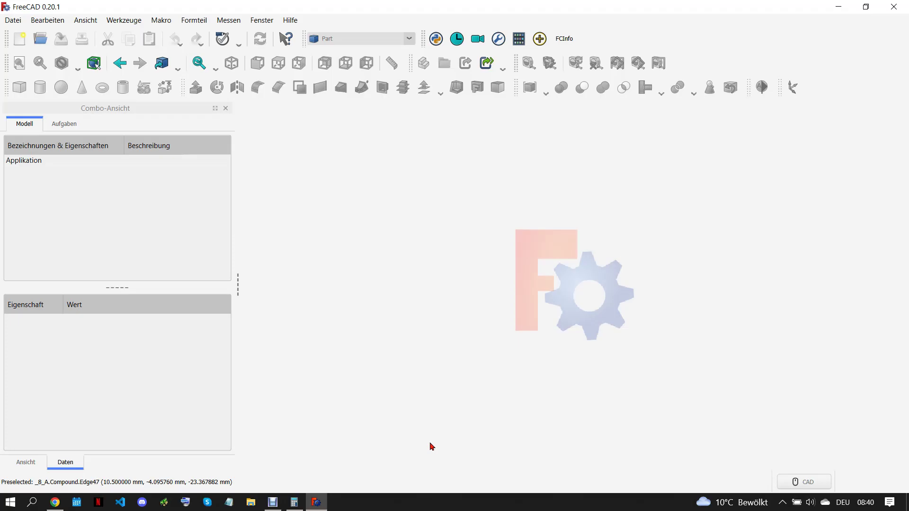
Open drawing sheet 11 (ROCKET-11.pdf) from the drawings page in Chrome
click(56, 499)
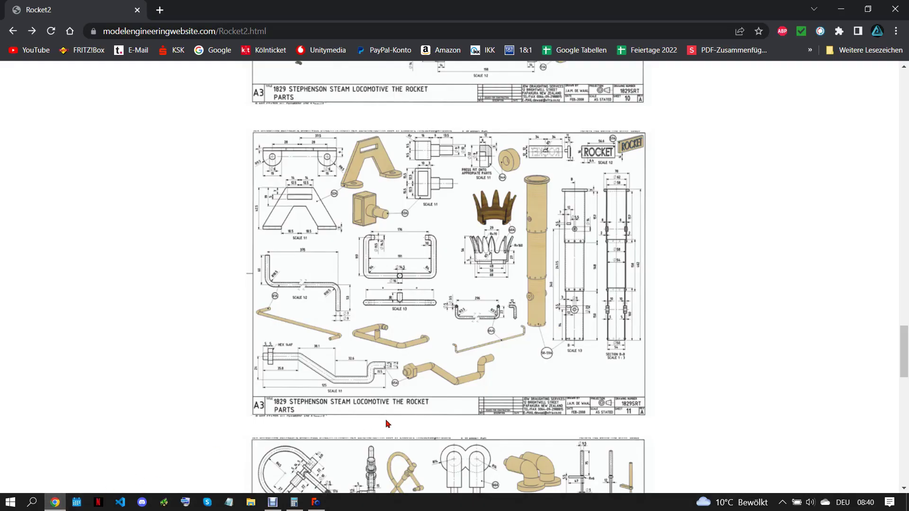
scroll(469, 329, up, 2)
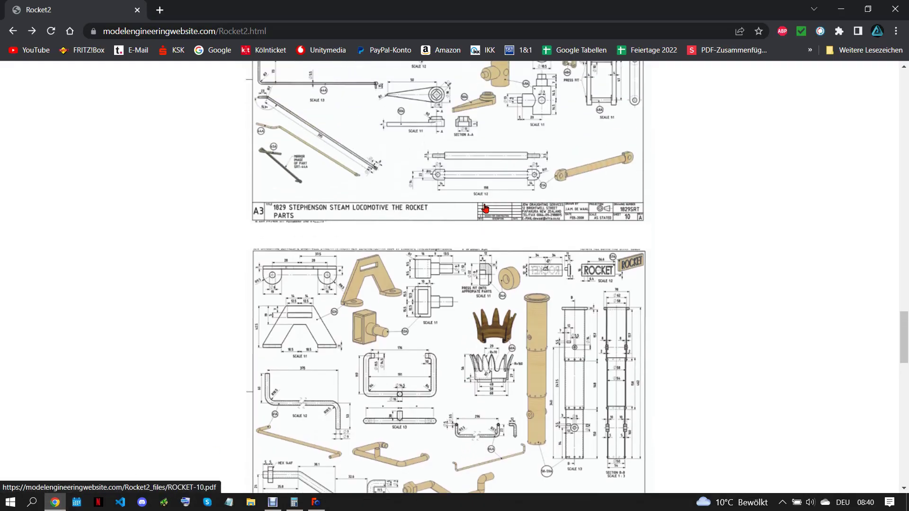
scroll(483, 208, down, 3)
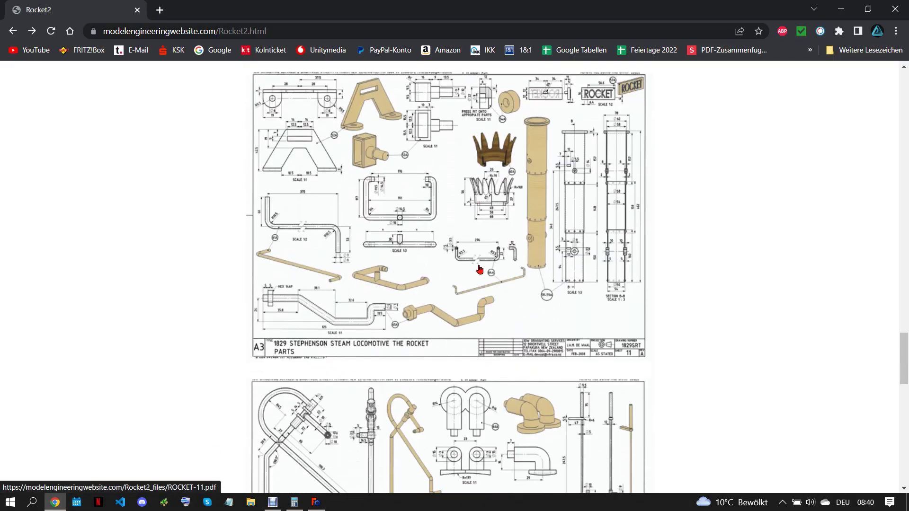
click(466, 232)
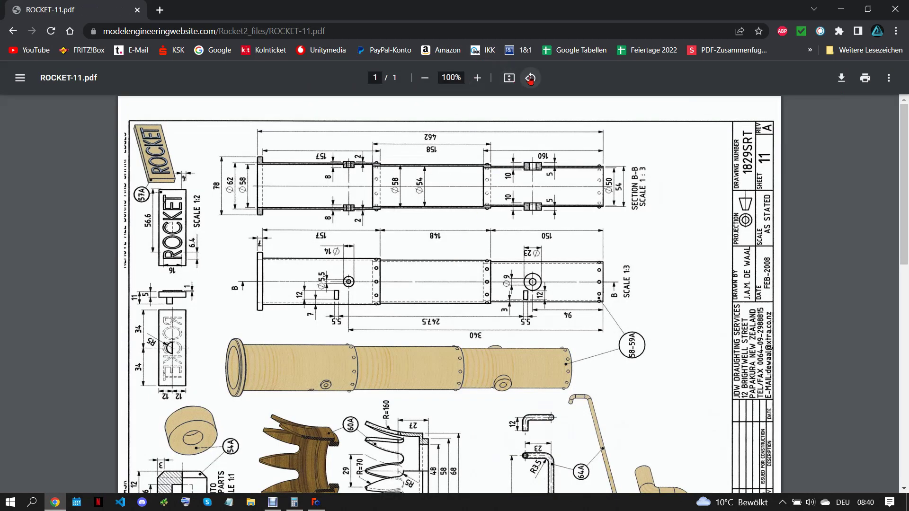
Rotate the sheet twice to upright landscape and zoom out to 80%
click(530, 78)
click(530, 78)
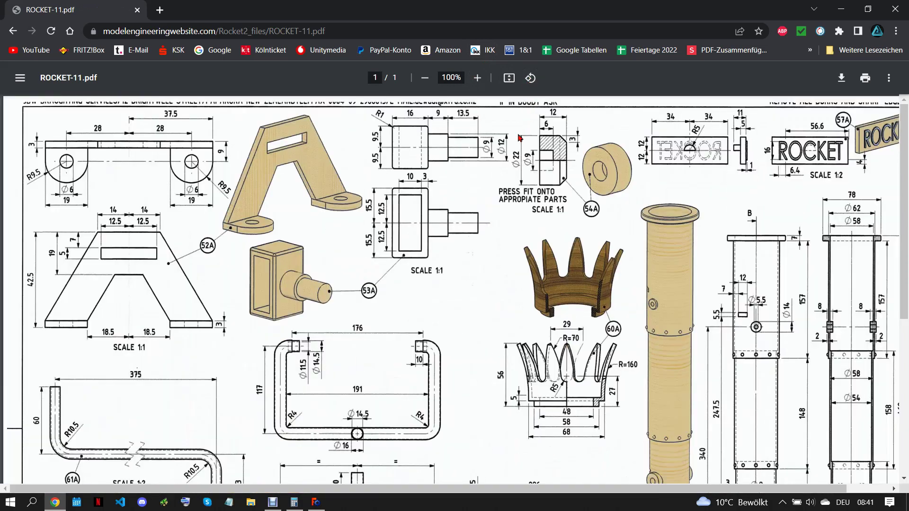
click(425, 78)
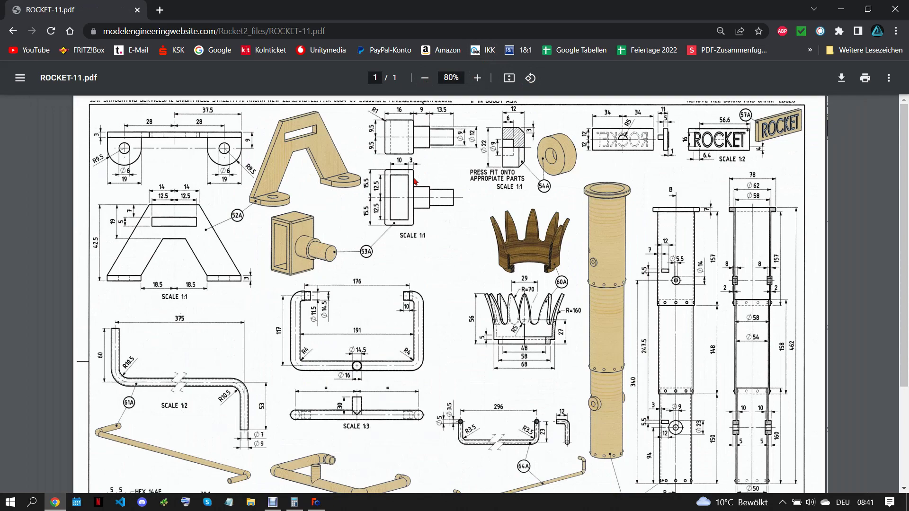
scroll(415, 181, down, 2)
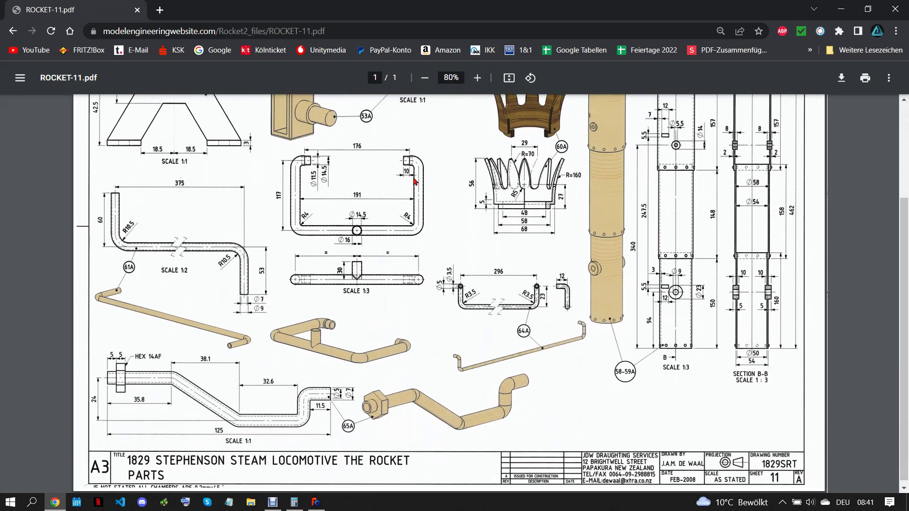
scroll(415, 182, up, 1)
scroll(415, 182, up, 1)
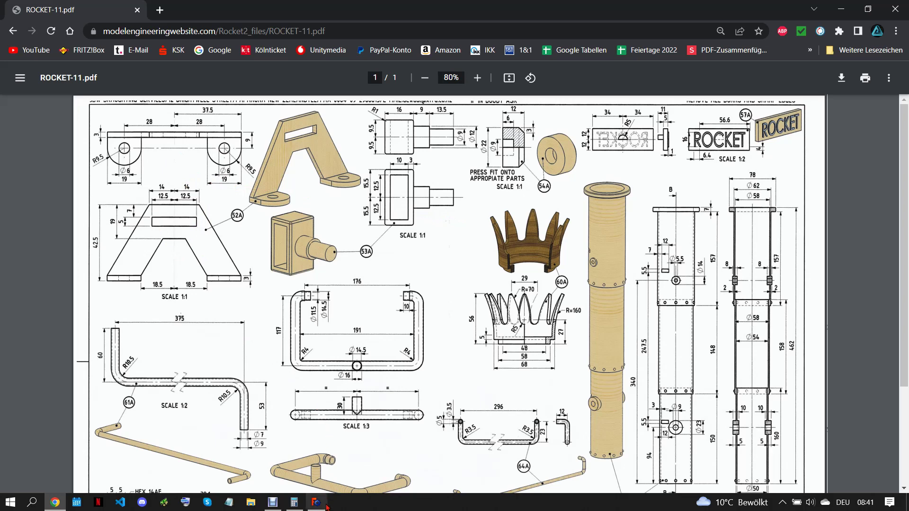
mouse_move(316, 502)
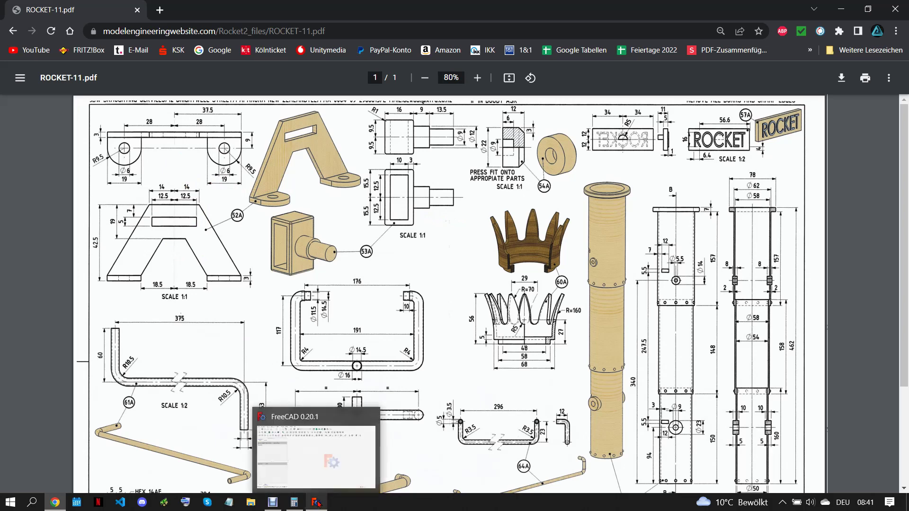
Create a new document with a Part Design body and a sketch on the XZ plane
click(319, 504)
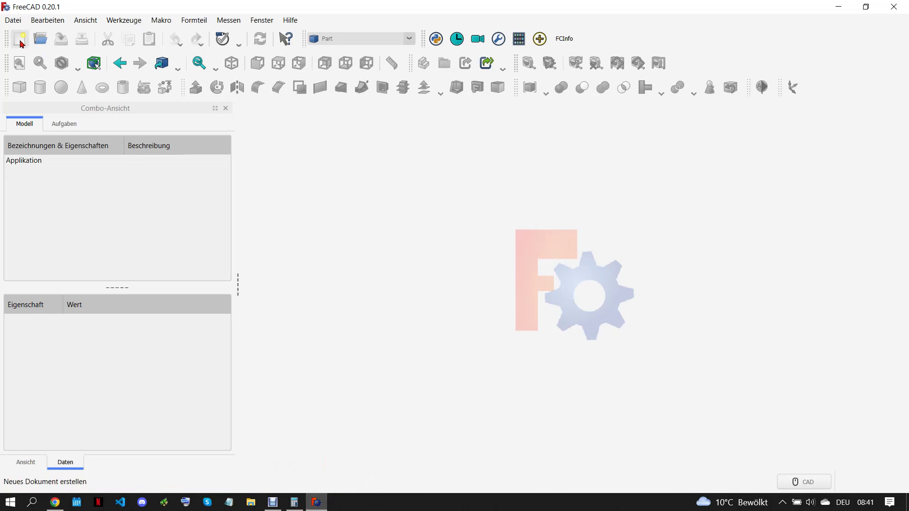
click(19, 39)
click(360, 38)
click(341, 78)
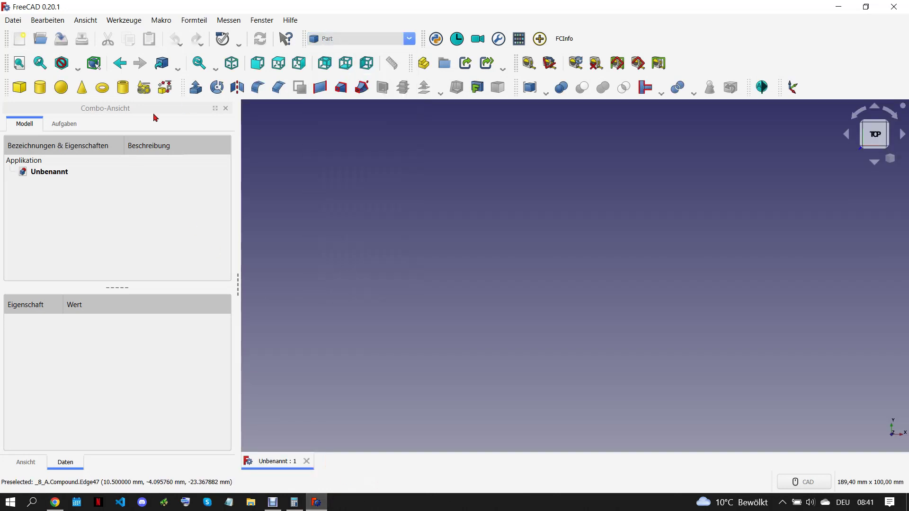
click(26, 123)
click(19, 87)
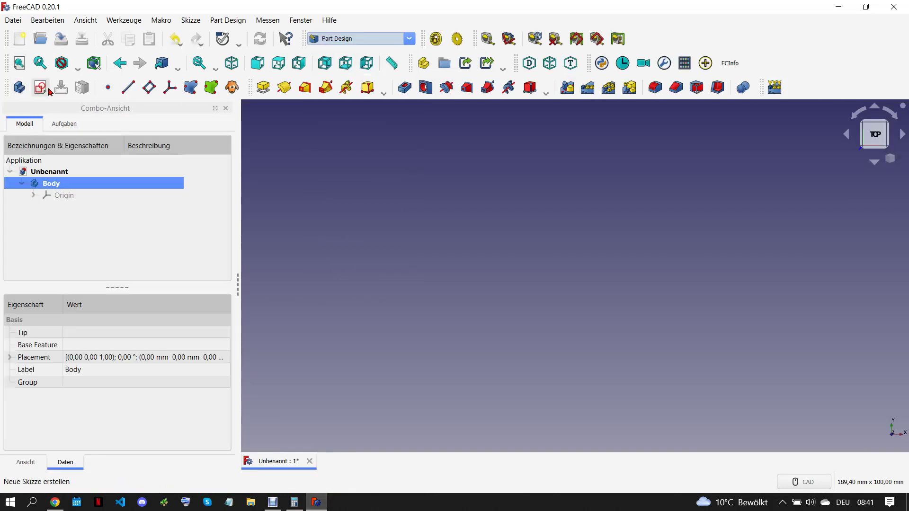
click(72, 218)
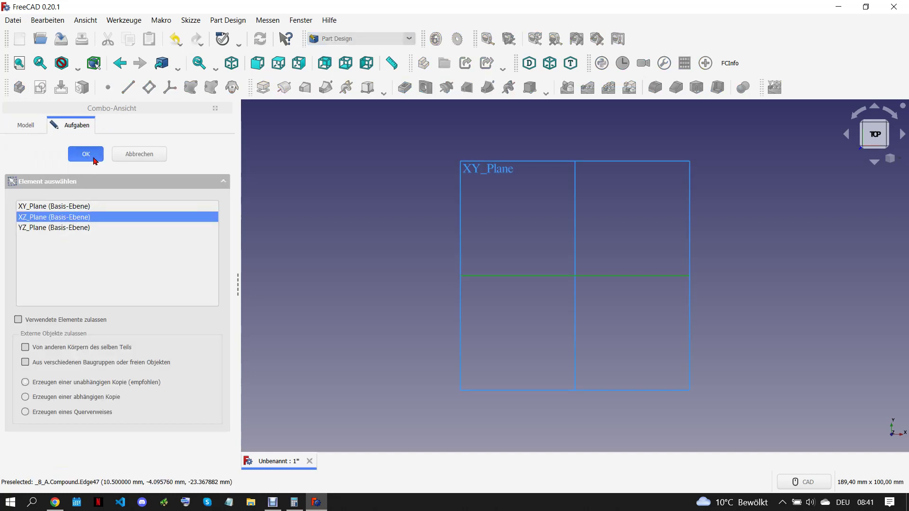
key(Return)
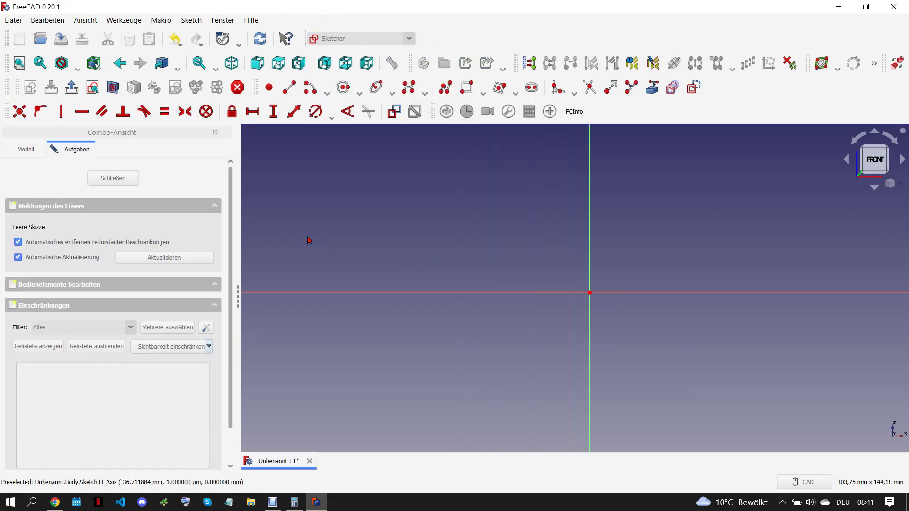
Draw two rectangles on the horizontal axis, one either side of the origin
click(467, 87)
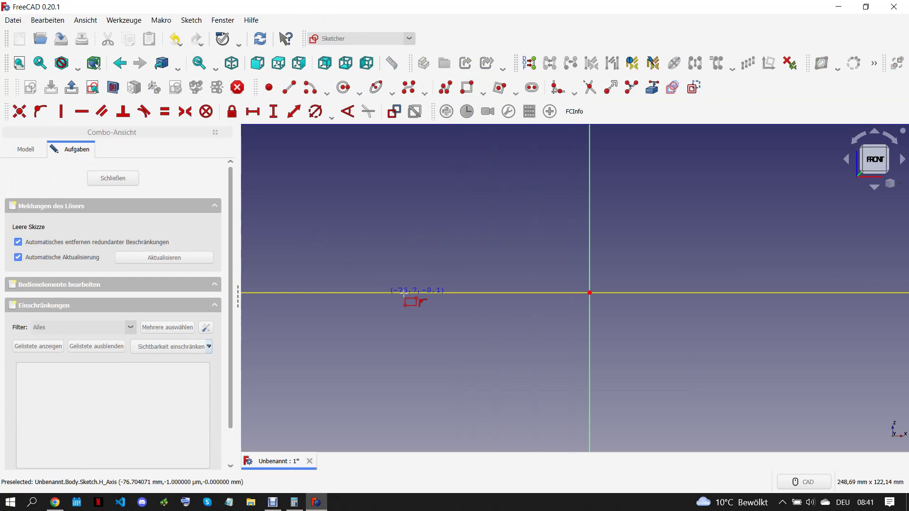
click(476, 290)
click(524, 278)
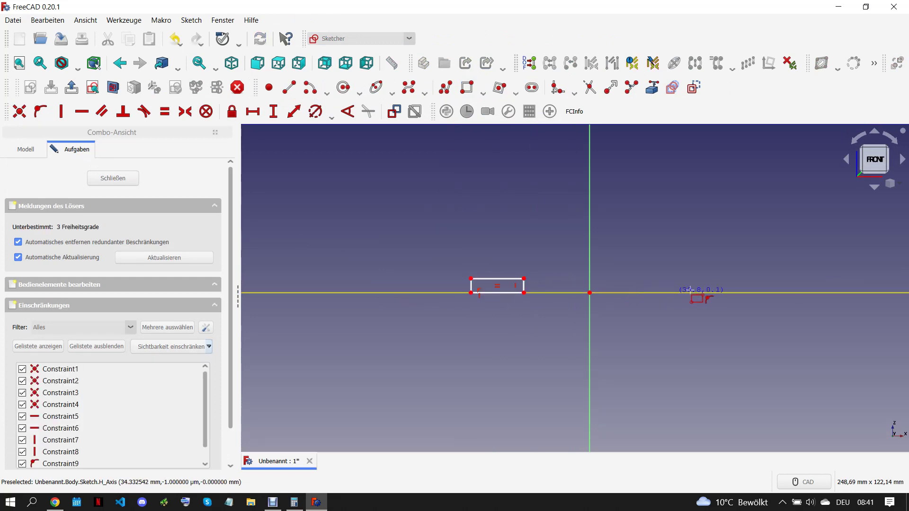
click(671, 292)
click(719, 277)
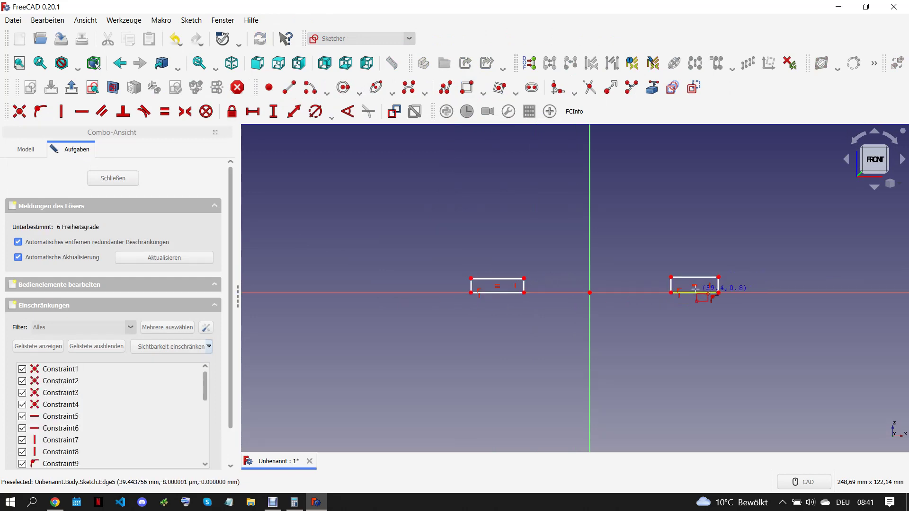
key(Escape)
Make both top edges construction lines and the inner bottom corners symmetric about the origin
click(501, 279)
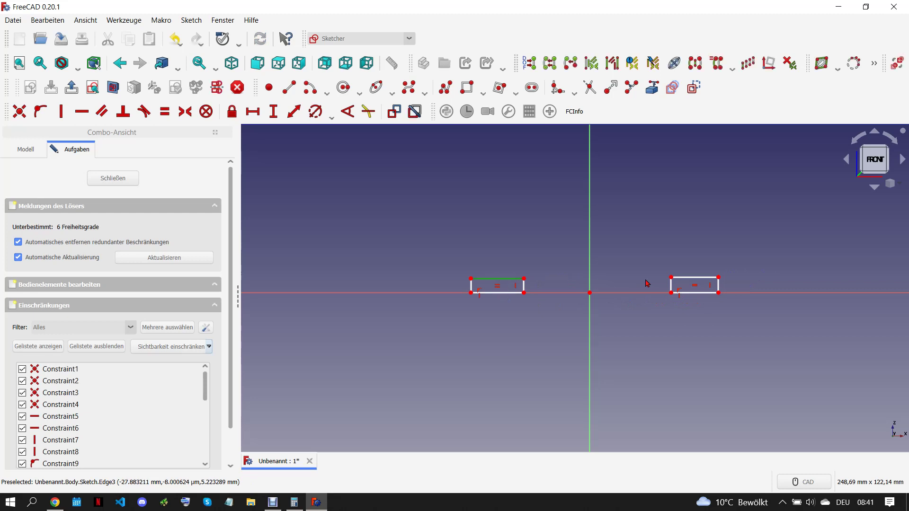
click(693, 277)
click(694, 87)
scroll(682, 312, up, 2)
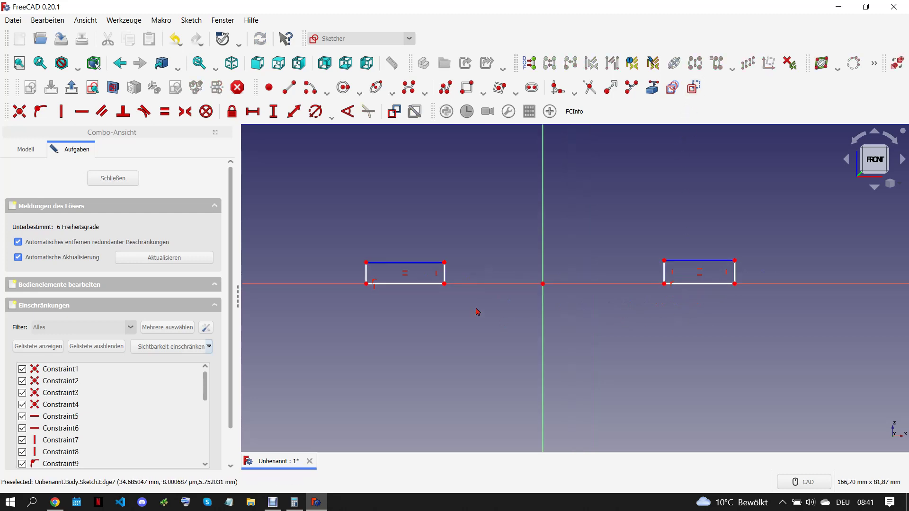
click(444, 284)
click(665, 284)
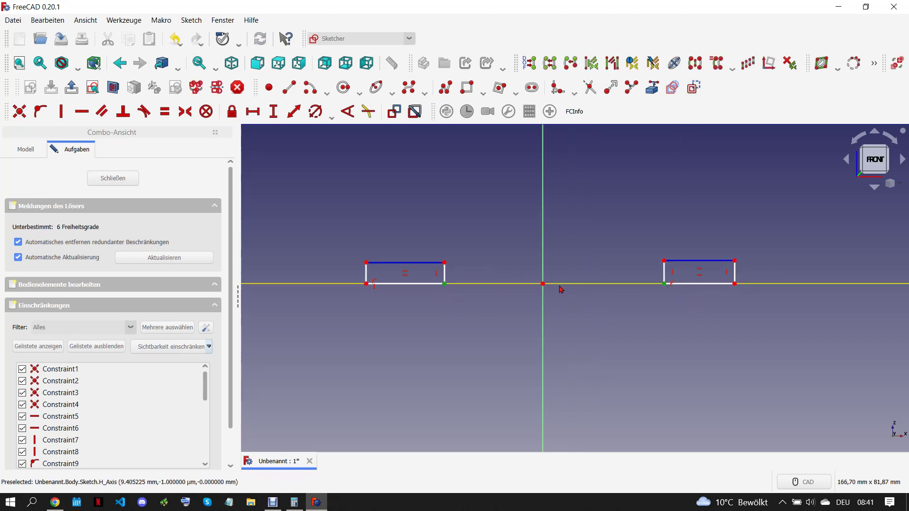
click(543, 284)
click(185, 111)
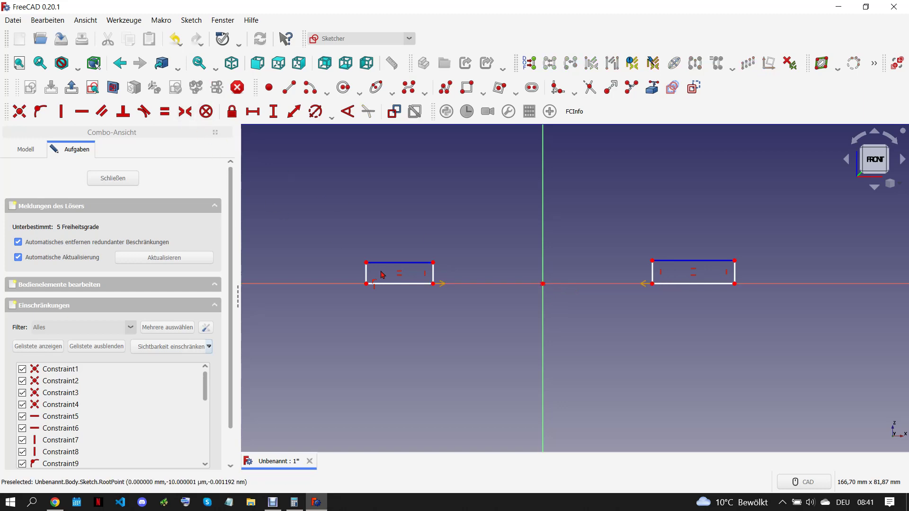
Make the rectangles' inner vertical edges equal, then select both bottom edges
click(432, 274)
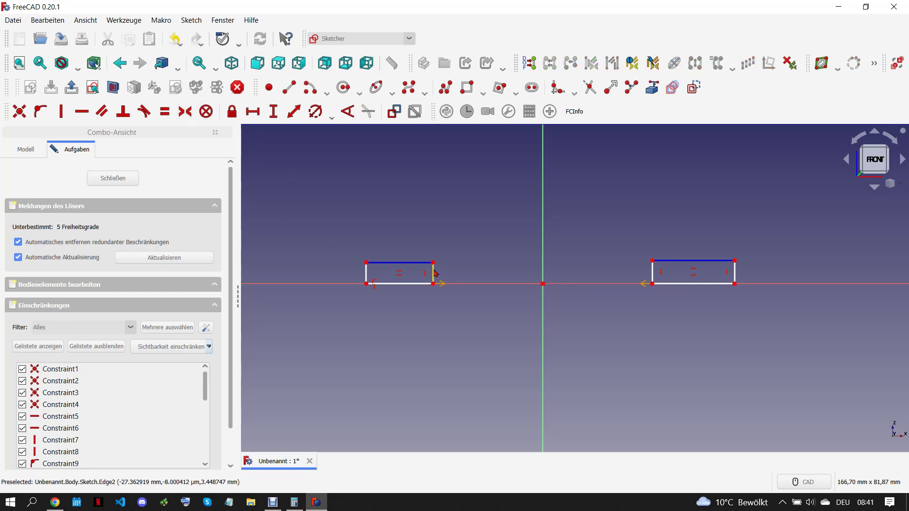
click(652, 275)
key(e)
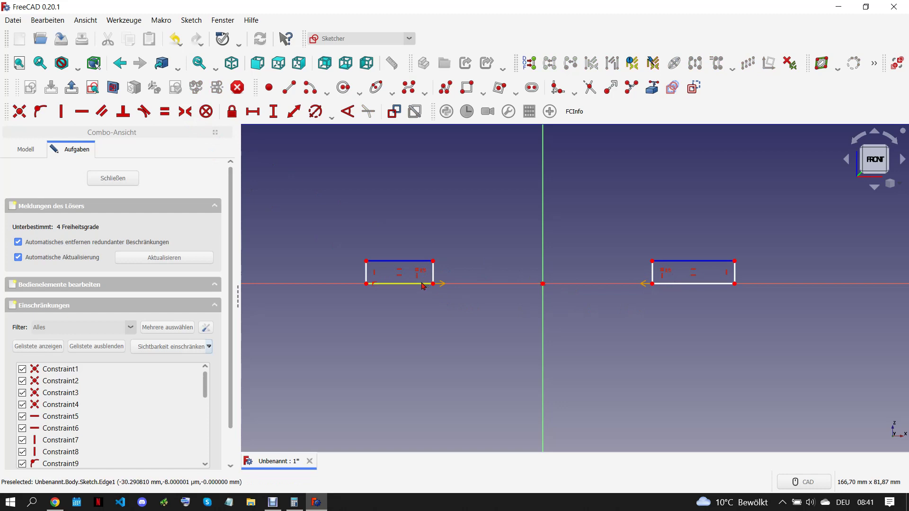
click(423, 286)
click(684, 287)
Make the bottom edges equal and give the left rectangle a 19 mm width
key(e)
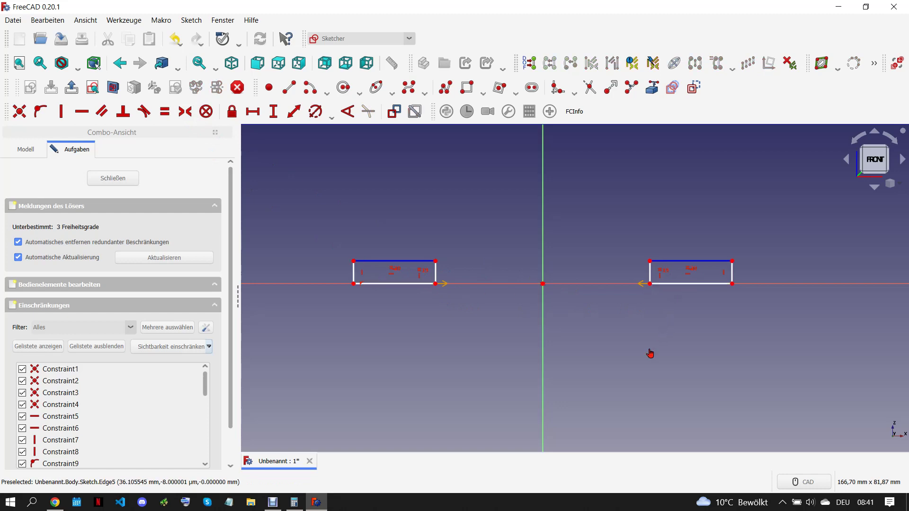
click(56, 503)
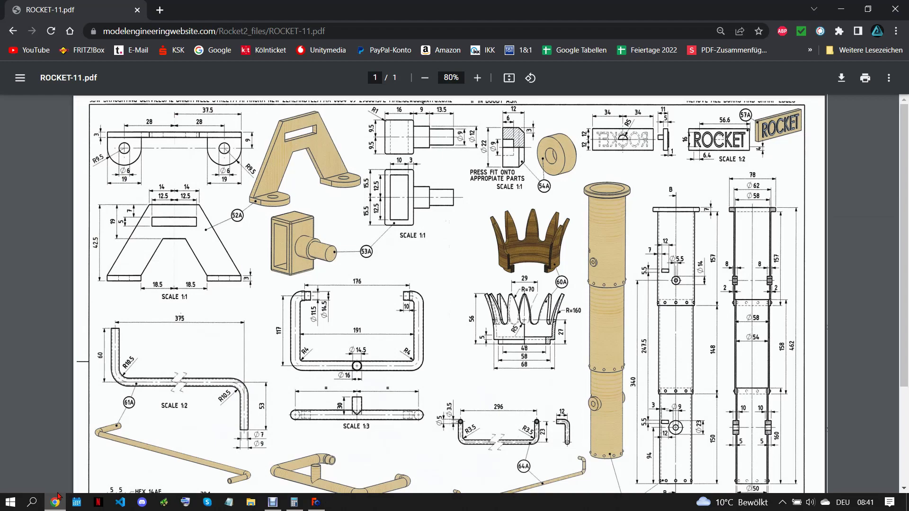
click(317, 503)
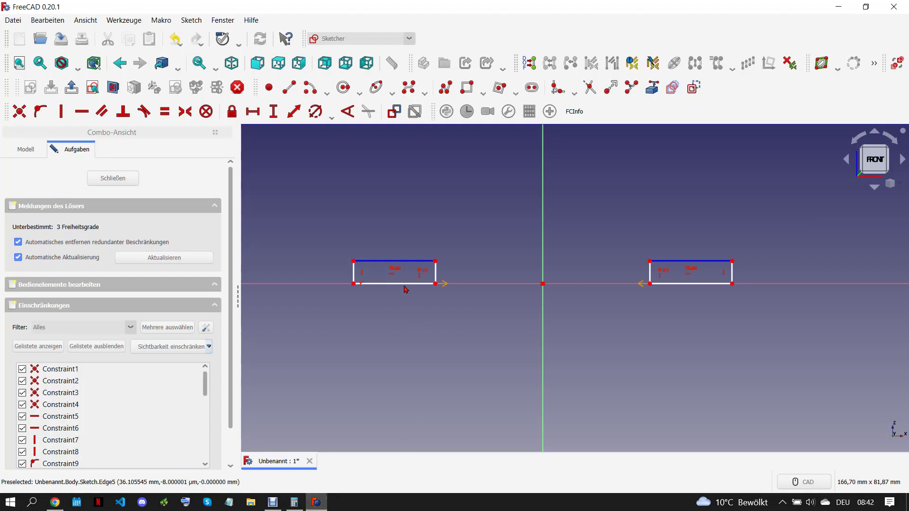
click(293, 111)
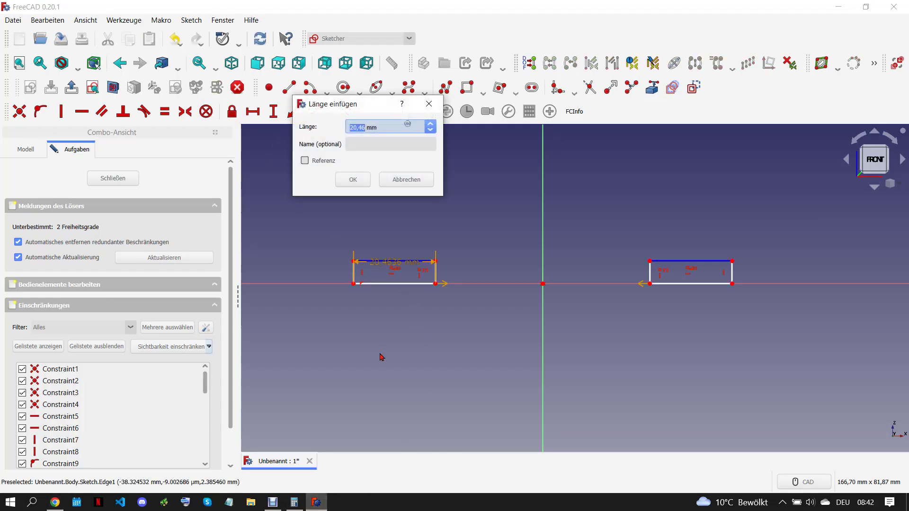
text(19)
key(Return)
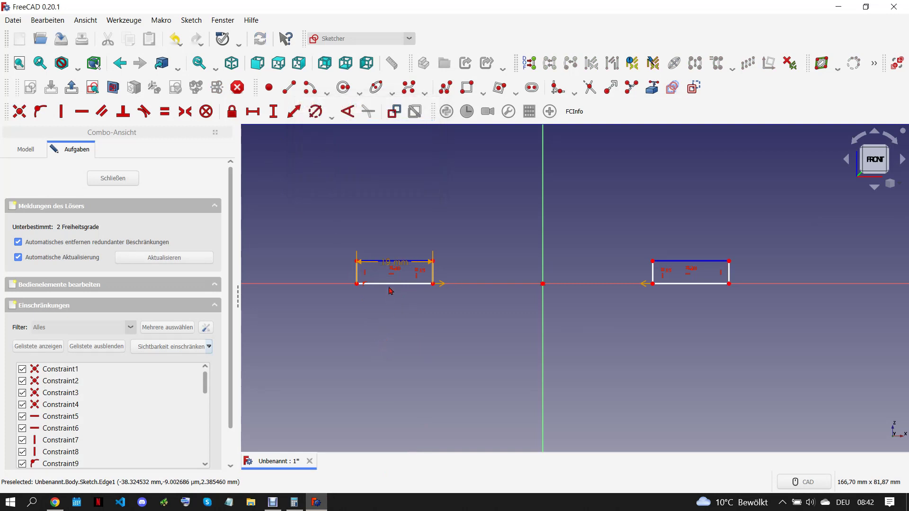
drag(387, 264, 386, 328)
Undo a stray equal constraint, set the rectangle height to 3 mm, and close the output panel
click(357, 273)
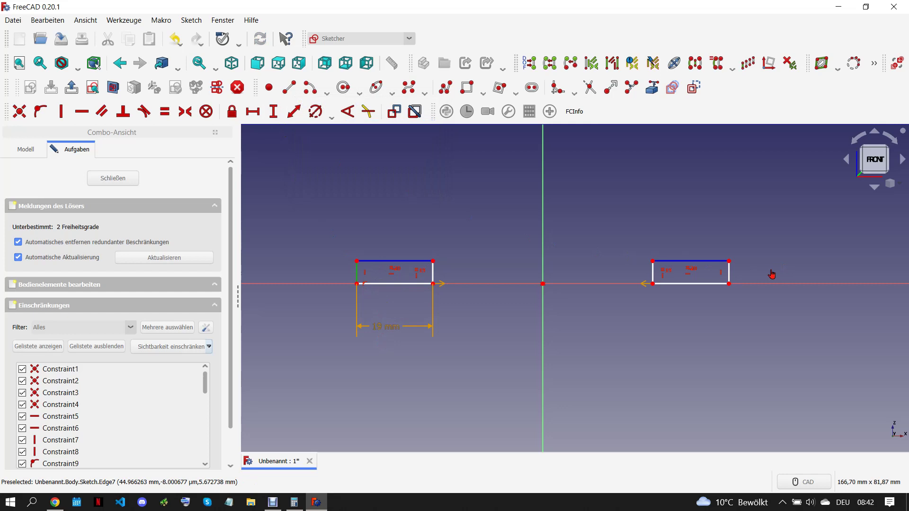
drag(772, 274, 327, 279)
key(e)
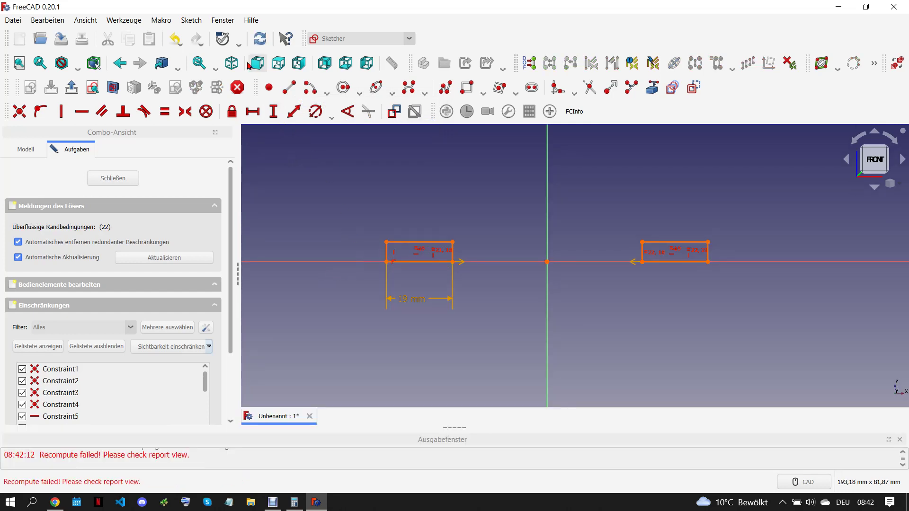
click(181, 45)
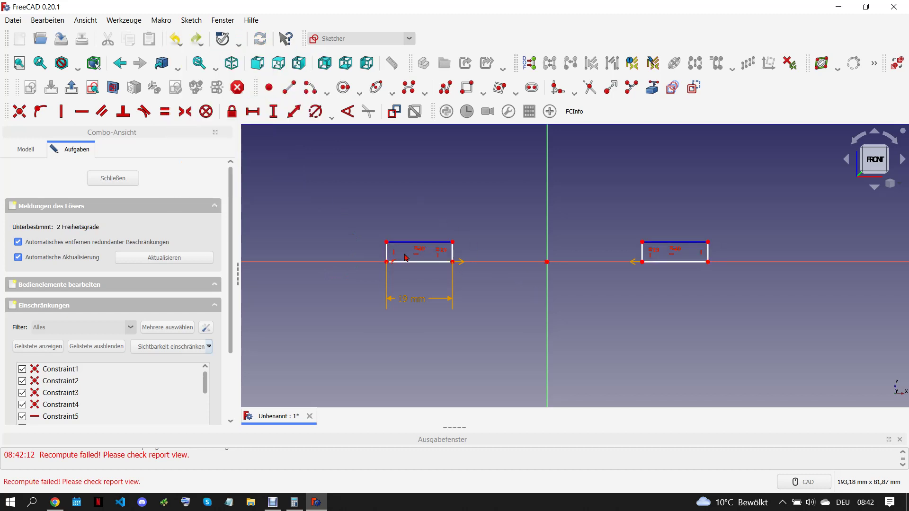
click(388, 252)
text(i)
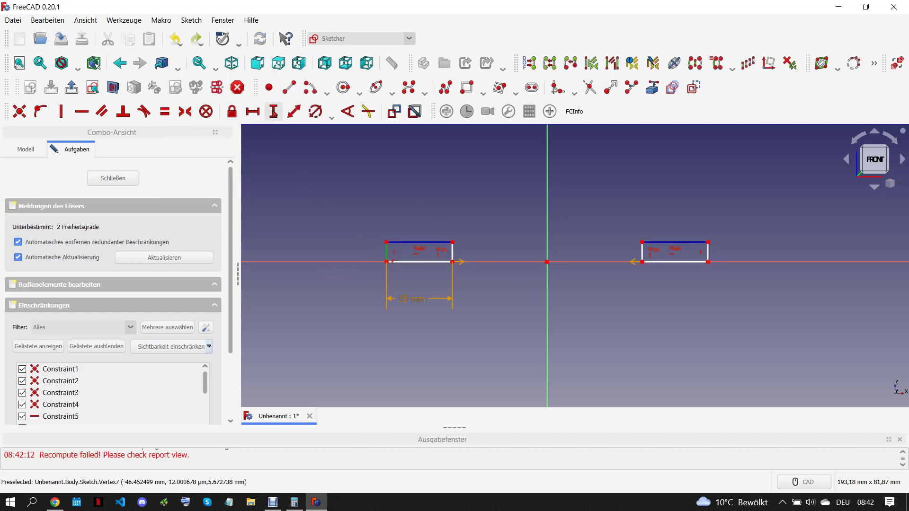
text(3)
click(335, 184)
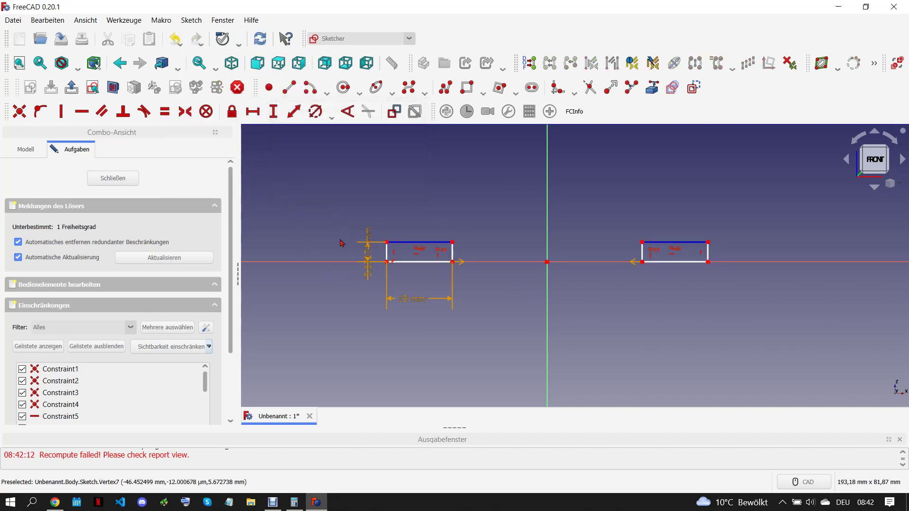
drag(369, 265, 336, 316)
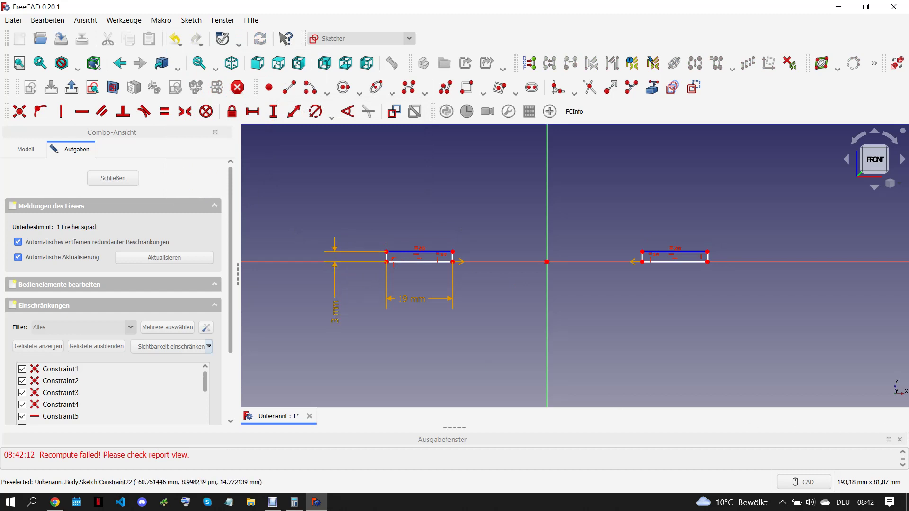
click(900, 440)
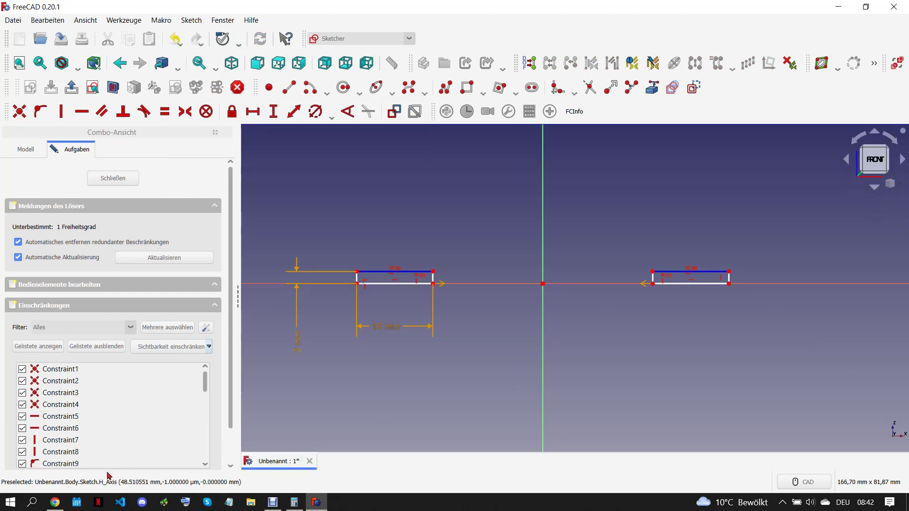
Dimension the right rectangle 18.5 mm from the vertical axis
click(55, 502)
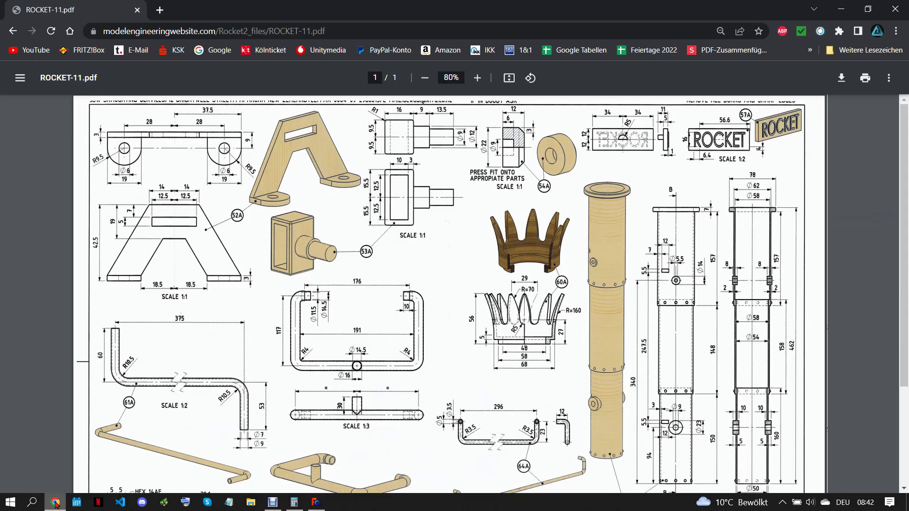
click(321, 505)
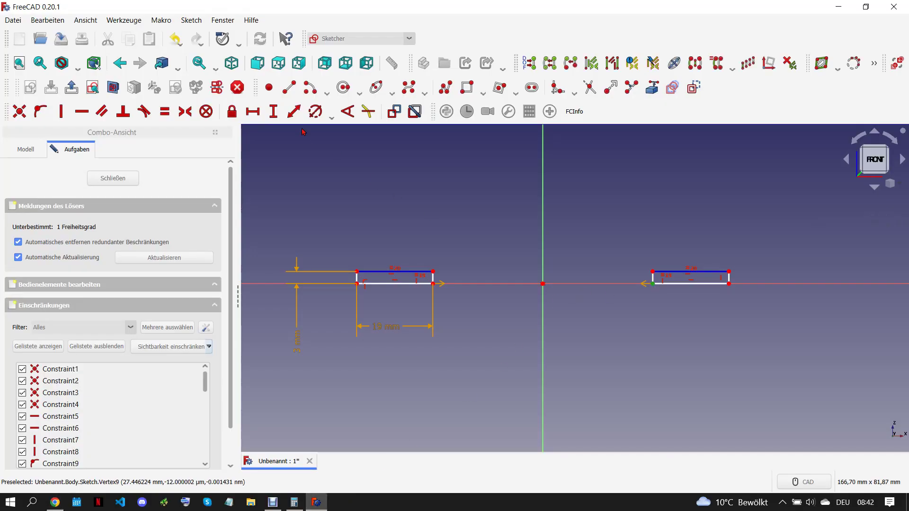
click(253, 111)
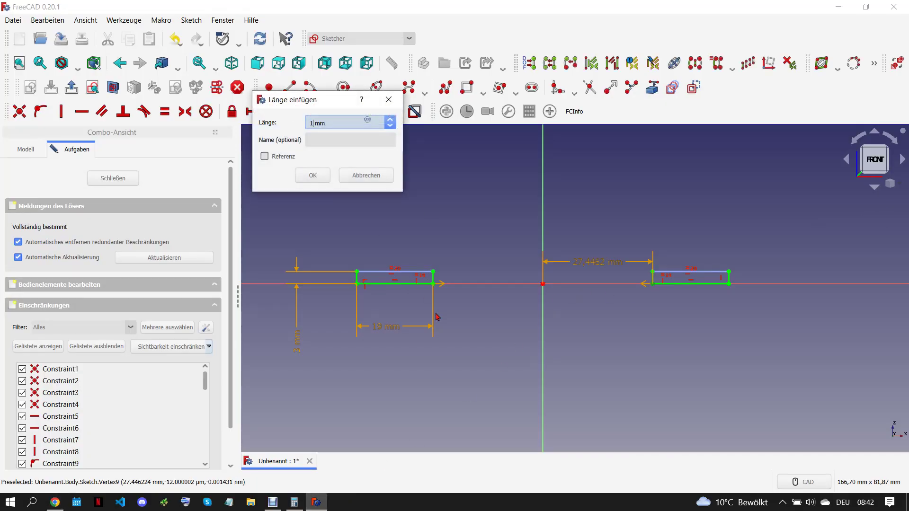
key(Return)
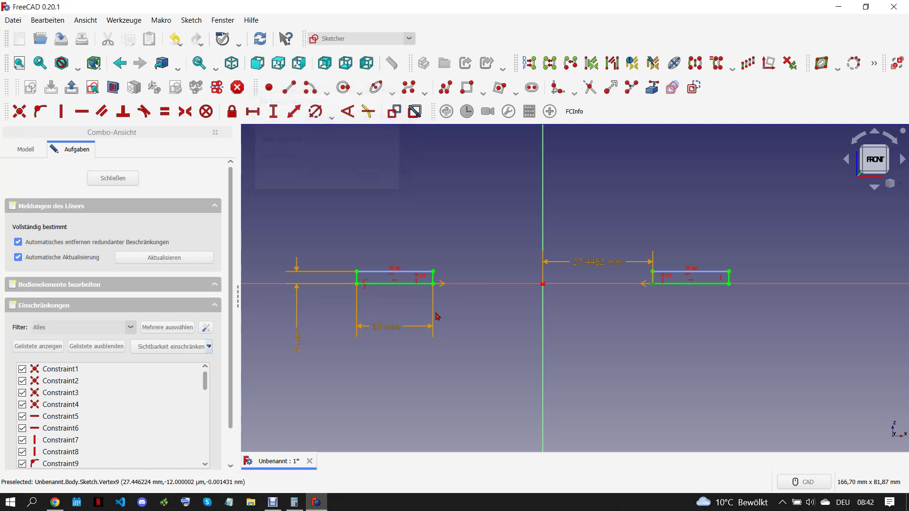
mouse_move(572, 264)
mouse_down()
mouse_move(669, 323)
mouse_move(733, 343)
mouse_up()
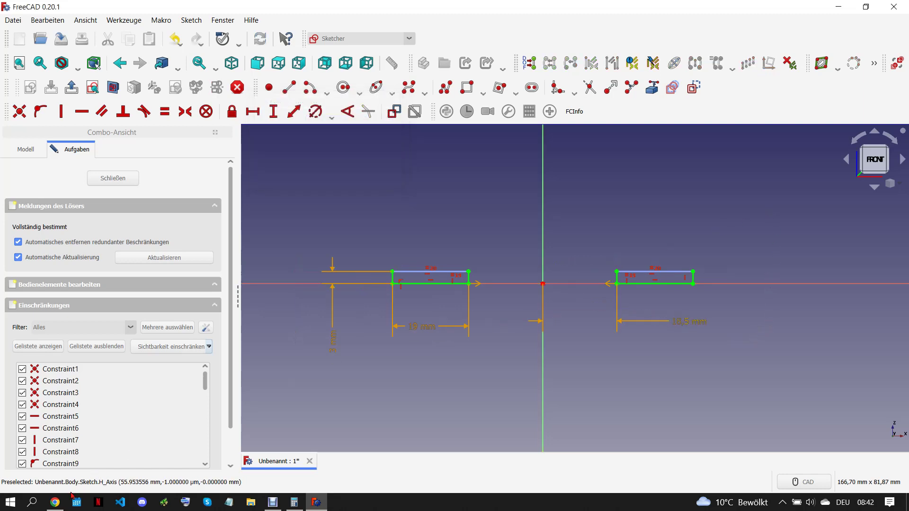
Start a polyline outline at the left rectangle's corner
click(56, 502)
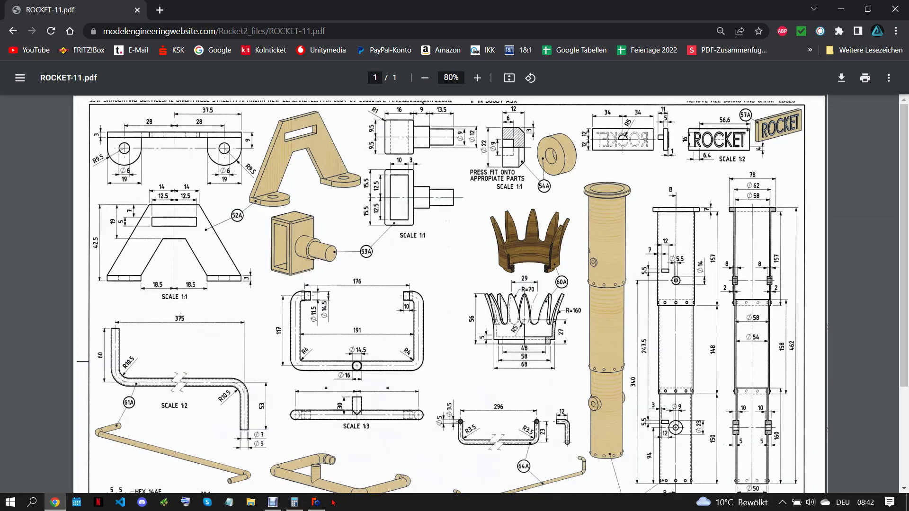
click(317, 503)
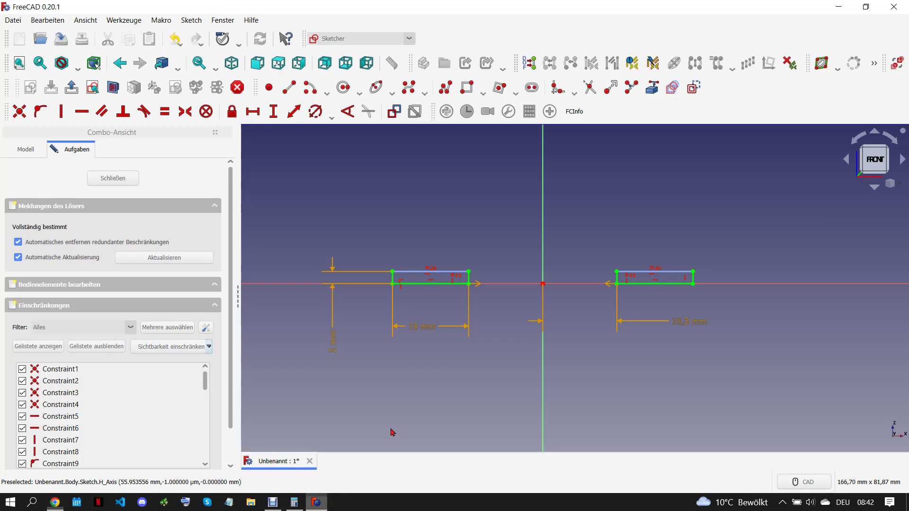
click(445, 90)
click(393, 271)
Draw the outer slanted outline from the left rectangle over the top to the right rectangle
scroll(408, 266, down, 3)
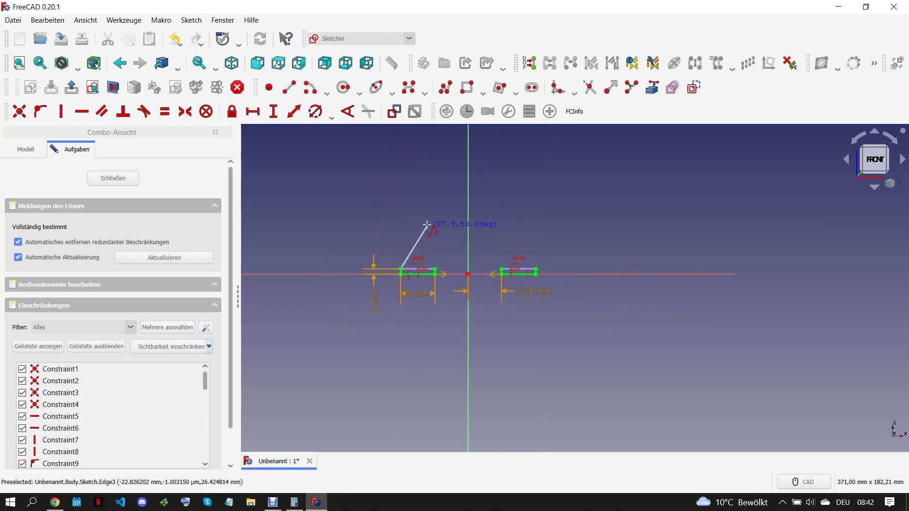
click(436, 198)
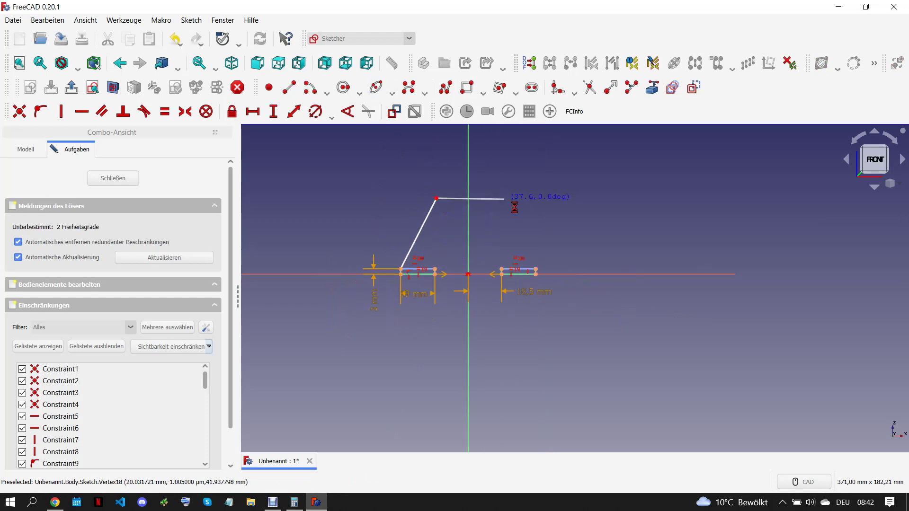
click(503, 198)
click(535, 268)
scroll(527, 270, up, 3)
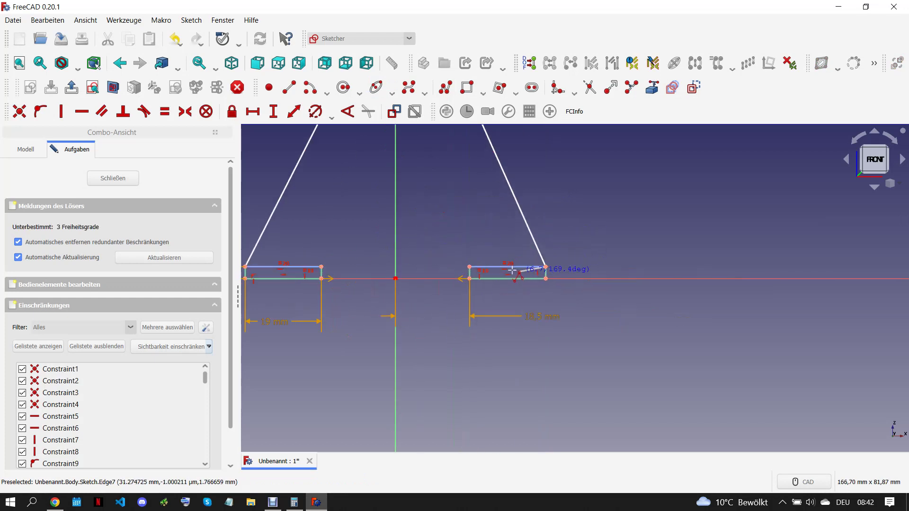
scroll(512, 271, up, 1)
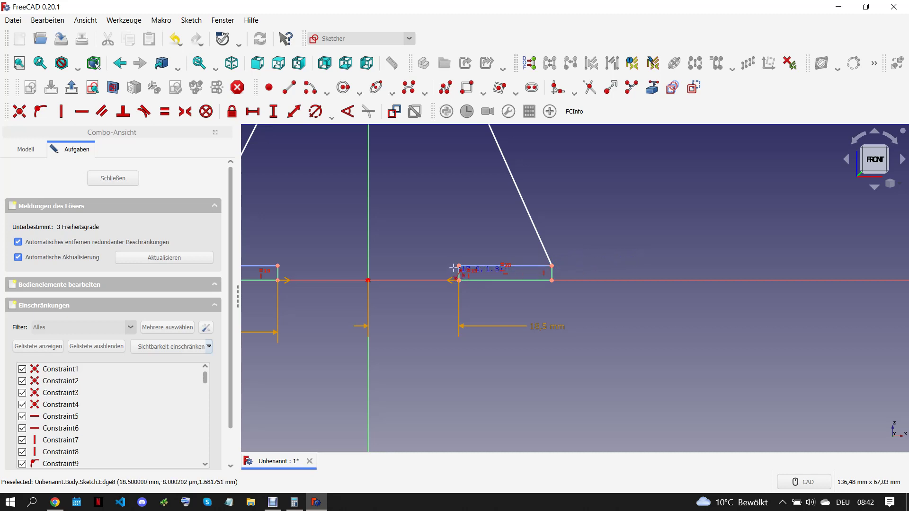
click(458, 266)
Draw the inner slanted outline back to the left rectangle, then bring up the reference drawing
scroll(458, 267, down, 3)
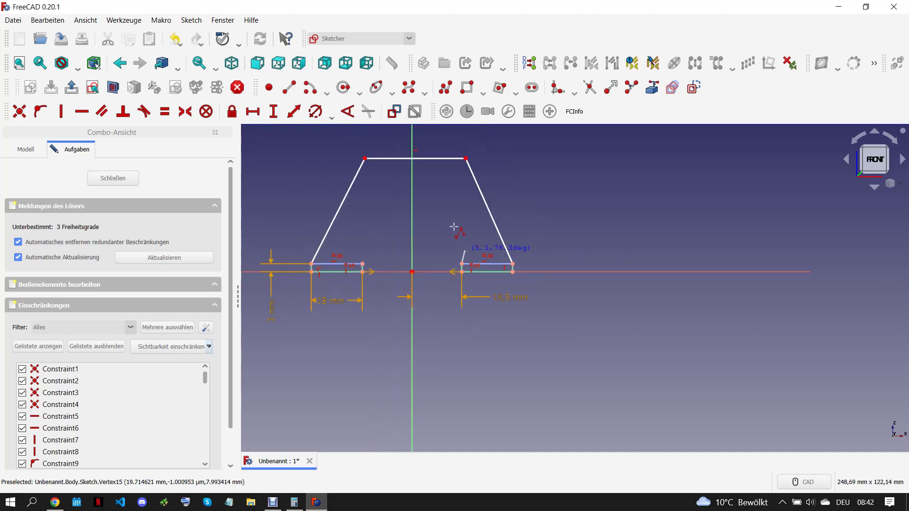
click(438, 201)
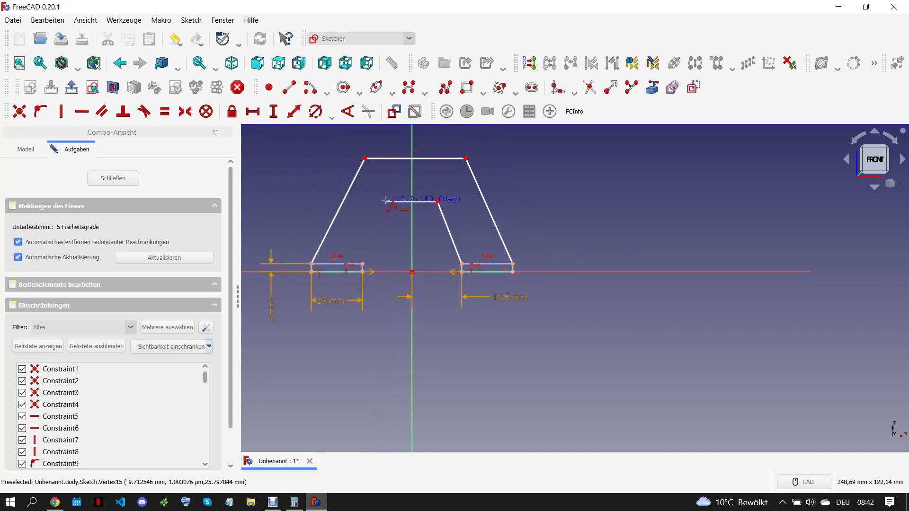
click(387, 201)
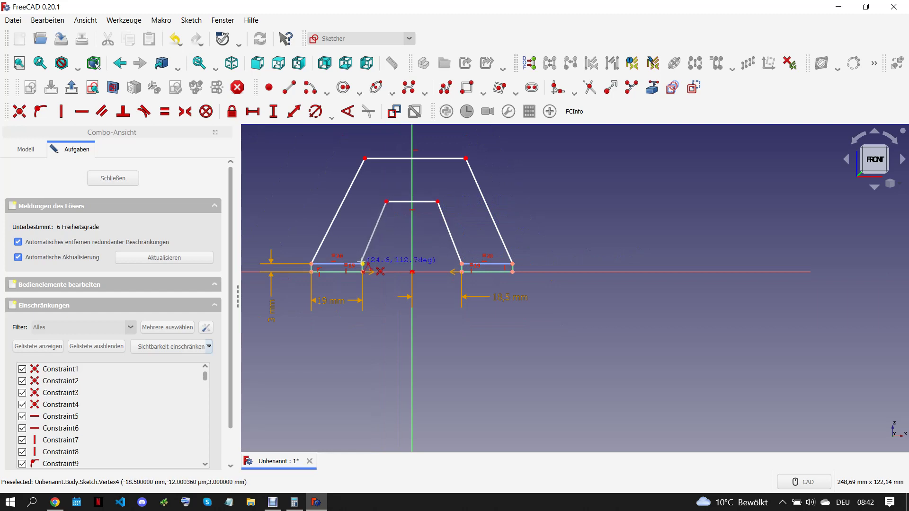
click(363, 264)
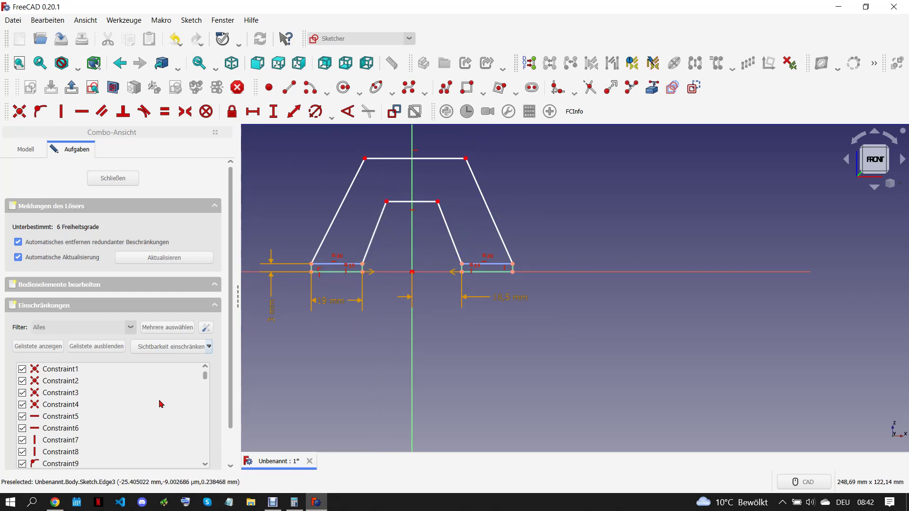
click(55, 502)
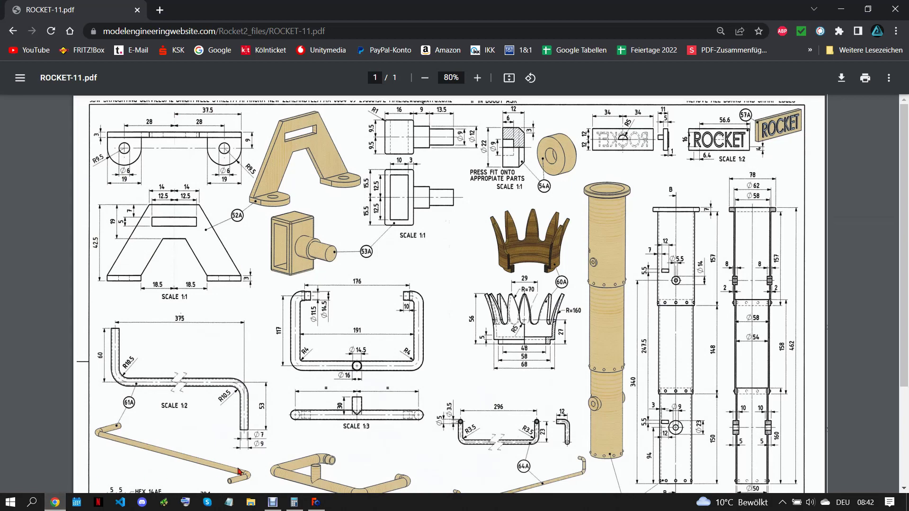
Make the right and the left pairs of slanted sides parallel
click(316, 502)
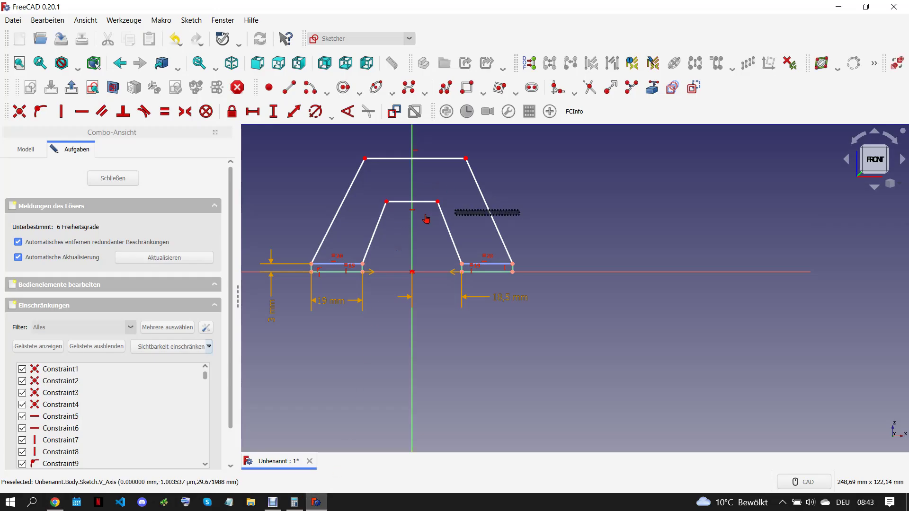
click(101, 112)
click(375, 230)
click(338, 211)
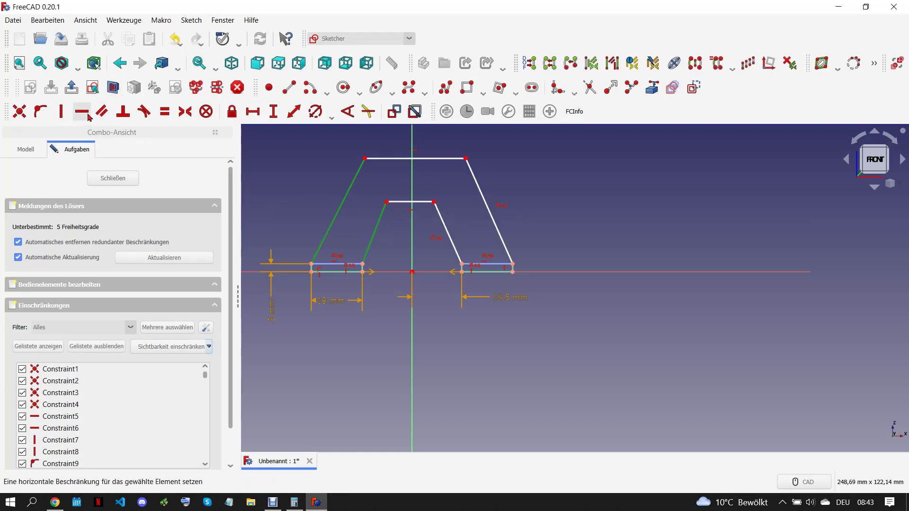
click(102, 111)
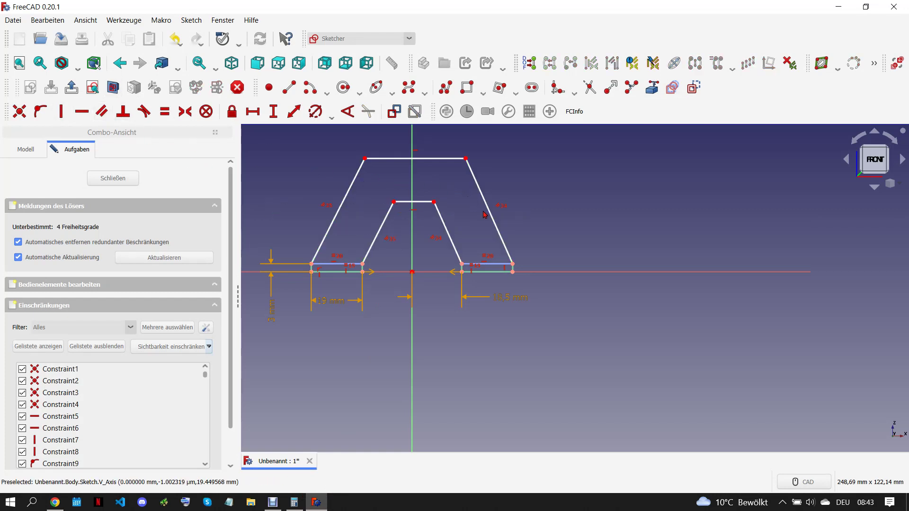
Place the inner top edge 19 mm below the outer top edge
click(434, 203)
click(445, 158)
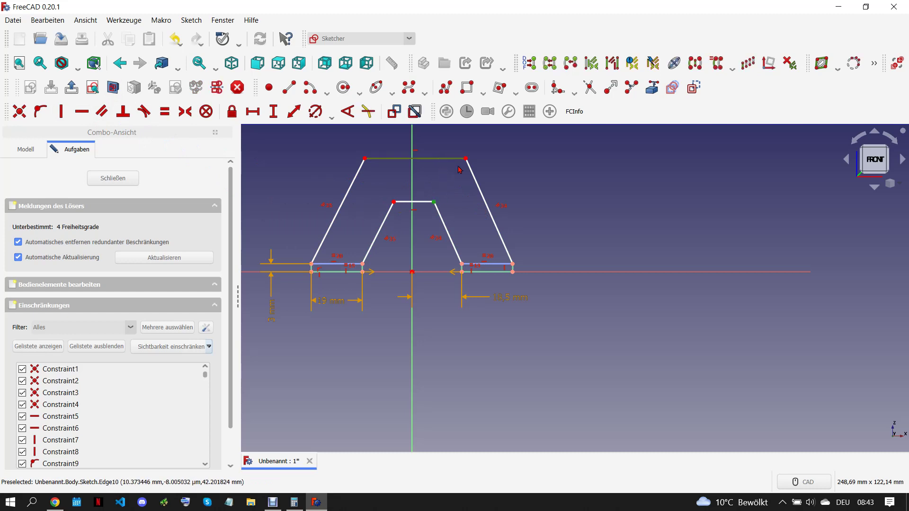
click(294, 111)
text(19)
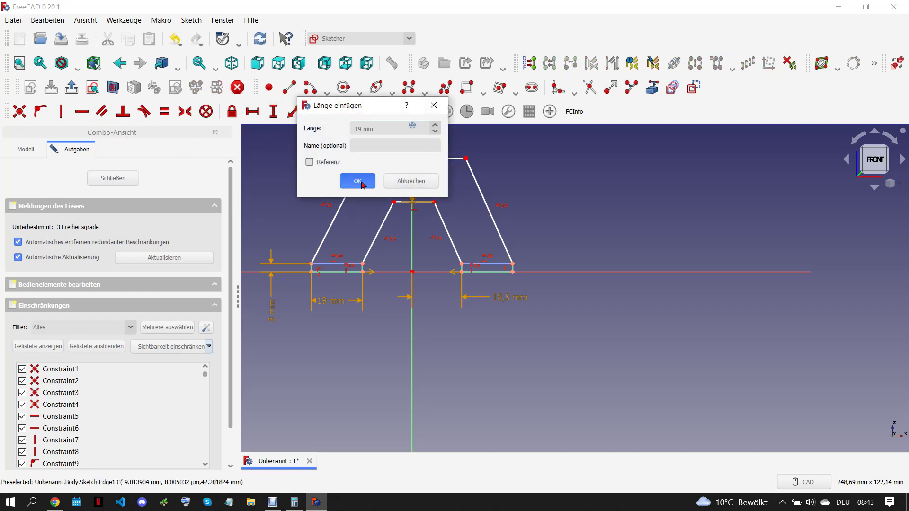
click(357, 180)
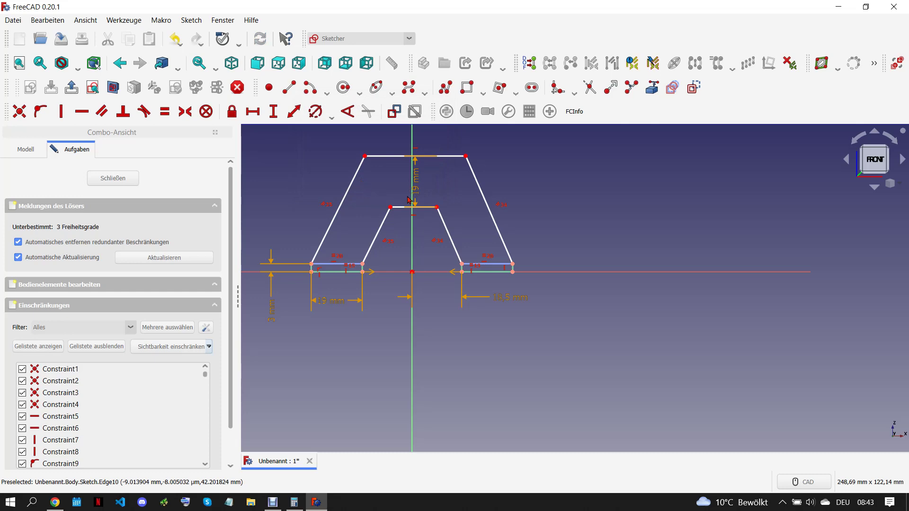
drag(415, 197, 562, 198)
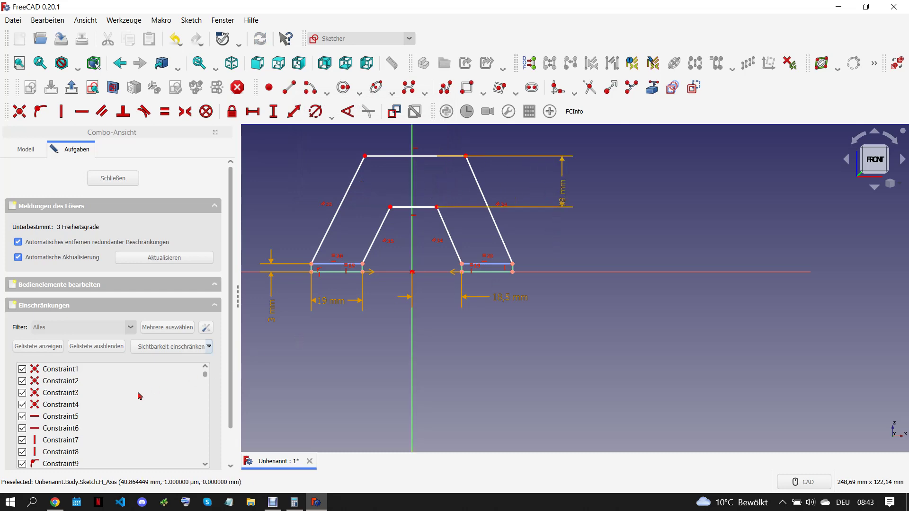
click(61, 503)
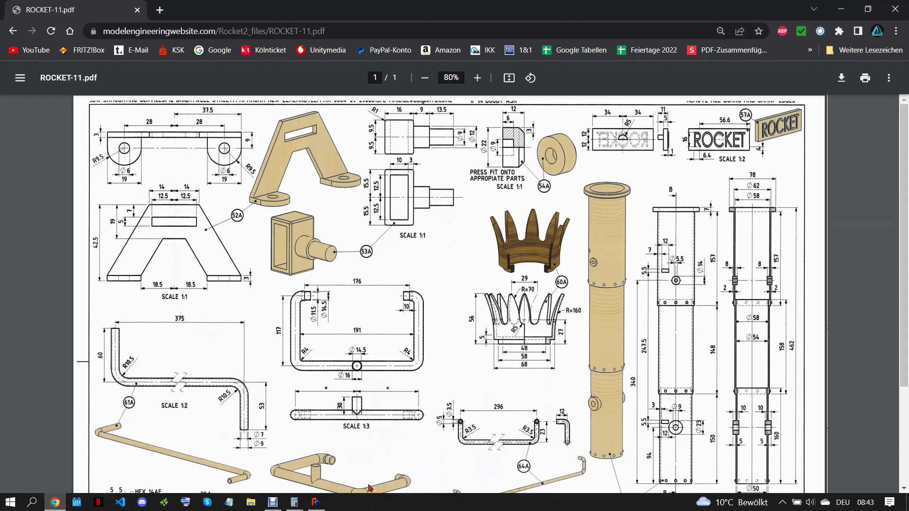
Set the top-right corner 14 mm horizontally from the vertical axis
click(317, 502)
click(466, 157)
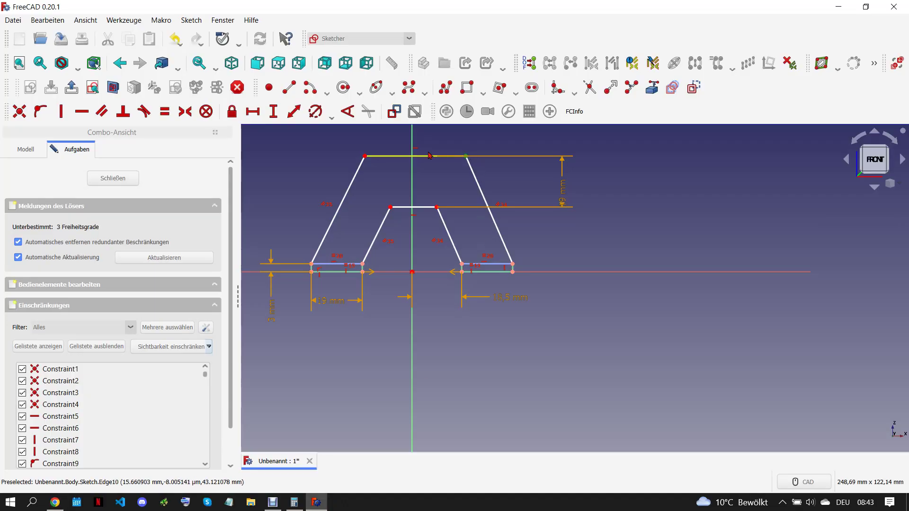
click(253, 111)
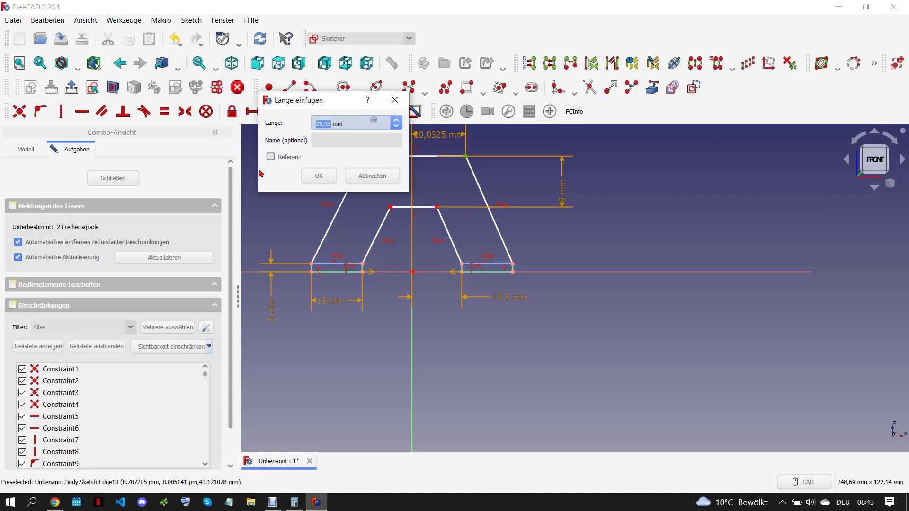
text(14)
click(320, 168)
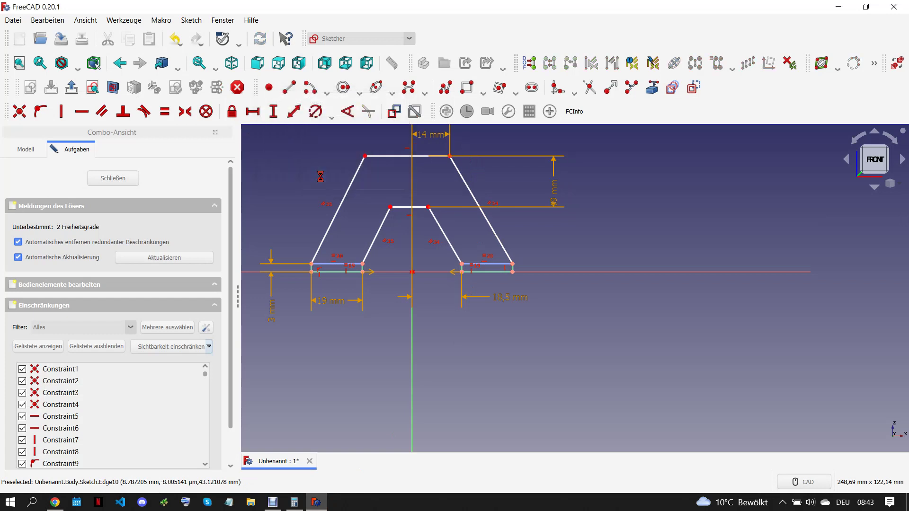
Make the two top corners symmetric about the axis, undoing a conflicting point-on-axis constraint
click(365, 156)
click(413, 180)
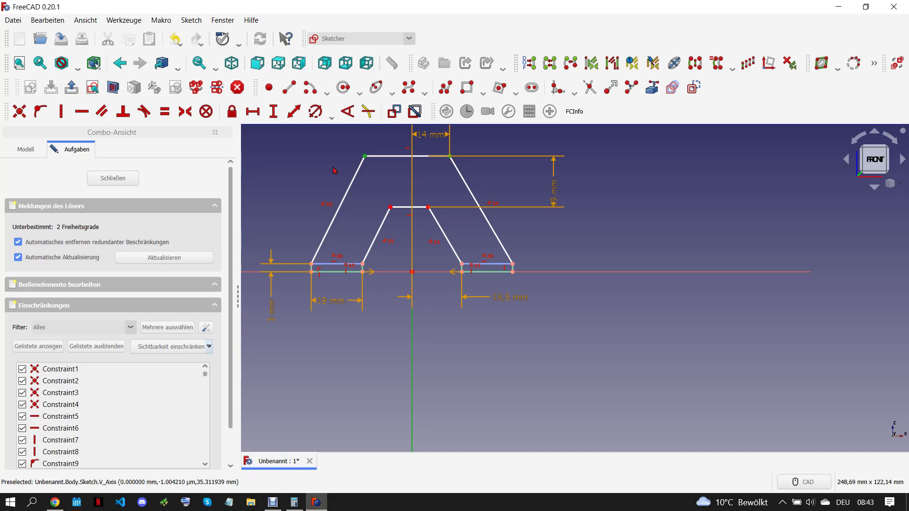
click(40, 112)
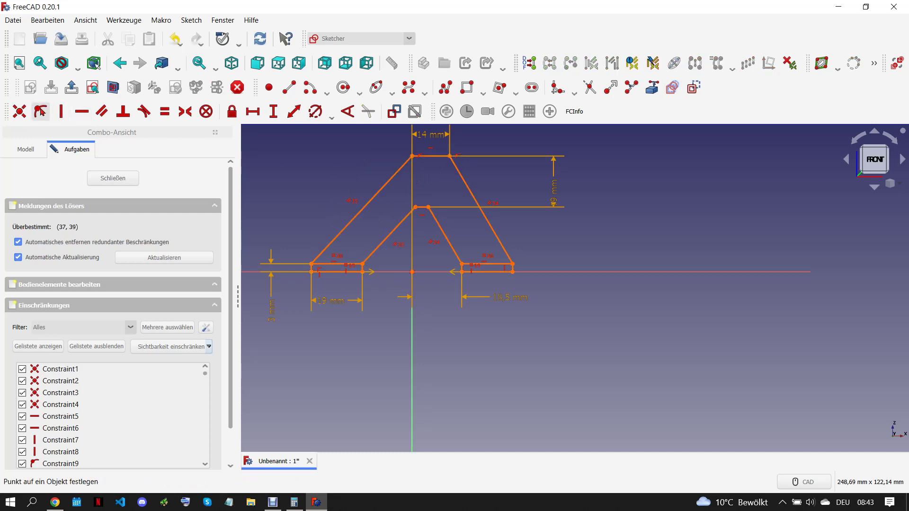
click(175, 39)
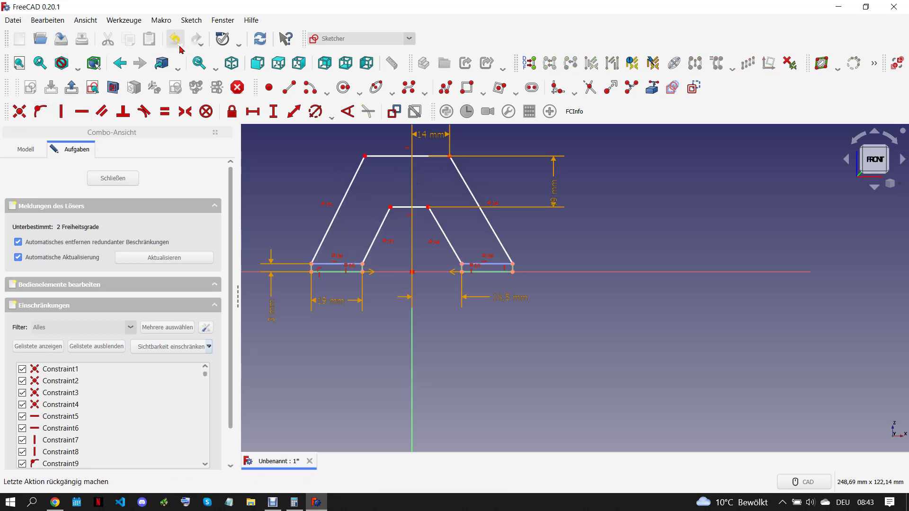
click(364, 156)
click(451, 156)
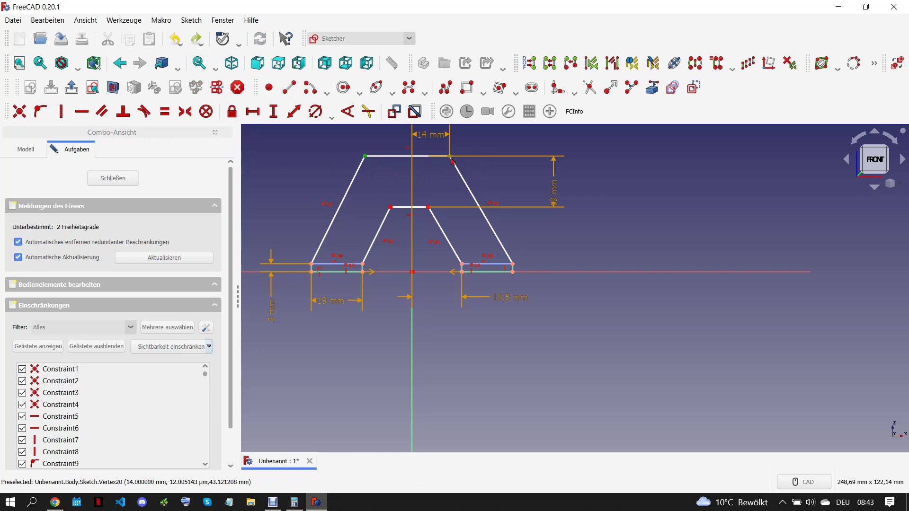
click(185, 111)
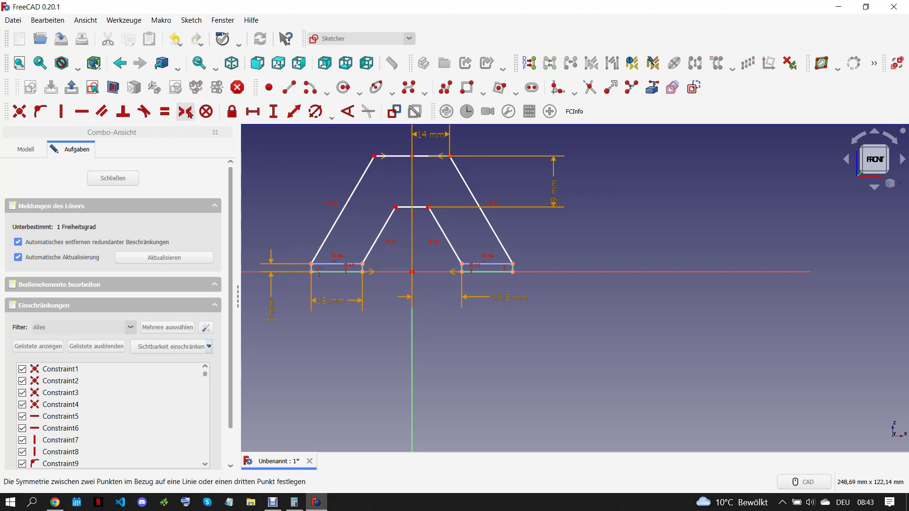
Give the trapezoid a 42,5 mm vertical height at the top-left corner
click(55, 502)
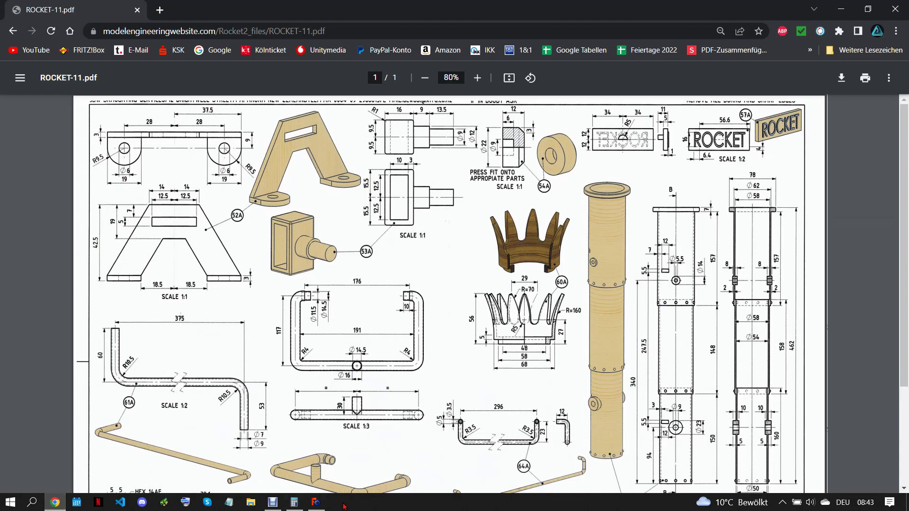
click(316, 502)
click(375, 156)
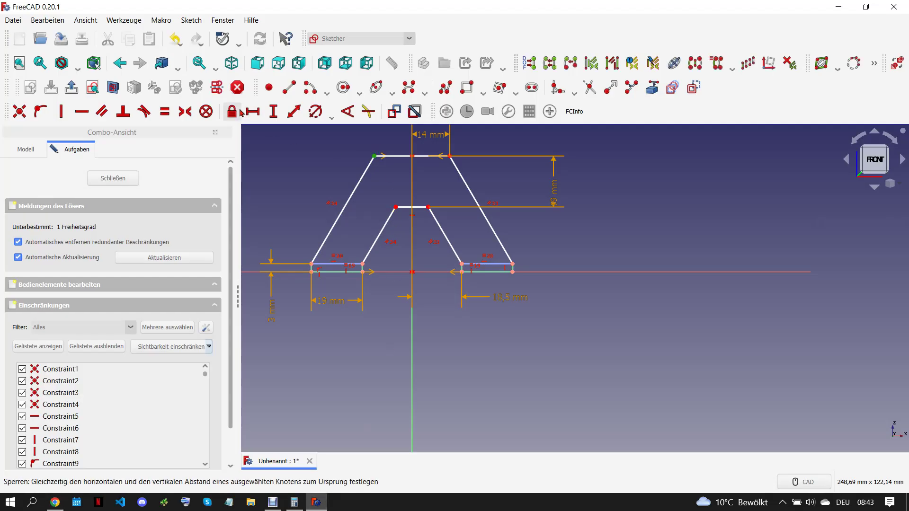
click(273, 111)
text(42,5)
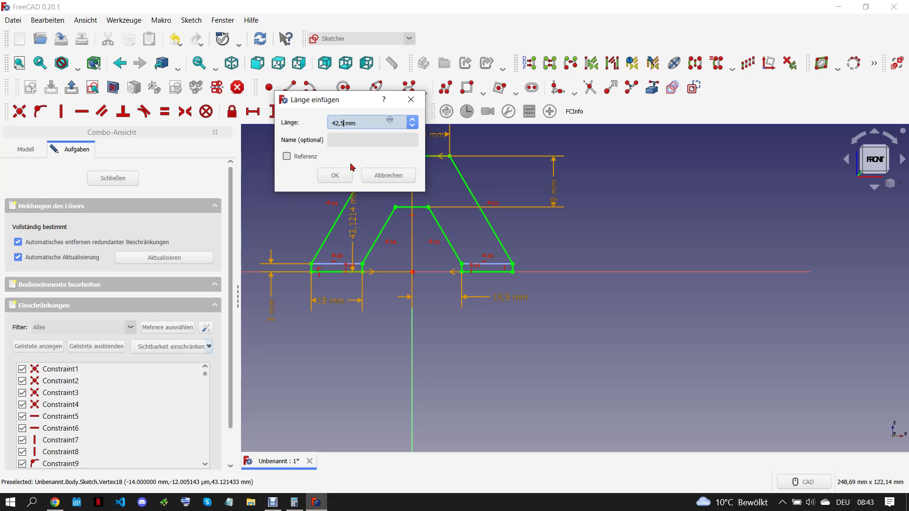
click(335, 175)
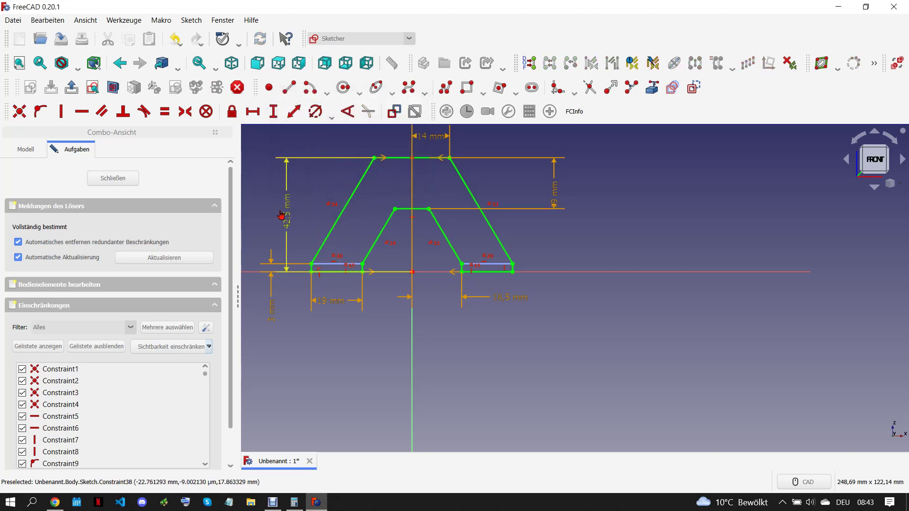
Move the 14 mm and other dimension labels clear of the sketch
scroll(451, 282, down, 2)
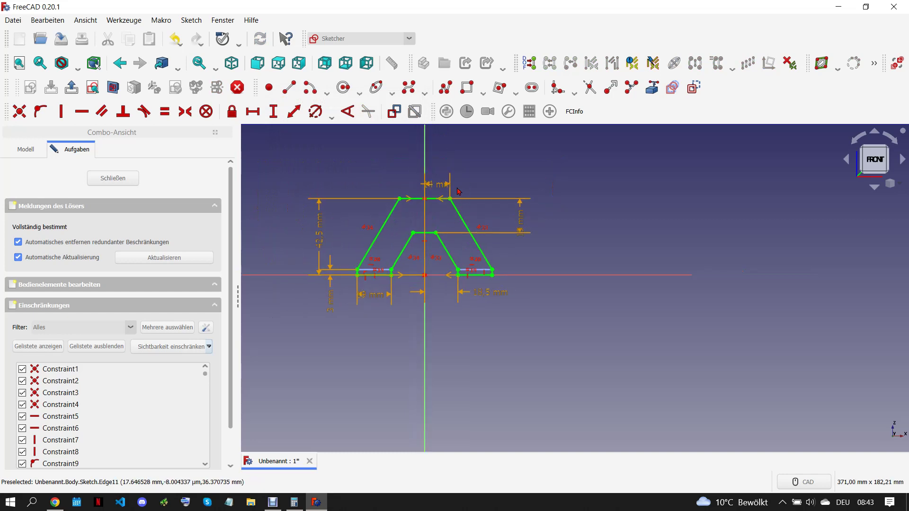
drag(459, 192, 498, 180)
mouse_move(532, 230)
mouse_down()
mouse_move(540, 230)
mouse_move(539, 153)
mouse_up()
scroll(608, 211, up, 1)
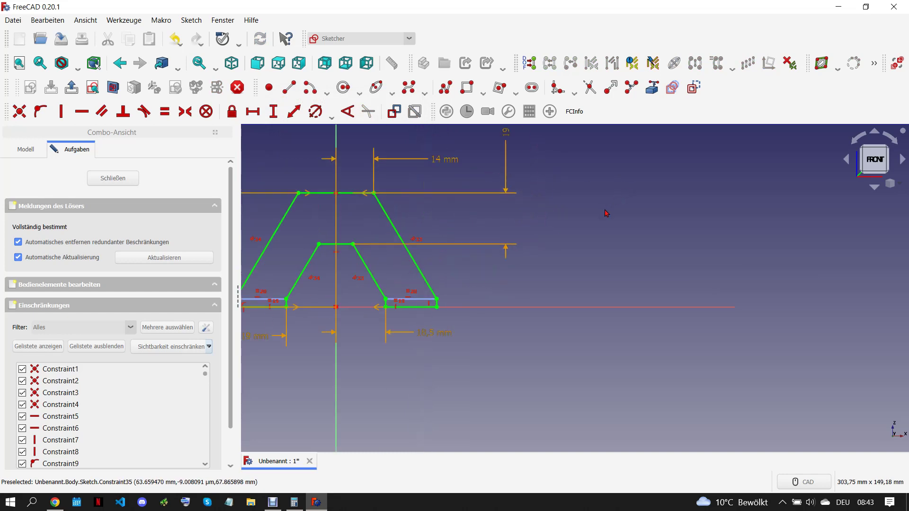
scroll(621, 218, down, 1)
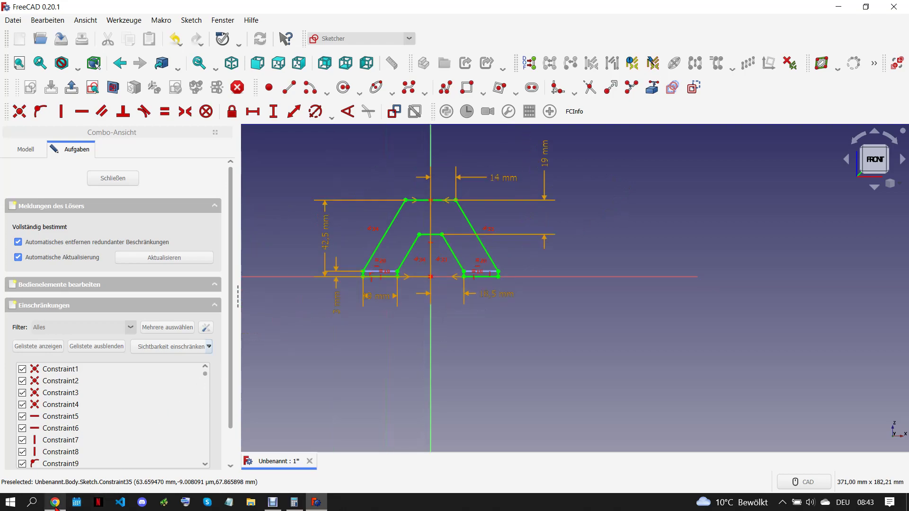
click(55, 503)
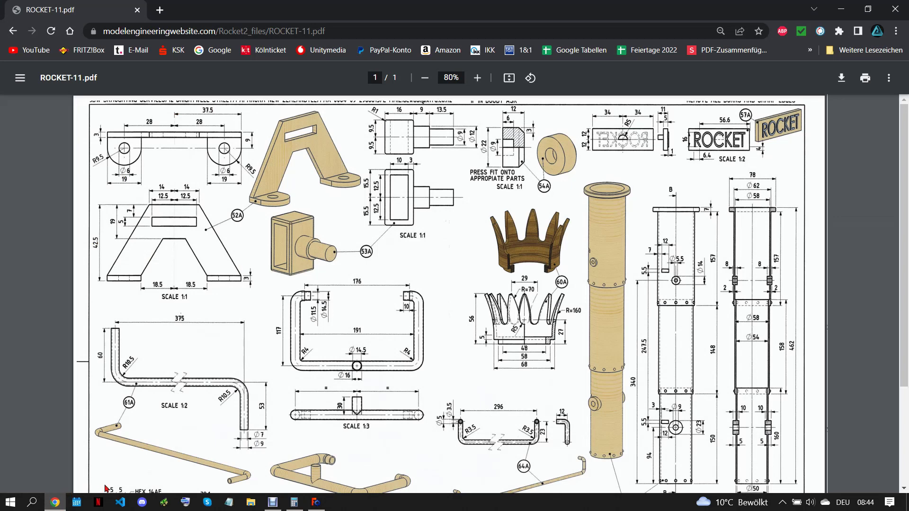
mouse_move(317, 503)
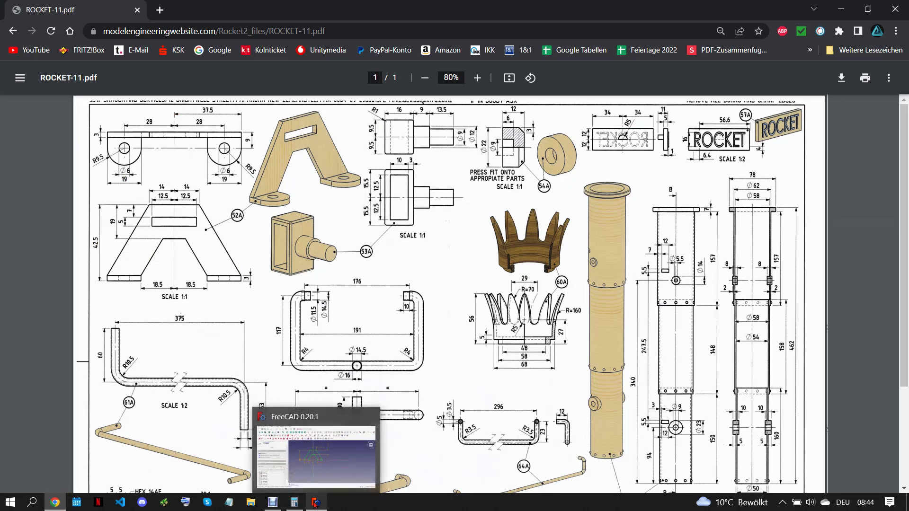
click(315, 503)
scroll(433, 223, up, 3)
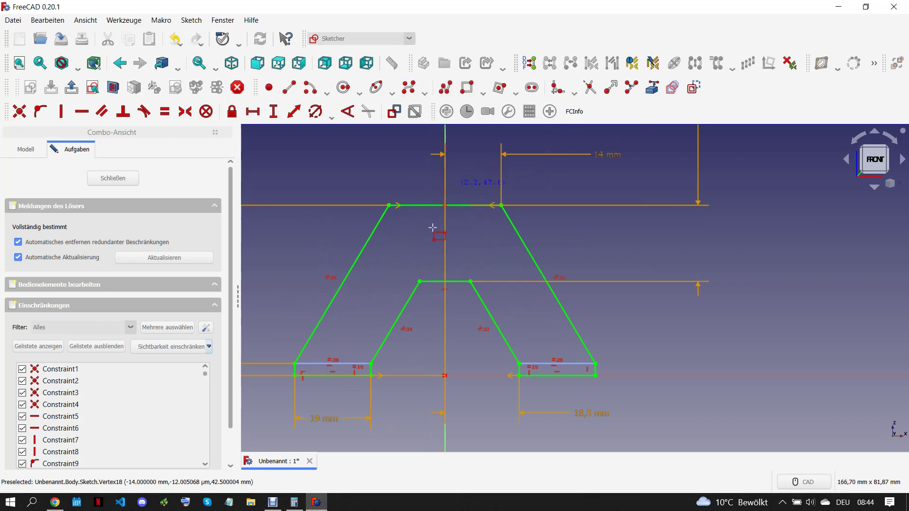
Draw a rectangular slot inside the trapezoid, centred on the vertical axis
click(401, 230)
click(490, 251)
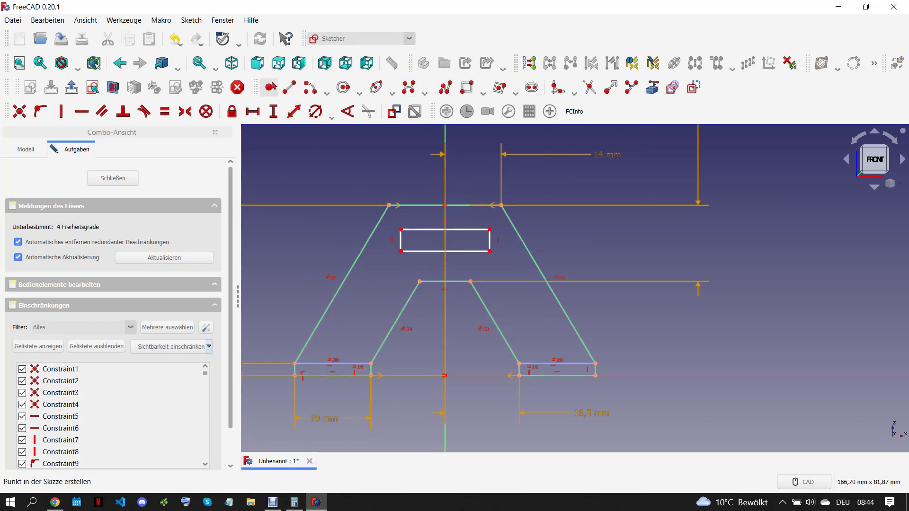
click(401, 230)
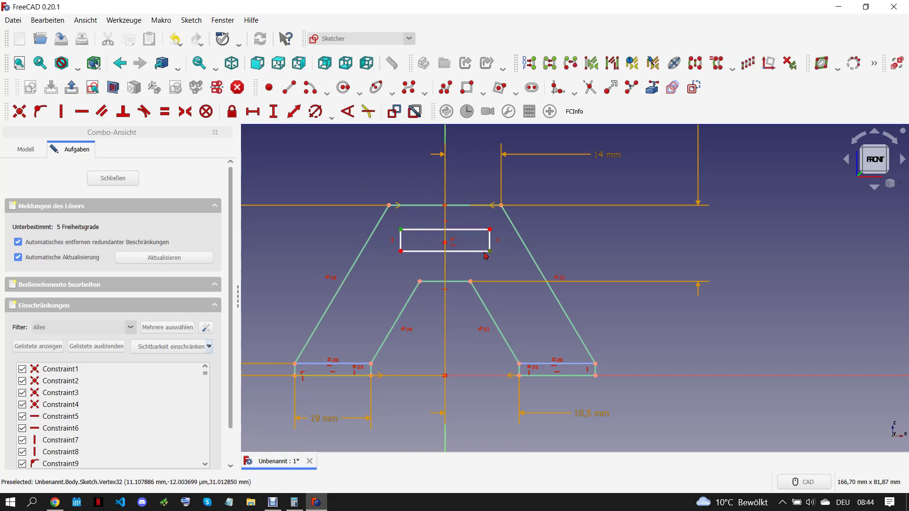
click(445, 242)
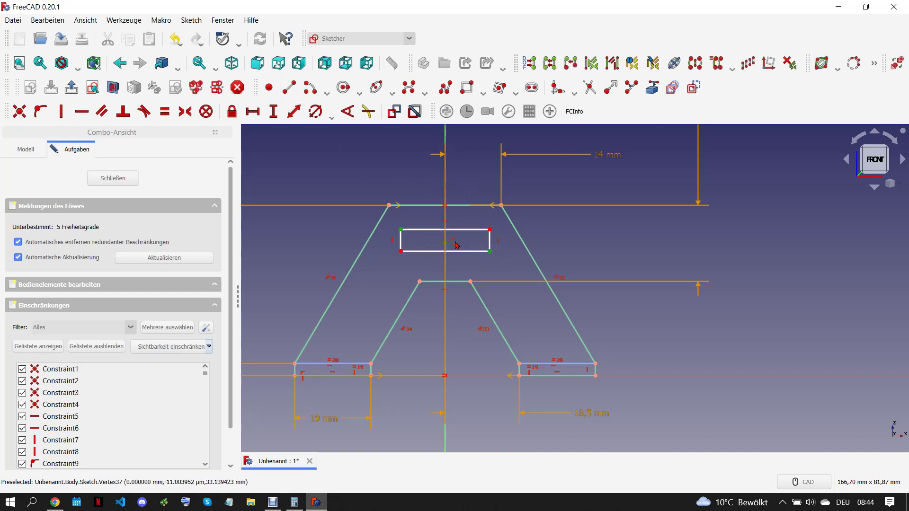
click(185, 112)
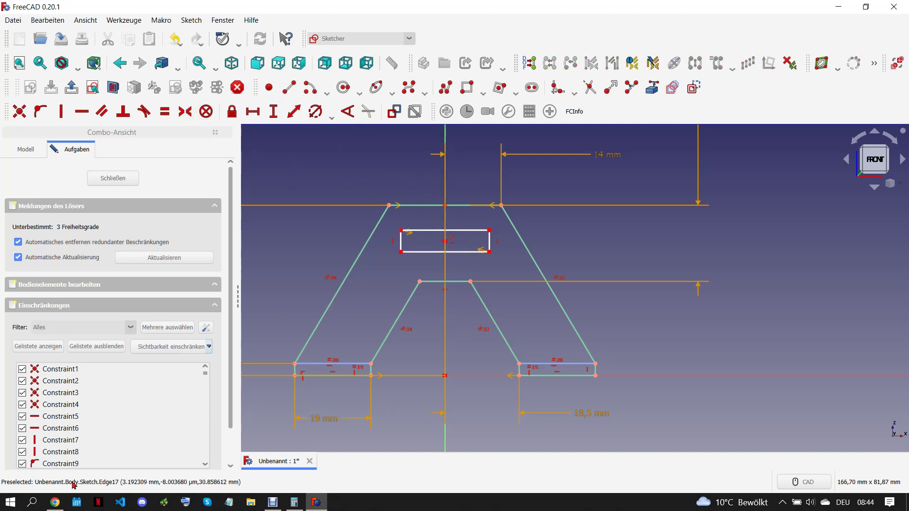
Place the slot 7 mm below the top edge with a 12,5 mm half-width
click(55, 502)
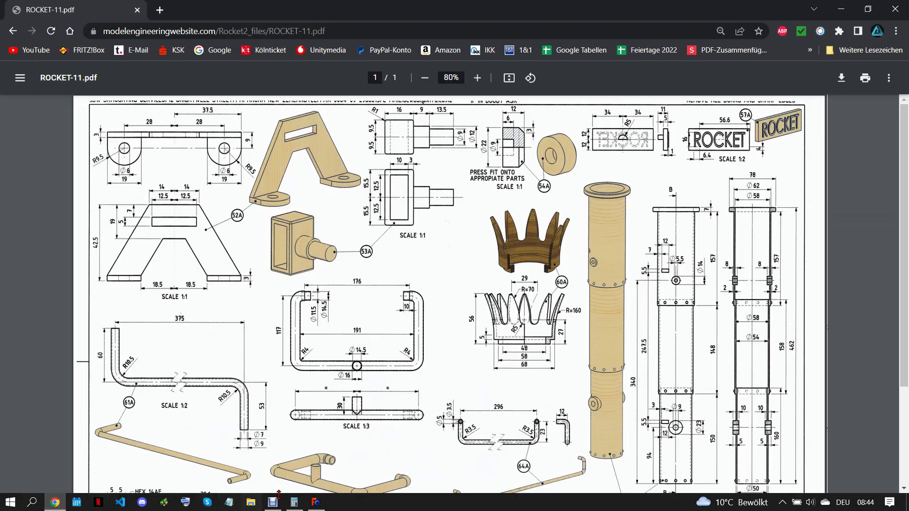
click(316, 502)
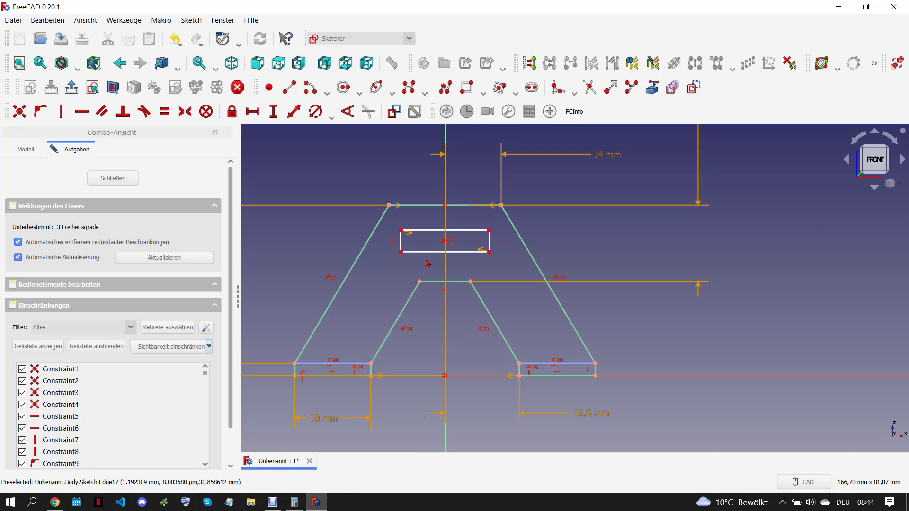
click(414, 206)
click(294, 111)
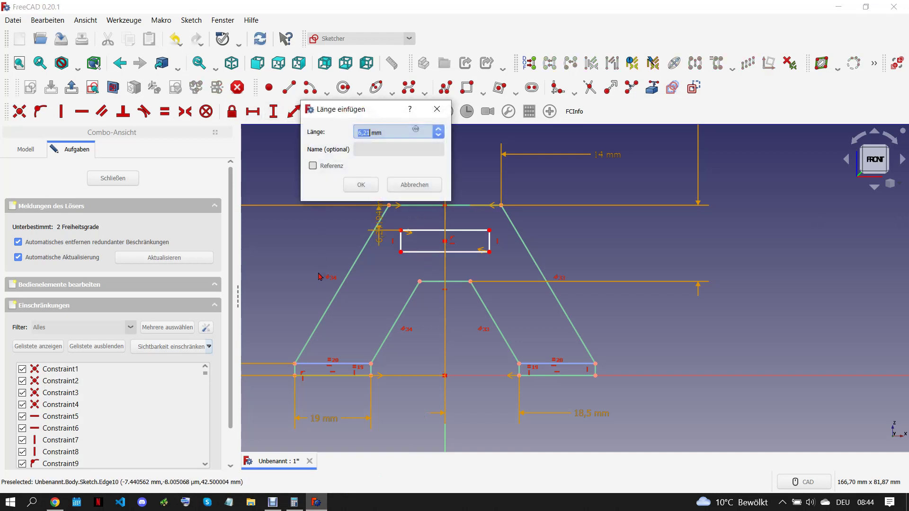
click(361, 185)
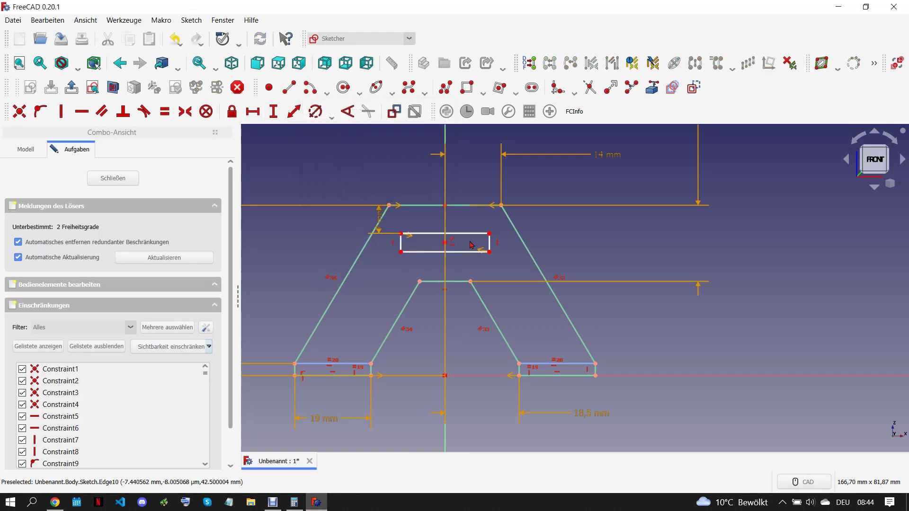
click(253, 111)
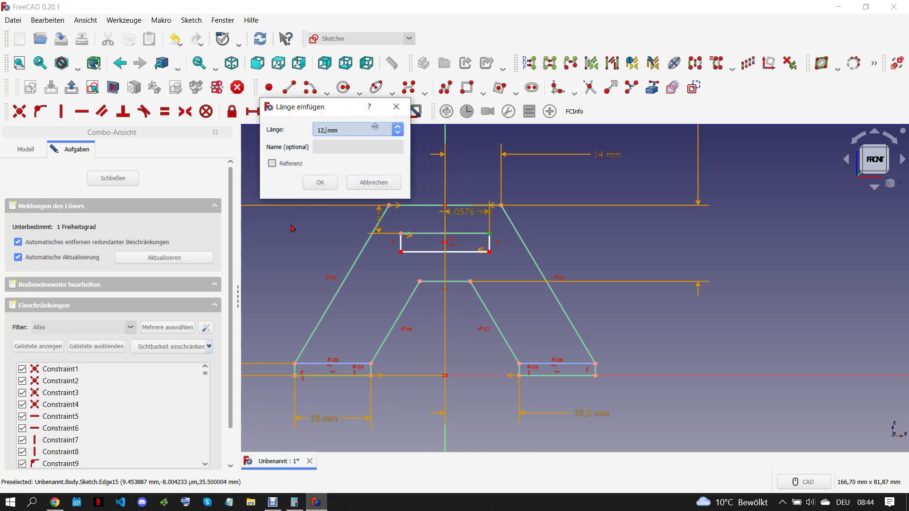
click(321, 182)
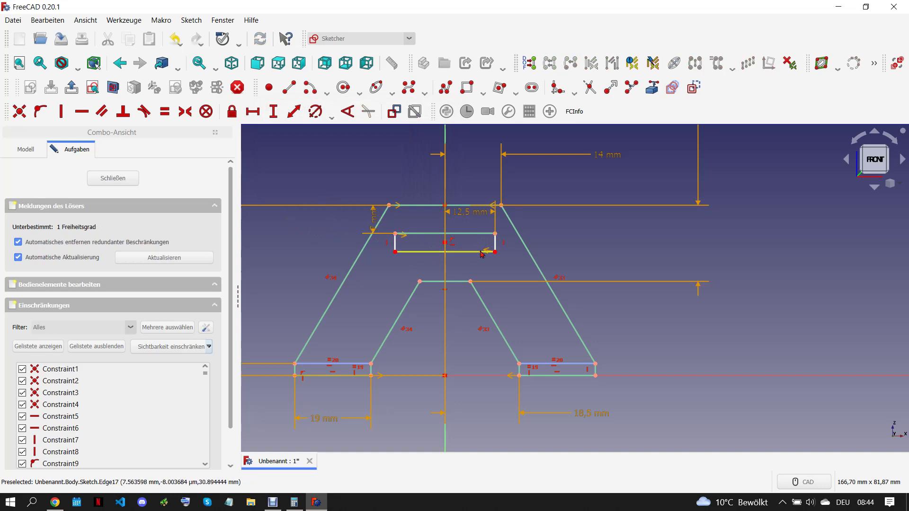
Set the slot height to 5 mm
click(496, 244)
click(273, 111)
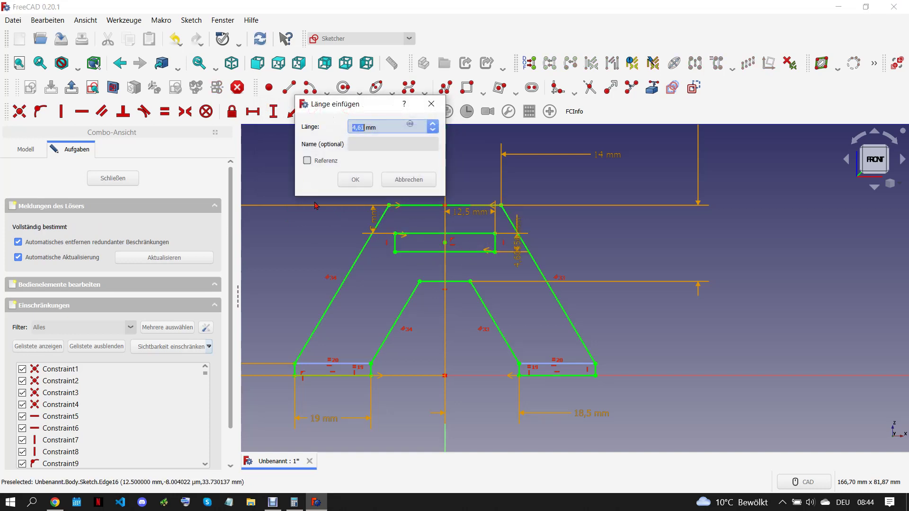
text(5)
click(356, 181)
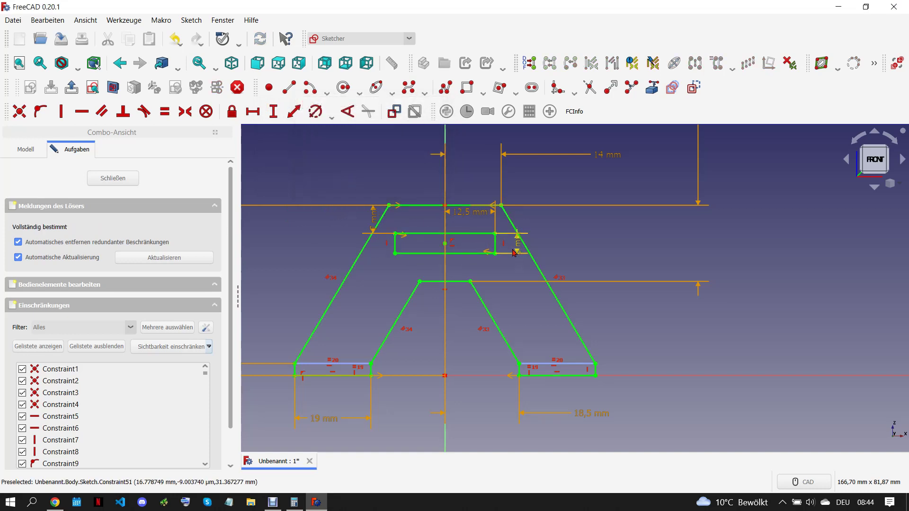
Move the 5 mm and 7 mm labels clear of the outline and zoom out
drag(523, 259, 590, 271)
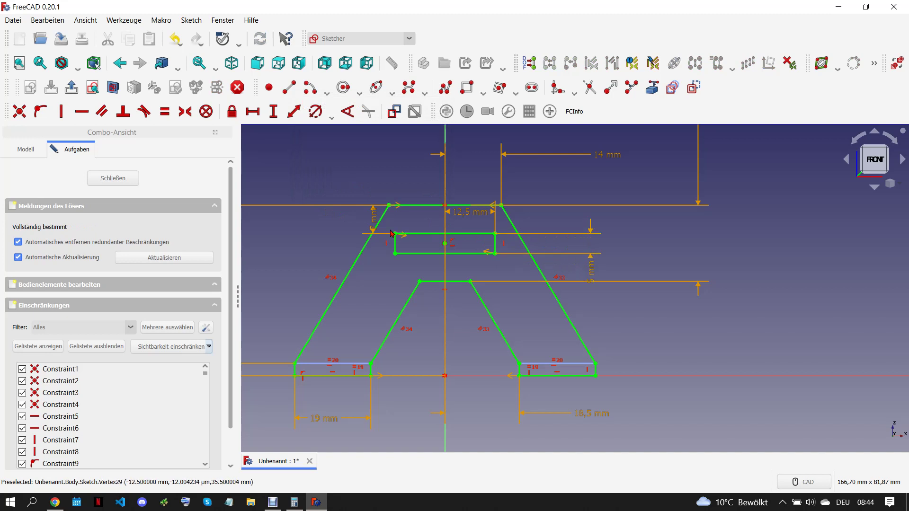
drag(374, 228, 349, 179)
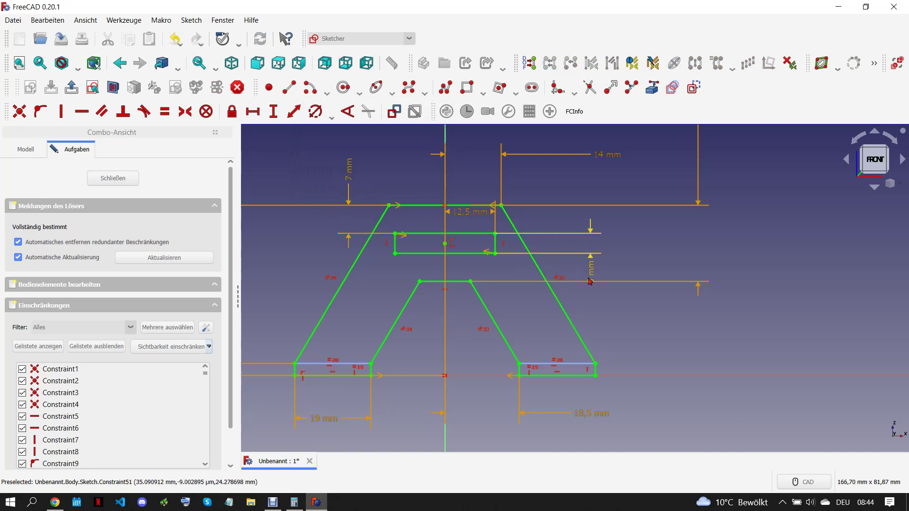
drag(591, 284, 593, 317)
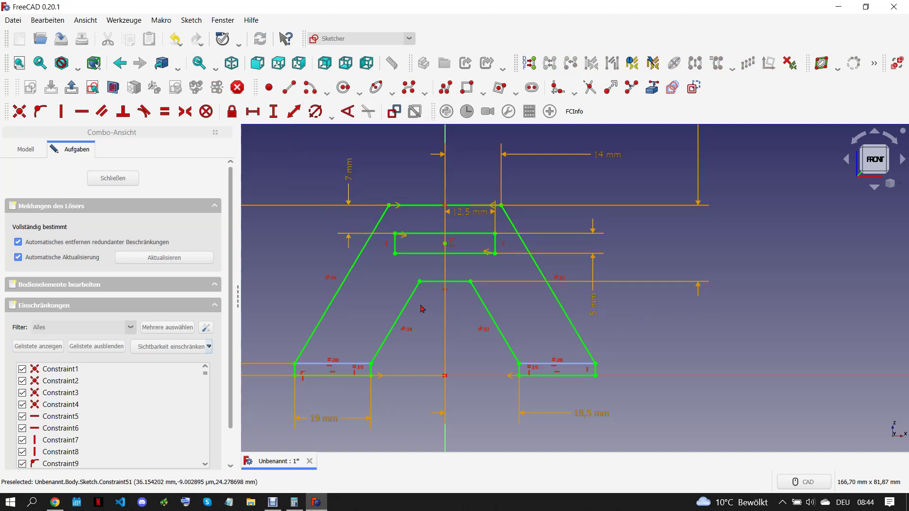
scroll(423, 309, down, 2)
scroll(422, 308, down, 1)
scroll(423, 309, up, 1)
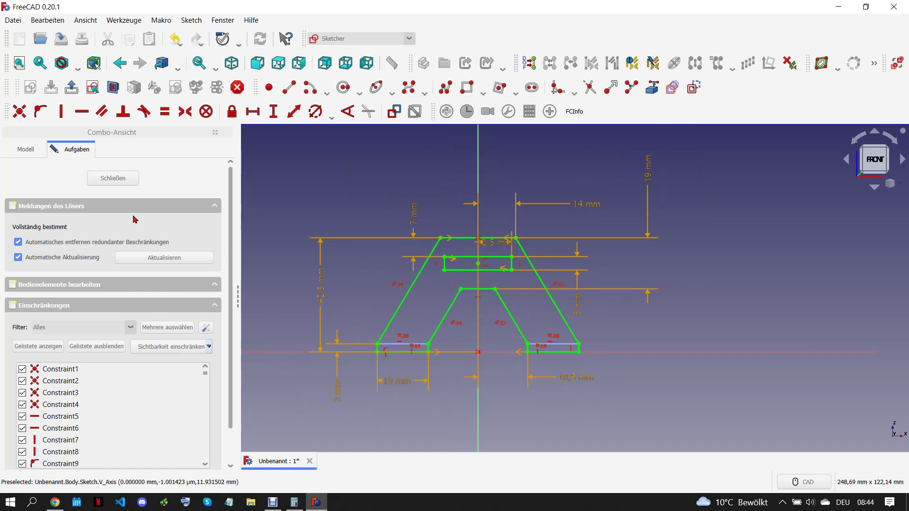
Close the bracket sketch and pad it into a 3 mm thick plate
click(123, 179)
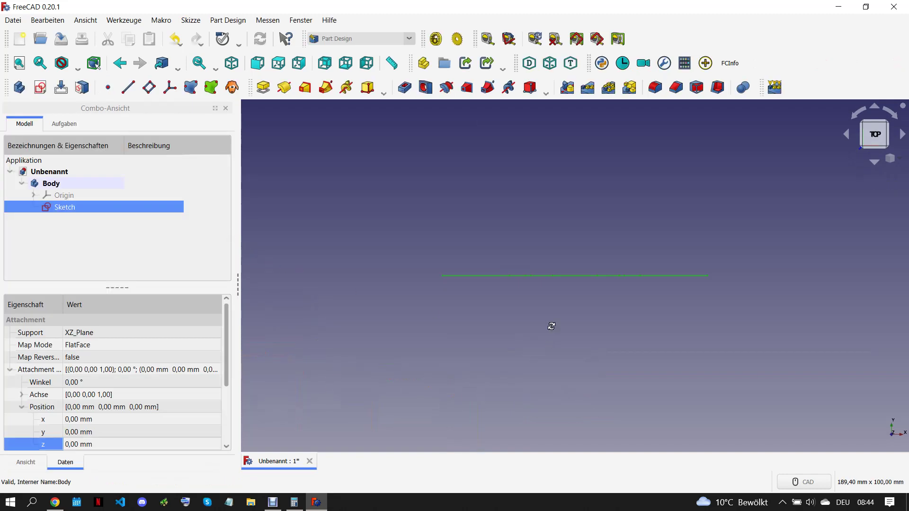
click(54, 502)
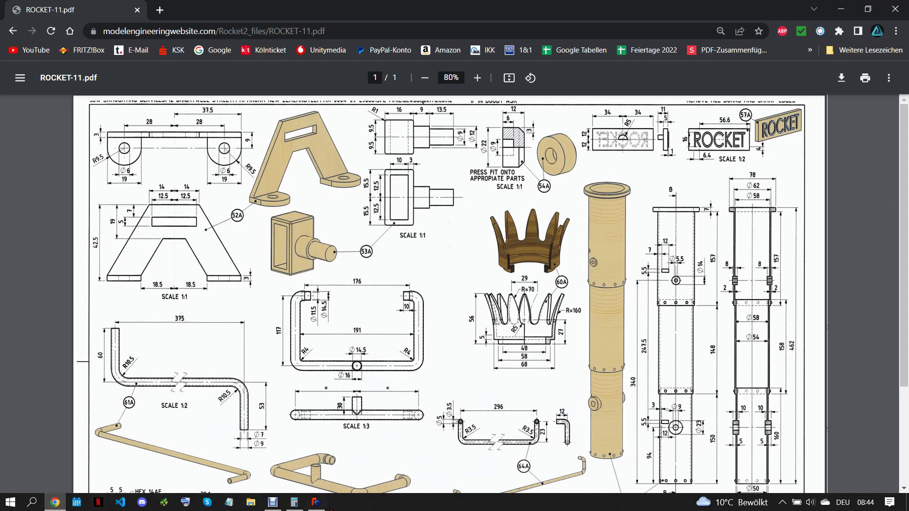
click(327, 500)
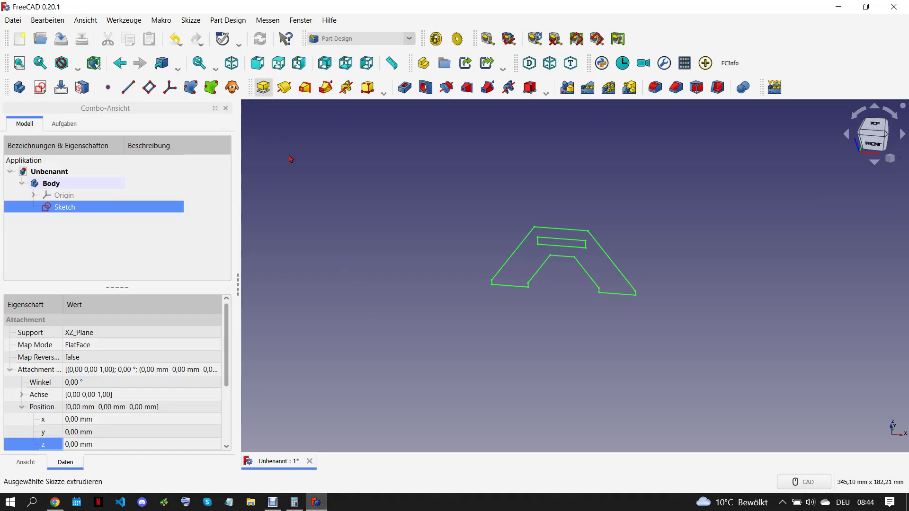
text(3)
key(Return)
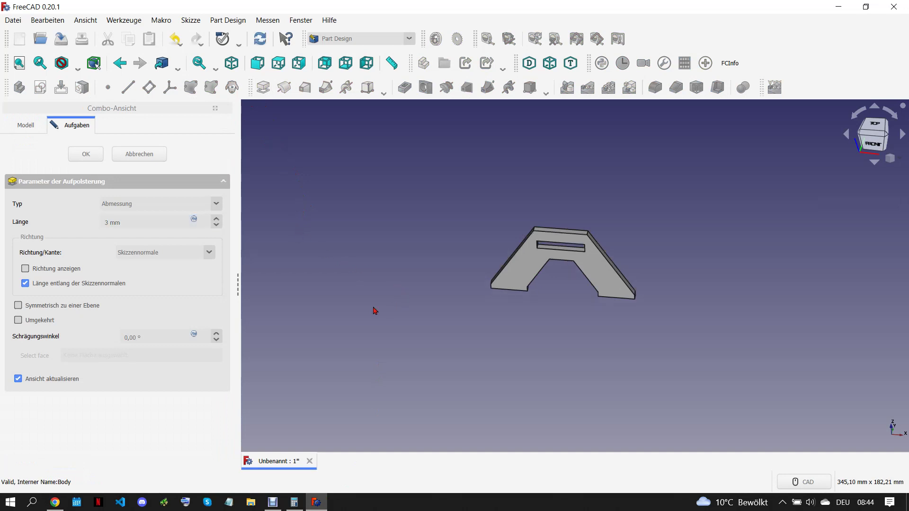
key(Return)
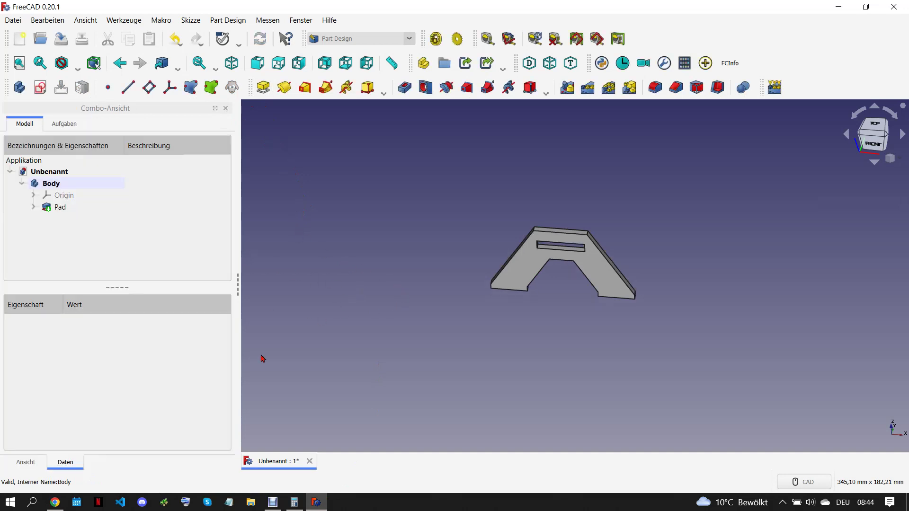
Orbit the plate and select its narrow front face
click(272, 502)
scroll(619, 254, up, 2)
middle_drag(518, 291, 476, 298)
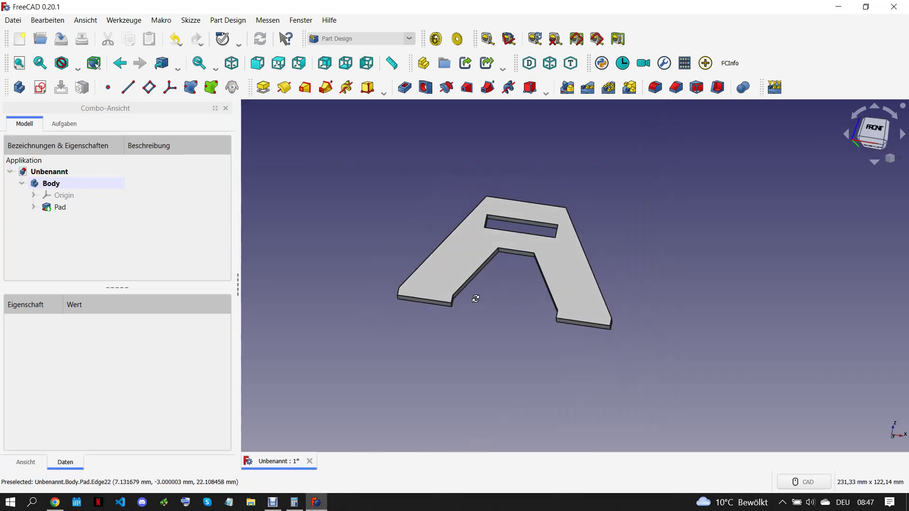
scroll(476, 299, up, 3)
click(402, 315)
scroll(402, 315, down, 3)
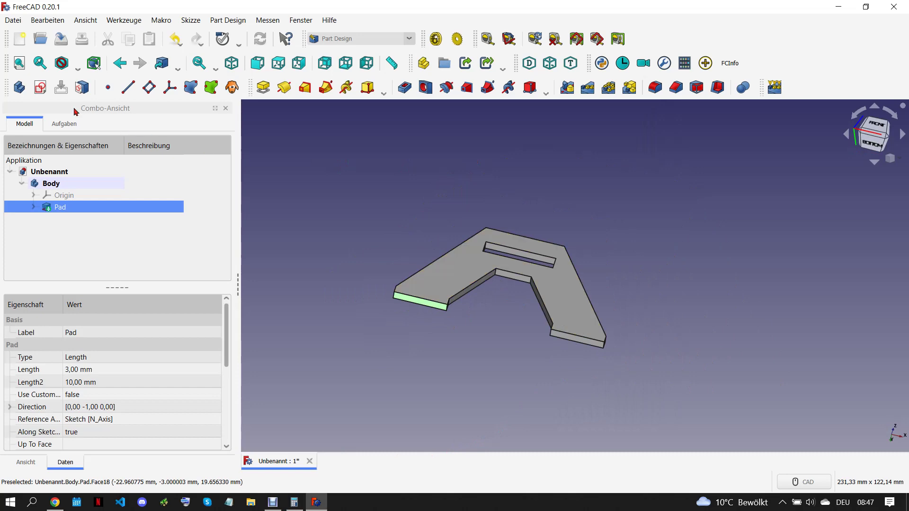
Start a sketch on the front face and reference both foot top edges as external geometry
click(40, 87)
scroll(455, 304, up, 4)
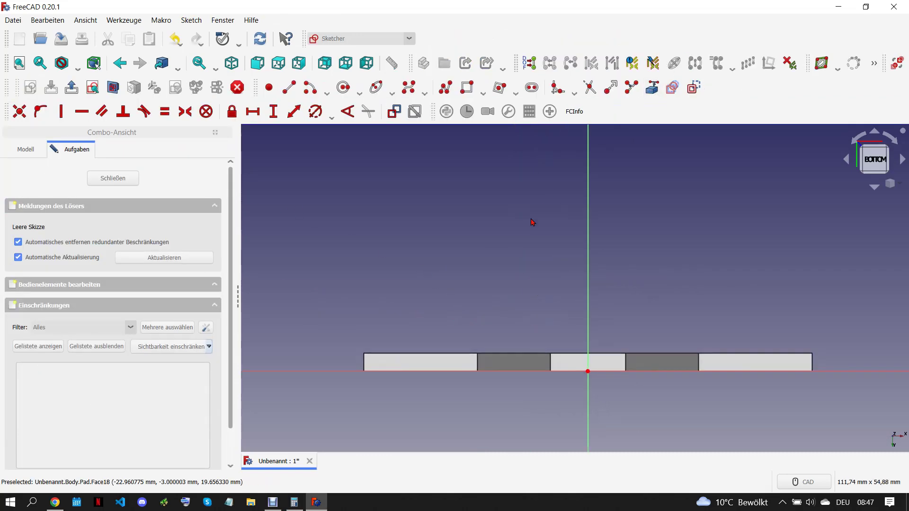
click(652, 89)
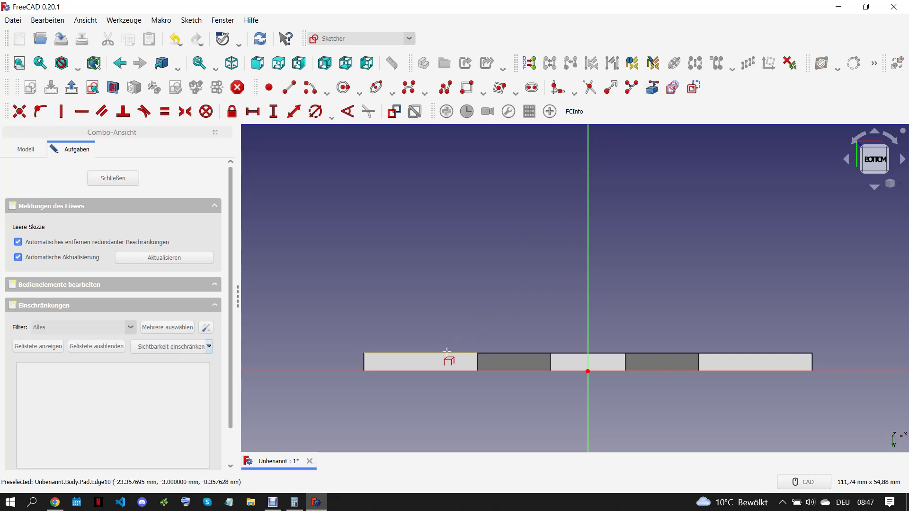
click(445, 353)
click(736, 353)
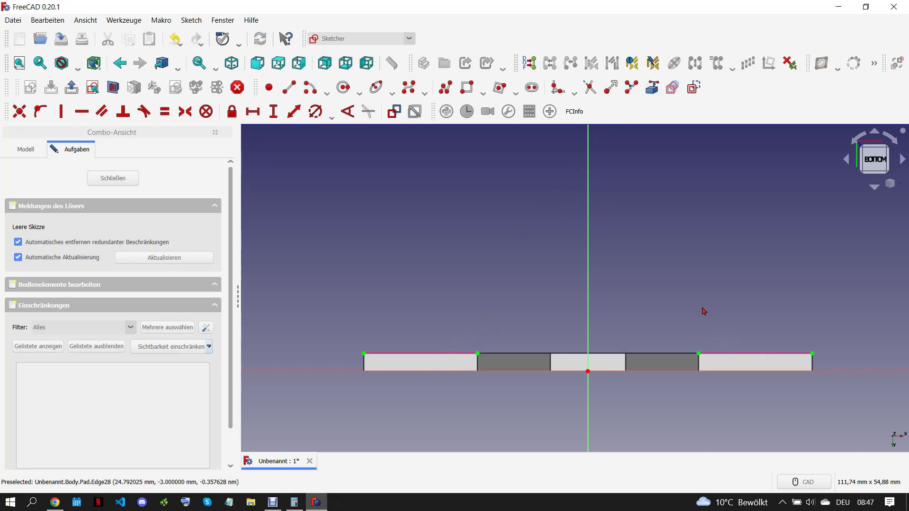
Draw two vertical slots above the feet and delete their lower arcs
click(532, 87)
click(416, 261)
click(416, 328)
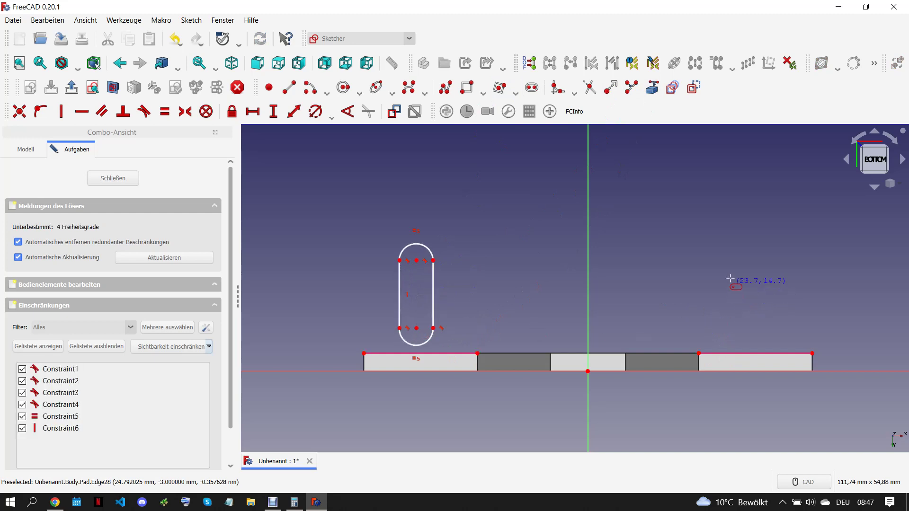
click(756, 254)
click(756, 328)
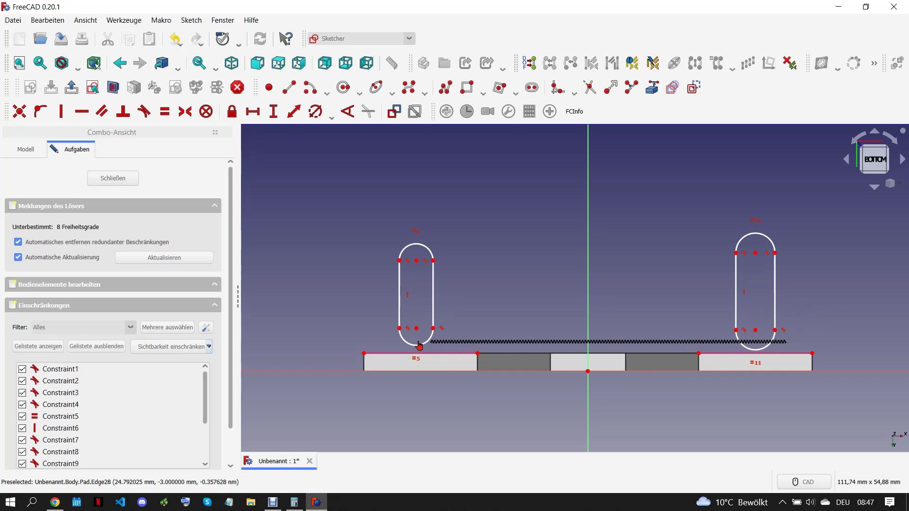
drag(787, 341, 399, 353)
key(Delete)
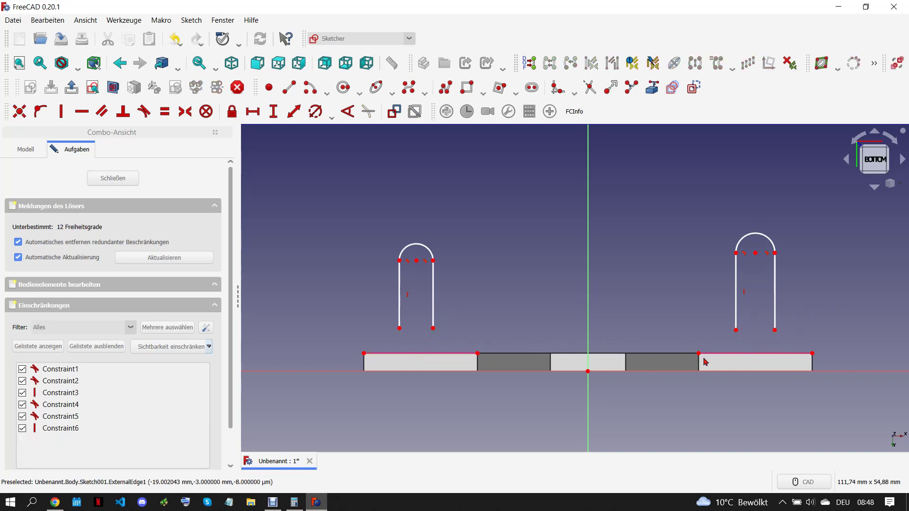
Make the open slot ends coincident with the foot corners, checking the reference drawing
key(v)
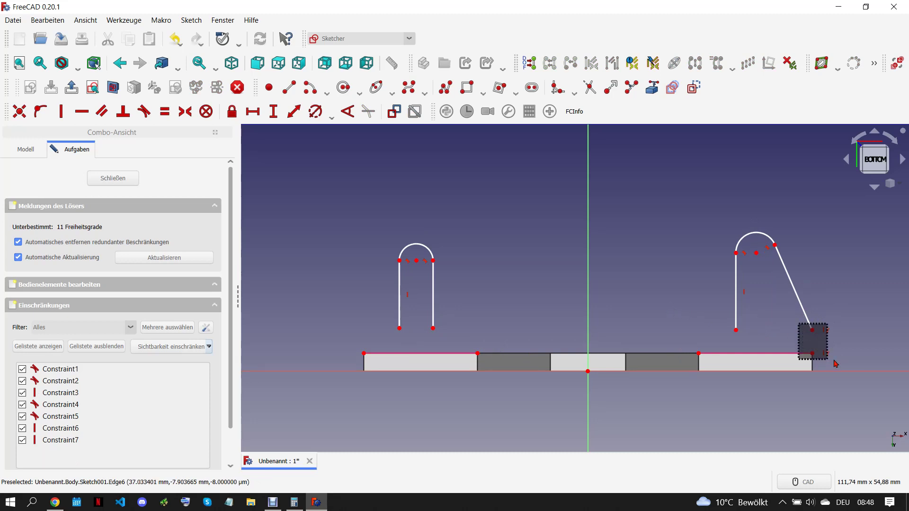
drag(813, 330, 812, 353)
drag(680, 314, 738, 357)
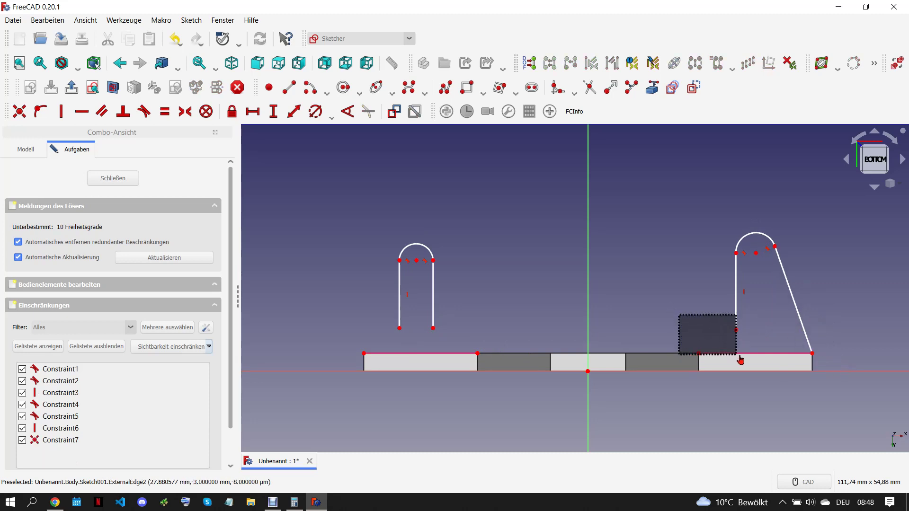
key(c)
drag(420, 317, 509, 369)
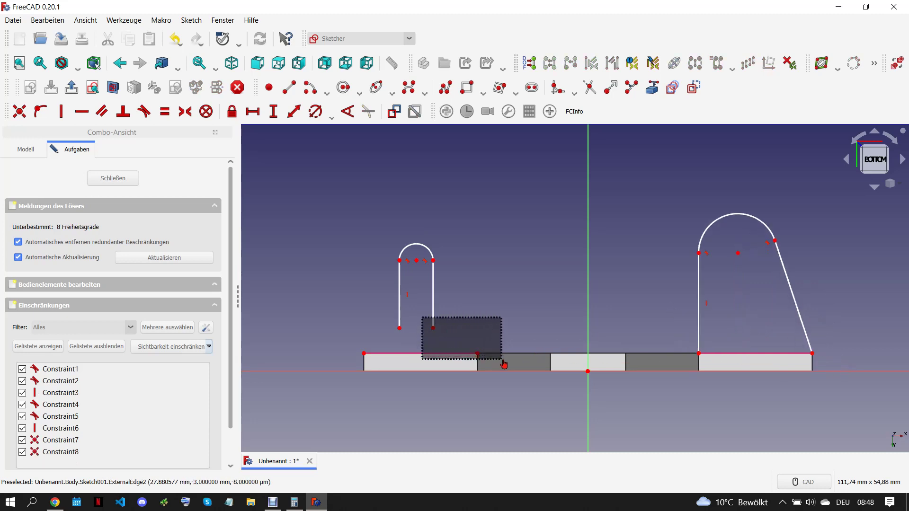
key(c)
drag(357, 316, 410, 365)
key(c)
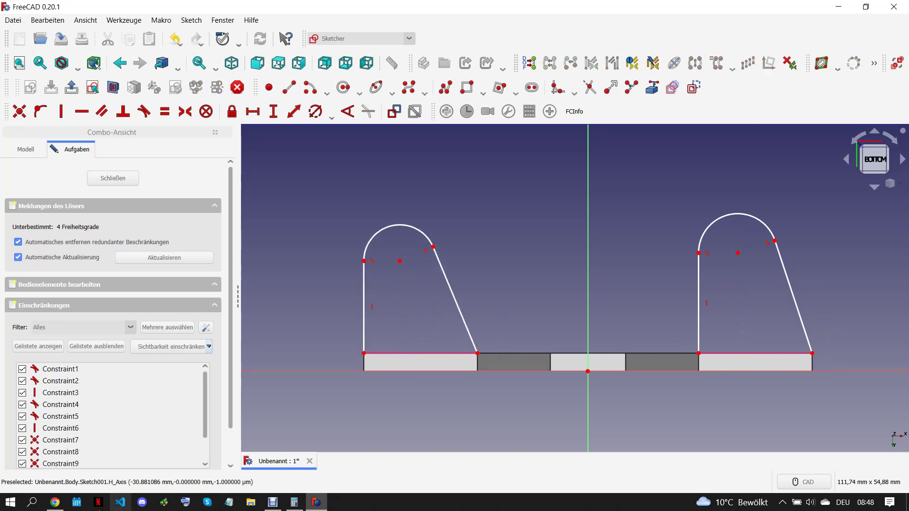
click(56, 503)
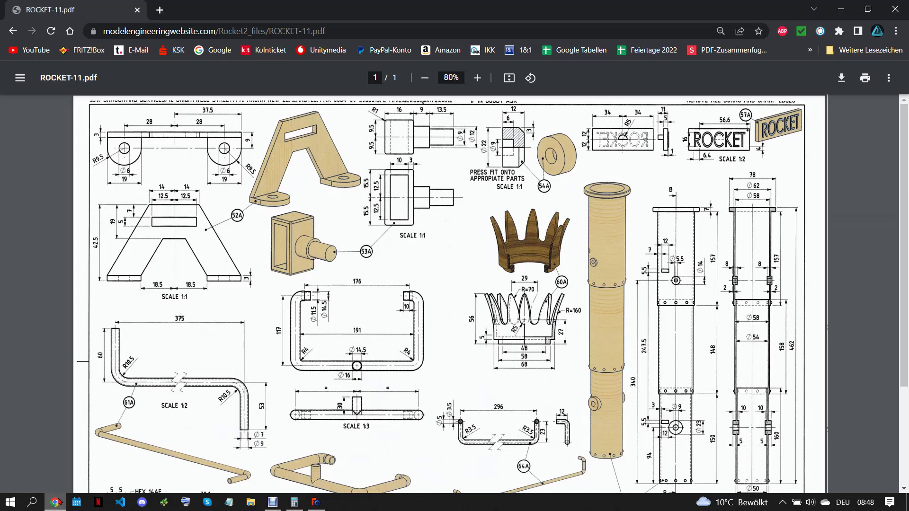
click(317, 502)
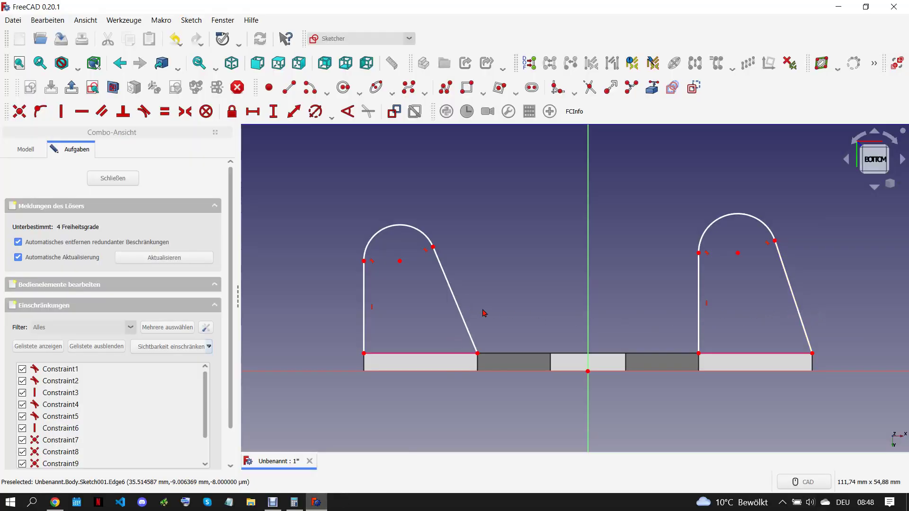
Make both tabs' slanted sides vertical and their outer sides equal length
click(801, 317)
click(465, 323)
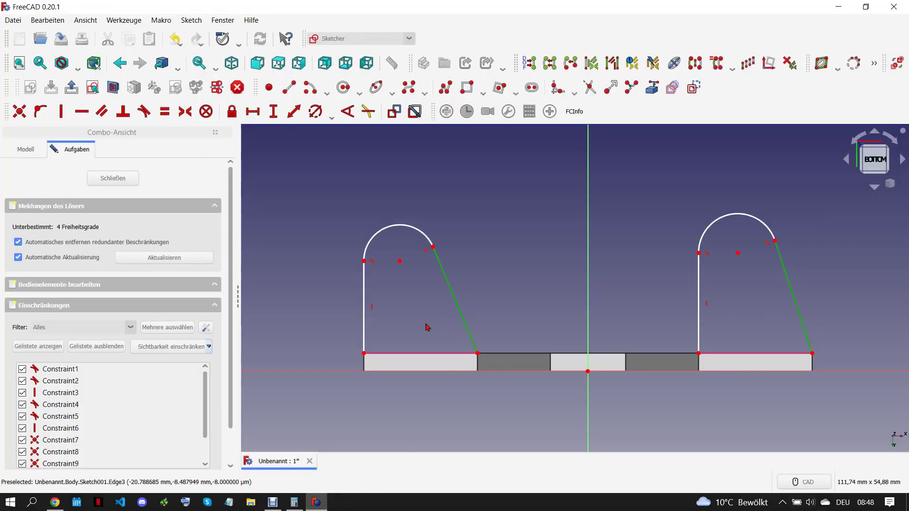
key(v)
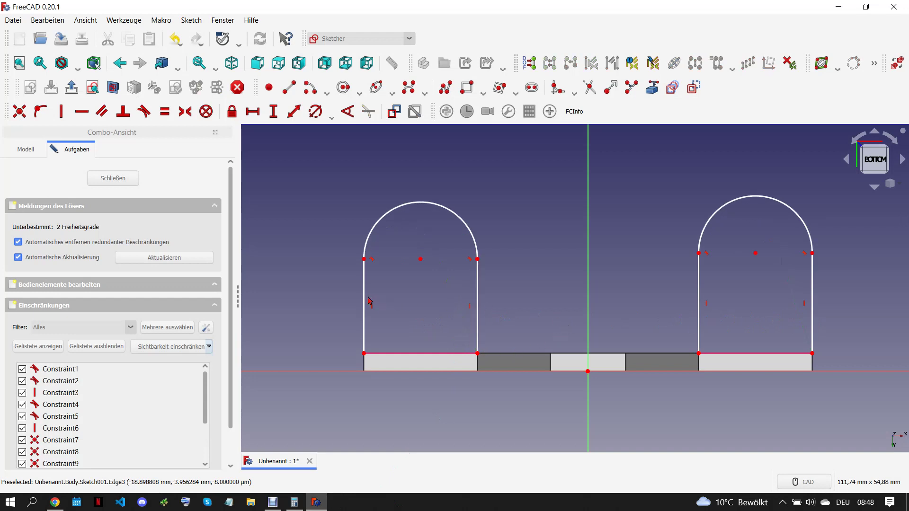
click(366, 299)
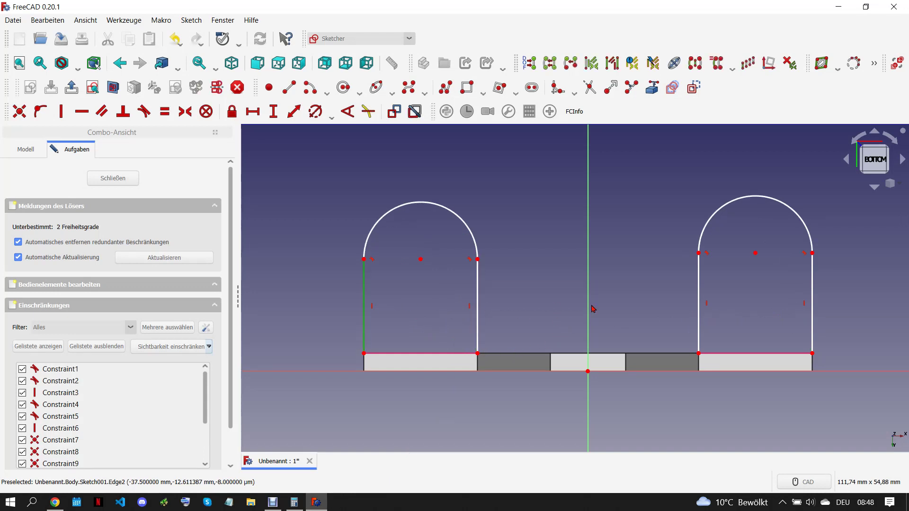
click(699, 301)
key(e)
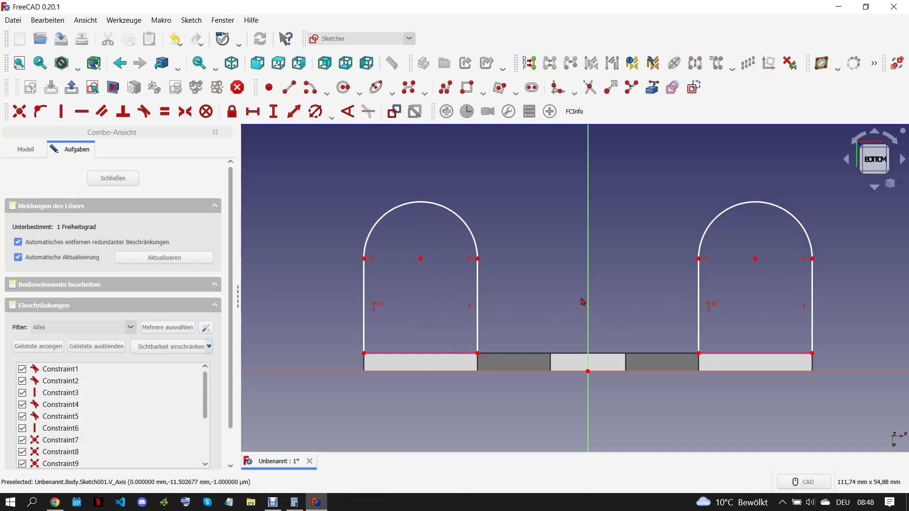
Close each tab with a bottom line along its foot
click(289, 87)
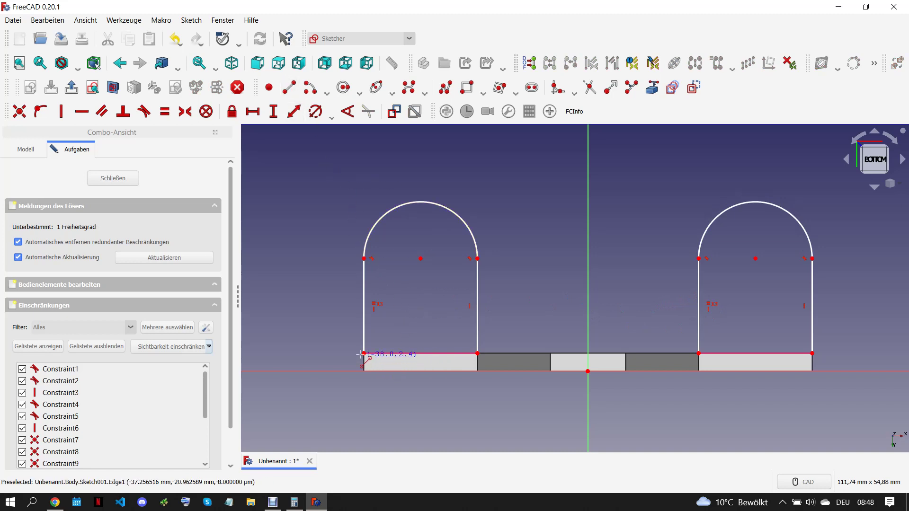
click(363, 354)
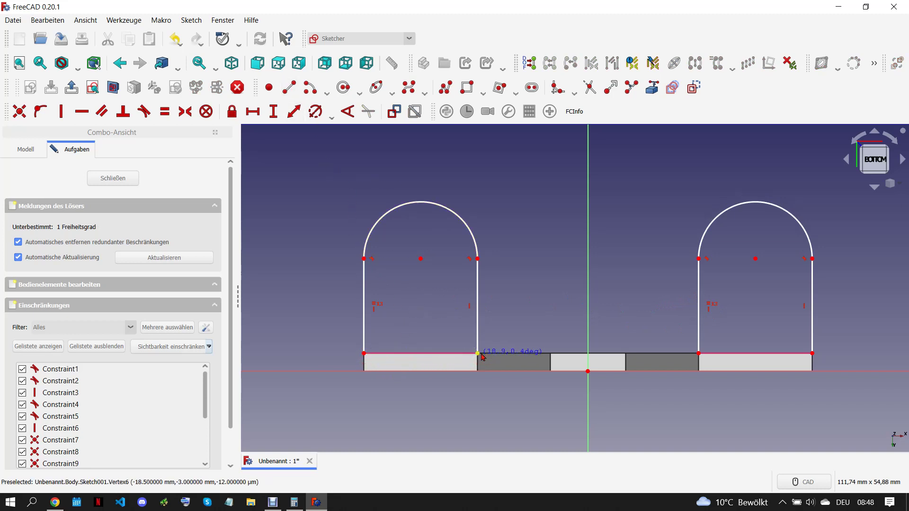
click(477, 354)
click(699, 353)
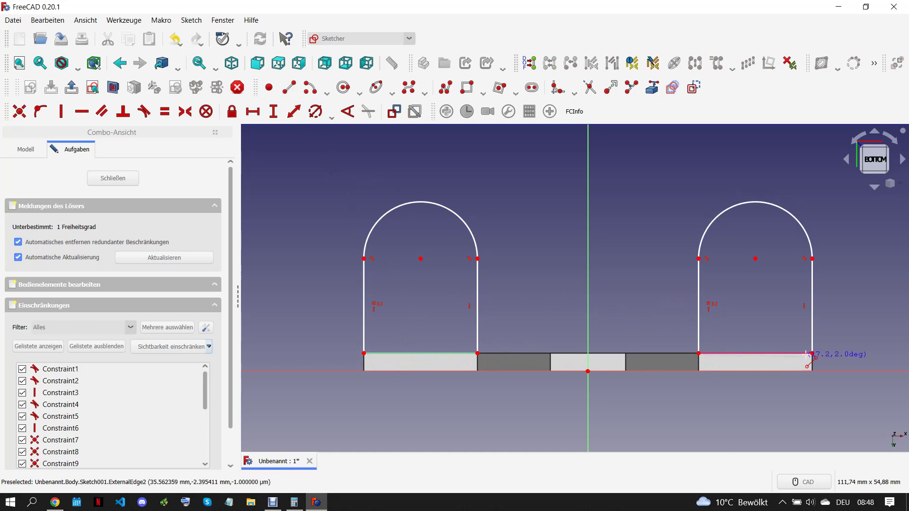
click(812, 353)
right_click(812, 354)
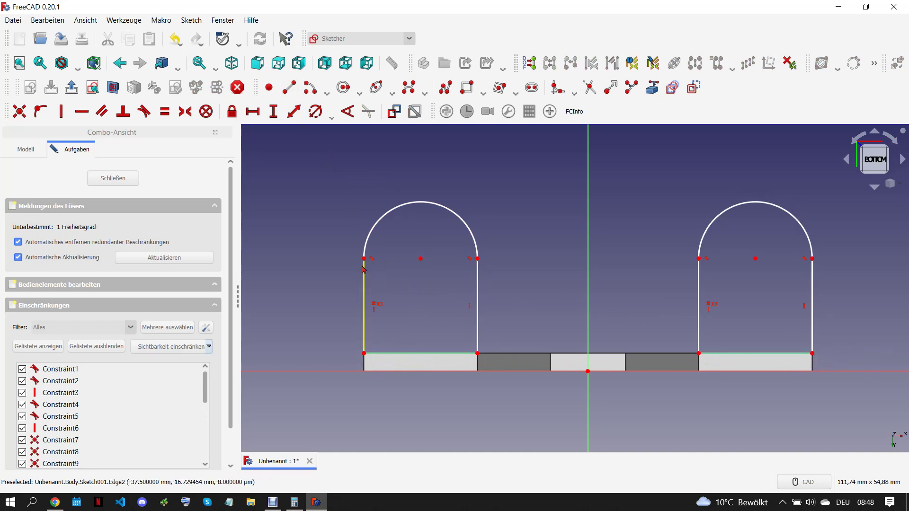
Dimension the arc centres 9 mm above the bottom line and move the label clear
click(421, 259)
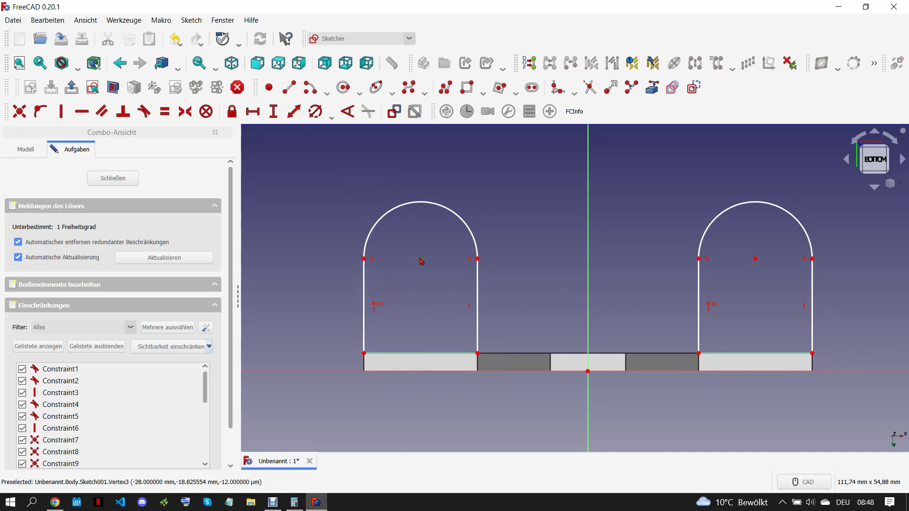
click(271, 115)
key(Return)
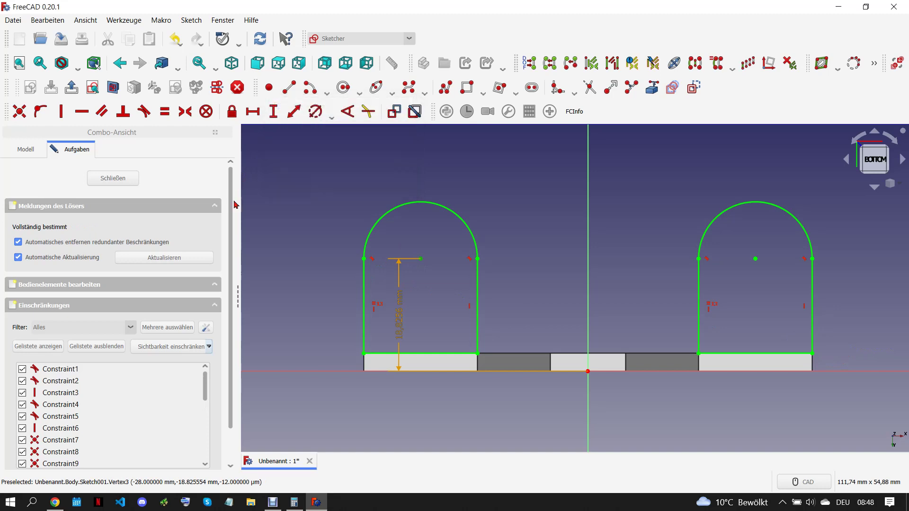
drag(397, 356, 324, 402)
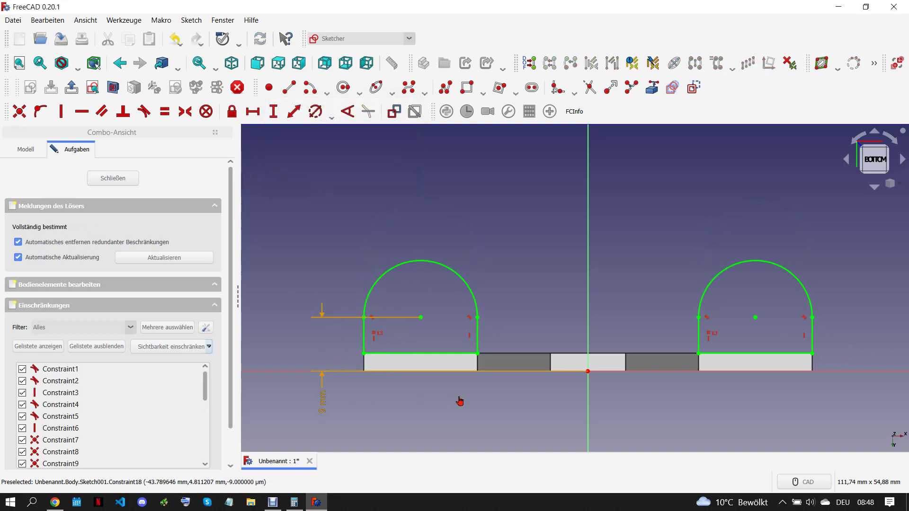
Draw a circle on each arc centre, check the ROCKET-11 drawing, and select the left circle
click(344, 88)
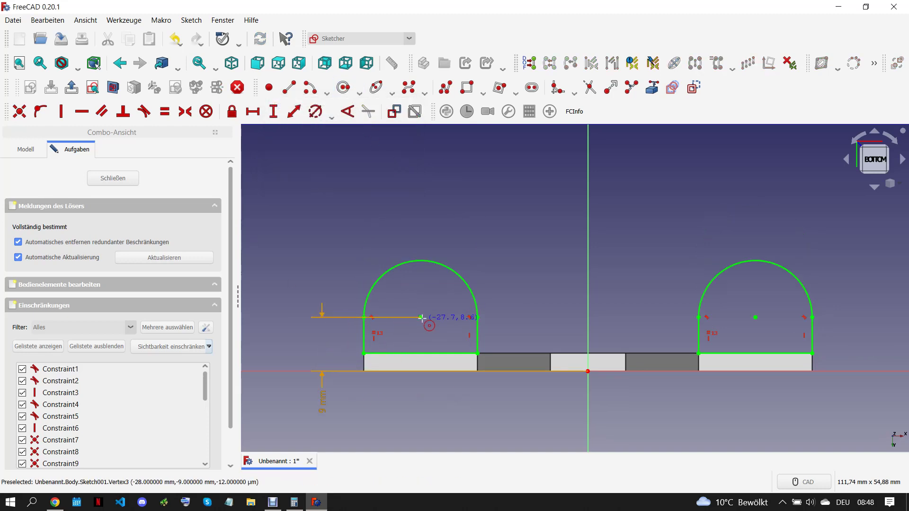
click(421, 317)
click(441, 317)
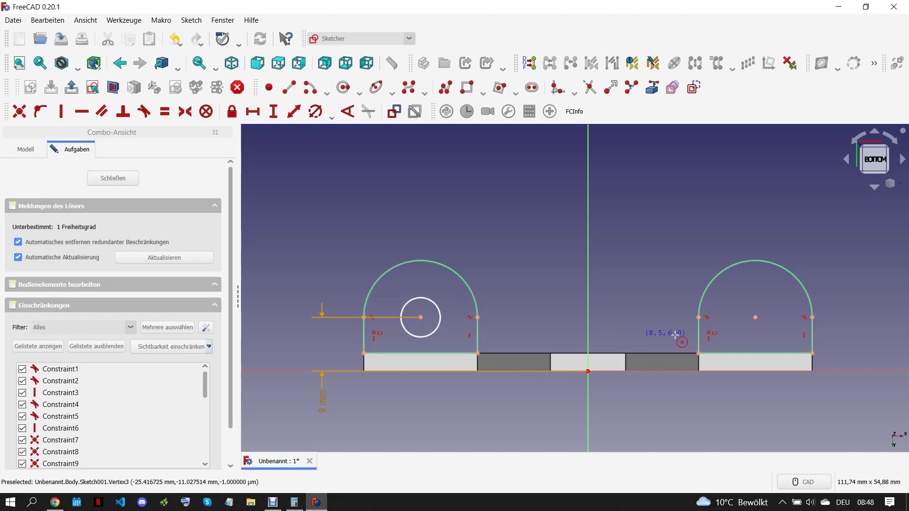
click(755, 318)
click(775, 317)
click(56, 504)
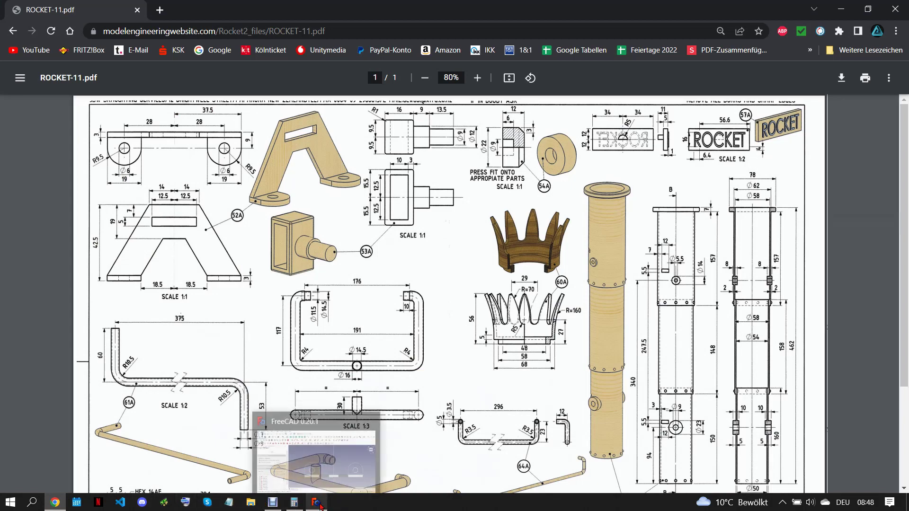
click(316, 503)
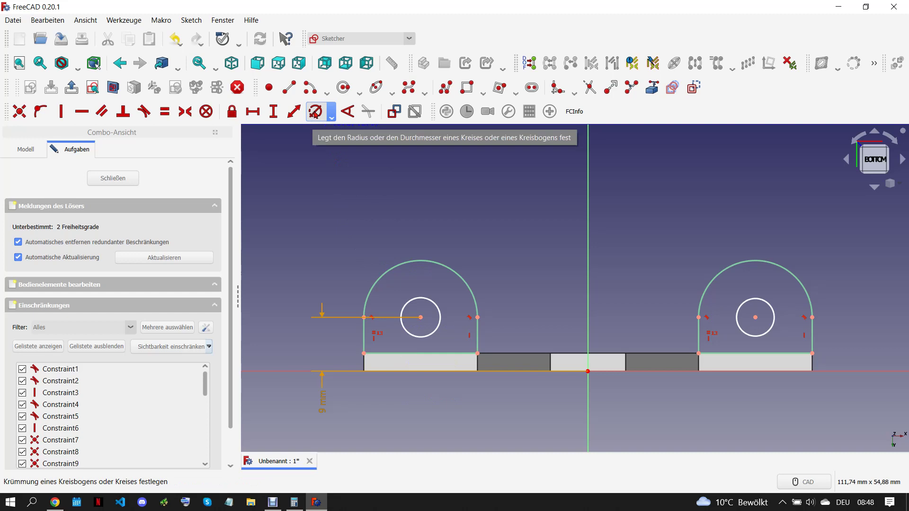
click(433, 306)
Give both hole circles a 6 mm diameter
click(751, 299)
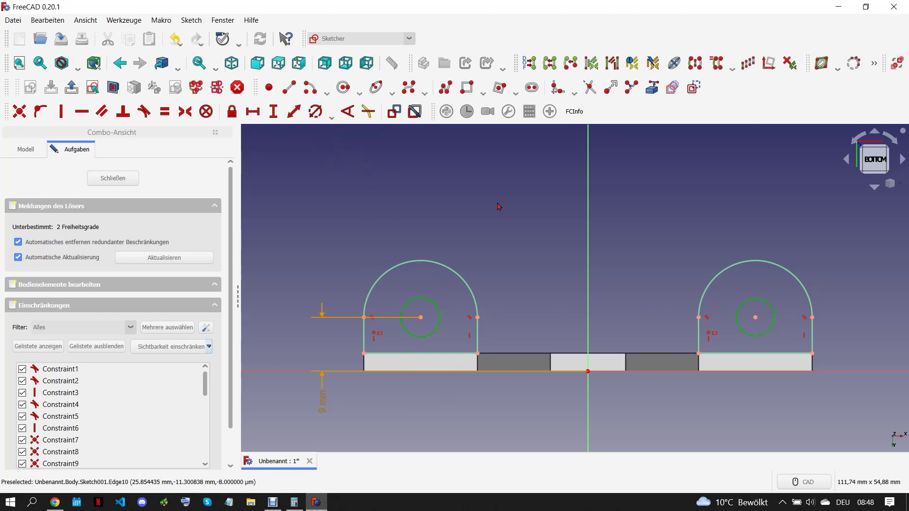
click(316, 112)
text(6)
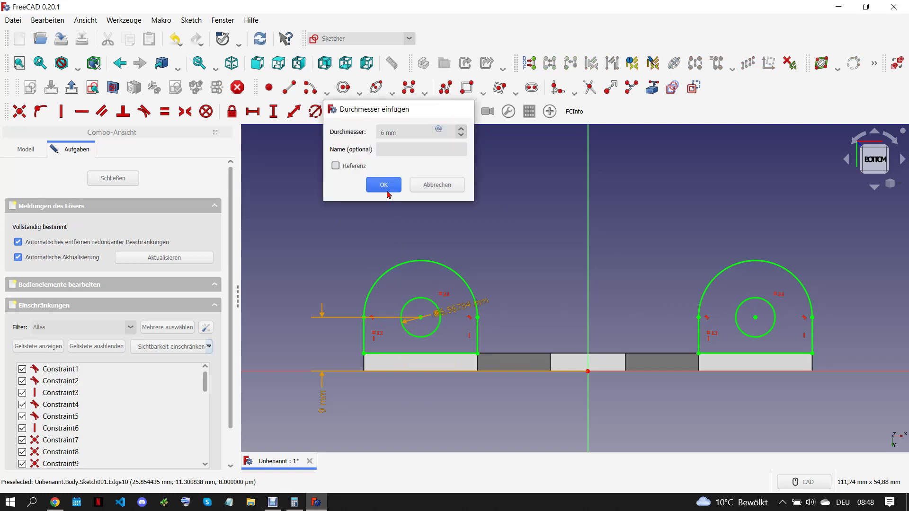
click(380, 185)
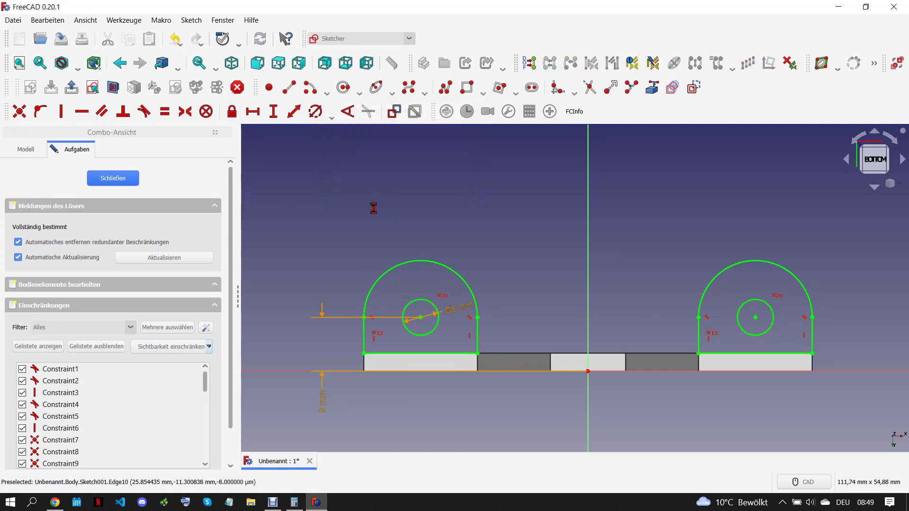
mouse_move(431, 234)
middle_down()
mouse_move(496, 365)
mouse_move(483, 329)
middle_up()
Pad the lug sketch 3 mm in the reversed direction
click(263, 87)
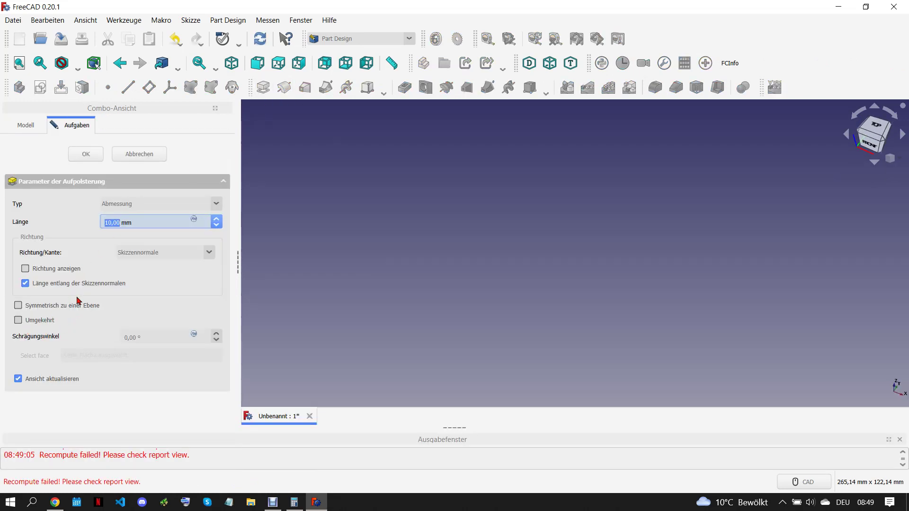
text(3)
click(18, 321)
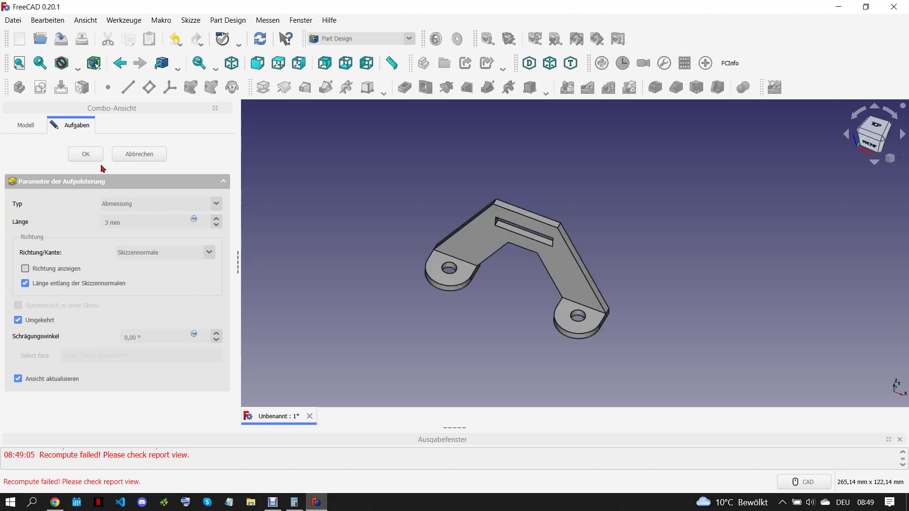
key(Return)
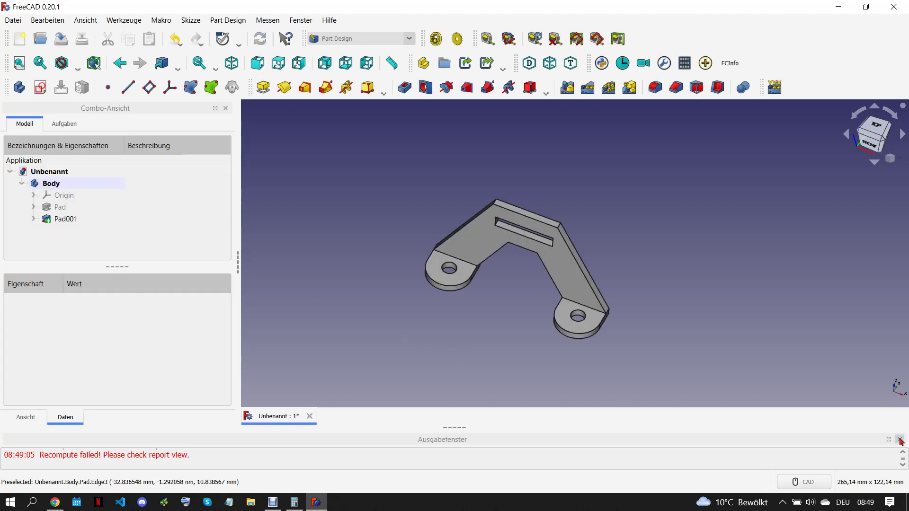
click(901, 441)
Save the bracket as 52.A and close its document
mouse_move(541, 387)
middle_down()
mouse_move(527, 385)
mouse_move(525, 396)
middle_up()
click(55, 502)
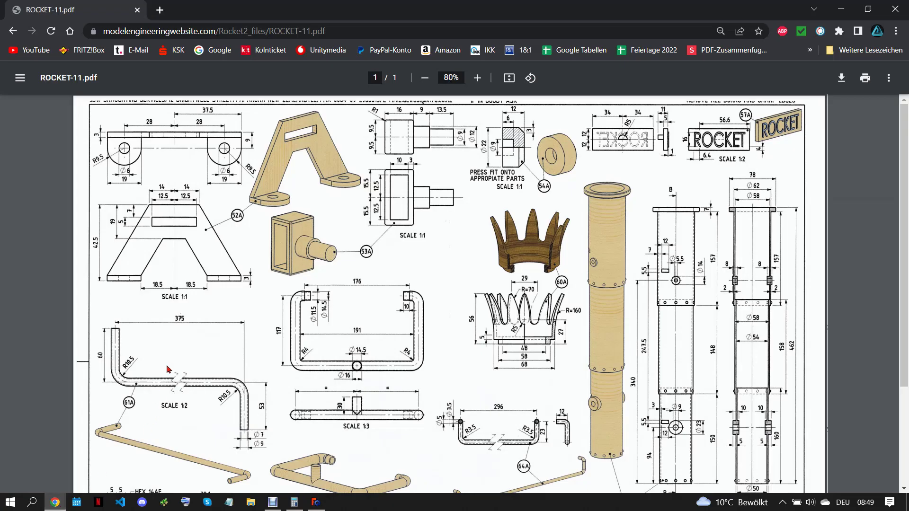
click(317, 502)
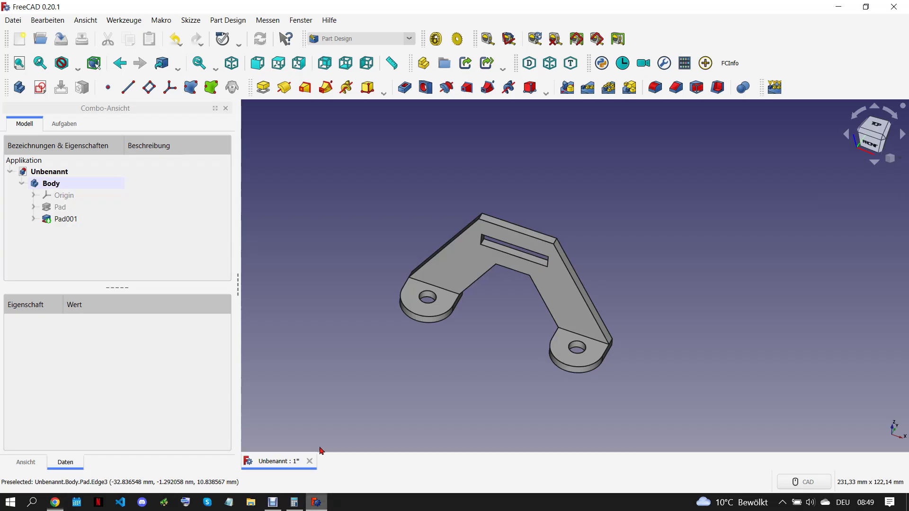
click(13, 20)
click(70, 114)
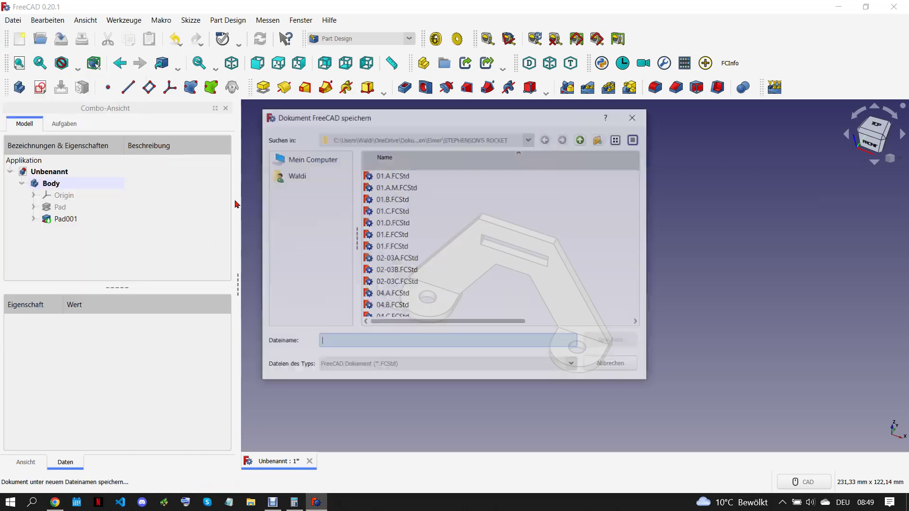
text(52.A)
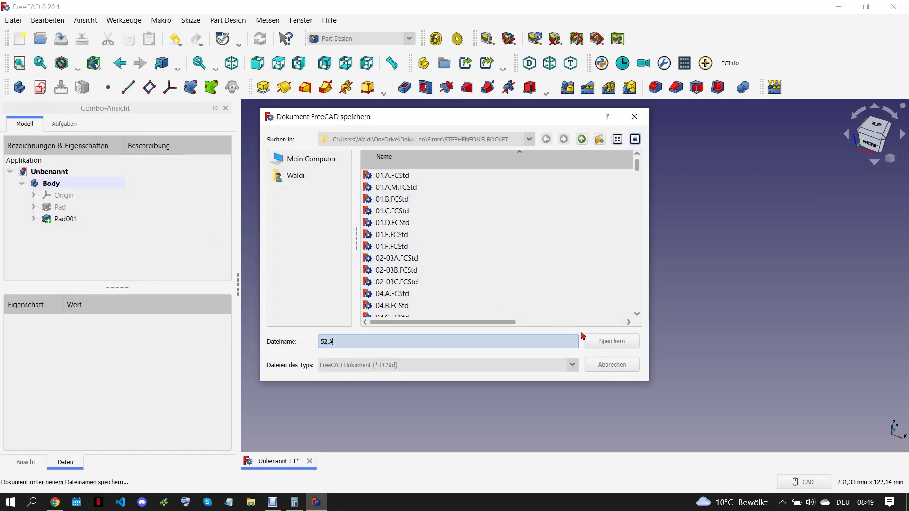
click(611, 341)
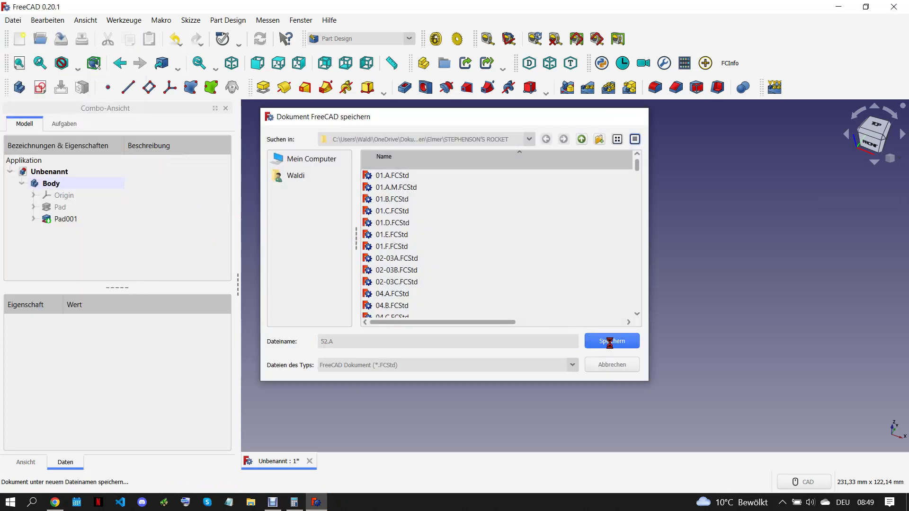
click(290, 462)
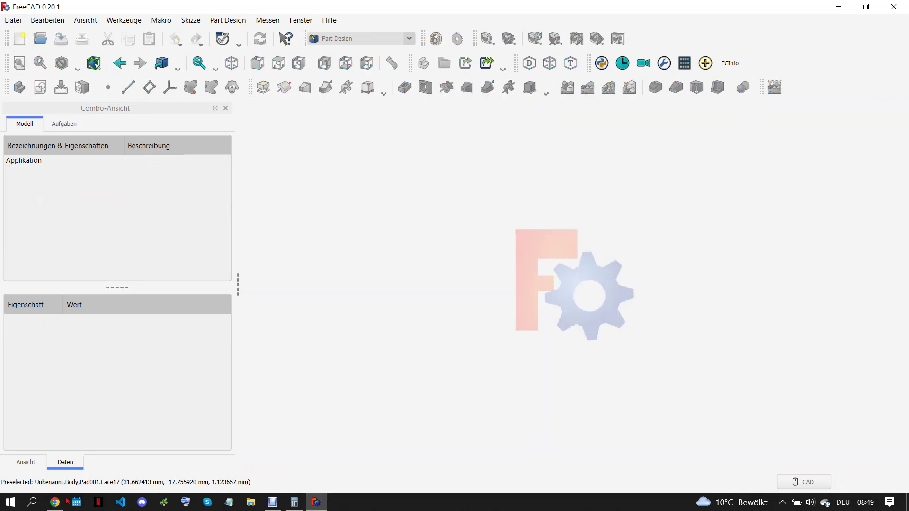
Scroll ROCKET-11.pdf to review the lower drawings, then return to FreeCAD
click(55, 502)
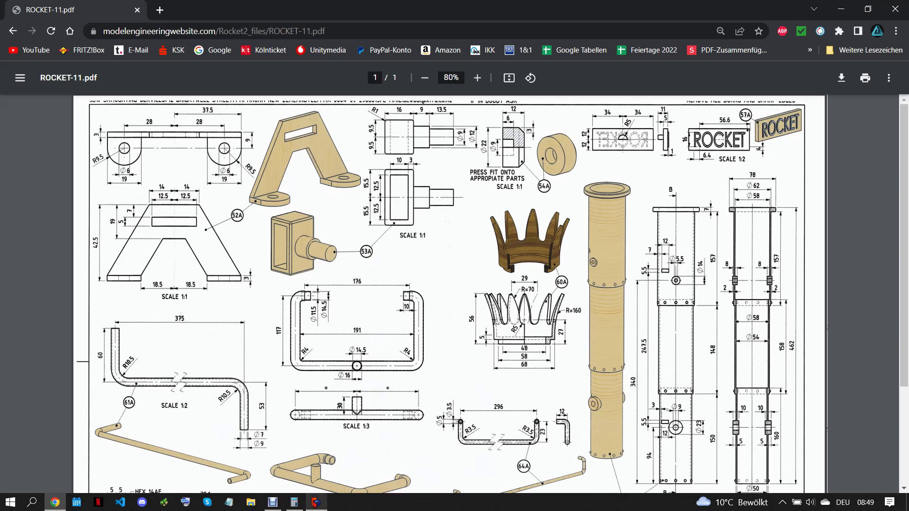
scroll(242, 365, down, 1)
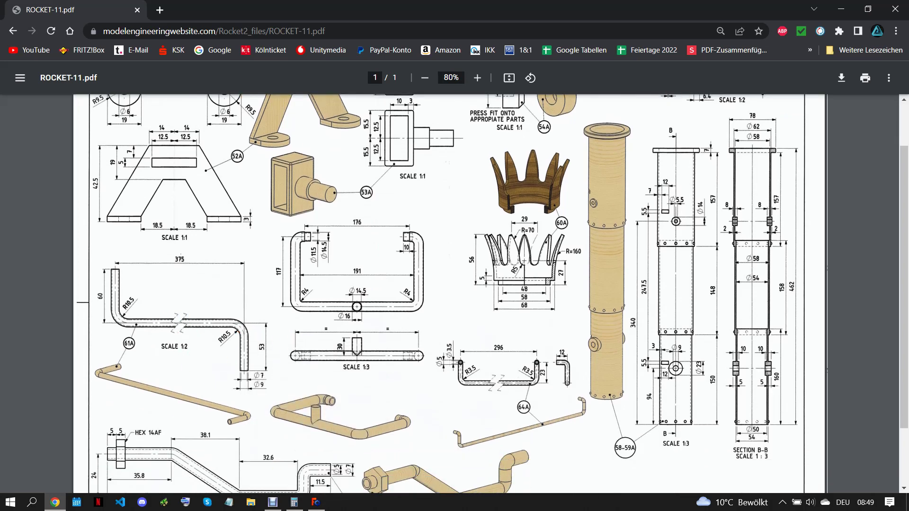
mouse_move(316, 503)
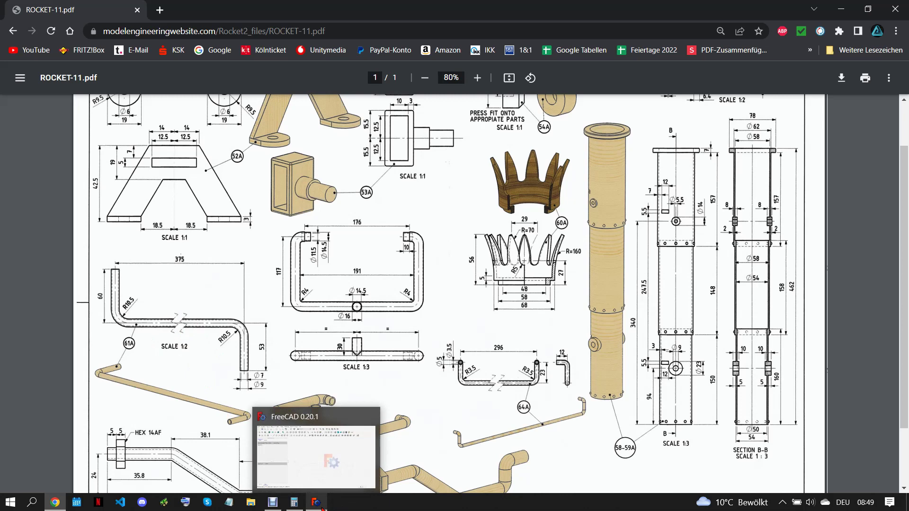
click(322, 508)
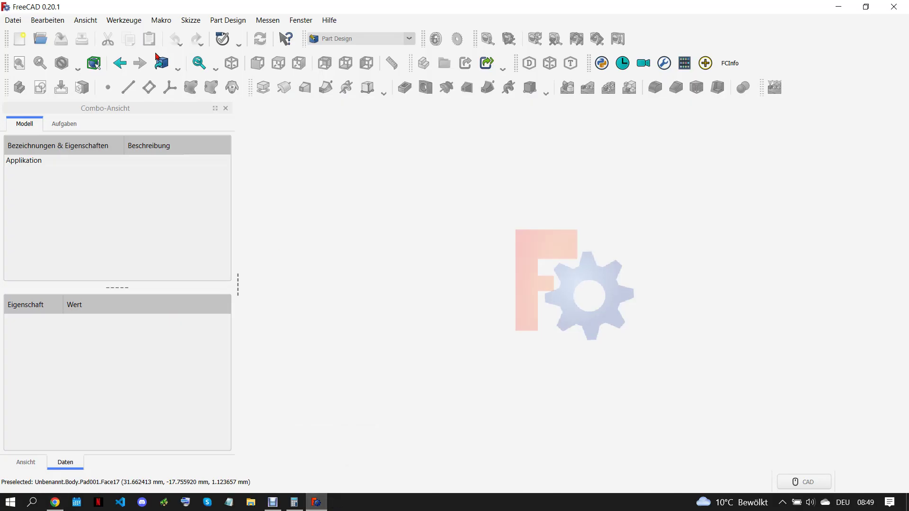
Create a new document with a Body and a sketch on the XY plane
click(11, 42)
click(19, 87)
click(82, 217)
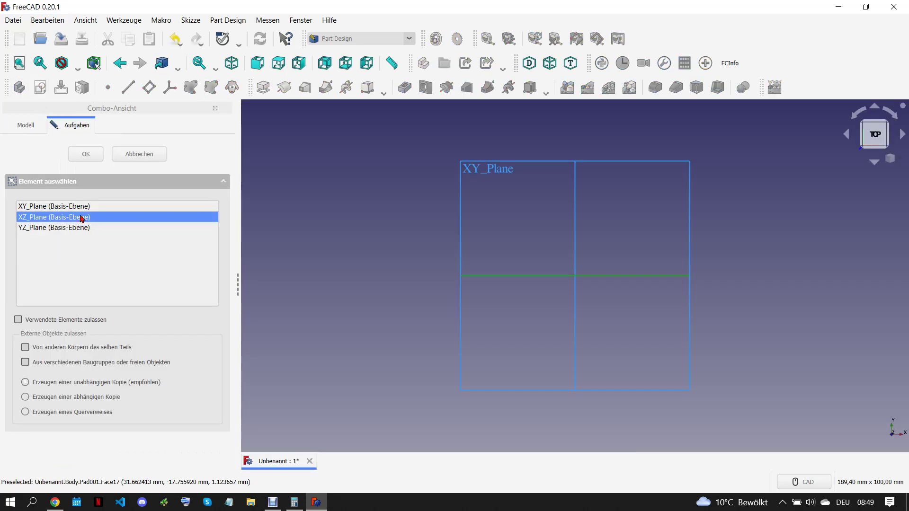
click(86, 154)
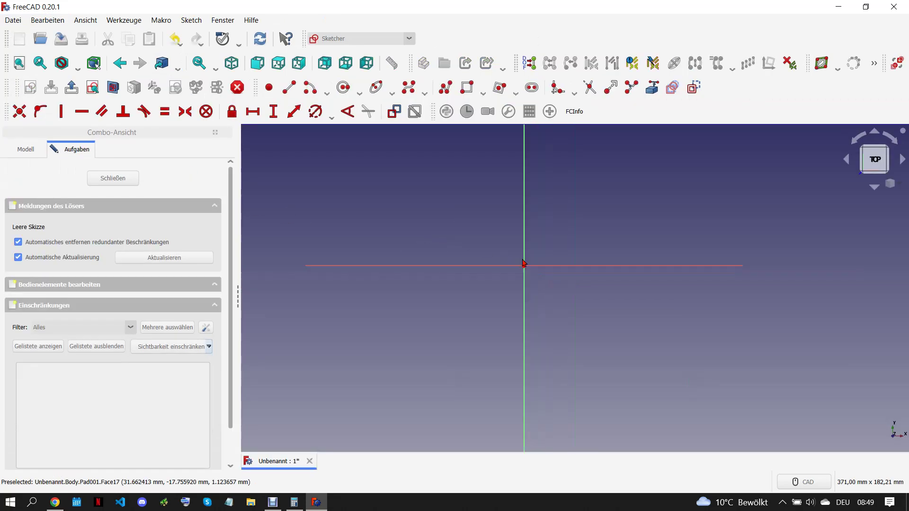
Draw a three-segment Z profile and make its horizontal line symmetric about the origin
click(445, 88)
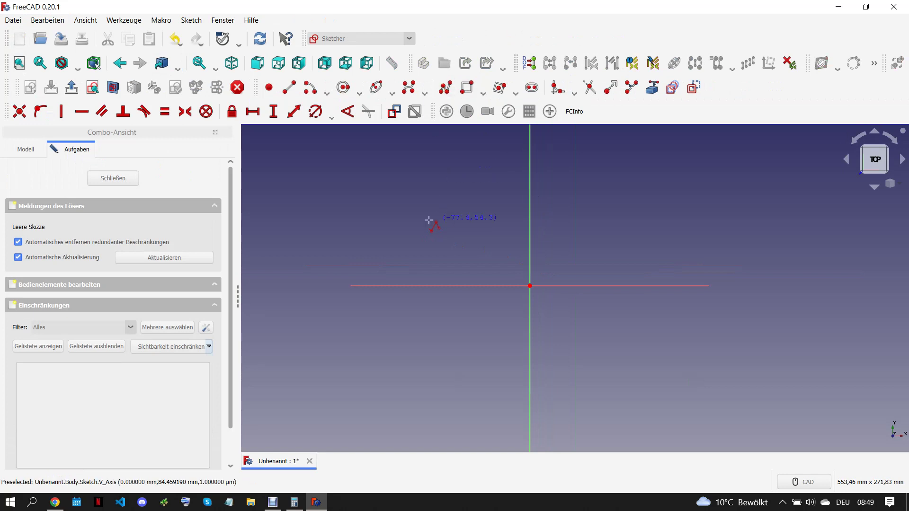
click(401, 201)
click(401, 286)
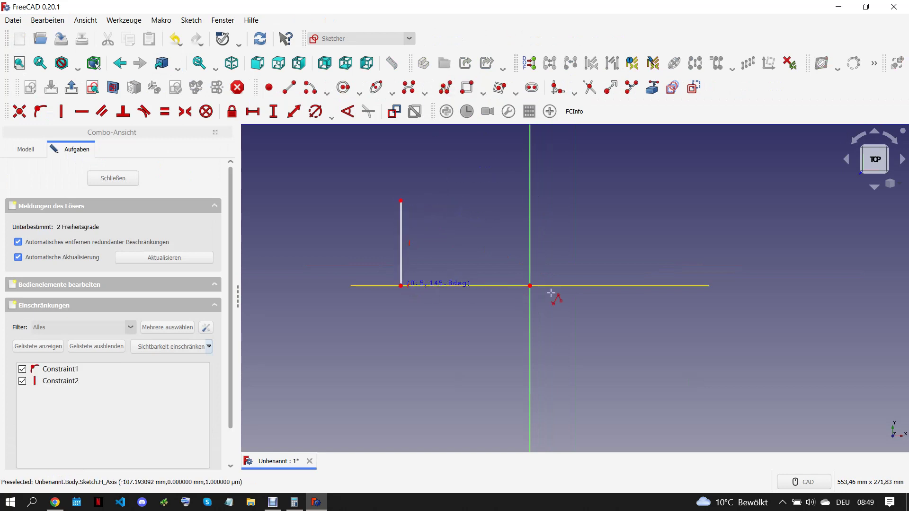
click(638, 285)
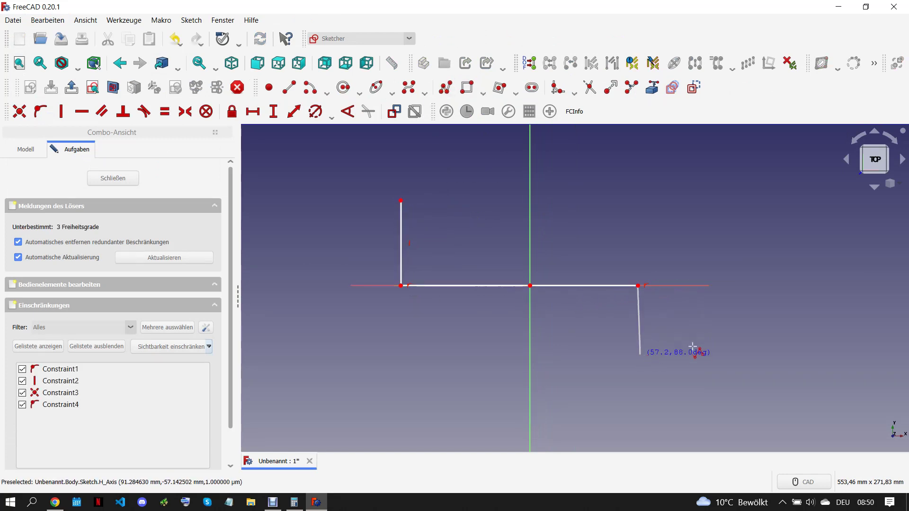
click(639, 355)
click(533, 287)
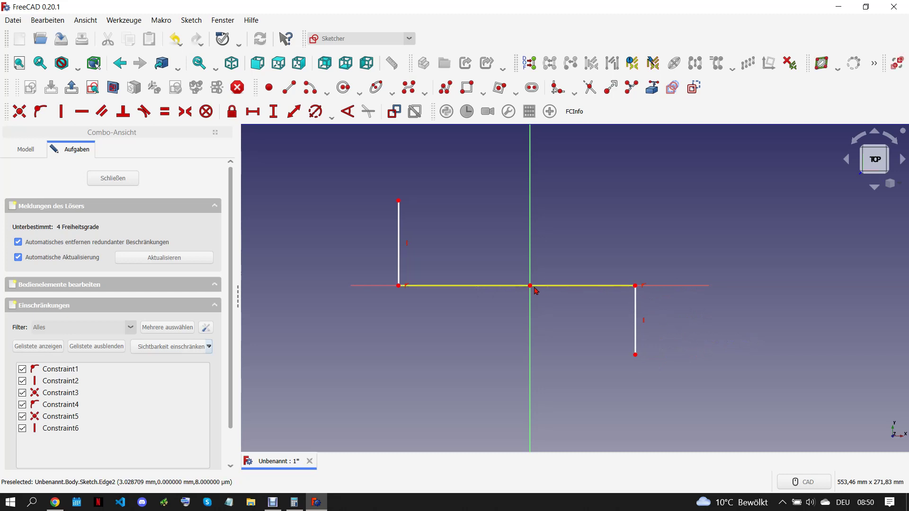
click(185, 112)
Fillet both profile corners, make the fillets equal, and add a radius dimension
click(557, 87)
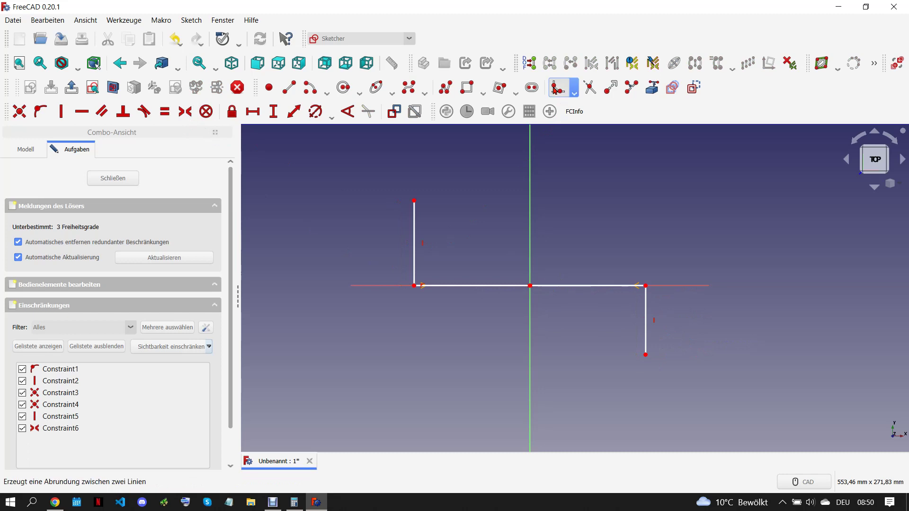
click(646, 286)
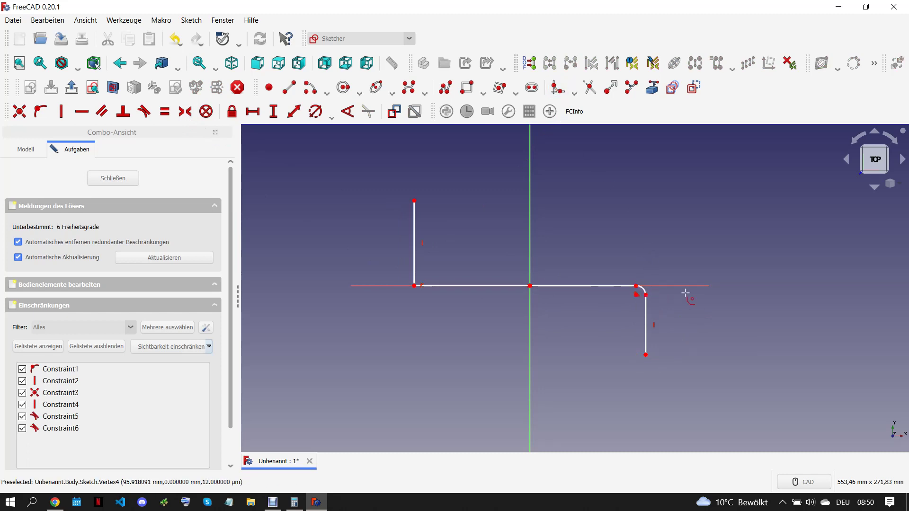
click(417, 284)
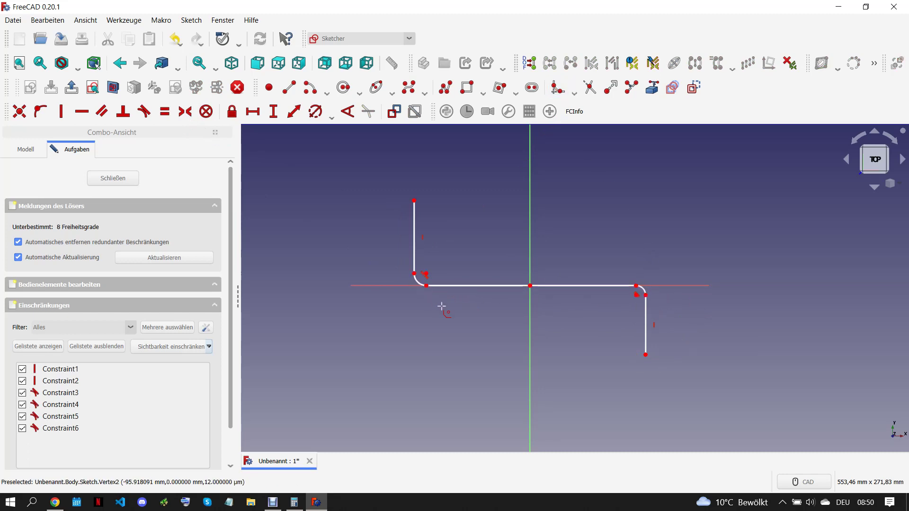
click(642, 290)
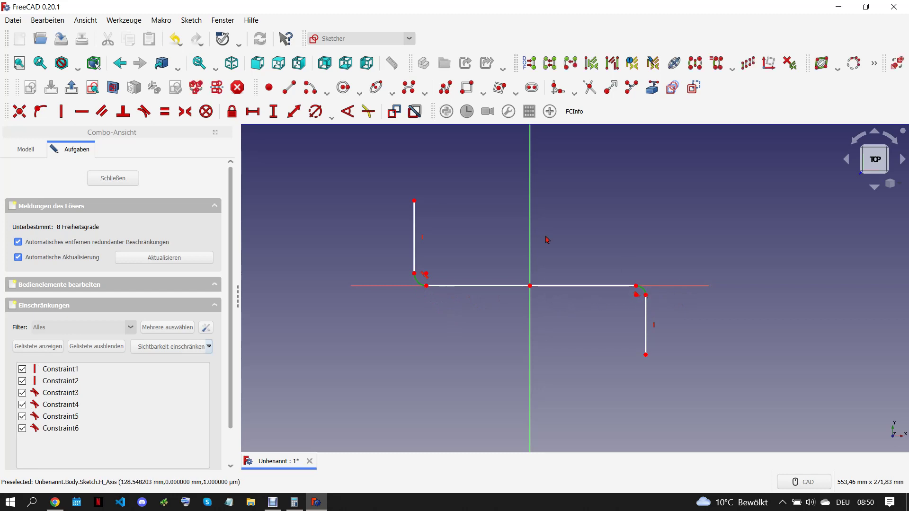
click(314, 111)
Set the fillet radius to 15 mm and make the bottom line symmetric and horizontal
text(15)
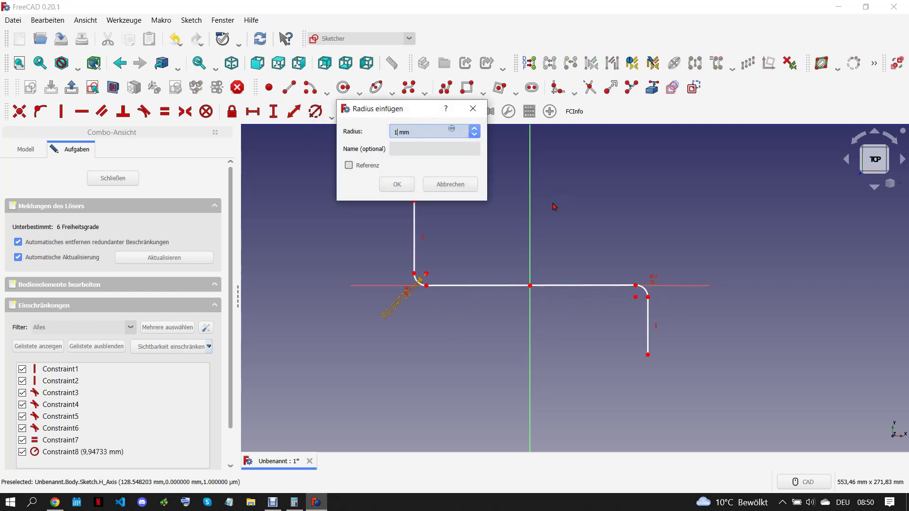
click(397, 185)
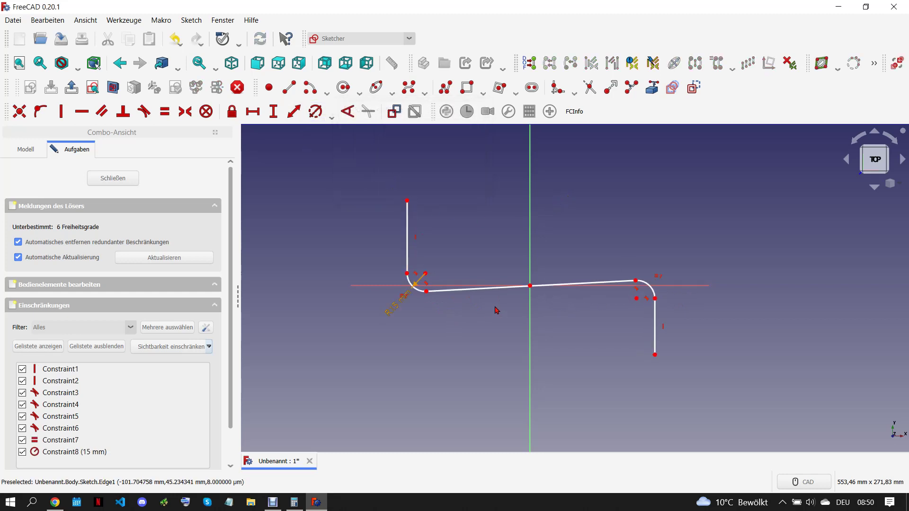
click(556, 289)
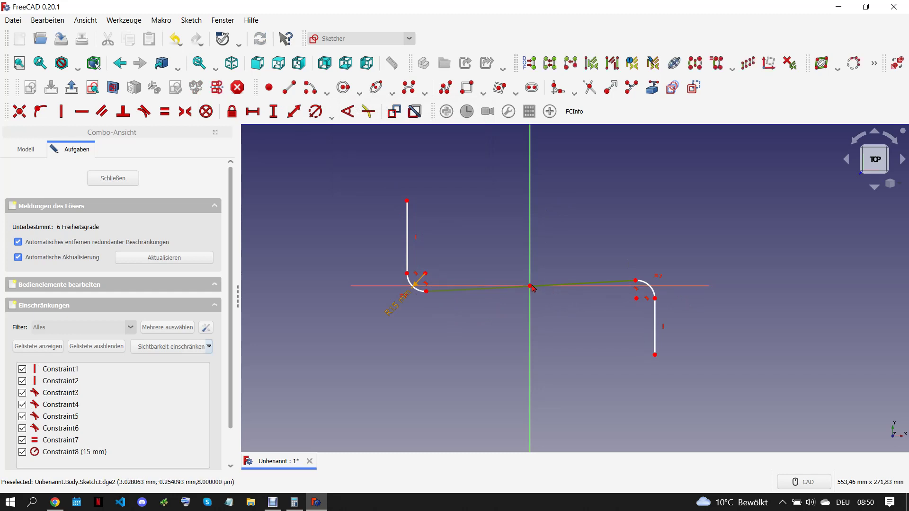
click(185, 111)
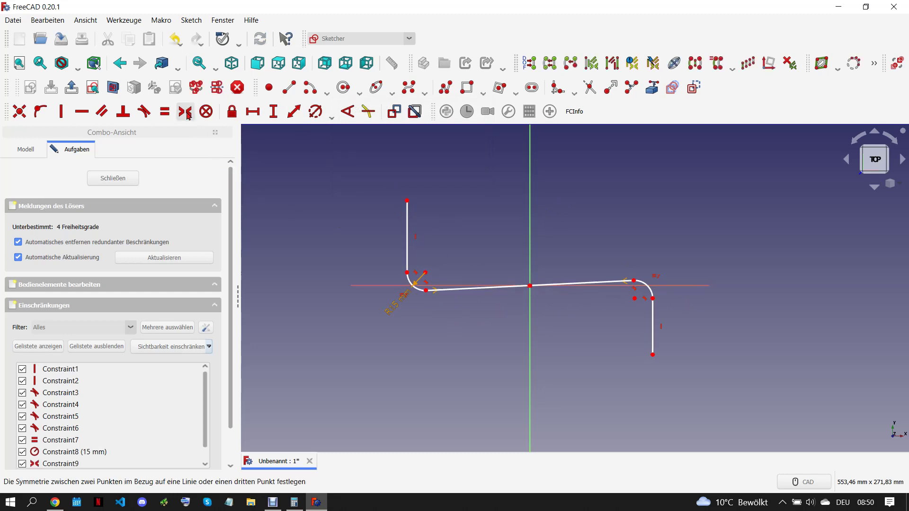
click(458, 292)
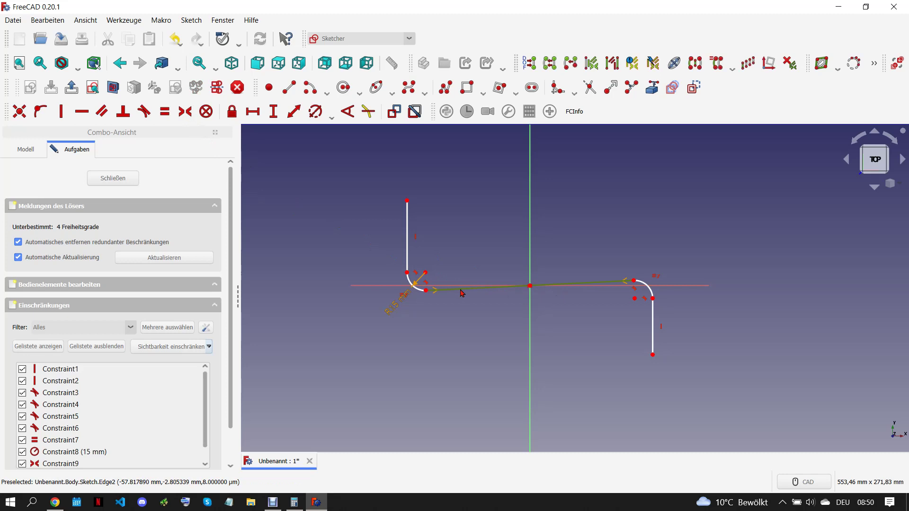
key(h)
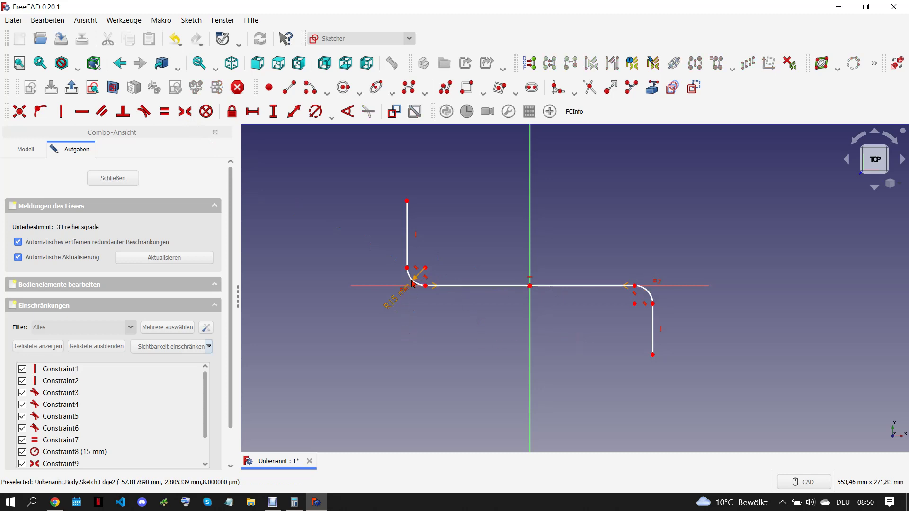
Dimension the left leg 60 mm high and the right leg 53 mm
click(408, 201)
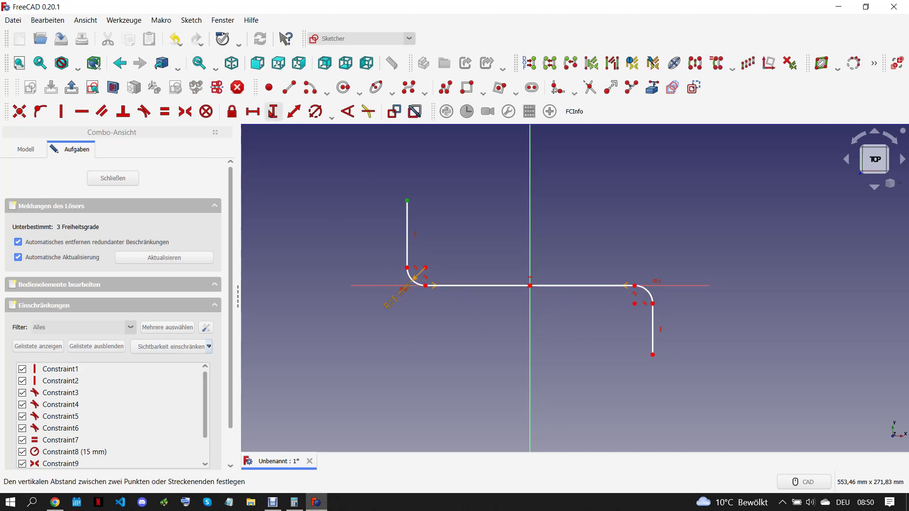
click(274, 111)
text(60)
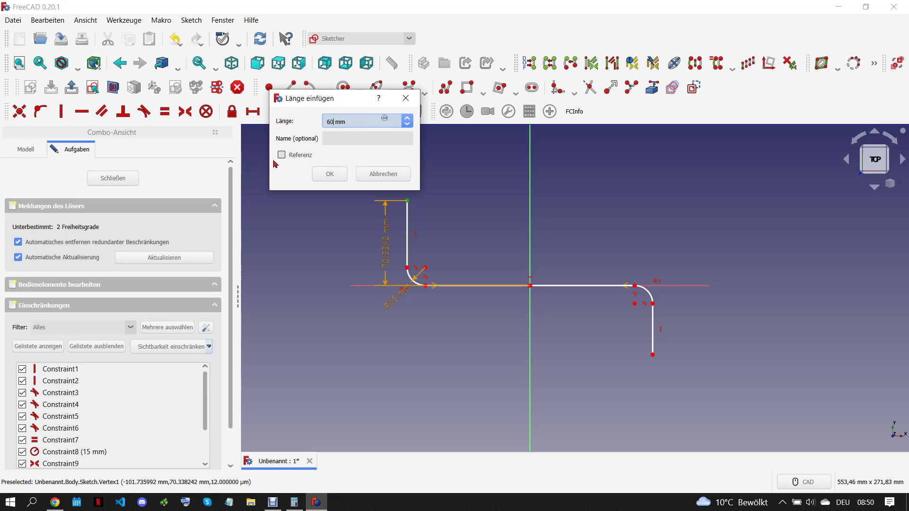
key(Return)
click(652, 359)
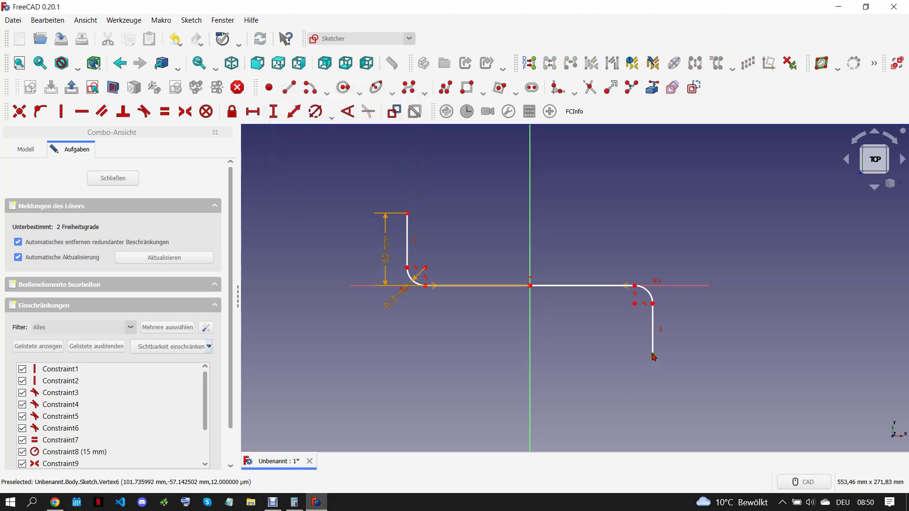
click(273, 112)
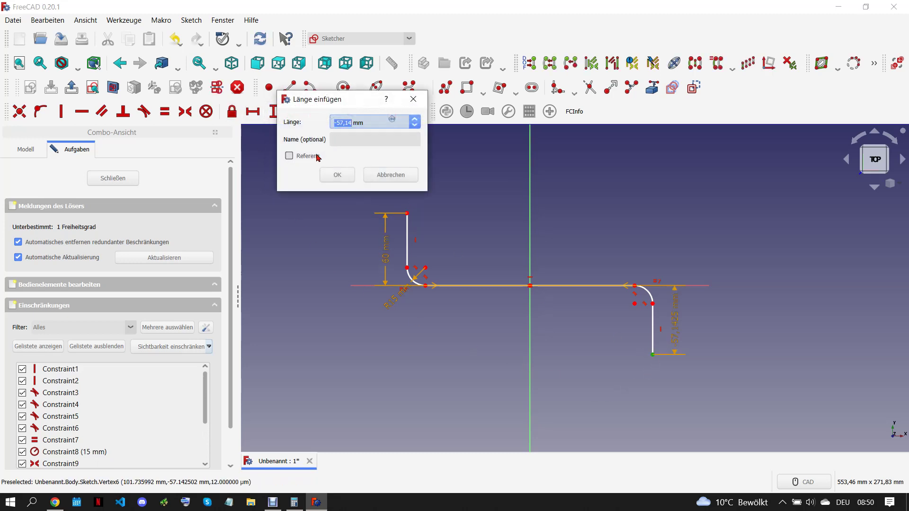
text(53)
click(337, 174)
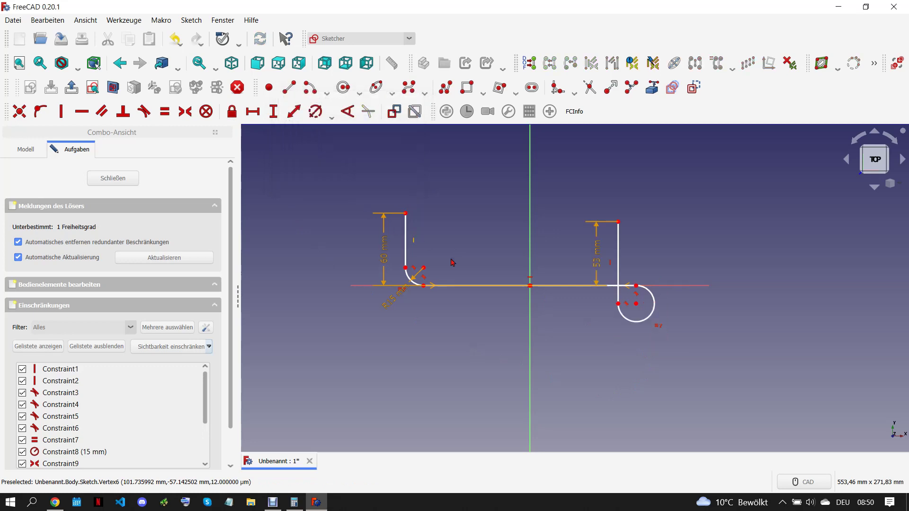
Undo the misdirected leg dimension, reapply it as -53 mm, and check the drawing
click(182, 44)
click(220, 69)
click(653, 355)
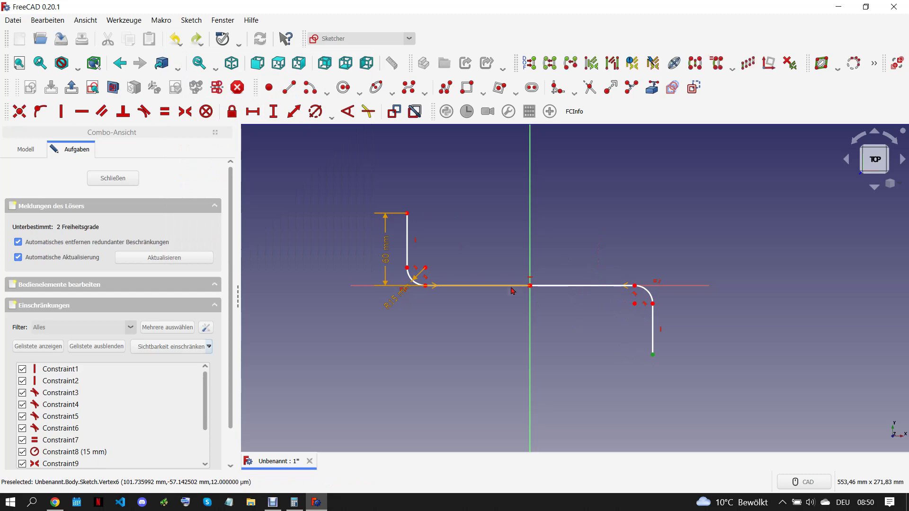
click(273, 111)
text(-53)
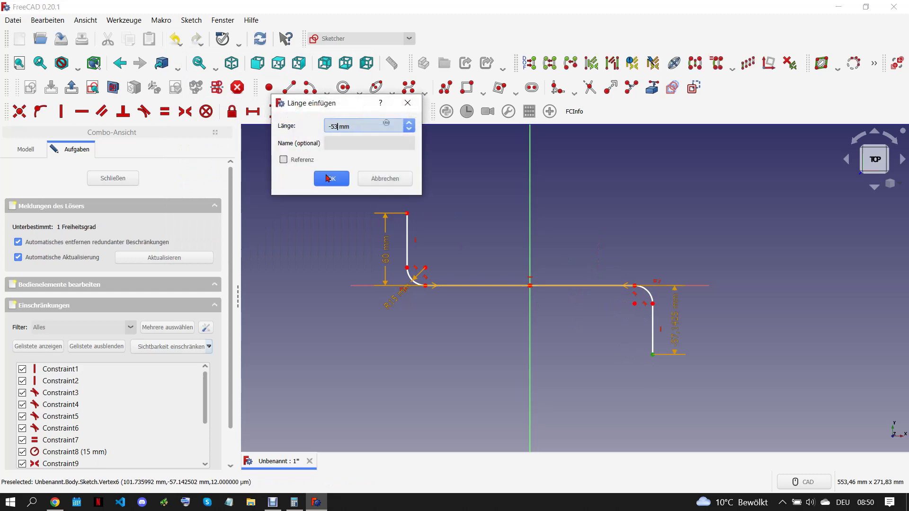
click(332, 179)
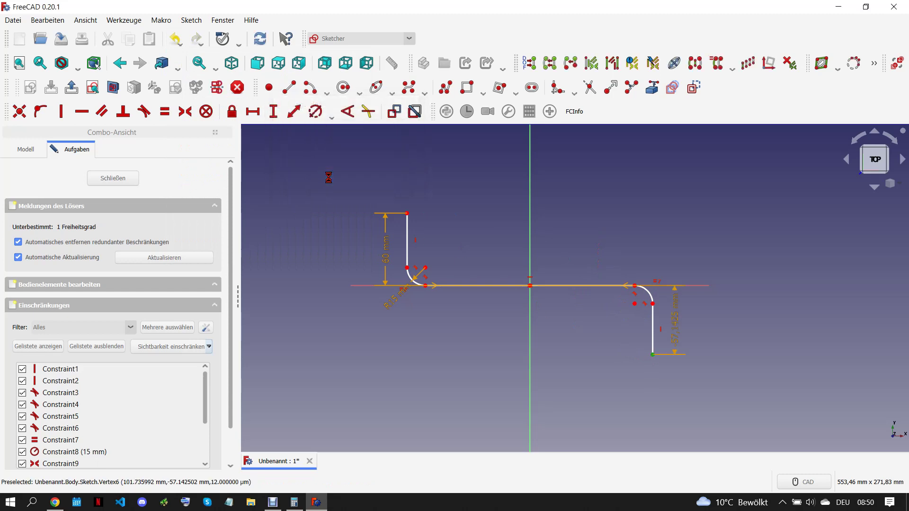
drag(686, 331, 713, 331)
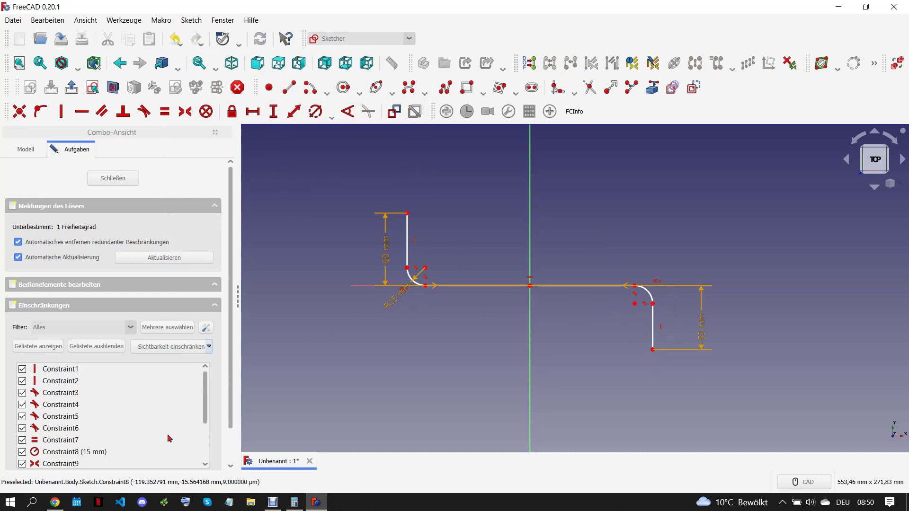
click(54, 503)
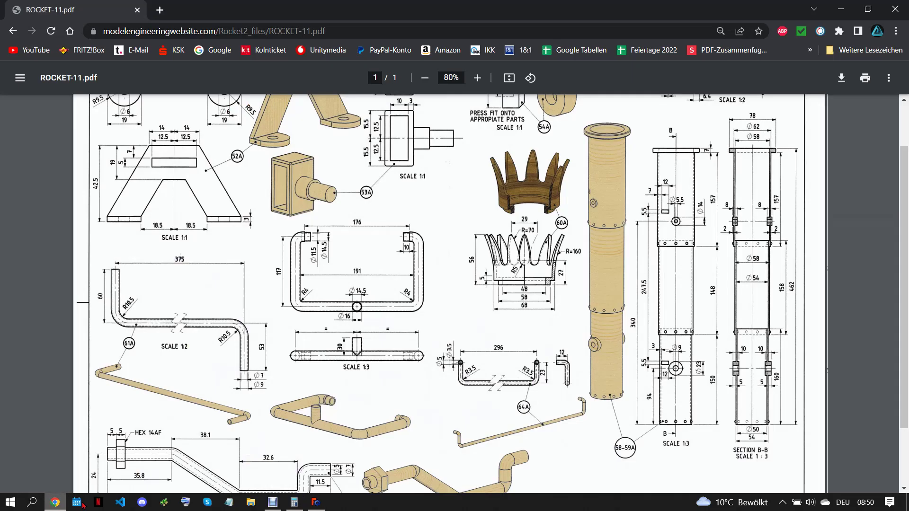
click(316, 504)
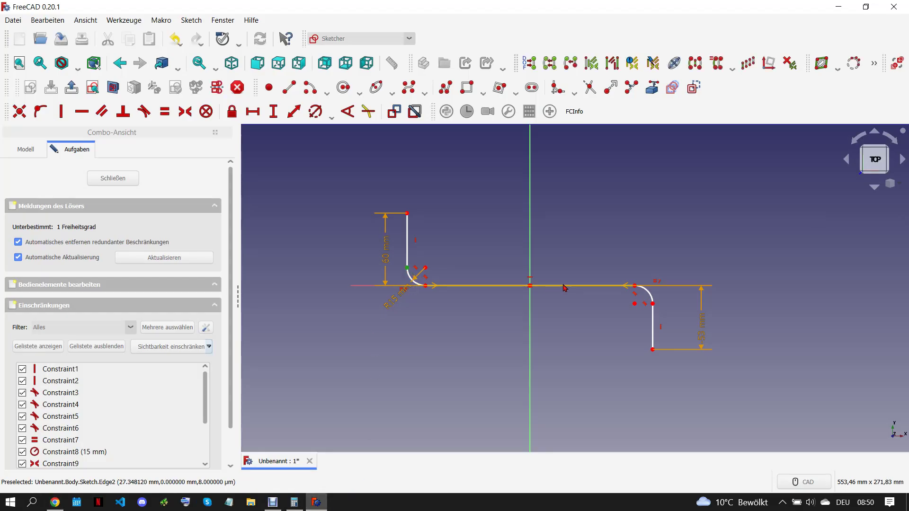
Dimension the 375 mm span between the legs and close the sketch
click(653, 304)
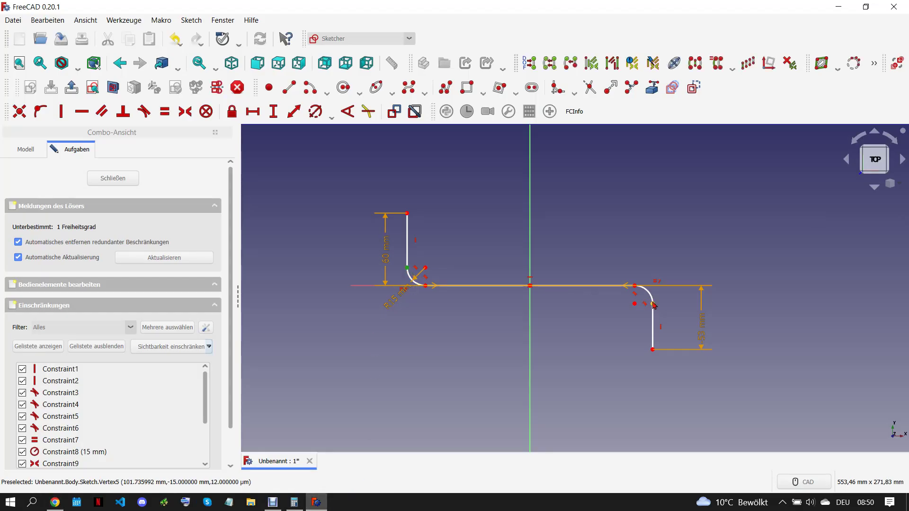
click(254, 112)
text(37)
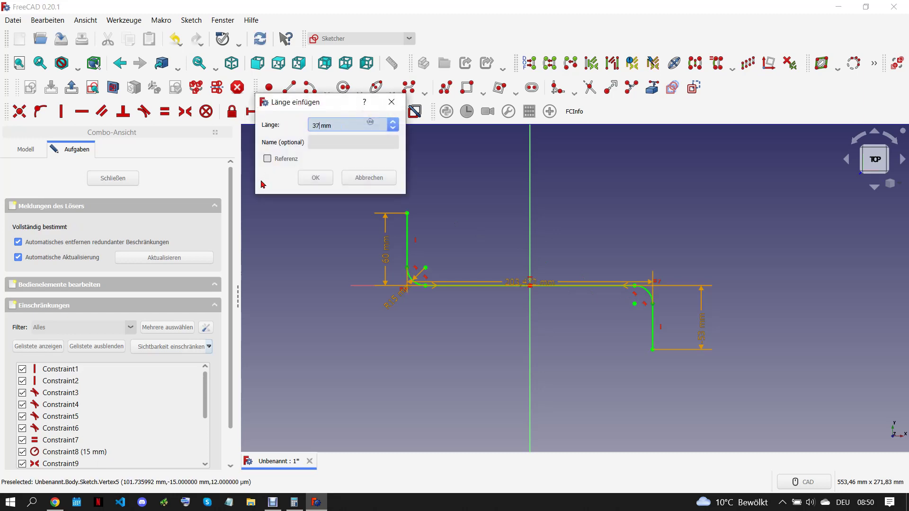
text(5)
click(317, 180)
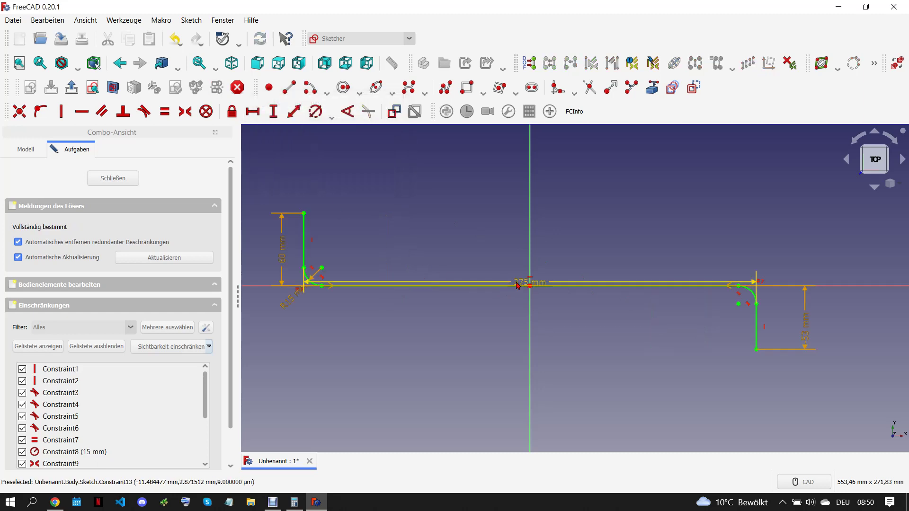
mouse_move(518, 286)
mouse_down()
mouse_move(517, 182)
mouse_move(503, 200)
mouse_up()
scroll(503, 176, down, 2)
scroll(503, 176, down, 2)
scroll(403, 231, up, 2)
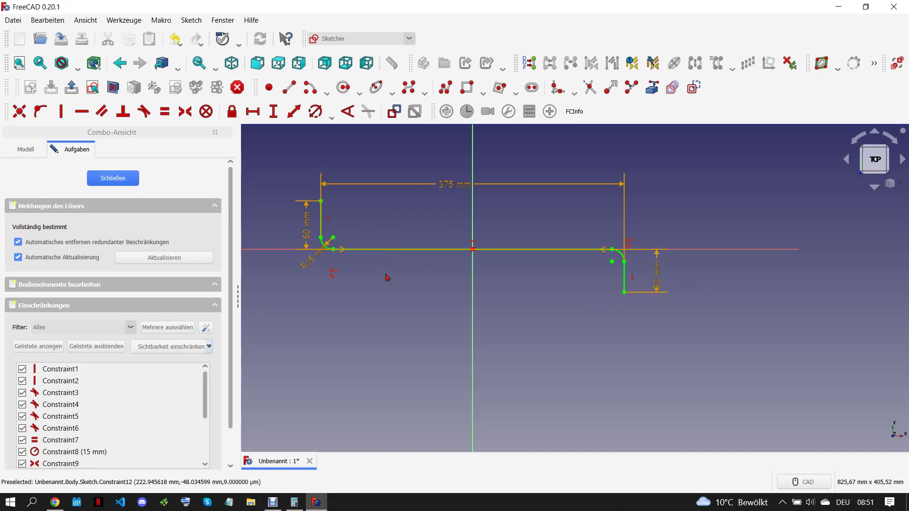
key(Escape)
Select the path's short end edge and create a datum plane normal to it
middle_drag(459, 311, 494, 262)
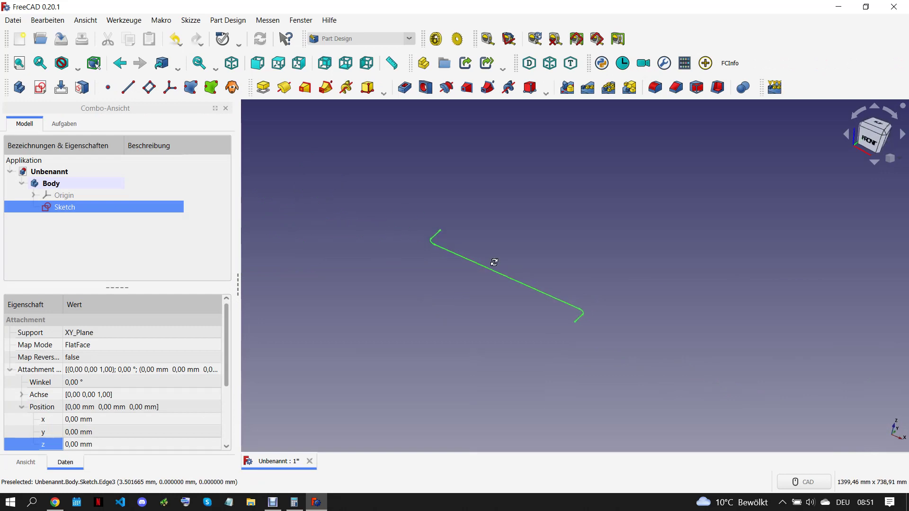
scroll(592, 339, up, 3)
click(595, 339)
click(598, 288)
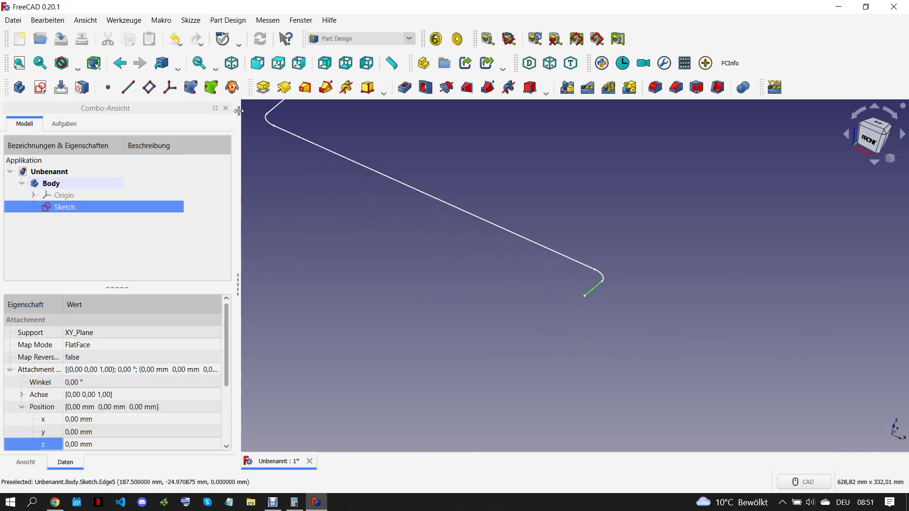
click(148, 87)
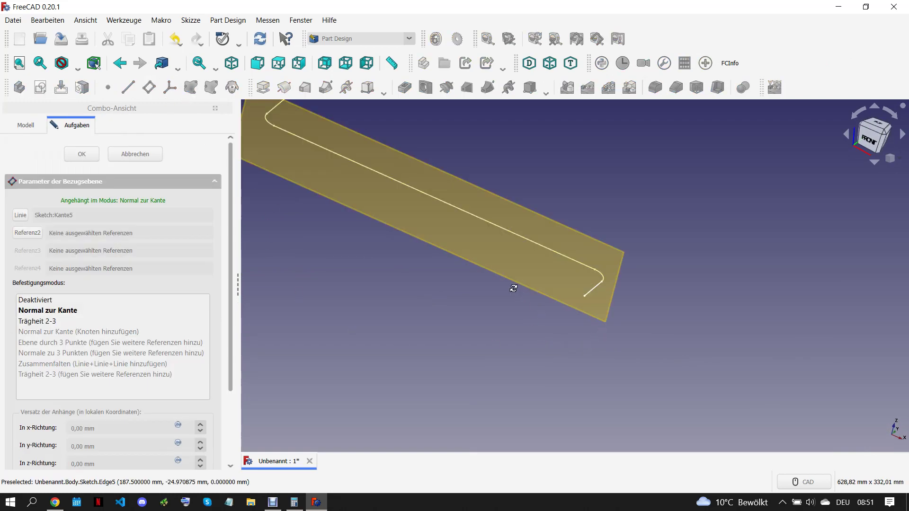
Attach the datum plane to the path's end vertex, confirm it, and select it
middle_drag(513, 288, 447, 304)
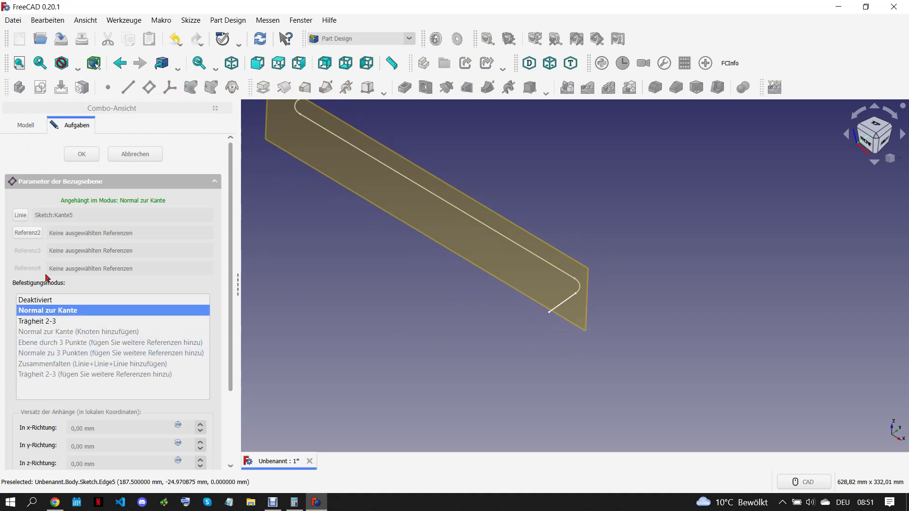
click(27, 232)
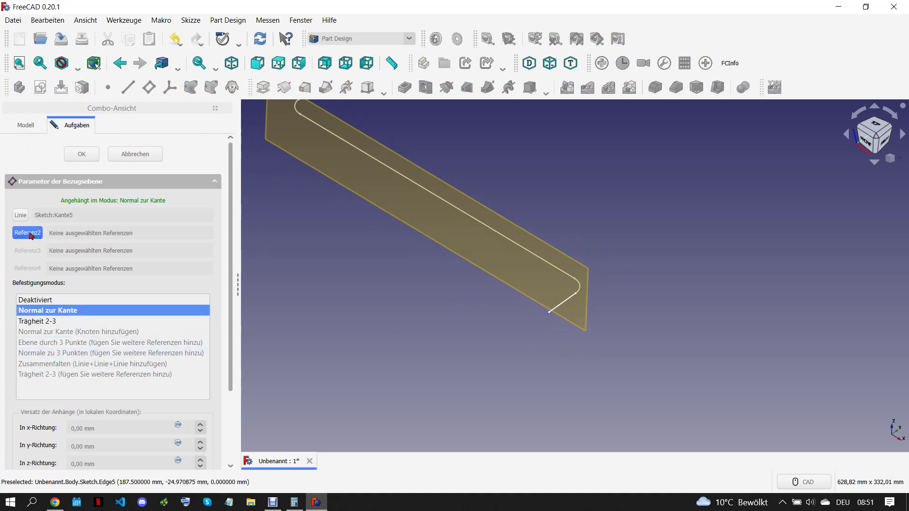
click(550, 314)
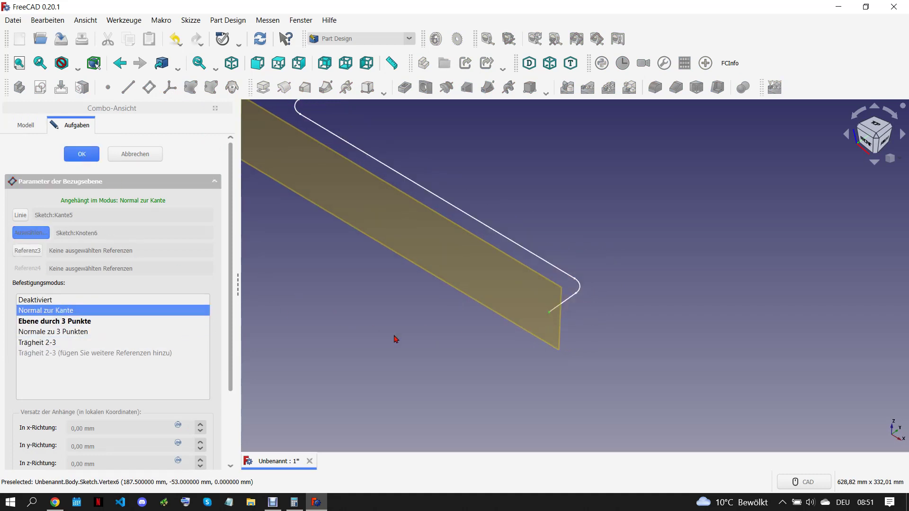
key(Return)
click(473, 279)
Start a sketch on the datum plane and draw two concentric circles at the origin
click(40, 88)
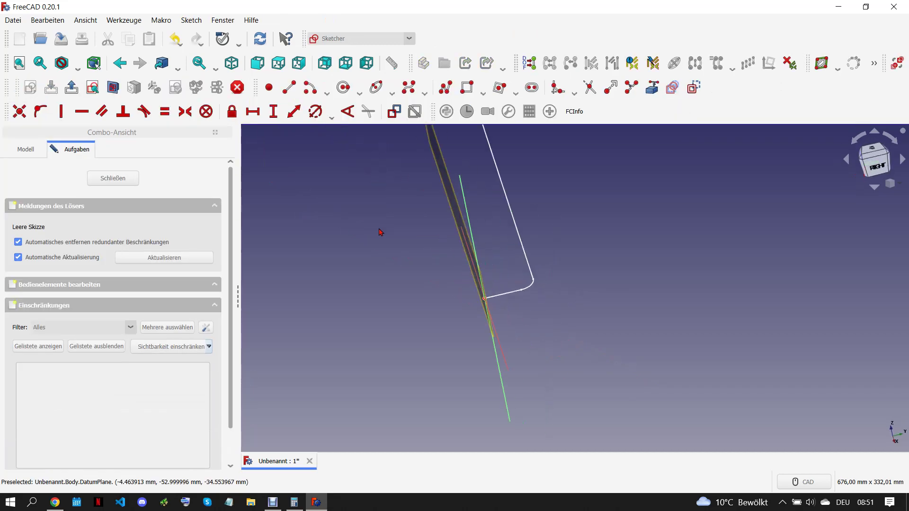
click(344, 87)
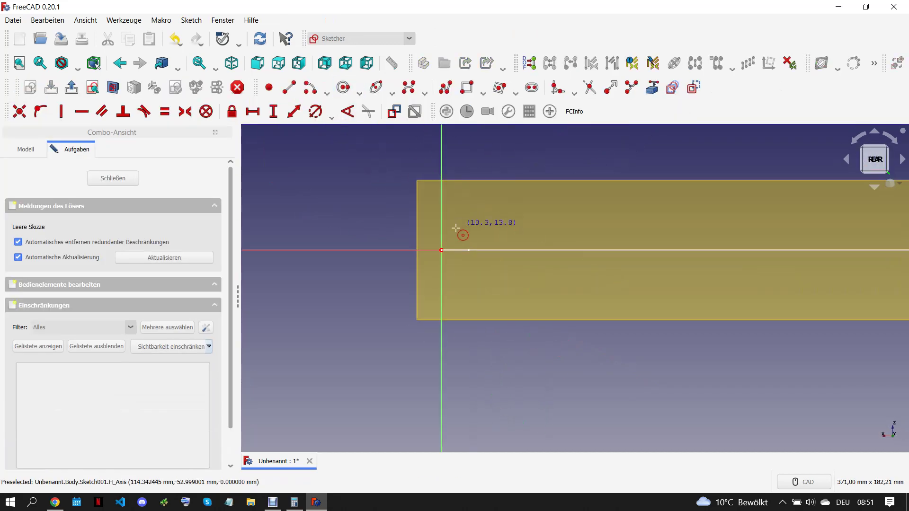
click(442, 250)
click(471, 250)
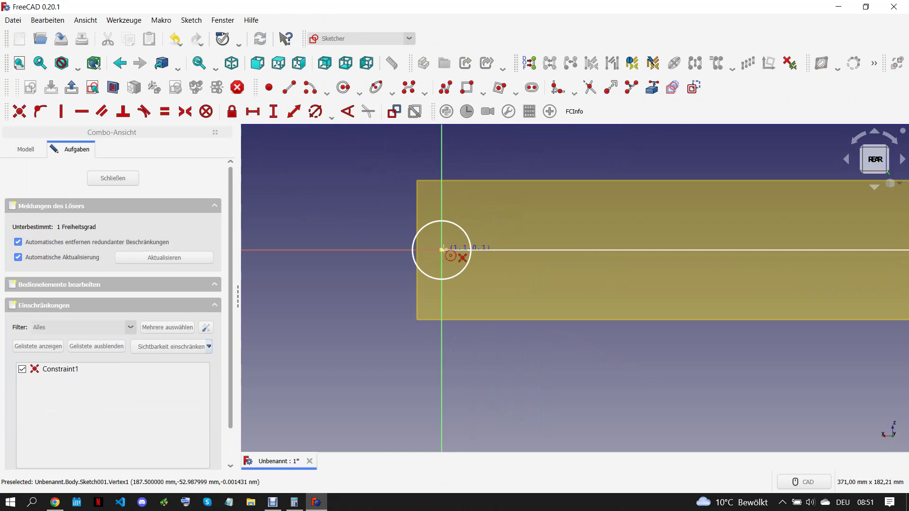
click(442, 250)
click(459, 250)
Constrain the larger circle's diameter to 9 mm
key(Escape)
click(467, 238)
click(315, 112)
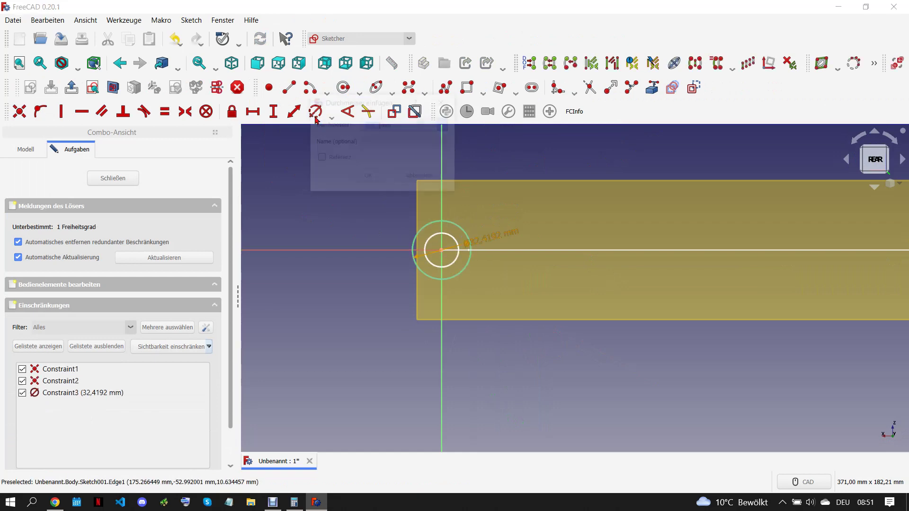
text(9)
key(Return)
scroll(453, 245, up, 5)
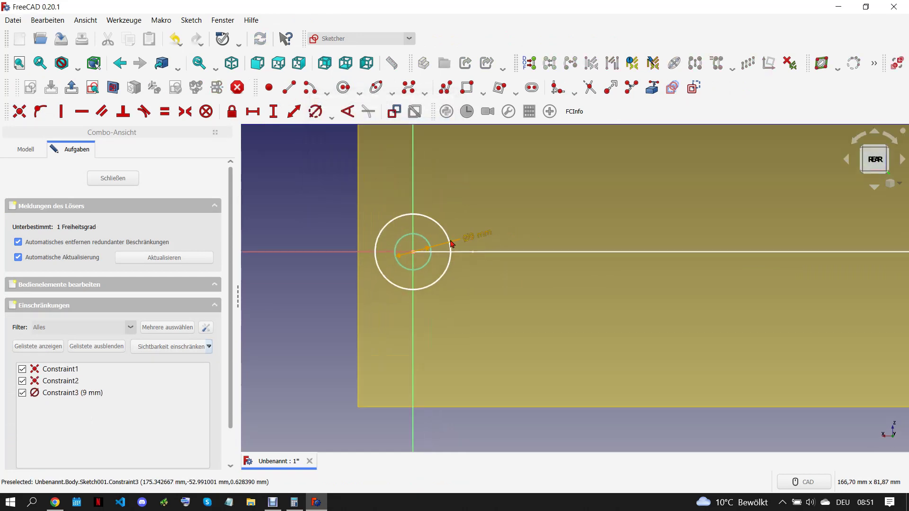
Constrain the inner circle to 7 mm, move its label clear, and close the sketch
click(315, 112)
click(438, 220)
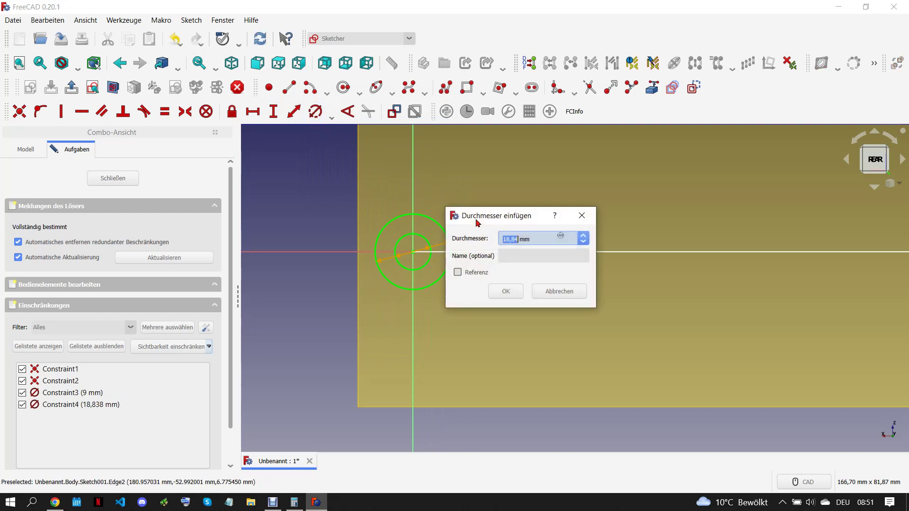
text(7)
key(Return)
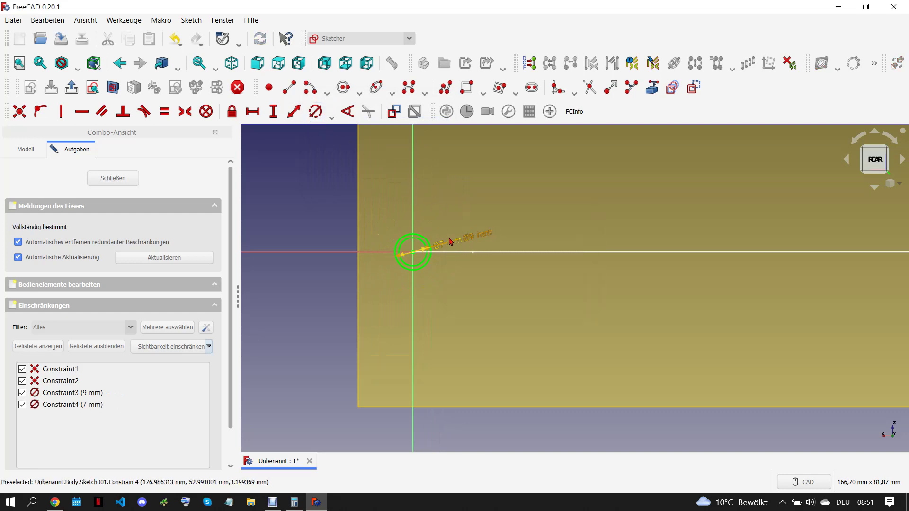
drag(445, 246, 471, 239)
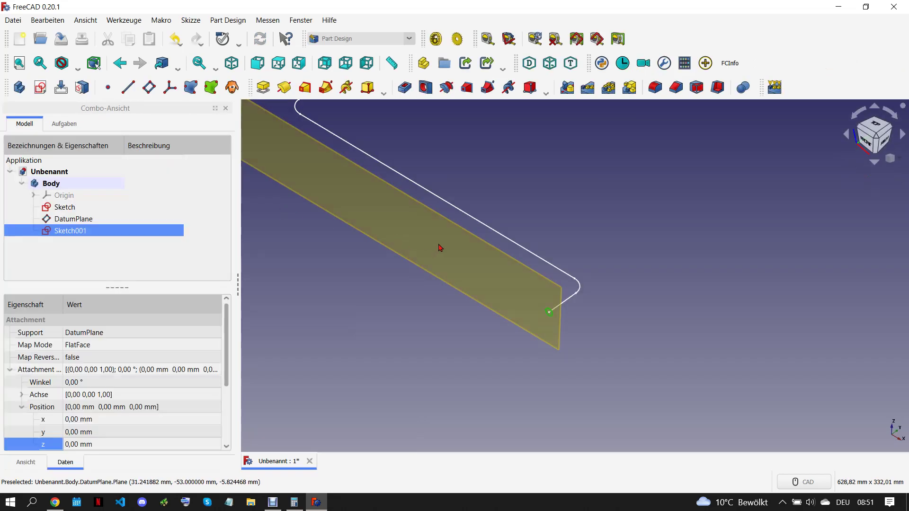
click(440, 251)
key(space)
Compare the model against the rocket drawing in Chrome
click(538, 320)
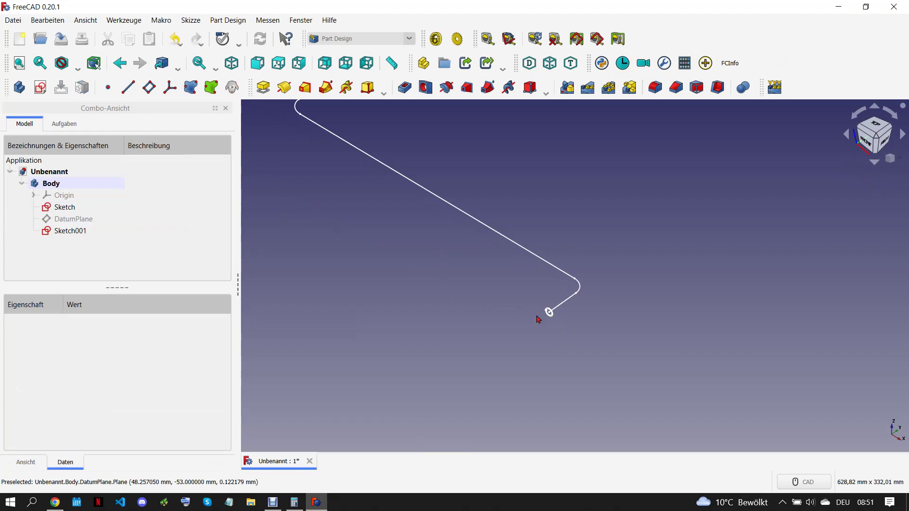
scroll(539, 320, down, 4)
click(62, 502)
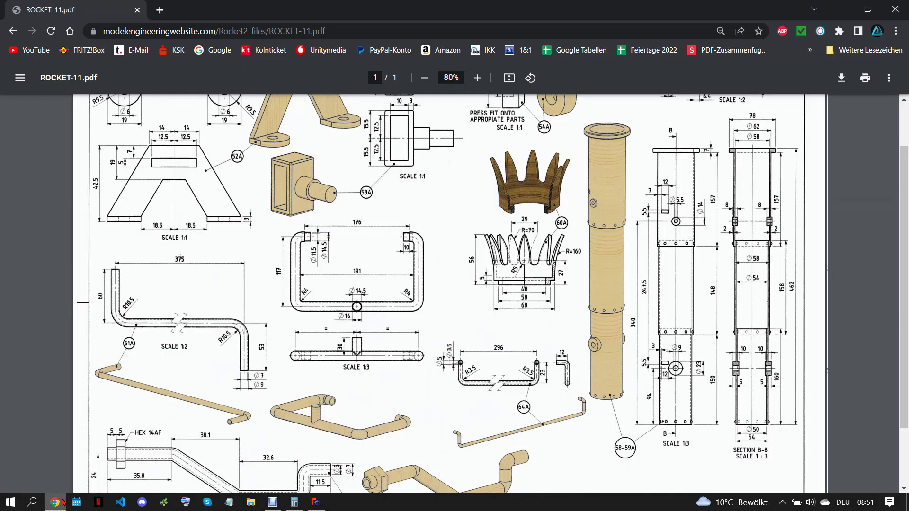
click(316, 502)
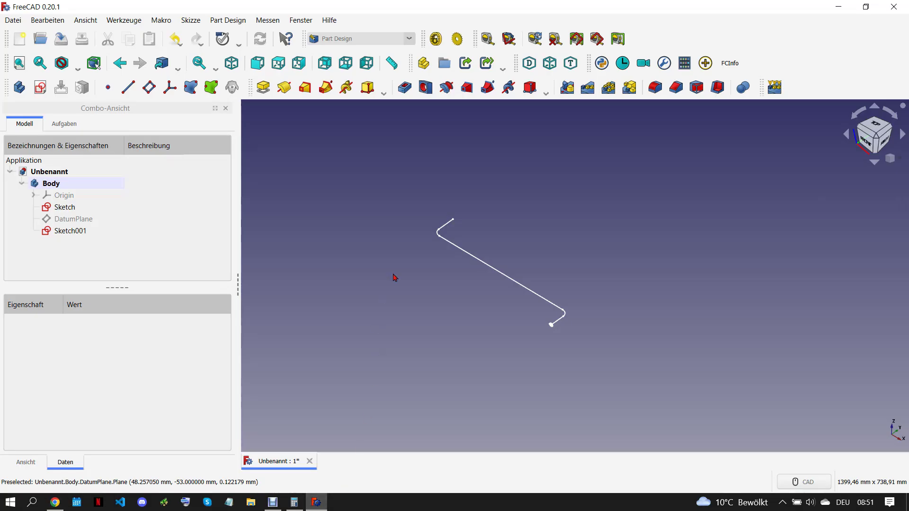
scroll(559, 268, up, 3)
Sweep profile Sketch001 along path Sketch as an Additive Pipe, then recheck the drawing
click(81, 231)
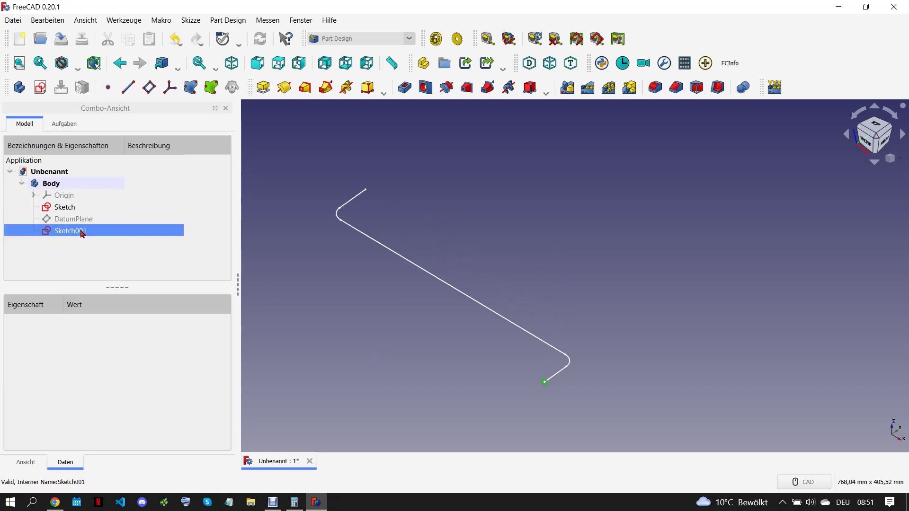
ctrl+click(88, 210)
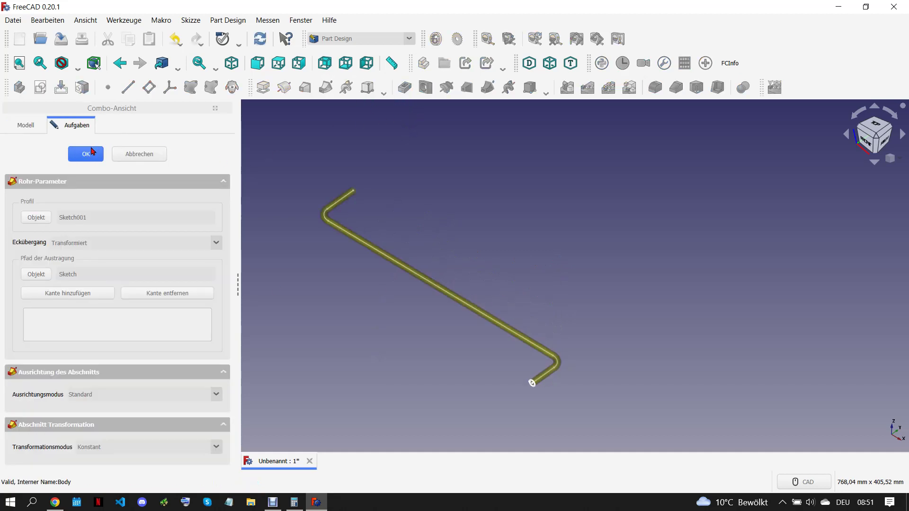
key(Return)
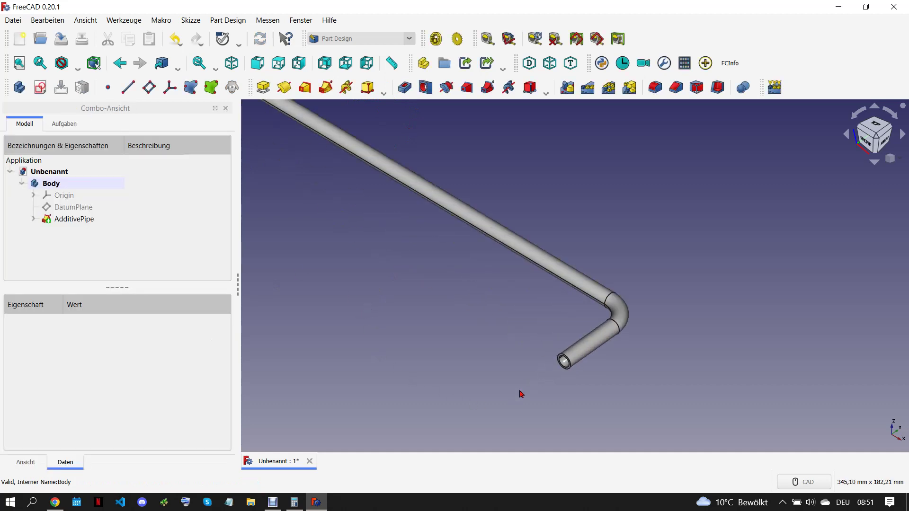
scroll(521, 395, up, 3)
click(566, 366)
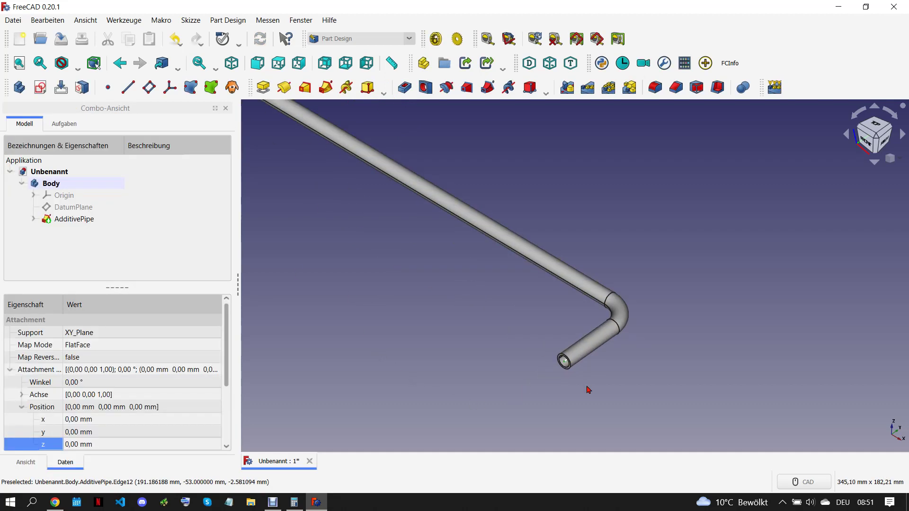
click(536, 372)
scroll(536, 356, down, 5)
click(54, 504)
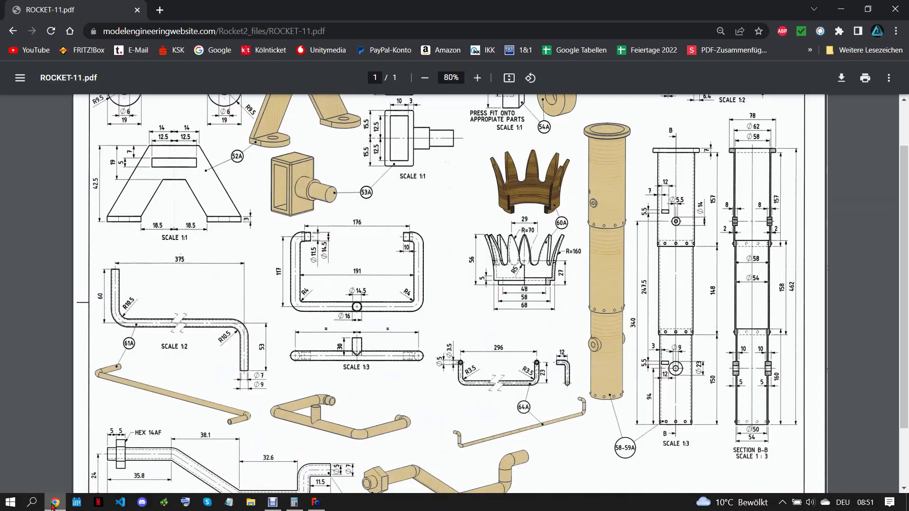
click(325, 503)
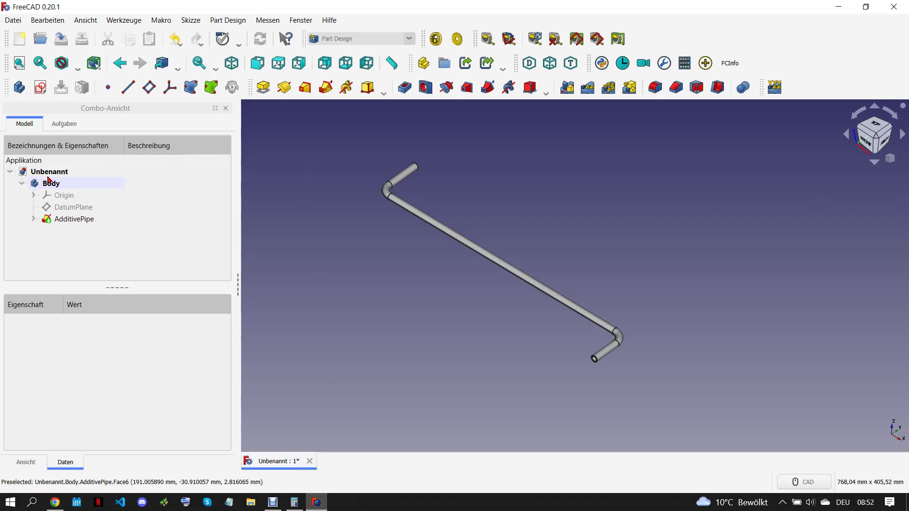
Save the bent tube model as 61.A and close its document
click(13, 20)
click(43, 115)
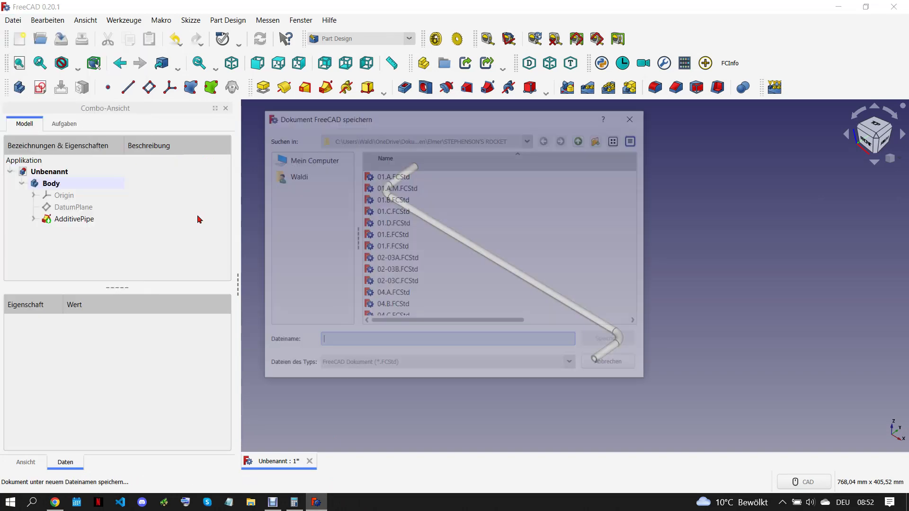
text(61.A)
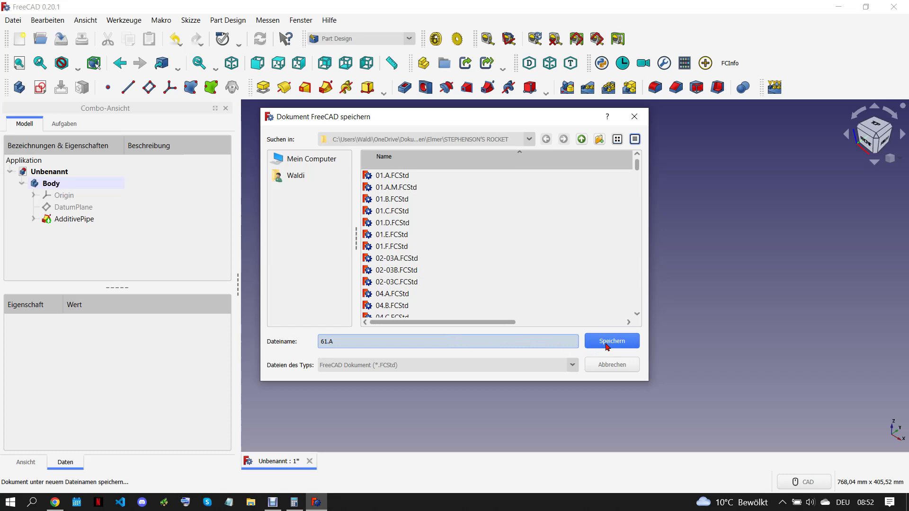
click(608, 343)
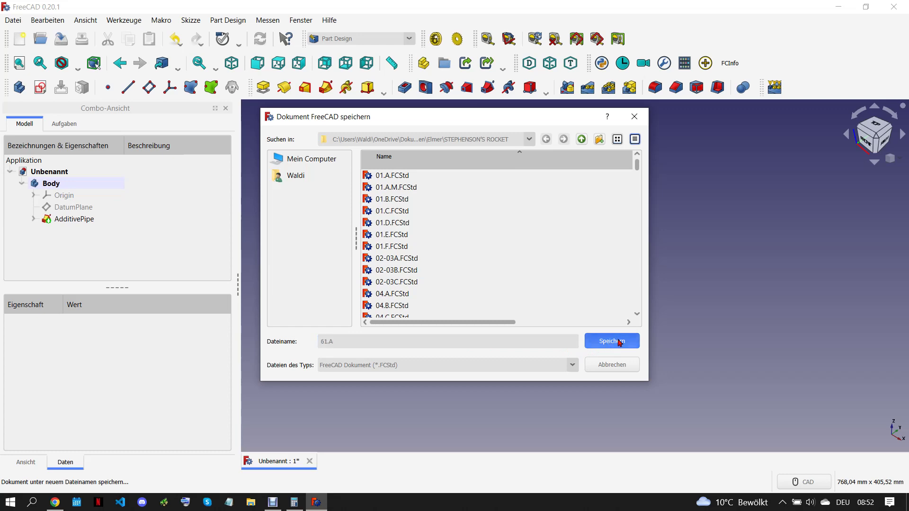
click(290, 461)
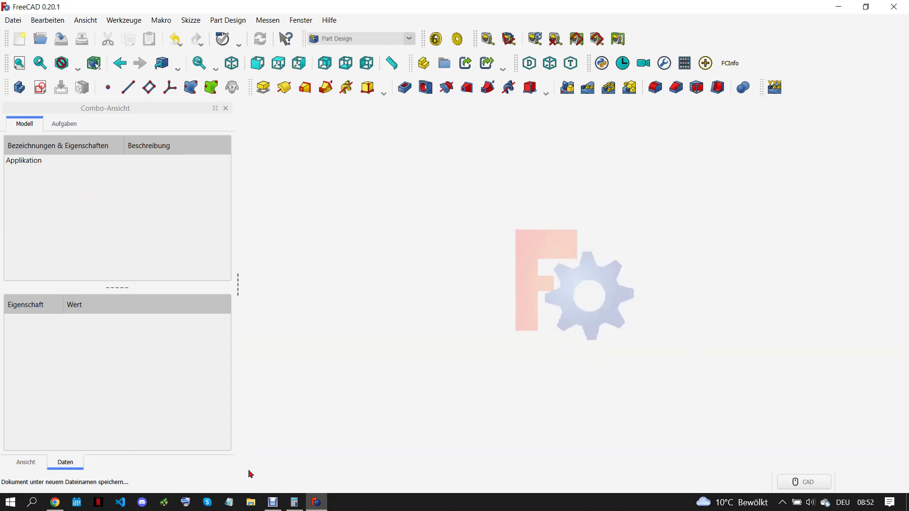
Scroll to the top of the ROCKET-11.pdf drawing in Chrome, then return to FreeCAD
click(55, 502)
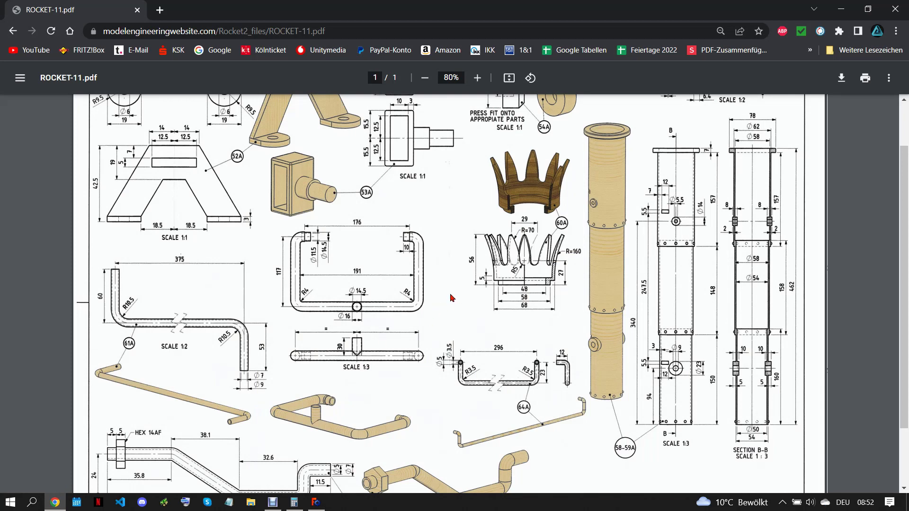
scroll(511, 293, up, 1)
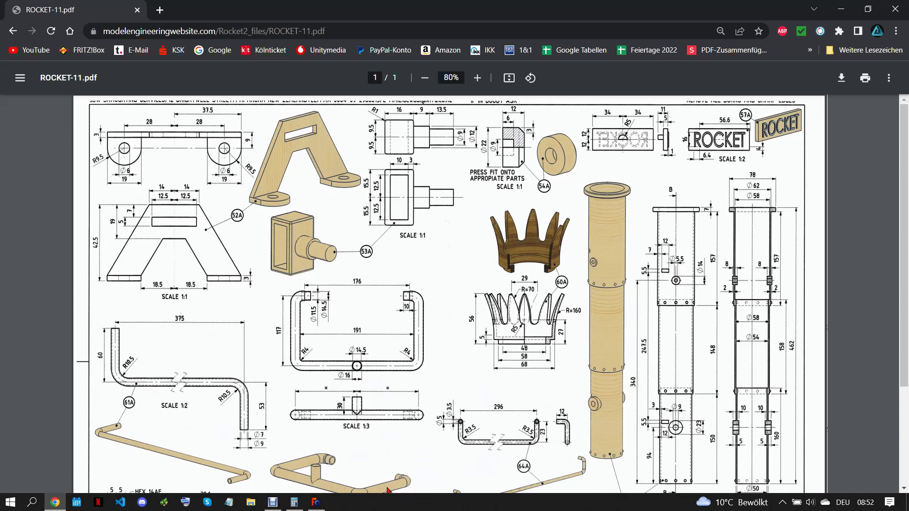
click(316, 504)
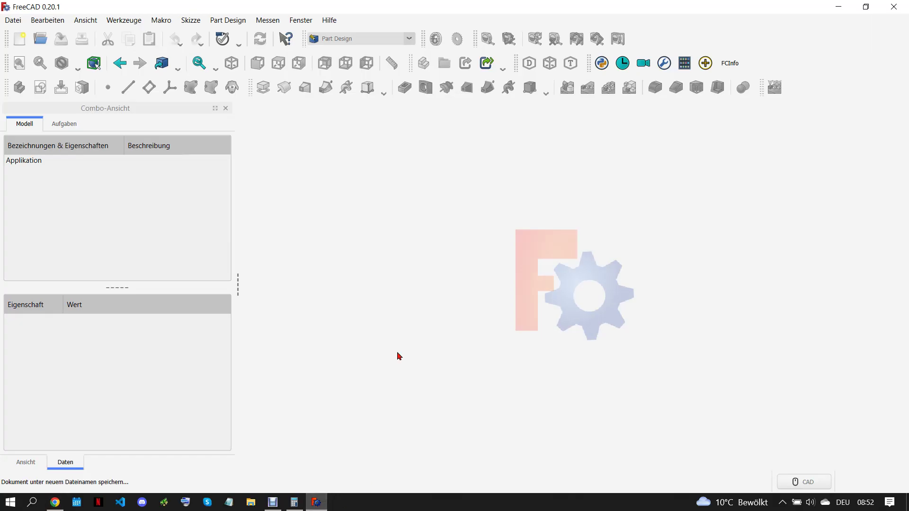
In a new document, sketch two nested rectangles on the XZ plane
click(19, 38)
click(19, 87)
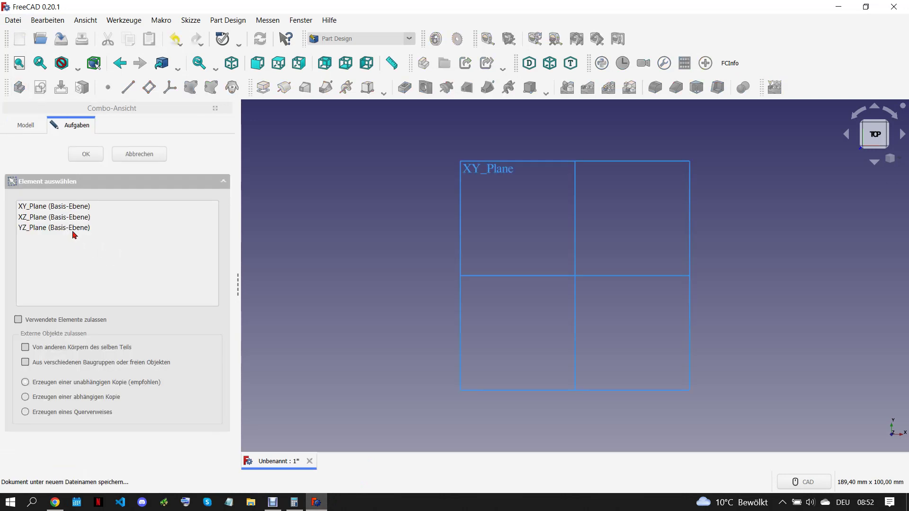
click(75, 219)
key(Return)
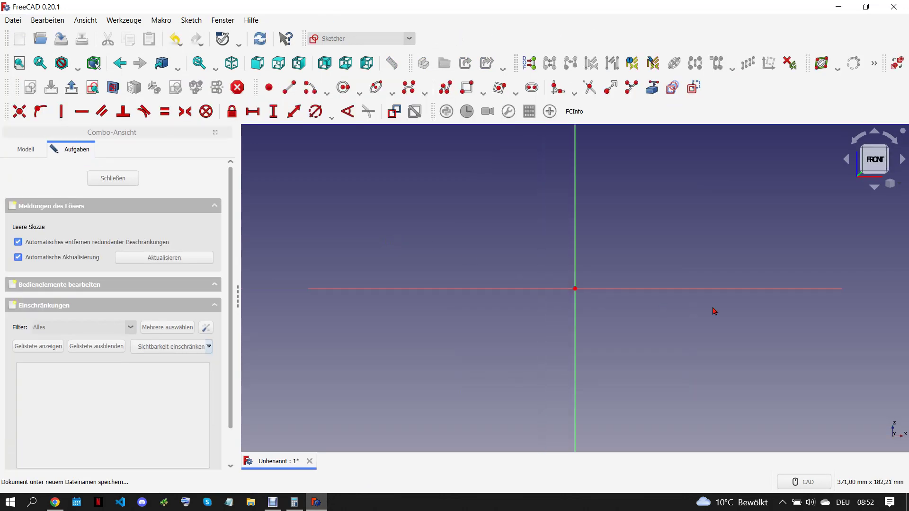
click(468, 87)
click(445, 184)
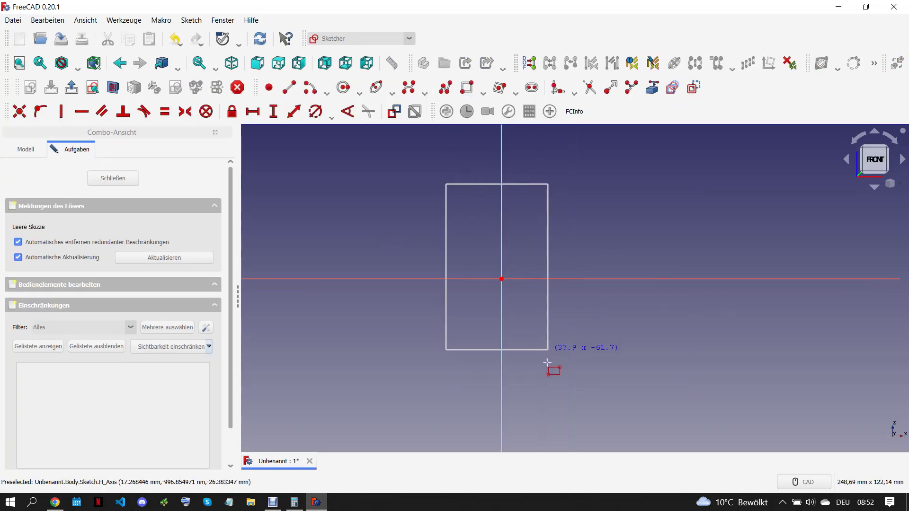
click(547, 372)
click(465, 198)
click(532, 342)
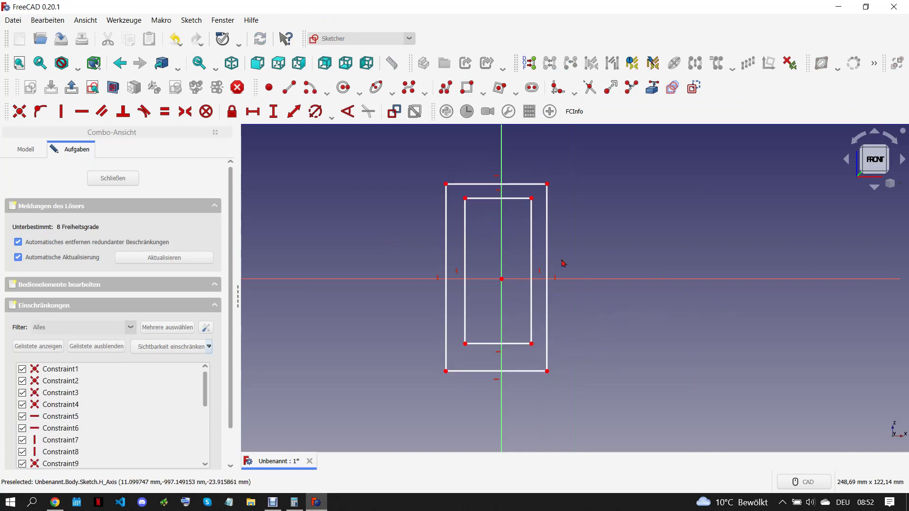
Make both the outer and inner rectangles symmetric about the origin
click(547, 371)
click(502, 279)
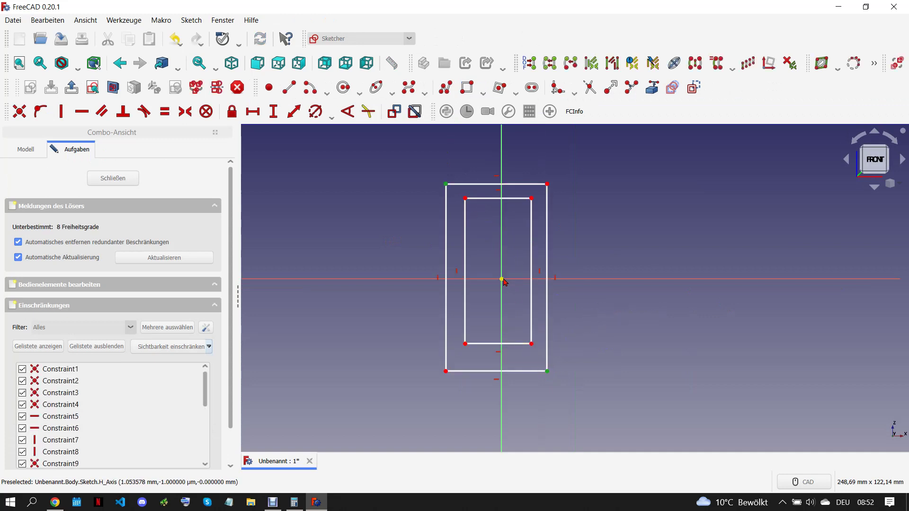
click(185, 112)
click(466, 202)
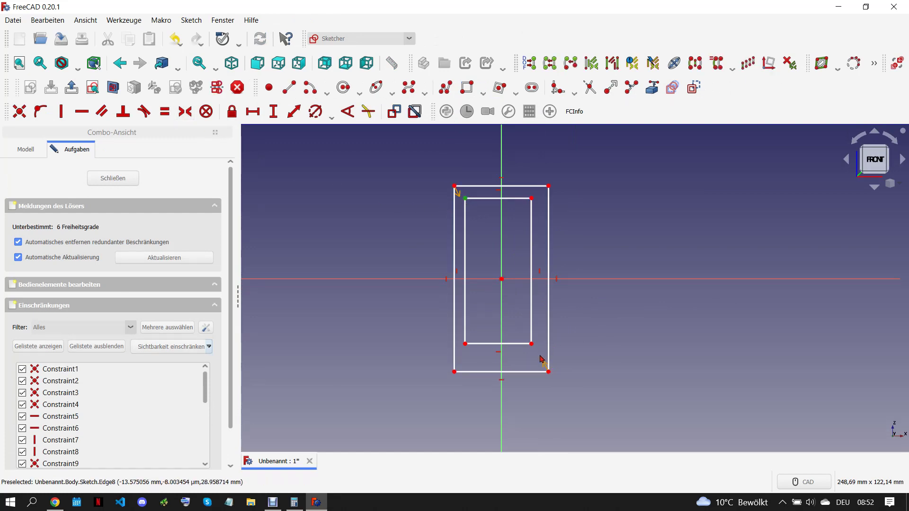
click(532, 345)
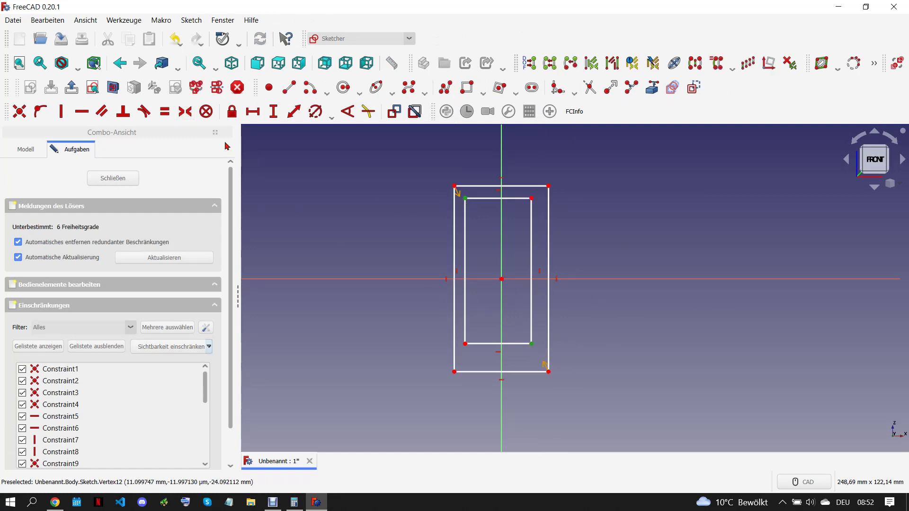
click(185, 112)
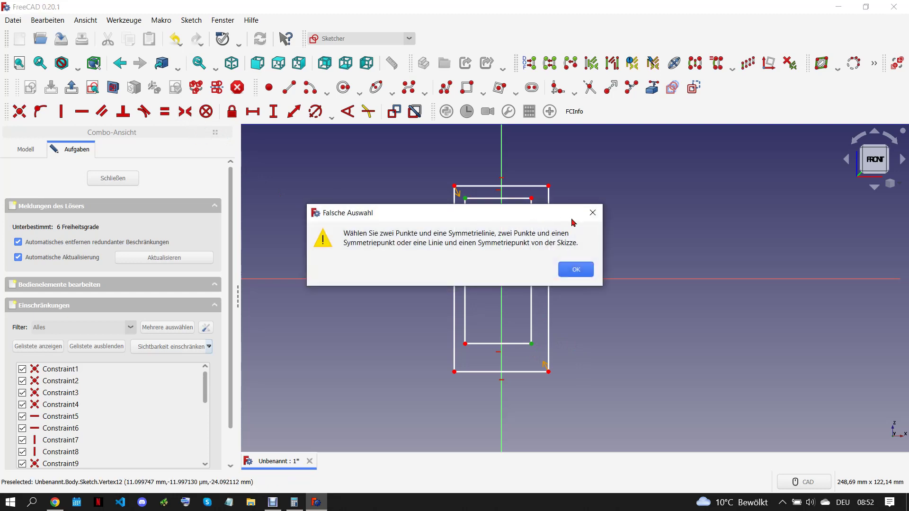
click(593, 212)
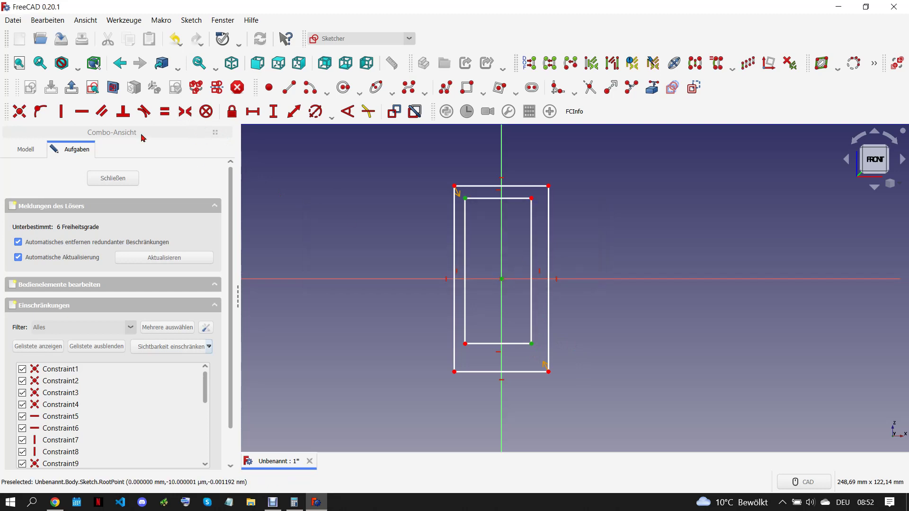
click(186, 112)
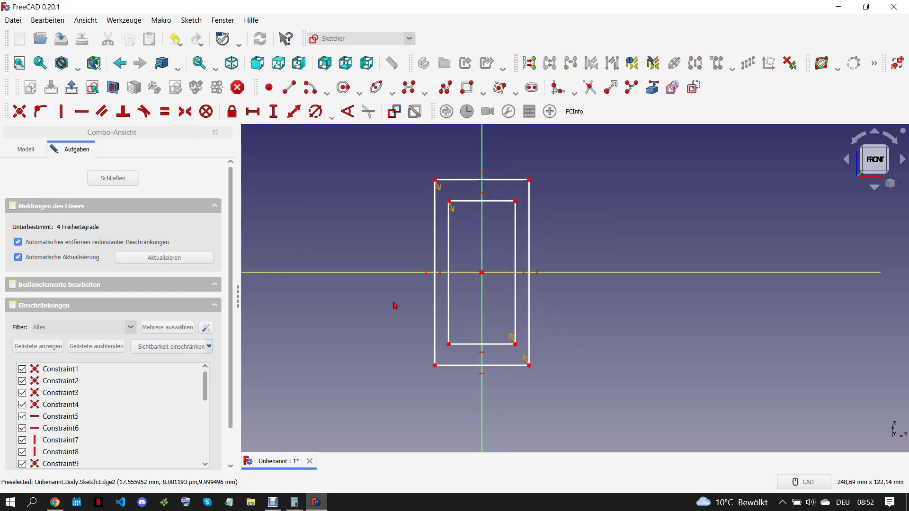
Check the drawing, then dimension the top wall thickness between the rectangles
click(55, 502)
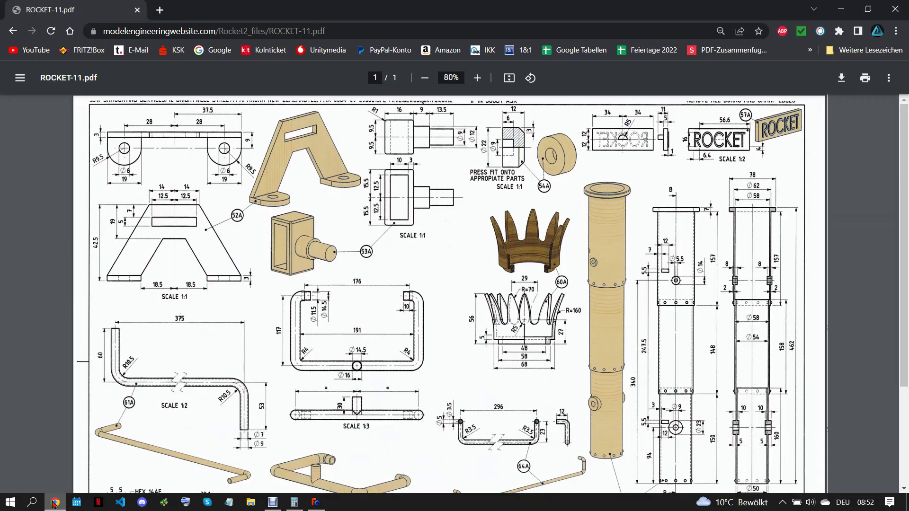
click(316, 502)
click(449, 201)
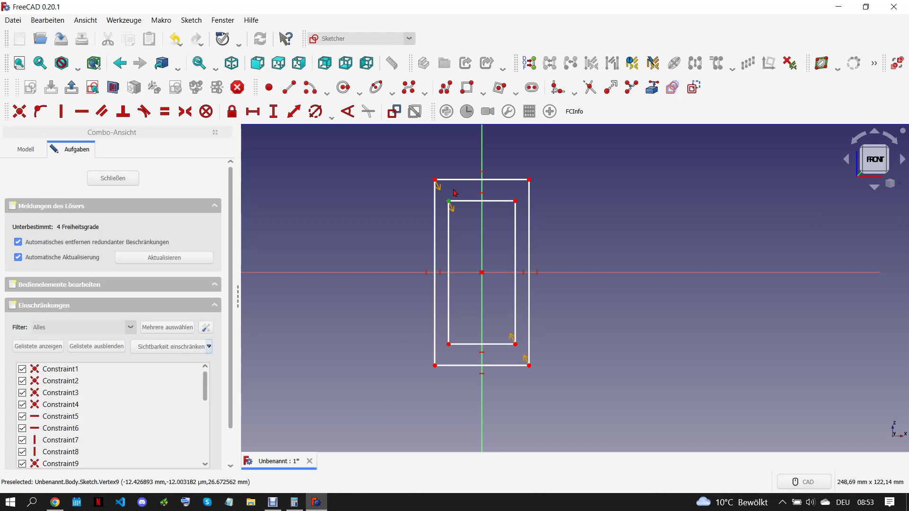
click(457, 180)
click(294, 112)
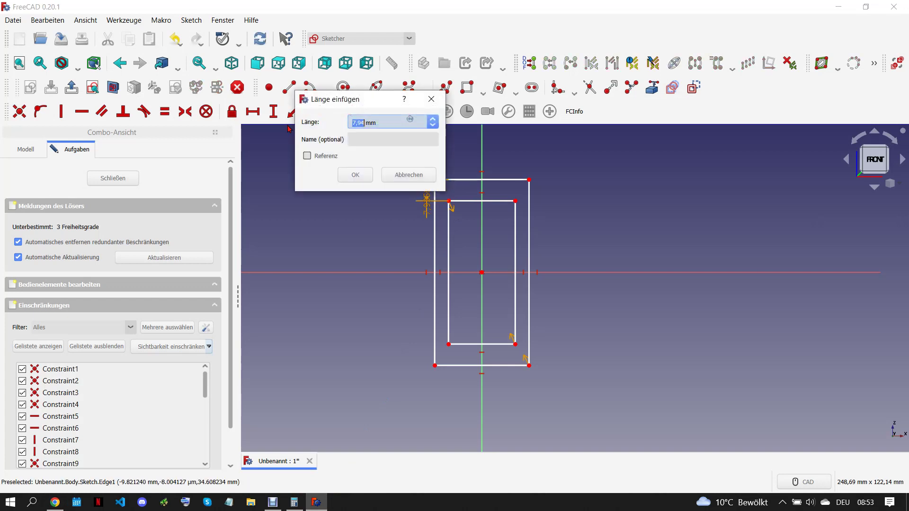
text(2)
click(354, 175)
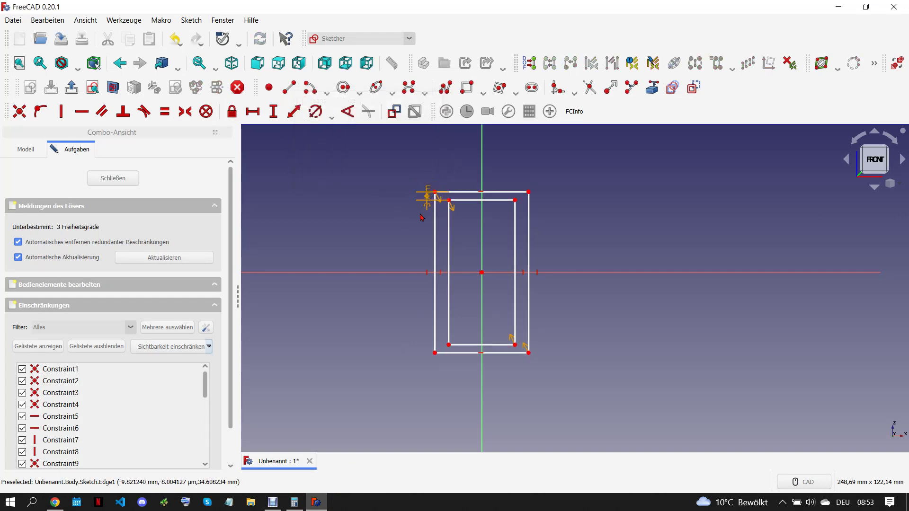
Set the side wall thickness to 3 mm and move the wall dimensions aside
click(449, 200)
click(435, 209)
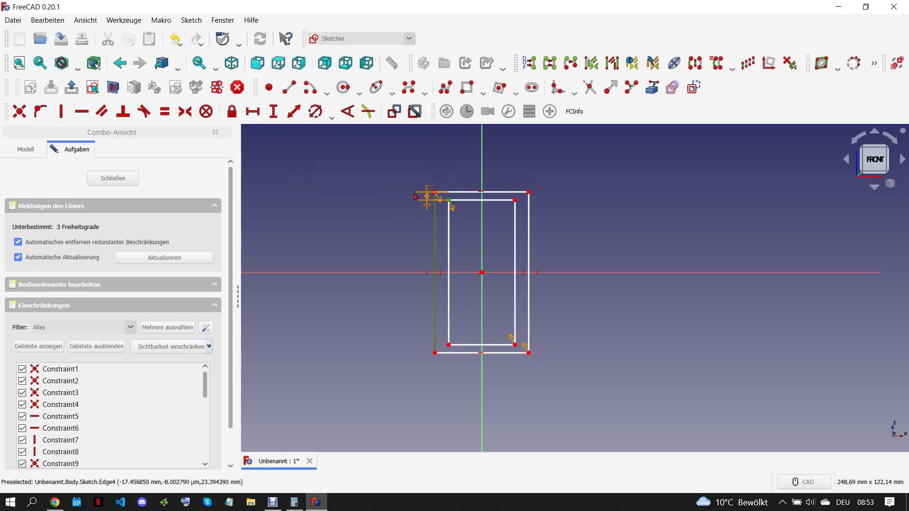
click(295, 111)
text(3)
click(353, 175)
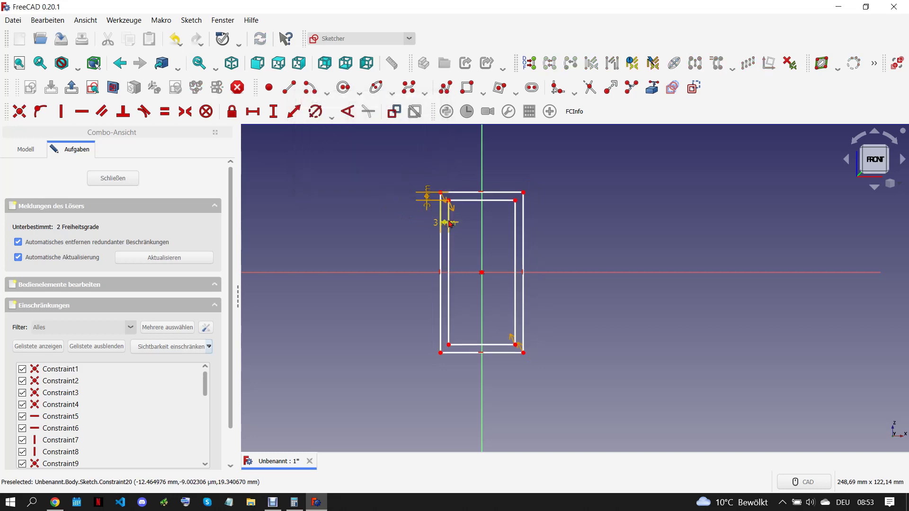
drag(450, 224, 393, 154)
drag(426, 199, 412, 251)
Dimension the outer corner 8 mm from the centre axis
click(523, 192)
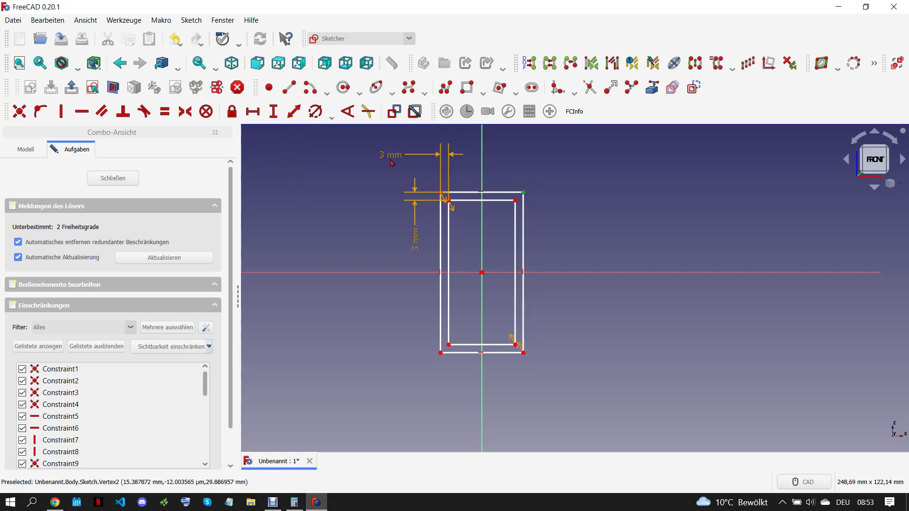
click(253, 111)
text(8)
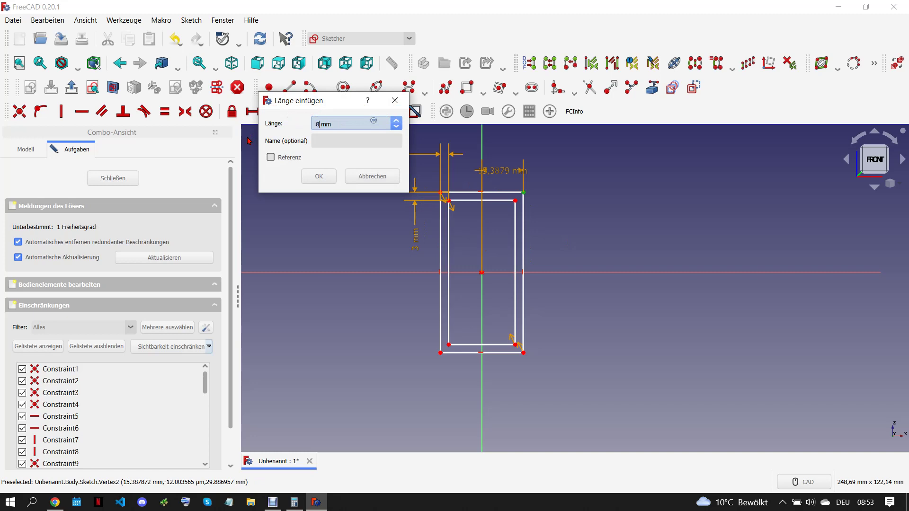
key(Return)
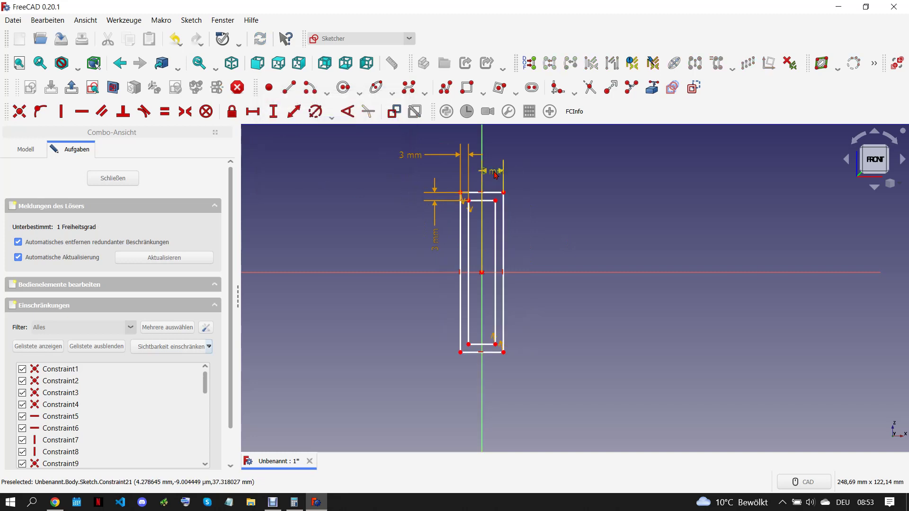
drag(496, 175, 548, 177)
click(61, 498)
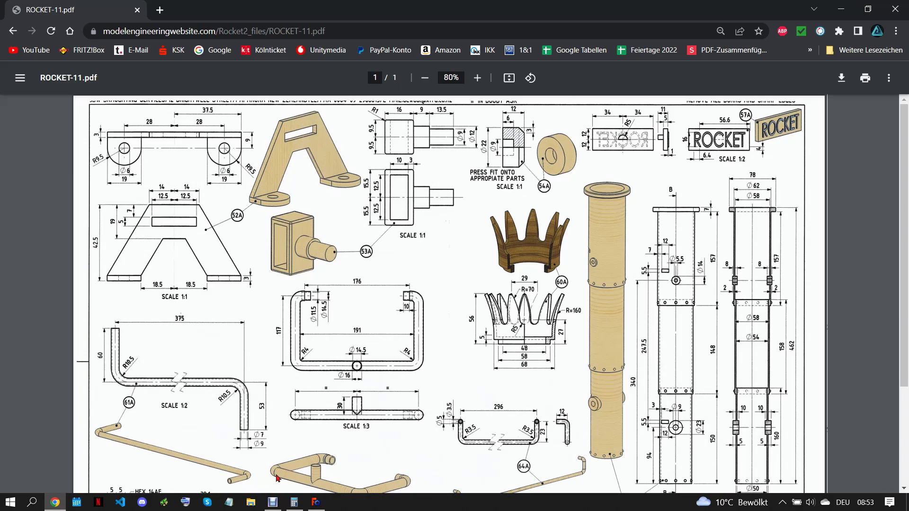
click(318, 502)
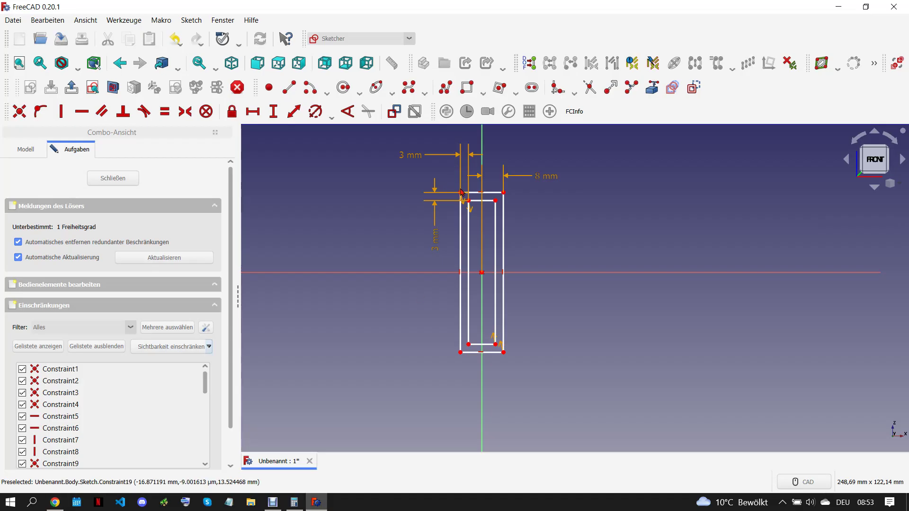
Give the outer rectangle a 15,5 mm vertical dimension
drag(461, 190, 463, 224)
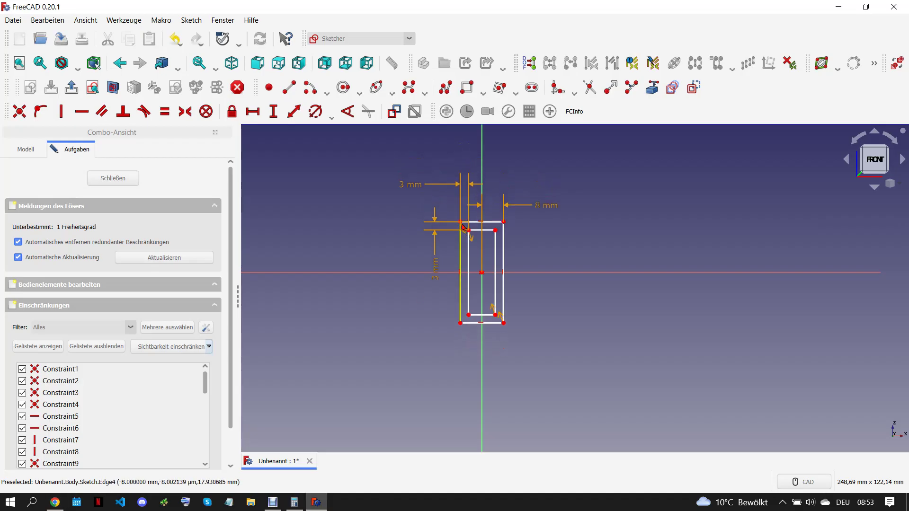
click(273, 112)
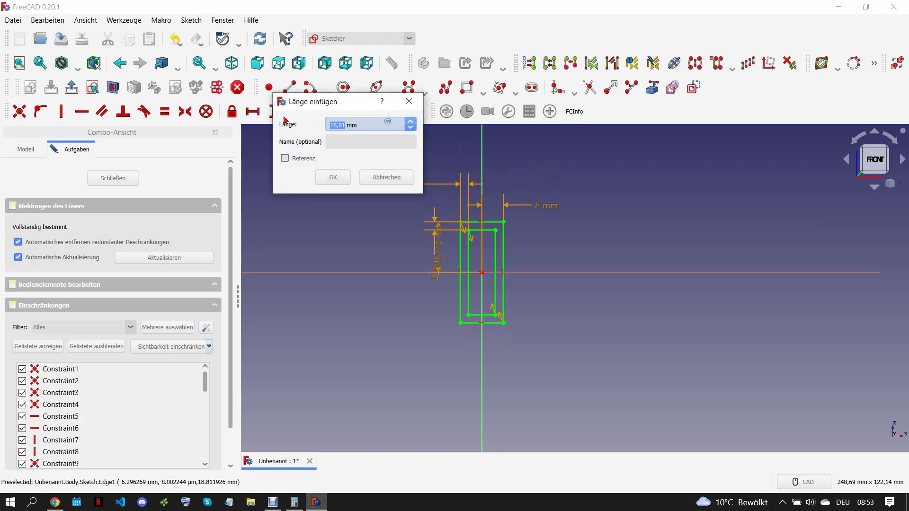
text(1)
key(Return)
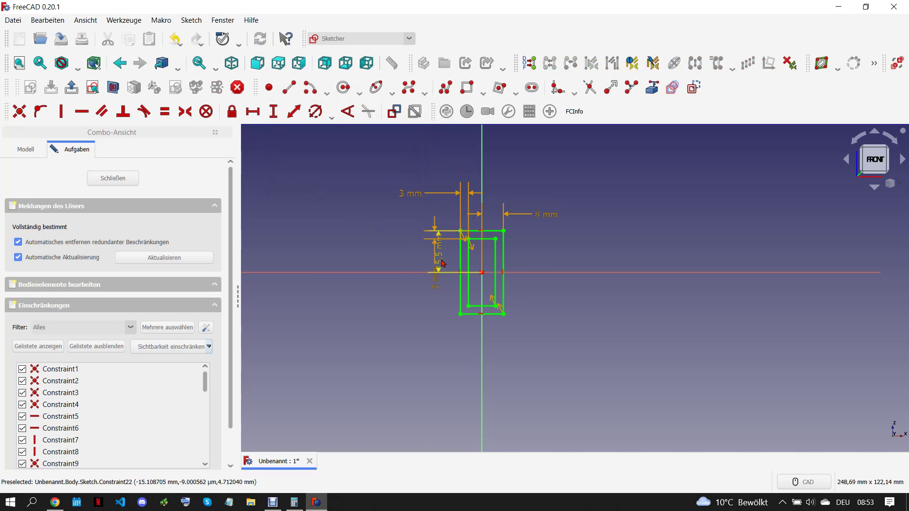
drag(443, 264, 384, 310)
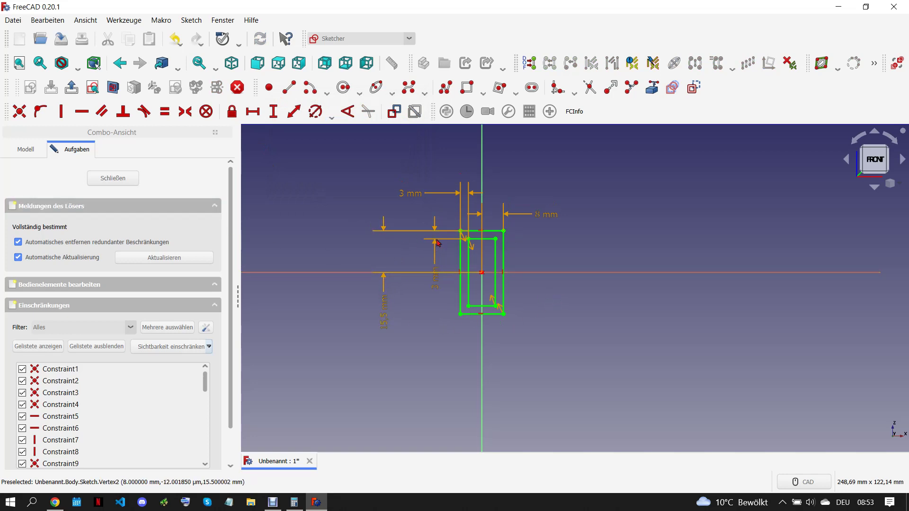
Close the sketch and pad it 19 mm, symmetric to the sketch plane
click(123, 179)
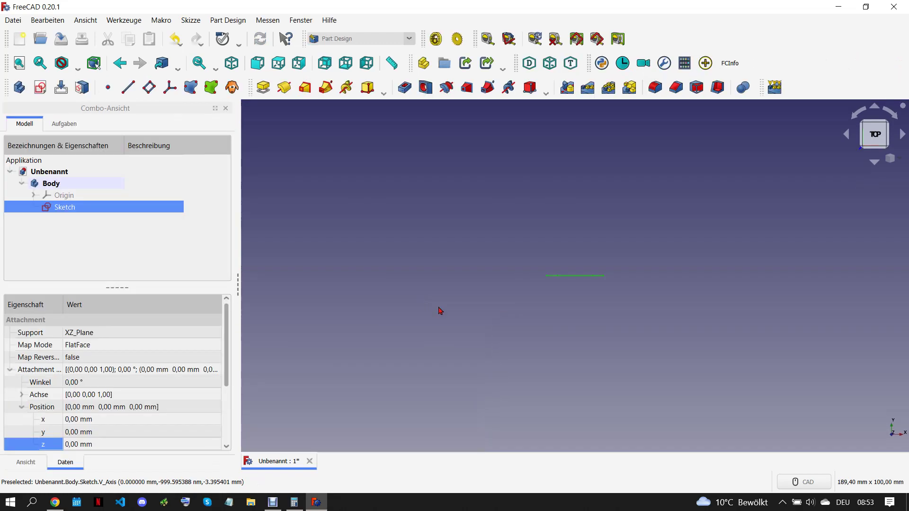
click(66, 497)
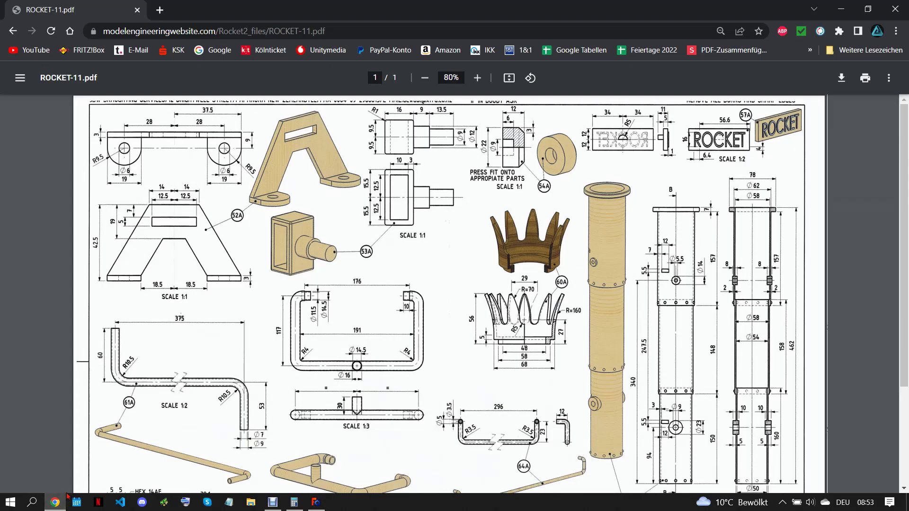
click(316, 502)
click(263, 88)
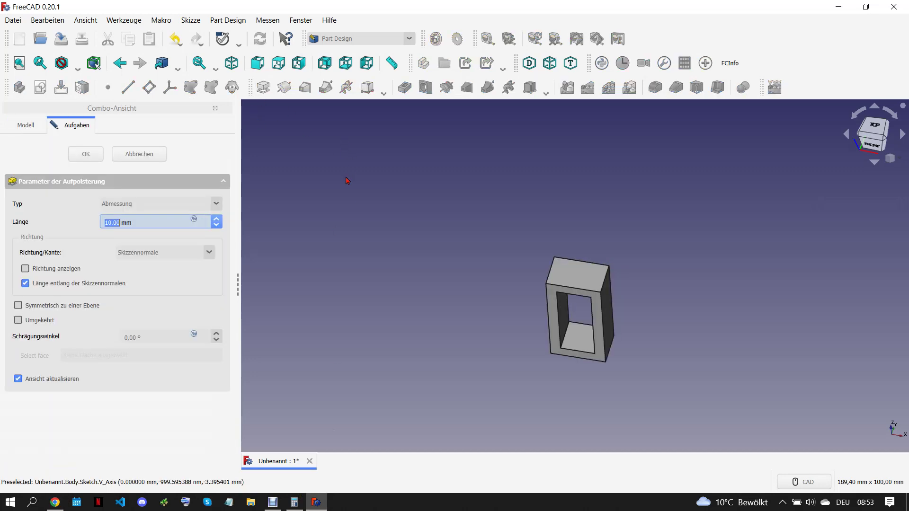
text(19)
click(18, 305)
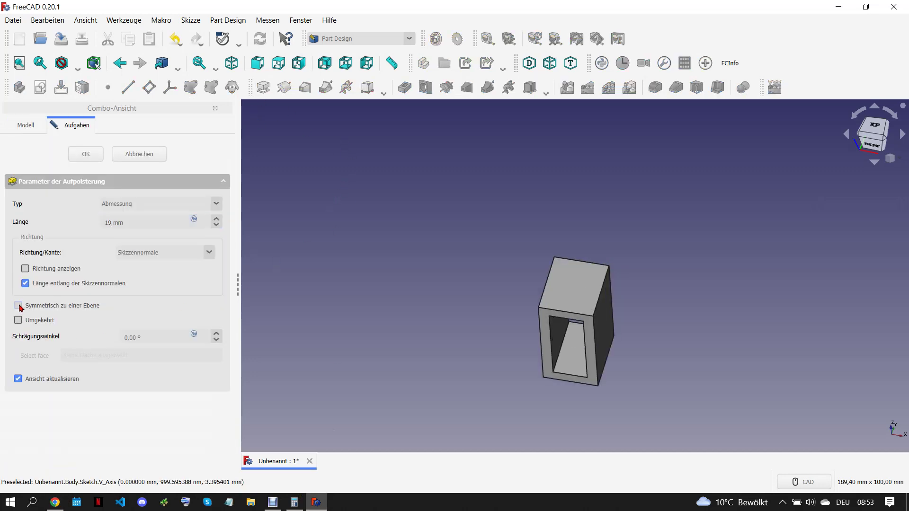
key(Return)
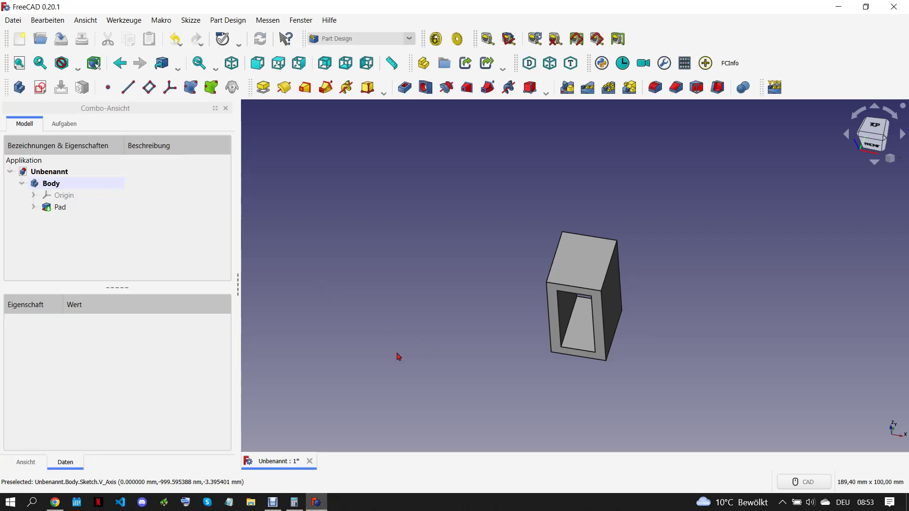
click(61, 504)
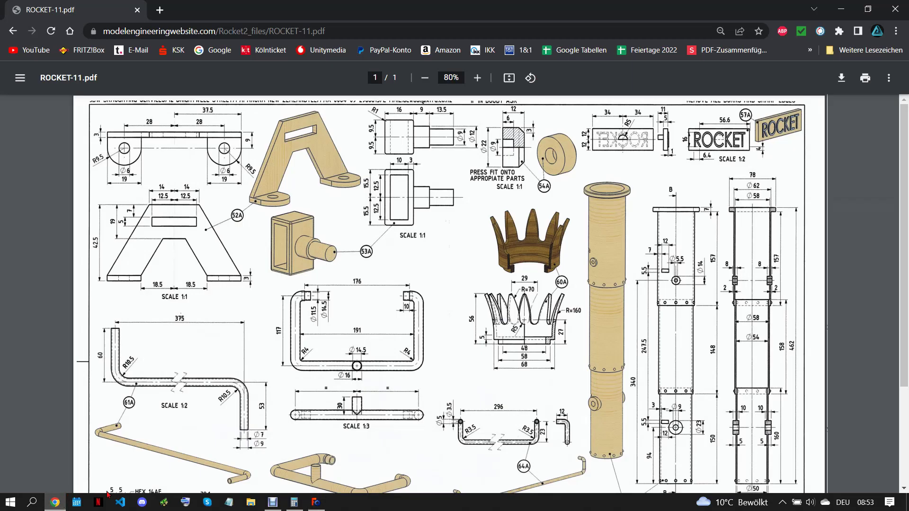
click(316, 503)
Sketch a 12 mm circle centred on the origin on the block's right face
click(610, 315)
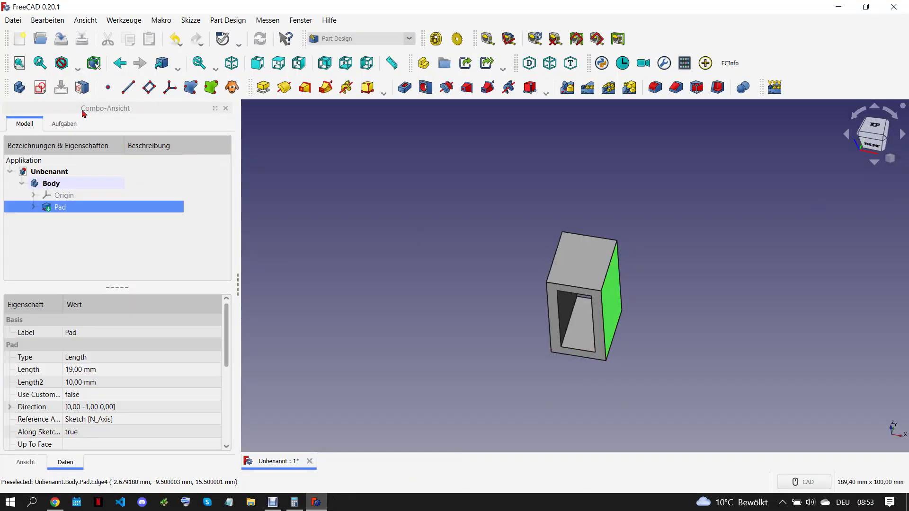
click(40, 87)
scroll(645, 326, up, 2)
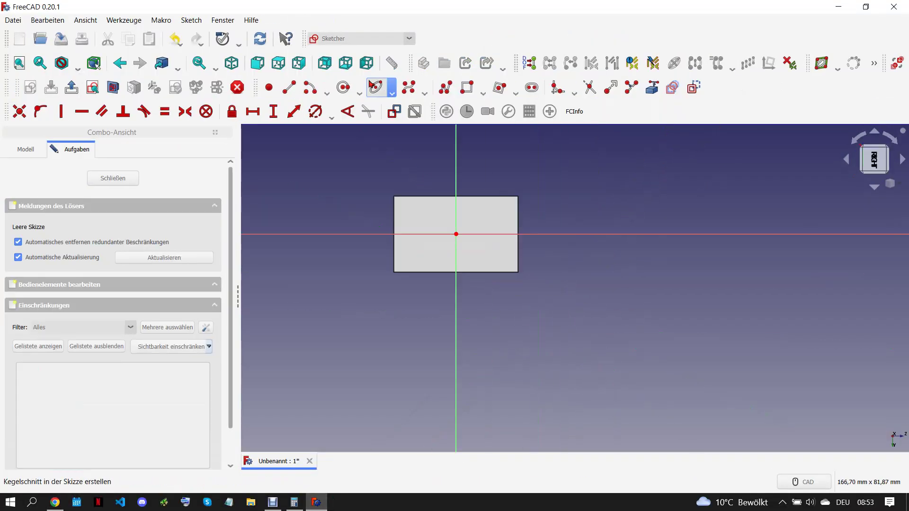
click(344, 88)
click(456, 234)
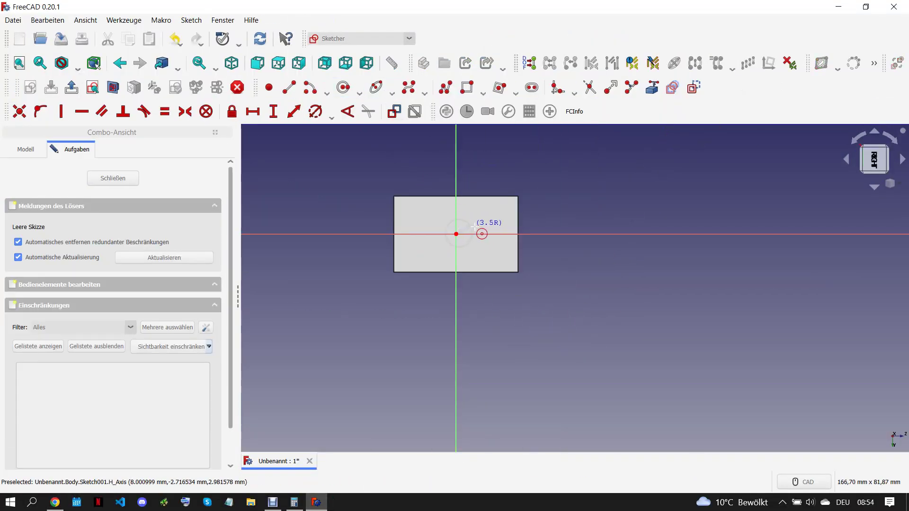
click(316, 111)
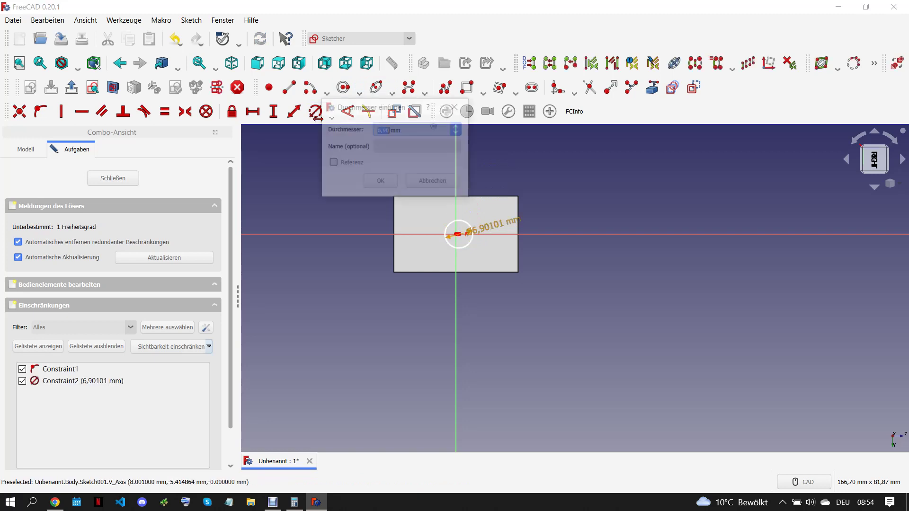
text(12)
click(380, 181)
scroll(458, 235, up, 3)
drag(430, 199, 468, 239)
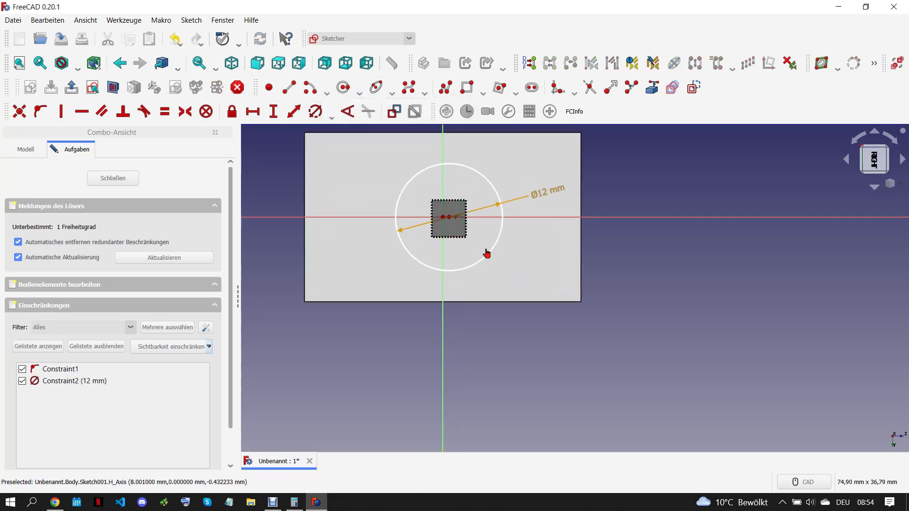
key(c)
scroll(483, 258, down, 4)
click(116, 179)
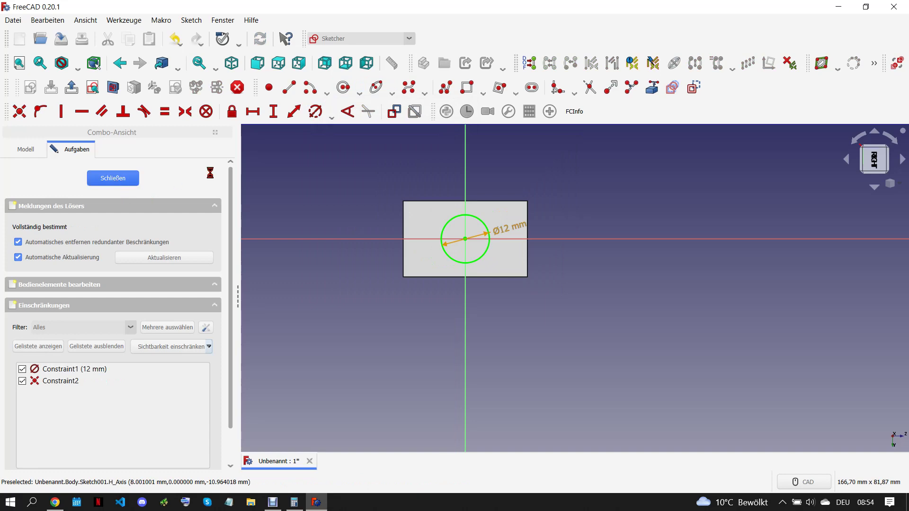
Pad the 12 mm circle 9 mm out from the block
click(263, 87)
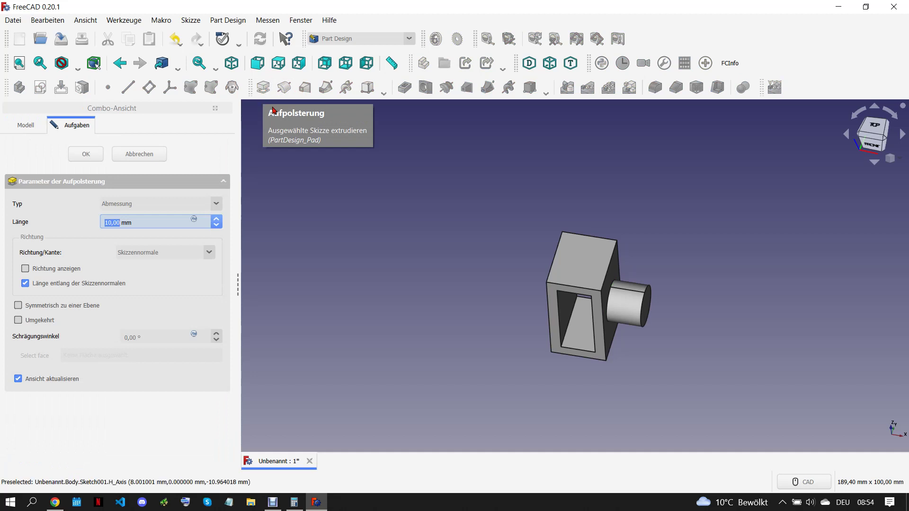
text(9)
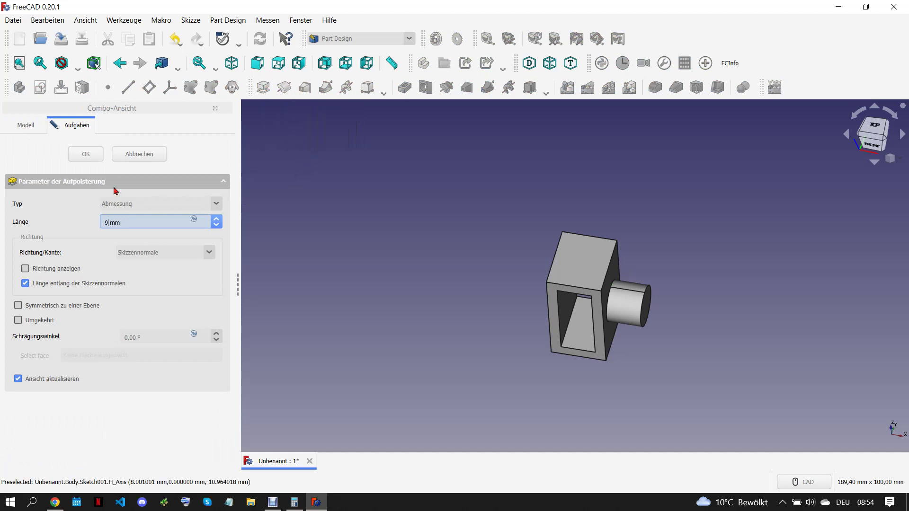
key(Return)
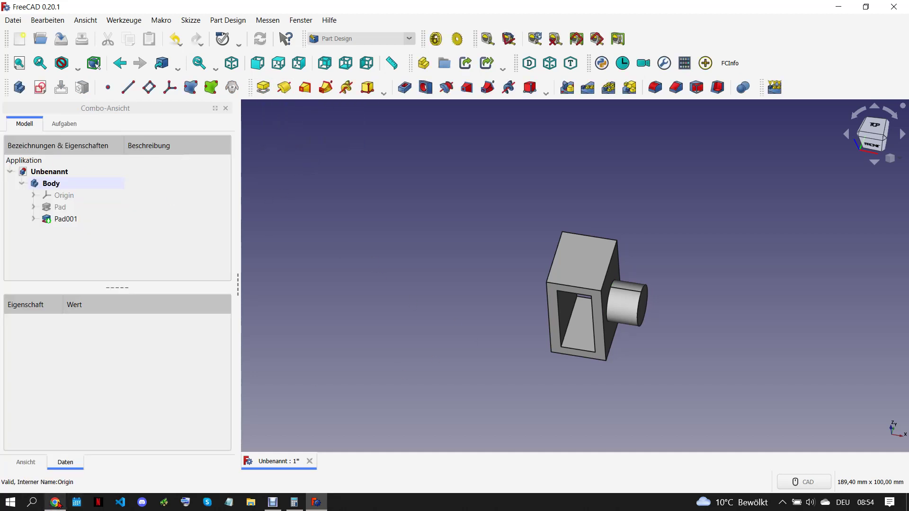
click(56, 503)
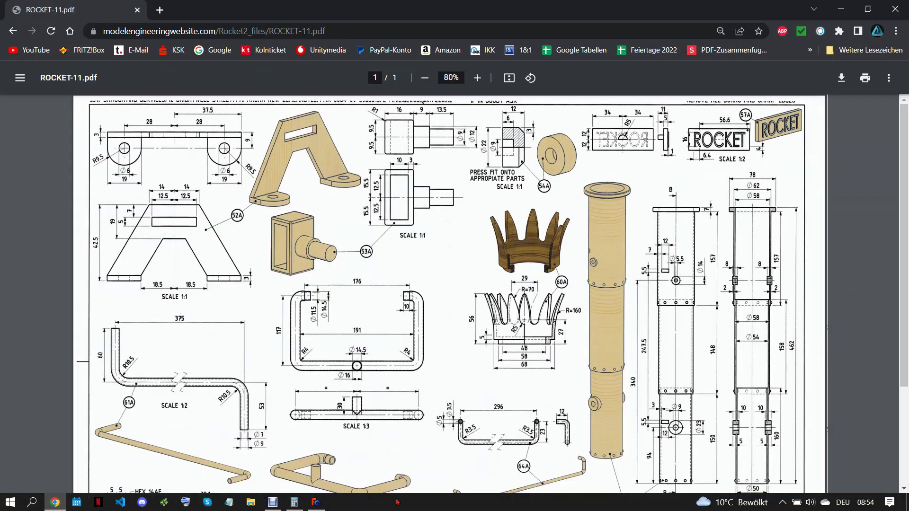
click(317, 502)
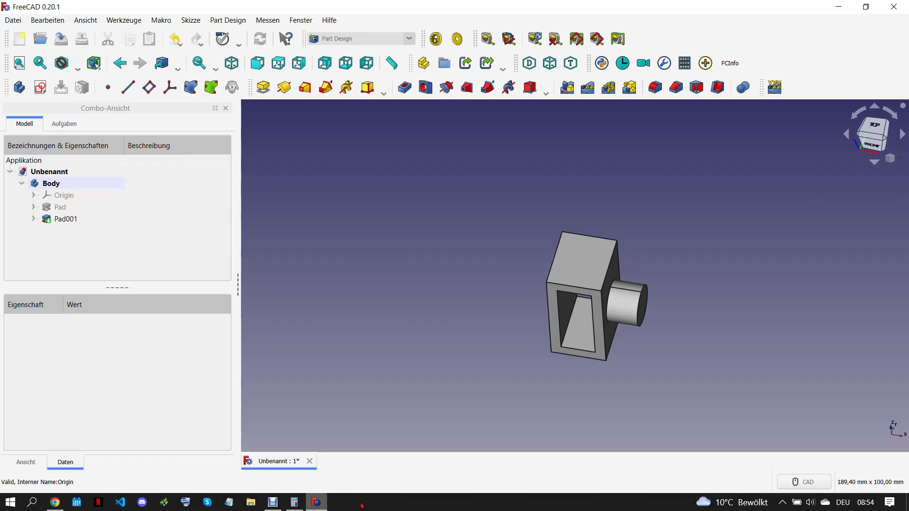
click(640, 297)
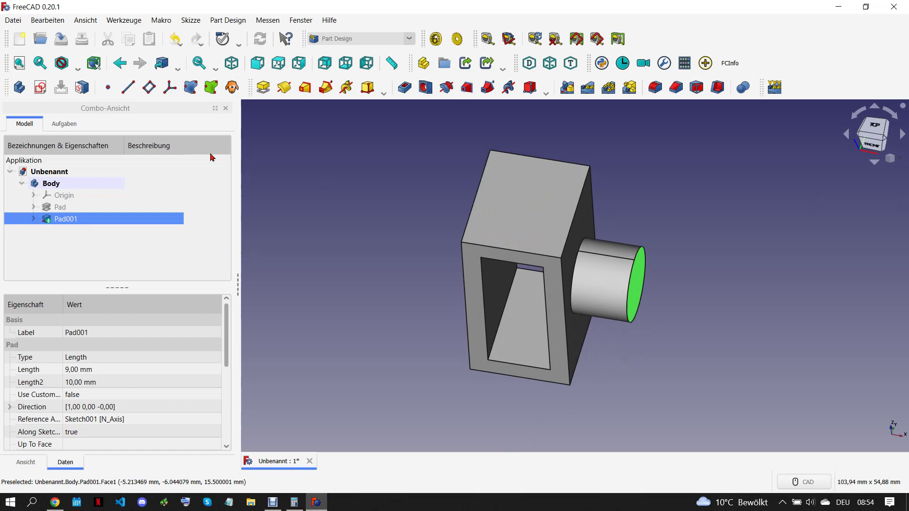
Sketch a 9 mm diameter circle on the cylinder's end face
click(41, 87)
scroll(600, 296, up, 5)
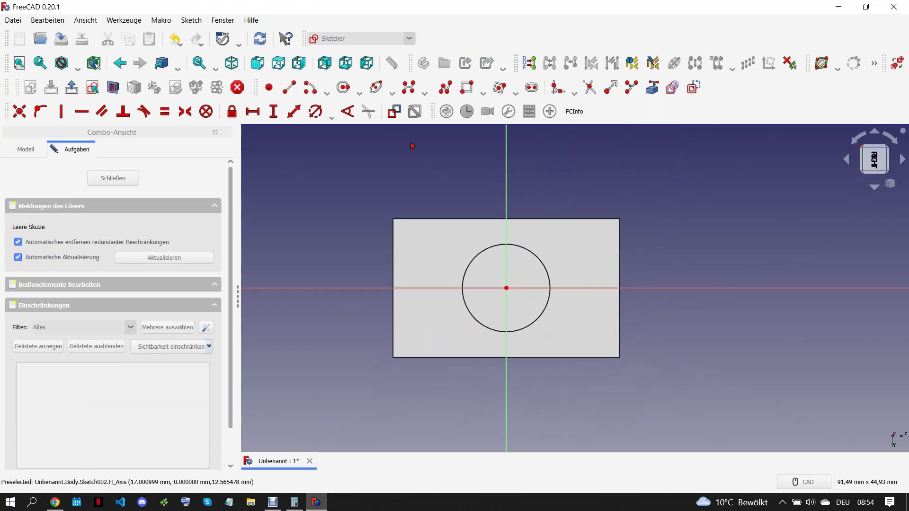
click(344, 87)
click(506, 288)
click(528, 271)
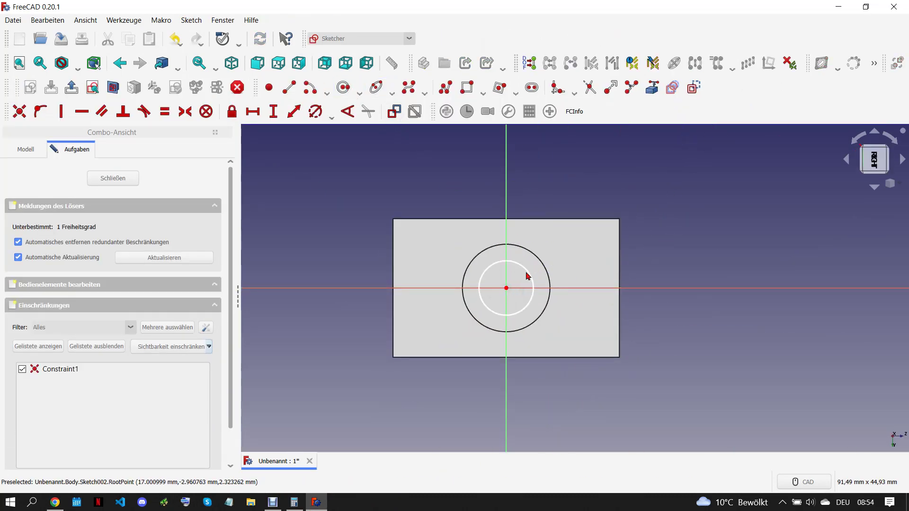
click(313, 121)
text(9)
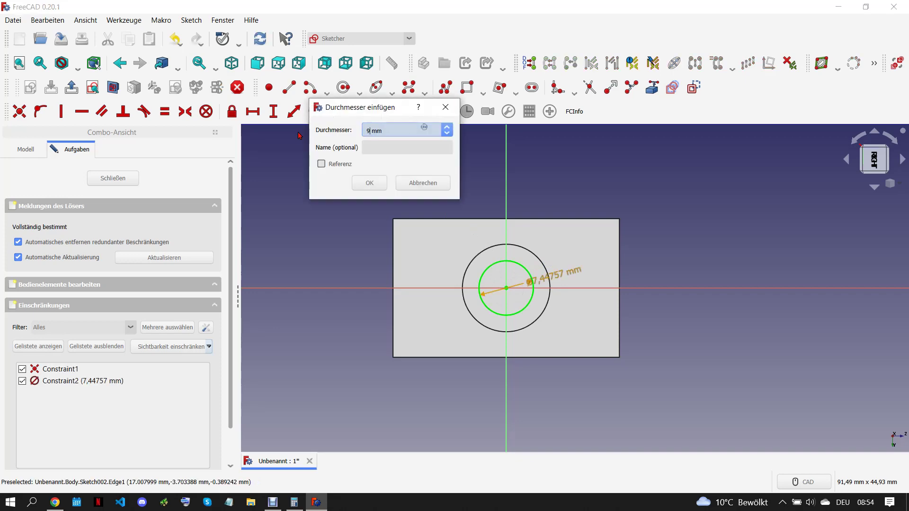
key(Return)
click(115, 180)
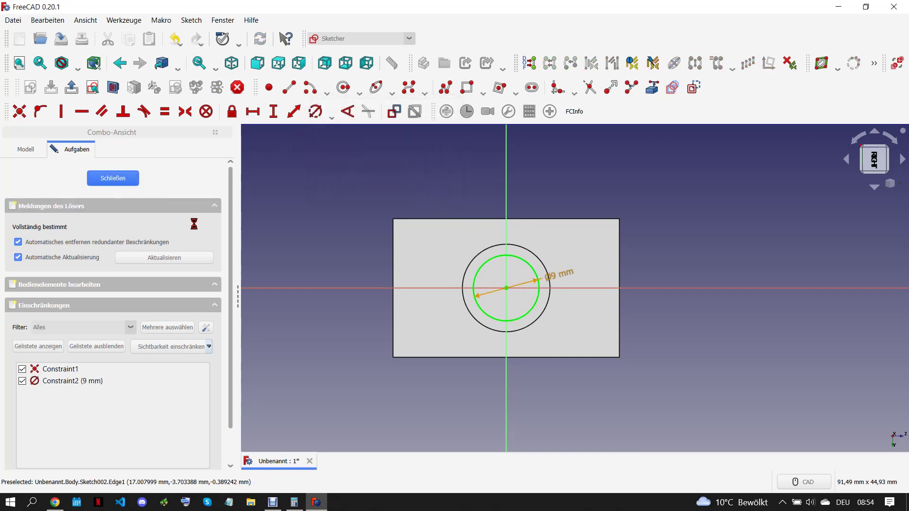
Pad the 9 mm circle 13,5 mm long, then view the drawing
click(263, 88)
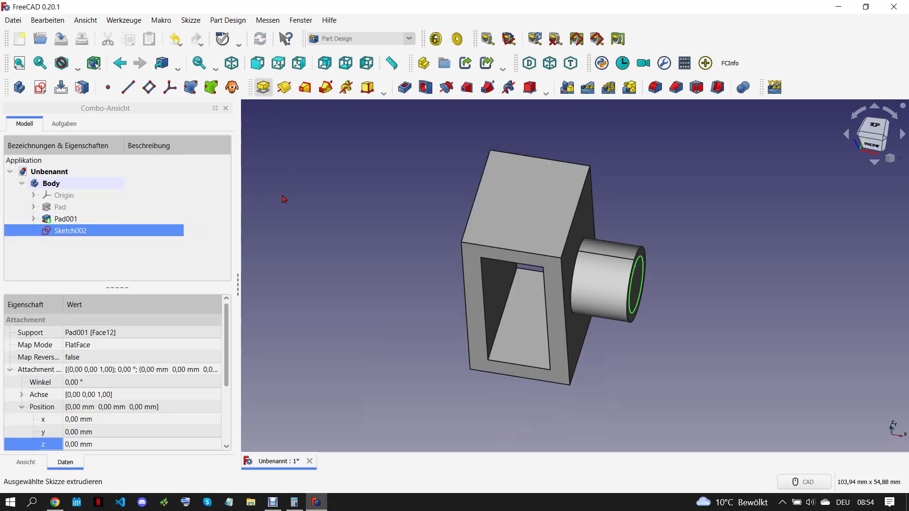
text(13,5)
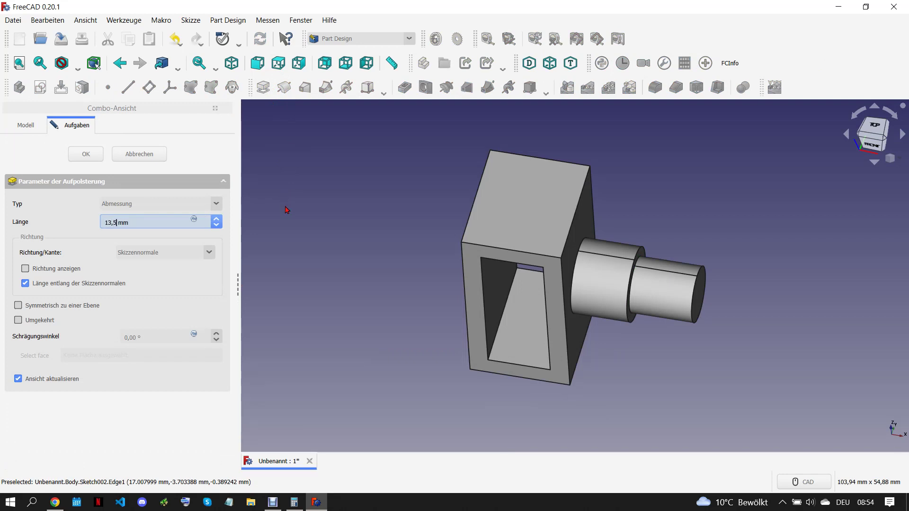
key(Tab)
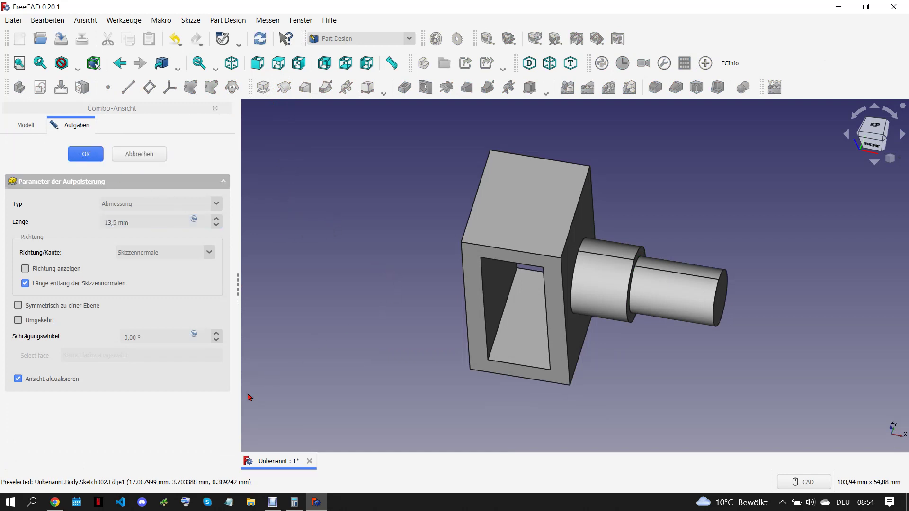
key(Return)
click(55, 503)
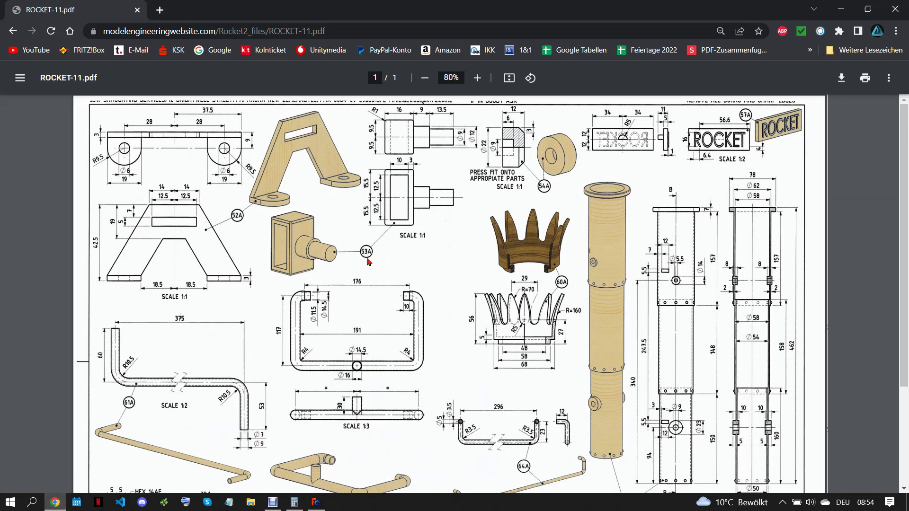
Round the block's selected bottom and side faces with a 1 mm fillet
click(326, 504)
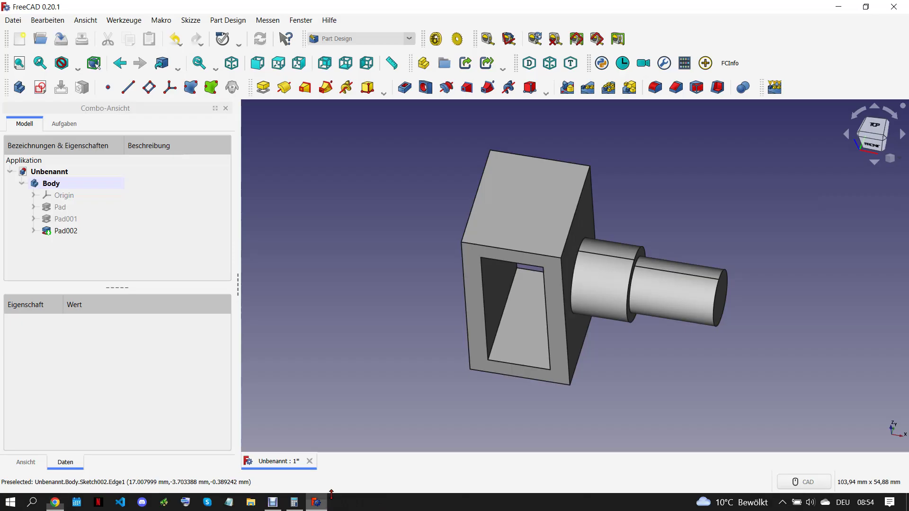
click(550, 259)
middle_drag(552, 297, 560, 431)
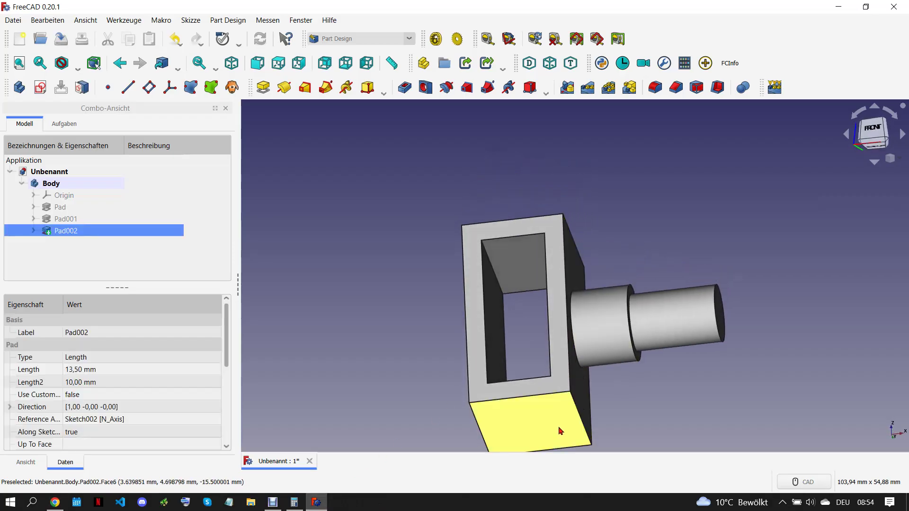
click(560, 431)
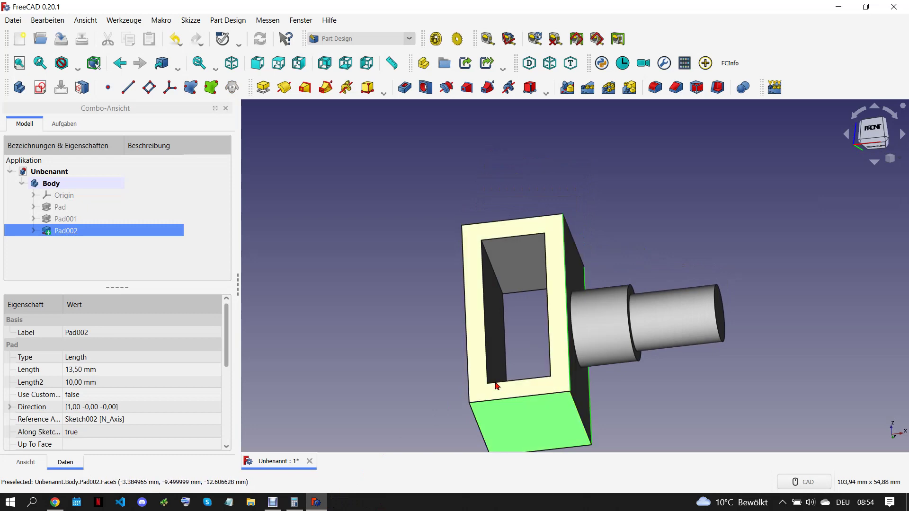
middle_drag(470, 381, 568, 352)
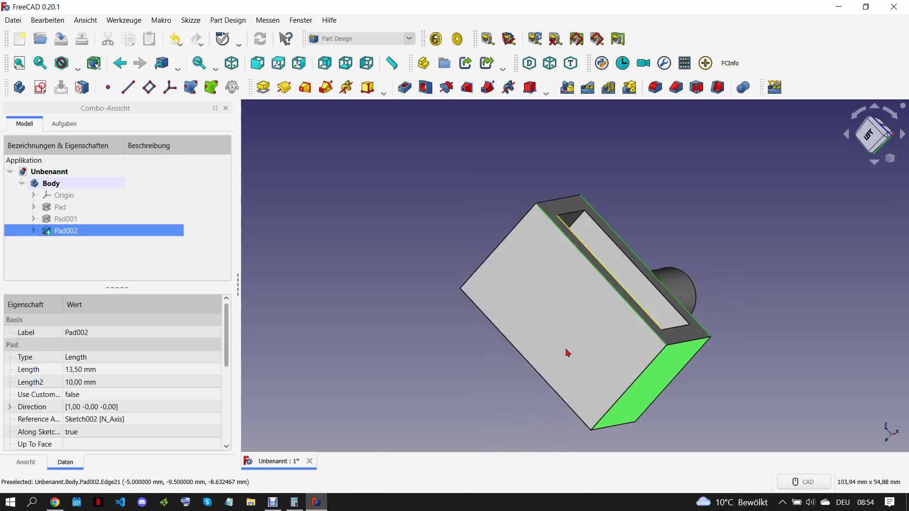
click(541, 382)
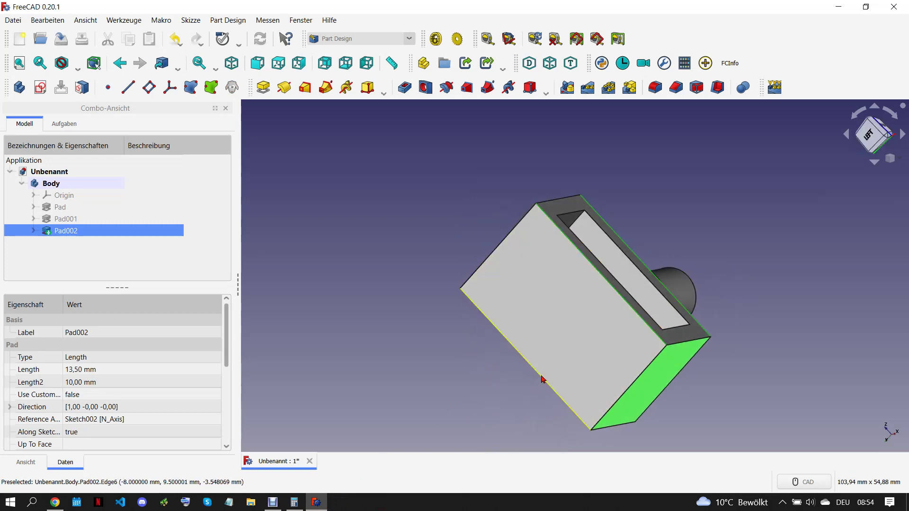
click(655, 88)
middle_drag(692, 240, 640, 335)
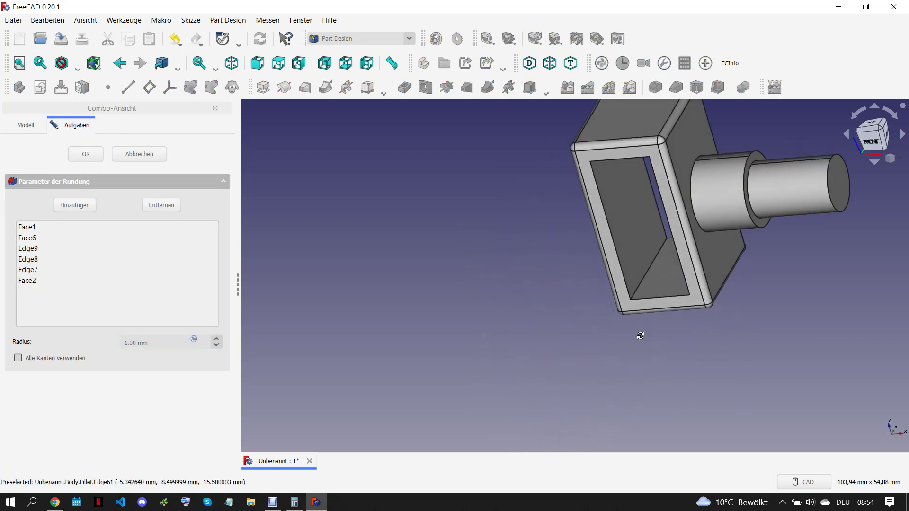
scroll(640, 335, down, 5)
key(0)
scroll(691, 255, up, 2)
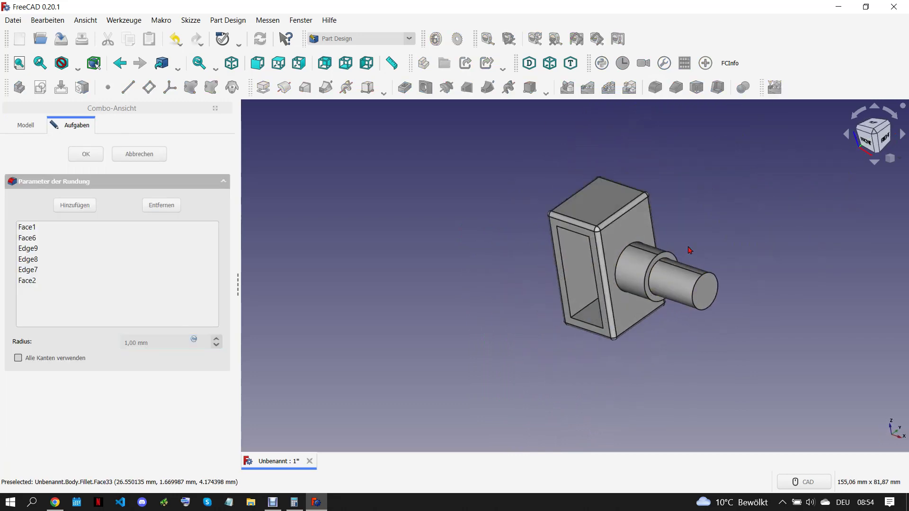
click(88, 156)
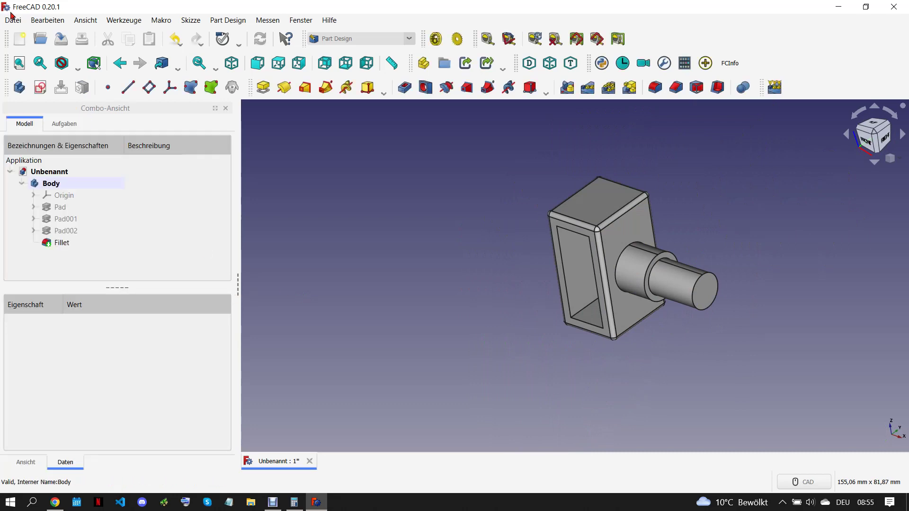
Save the filleted block as 53.A, close its tab, and bring up the ROCKET-11 drawing
click(12, 19)
click(42, 107)
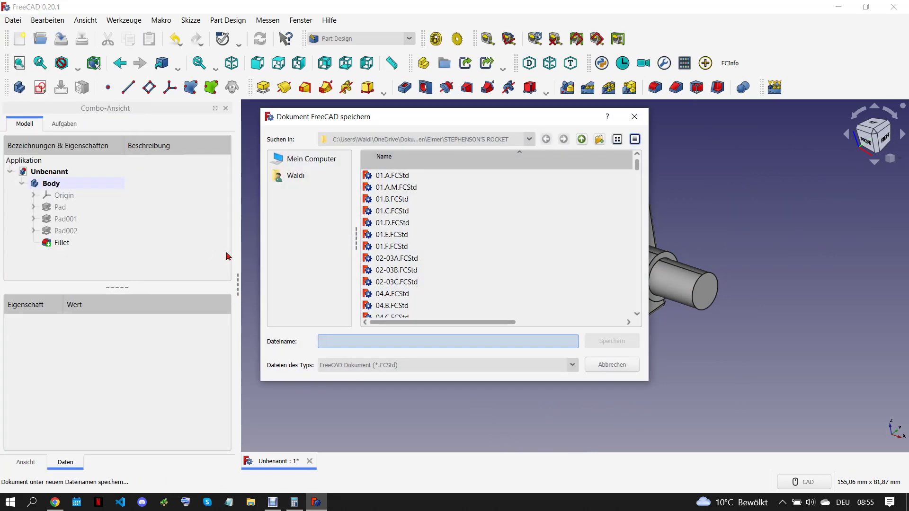
text(53.)
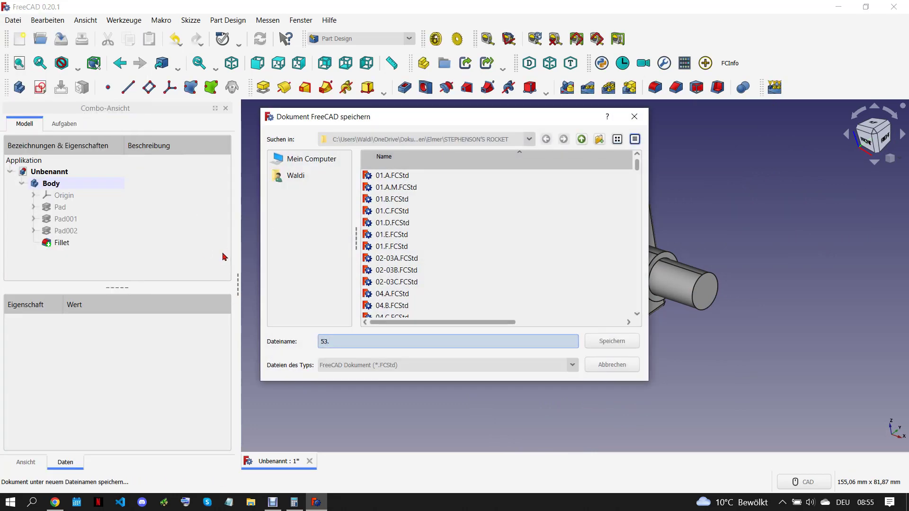
text(A)
click(590, 343)
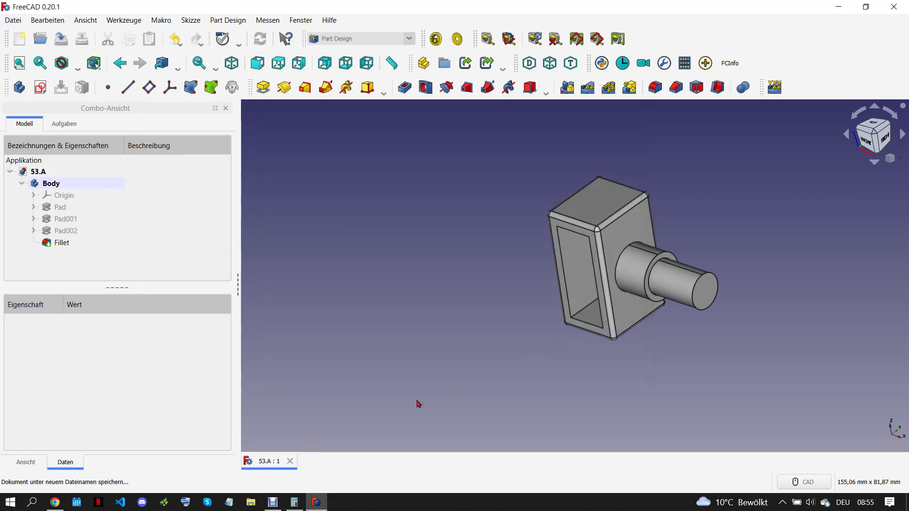
click(290, 462)
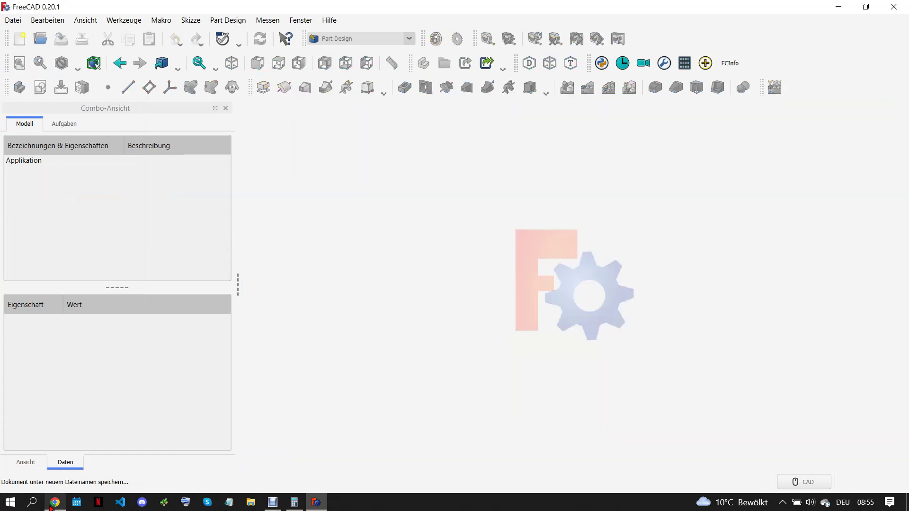
click(55, 502)
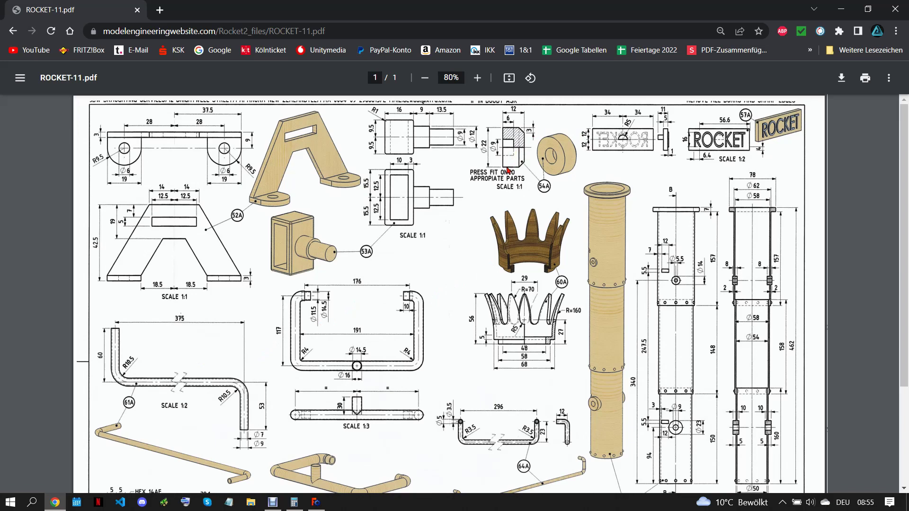
Back in FreeCAD, create a new document with a body and a sketch on the YZ plane
click(316, 502)
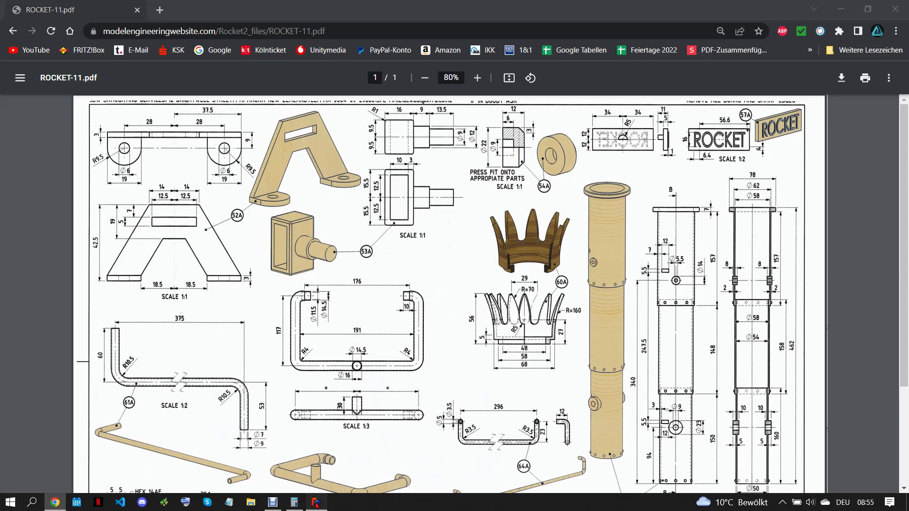
click(19, 39)
click(20, 87)
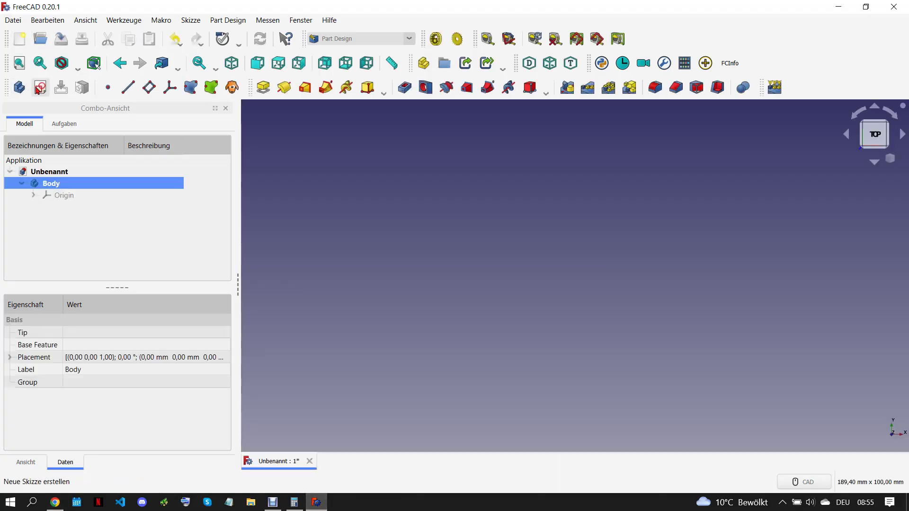
click(83, 228)
click(95, 154)
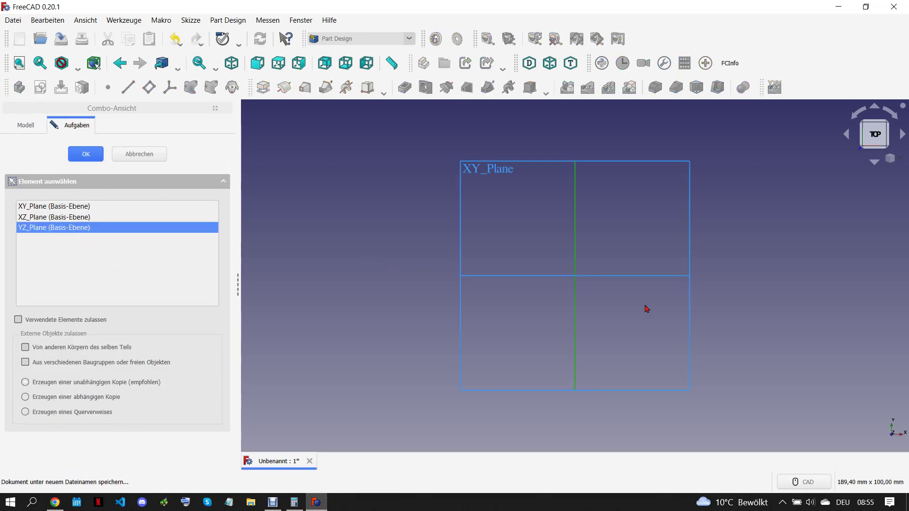
Sketch a circle centred on the origin with a 22 mm diameter constraint and close the sketch
click(345, 88)
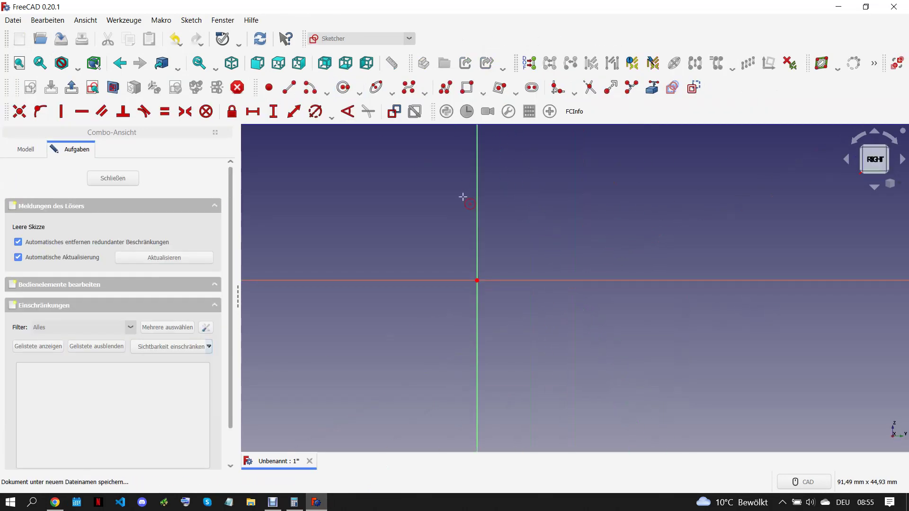
click(477, 280)
click(511, 264)
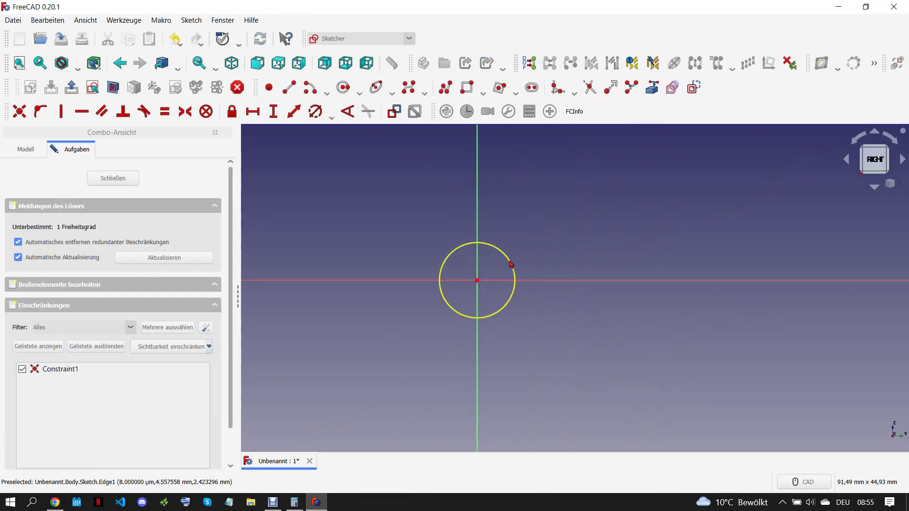
click(315, 111)
text(22)
click(382, 185)
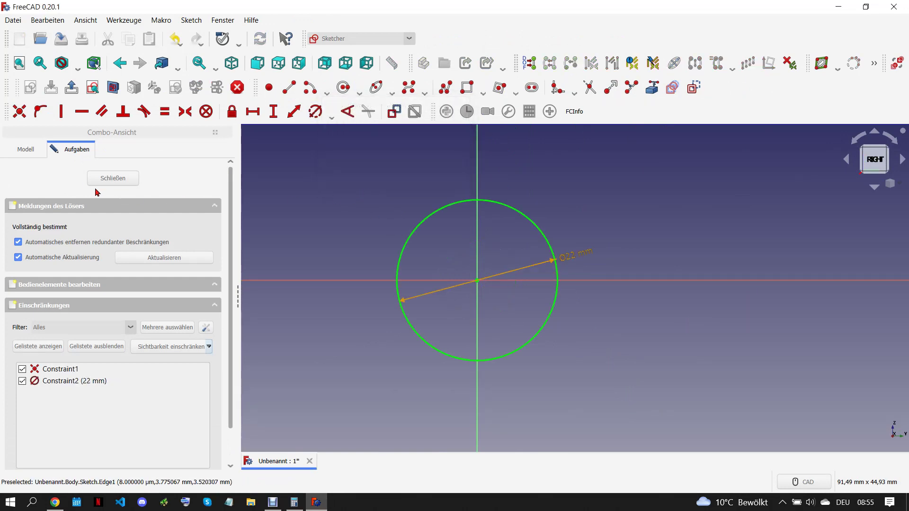
click(110, 179)
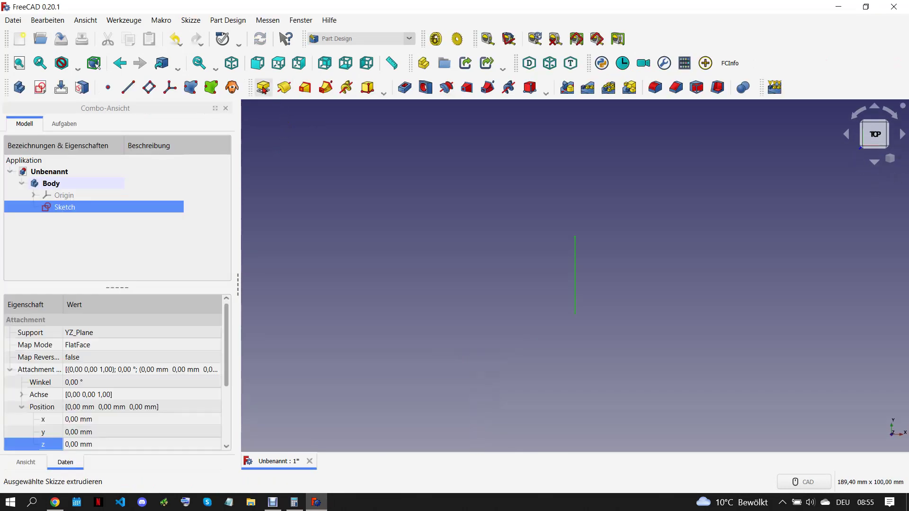
Pad the circle 12 mm into a solid cylinder
click(263, 87)
text(12)
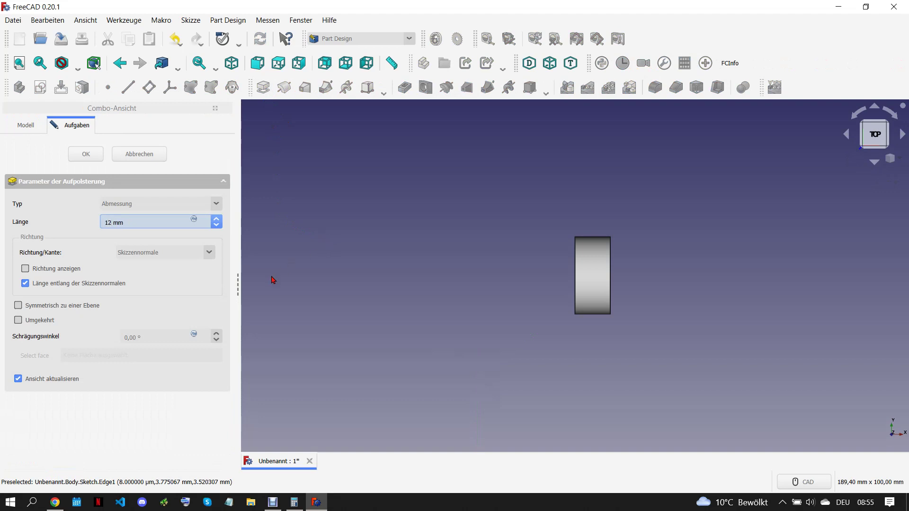
click(310, 281)
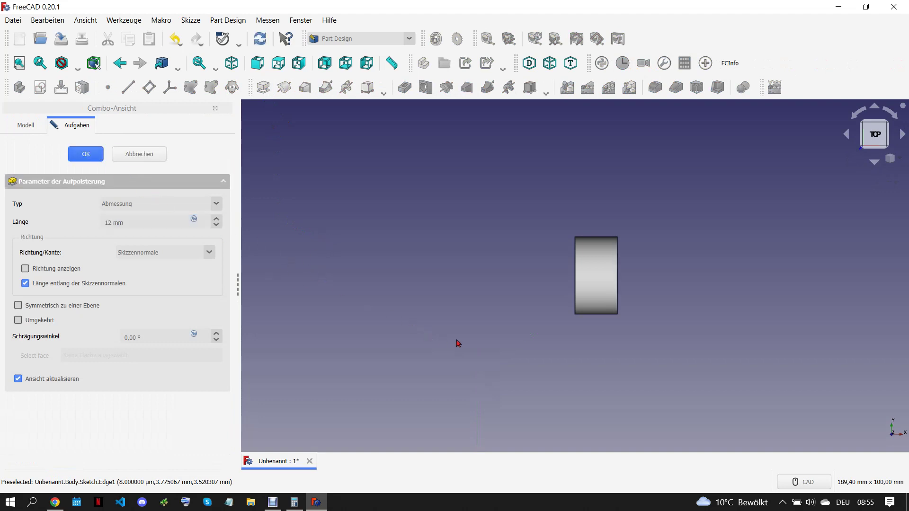
key(Return)
click(542, 258)
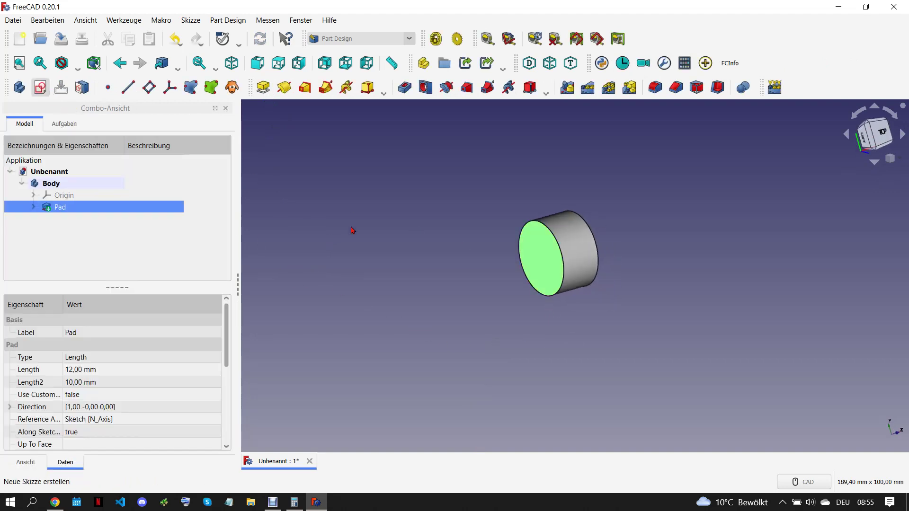
Sketch a centred 9 mm diameter circle on the cylinder's front face
click(343, 87)
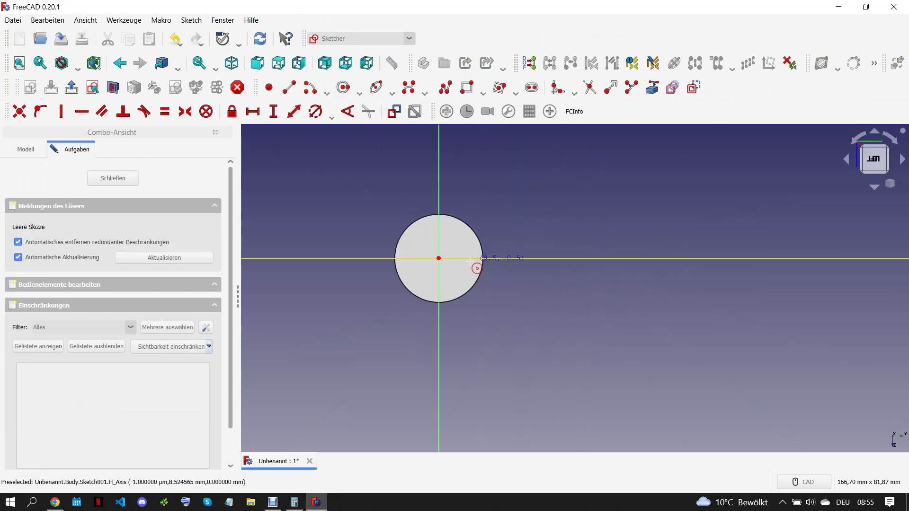
click(439, 258)
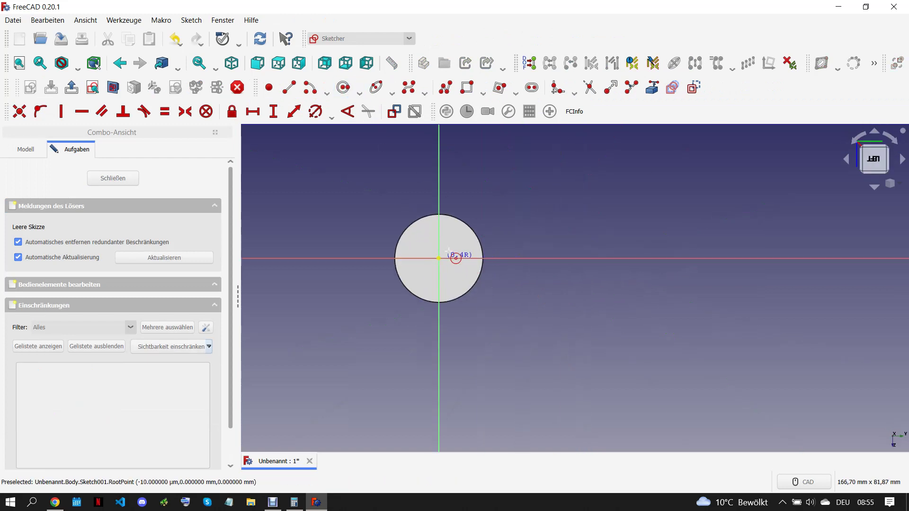
click(55, 506)
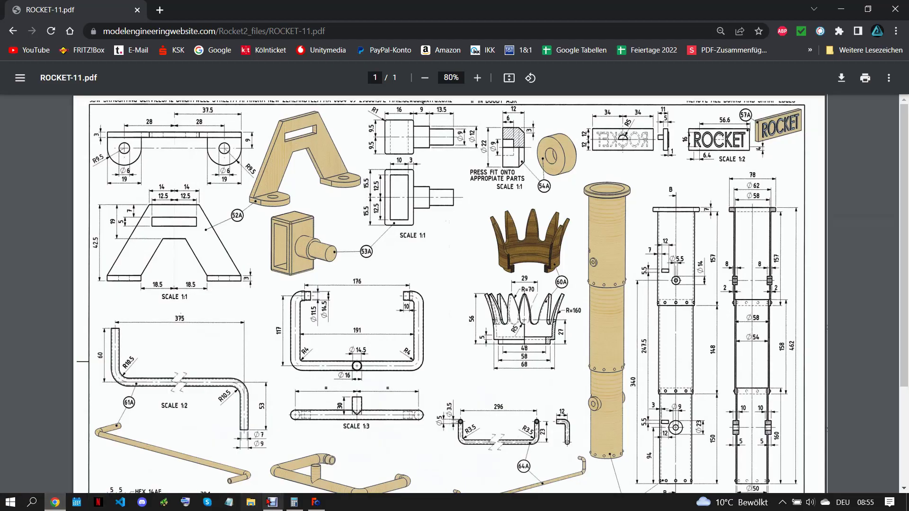
click(316, 502)
click(455, 260)
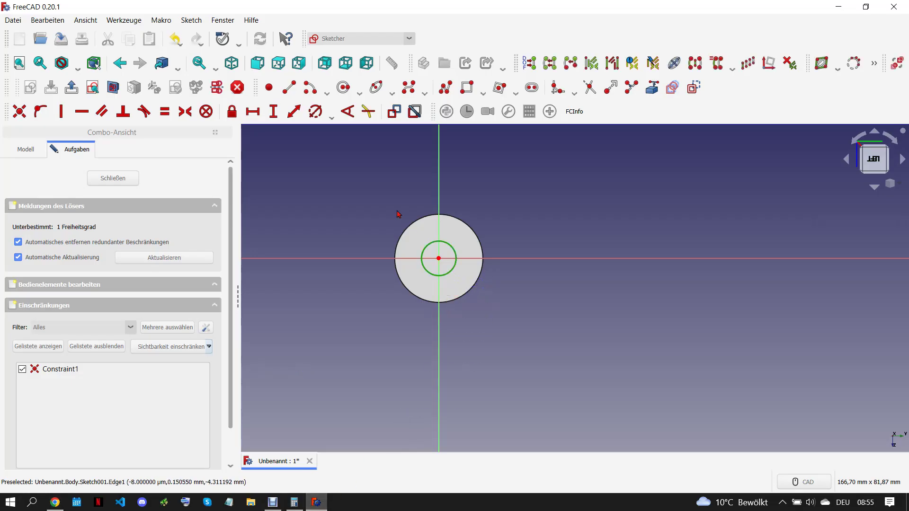
click(314, 112)
text(9)
key(Return)
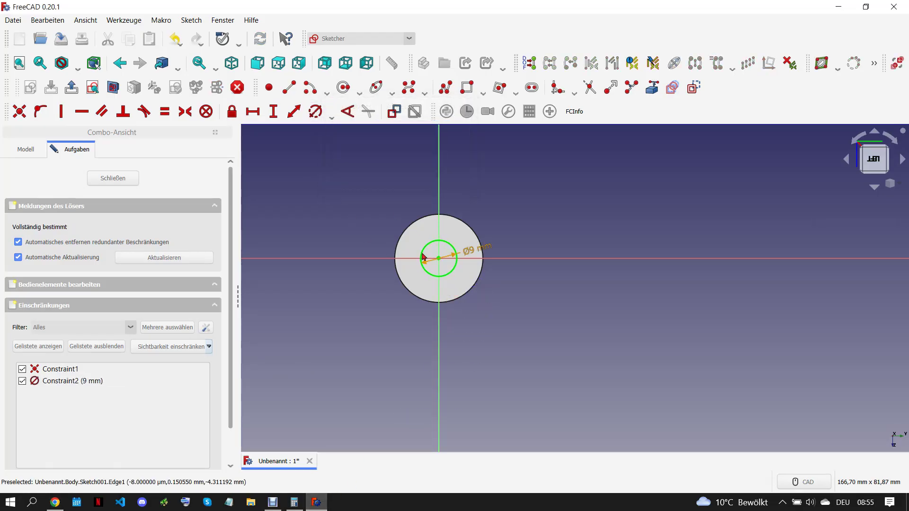
click(127, 184)
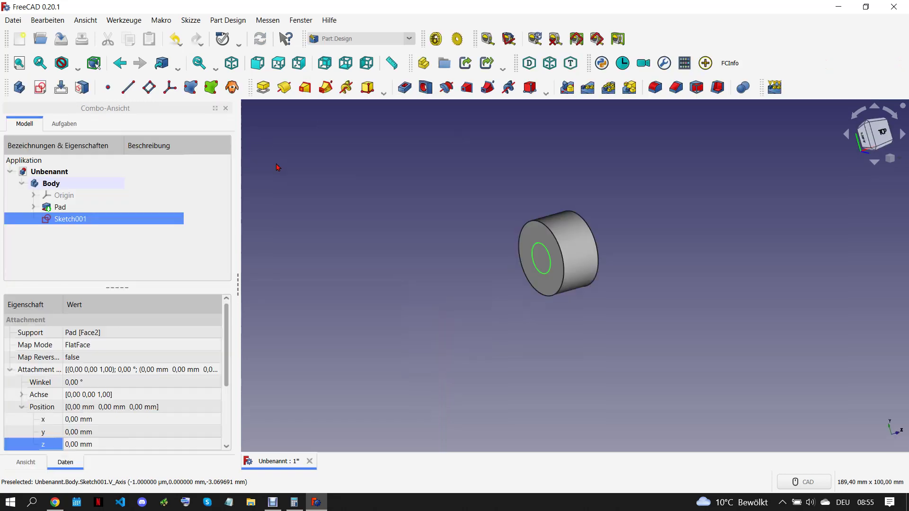
Pocket the 9 mm circle 6 mm deep into the cylinder
click(405, 87)
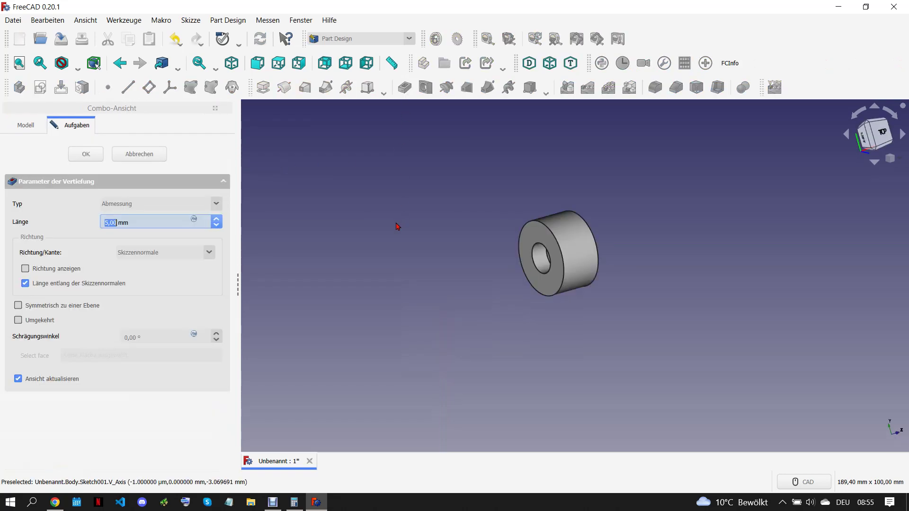
key(Return)
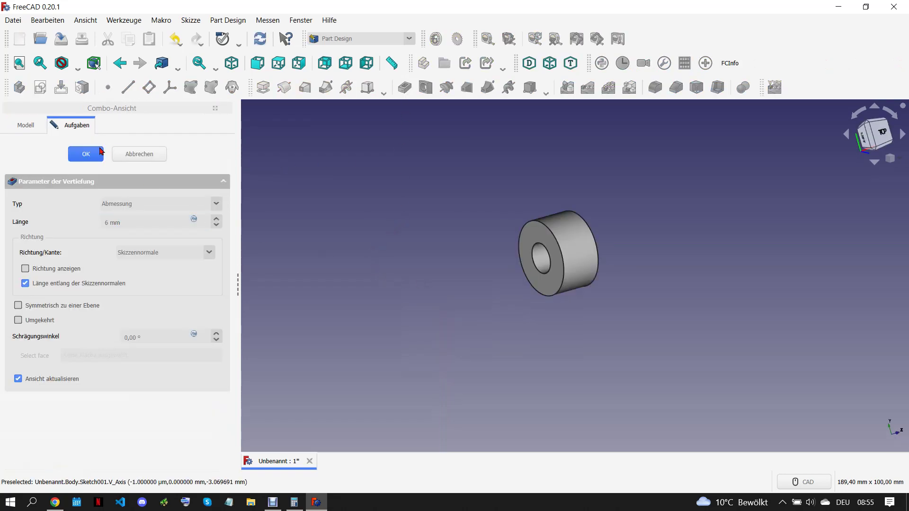
click(598, 258)
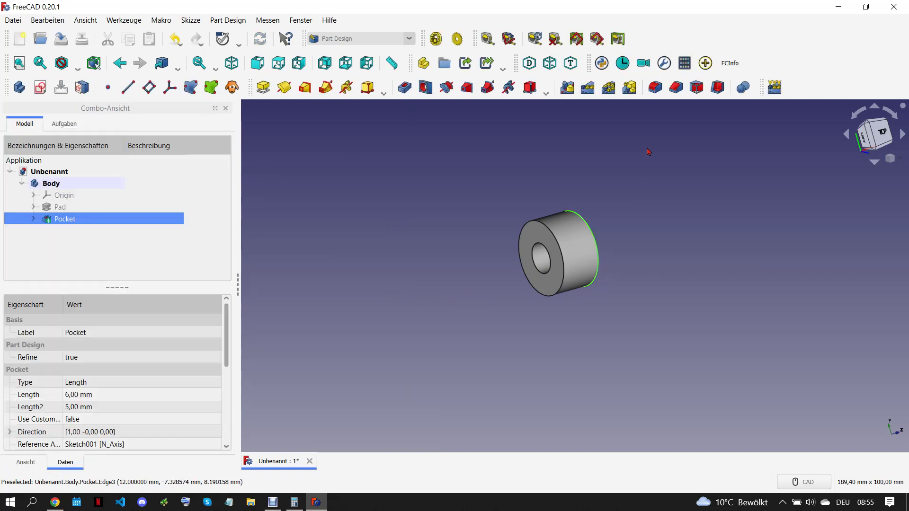
Chamfer the cylinder's outer rear edge by 3 mm
click(677, 87)
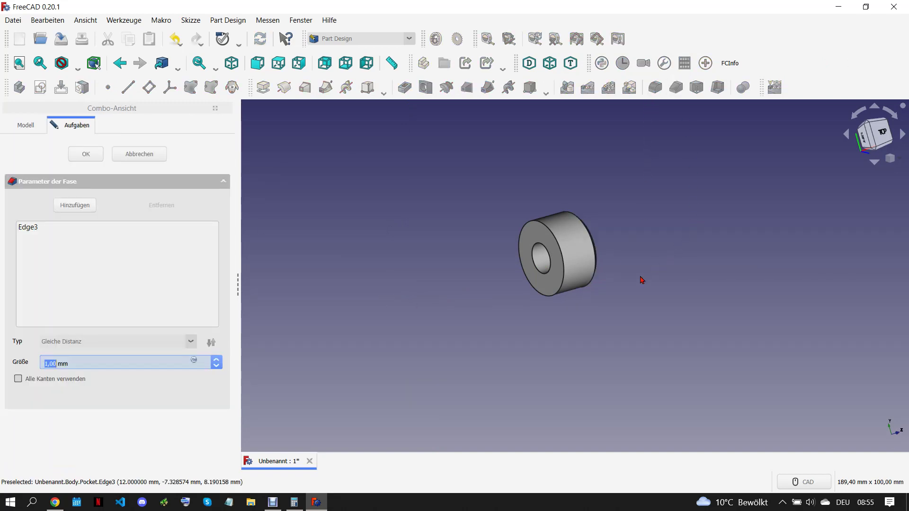
text(3)
mouse_move(568, 342)
middle_down()
mouse_move(416, 320)
mouse_move(592, 355)
mouse_move(699, 348)
middle_up()
click(86, 154)
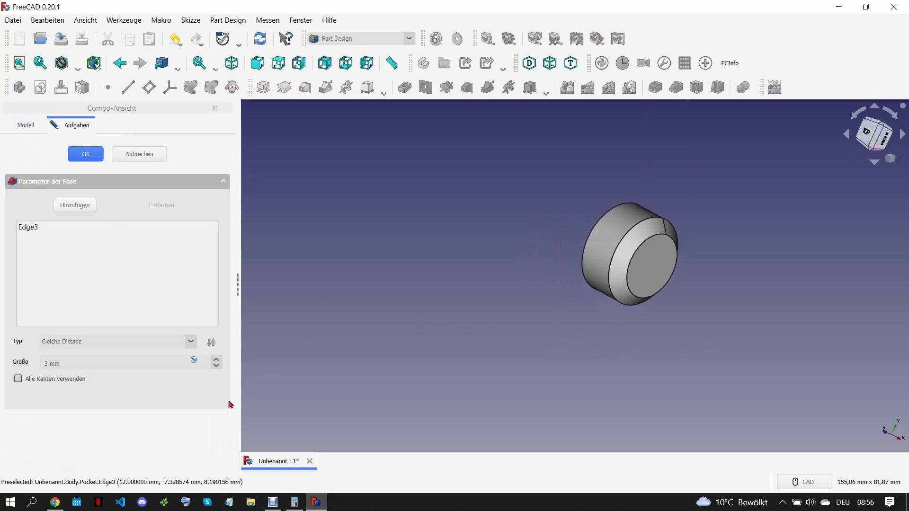
click(55, 502)
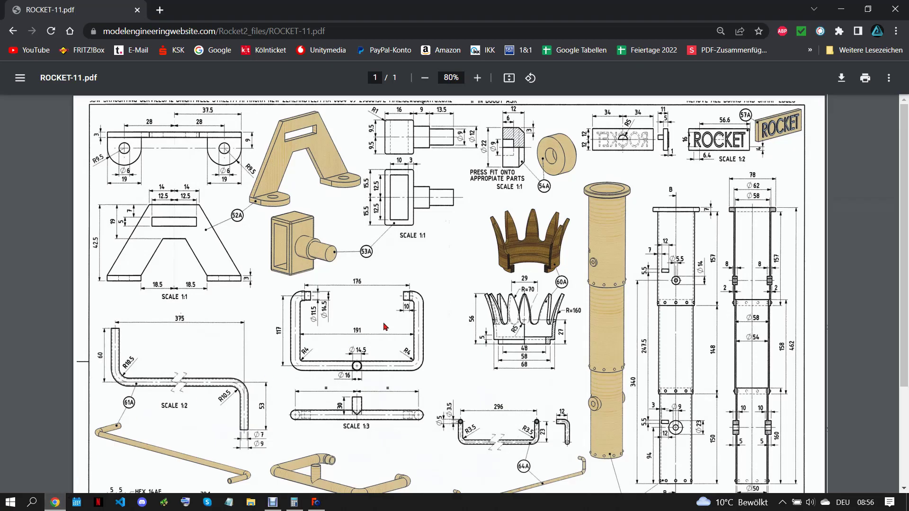
click(316, 502)
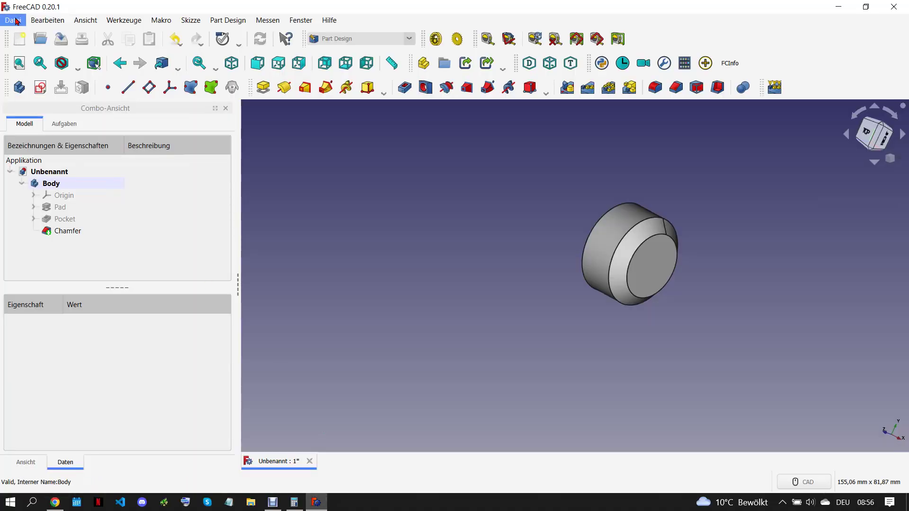
Save the bushing as 54.A, close it, and return to the ROCKET-11.pdf drawing
click(14, 19)
click(55, 114)
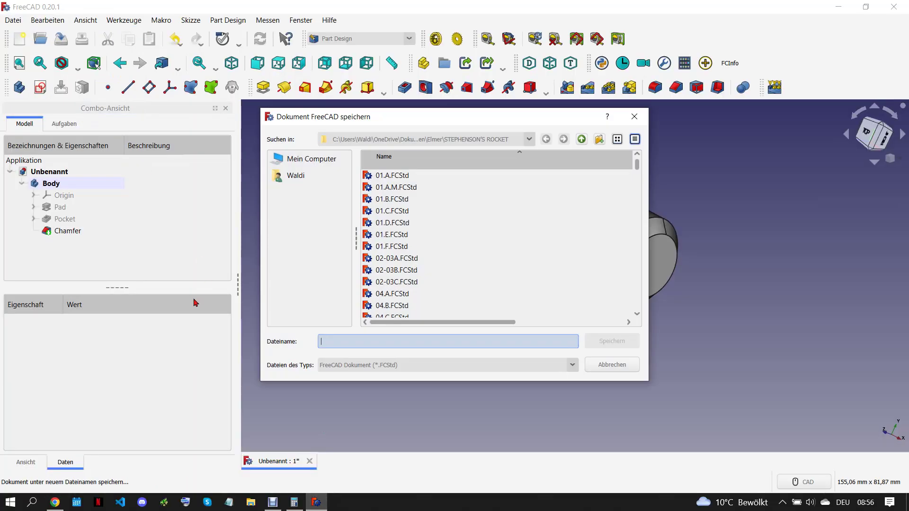
text(54.A)
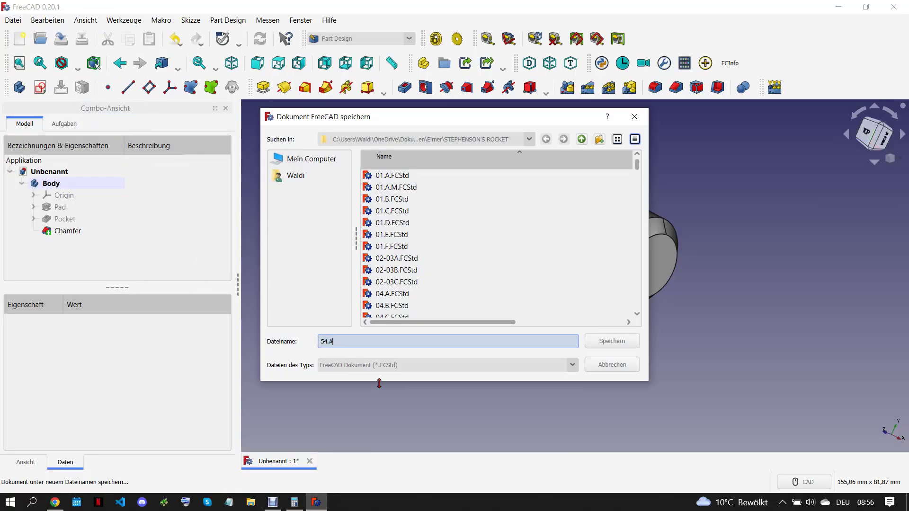
click(612, 341)
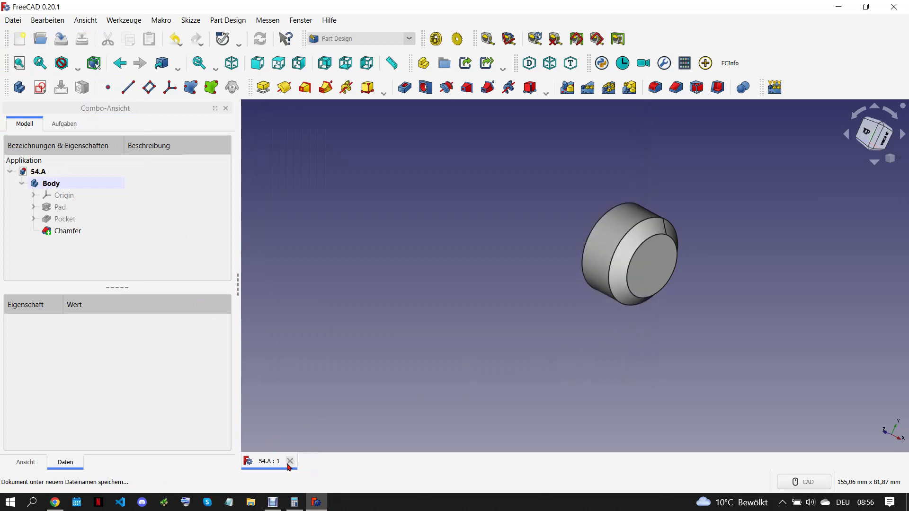
click(289, 465)
click(55, 502)
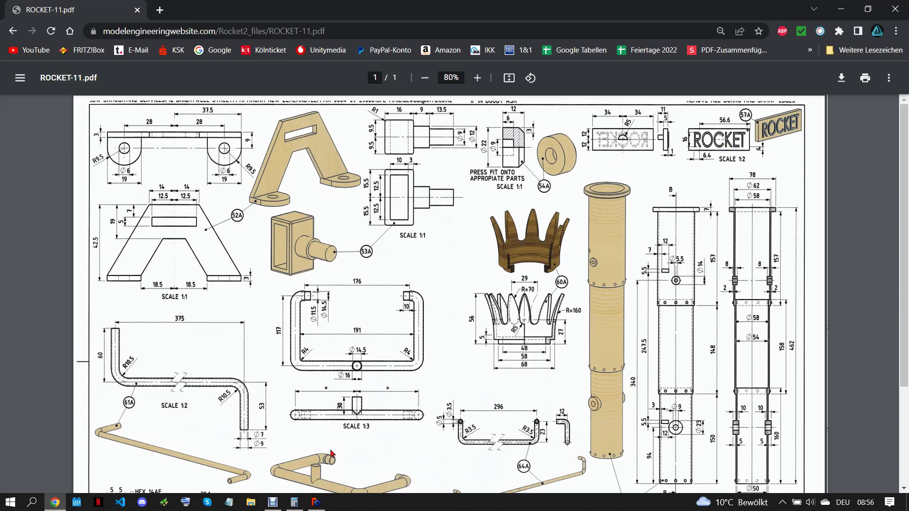
Bring the FreeCAD window to the front from the taskbar
click(315, 502)
Create a new document with a Body and a sketch on the XZ plane
click(20, 38)
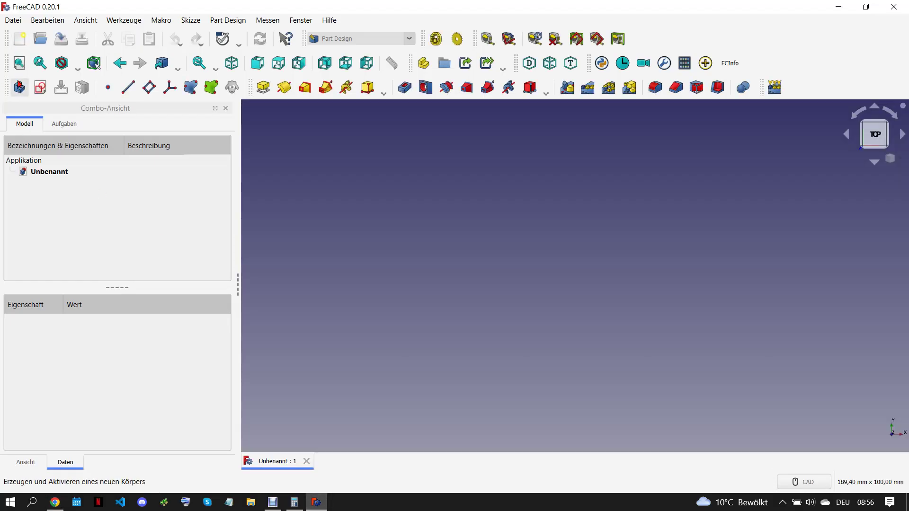
click(19, 87)
click(74, 218)
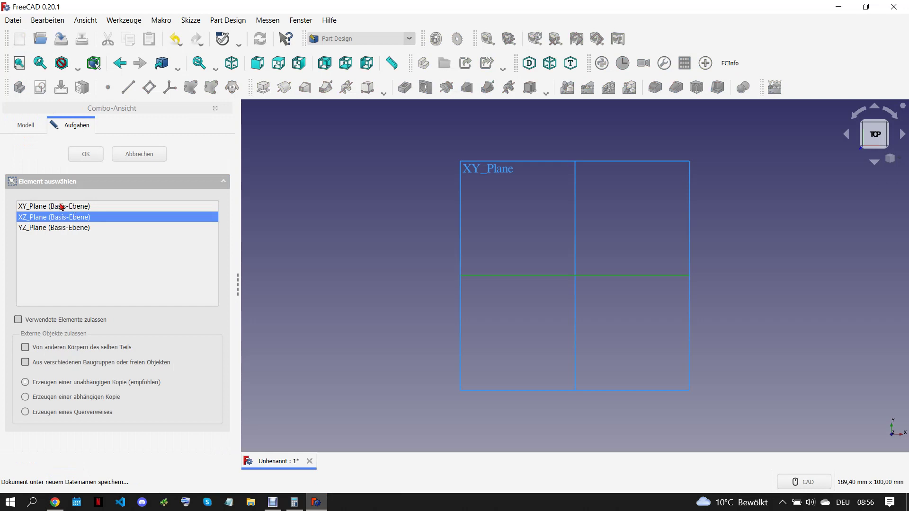
click(83, 160)
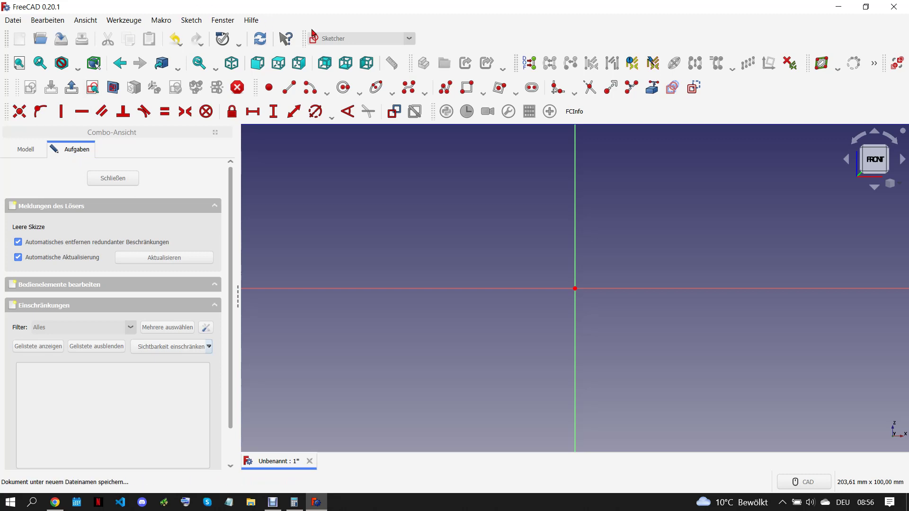
Draw a rectangle with its corners symmetric about the sketch origin
click(467, 89)
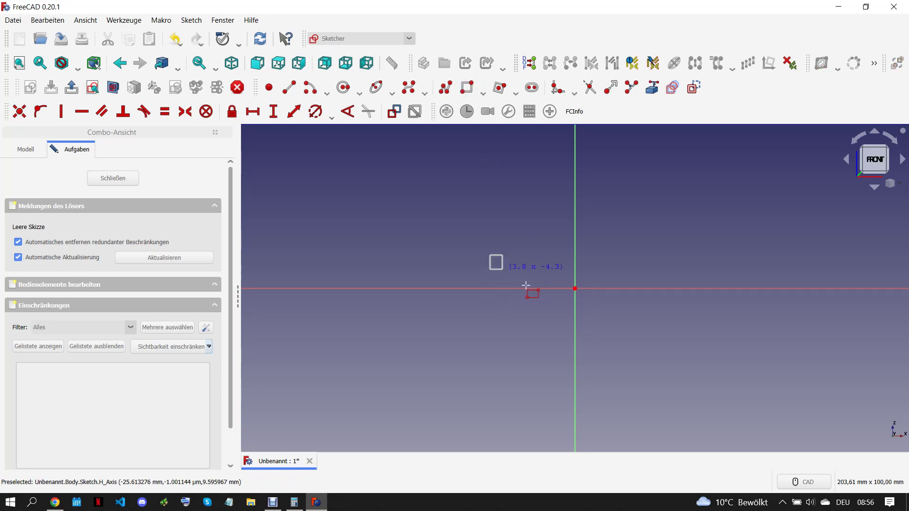
click(490, 255)
click(654, 335)
click(653, 254)
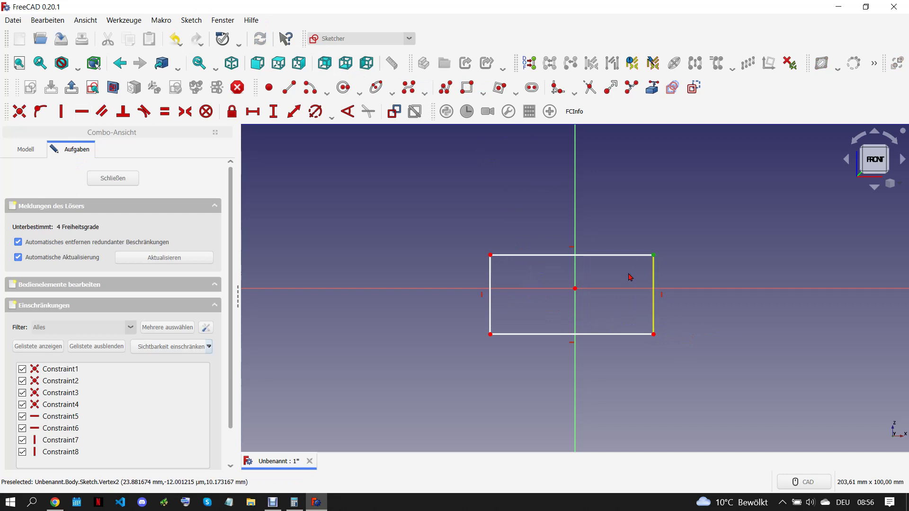
click(490, 334)
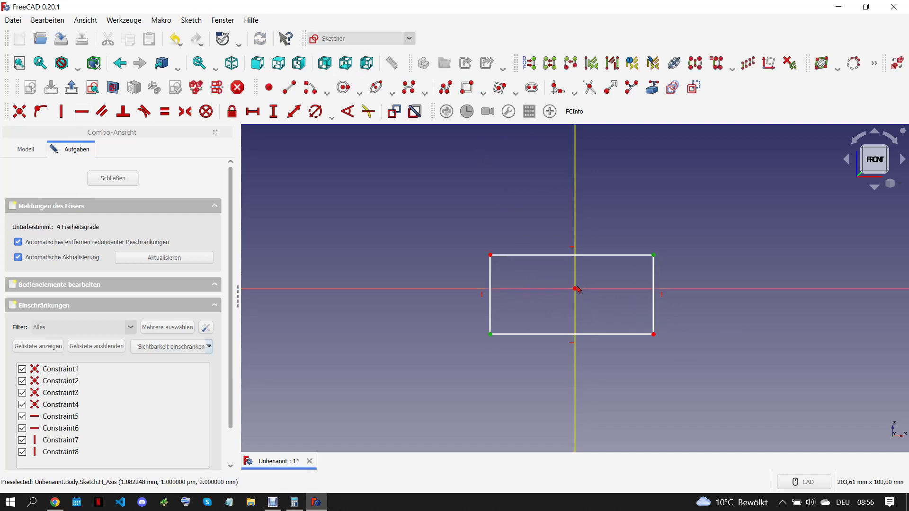
click(575, 289)
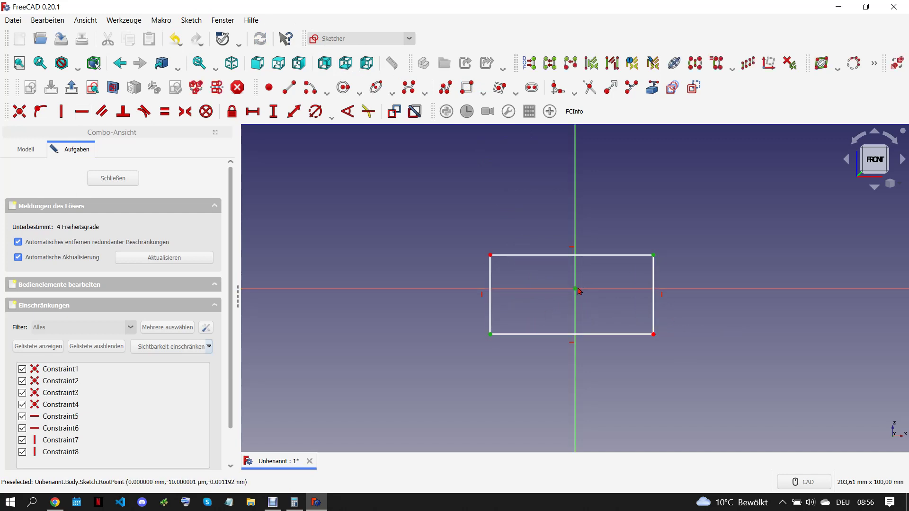
click(185, 112)
Constrain the rectangle to 34 mm wide and 12 mm tall, then close the sketch
scroll(528, 308, up, 3)
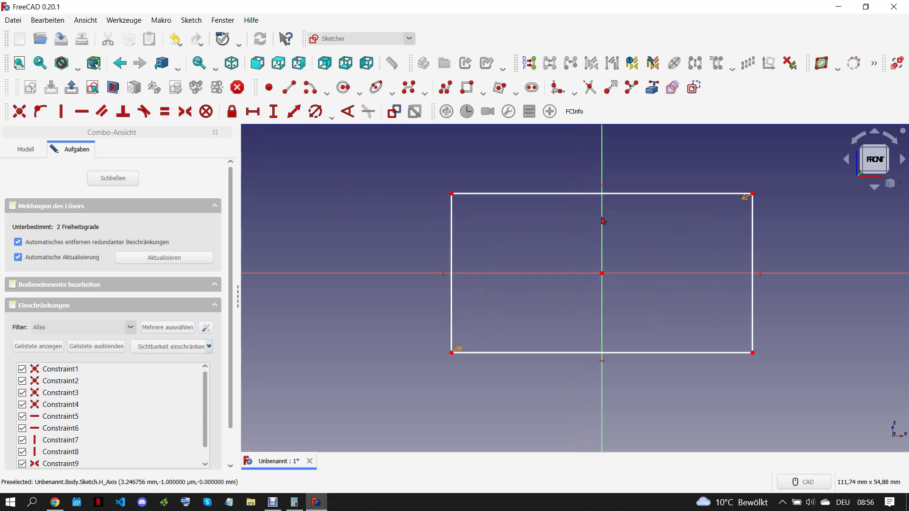
click(624, 198)
click(510, 168)
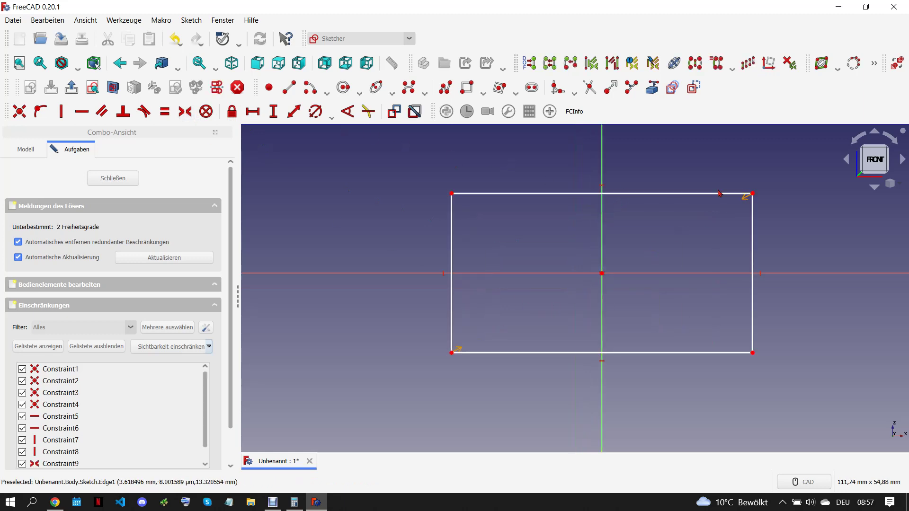
click(753, 194)
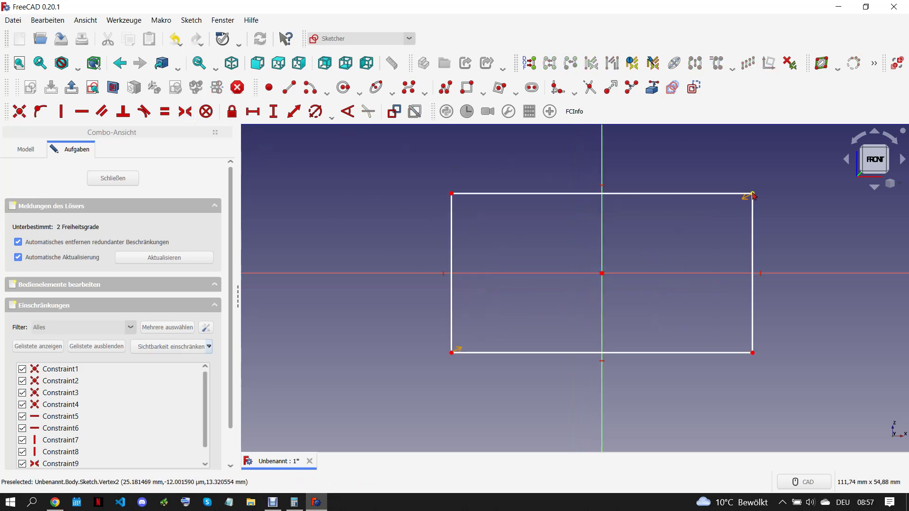
click(253, 112)
text(34)
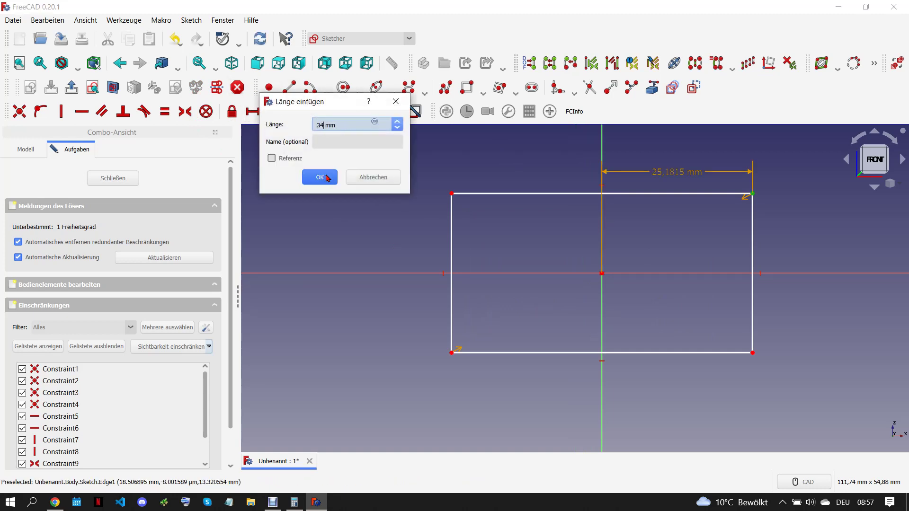
click(320, 177)
click(398, 203)
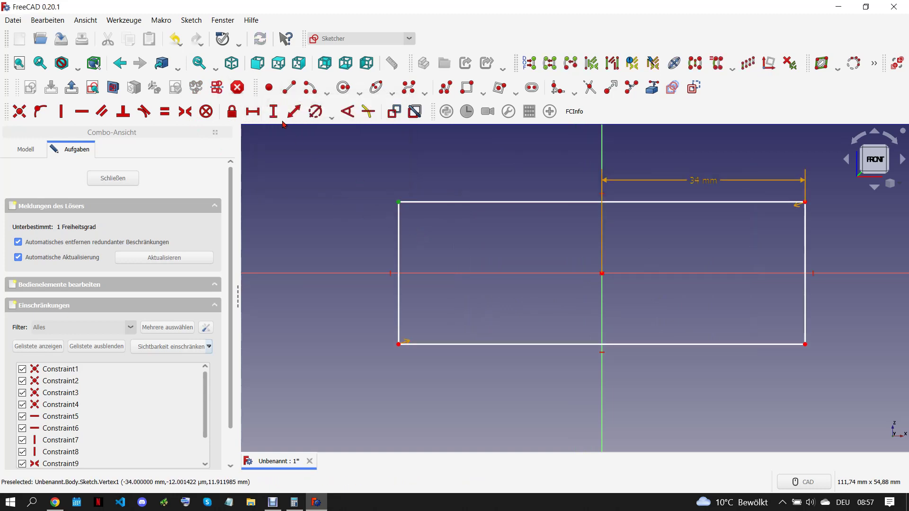
click(273, 112)
text(12)
click(340, 176)
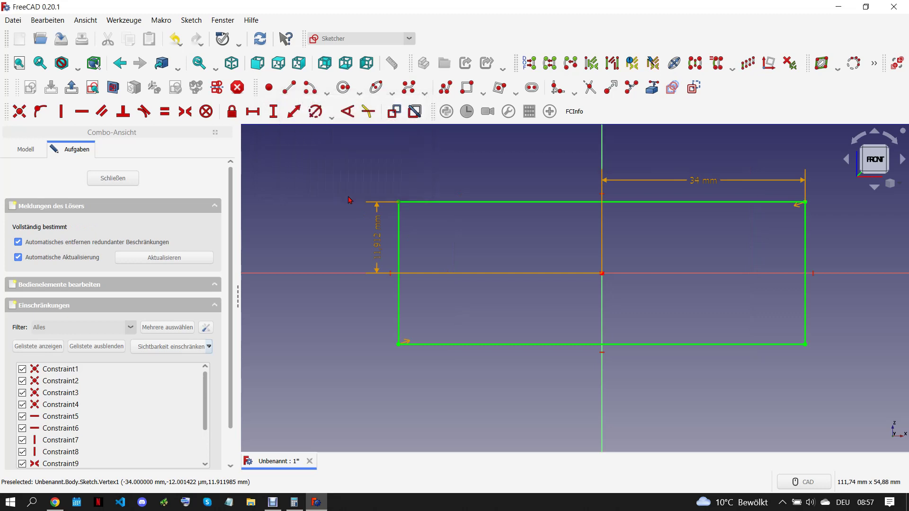
scroll(380, 256, down, 2)
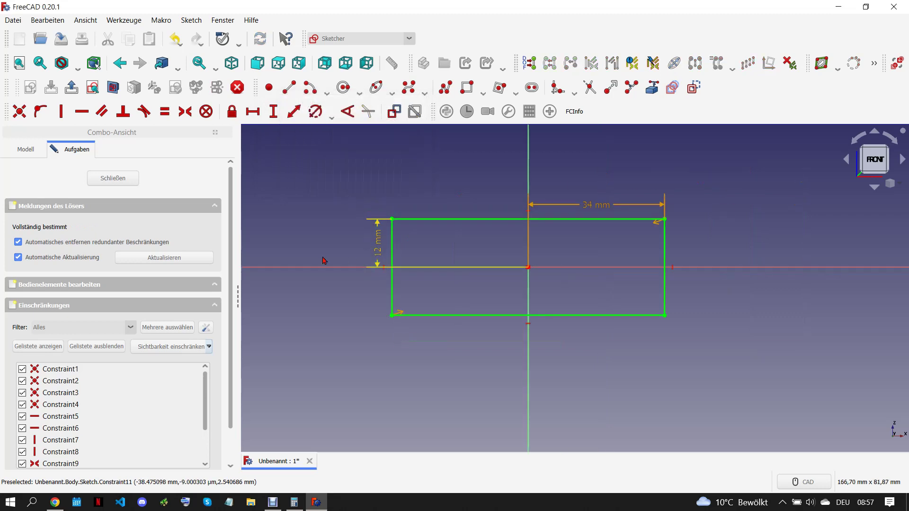
click(136, 188)
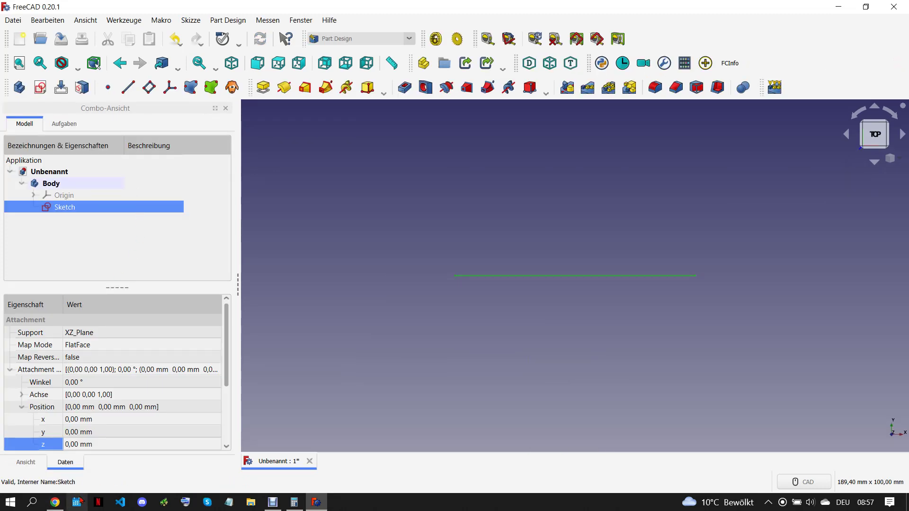
Delete the XZ sketch and start a new sketch on the XY plane
middle_drag(560, 308, 533, 298)
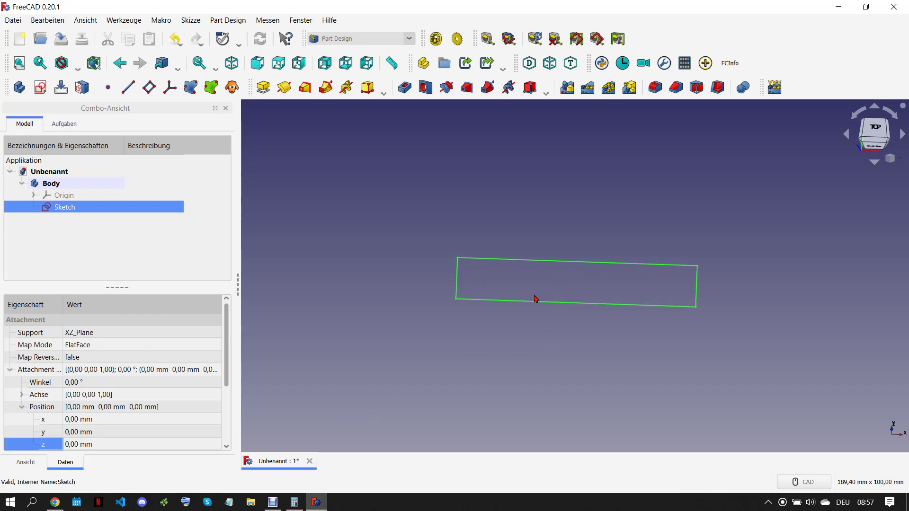
key(Delete)
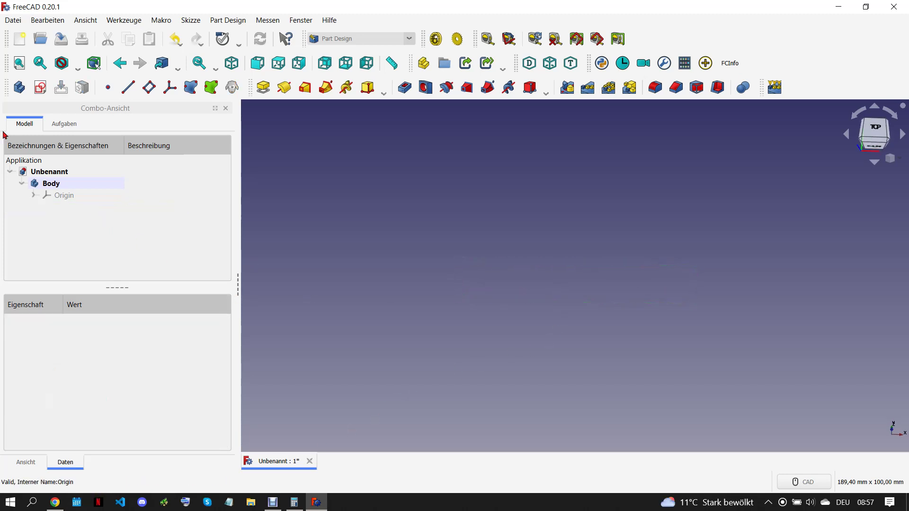
click(40, 87)
click(76, 207)
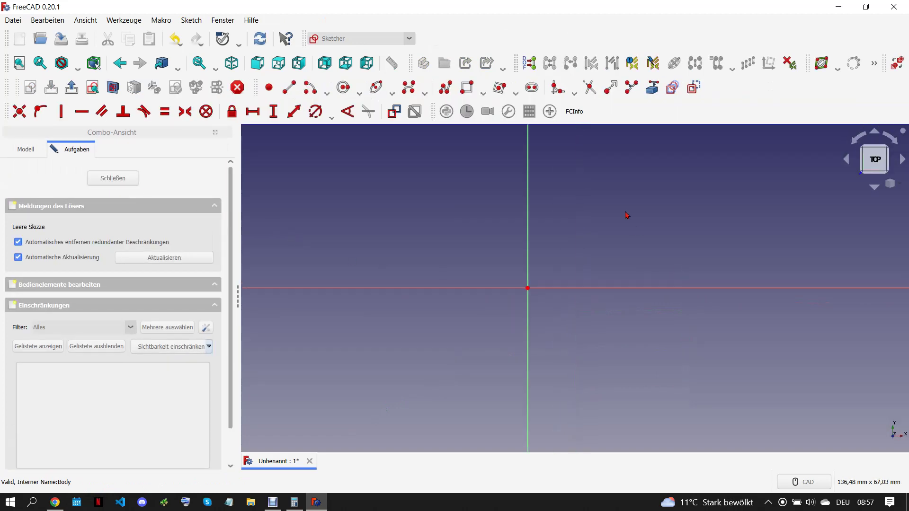
Draw a rectangle with its corners symmetric about the sketch origin
click(467, 87)
click(415, 238)
click(625, 353)
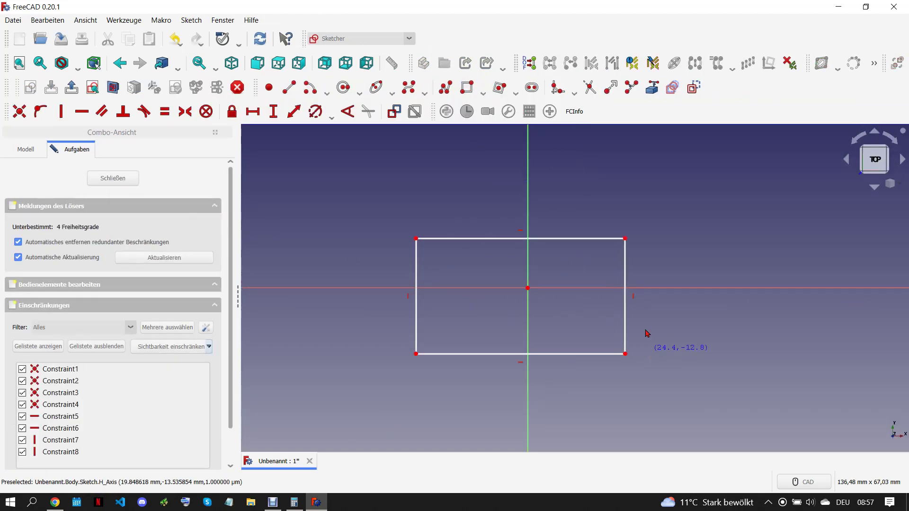
click(416, 353)
click(528, 288)
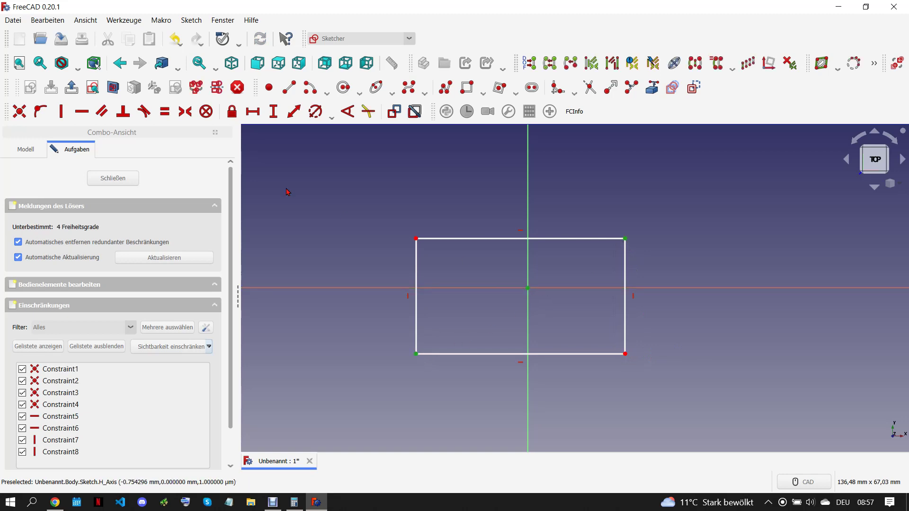
click(186, 111)
Constrain the rectangle to 34 mm wide, fully constrain its height, and close the sketch
click(635, 225)
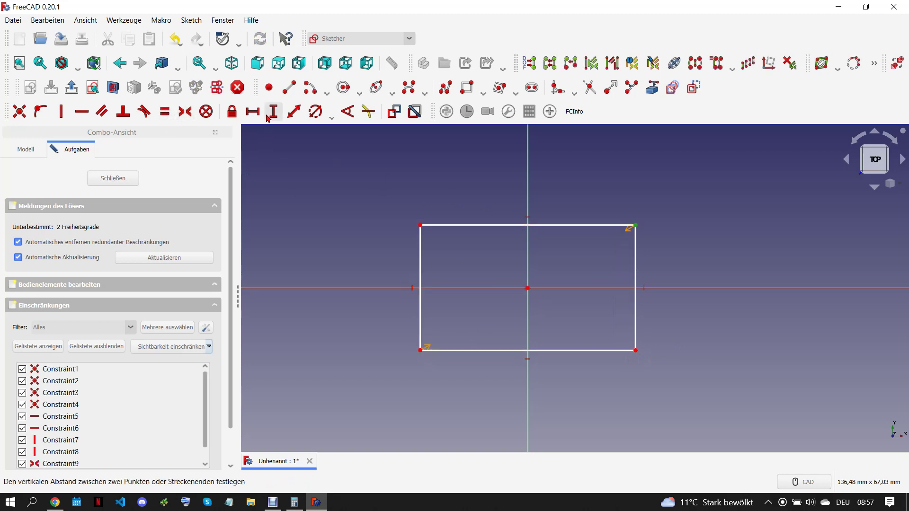
click(252, 111)
text(34)
click(318, 180)
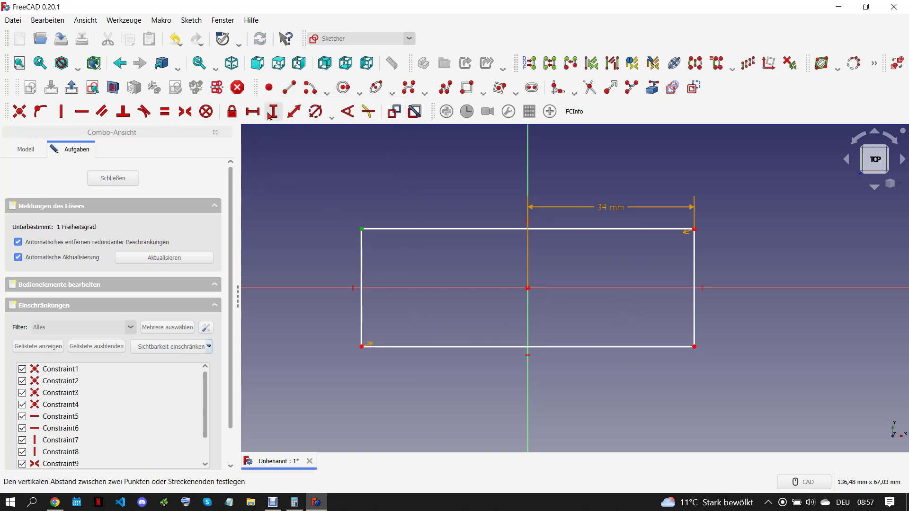
click(273, 111)
click(332, 179)
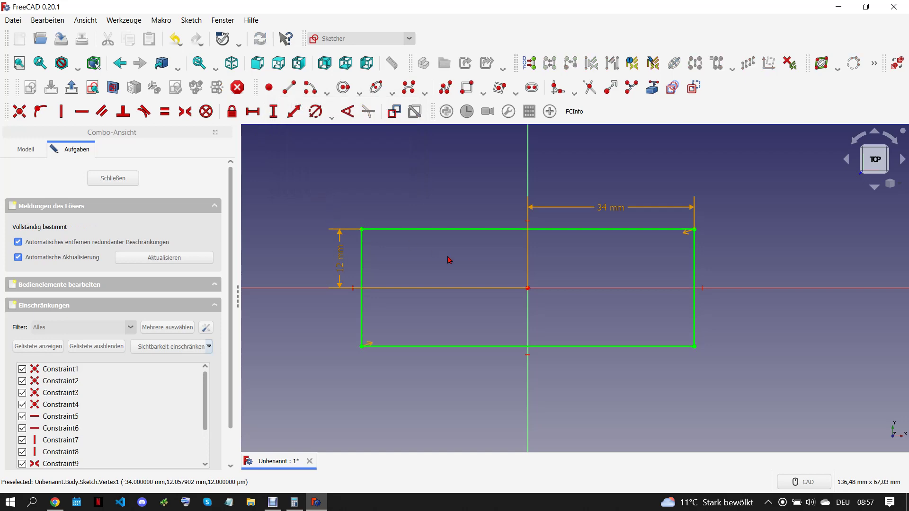
scroll(440, 284, up, 2)
scroll(430, 303, down, 1)
click(105, 186)
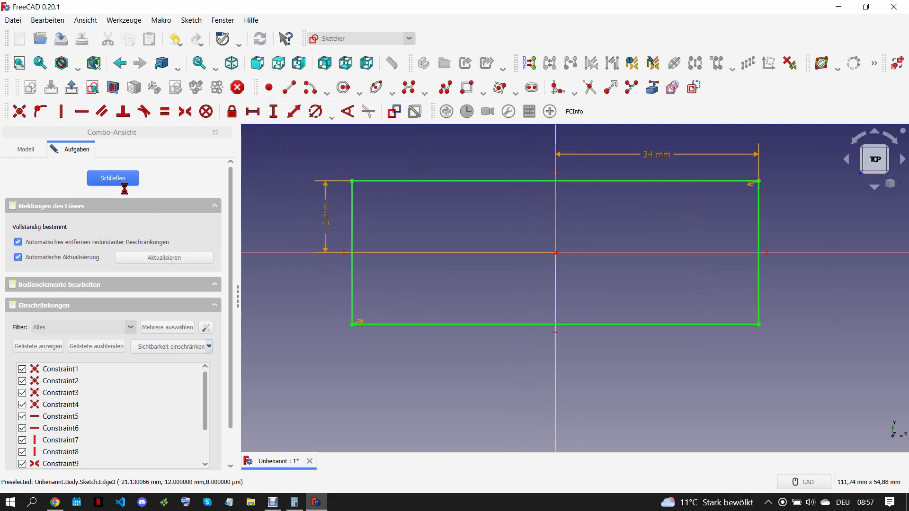
Pad the rectangle 5 mm in the reversed direction
mouse_move(392, 274)
middle_down()
mouse_move(471, 294)
mouse_move(456, 296)
middle_up()
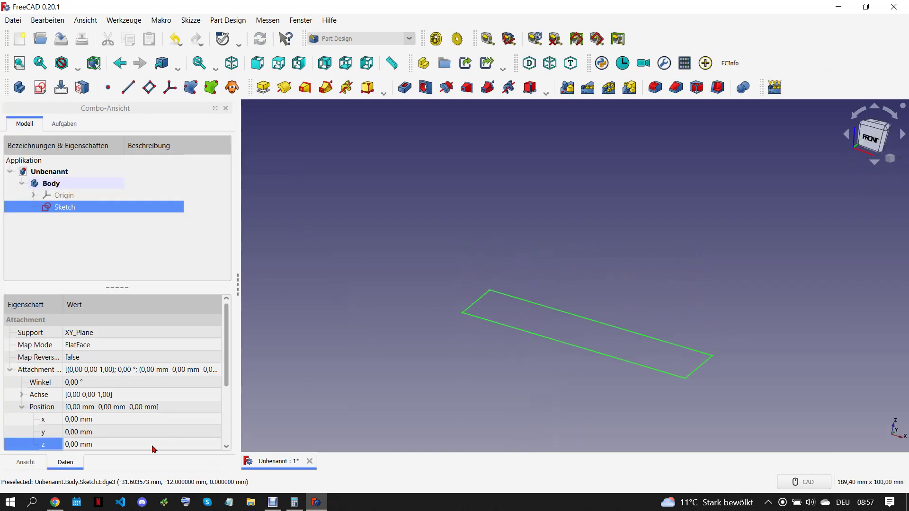
click(55, 501)
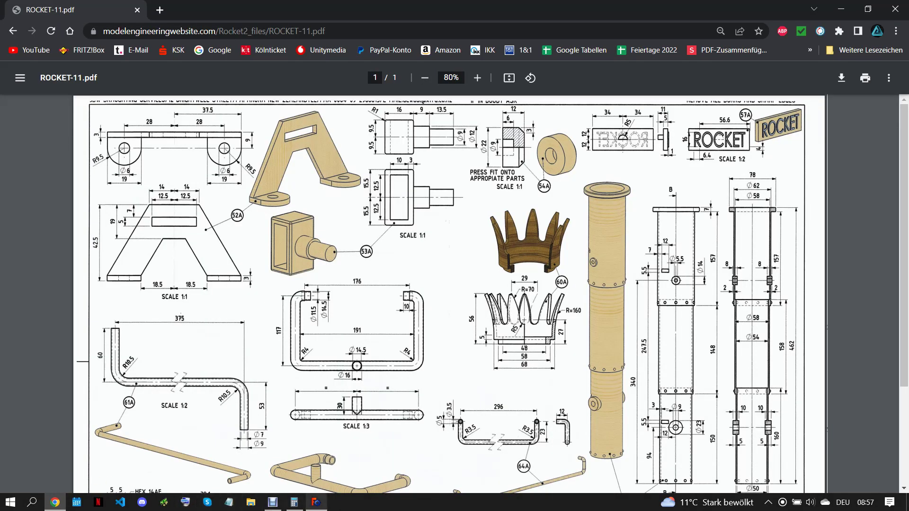
click(316, 502)
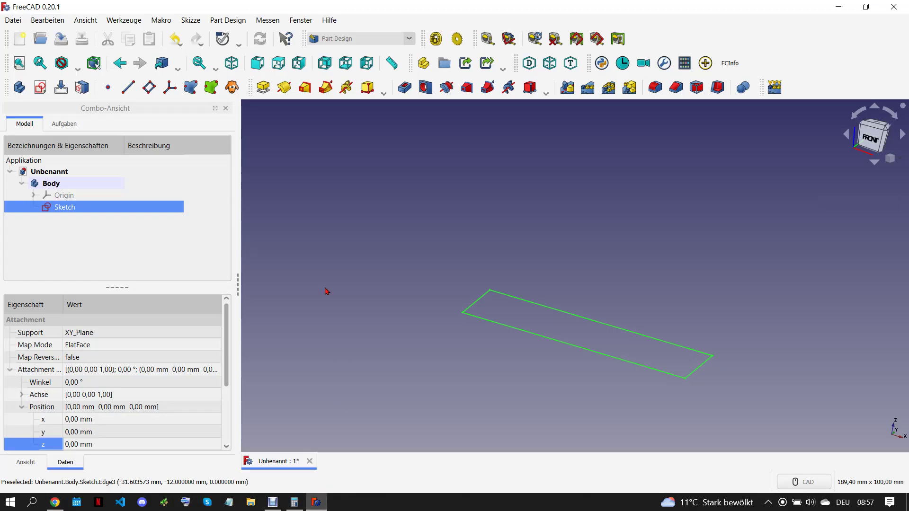
click(263, 87)
text(5)
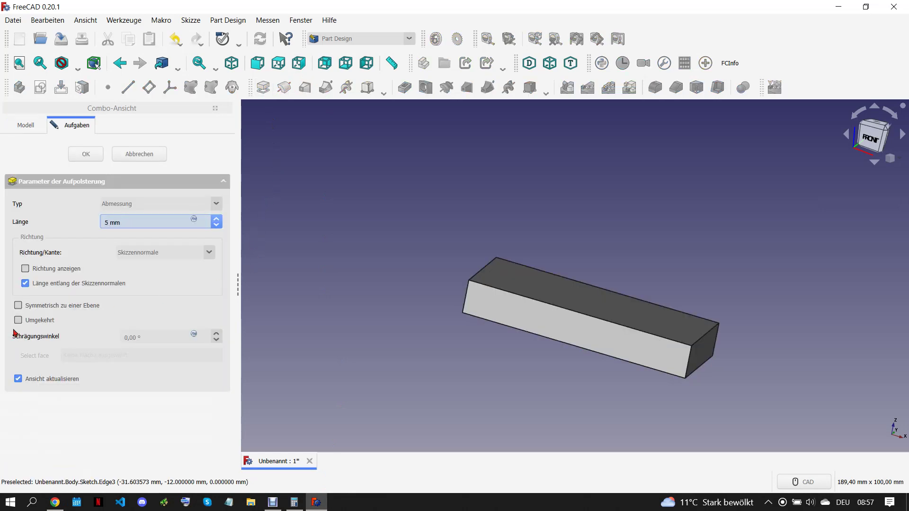
click(18, 320)
click(86, 156)
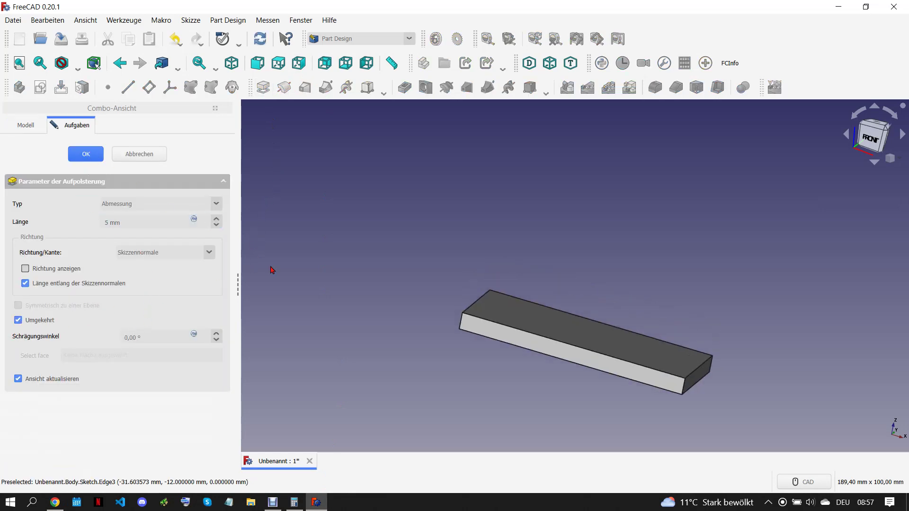
Select the pad's bottom face and start a new sketch on it
middle_drag(467, 369, 531, 347)
click(506, 395)
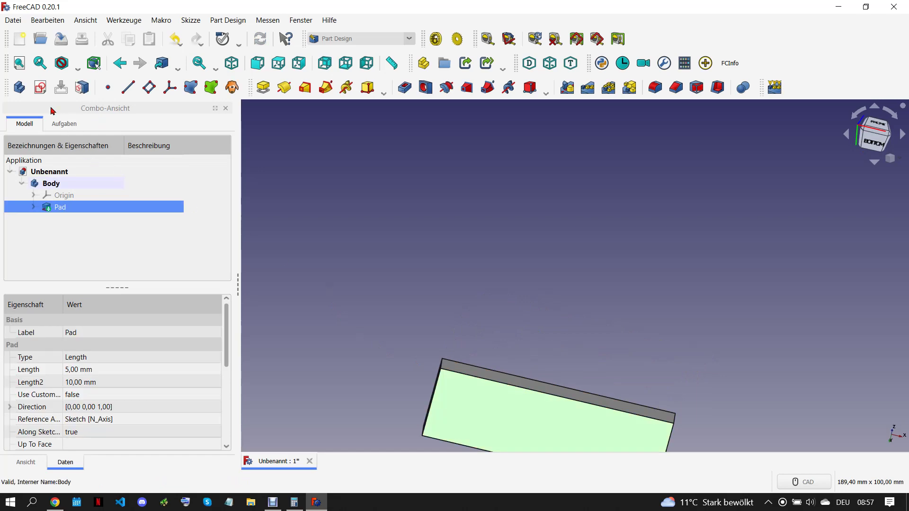
click(40, 87)
Draw a semicircle centred on the origin, closed by a line along the horizontal axis
scroll(459, 291, up, 4)
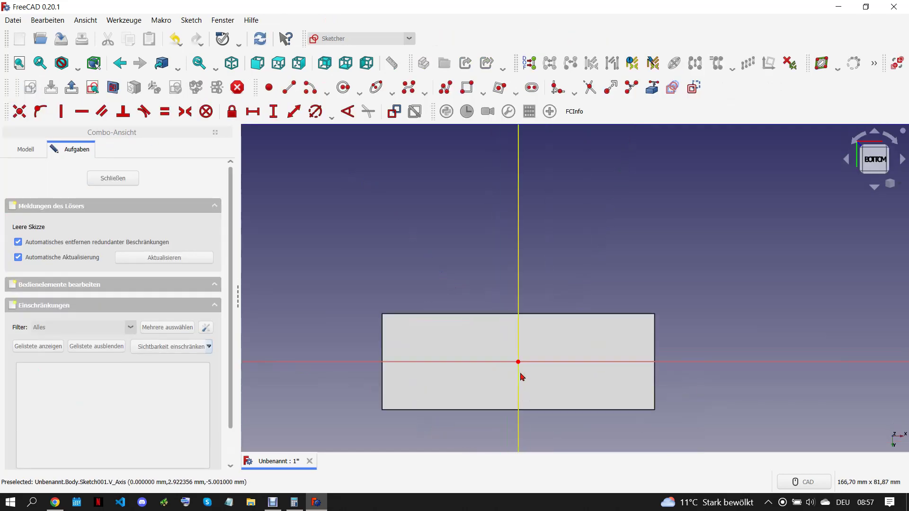
scroll(537, 338, up, 3)
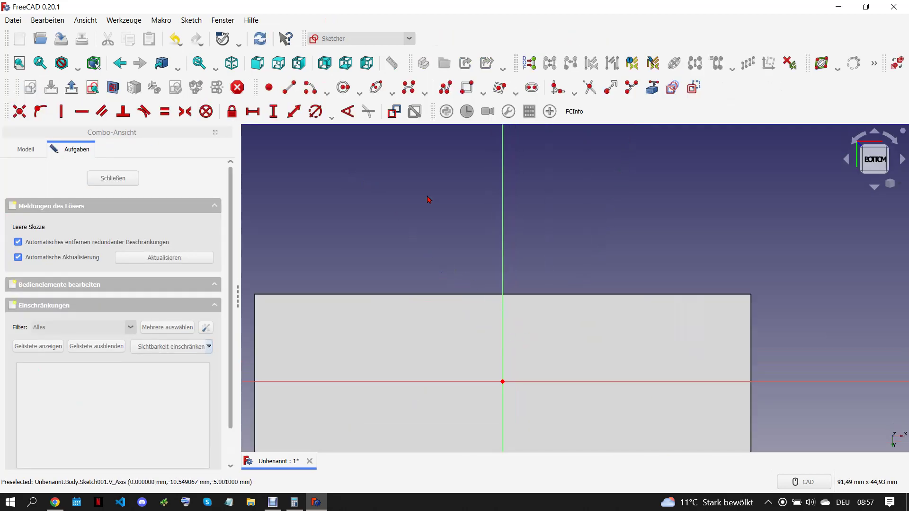
click(311, 87)
click(503, 382)
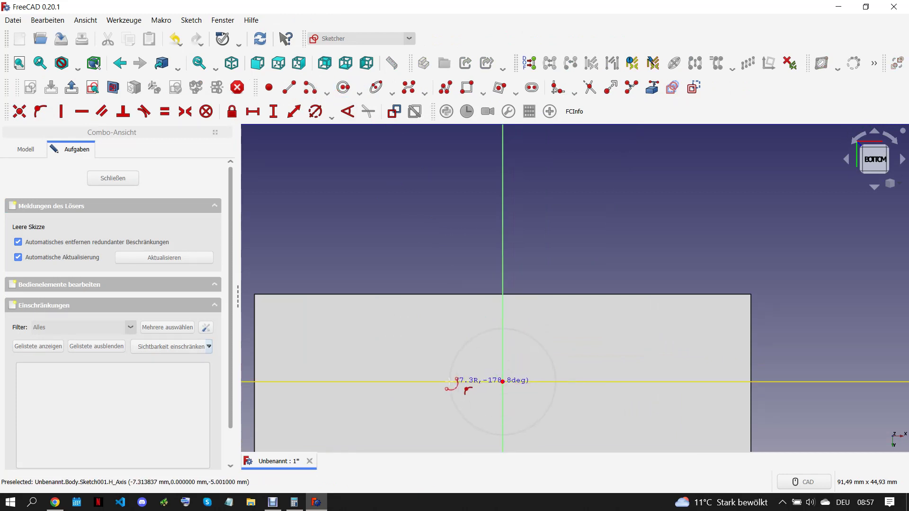
click(555, 382)
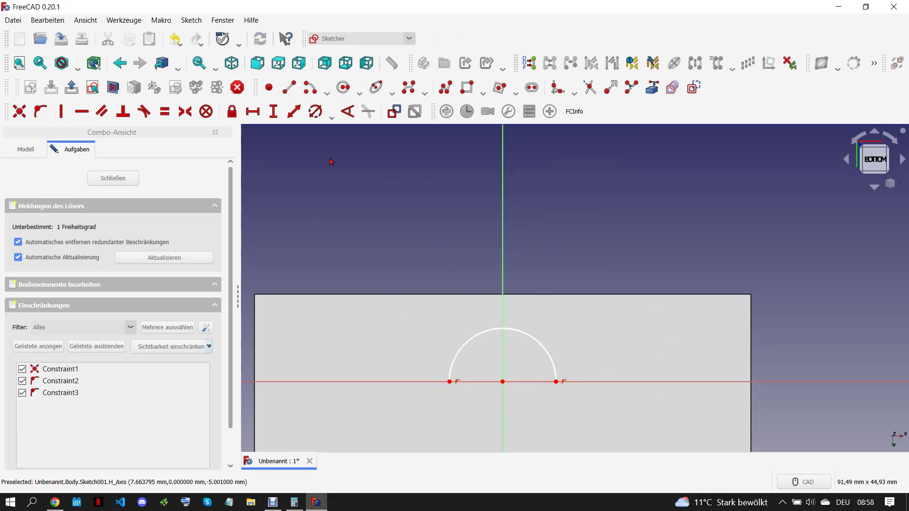
click(289, 88)
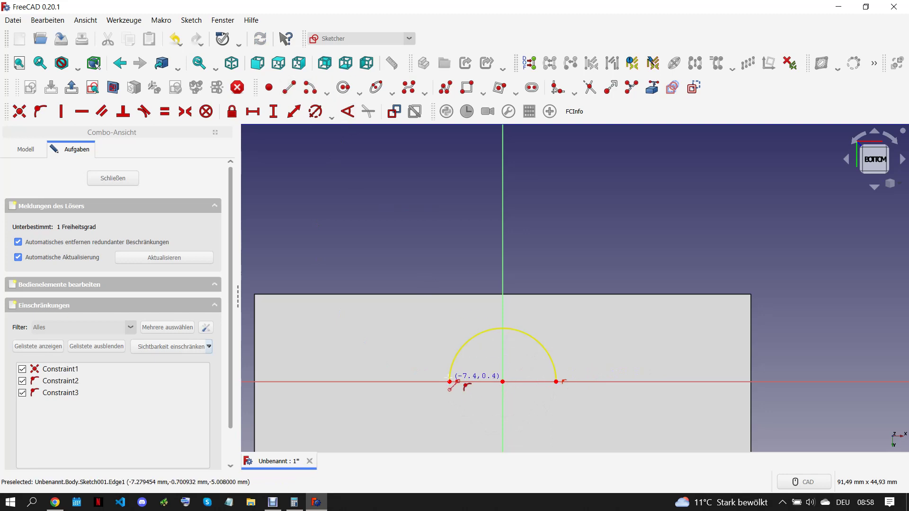
click(449, 382)
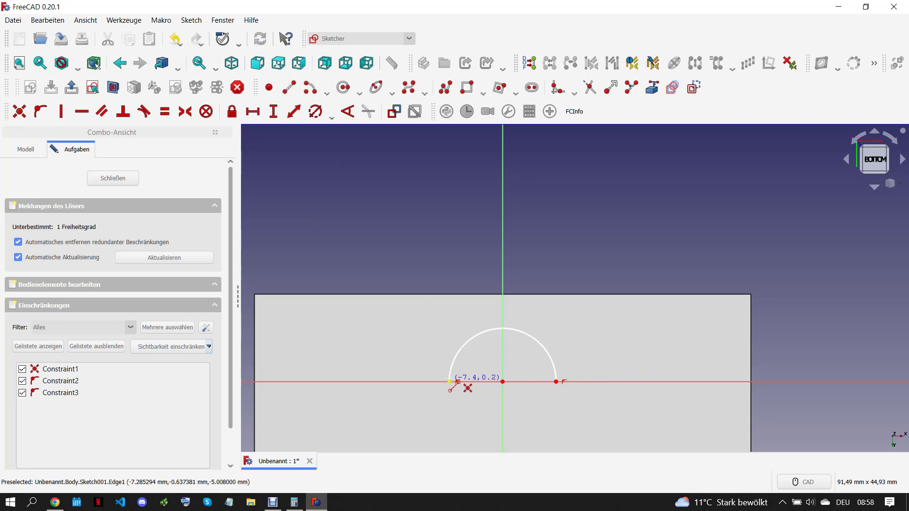
click(556, 382)
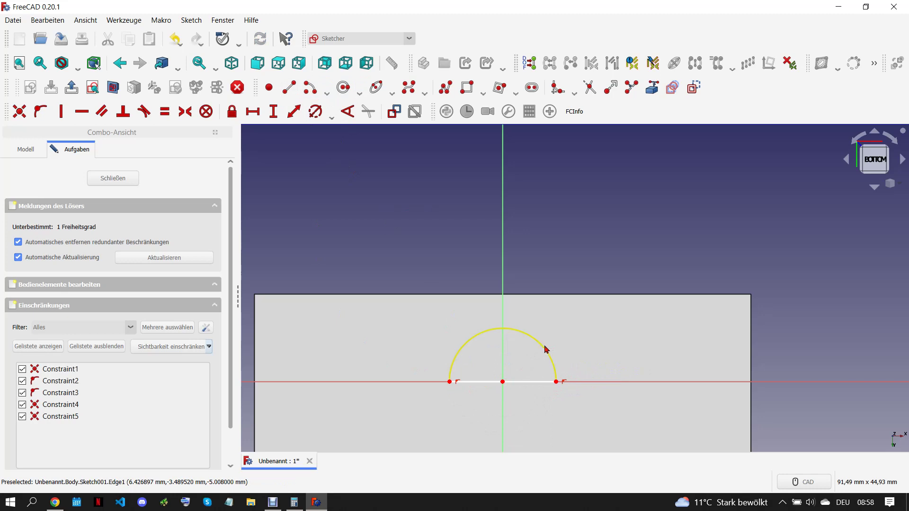
Give the arc a 5 mm radius, close the sketch, and start padding it
click(545, 350)
click(315, 112)
text(5)
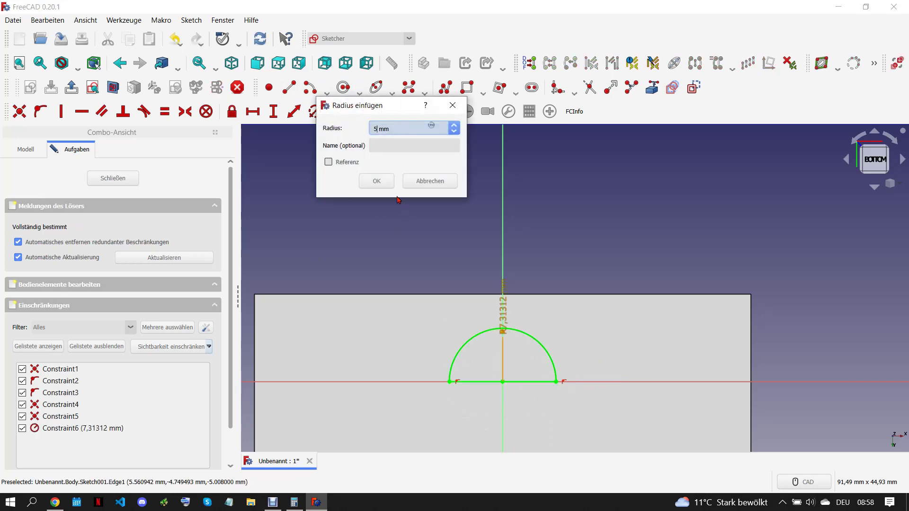
click(377, 181)
click(137, 182)
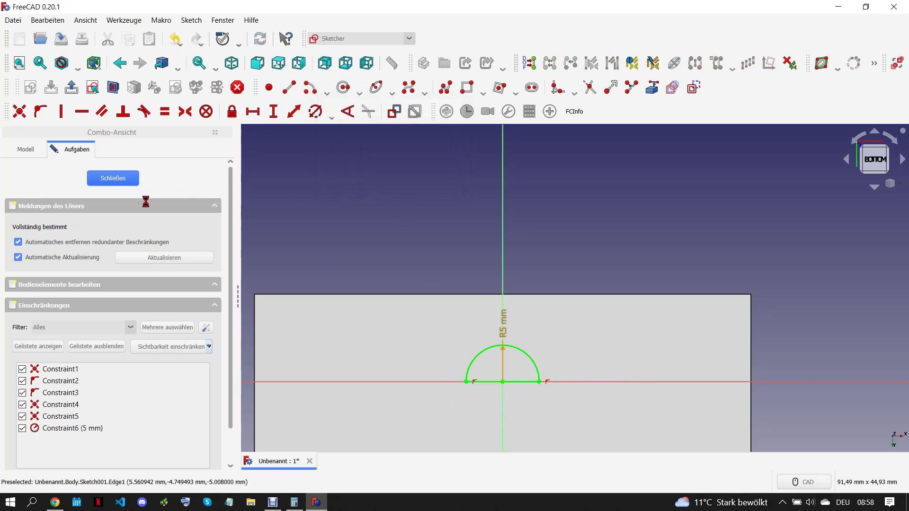
click(57, 501)
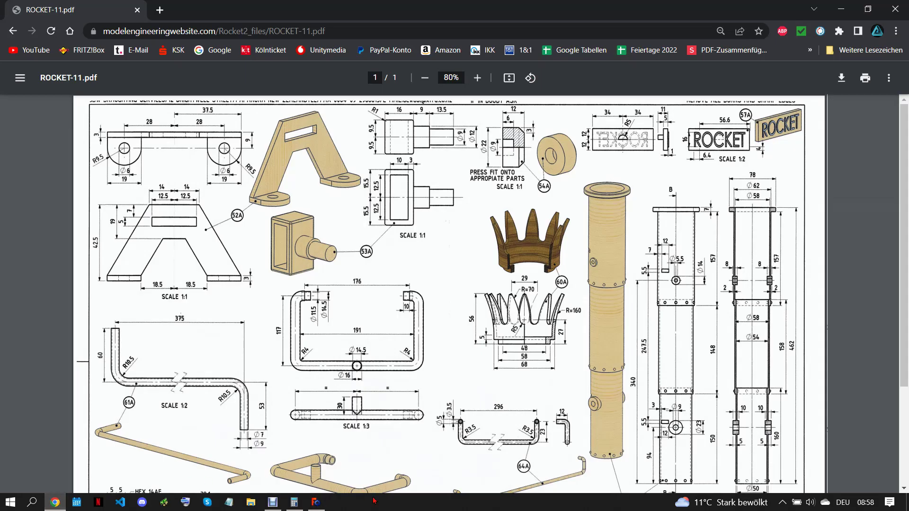
click(316, 502)
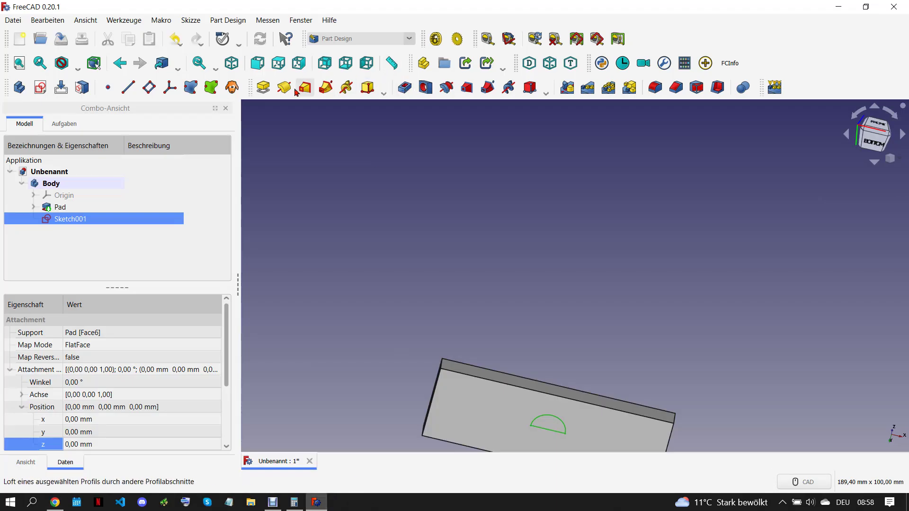
click(264, 91)
Accept the pad at 6 mm length and view the plate from the top
text(6)
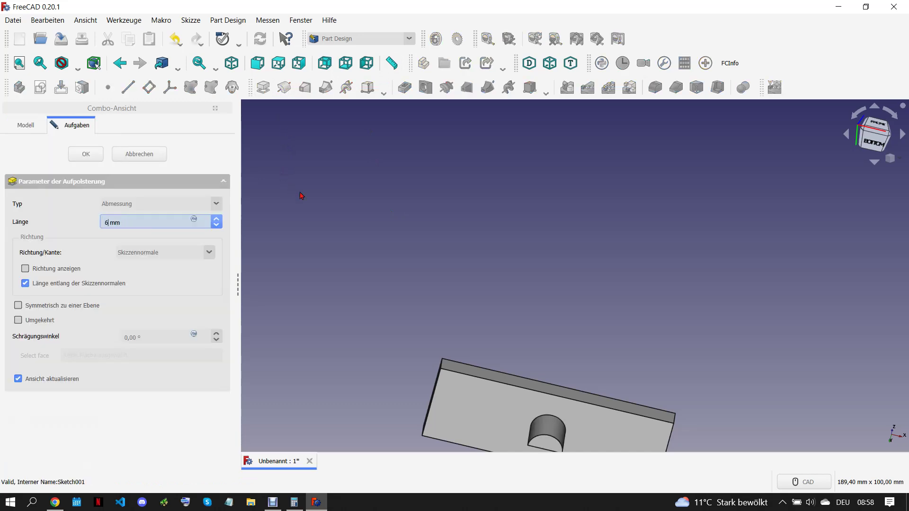
middle_drag(432, 270, 483, 374)
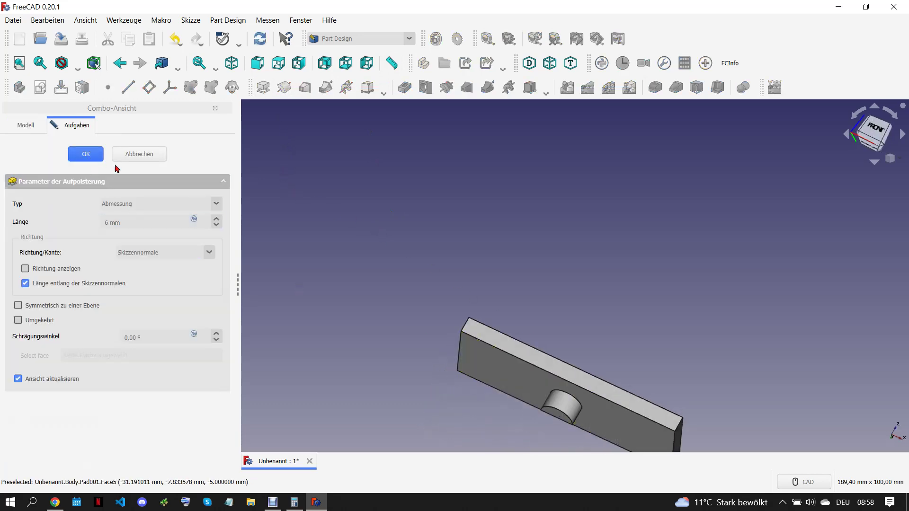
key(Return)
middle_drag(520, 349, 571, 395)
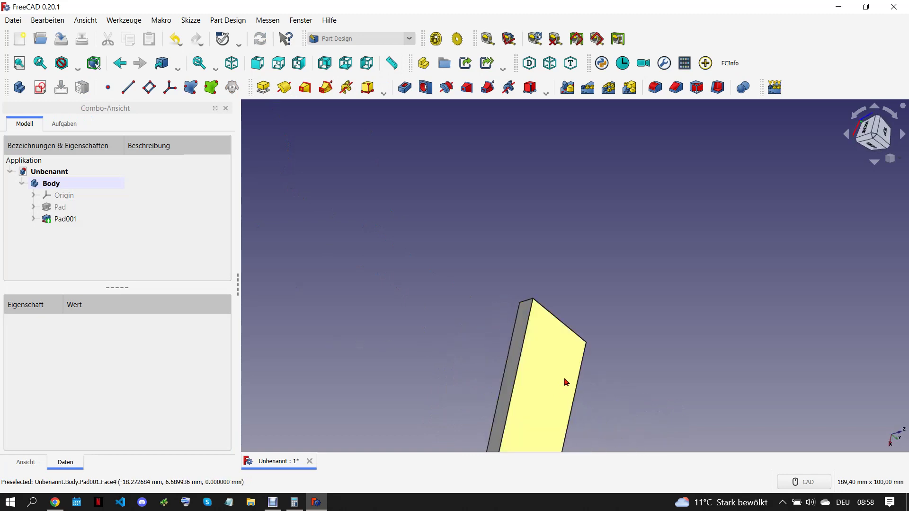
mouse_move(491, 374)
middle_down()
mouse_move(576, 428)
mouse_move(317, 285)
middle_up()
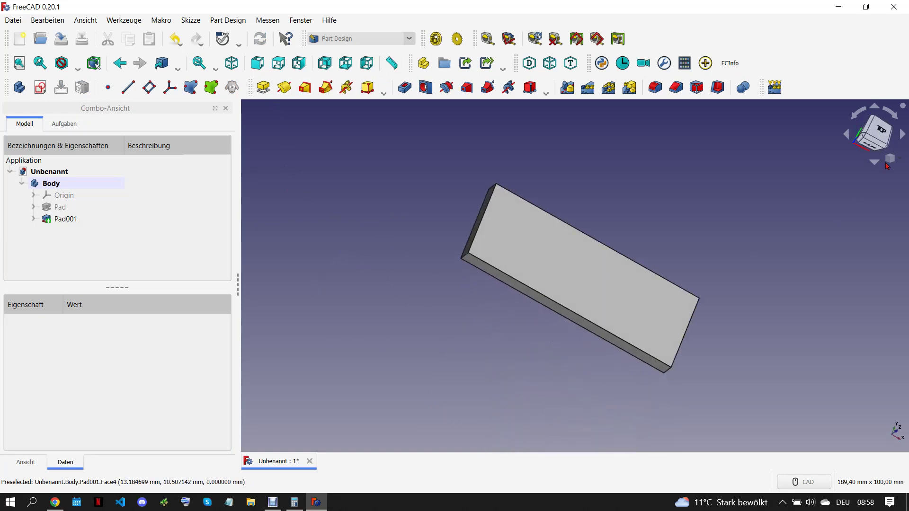
click(883, 131)
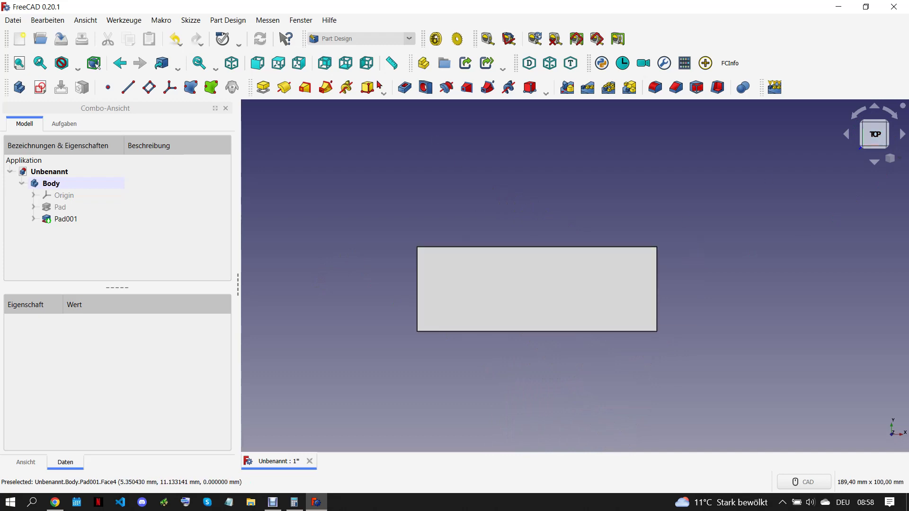
click(350, 39)
In the Draft workbench, create a ShapeString reading ROCKET
click(346, 71)
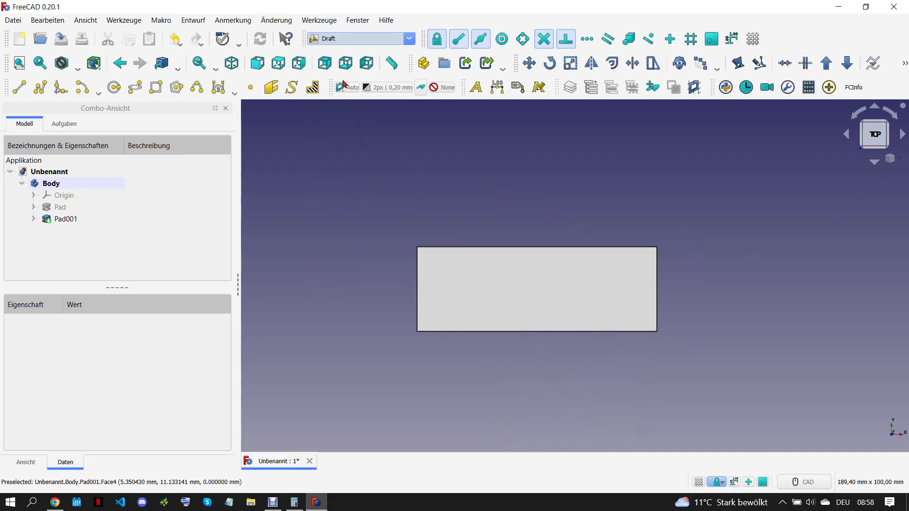
click(292, 87)
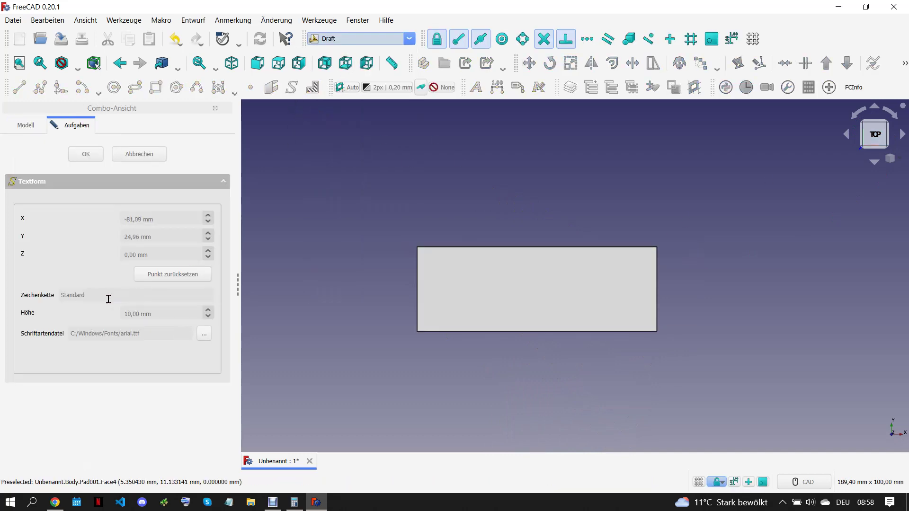
drag(100, 298, 45, 297)
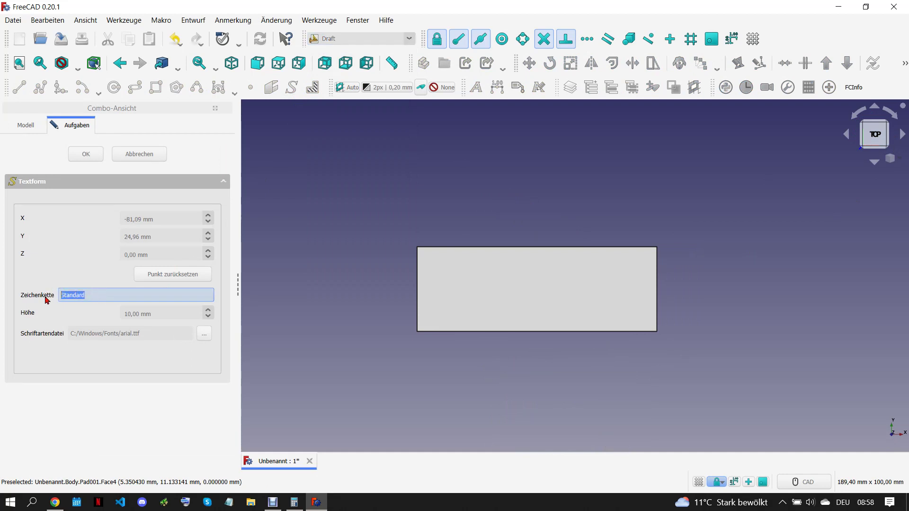
text(ROCKET)
click(86, 154)
Reset the ROCKET ShapeString's insertion point to the origin
scroll(296, 277, down, 1)
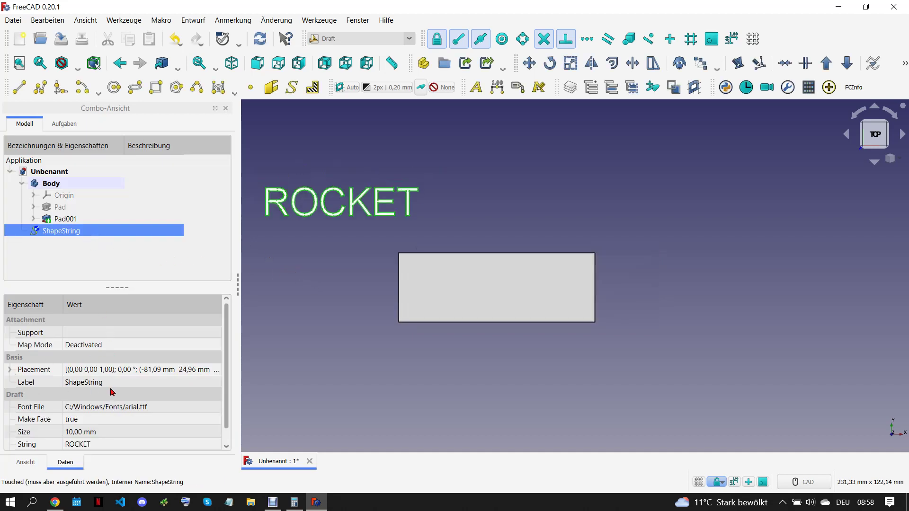
scroll(112, 392, down, 1)
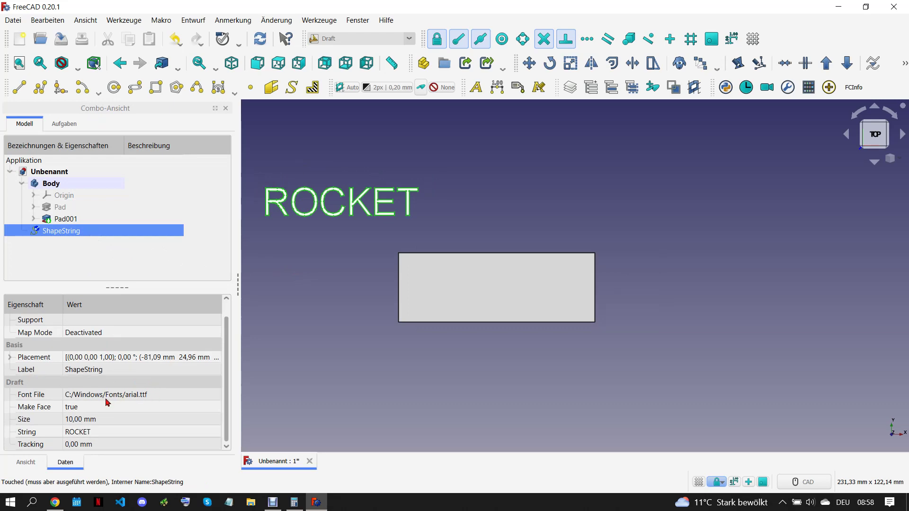
double_click(75, 232)
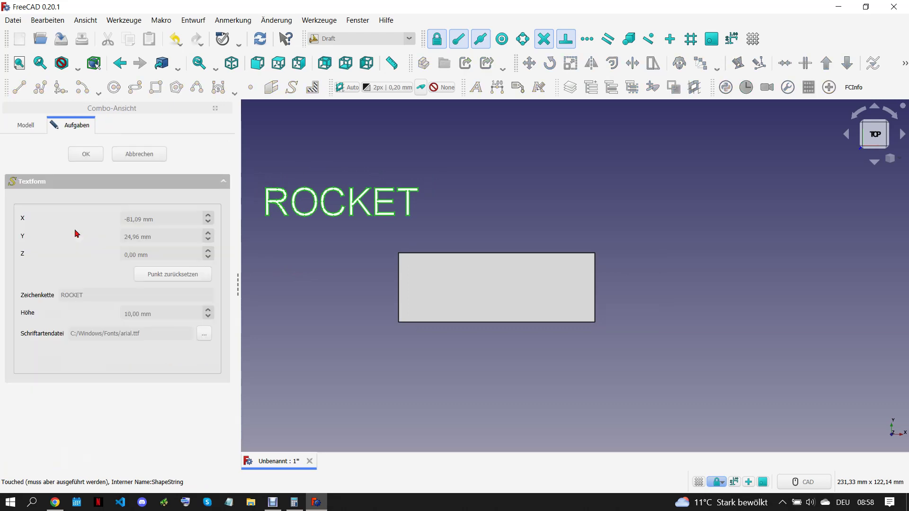
click(178, 274)
key(Return)
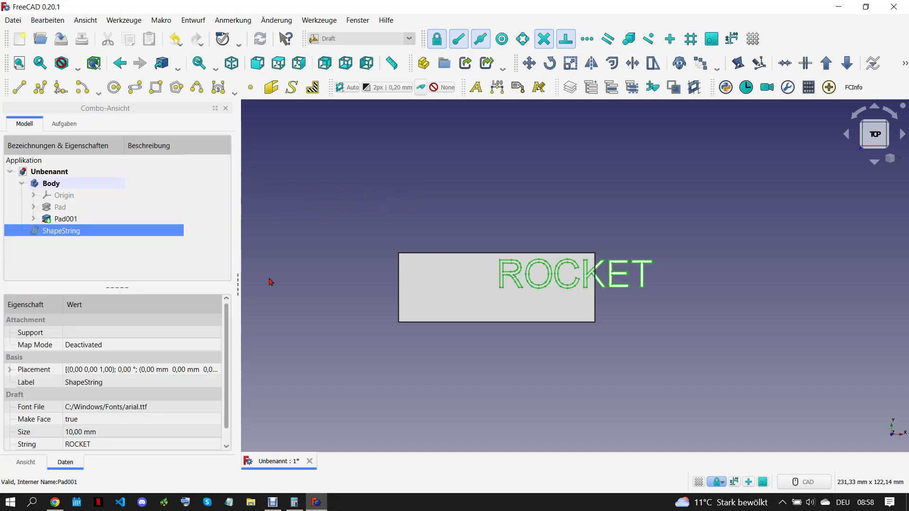
click(322, 312)
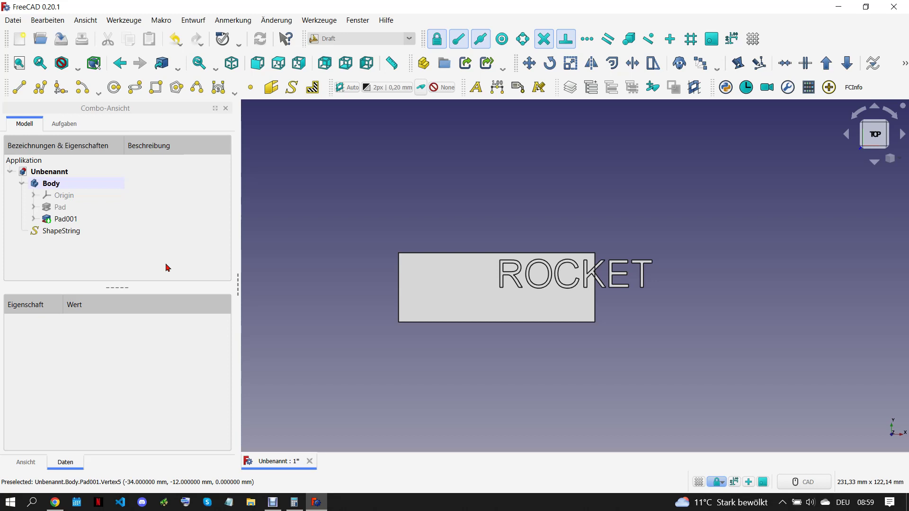
click(79, 236)
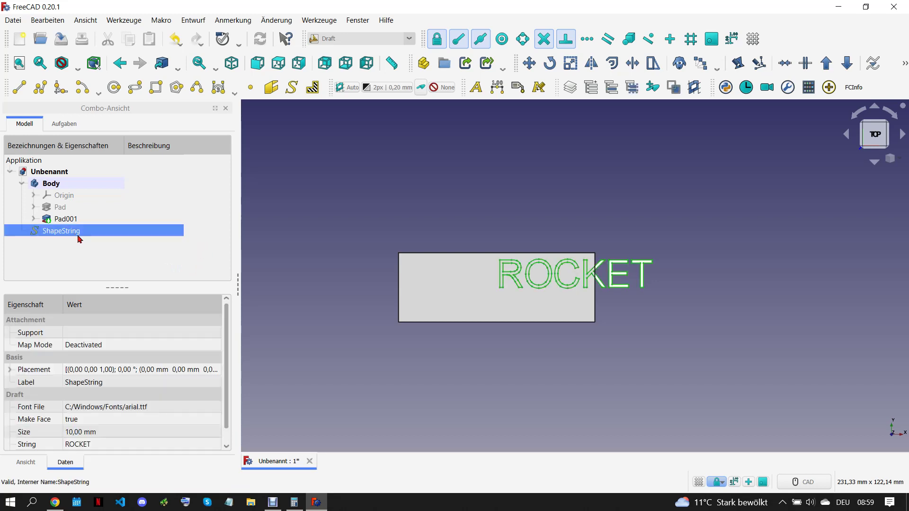
click(55, 501)
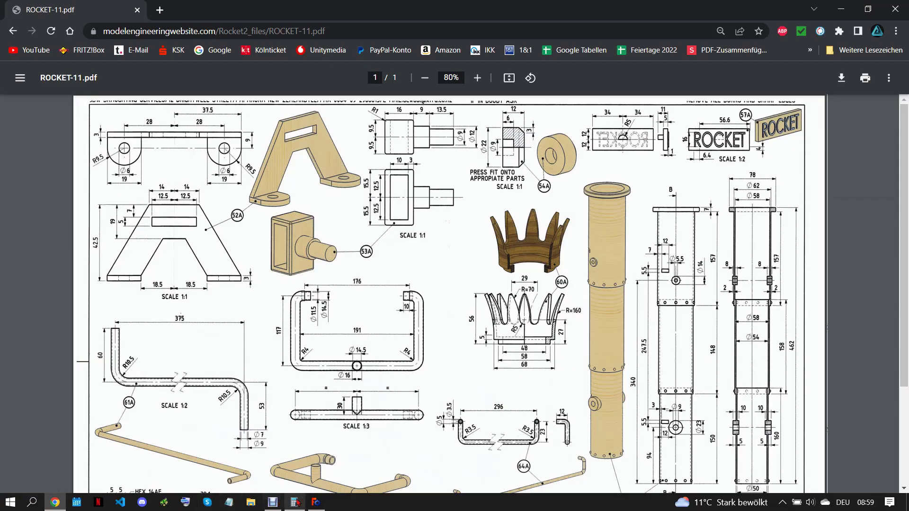
click(316, 502)
Try ROCKET text sizes of 16 mm and then 12 mm
click(112, 431)
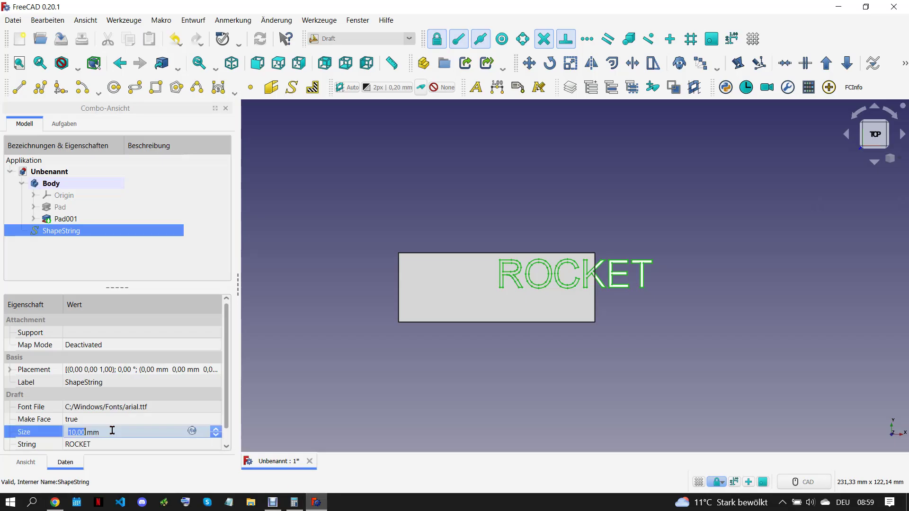
text(16)
click(366, 405)
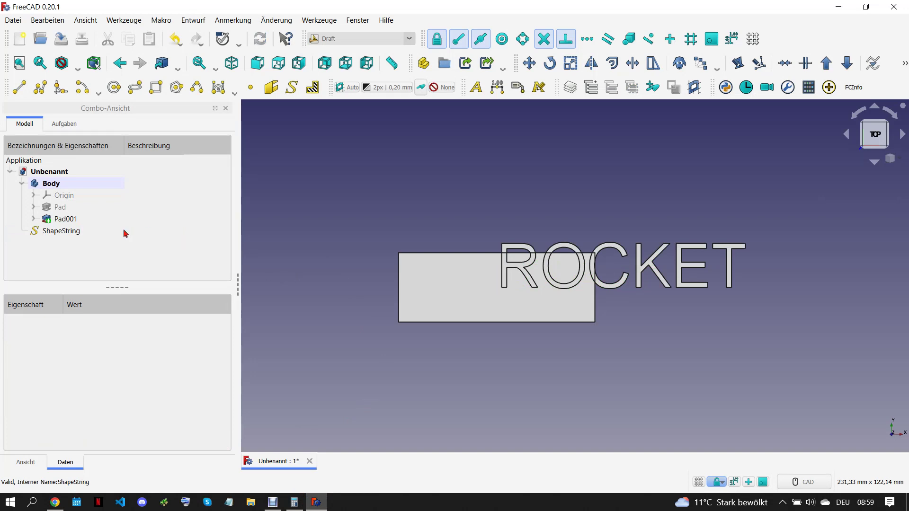
click(85, 233)
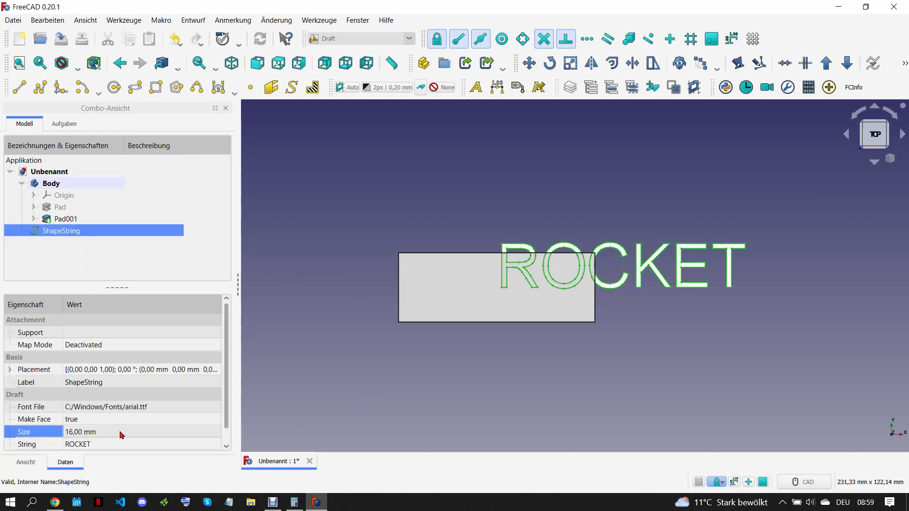
click(121, 435)
text(12)
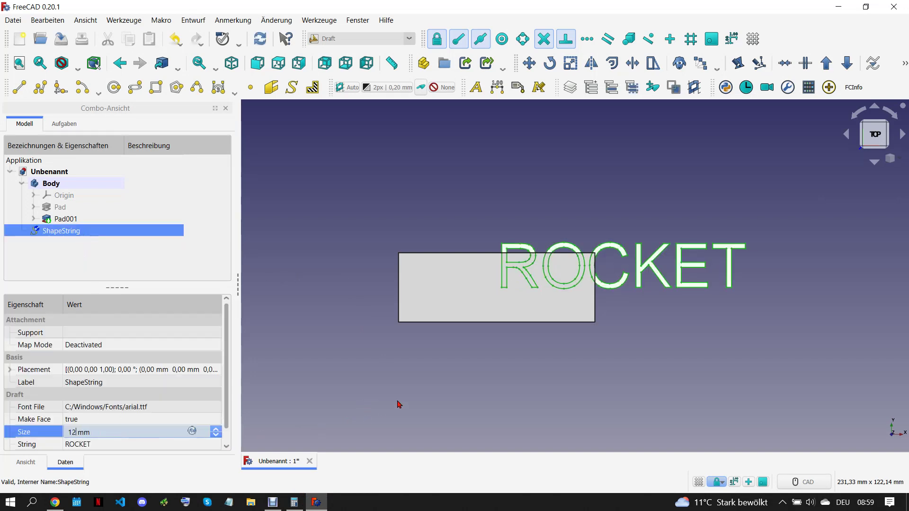
click(399, 405)
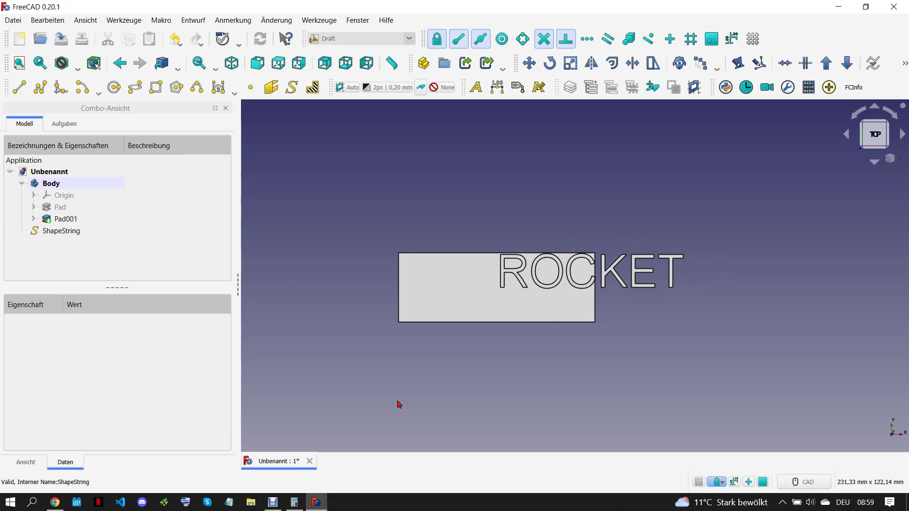
click(80, 232)
Set the ShapeString's placement position to x -30 mm and y -5 mm
click(10, 370)
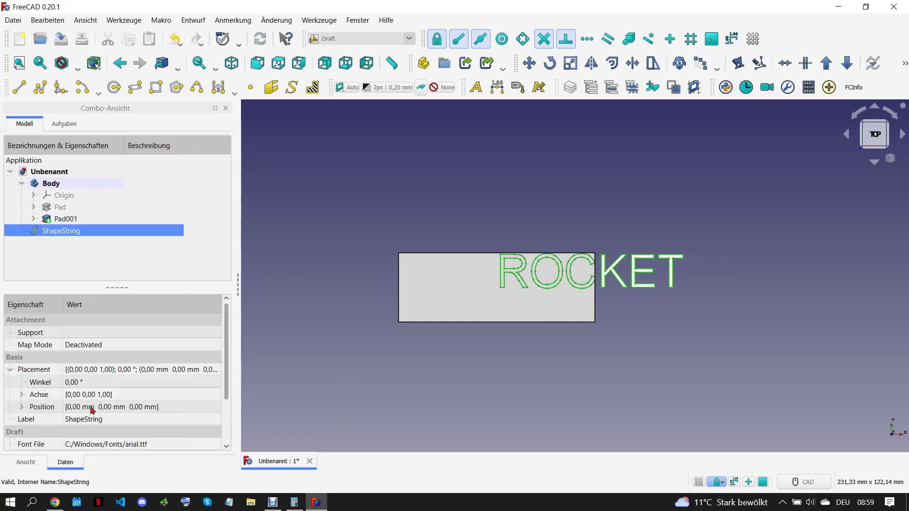
click(21, 408)
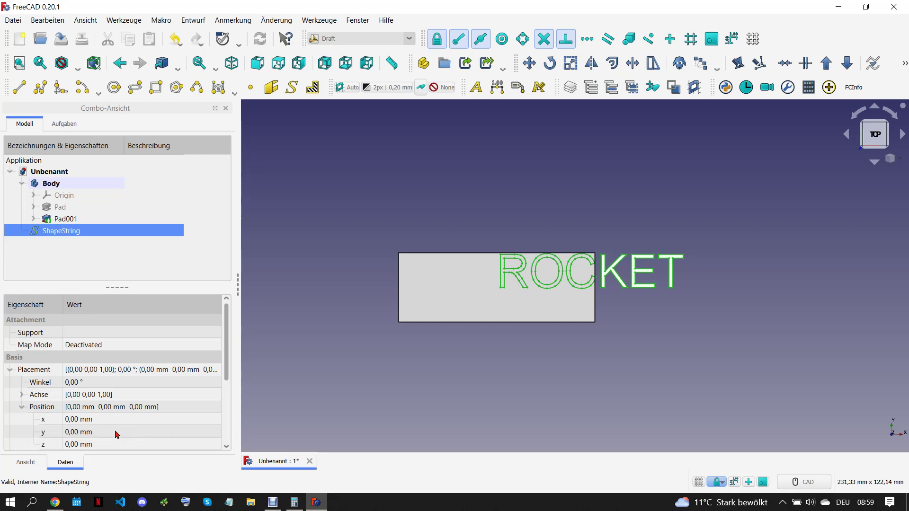
click(117, 432)
scroll(115, 431, up, 4)
scroll(115, 431, down, 4)
scroll(115, 430, down, 3)
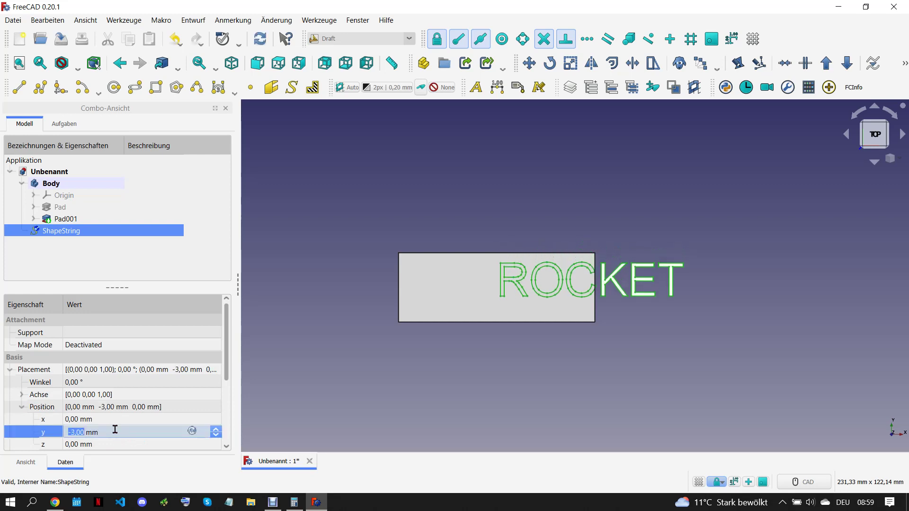
scroll(115, 430, down, 1)
scroll(116, 429, down, 1)
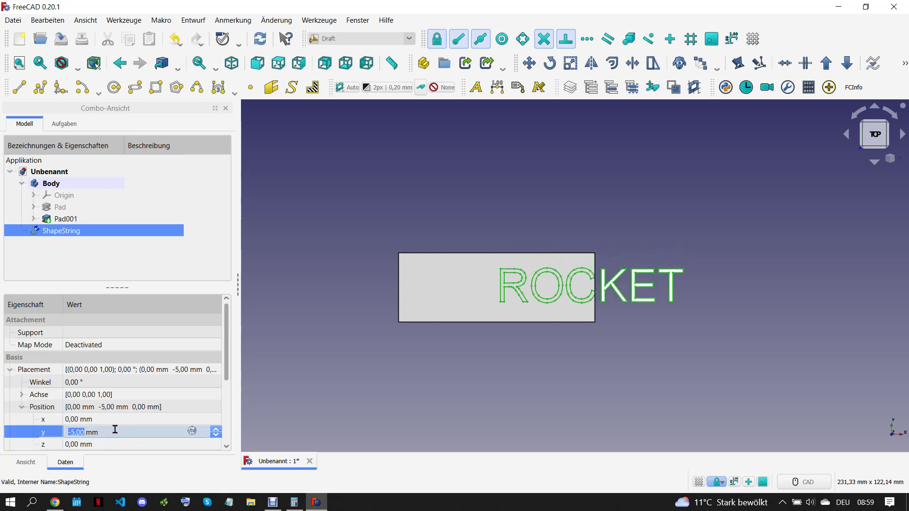
click(104, 419)
scroll(104, 420, up, 5)
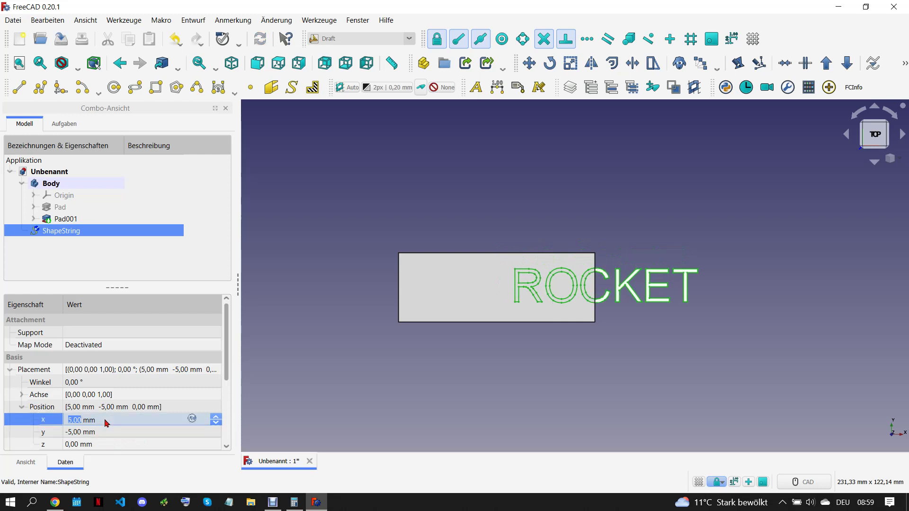
scroll(105, 419, down, 5)
scroll(104, 419, down, 13)
scroll(104, 420, down, 10)
scroll(105, 420, down, 9)
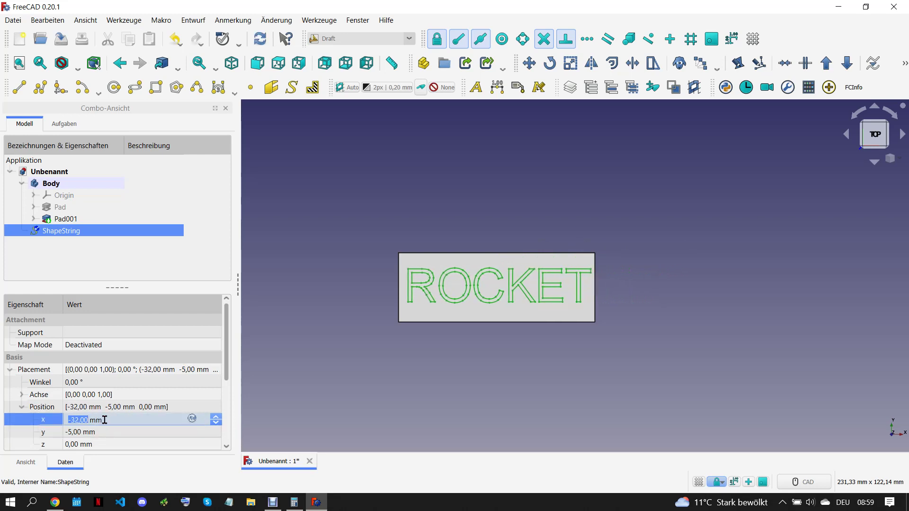
click(150, 432)
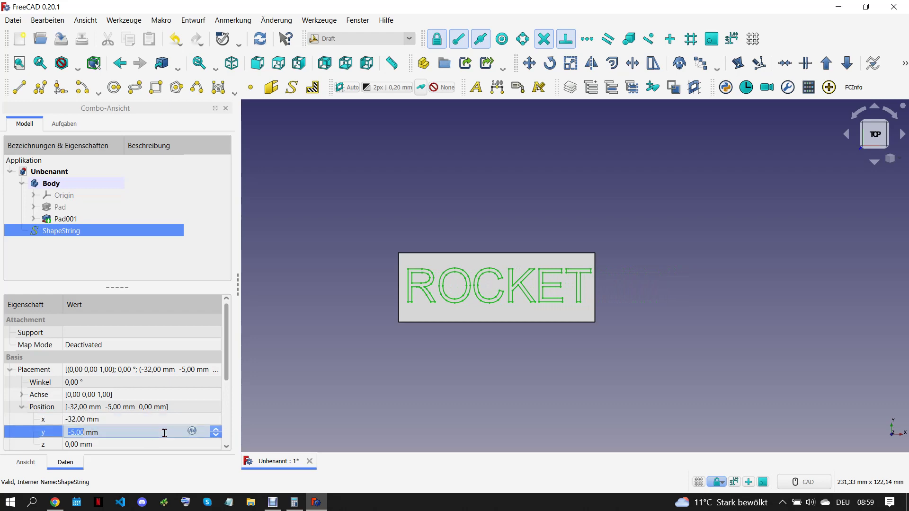
scroll(213, 418, down, 3)
Set the text size to 11 mm and fine-tune its horizontal position
click(125, 420)
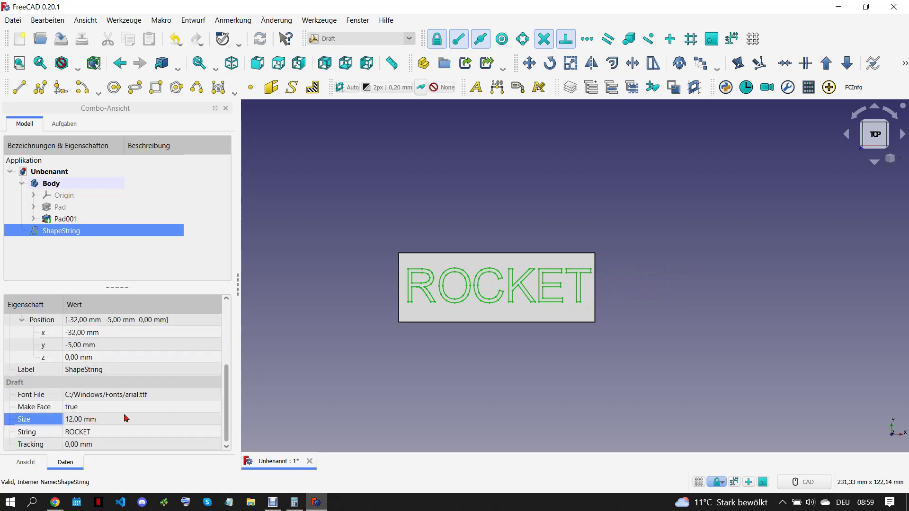
text(11)
click(372, 405)
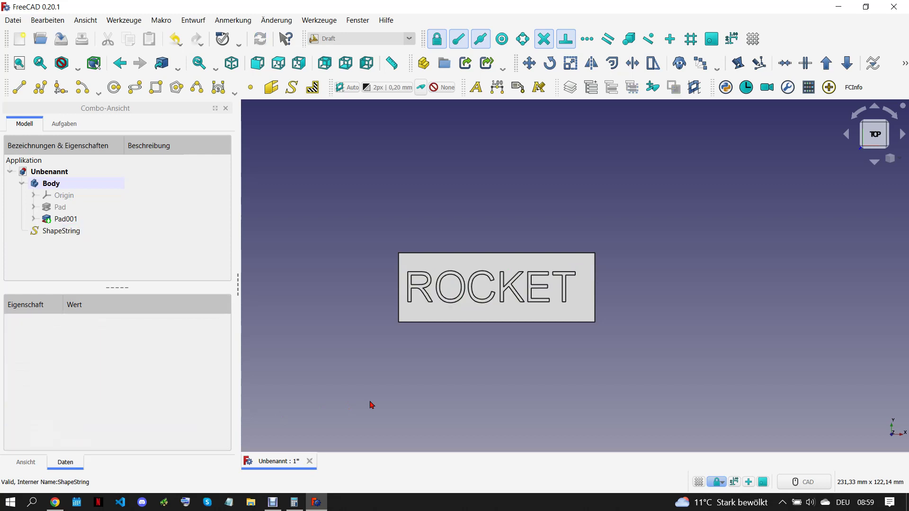
click(67, 233)
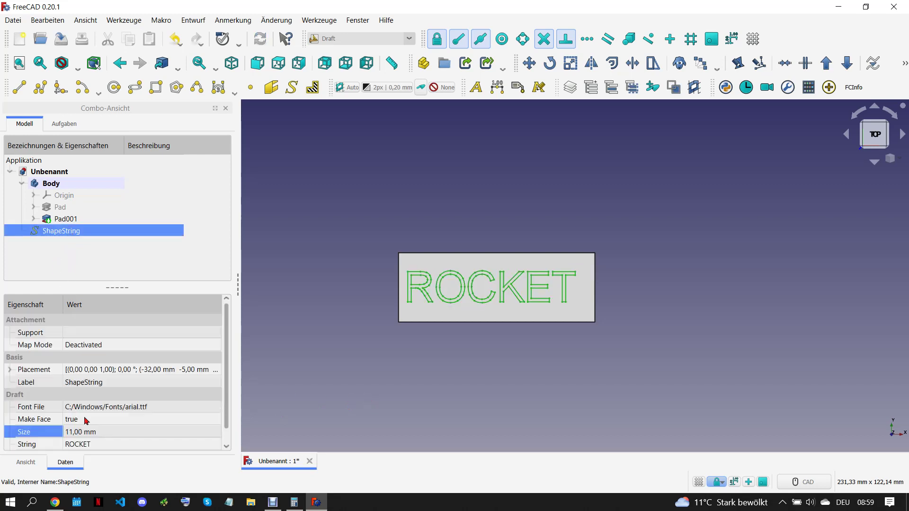
click(11, 370)
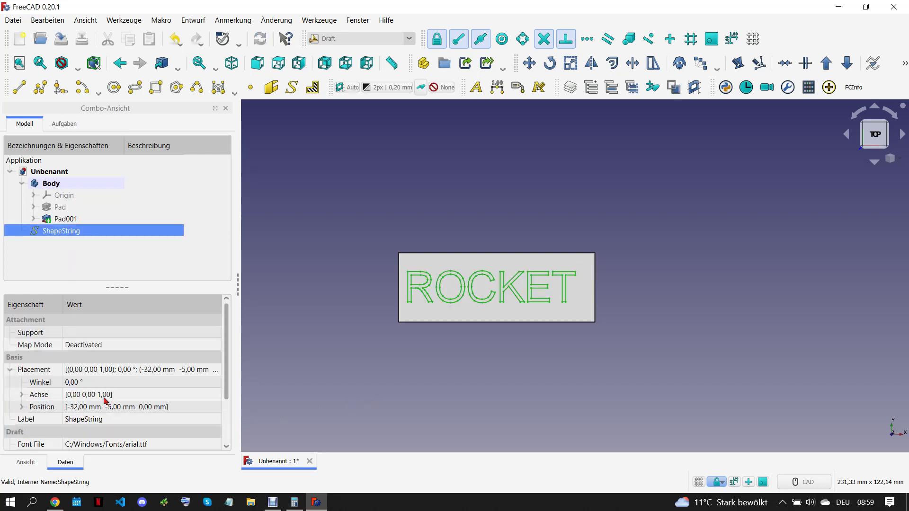
click(23, 407)
click(107, 420)
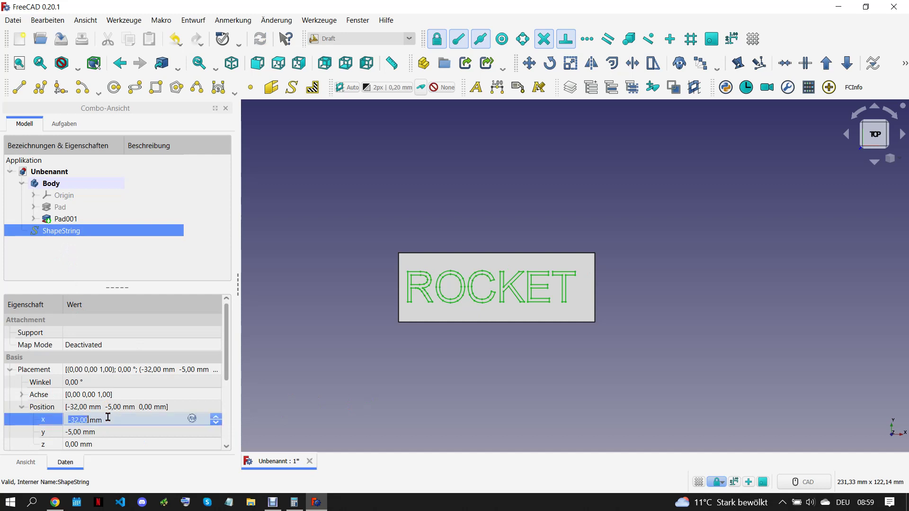
scroll(108, 418, up, 1)
scroll(108, 417, up, 1)
scroll(108, 417, up, 1)
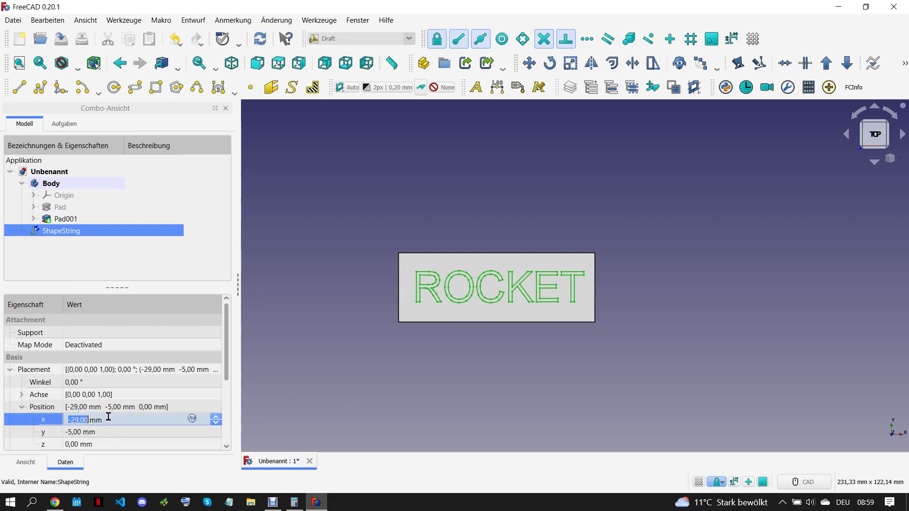
scroll(108, 417, down, 1)
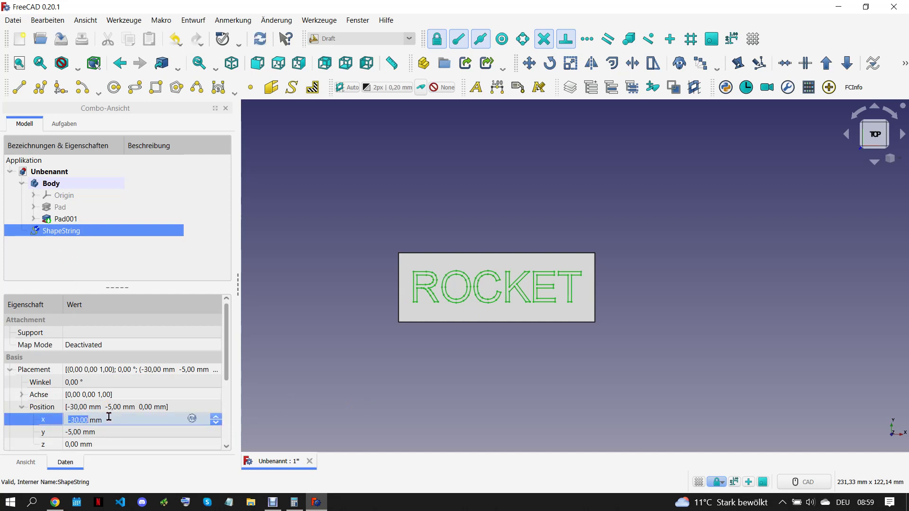
click(358, 369)
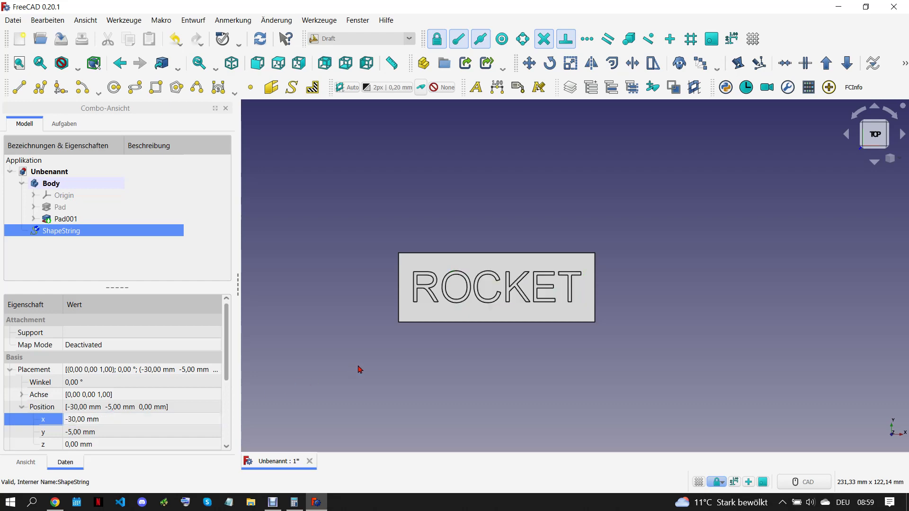
click(70, 232)
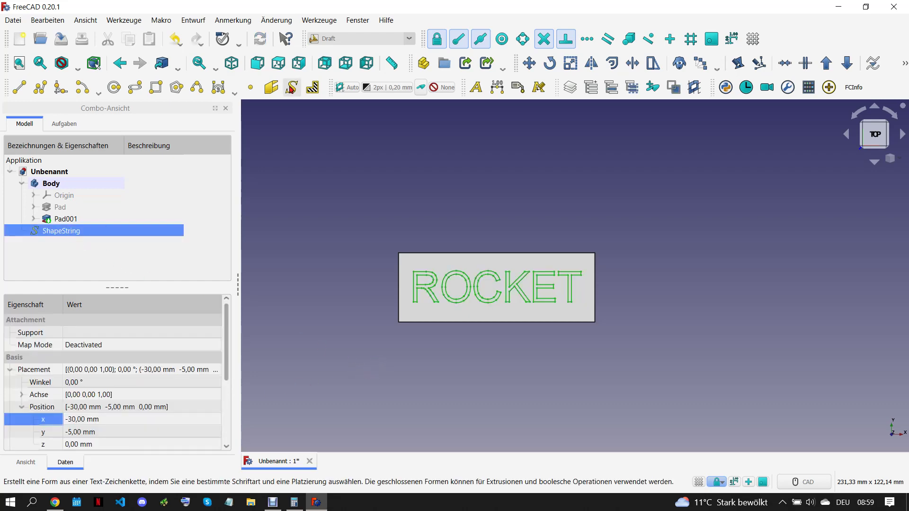
Extrude the ROCKET ShapeString with Part Extrude and view it isometrically
click(348, 39)
click(343, 82)
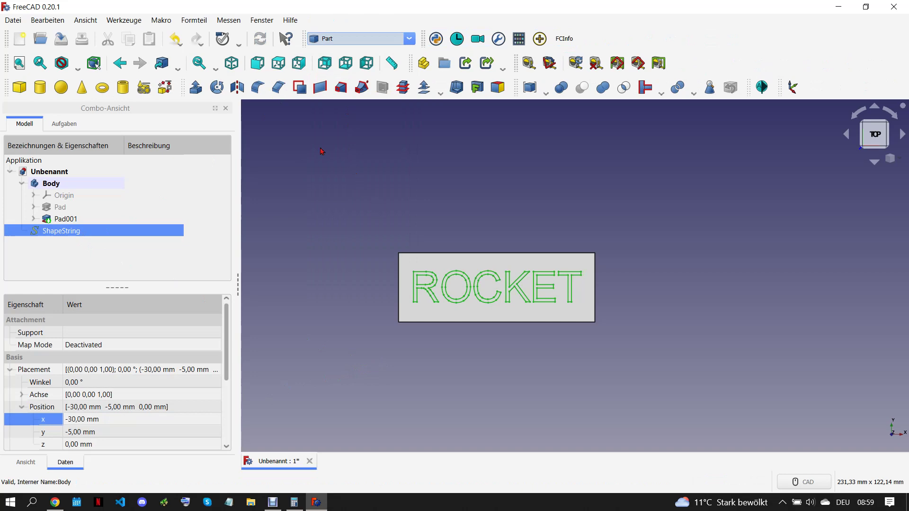
click(196, 88)
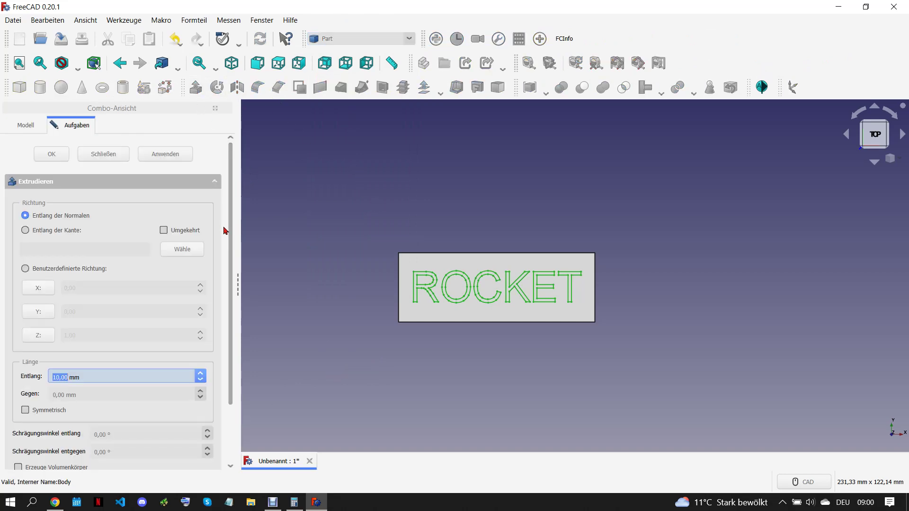
click(54, 154)
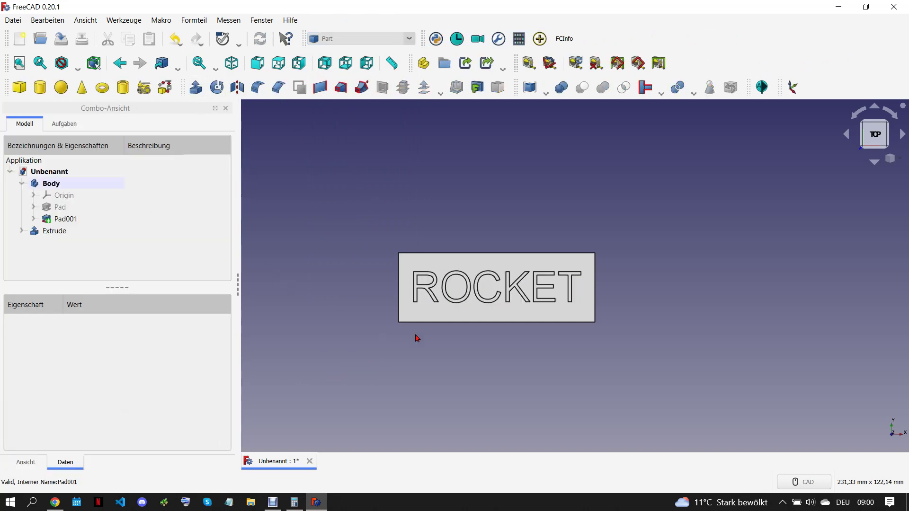
key(0)
scroll(495, 327, up, 3)
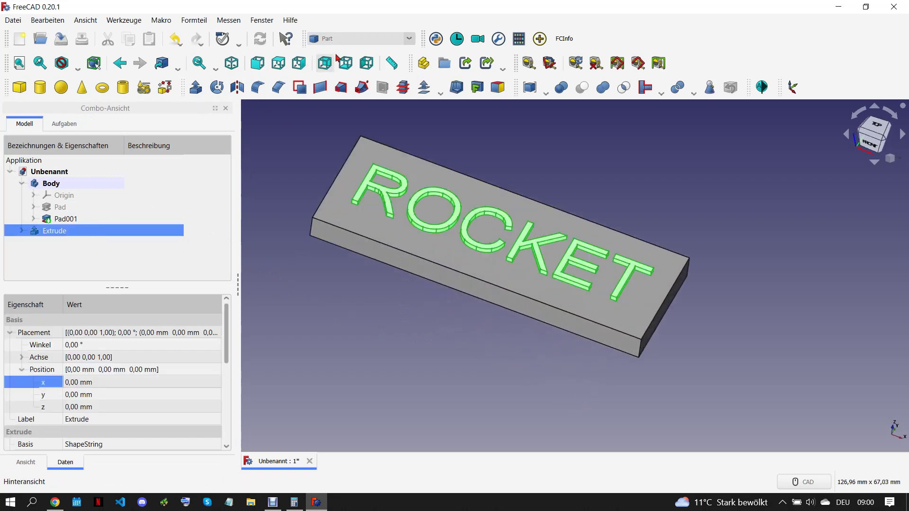
Downgrade the extruded lettering into separate solids in the Draft workbench
click(348, 39)
click(348, 64)
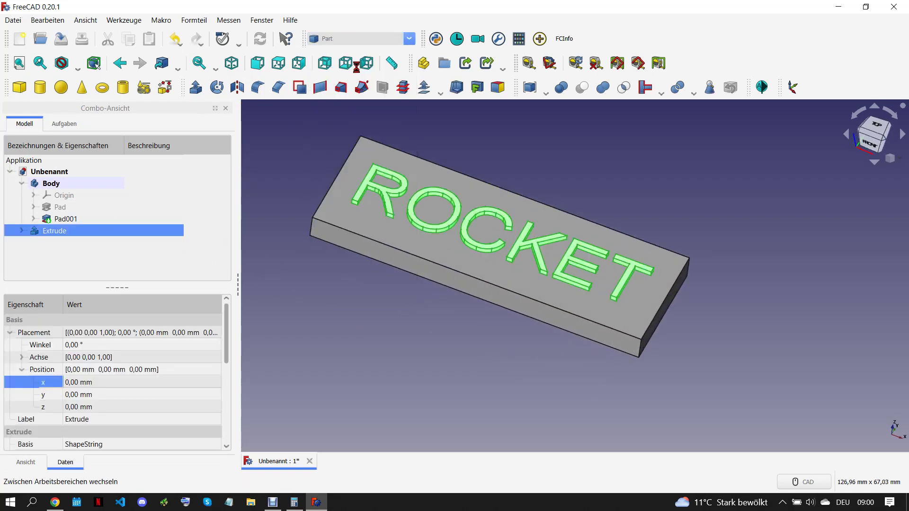
click(416, 351)
click(72, 232)
Delete the leftover ShapeString and select Body through Solid005
key(Delete)
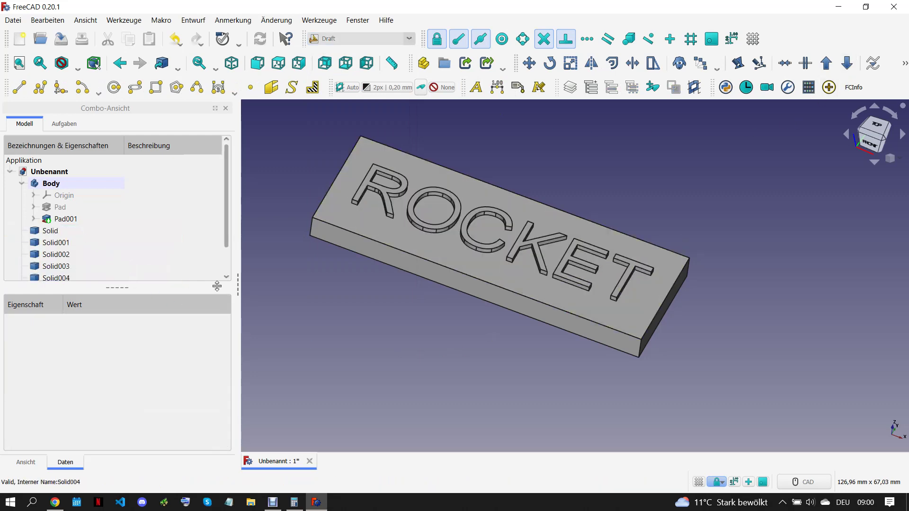
double_click(54, 186)
click(53, 188)
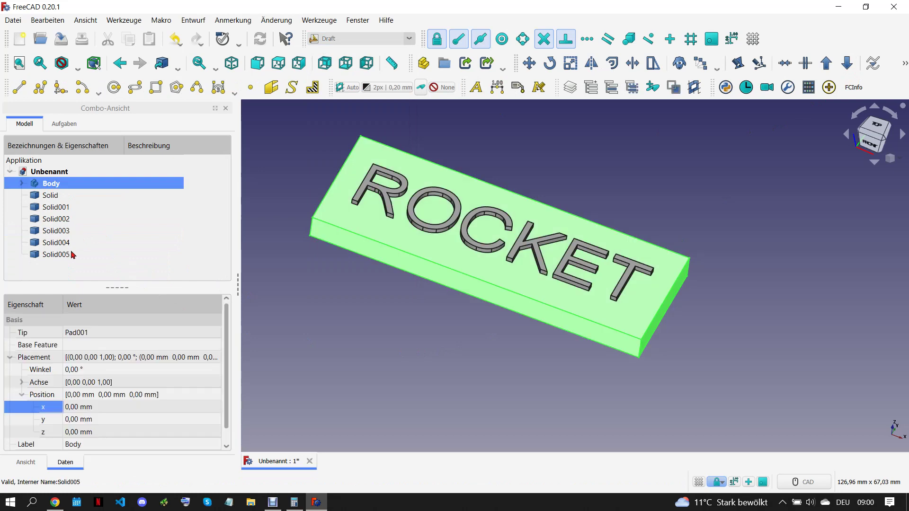
shift+click(70, 254)
Combine the selected plate and letter solids into one Compound in the Part workbench
click(351, 40)
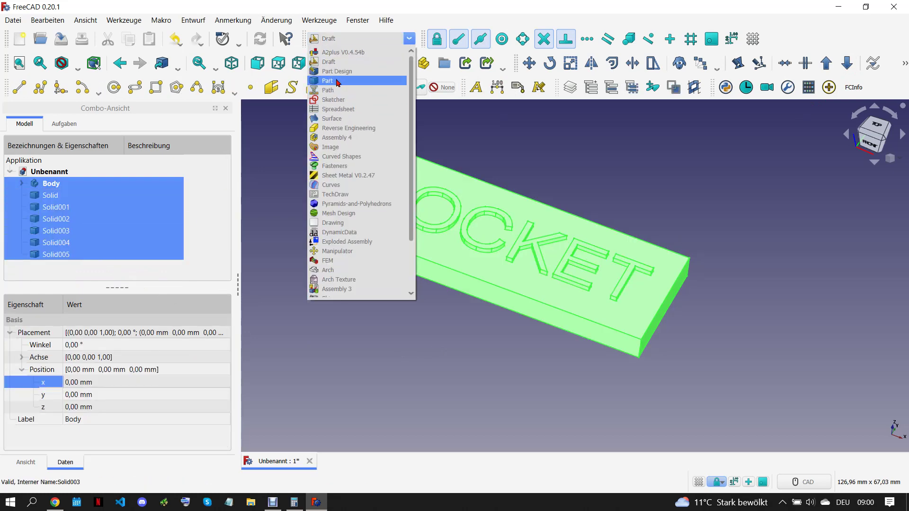
click(338, 81)
click(529, 87)
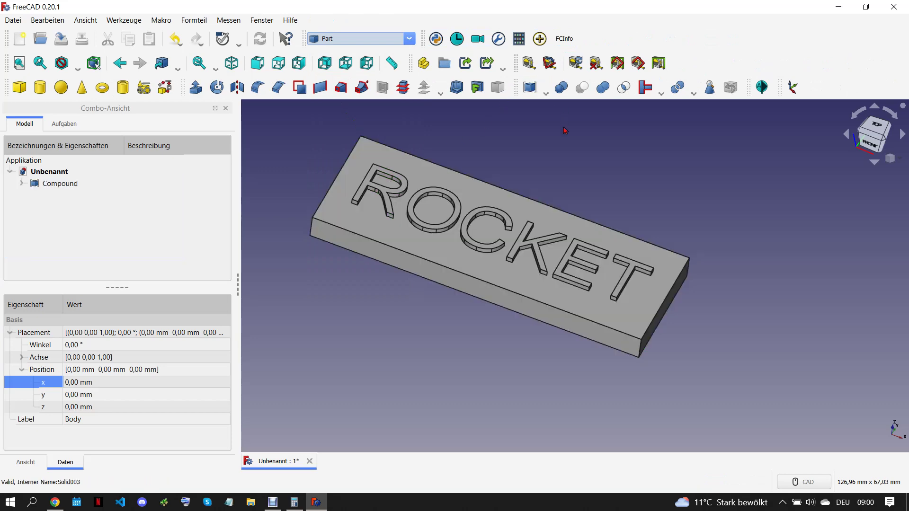
scroll(564, 130, down, 2)
scroll(532, 173, down, 4)
mouse_move(531, 172)
middle_down()
mouse_move(532, 290)
mouse_move(586, 238)
mouse_move(566, 184)
middle_up()
click(347, 255)
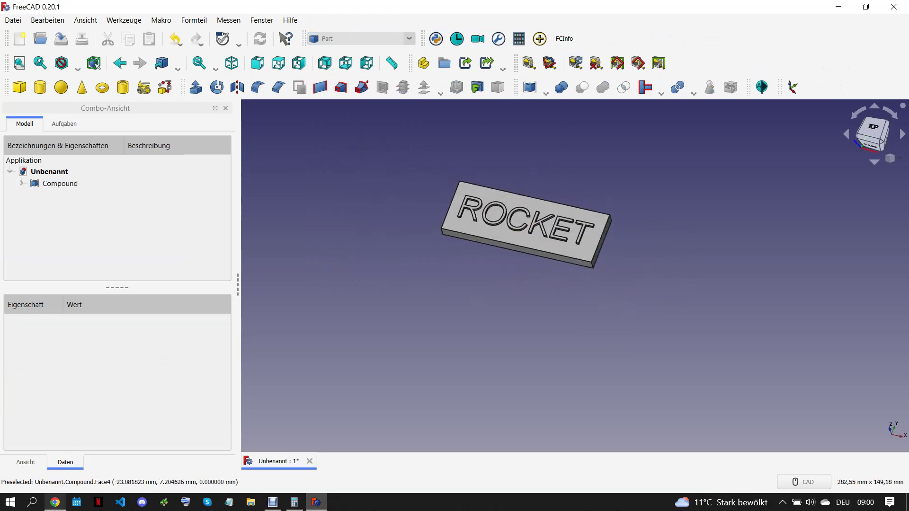
click(55, 502)
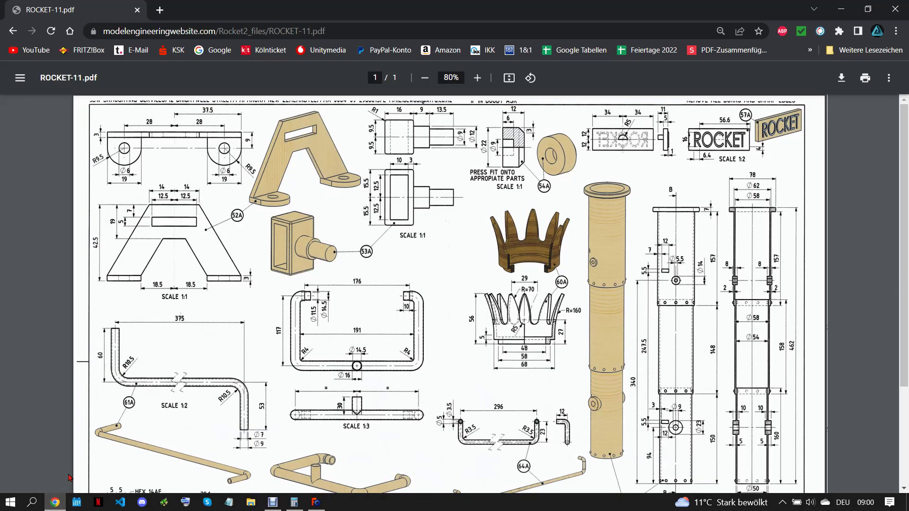
Save the ROCKET nameplate document under the new name 57.A
click(317, 502)
click(13, 20)
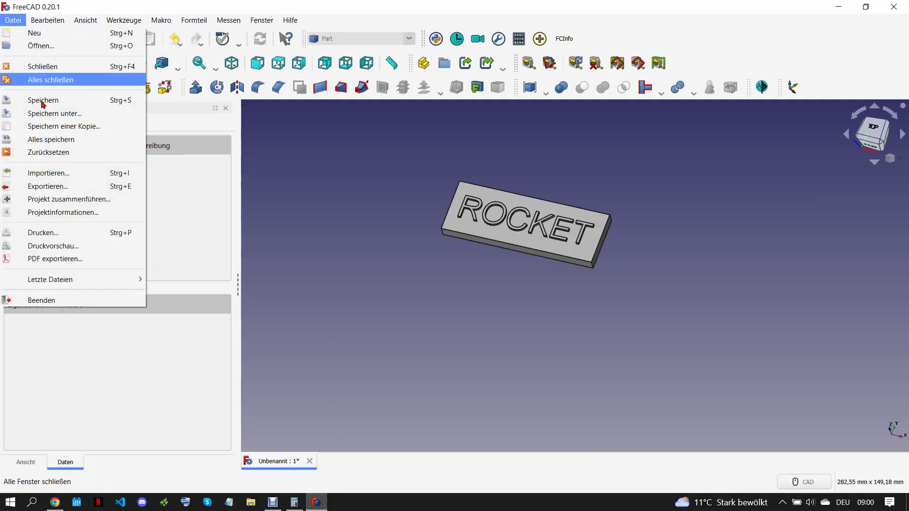
click(92, 122)
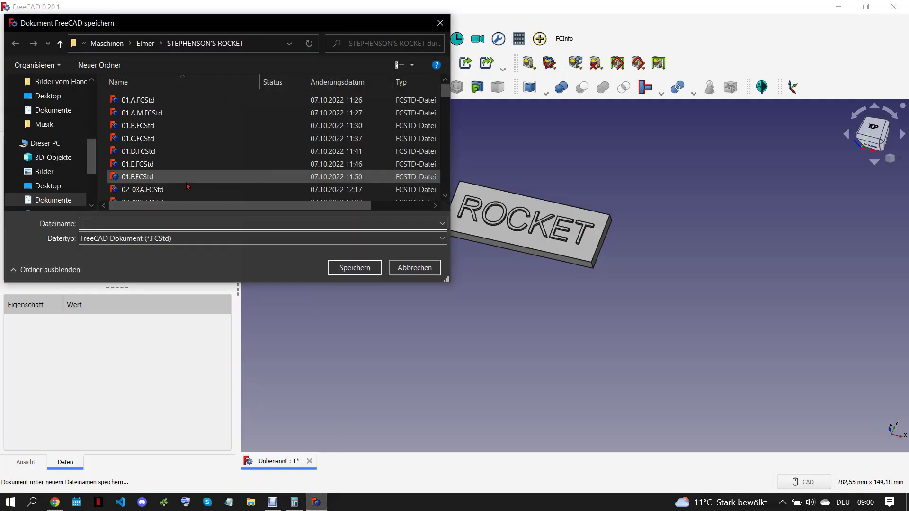
text(57.A)
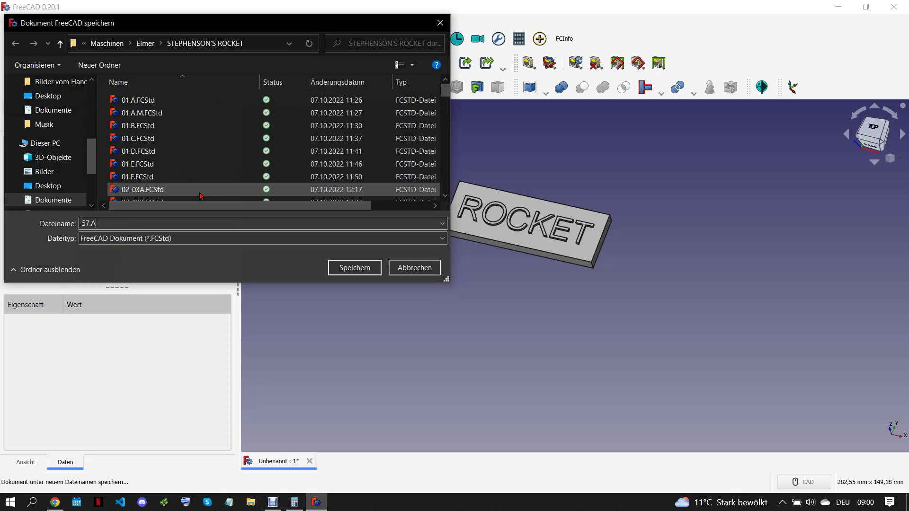
click(361, 269)
scroll(564, 168, up, 2)
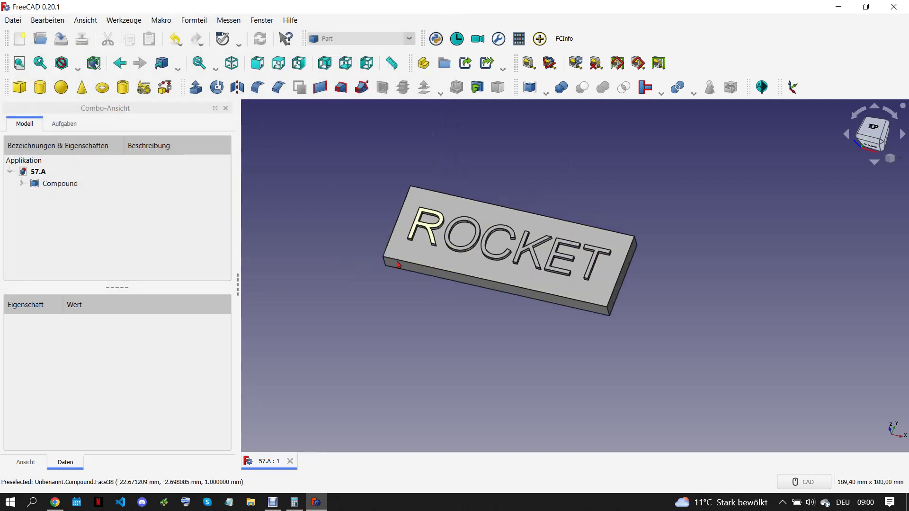
click(53, 496)
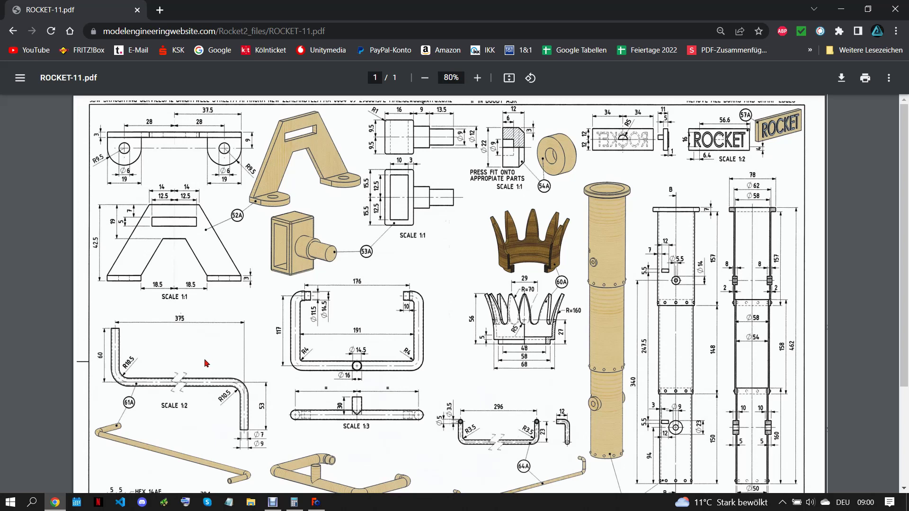
Compute 191 + 14,5 = 205,5 in Windows Calculator, then return to the drawing
scroll(221, 372, down, 2)
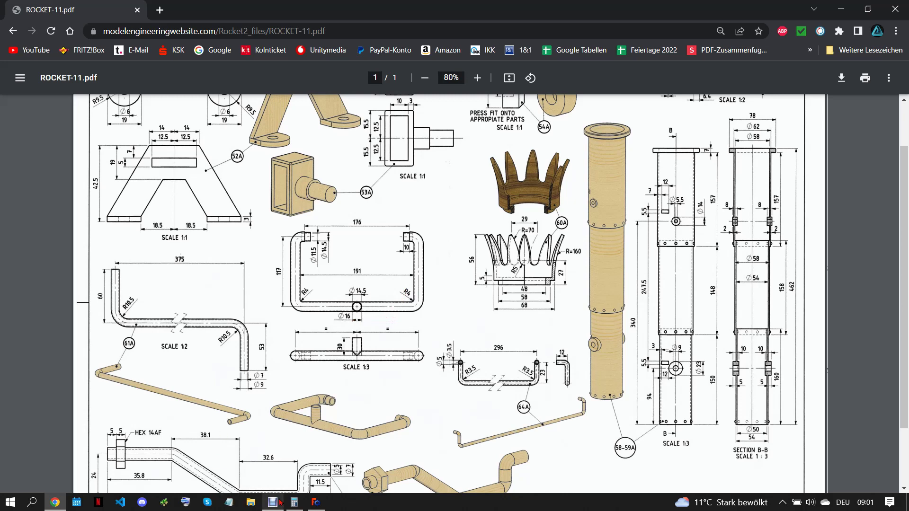
click(294, 502)
click(201, 396)
click(295, 336)
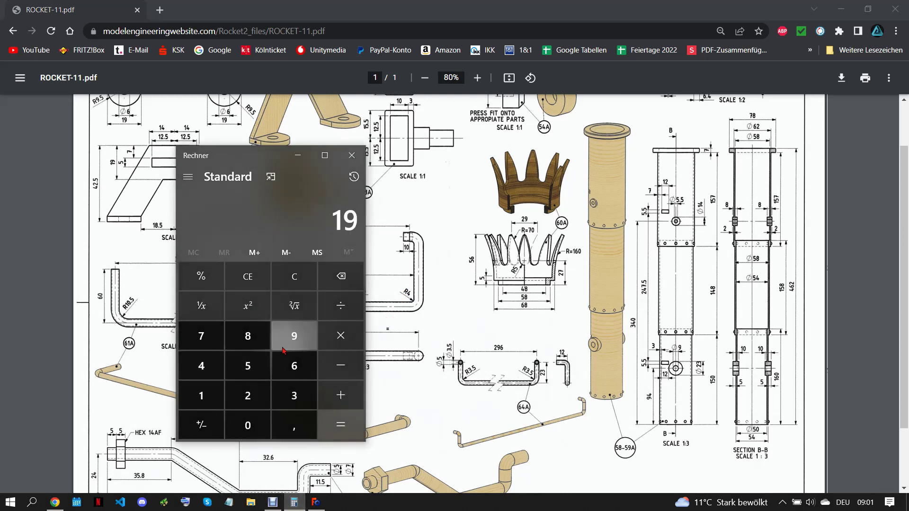
click(201, 396)
click(340, 396)
click(201, 396)
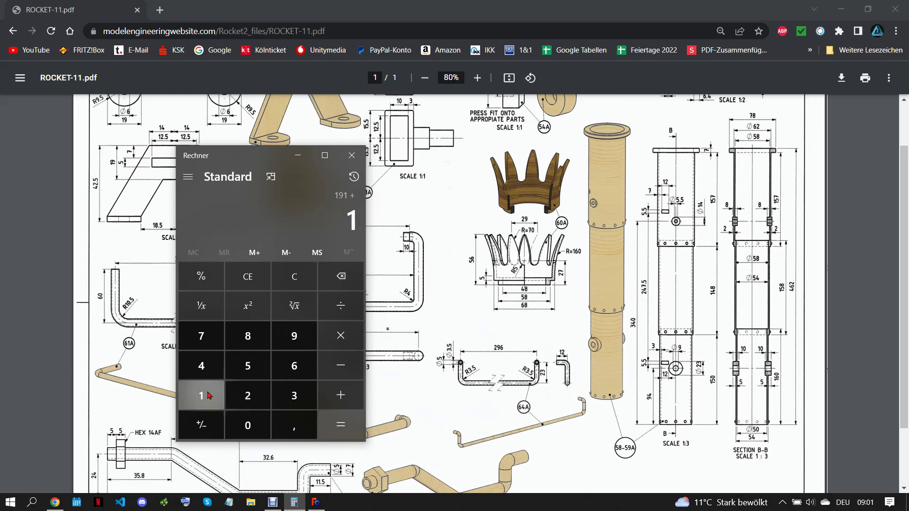
click(202, 365)
click(295, 425)
click(247, 365)
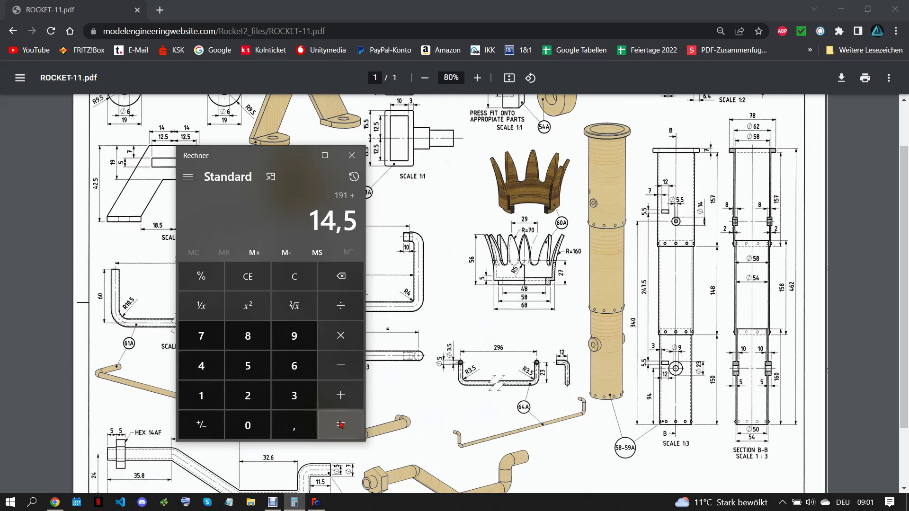
click(341, 423)
click(458, 396)
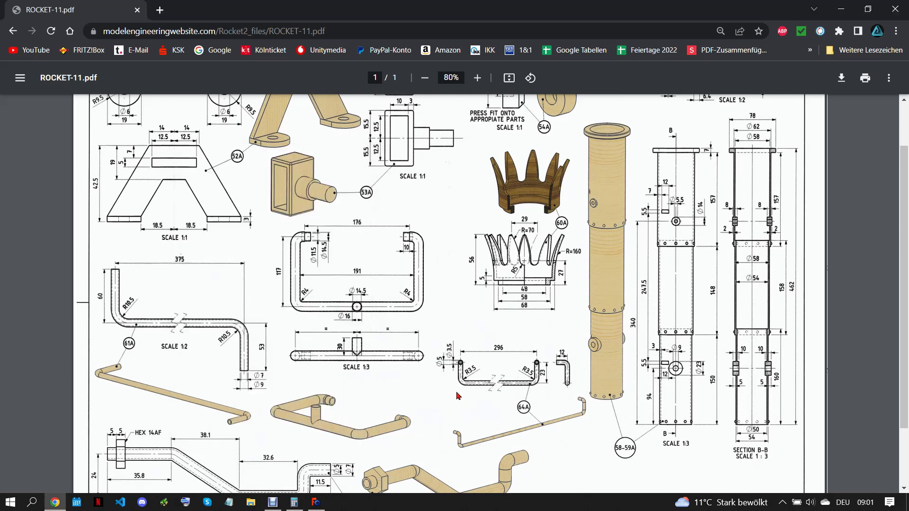
Close 57.A and start a new document with a Part Design body and an XZ sketch
click(316, 503)
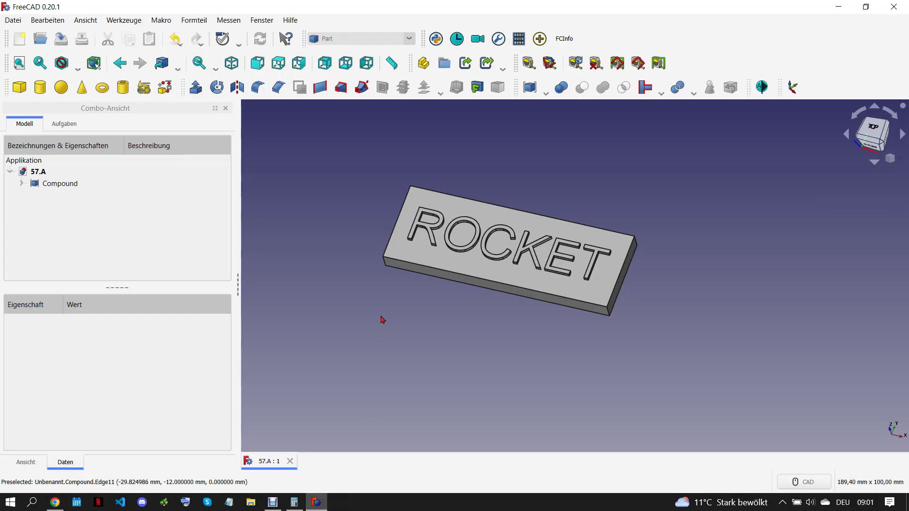
click(291, 460)
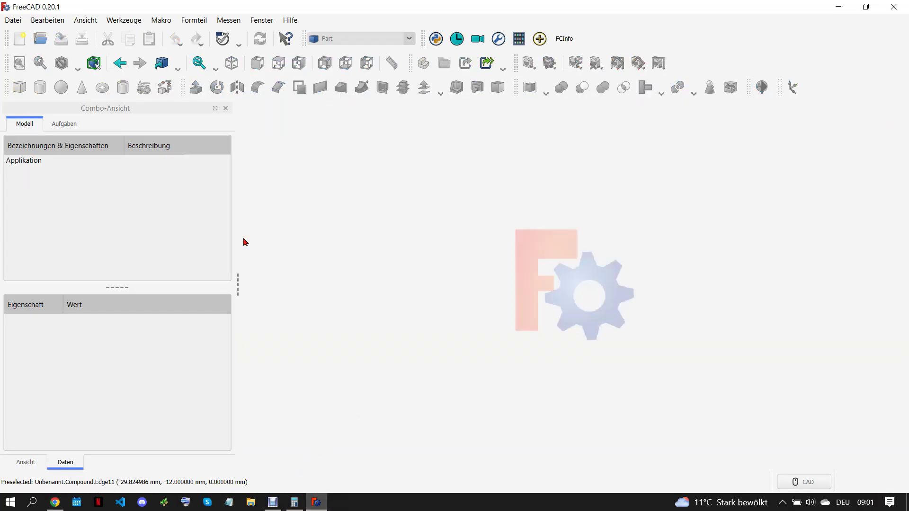
click(20, 39)
click(355, 38)
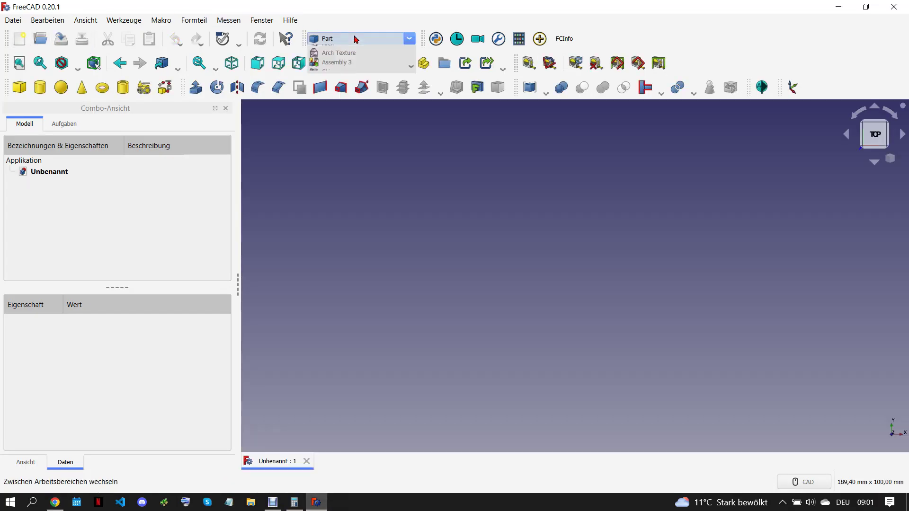
click(348, 70)
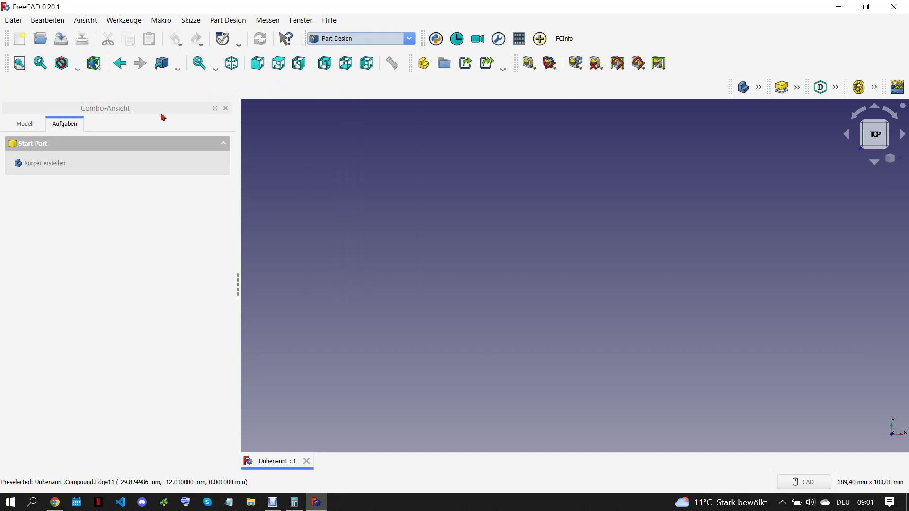
click(40, 88)
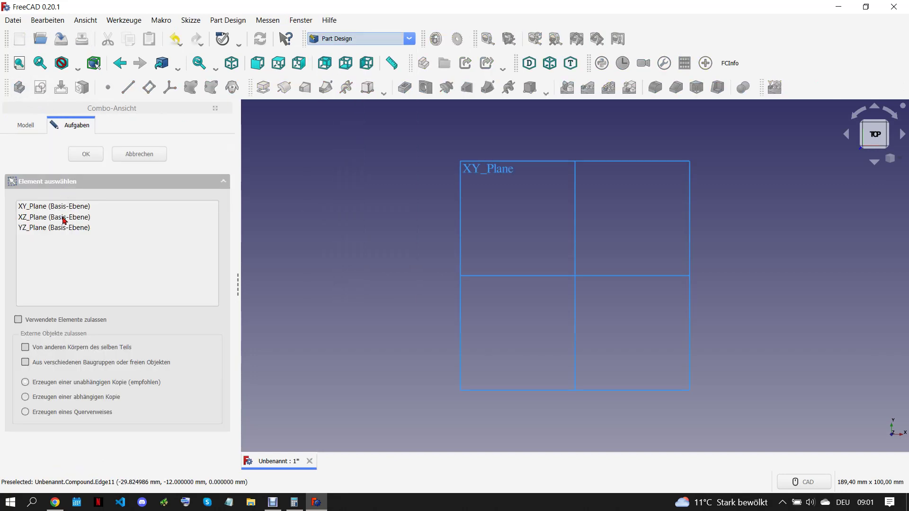
click(65, 218)
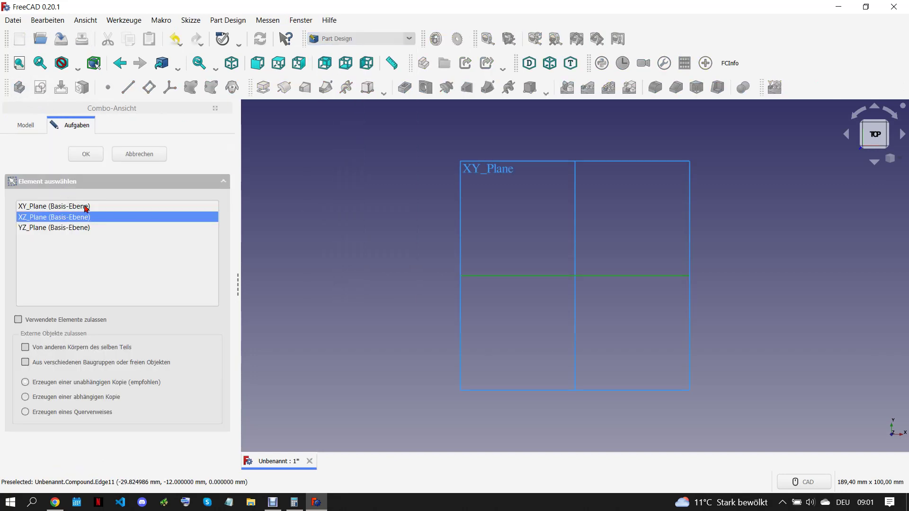
click(89, 159)
Delete the XZ sketch and open a new sketch on the XY plane instead
click(113, 180)
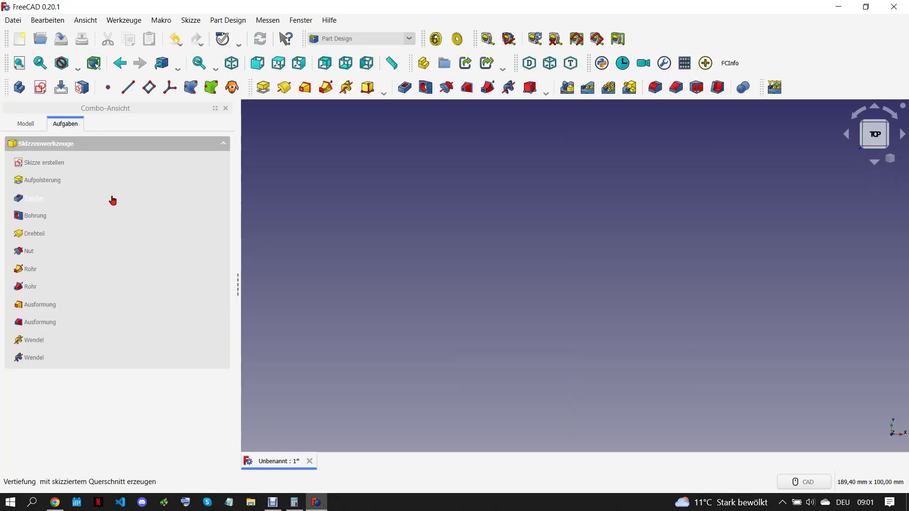
click(25, 124)
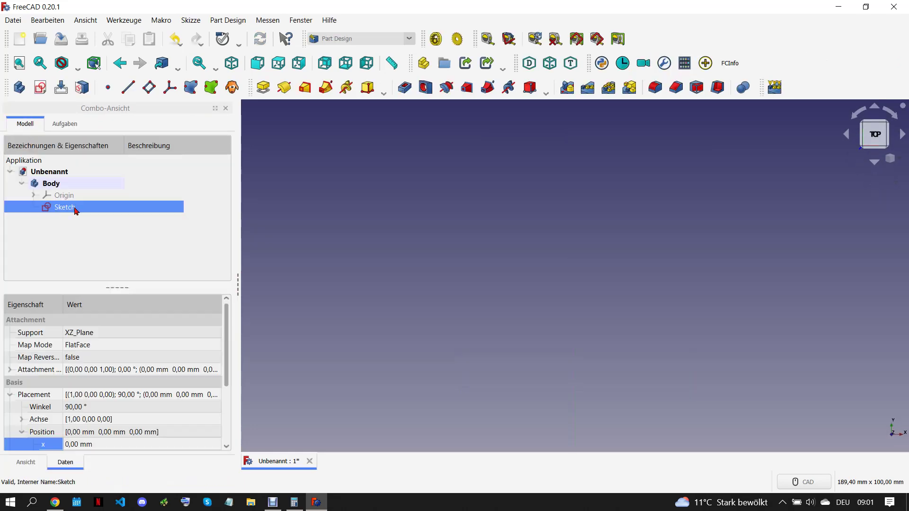
key(Delete)
click(40, 88)
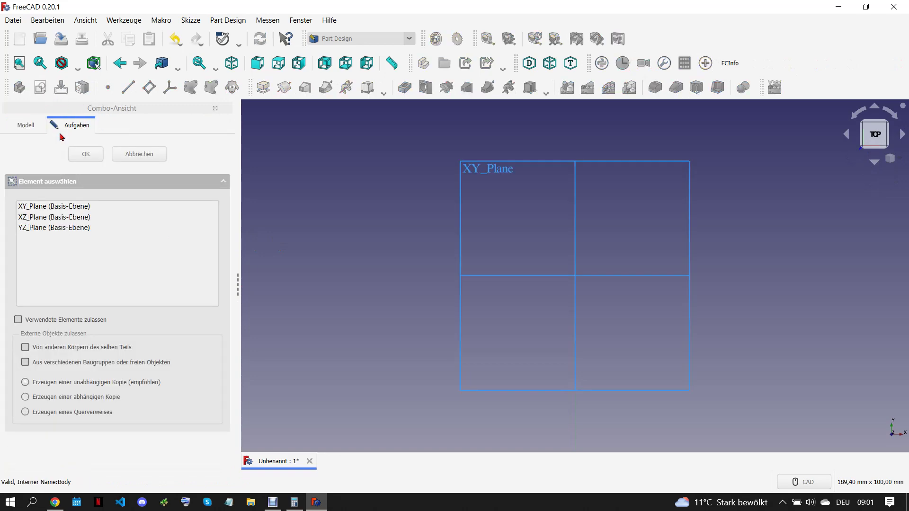
click(84, 207)
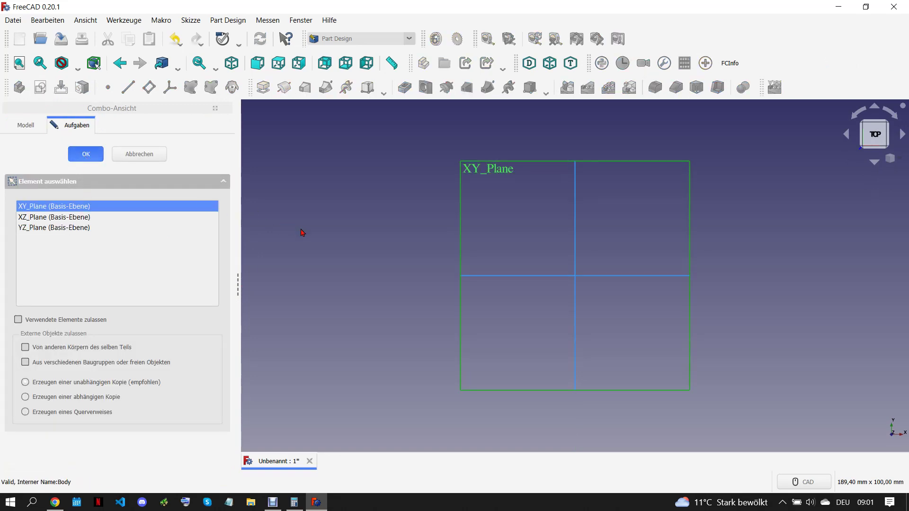
key(Return)
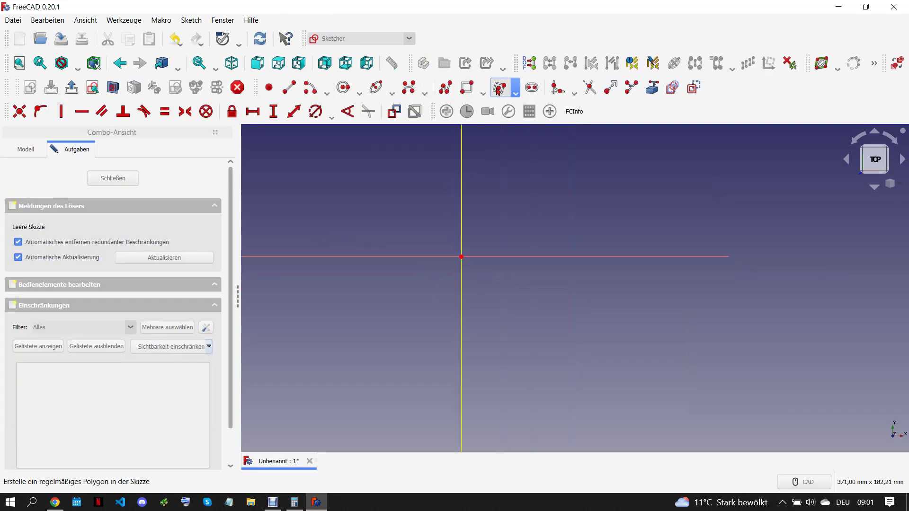
Draw a rounded rectangle constrained to 205,5 mm wide, then stretch it taller
click(483, 93)
click(511, 128)
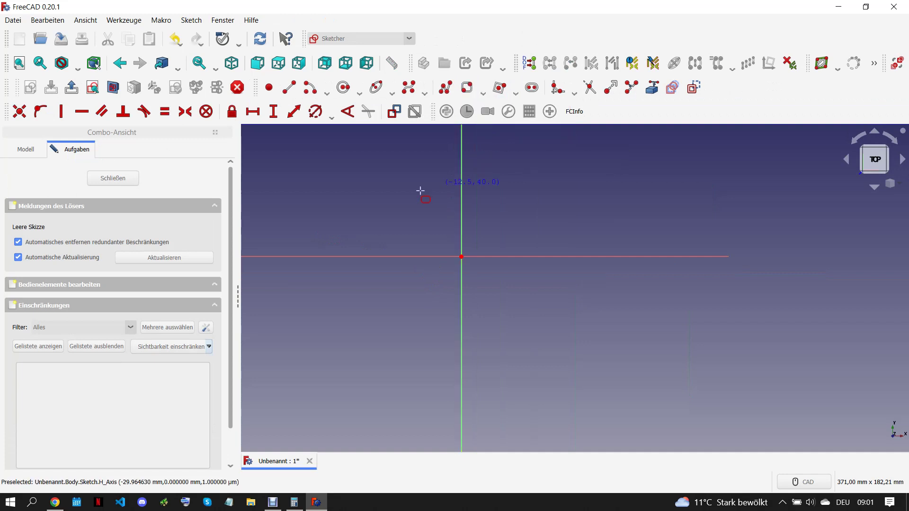
click(339, 174)
click(577, 324)
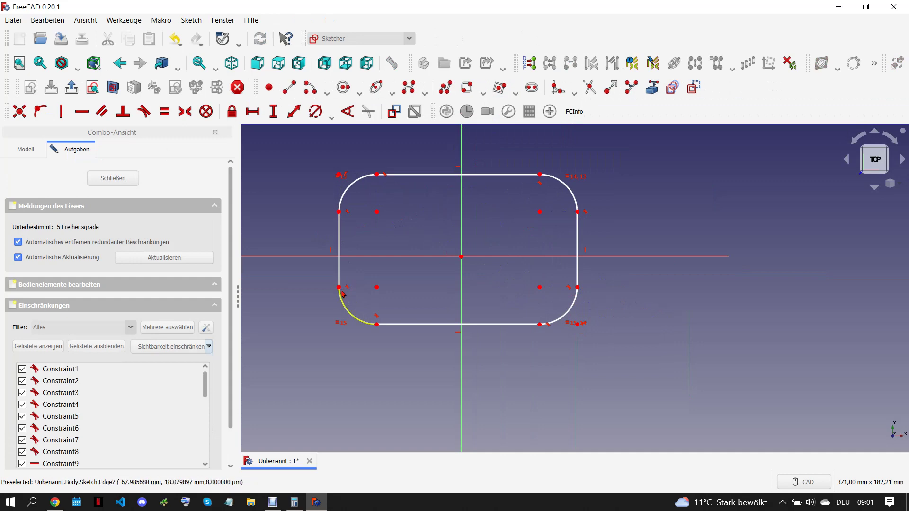
click(577, 287)
click(253, 112)
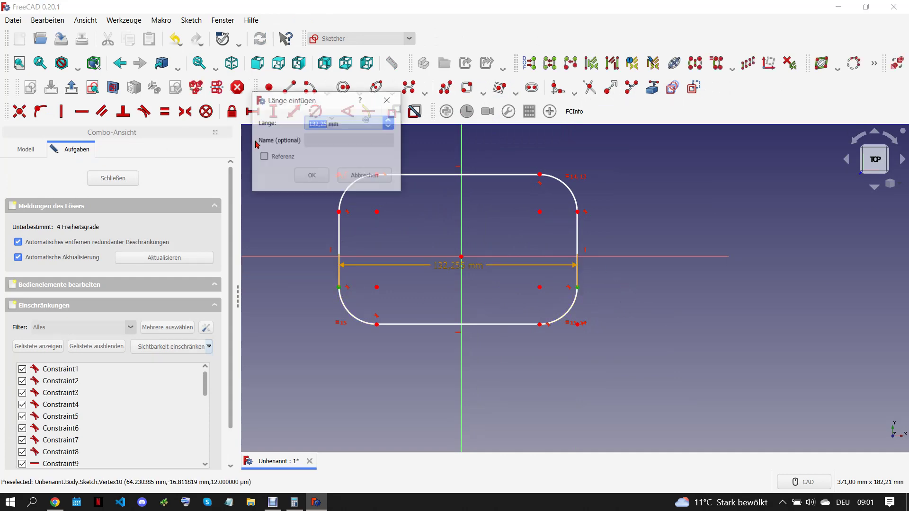
text(205)
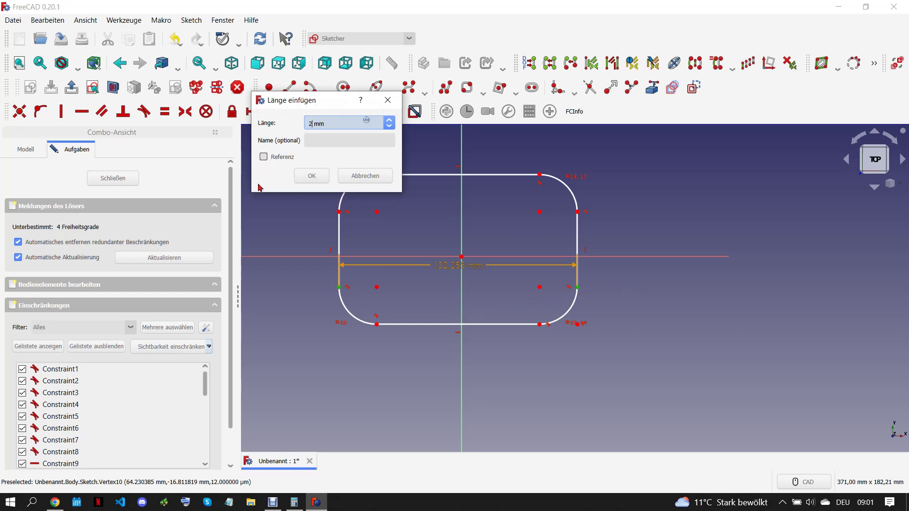
text(,5)
click(312, 176)
scroll(418, 269, down, 2)
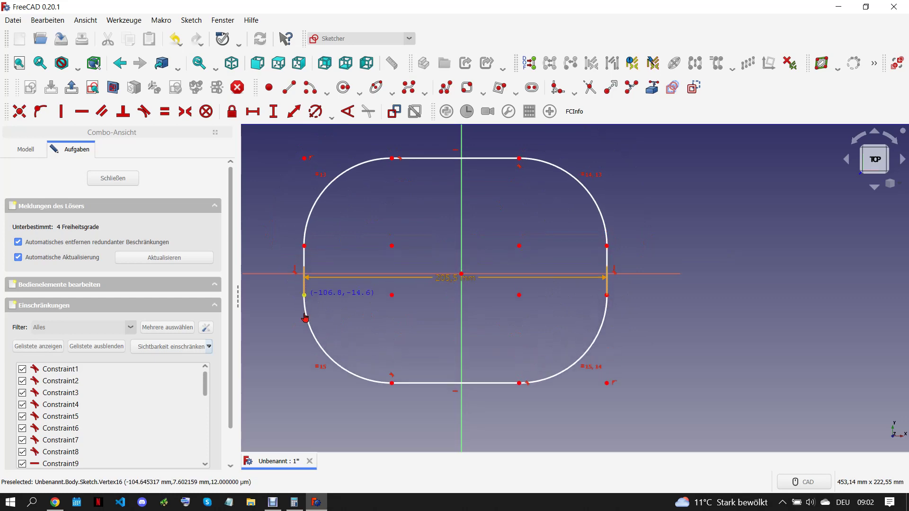
drag(306, 274, 304, 321)
click(55, 503)
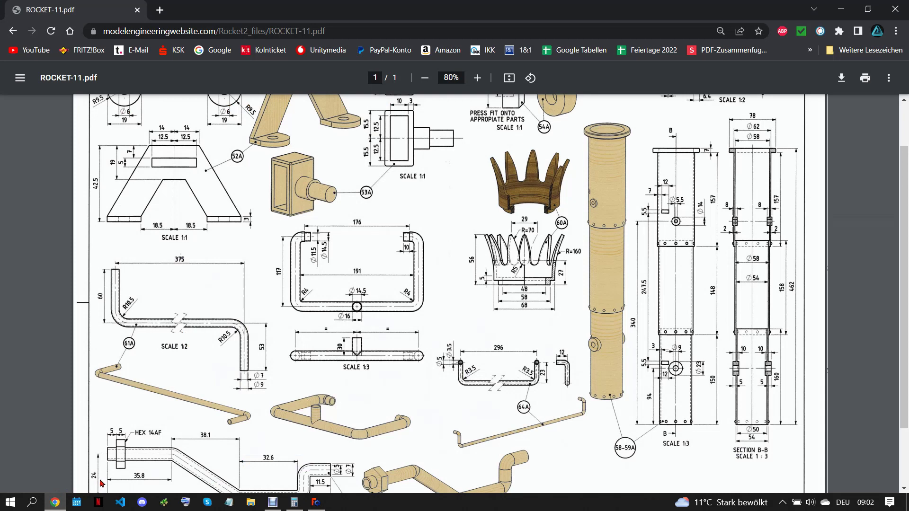
Reopen Calculator, move it aside, and compute 14,5 ÷ 2 = 7,25
click(294, 505)
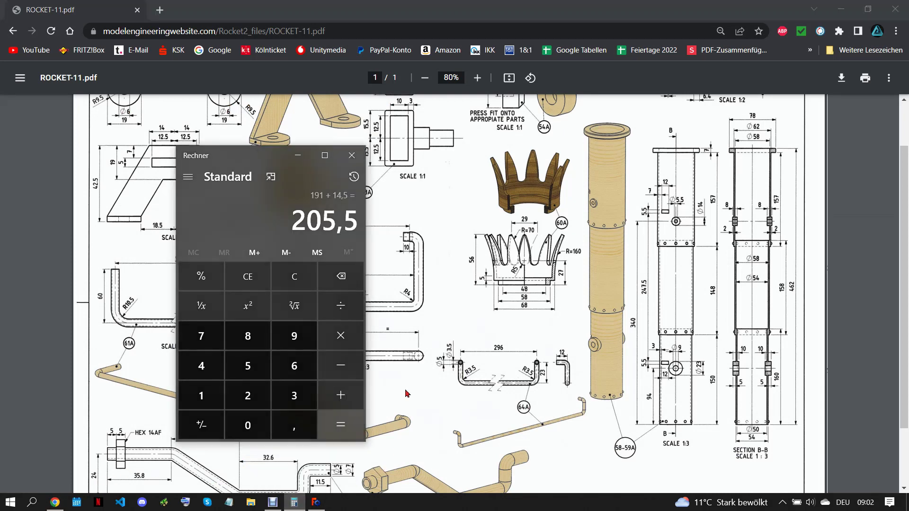
click(352, 156)
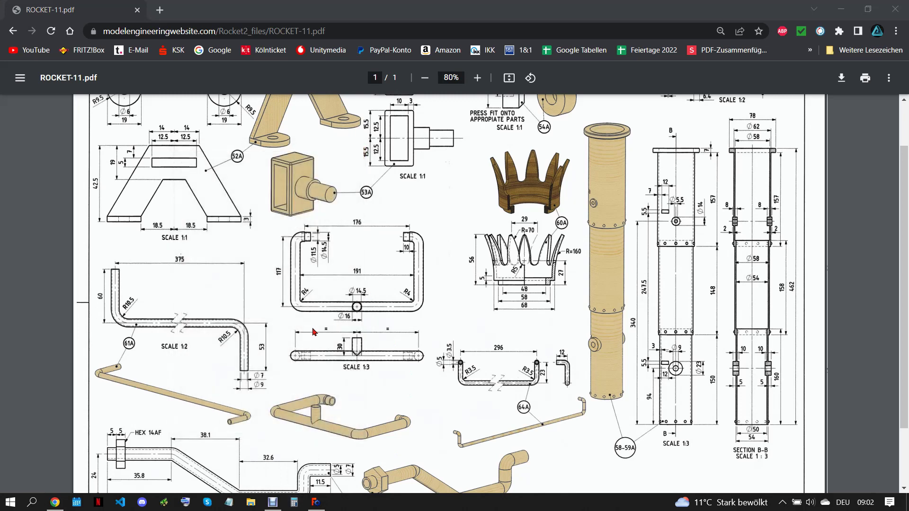
click(288, 499)
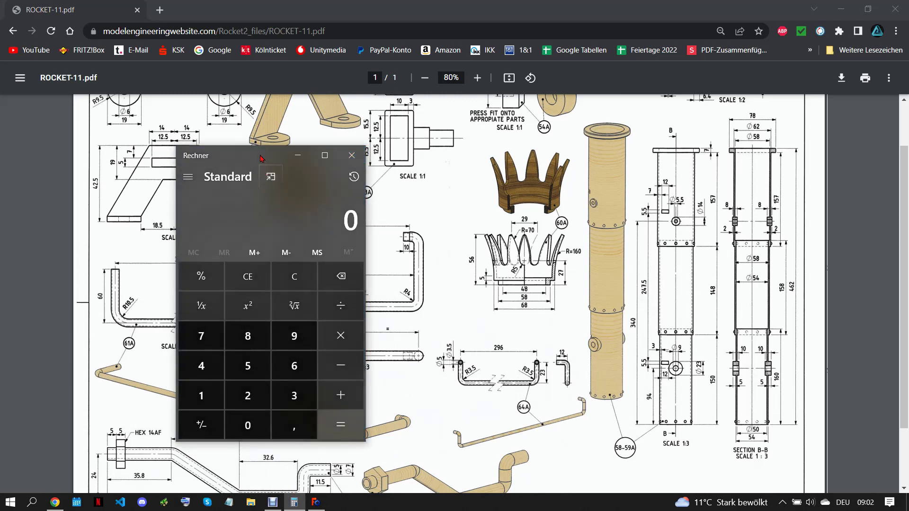
drag(263, 156, 163, 155)
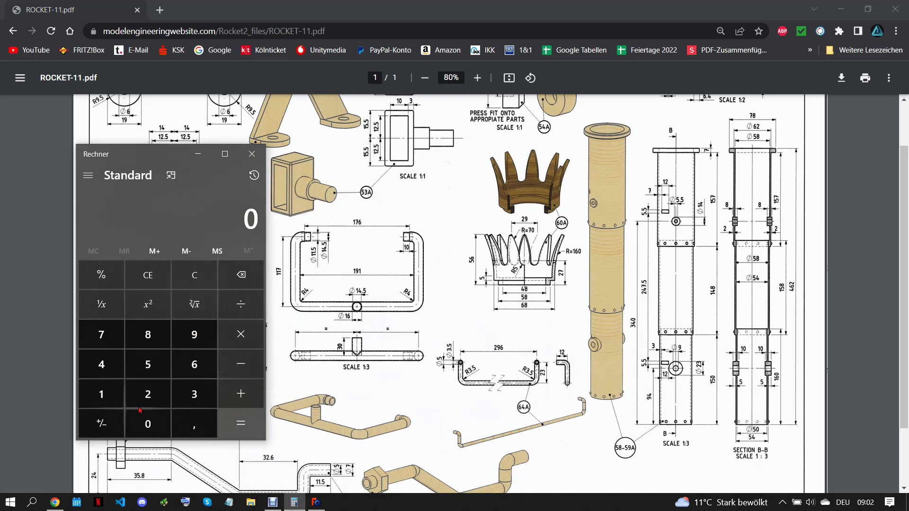
click(101, 394)
click(101, 365)
click(194, 424)
click(148, 365)
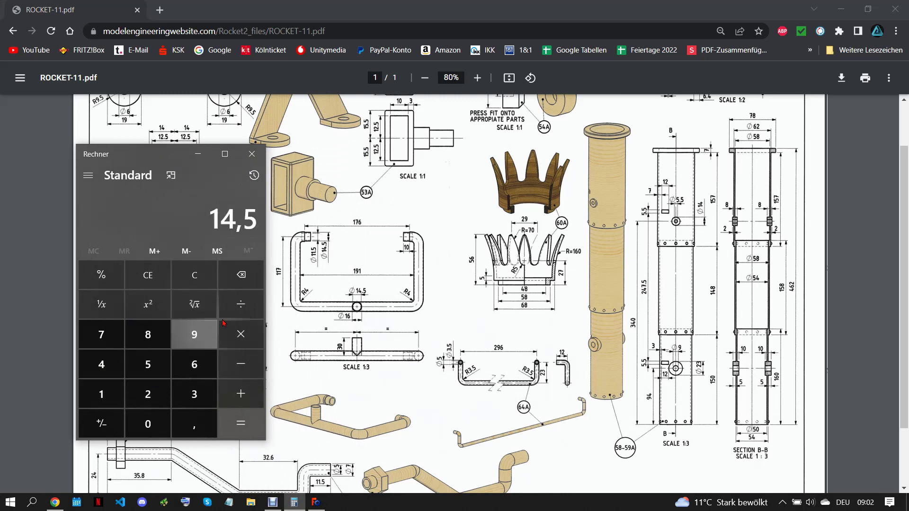
click(241, 304)
click(148, 394)
click(247, 422)
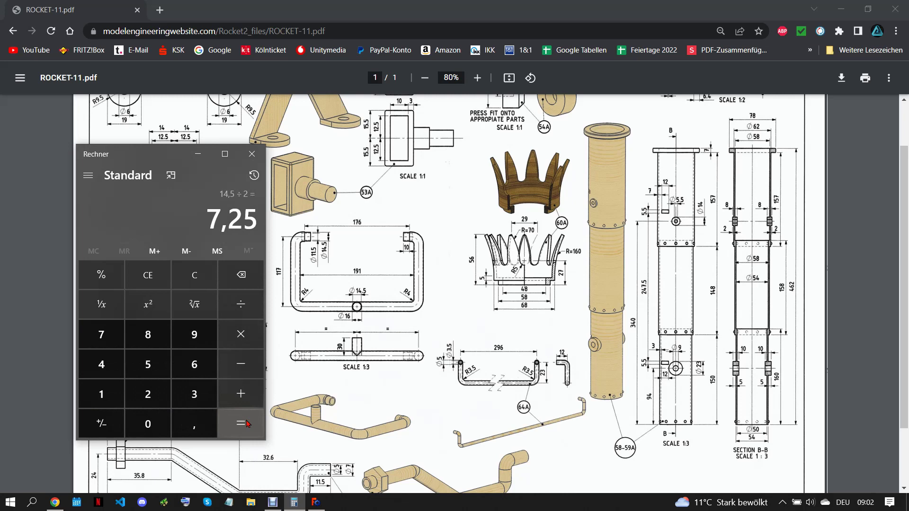
Add 4 to 7,25 to get 11,25 and send Calculator behind the drawing
click(235, 398)
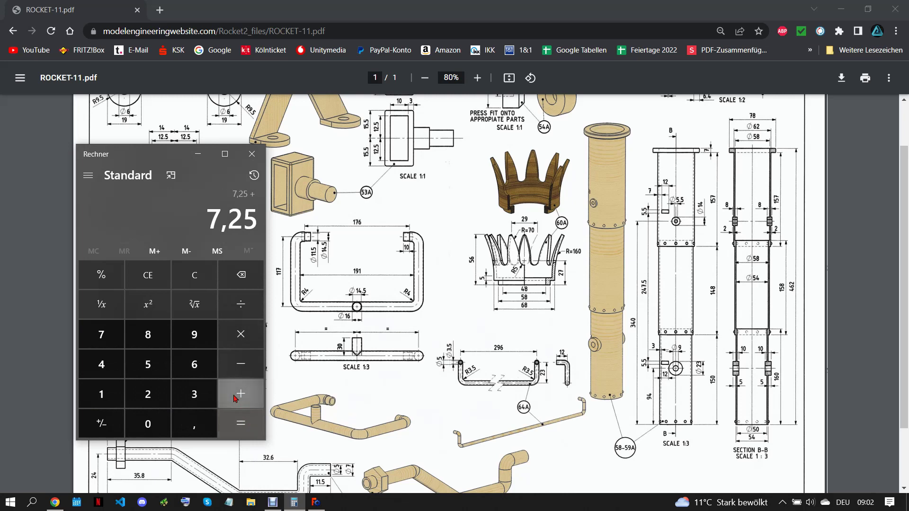
click(101, 364)
click(240, 422)
click(353, 412)
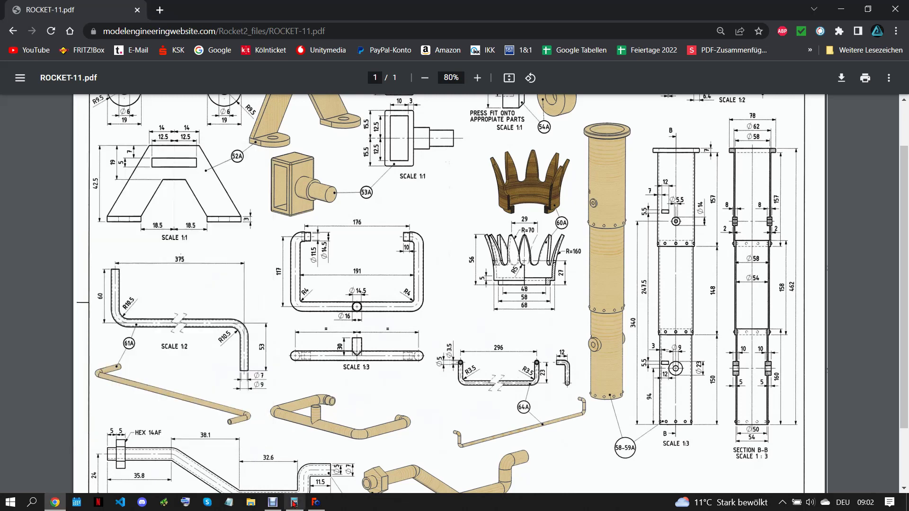
In FreeCAD, add a radius constraint to the sketch's top-left corner arc
key(alt+Tab)
click(317, 210)
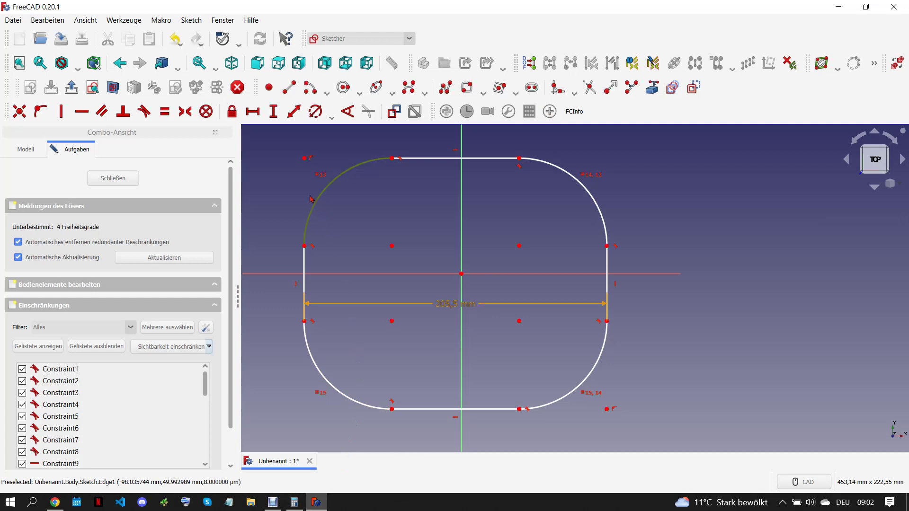
click(315, 112)
Set the corner arc radius to 11,25 mm
text(1)
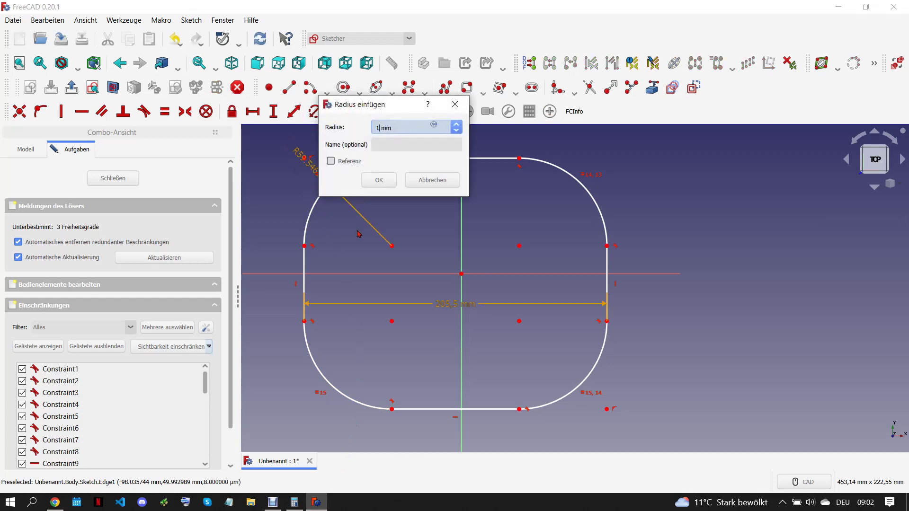
text(5)
click(379, 180)
scroll(465, 278, up, 2)
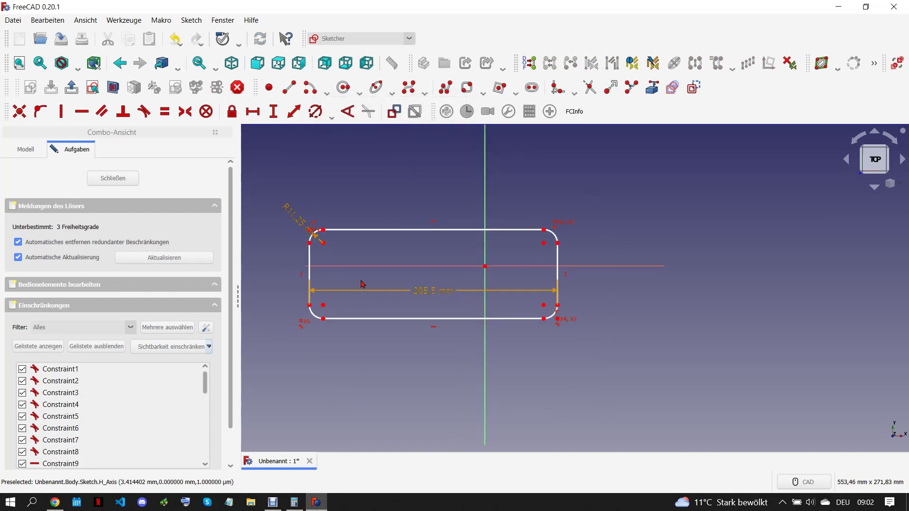
drag(324, 306, 376, 307)
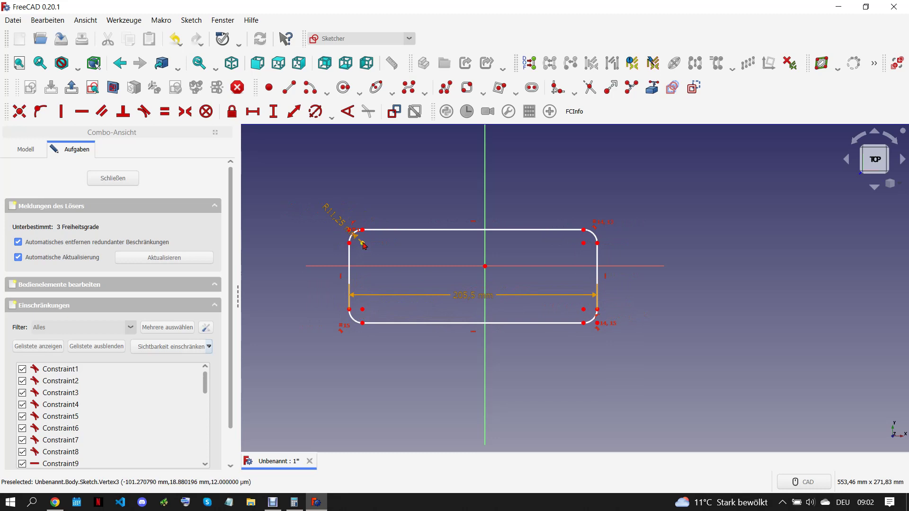
Make two opposite corner-arc centres symmetric about the origin to centre the rectangle
click(362, 243)
click(584, 310)
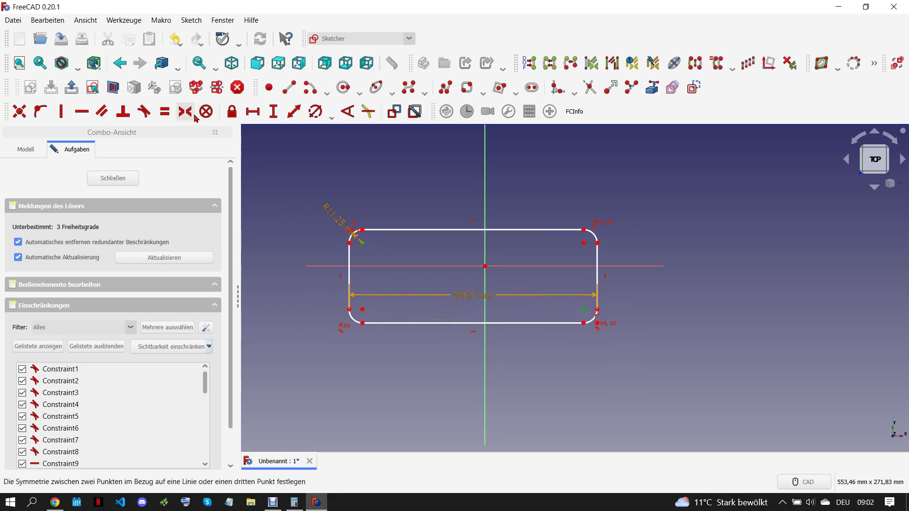
click(483, 266)
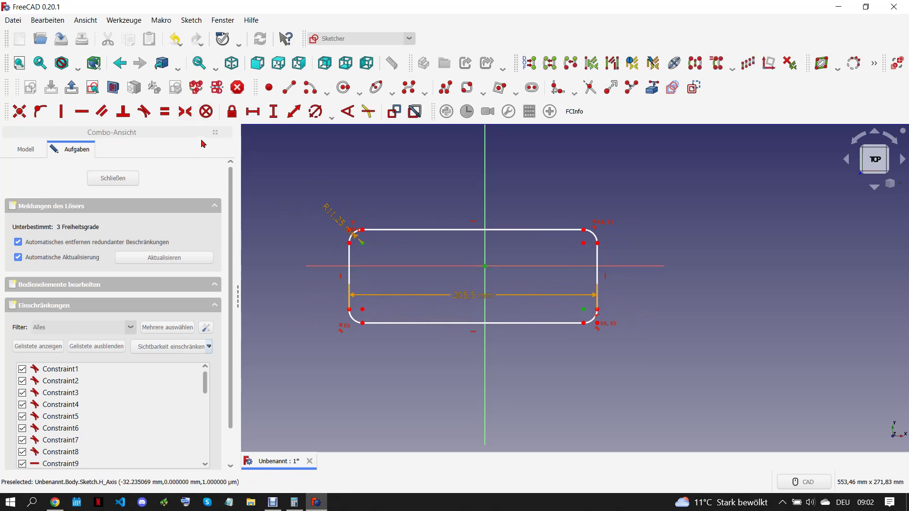
click(186, 114)
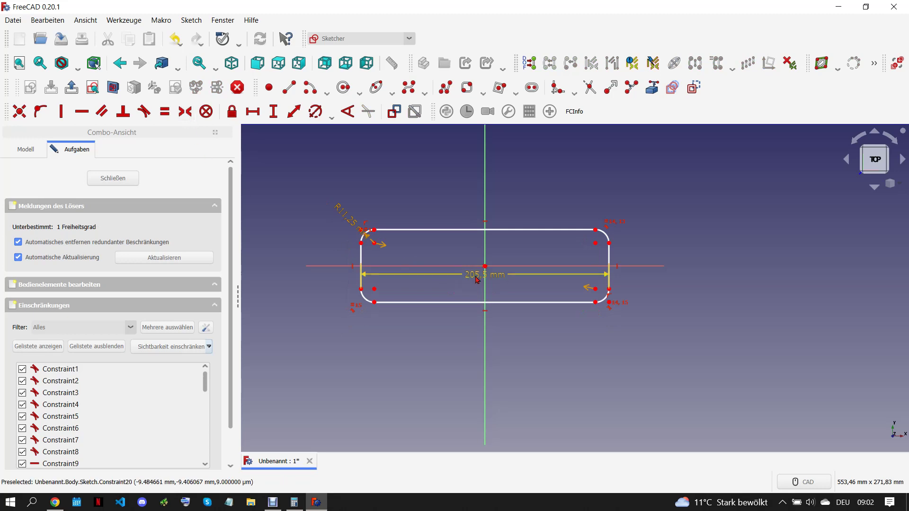
drag(483, 274, 481, 359)
Constrain the left side's vertical distance to 117 mm, checking the drawing
click(374, 230)
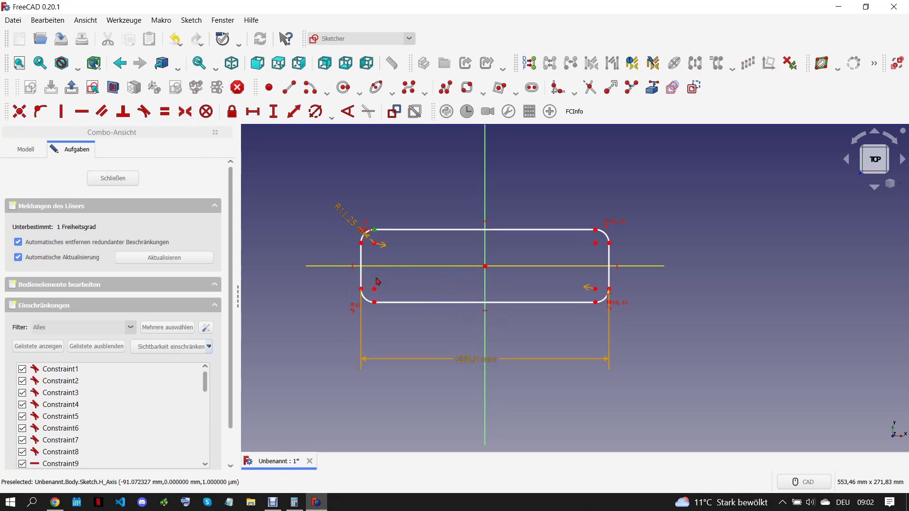
click(374, 303)
click(273, 111)
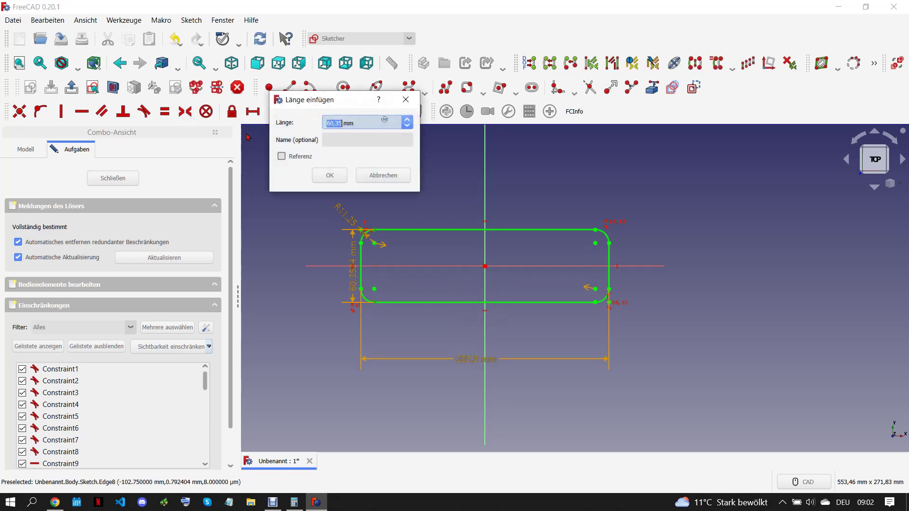
click(55, 502)
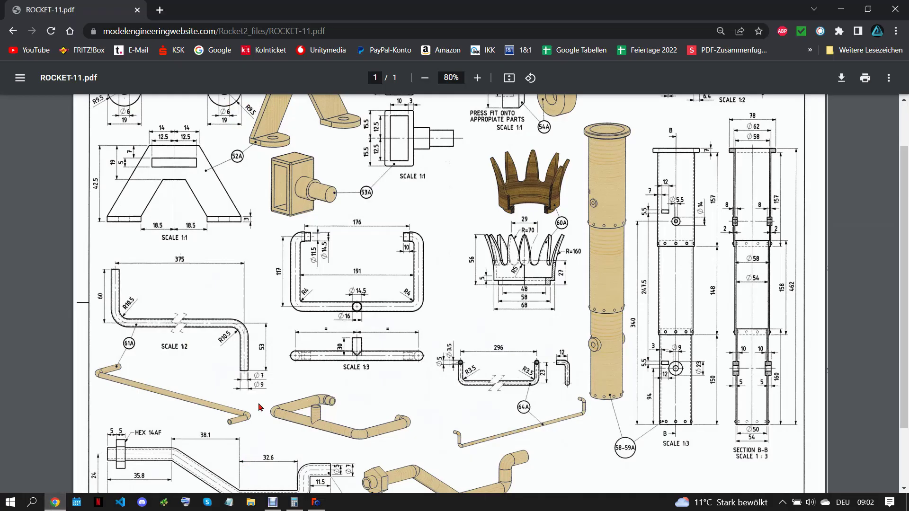
click(316, 502)
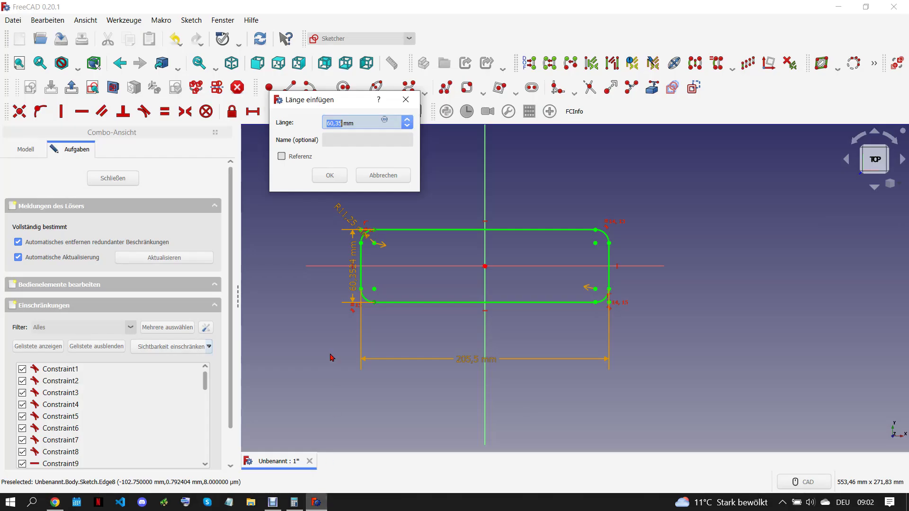
text(11)
text(7)
click(55, 502)
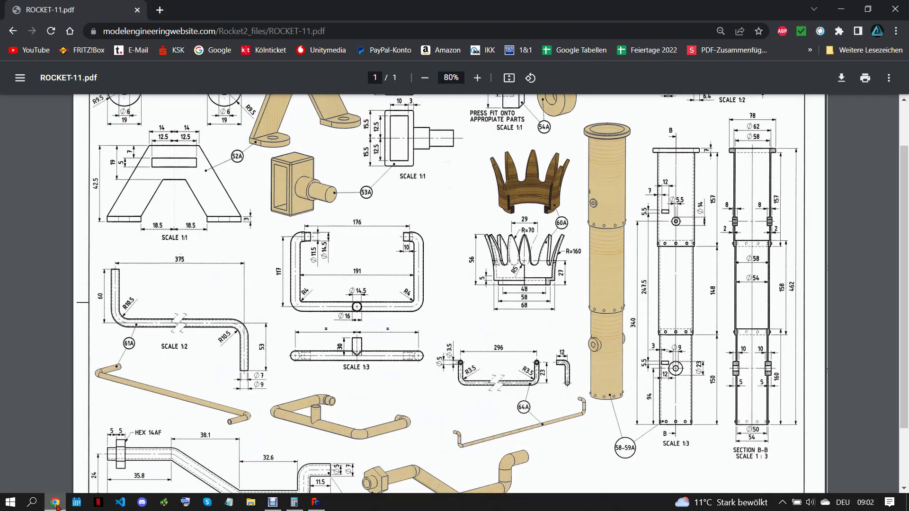
click(316, 502)
click(332, 176)
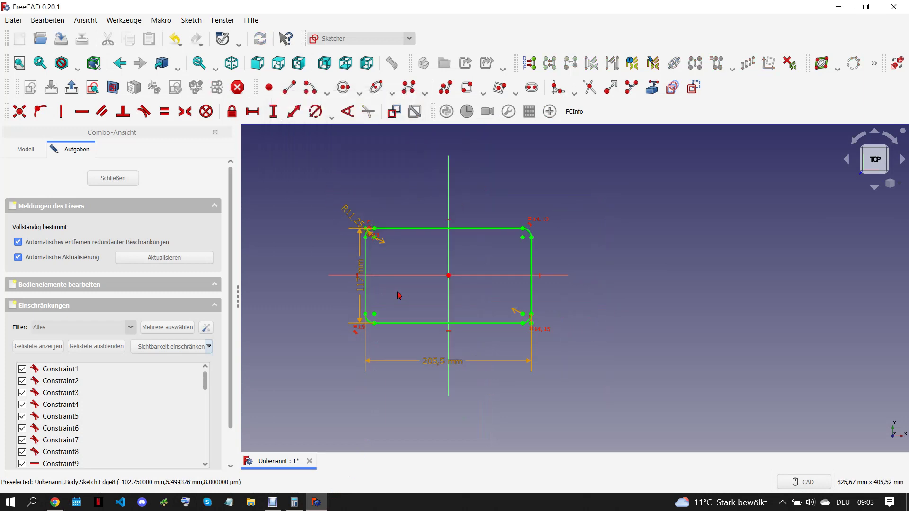
scroll(399, 295, up, 3)
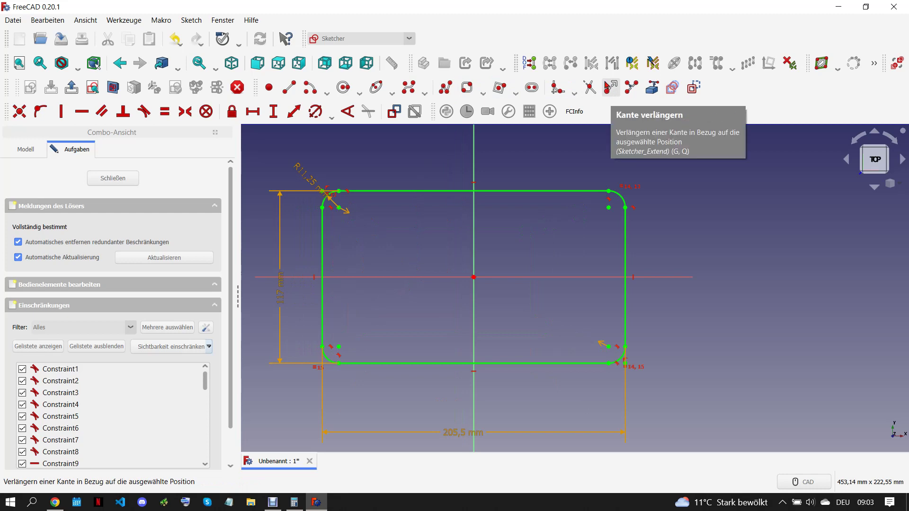
Split the top edge and delete its middle part, leaving two short stubs
click(606, 85)
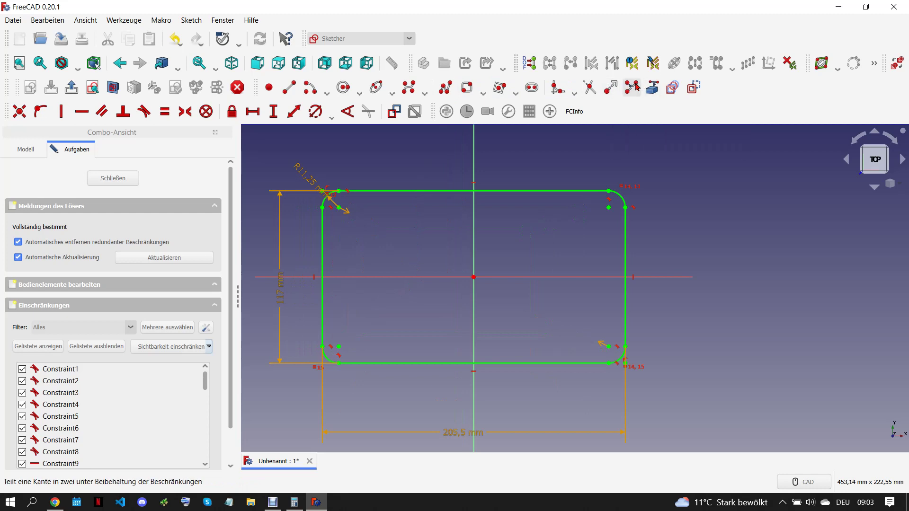
click(545, 194)
click(374, 192)
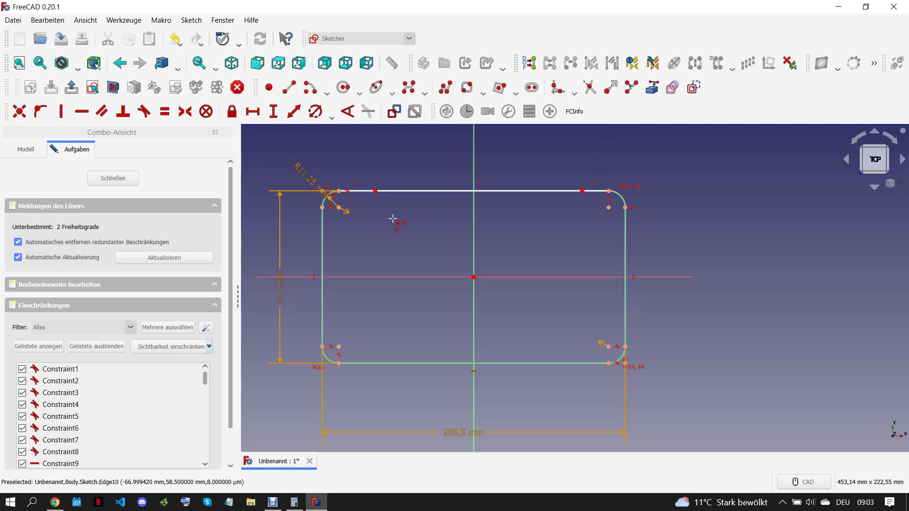
right_click(475, 196)
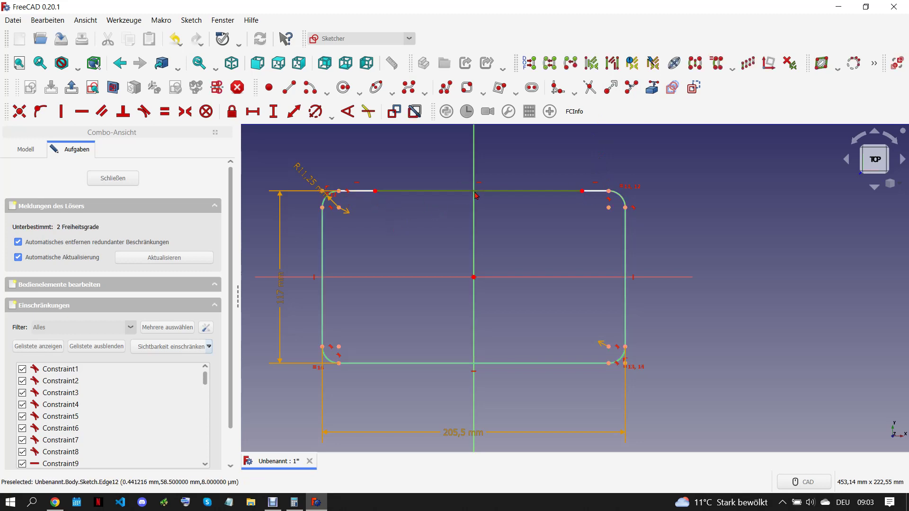
click(476, 195)
key(Delete)
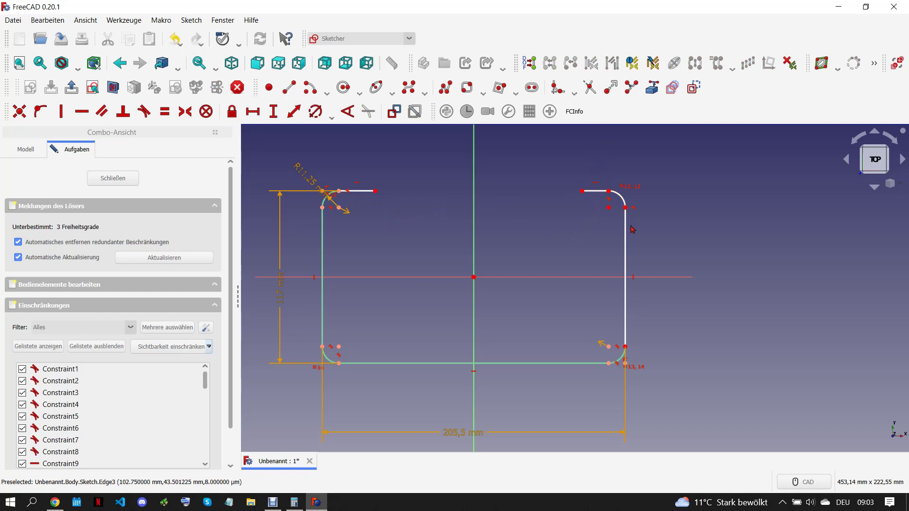
Make the two side edges equal and the two top stubs equal
click(625, 230)
click(323, 247)
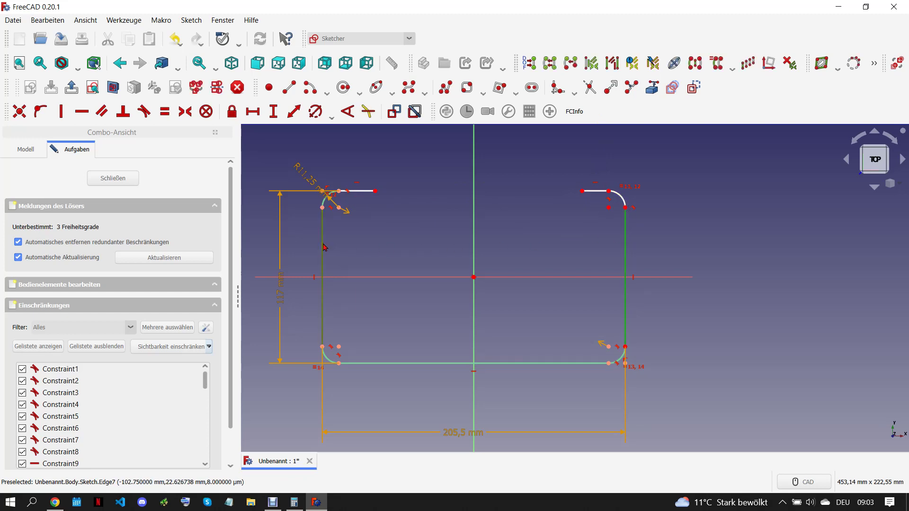
key(e)
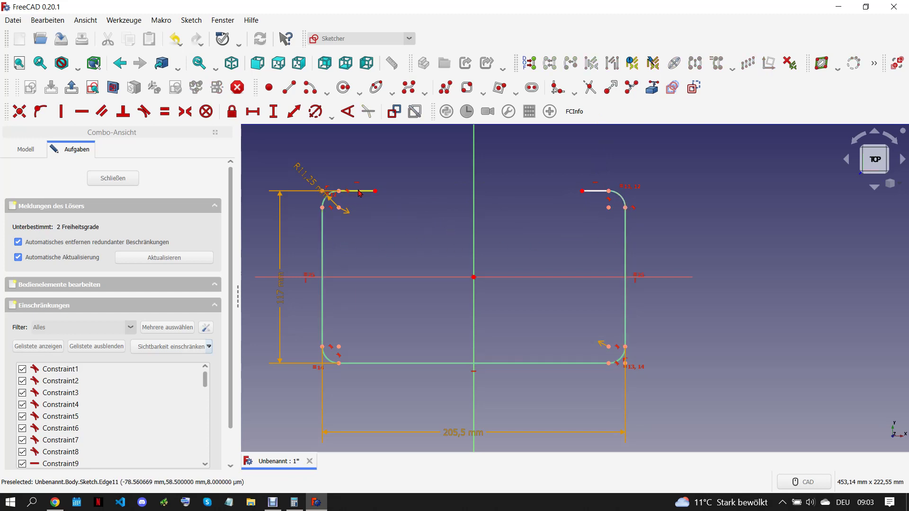
click(349, 199)
click(593, 191)
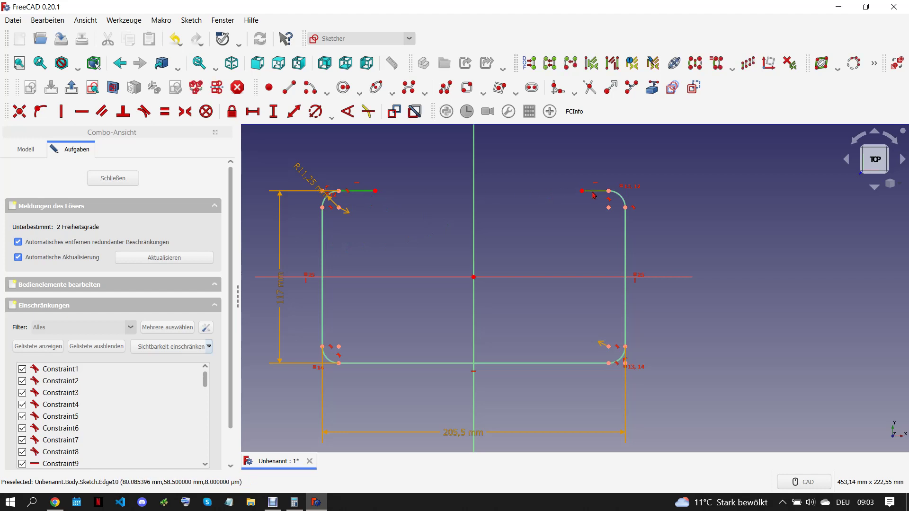
key(e)
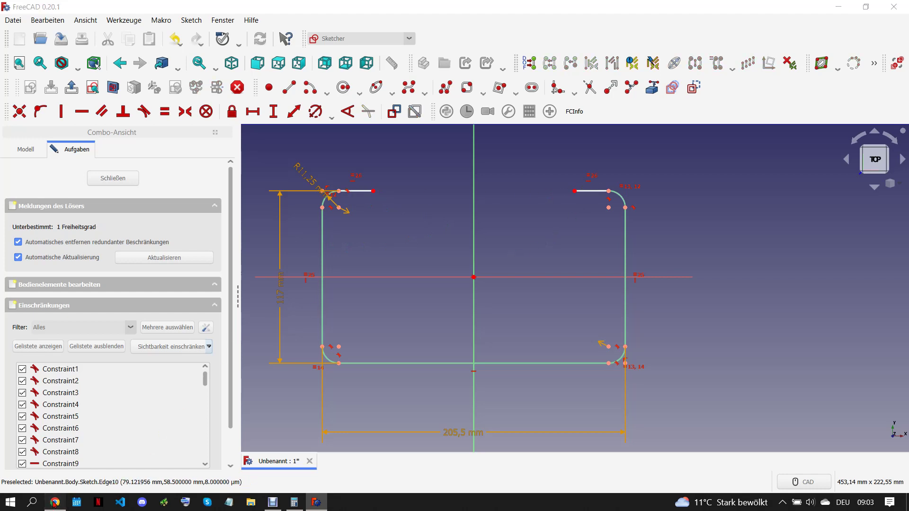
Set a 176 mm horizontal gap between the inner ends of the stubs
click(55, 502)
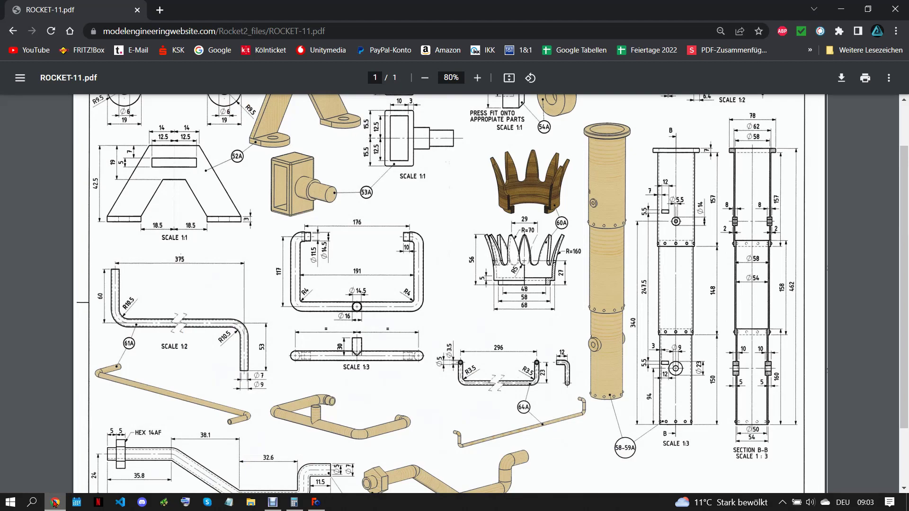
click(55, 503)
click(316, 502)
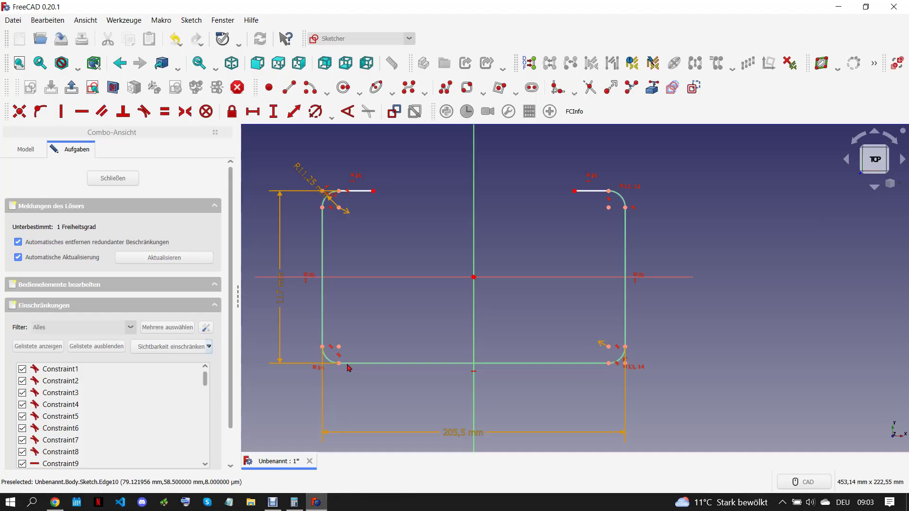
click(374, 191)
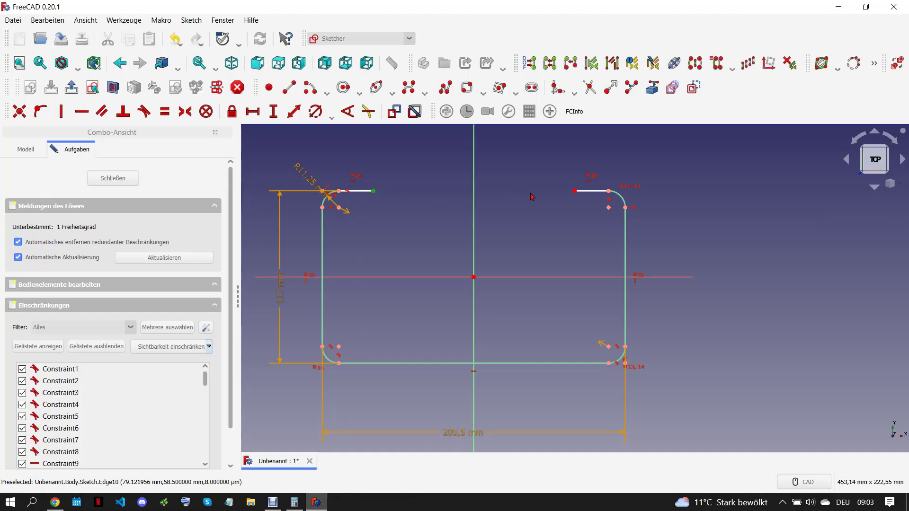
click(575, 192)
click(252, 111)
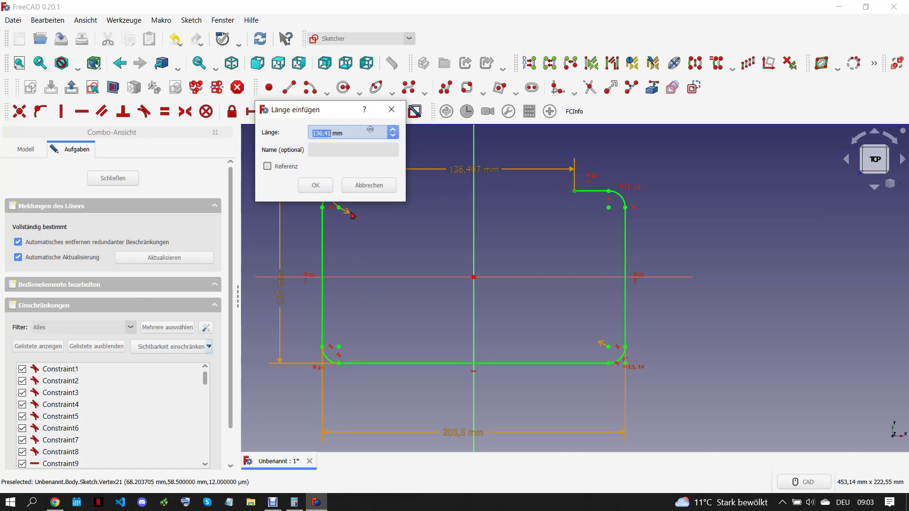
text(1)
key(Return)
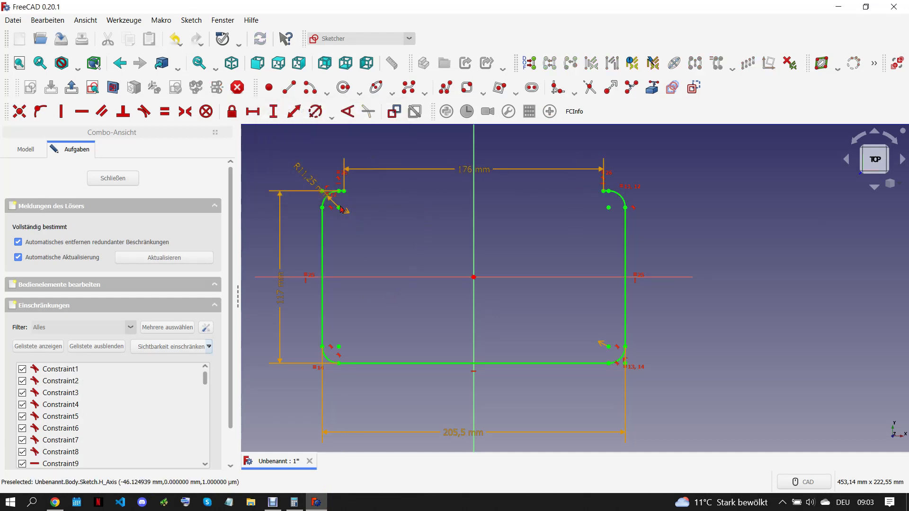
drag(341, 209, 294, 158)
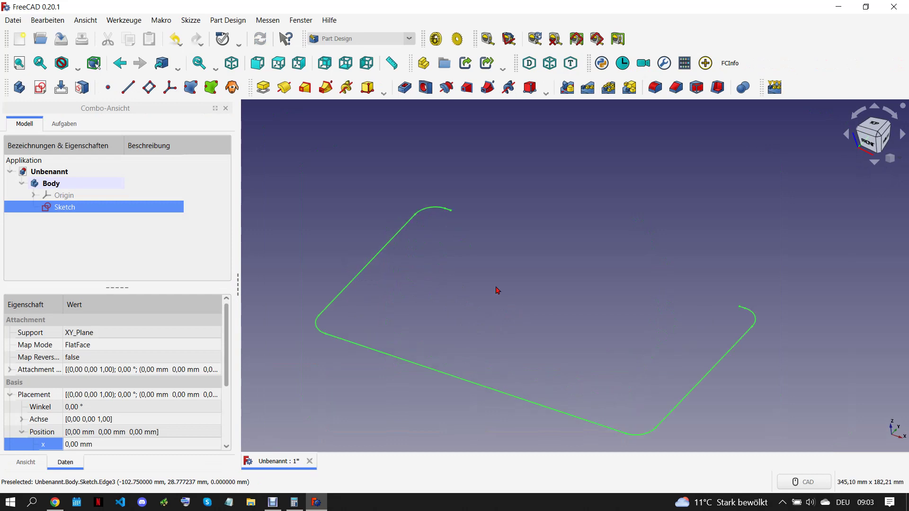
Add a datum plane normal to the stub edge at its end point and sketch on it
scroll(463, 247, up, 4)
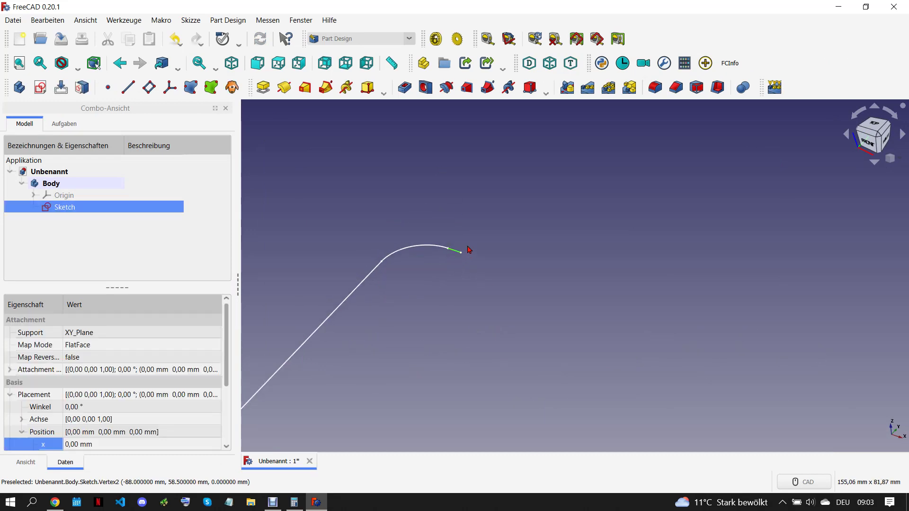
click(149, 88)
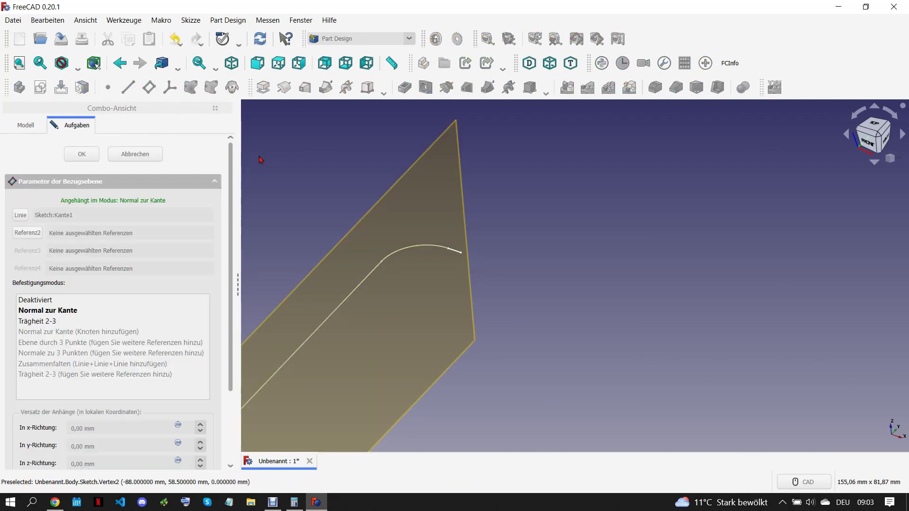
click(66, 312)
click(28, 233)
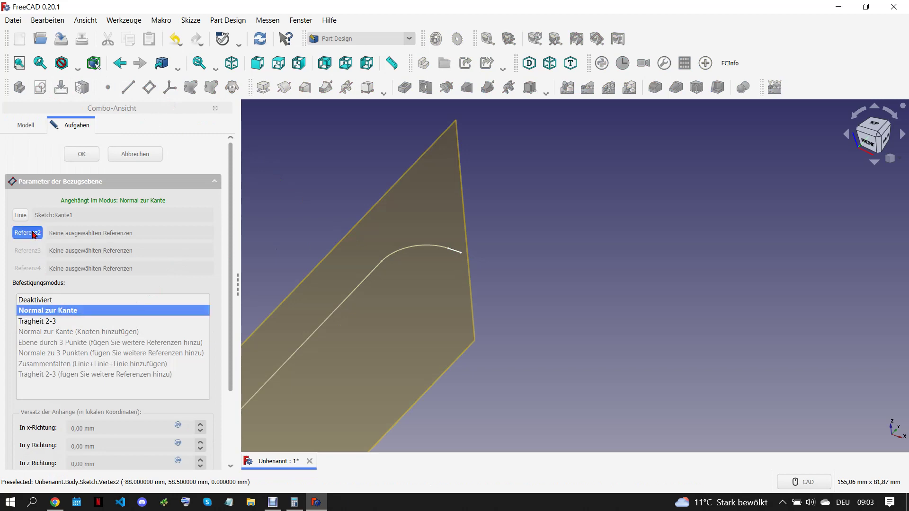
click(462, 256)
click(82, 154)
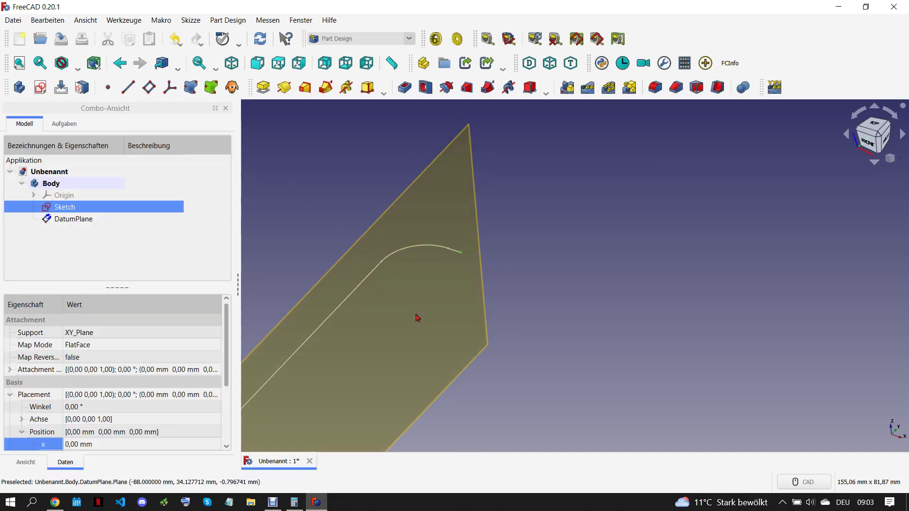
click(446, 310)
click(41, 88)
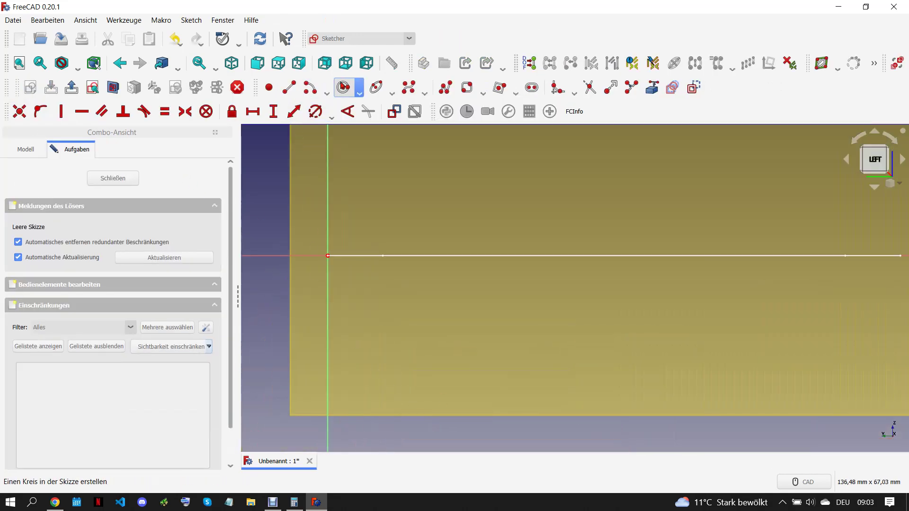
Draw a 14,5 mm diameter circle at the sketch origin and close the sketch
click(343, 86)
click(328, 256)
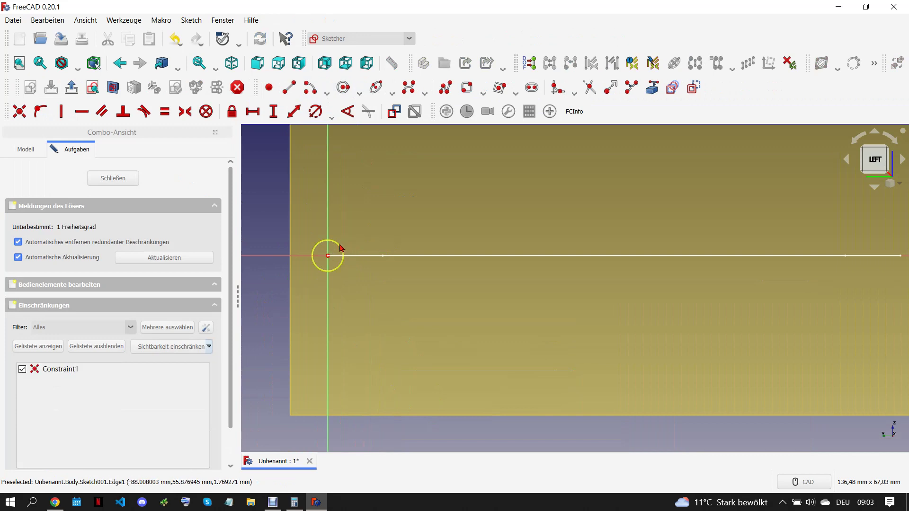
click(340, 247)
text(14,)
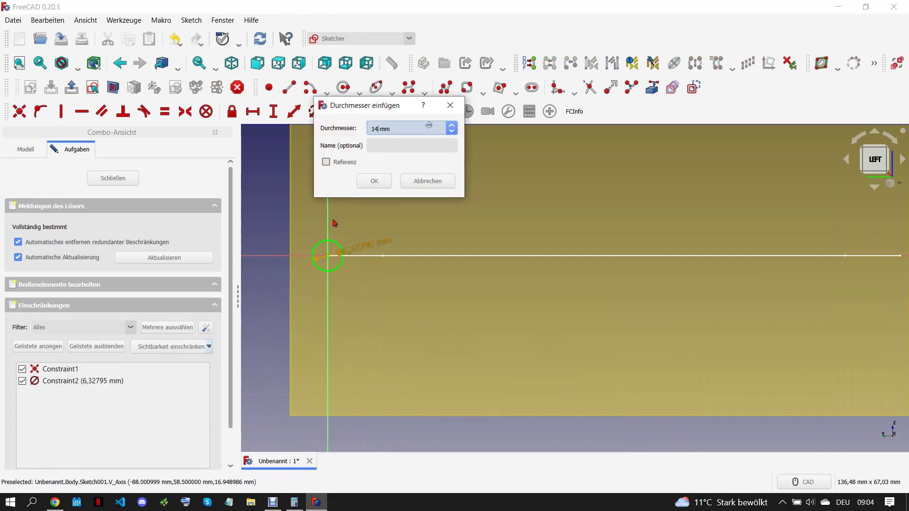
text(5)
click(374, 181)
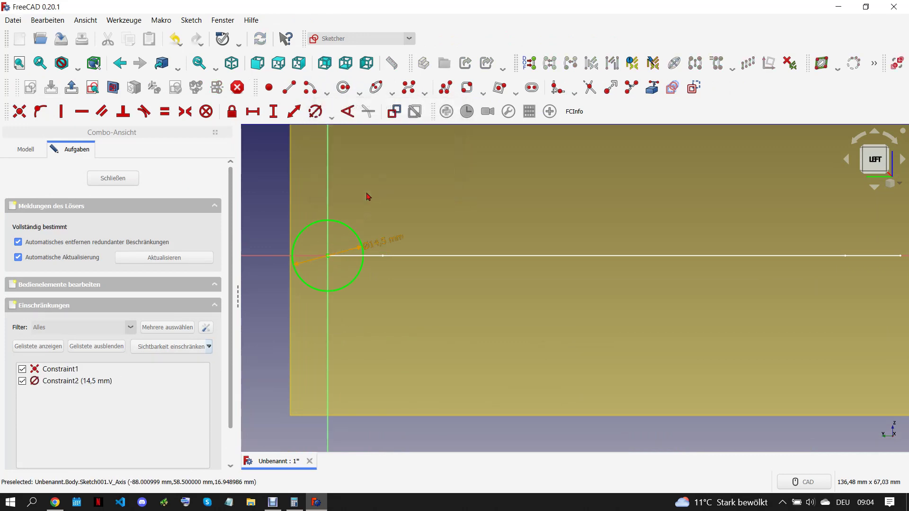
click(112, 178)
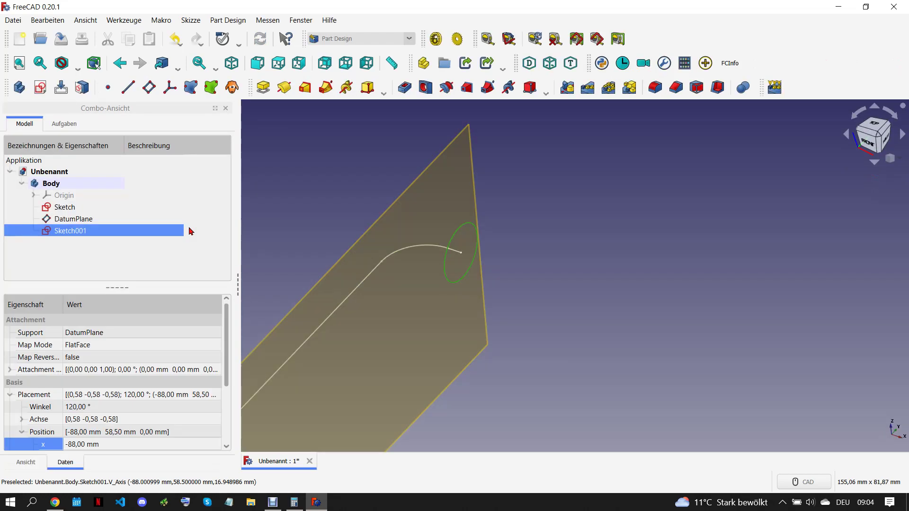
click(54, 503)
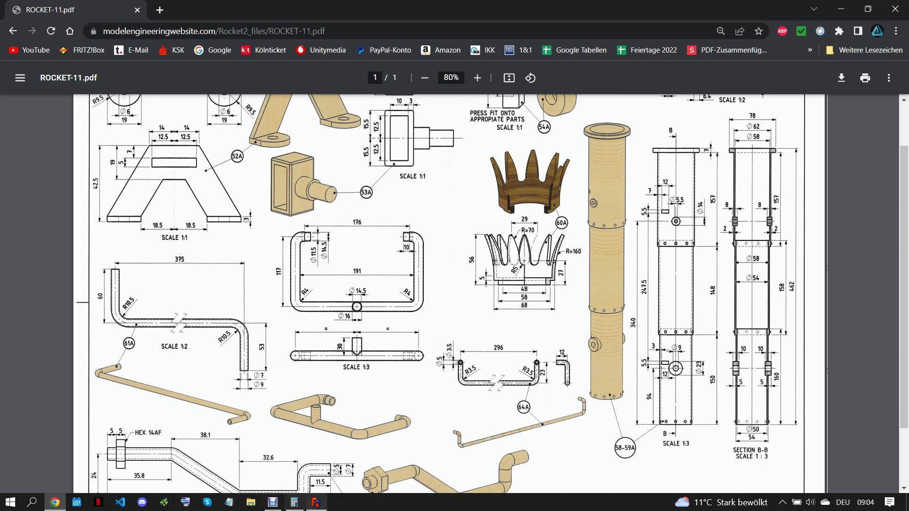
mouse_move(316, 503)
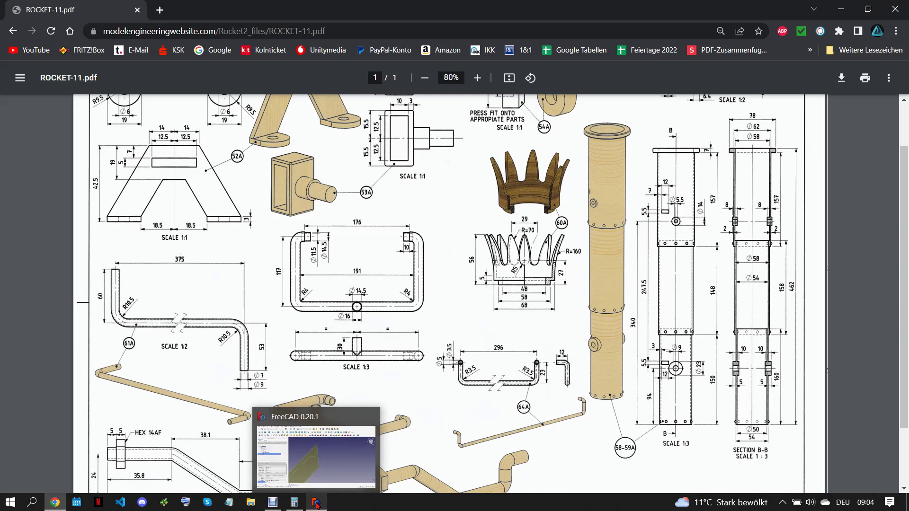
Resize Sketch001's profile circle to a 16 mm diameter and leave the sketch
click(316, 505)
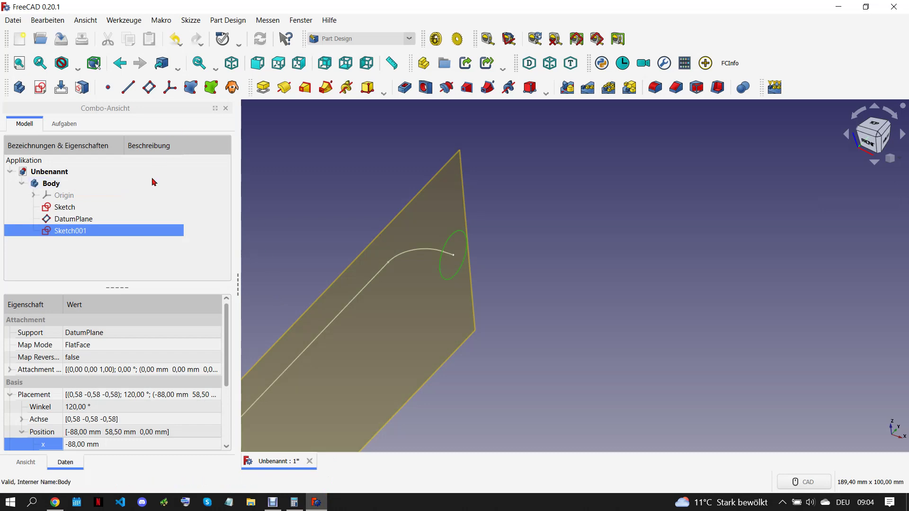
double_click(138, 234)
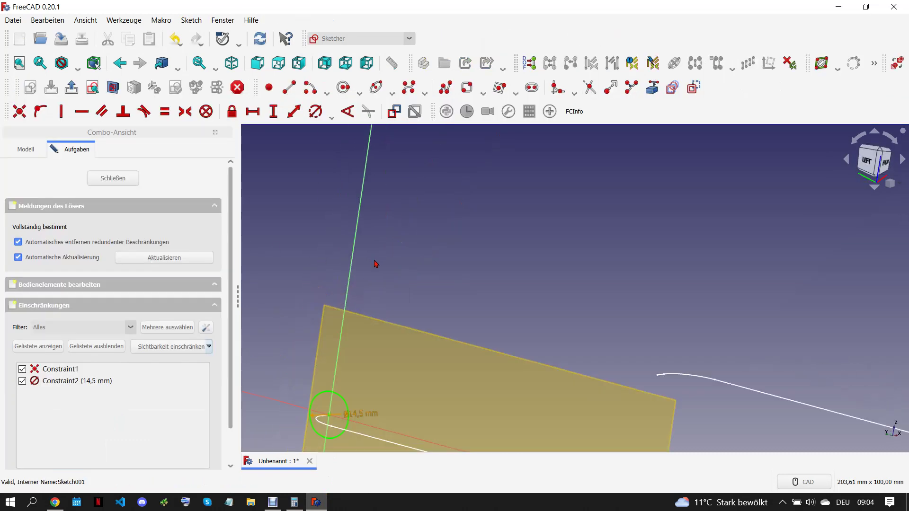
double_click(468, 350)
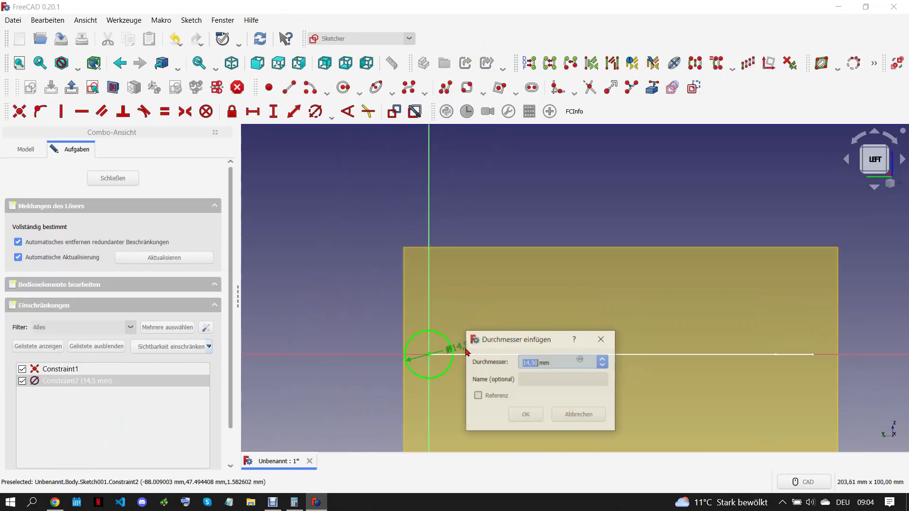
text(1)
click(526, 415)
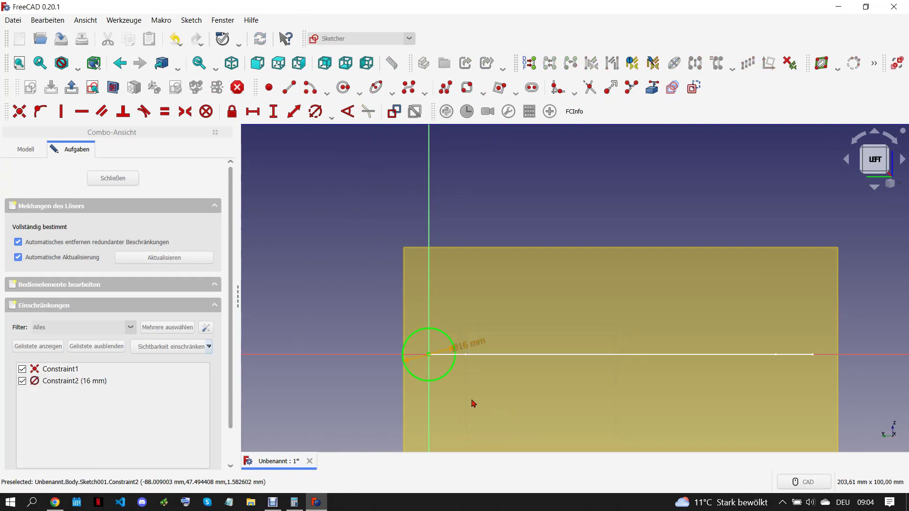
key(Escape)
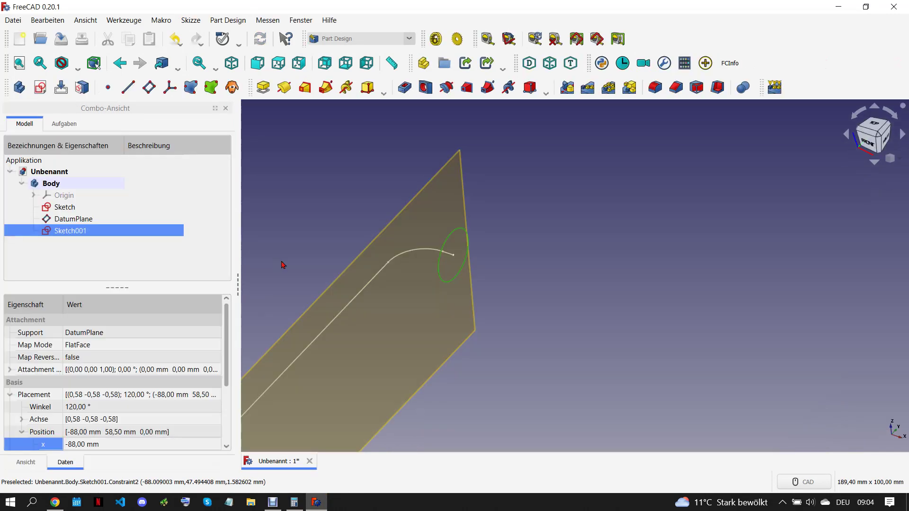
Reopen the path Sketch, zoom out over it, and check the ROCKET-11 drawing
double_click(74, 206)
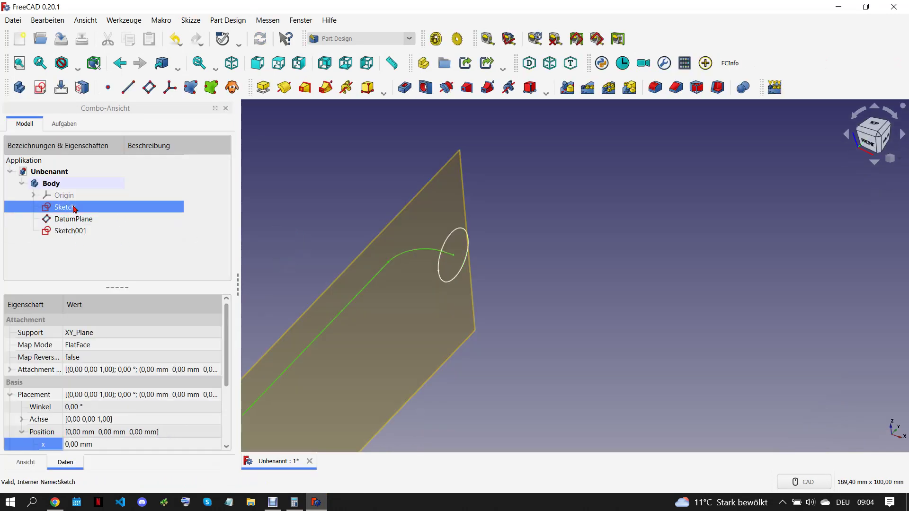
scroll(384, 231, down, 4)
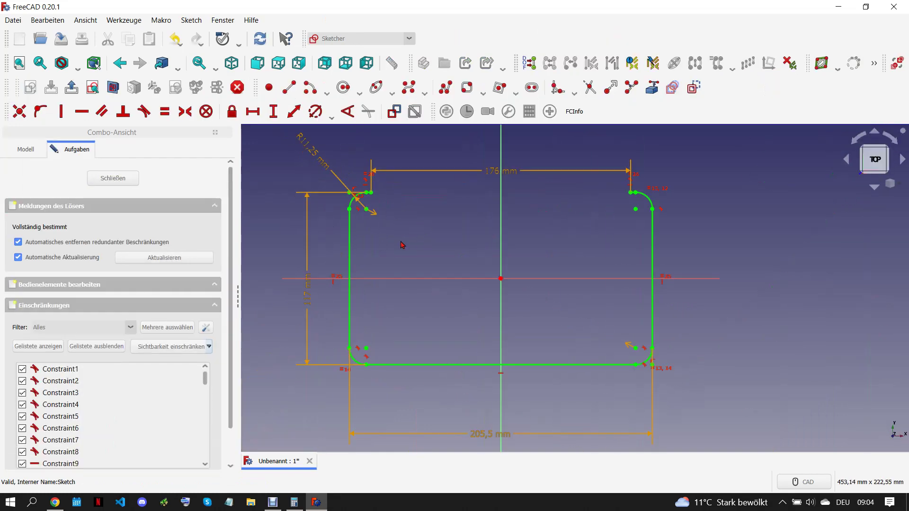
scroll(364, 273, down, 1)
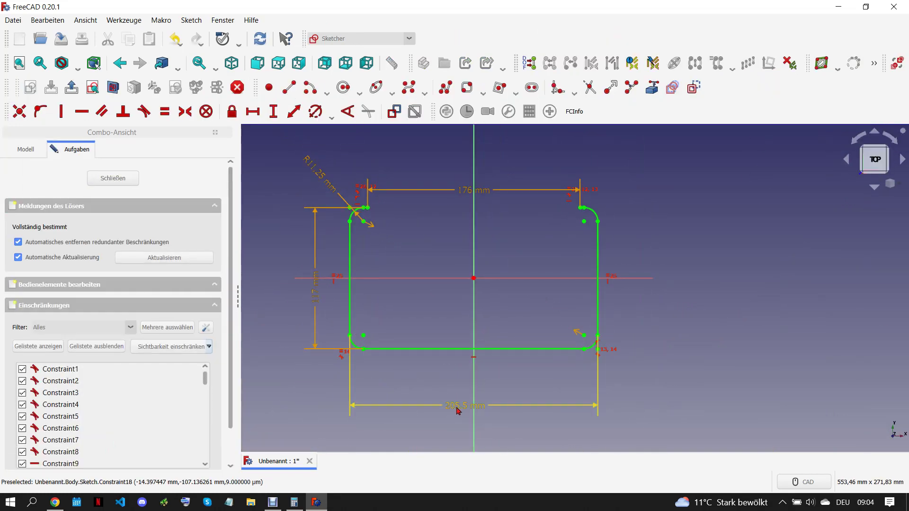
click(54, 503)
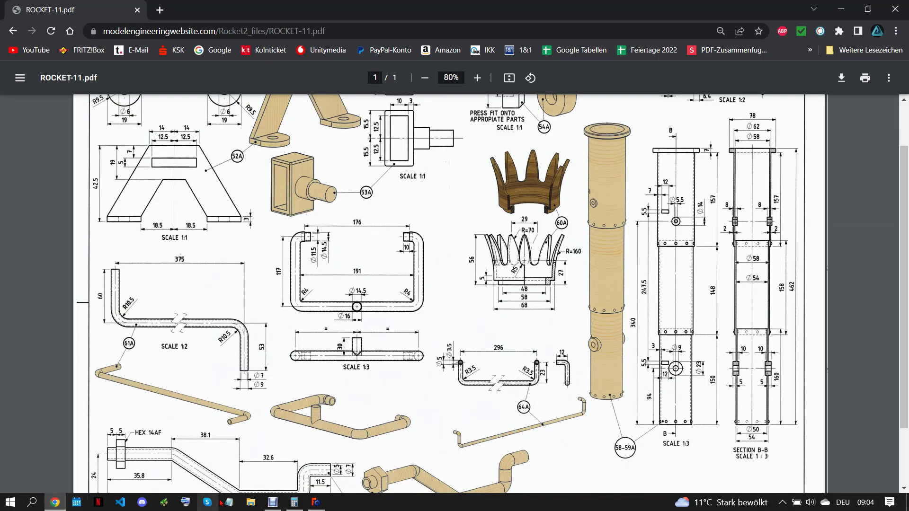
Work out 191 + 16 = 207 in Windows Calculator, then return to FreeCAD
click(294, 503)
click(101, 394)
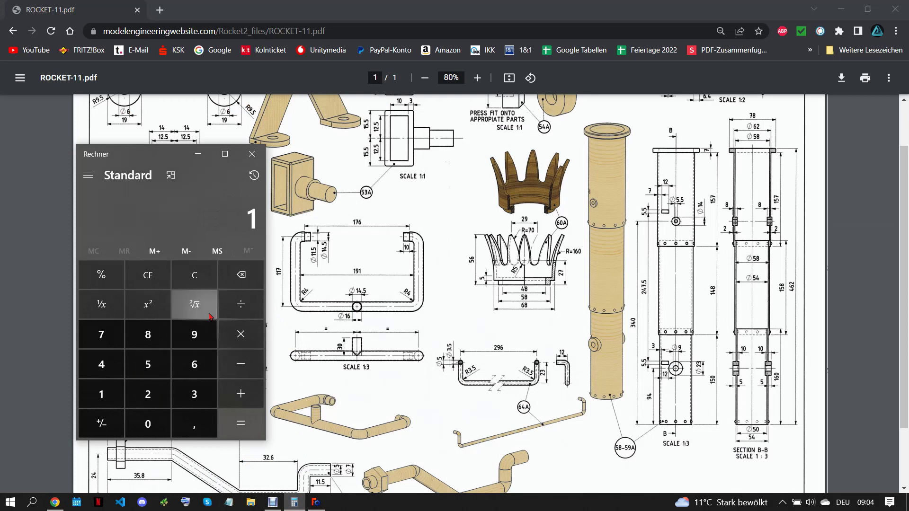
click(194, 275)
click(100, 394)
click(195, 334)
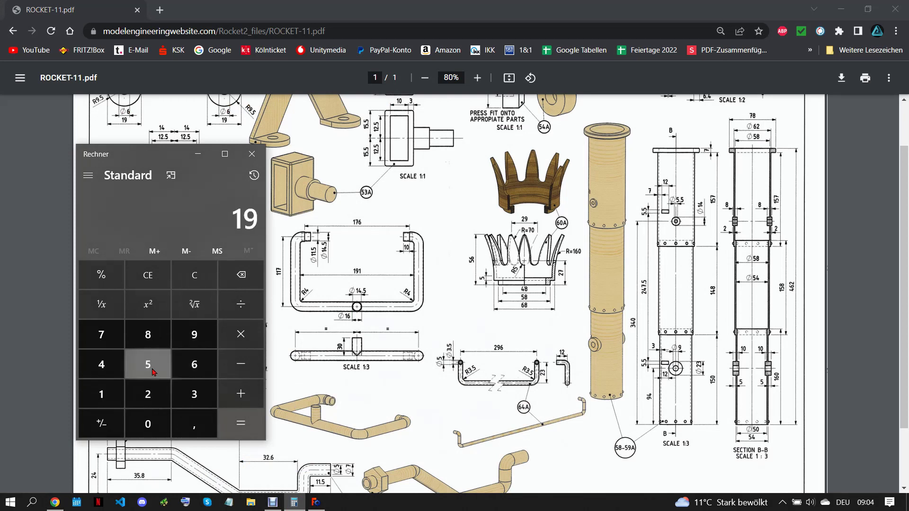
click(101, 394)
click(240, 394)
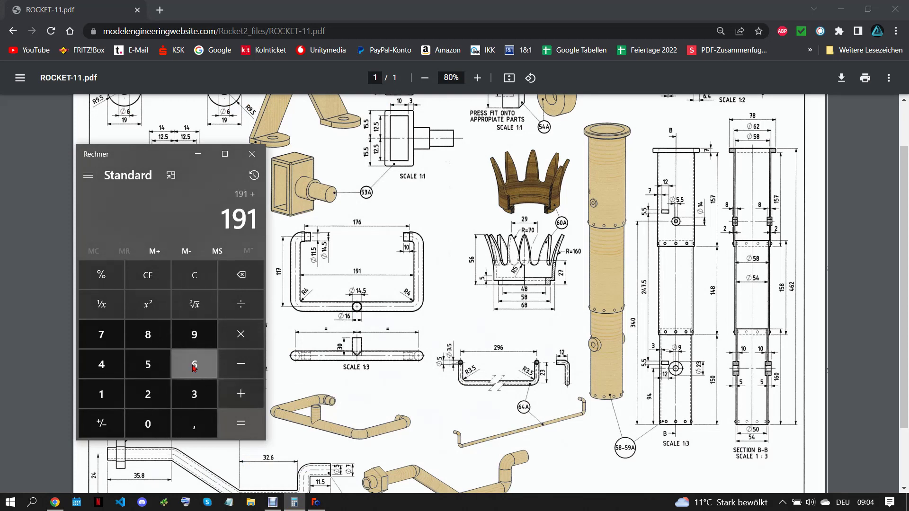
click(101, 394)
click(192, 364)
click(253, 426)
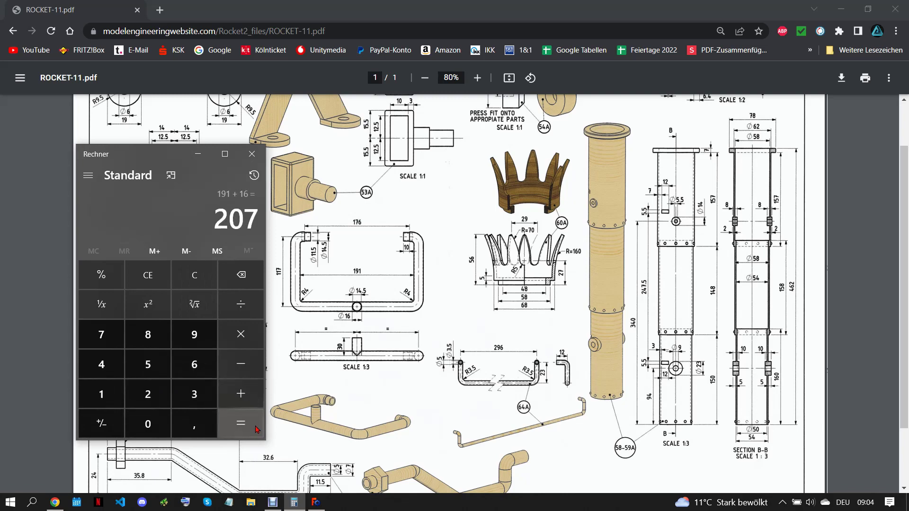
click(316, 503)
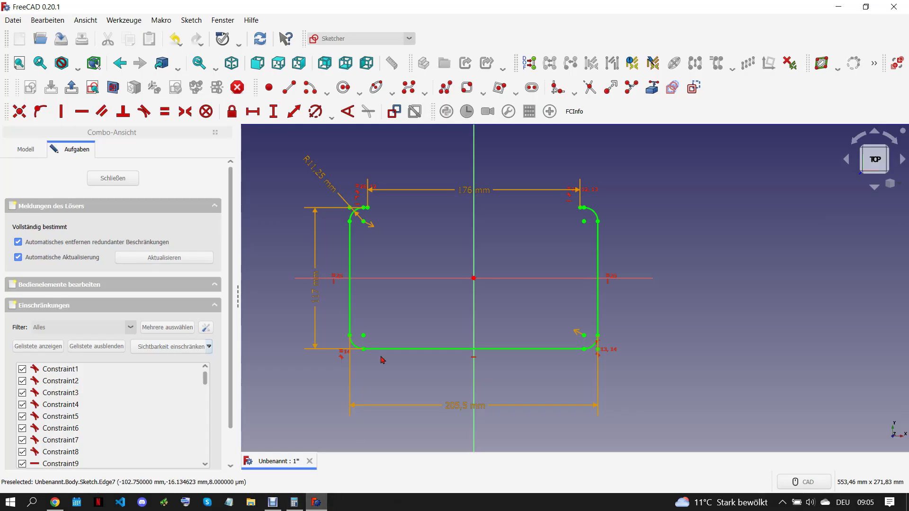
Change the path sketch's 205,5 mm width dimension to 207 mm
double_click(450, 406)
text(207)
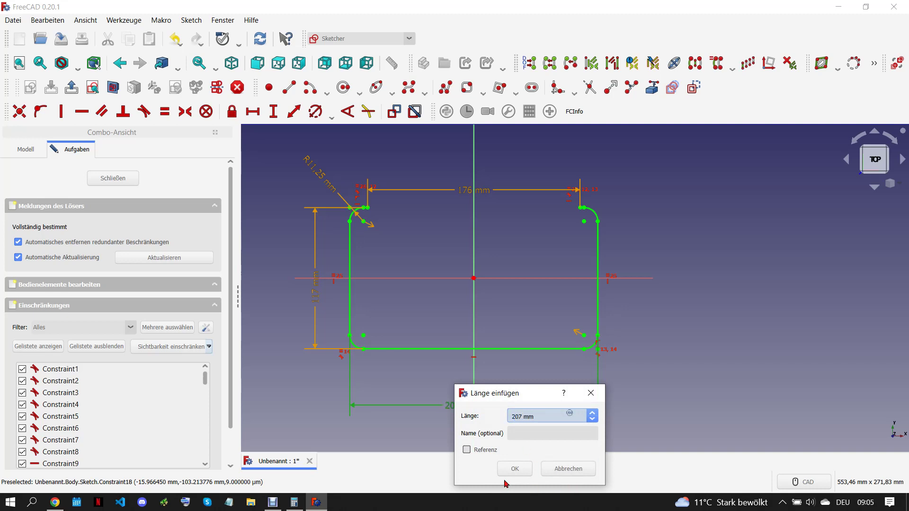
click(513, 469)
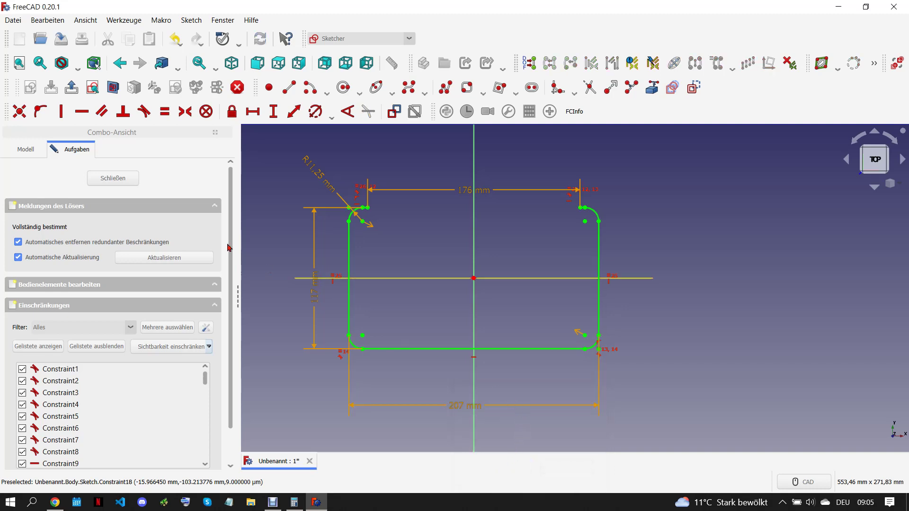
Close the path sketch and hide the datum plane
key(Escape)
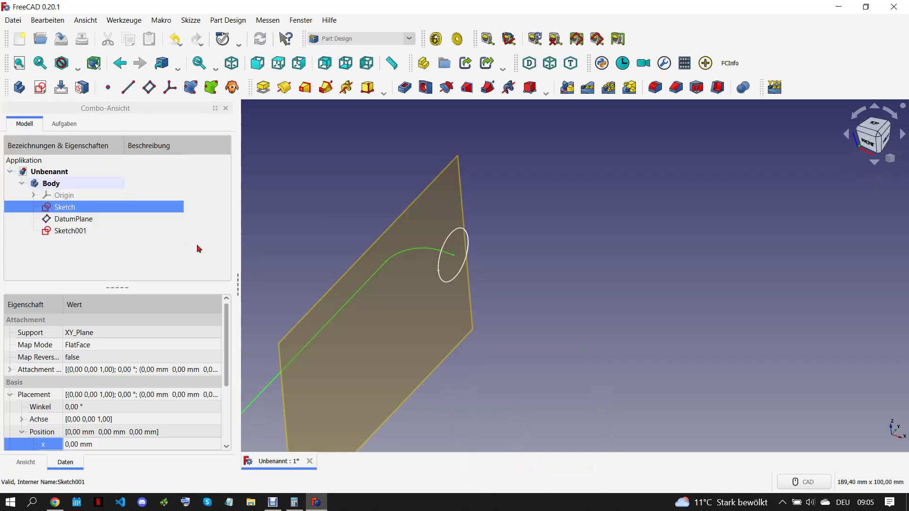
click(534, 278)
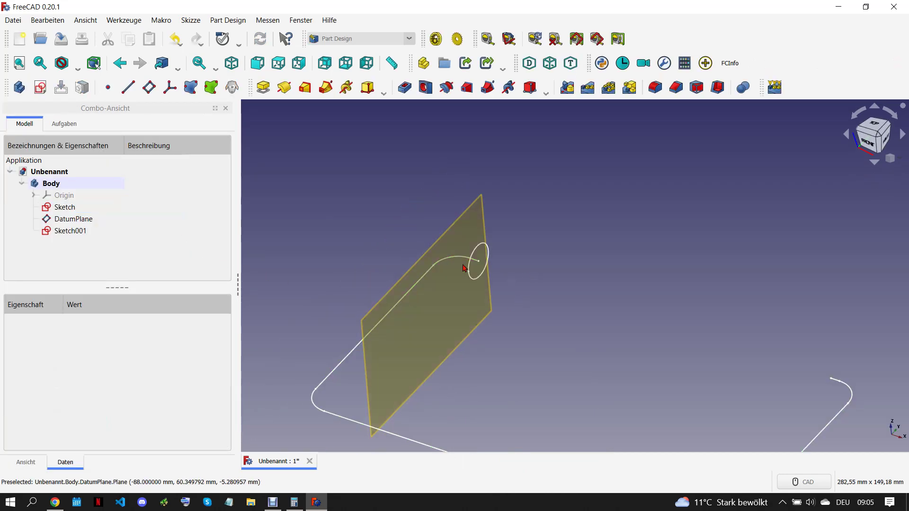
click(470, 255)
key(space)
click(526, 288)
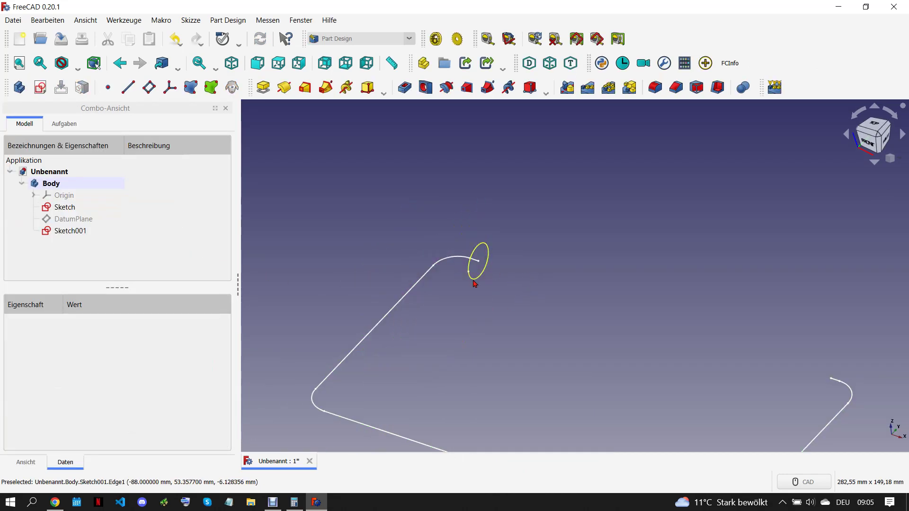
Sweep Sketch001's circle along the path Sketch into an AdditivePipe tube
click(471, 280)
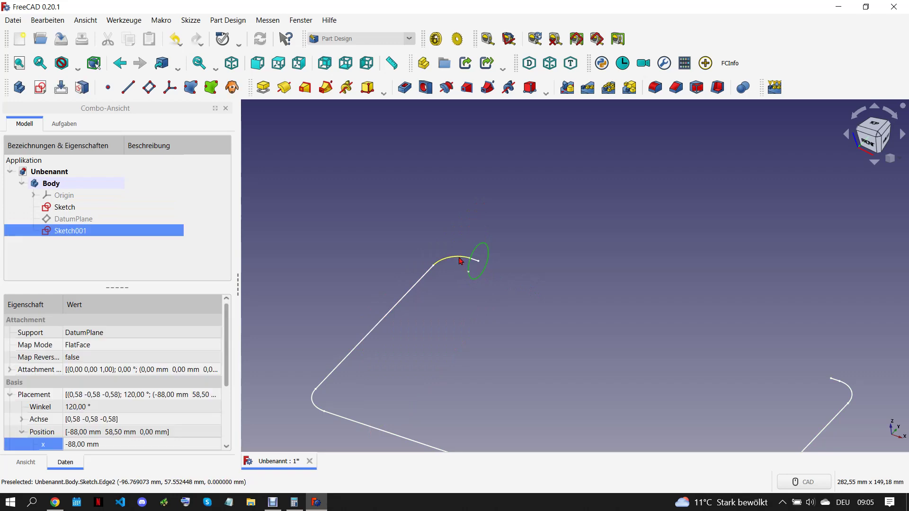
click(127, 250)
click(87, 232)
ctrl+click(64, 207)
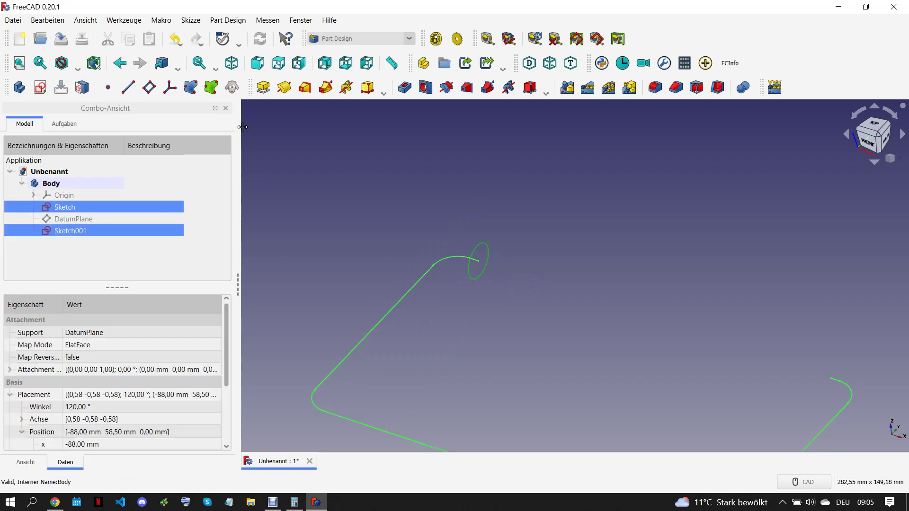
click(329, 93)
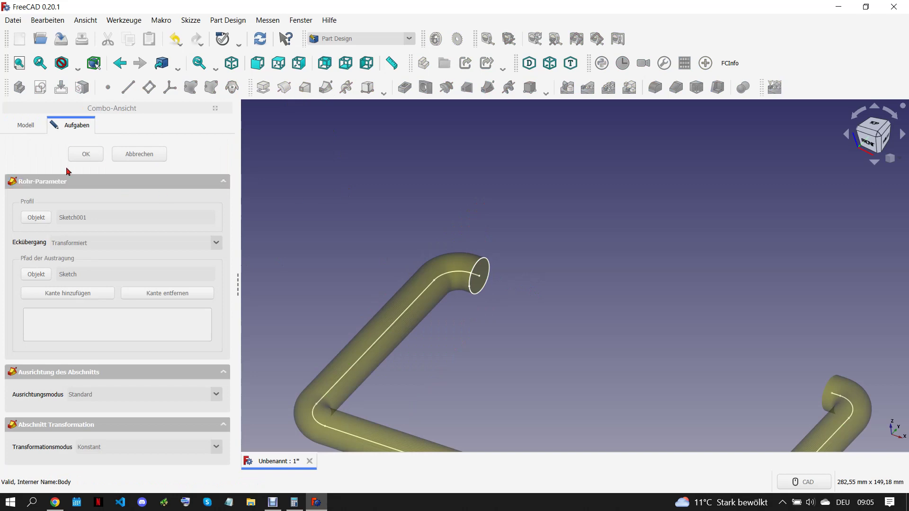
key(Return)
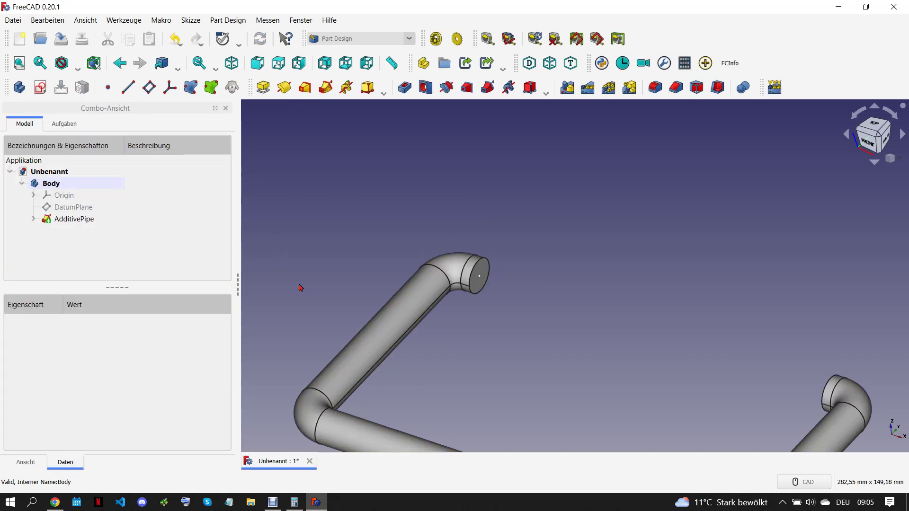
click(55, 504)
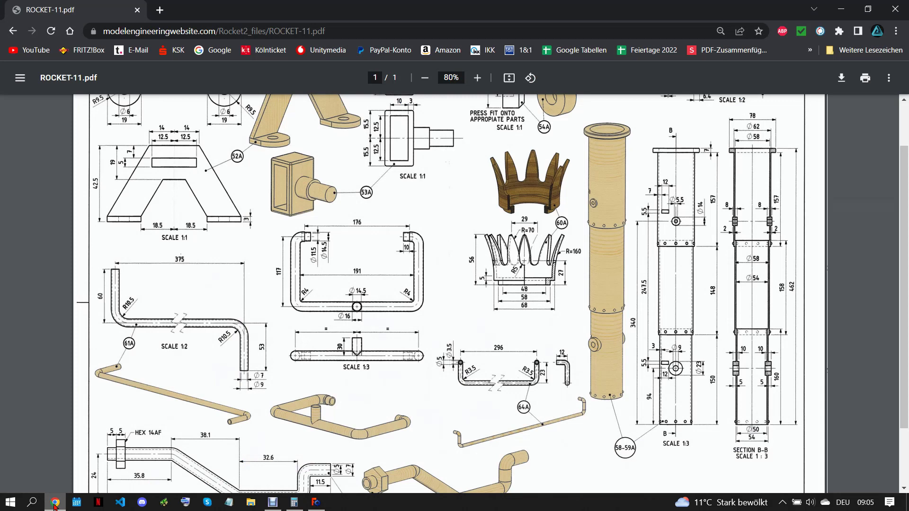
click(316, 503)
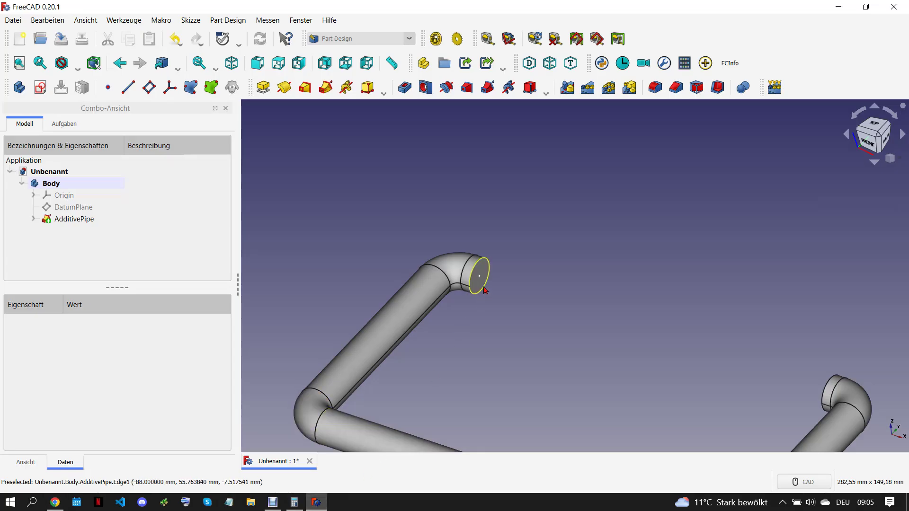
Start a sketch on the pipe's end face with a 14,5 mm circle at the origin
scroll(484, 289, up, 2)
click(473, 273)
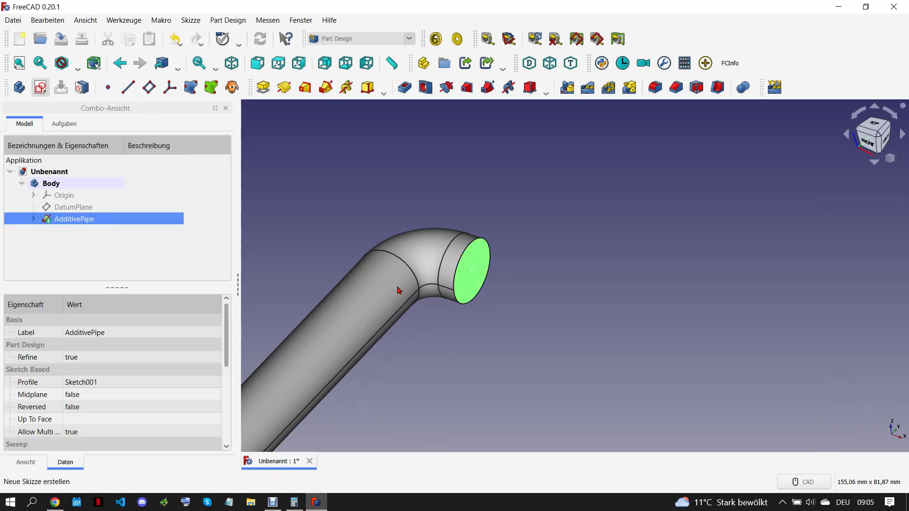
click(40, 87)
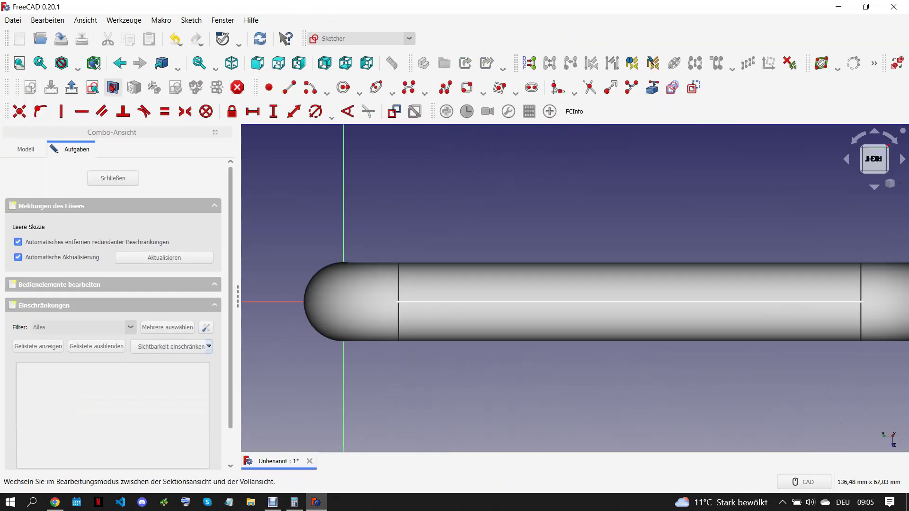
click(112, 87)
click(343, 87)
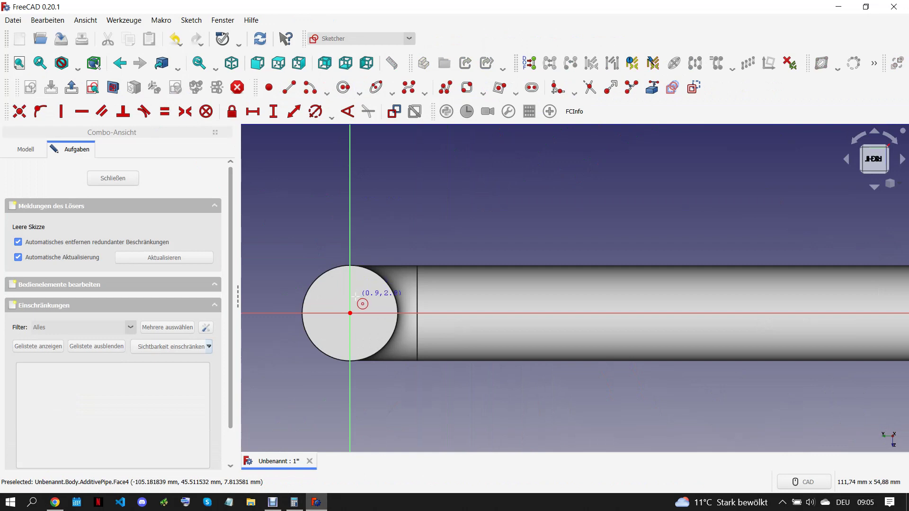
click(350, 313)
click(366, 290)
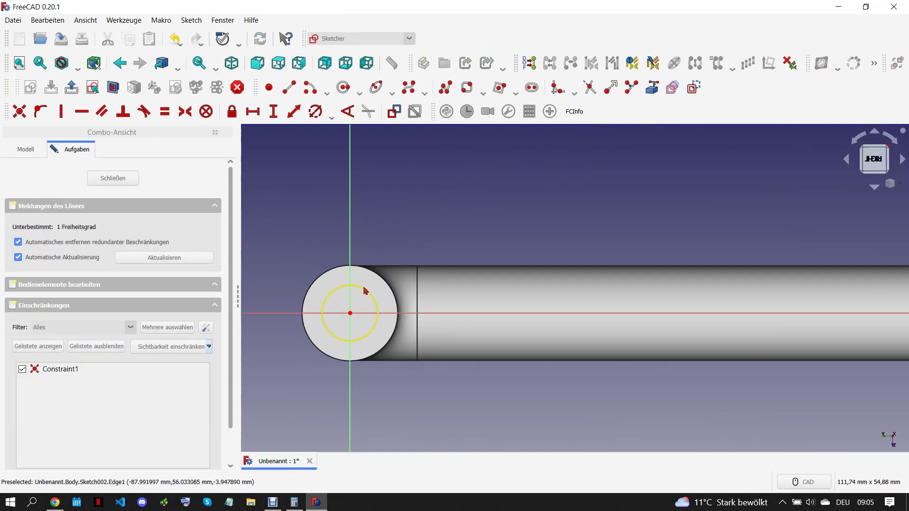
click(366, 290)
click(317, 112)
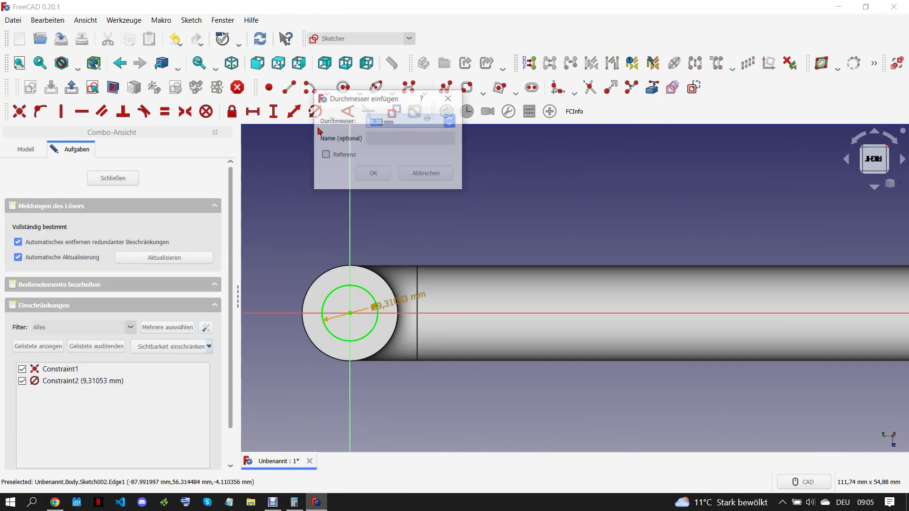
text(14)
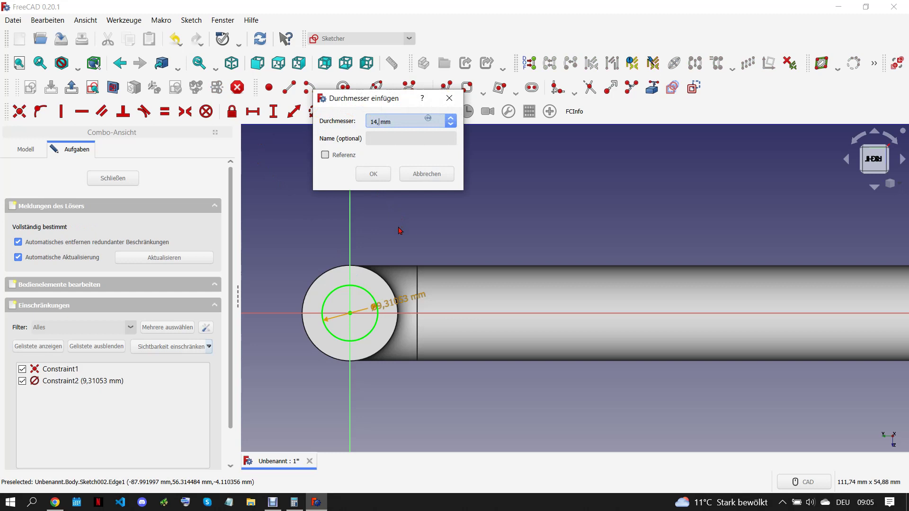
key(Return)
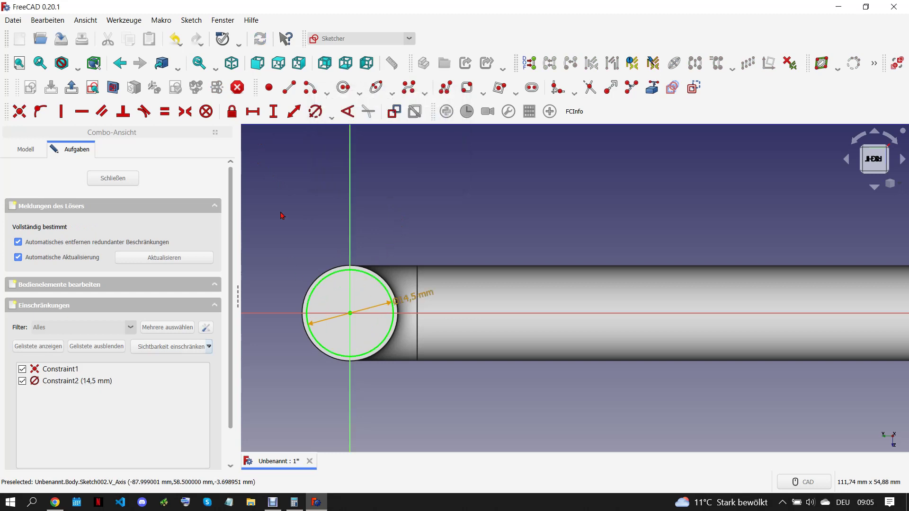
Add a concentric 11,5 mm inner circle and move the dimension labels apart
click(343, 87)
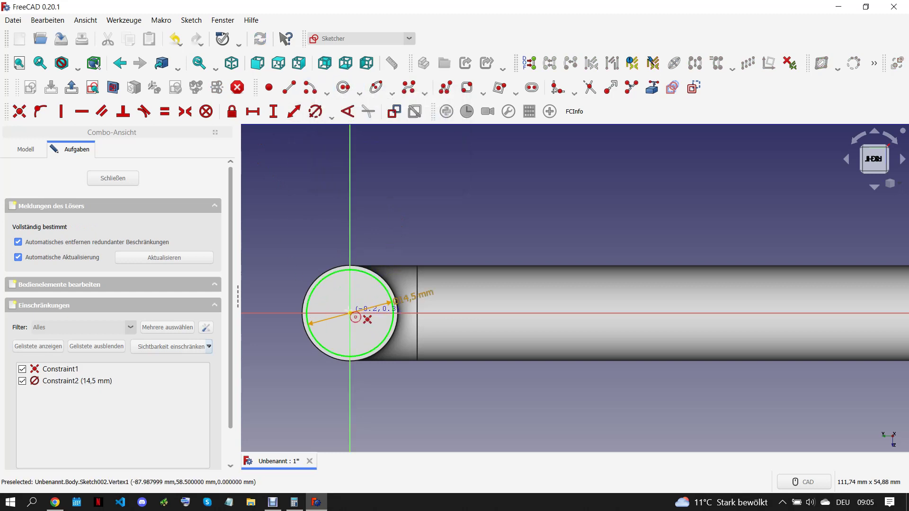
click(350, 313)
click(371, 289)
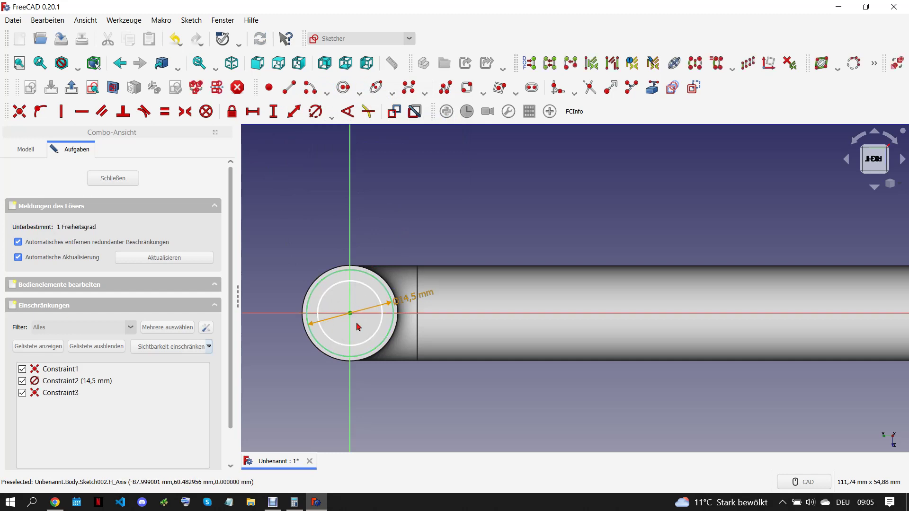
click(344, 282)
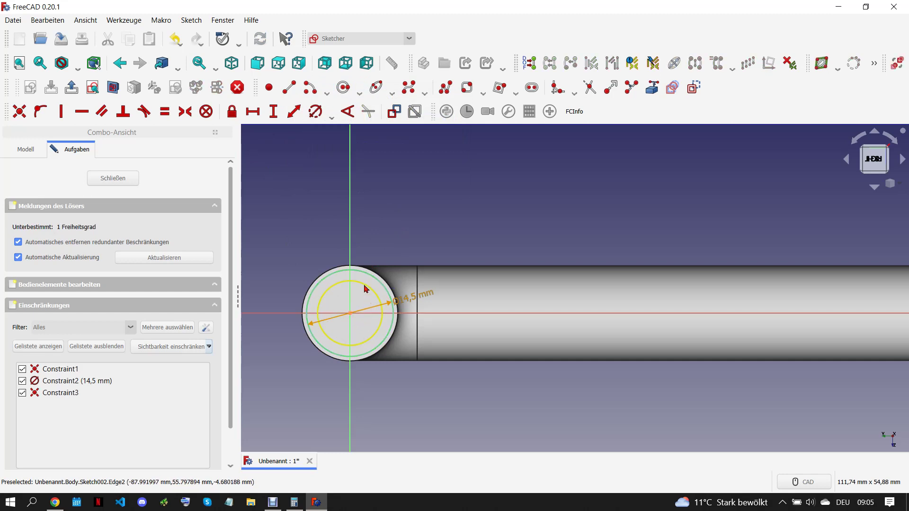
click(315, 112)
text(5)
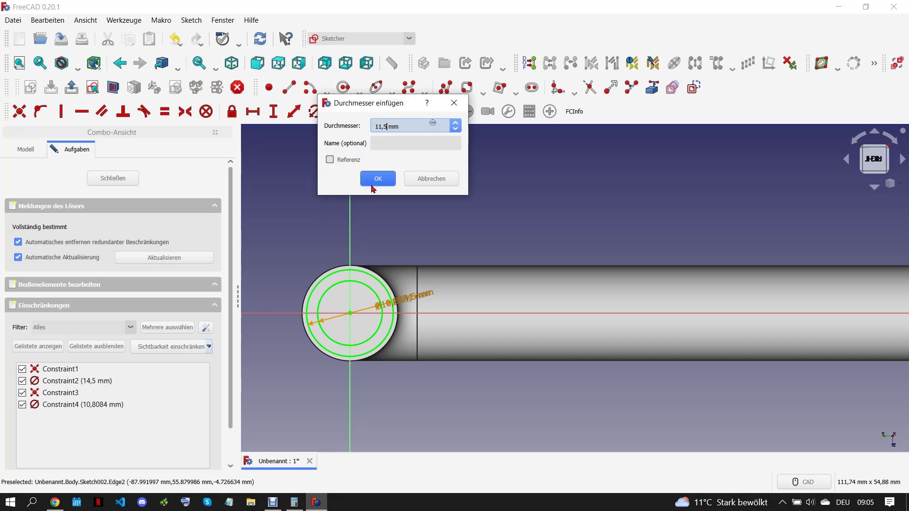
click(377, 179)
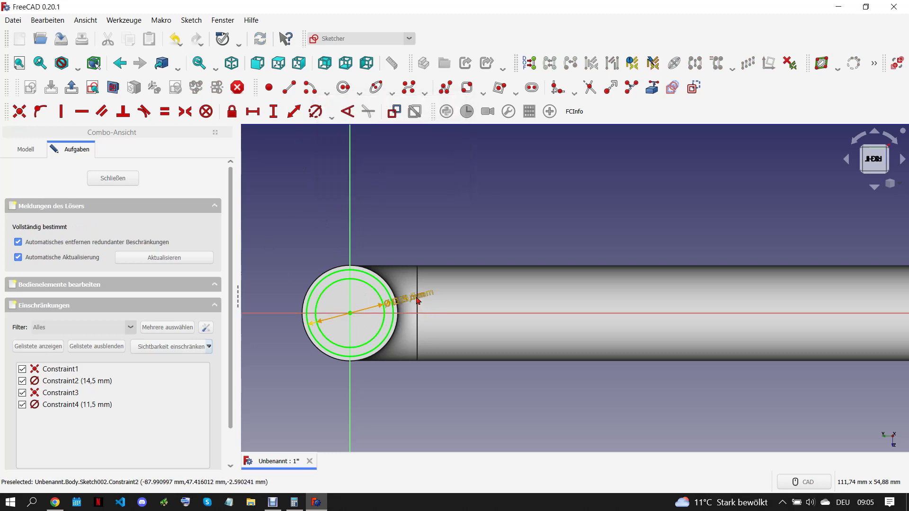
drag(419, 300, 441, 228)
drag(436, 301, 476, 298)
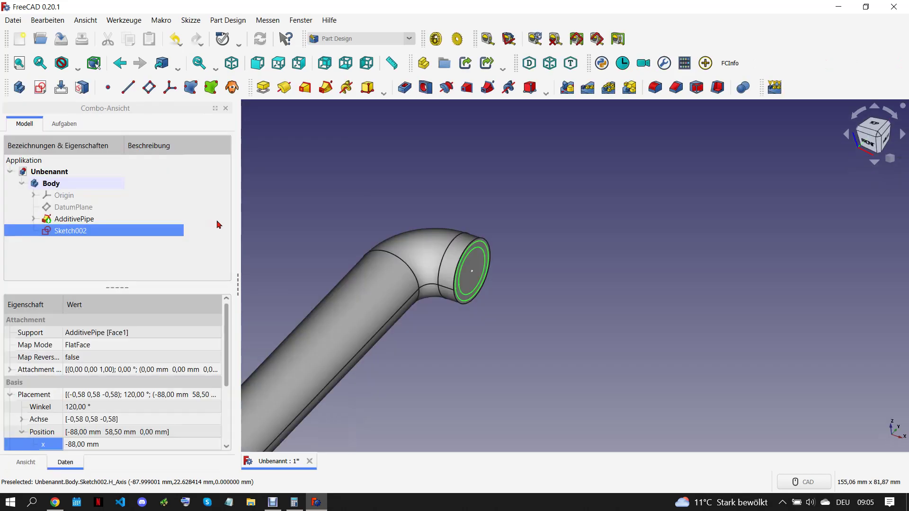
Pad the ring sketch 10 mm into a hollow collar
click(263, 87)
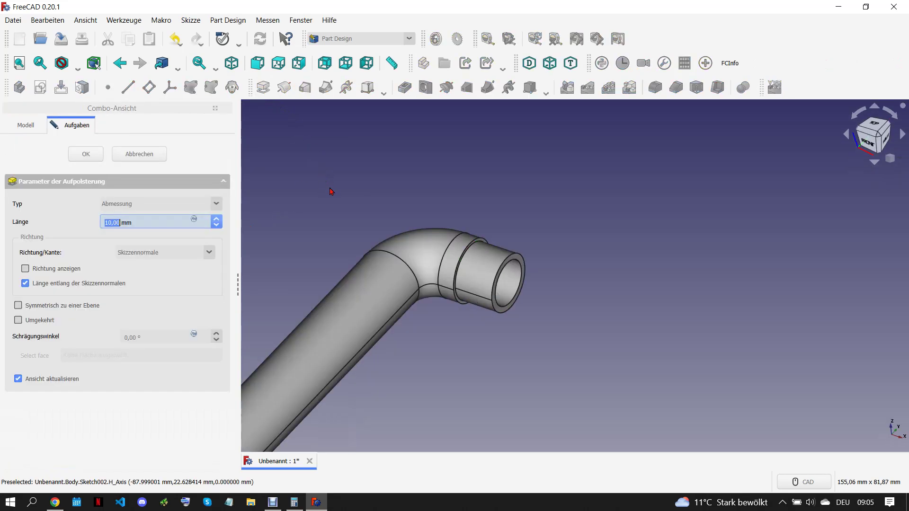
click(483, 222)
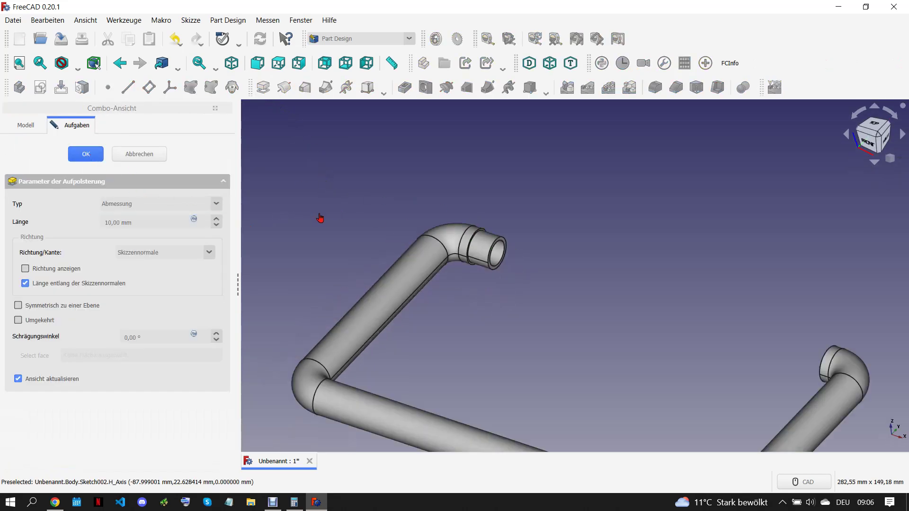
key(Return)
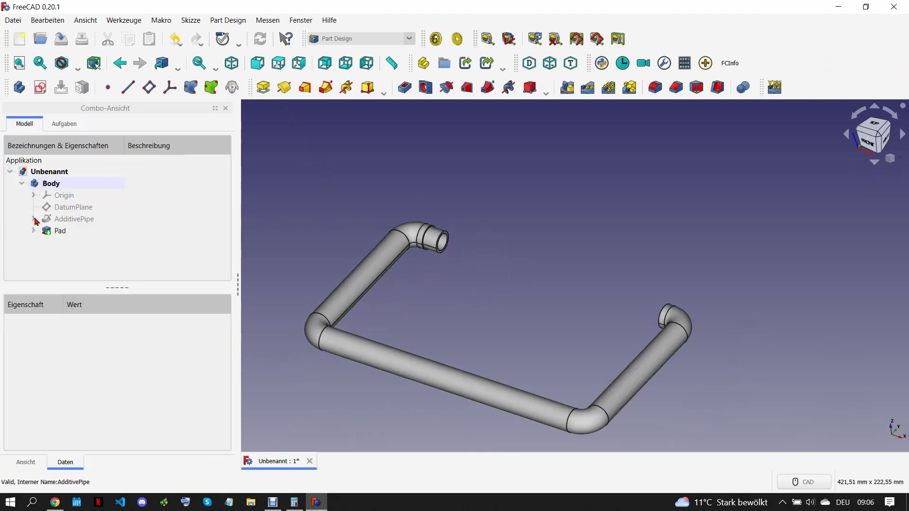
click(84, 241)
click(33, 218)
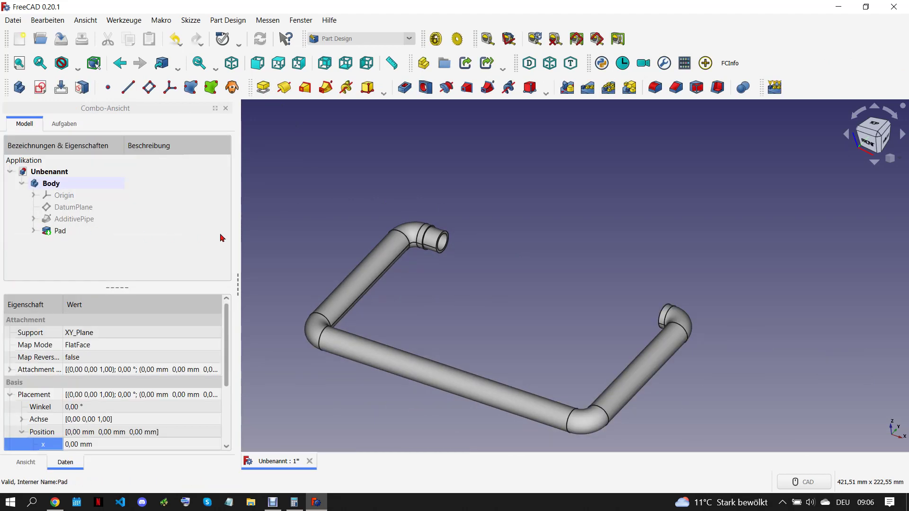
click(314, 247)
Mirror the Pad collar across the YZ plane onto the other pipe end
click(101, 233)
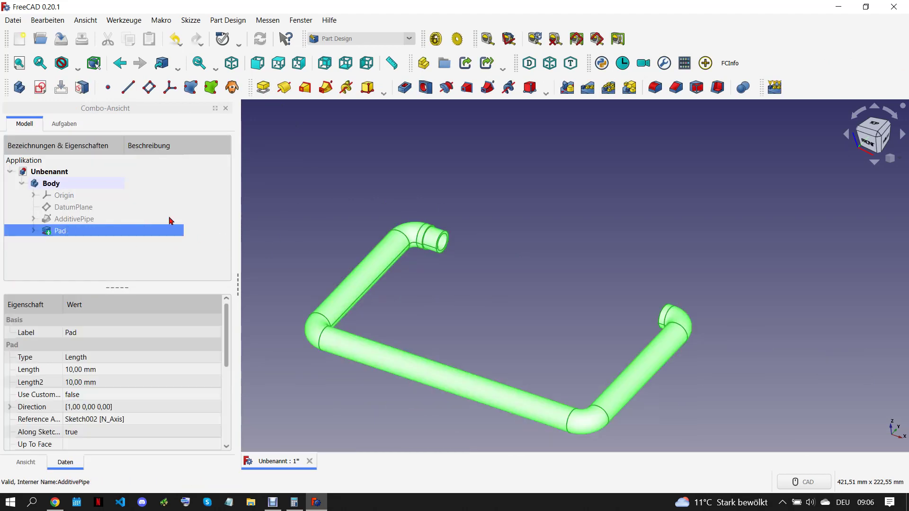
click(567, 88)
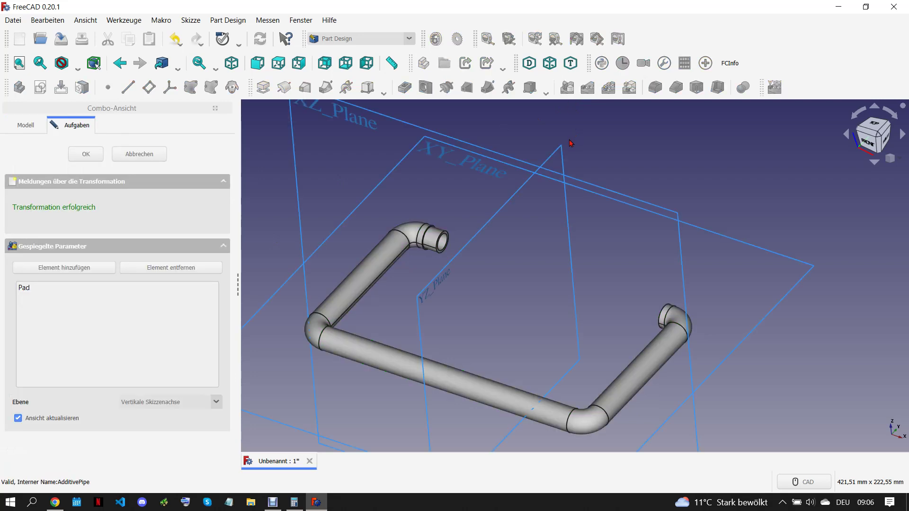
click(196, 400)
click(175, 456)
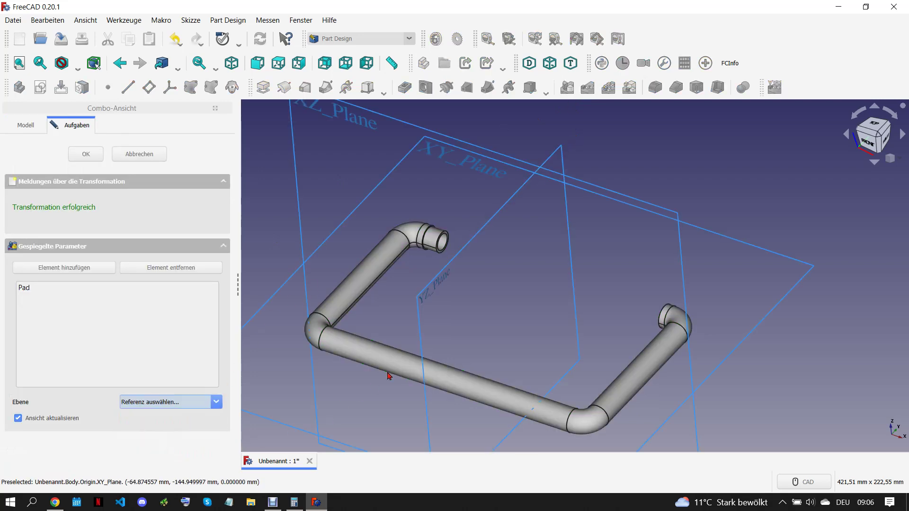
click(420, 333)
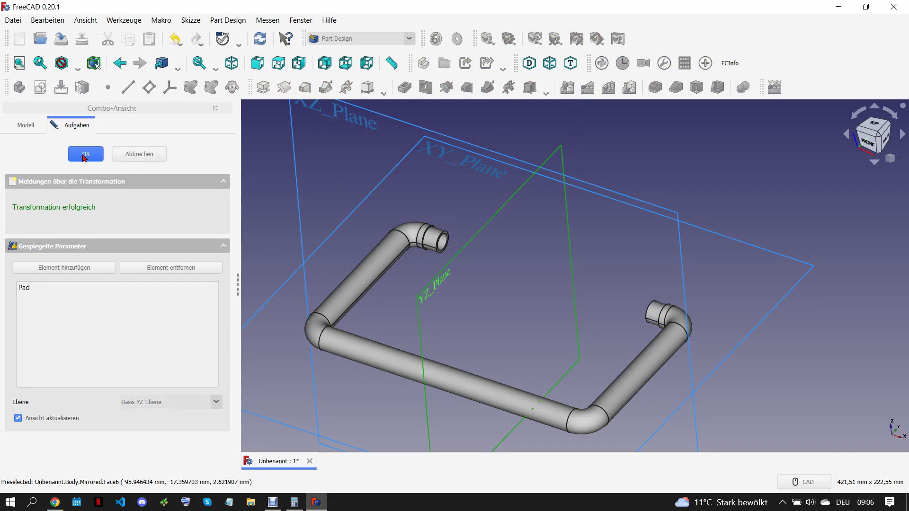
key(Return)
scroll(615, 277, down, 2)
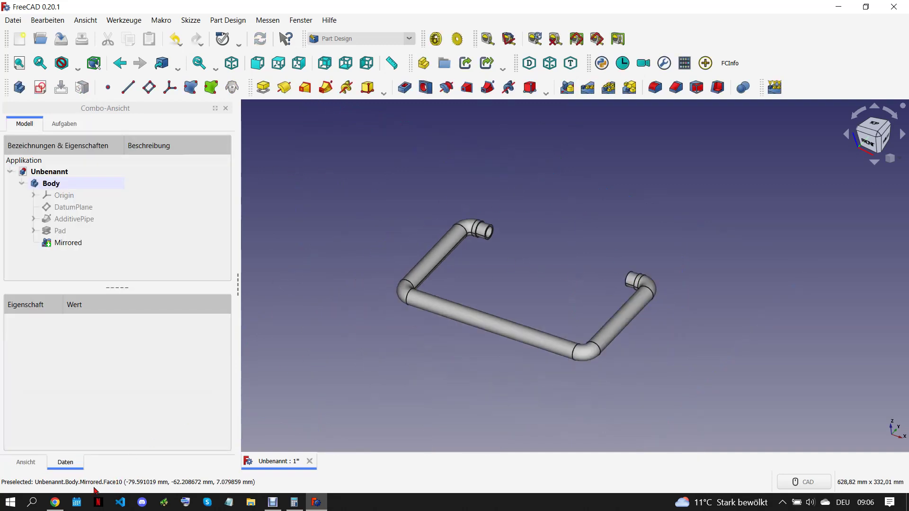
click(55, 503)
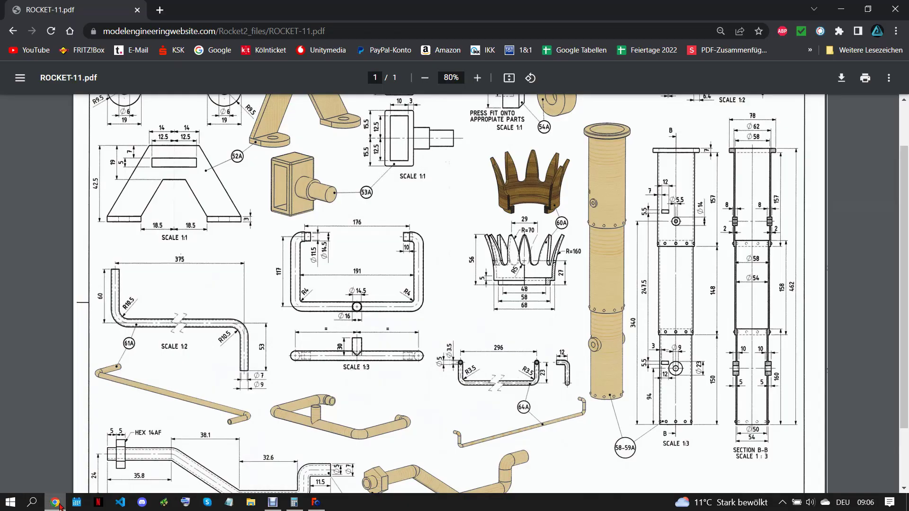
Start a sketch on the XY plane with a circle centred on the vertical axis
click(317, 502)
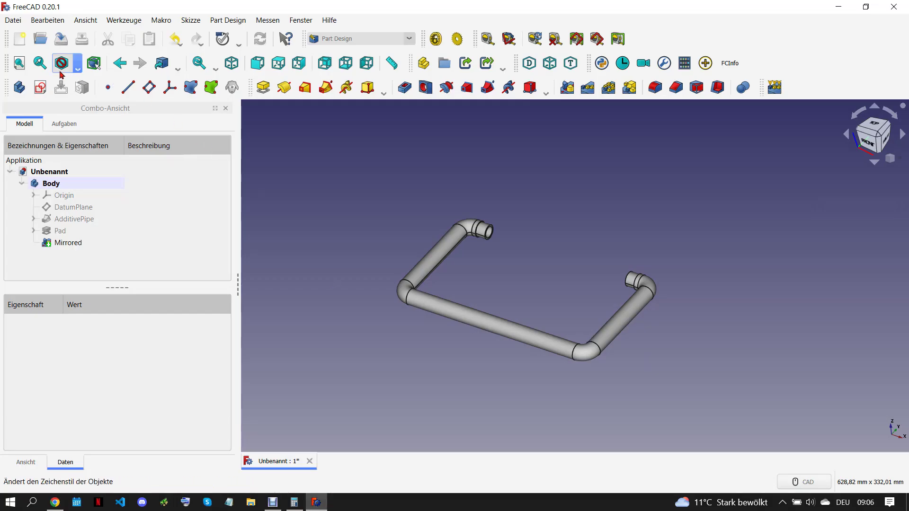
click(40, 87)
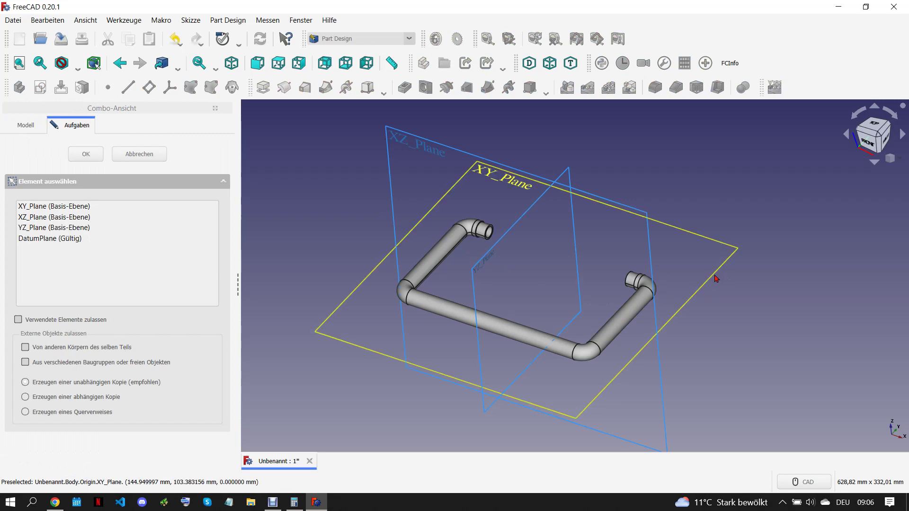
click(86, 155)
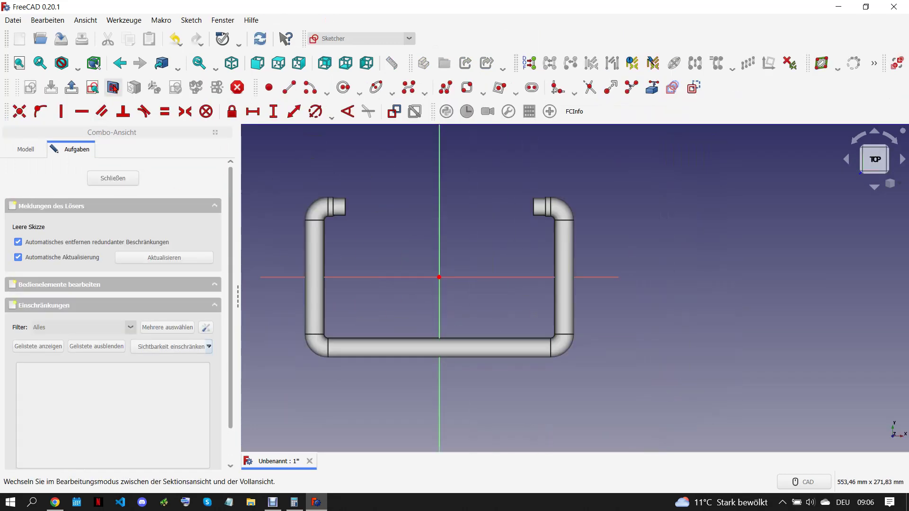
scroll(484, 369, up, 3)
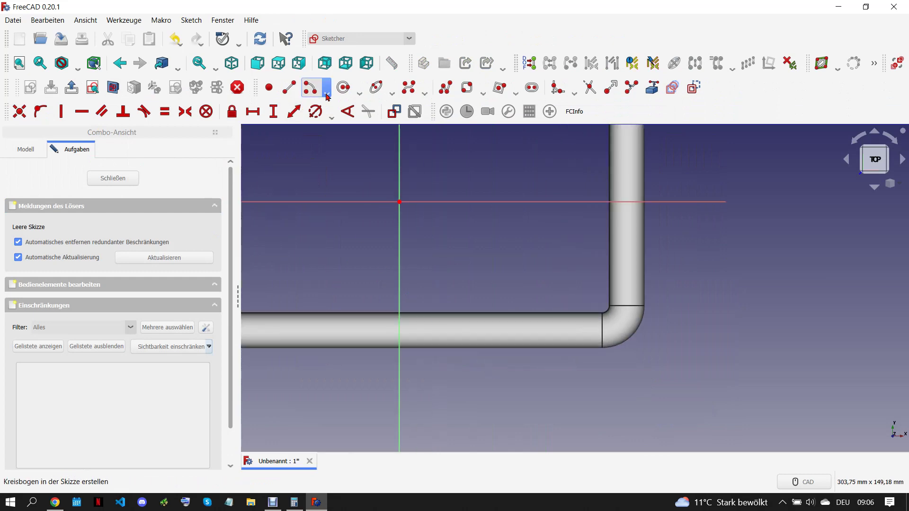
click(344, 87)
click(399, 330)
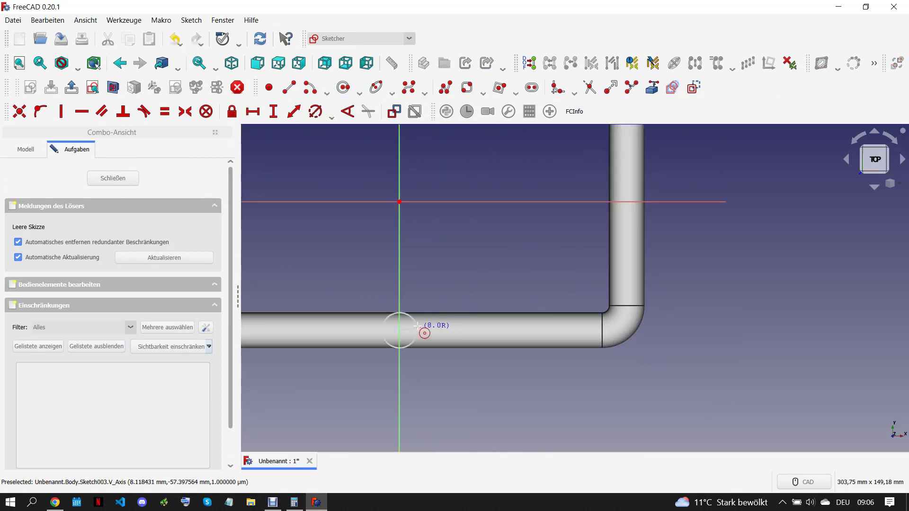
click(399, 331)
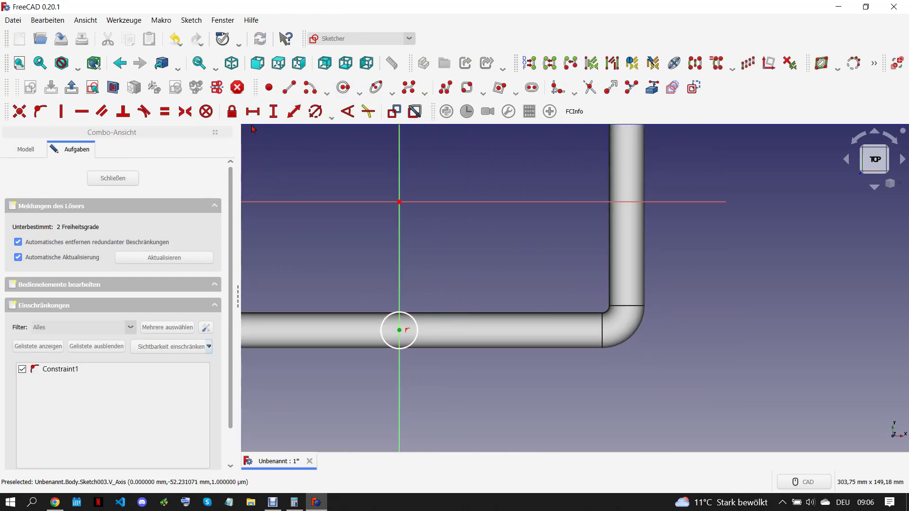
Place the circle 58,5 mm below the origin with a 15,99 mm diameter, then close
click(274, 113)
text(-117/2 mm)
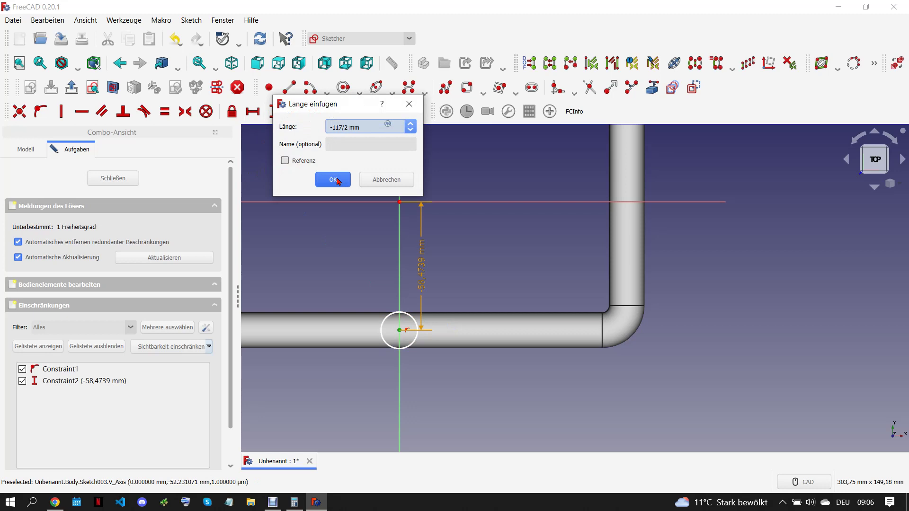
click(333, 179)
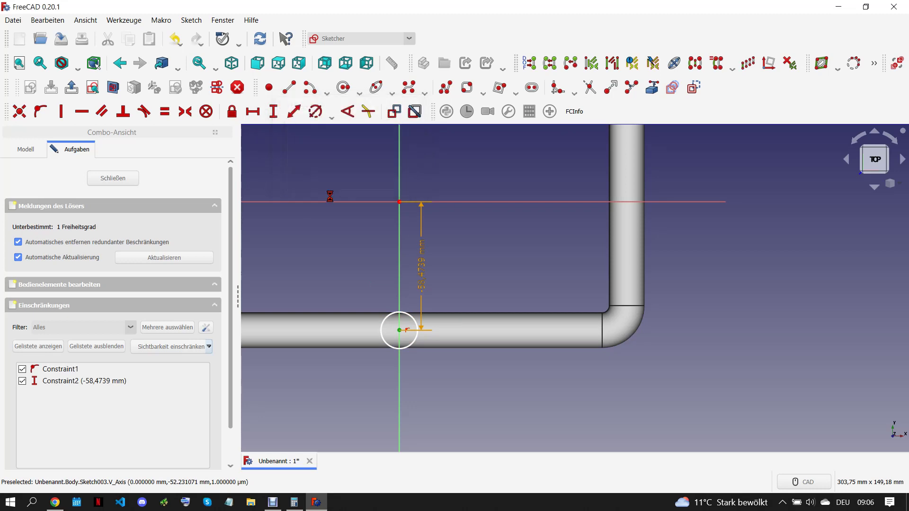
click(410, 318)
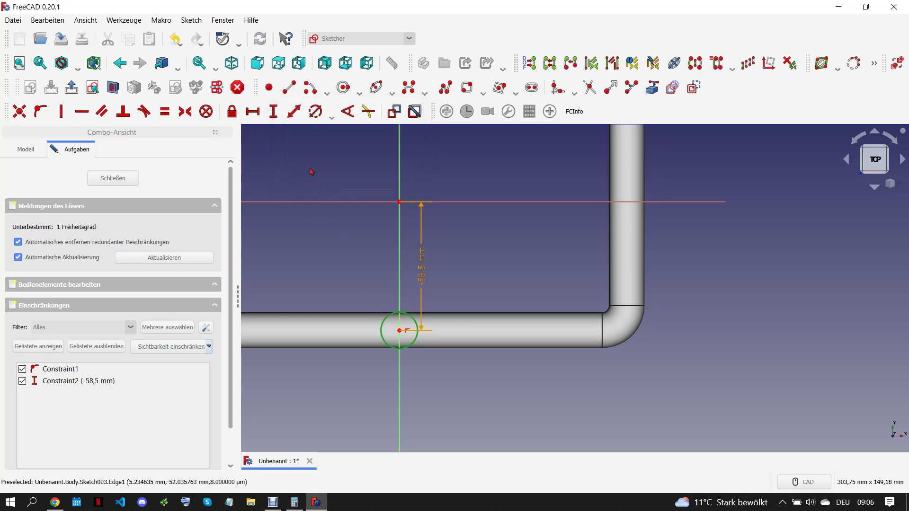
click(314, 112)
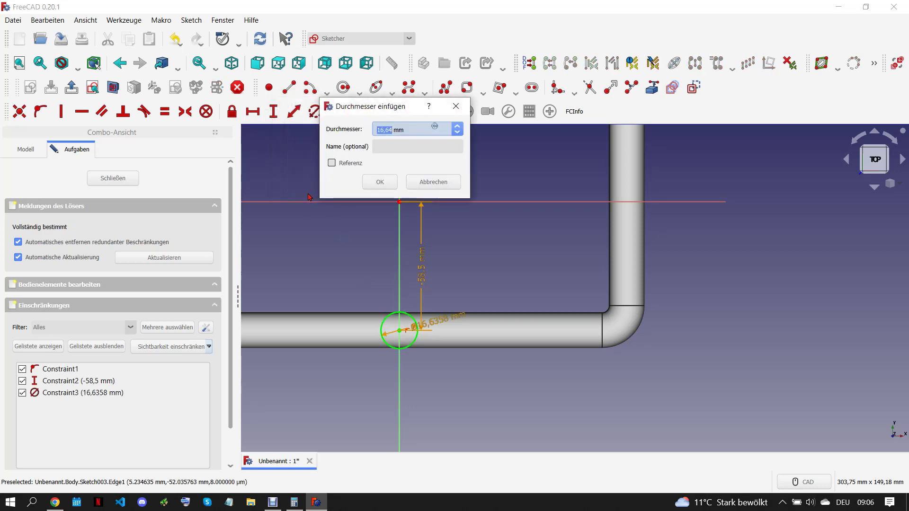
text(15)
click(379, 181)
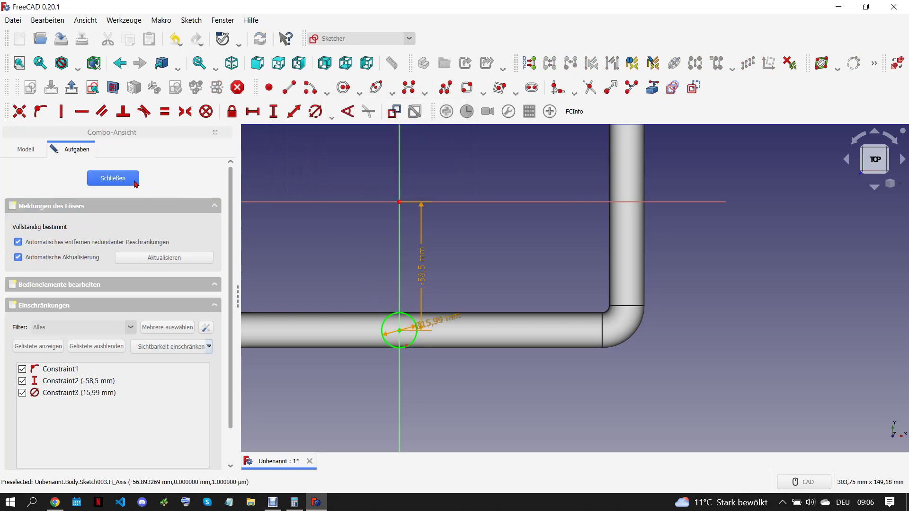
click(132, 184)
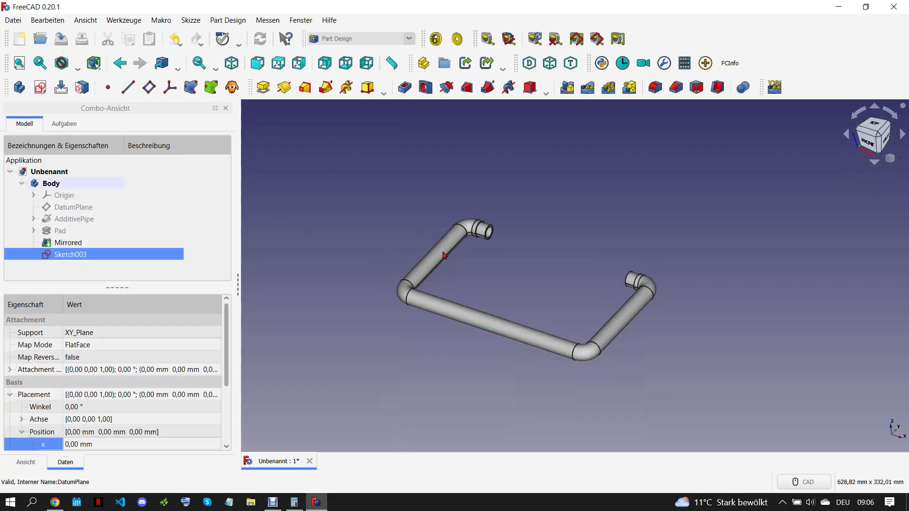
Pad the circle sketch 39 mm into the central stub
click(263, 87)
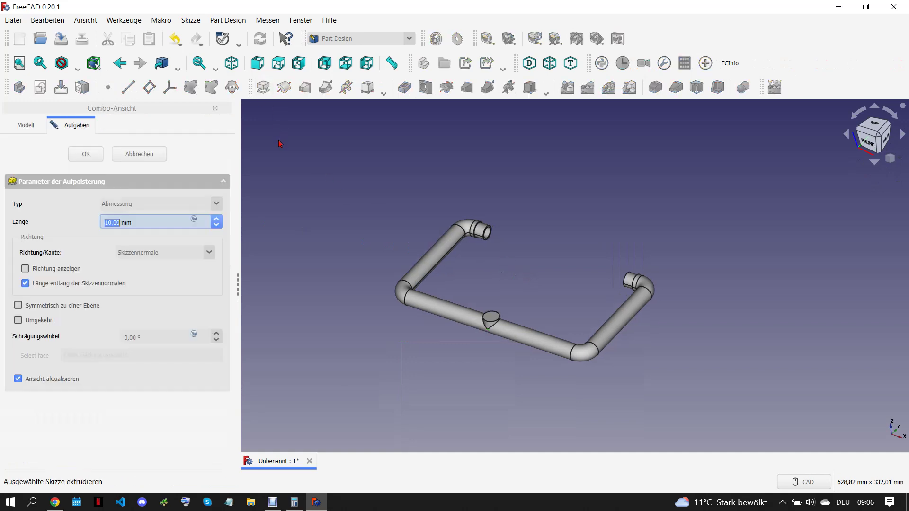
text(39)
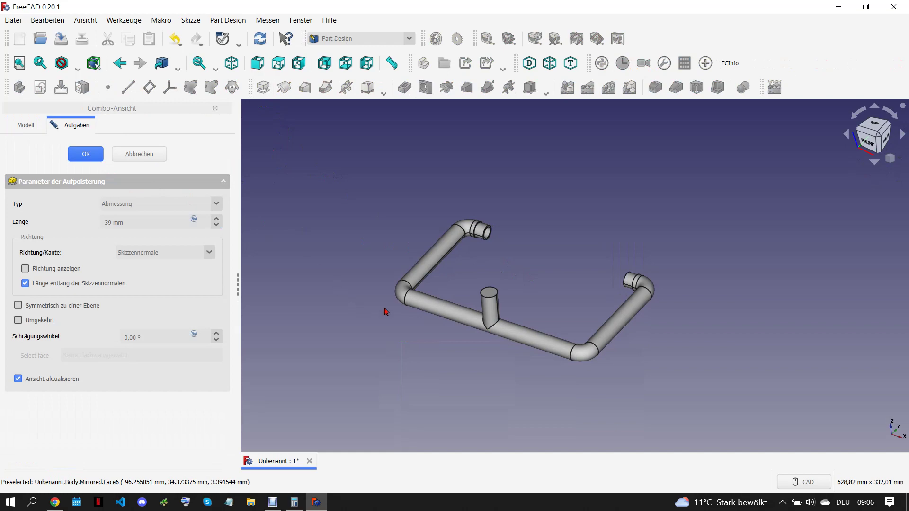
click(55, 502)
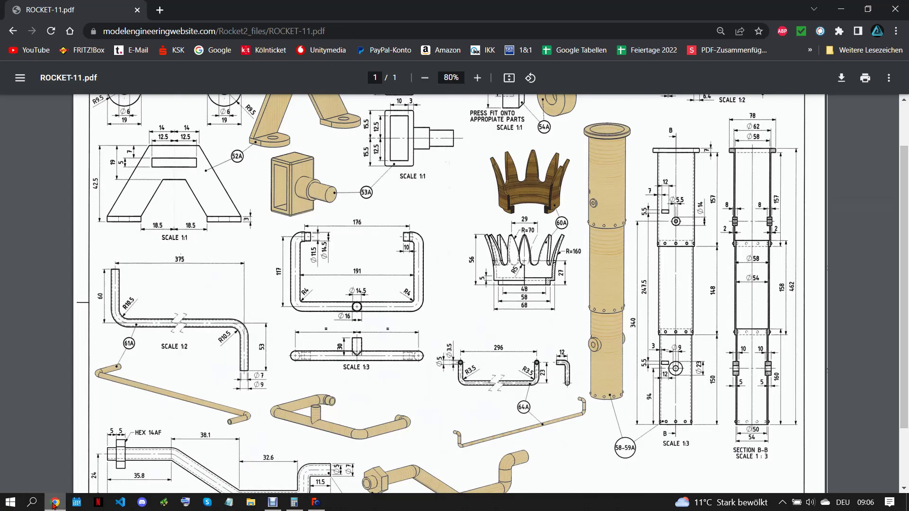
Round the edge where the stub meets the tube with a 2 mm fillet
click(316, 501)
scroll(521, 261, up, 5)
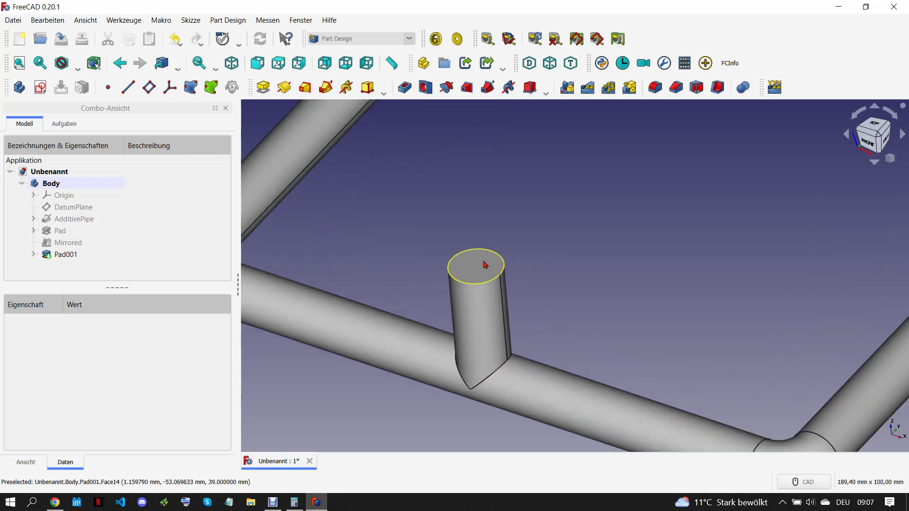
click(480, 384)
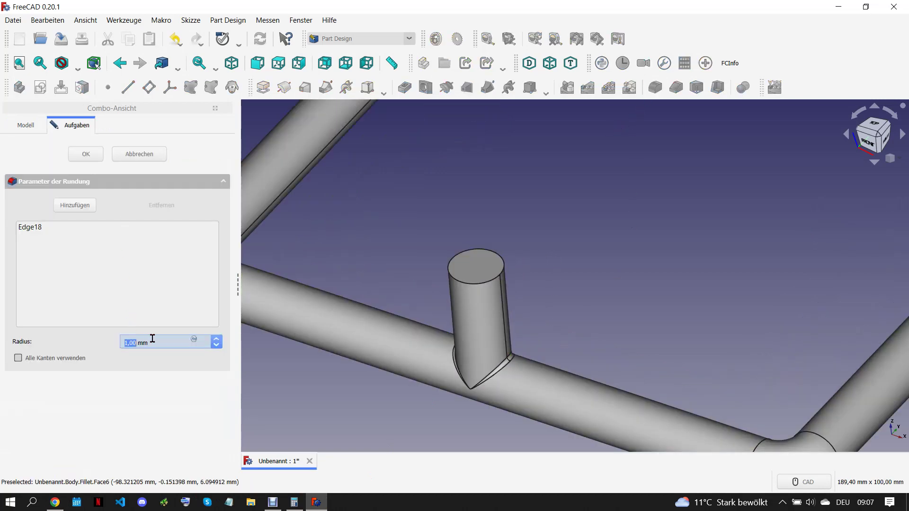
scroll(153, 339, up, 1)
key(Return)
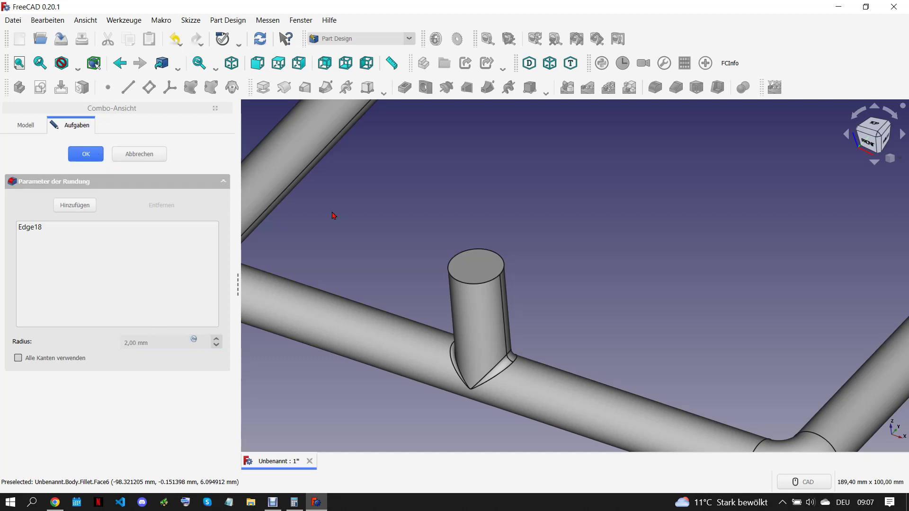
Sketch a 14.5 mm circle concentric with the stub's top edge on its top face
click(475, 265)
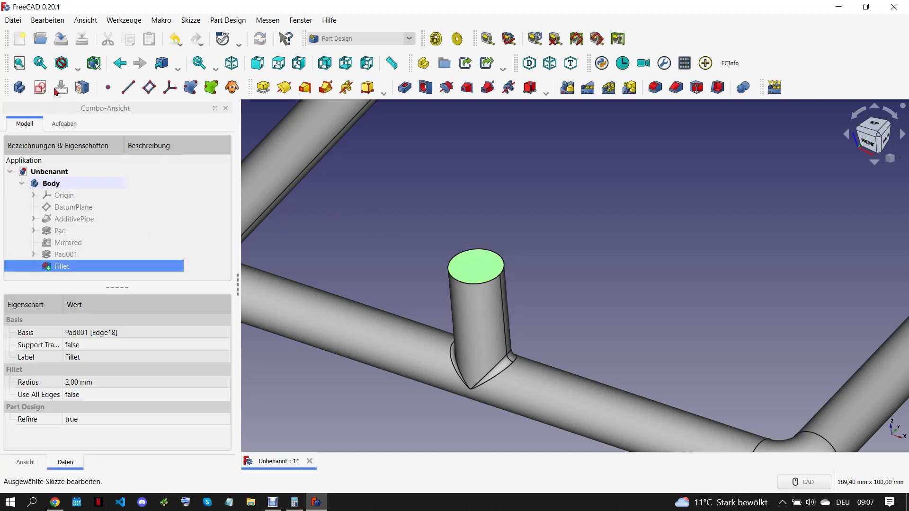
click(40, 87)
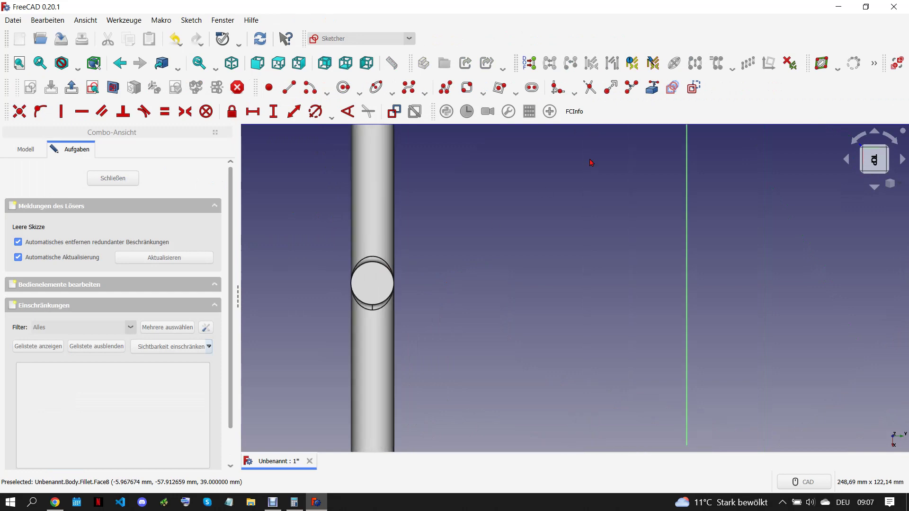
click(652, 87)
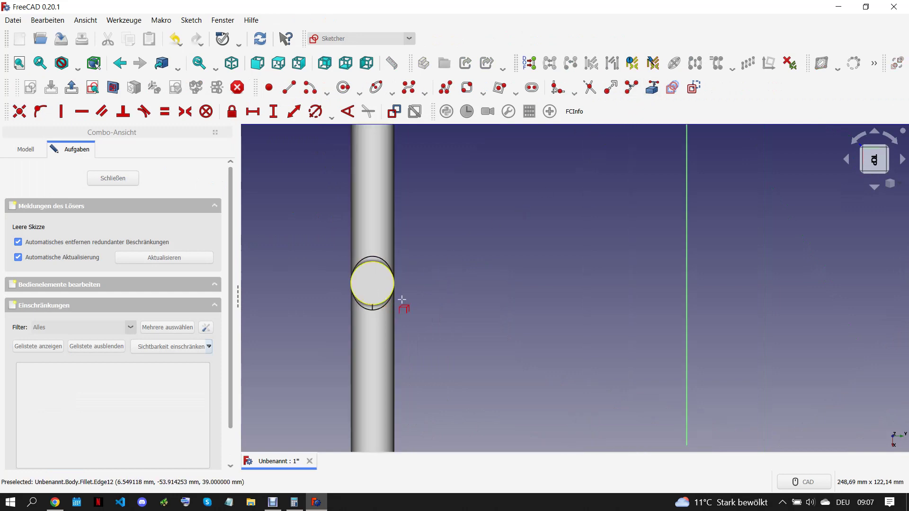
click(393, 295)
click(316, 111)
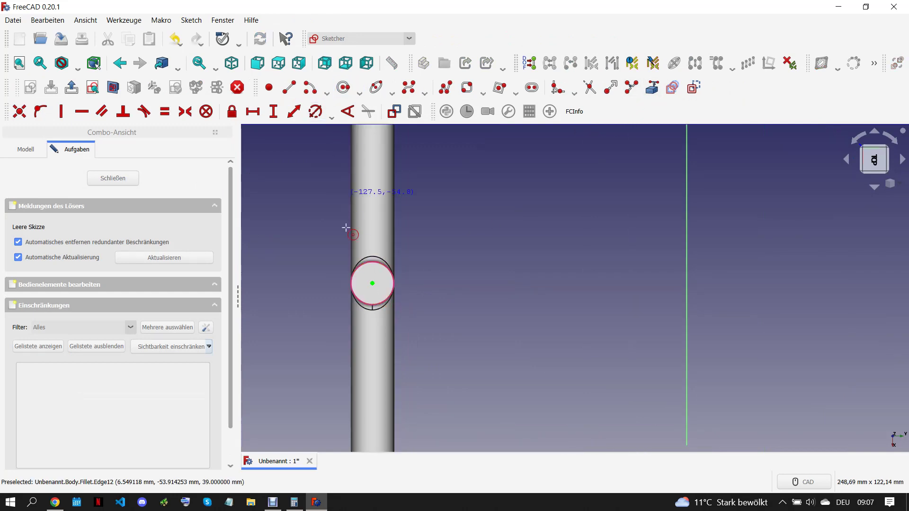
scroll(359, 293, up, 3)
click(392, 274)
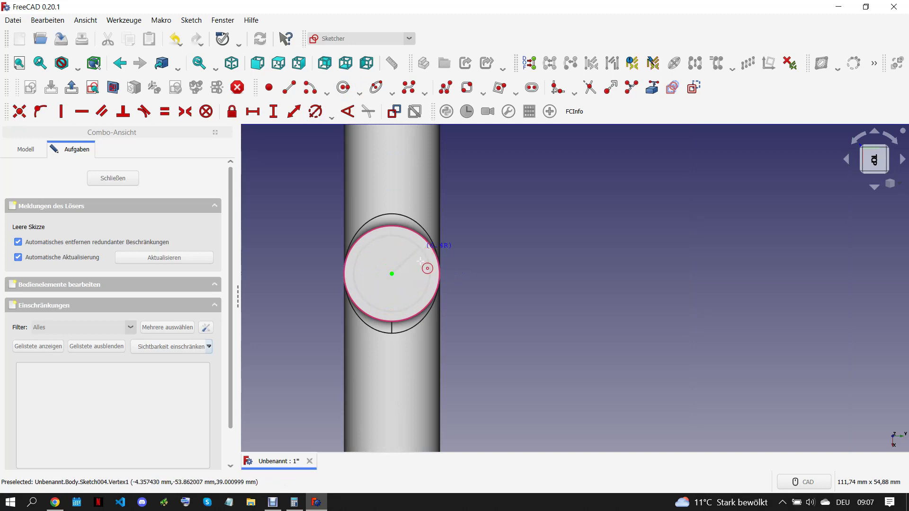
click(424, 255)
click(316, 111)
text(14,5)
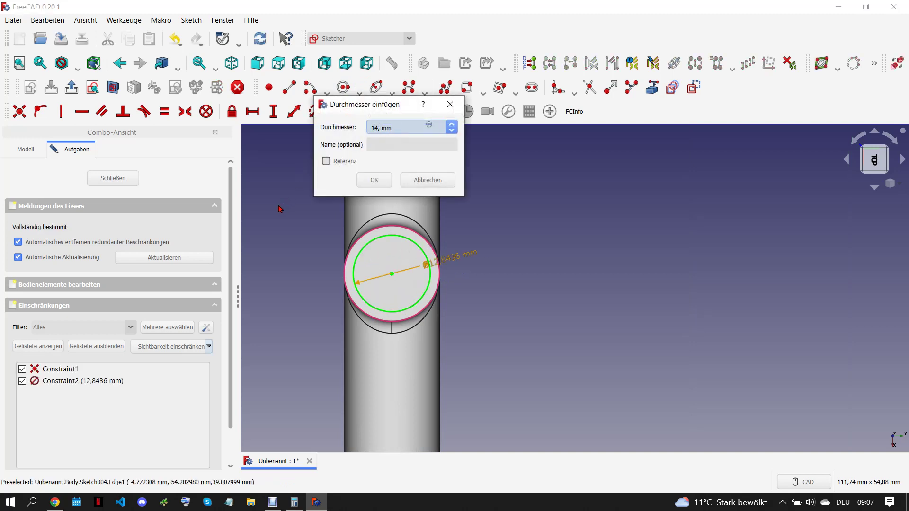
click(372, 180)
click(125, 178)
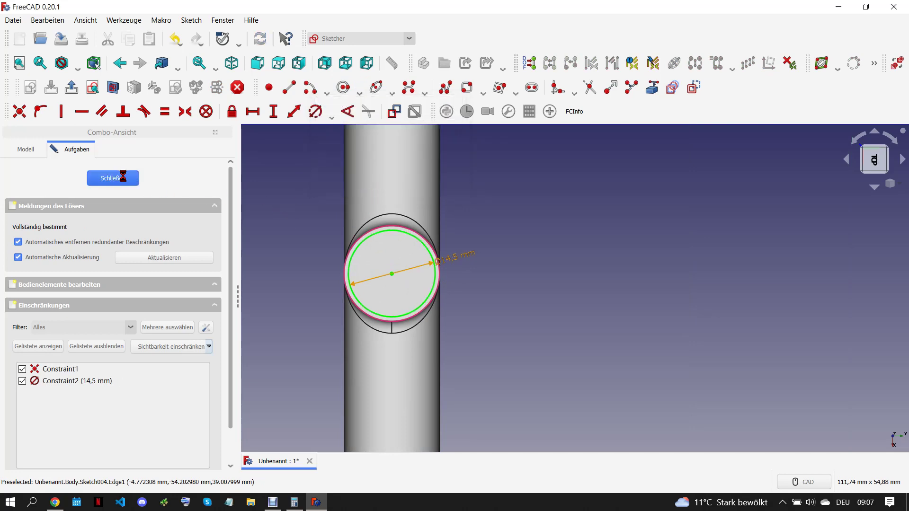
Pocket the circle 30 mm deep to hollow out the stub
click(405, 87)
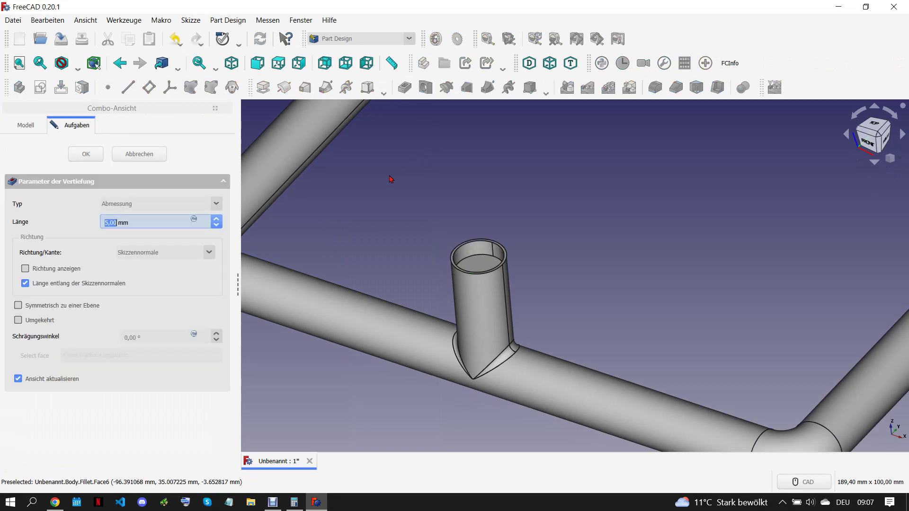
text(3)
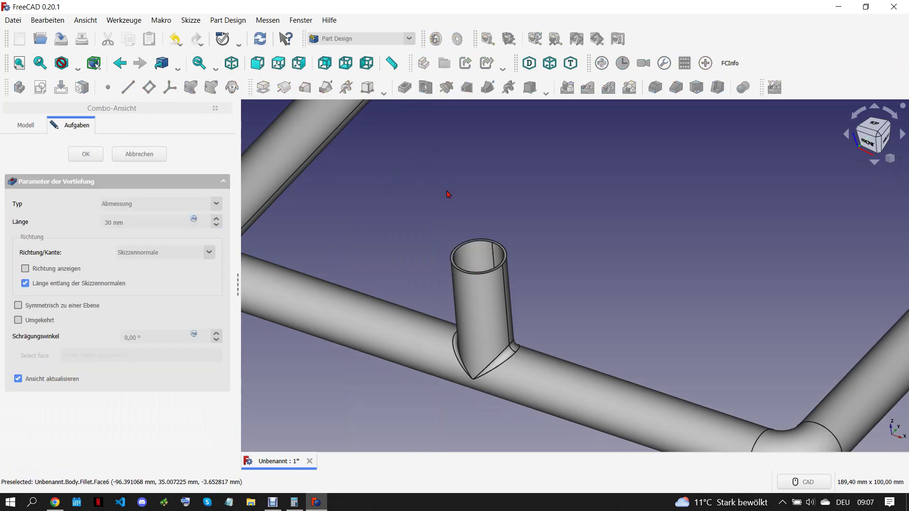
scroll(445, 196, down, 5)
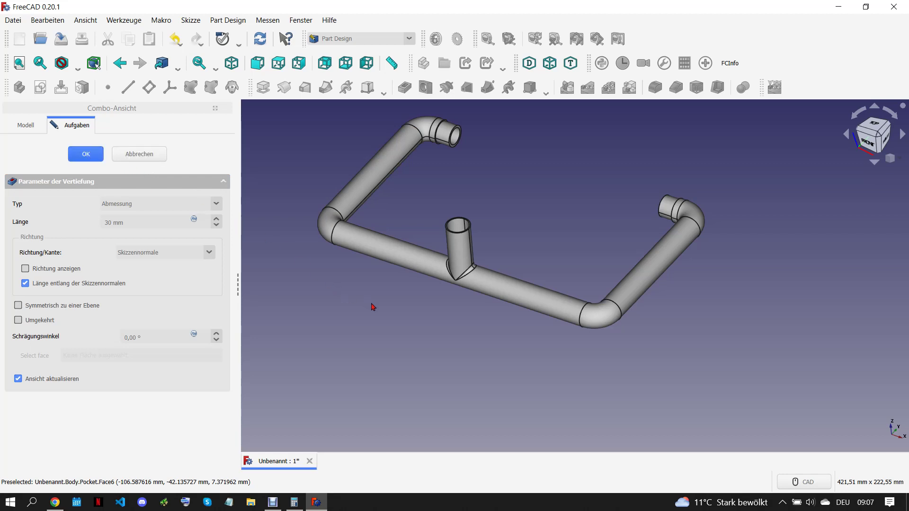
key(Return)
mouse_move(457, 333)
middle_down()
mouse_move(458, 313)
mouse_move(453, 351)
middle_up()
Check the ROCKET-11.pdf drawing of part 61A: the 375 mm bent rod with R10.5 bends and ø7/ø9 end
scroll(452, 351, down, 3)
click(55, 502)
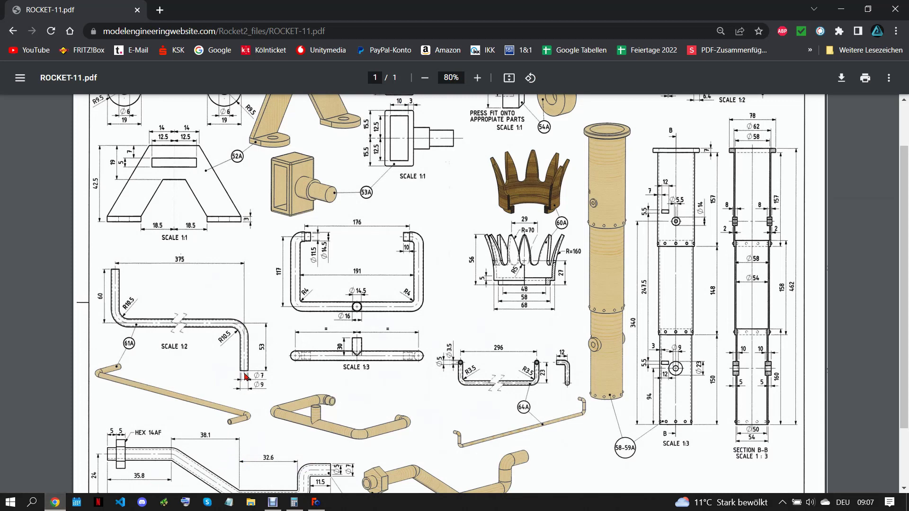
scroll(249, 332, down, 3)
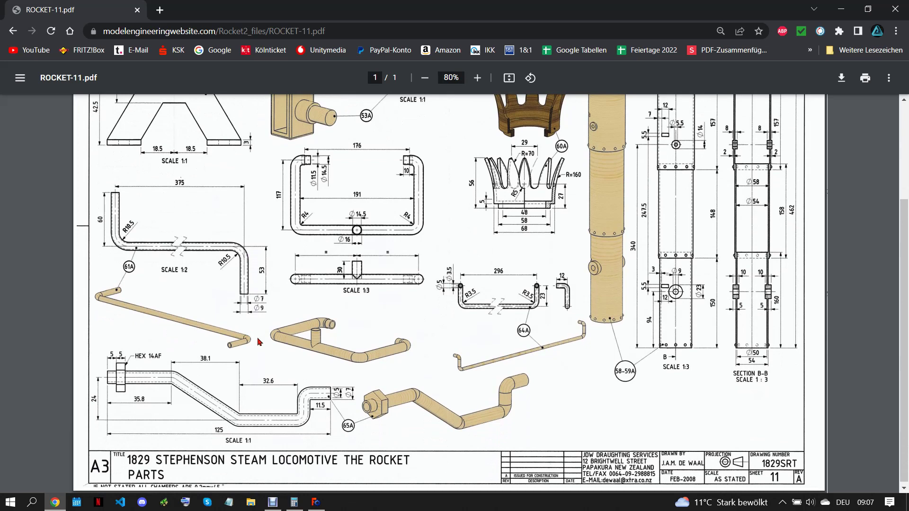
scroll(259, 341, up, 3)
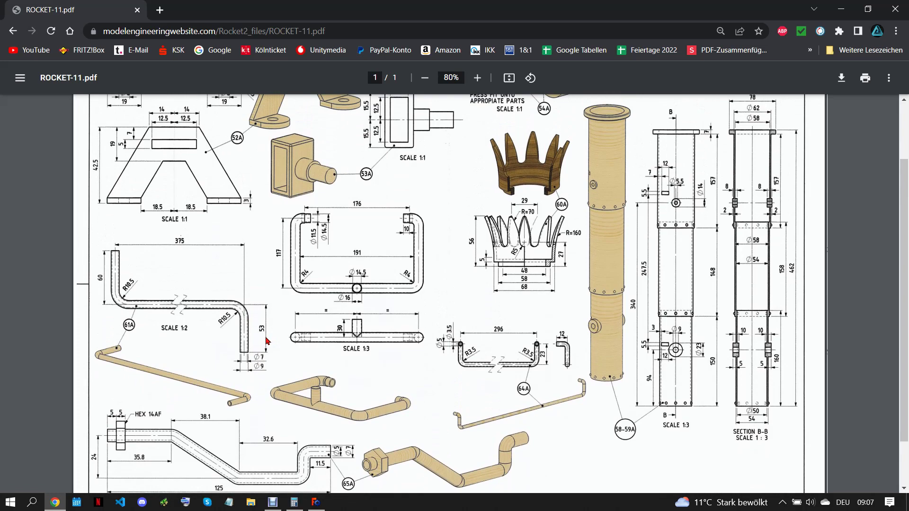
Save the handle model as 55.A in STEPHENSON'S ROCKET, close it, and return to the parts drawing
click(316, 502)
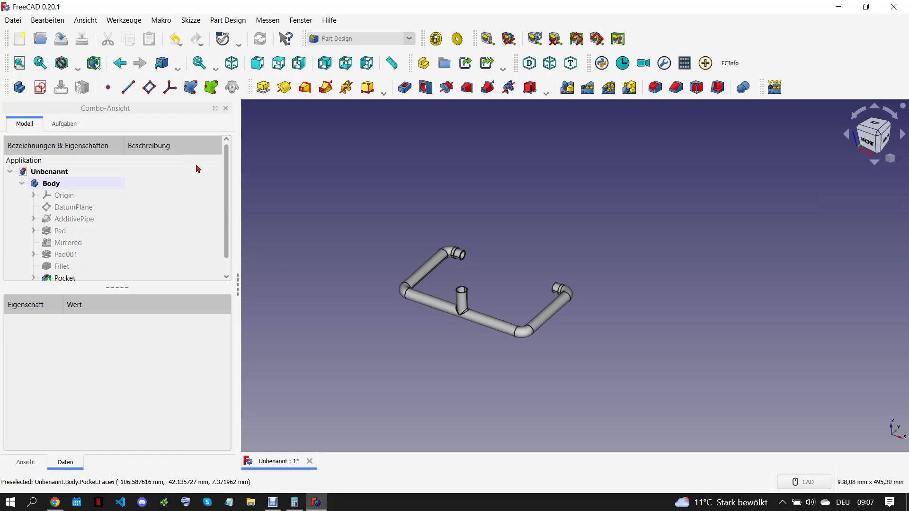
click(13, 20)
click(43, 101)
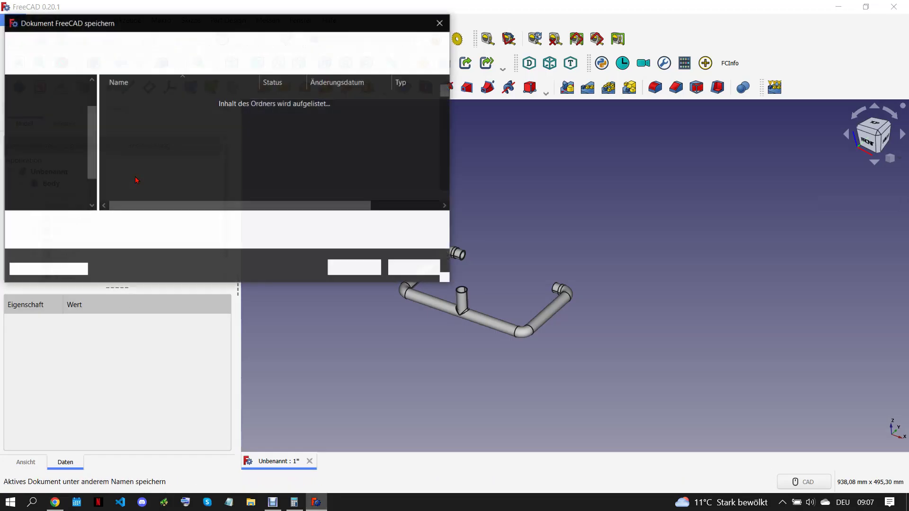
text(54.)
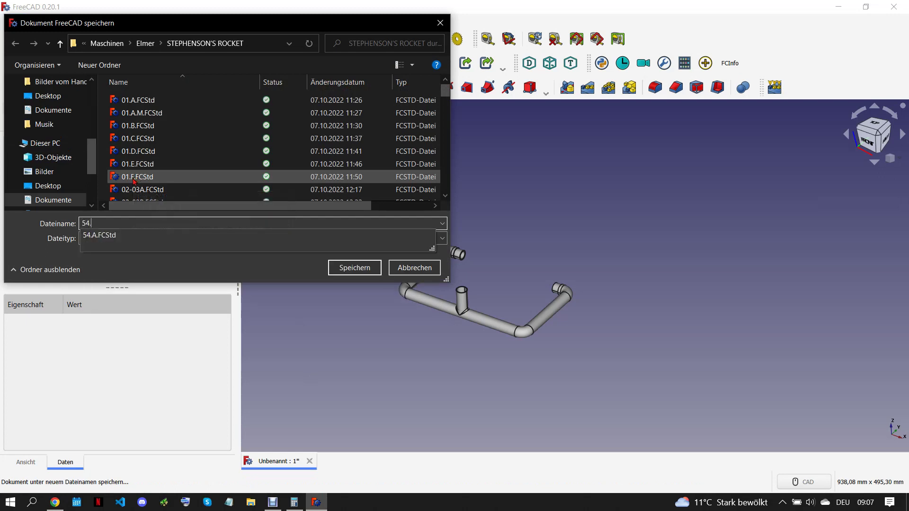
text(A)
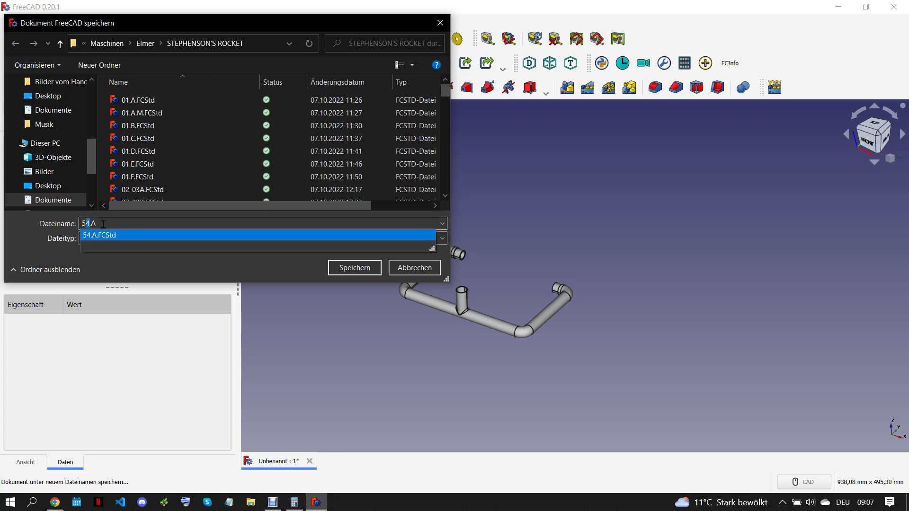
text(5)
click(340, 270)
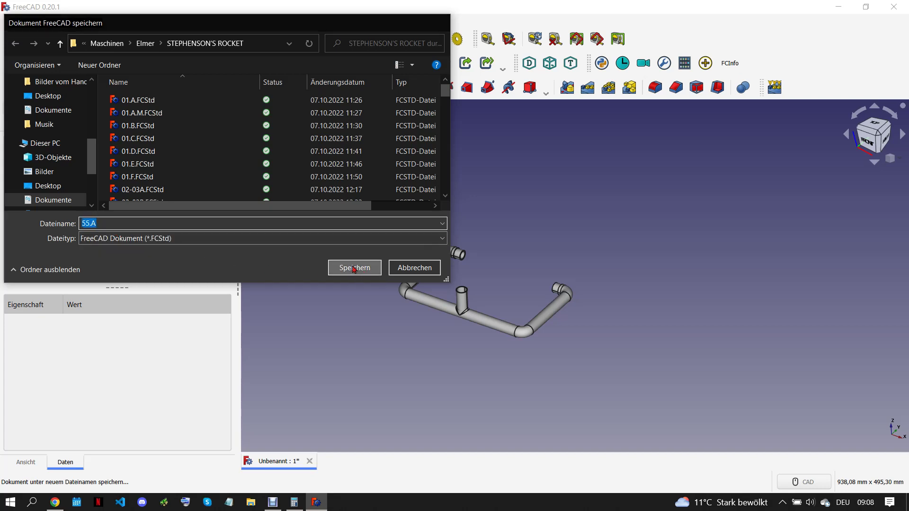
click(290, 461)
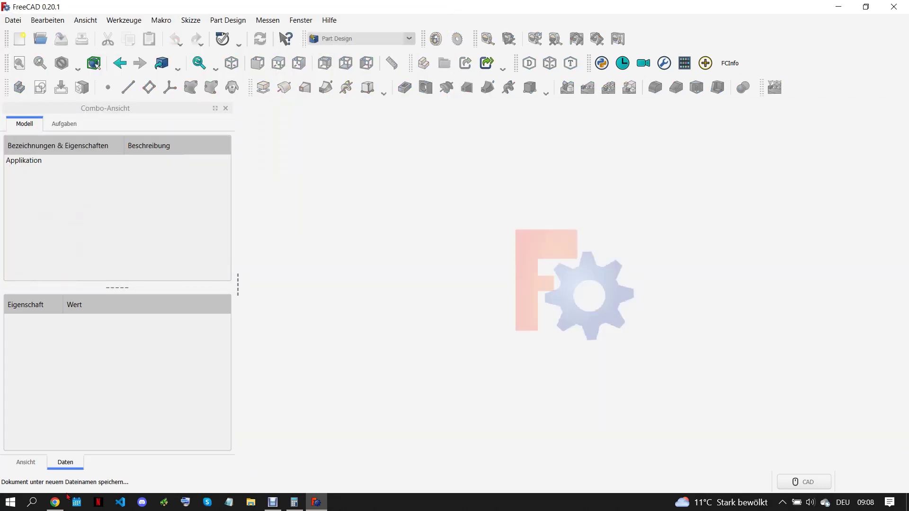
click(55, 502)
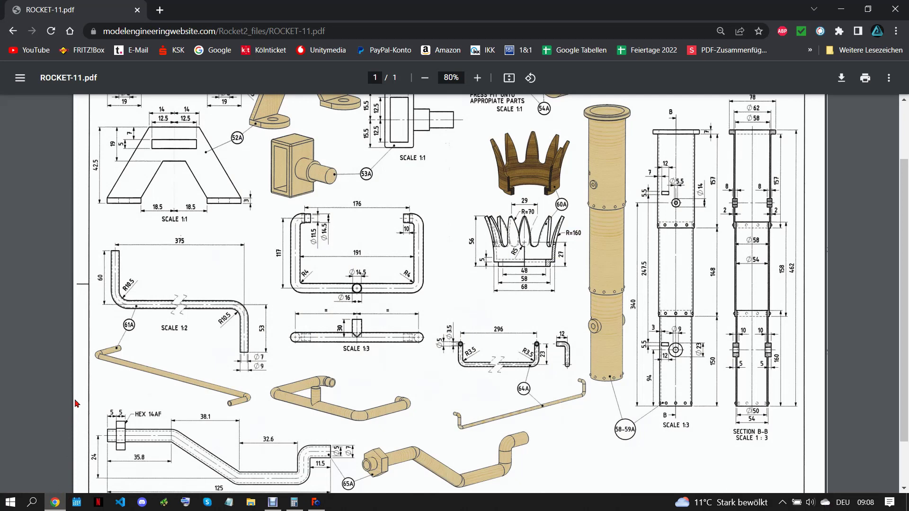
scroll(136, 250, down, 2)
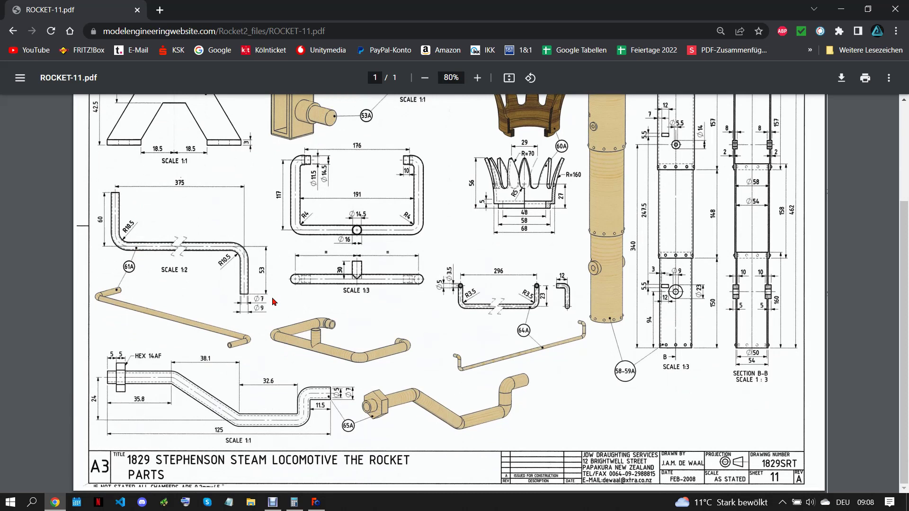
Switch from the Chrome reference drawing to the empty FreeCAD window
click(316, 502)
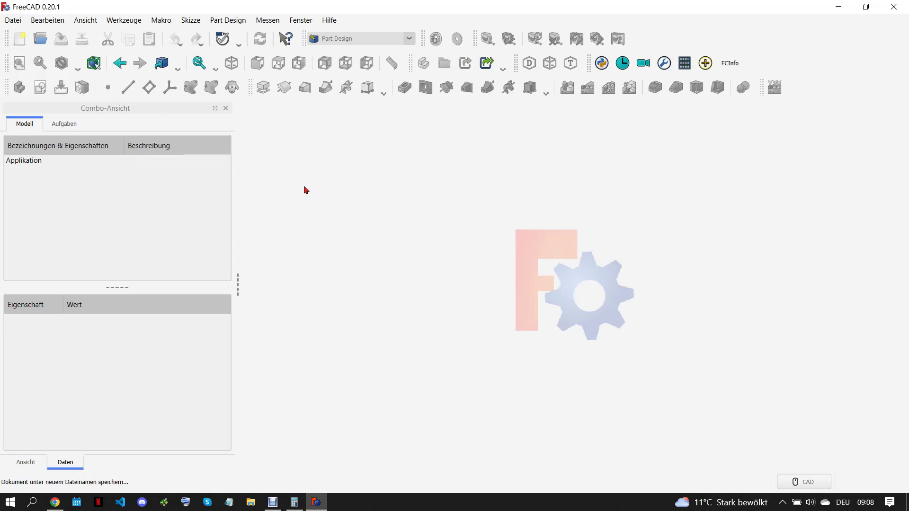
Create a new document with a body and a sketch on the XZ plane
click(20, 39)
click(27, 86)
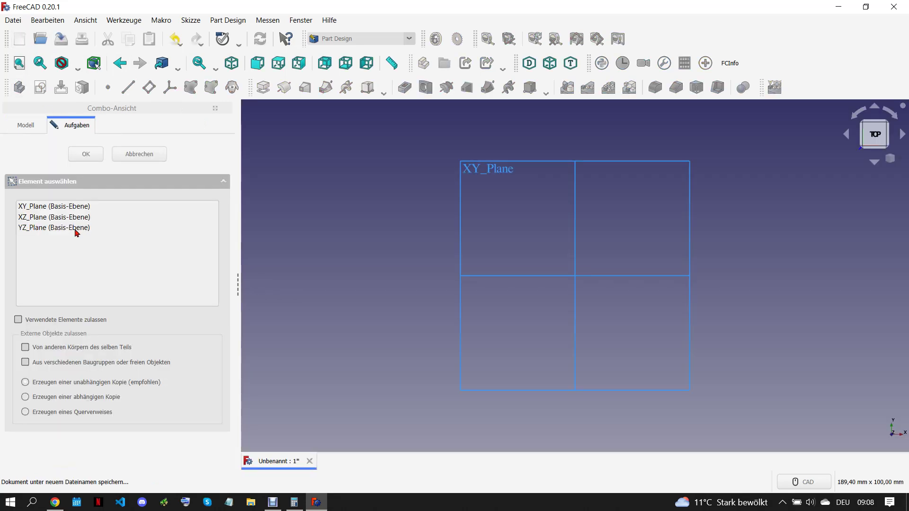
click(71, 218)
click(88, 155)
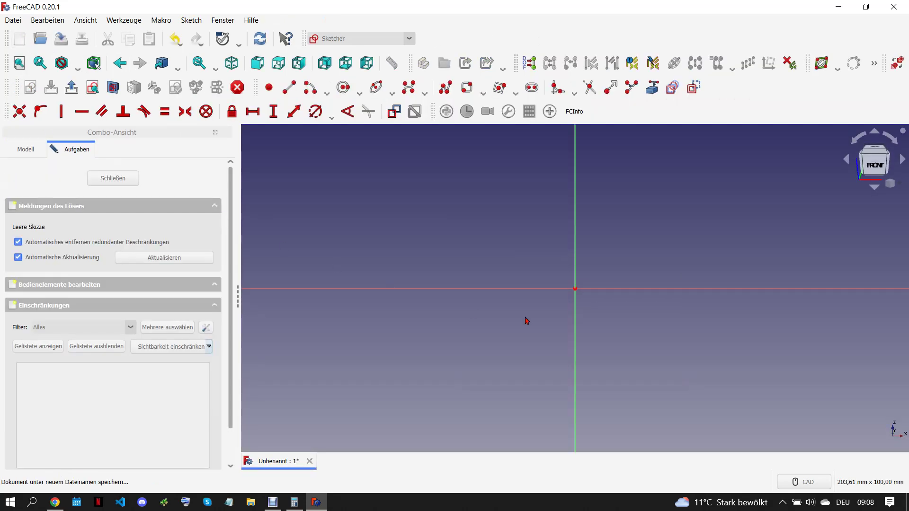
Draw a centred rectangle in the sketch, checking it against the reference drawing
click(482, 94)
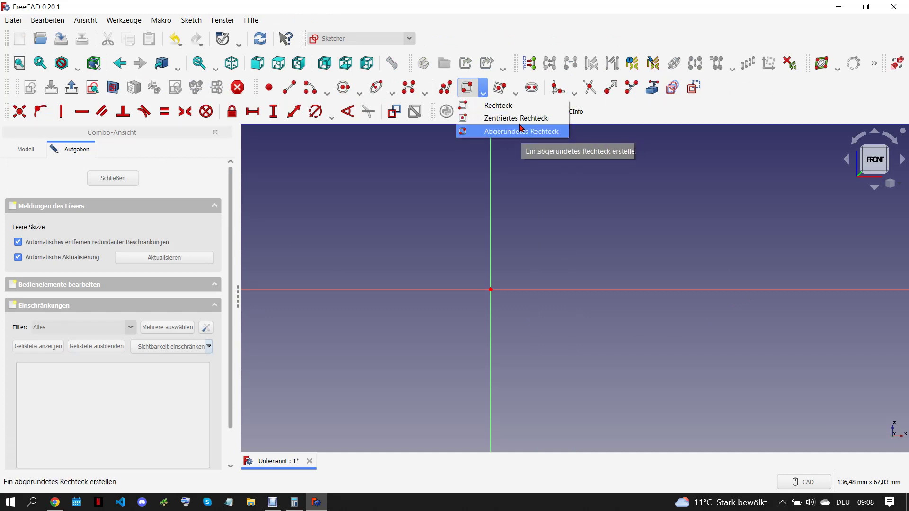
click(503, 118)
click(354, 221)
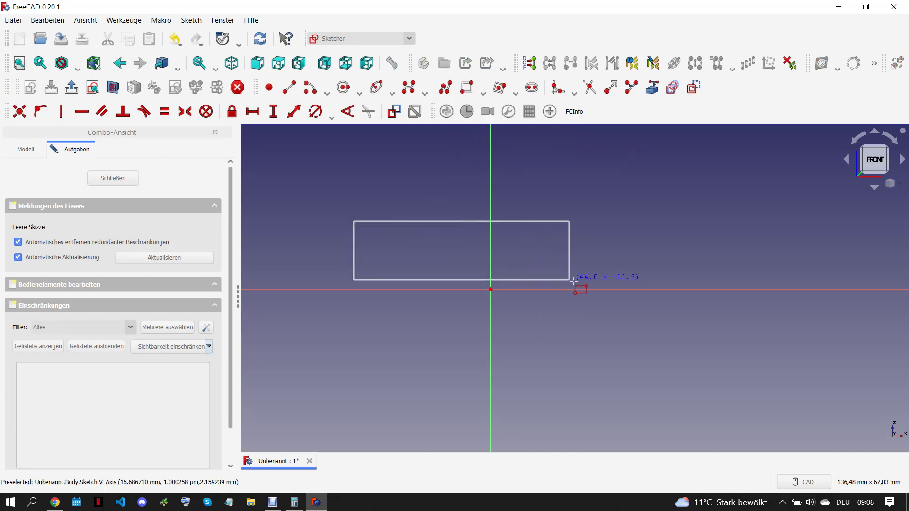
click(618, 279)
click(507, 280)
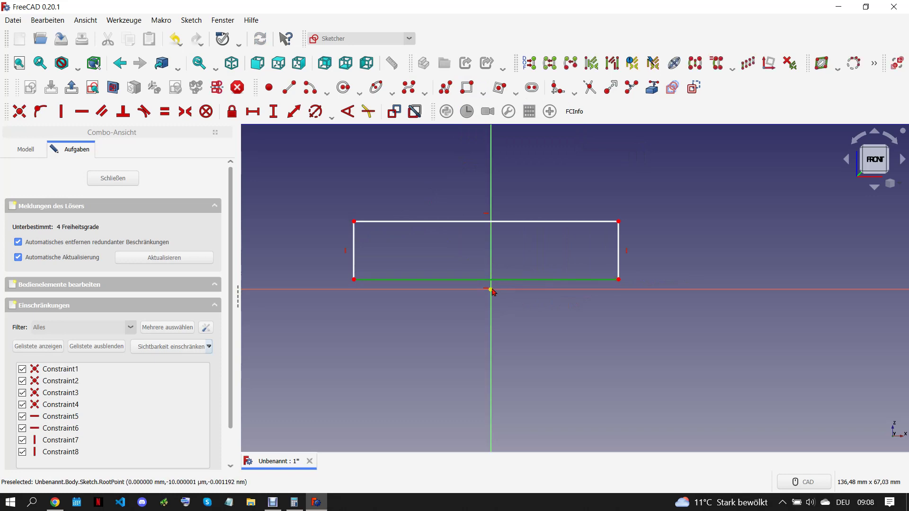
click(56, 504)
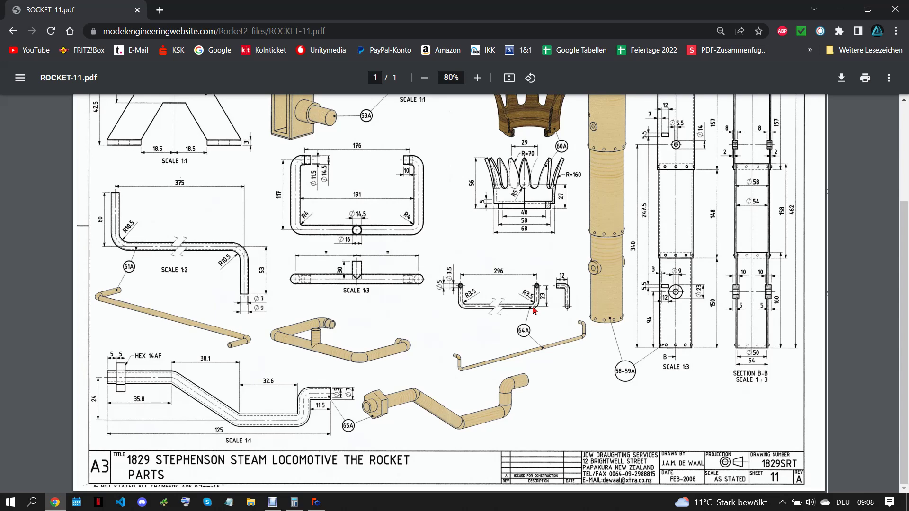
click(316, 503)
scroll(407, 253, up, 3)
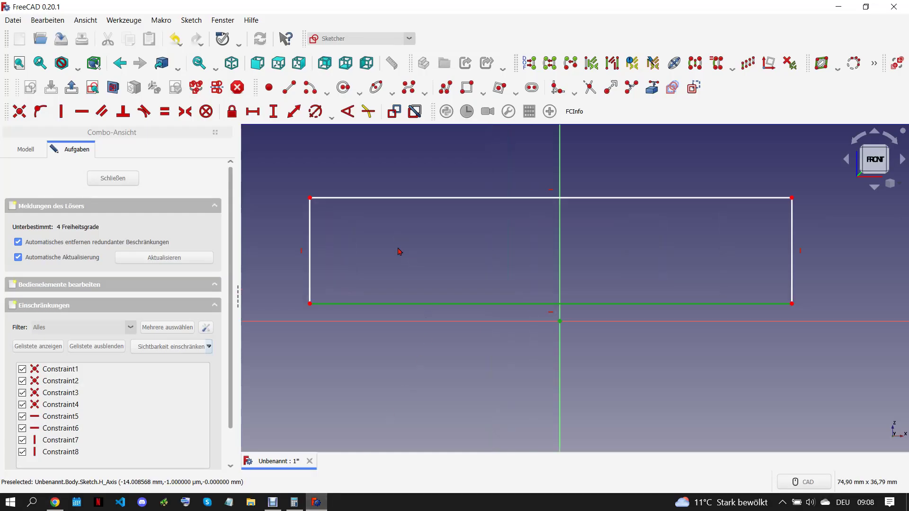
click(400, 251)
Fillet the rectangle's two lower corners, then select the bottom edge with both arcs
click(558, 88)
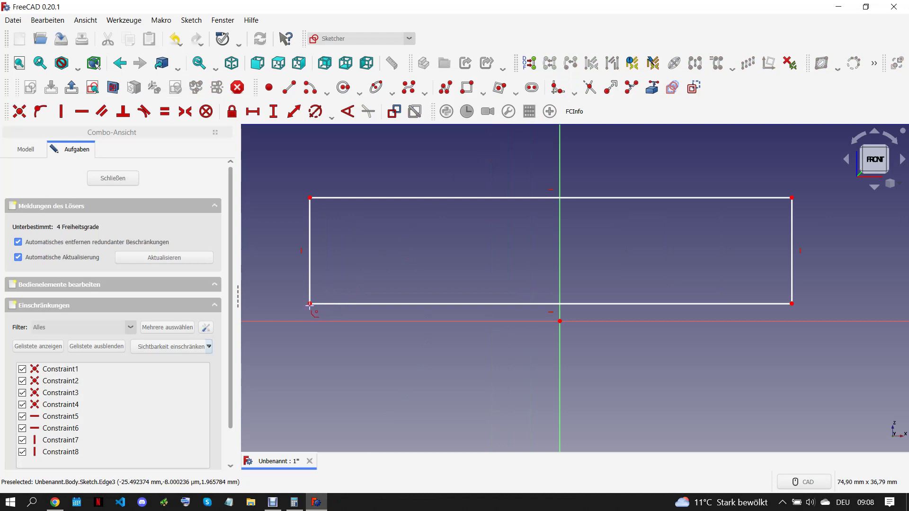
click(351, 302)
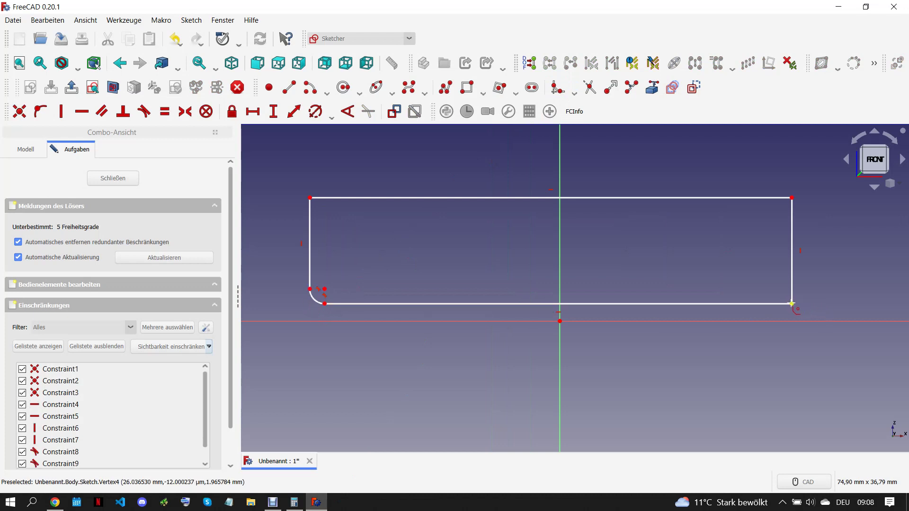
click(796, 304)
drag(266, 266, 821, 369)
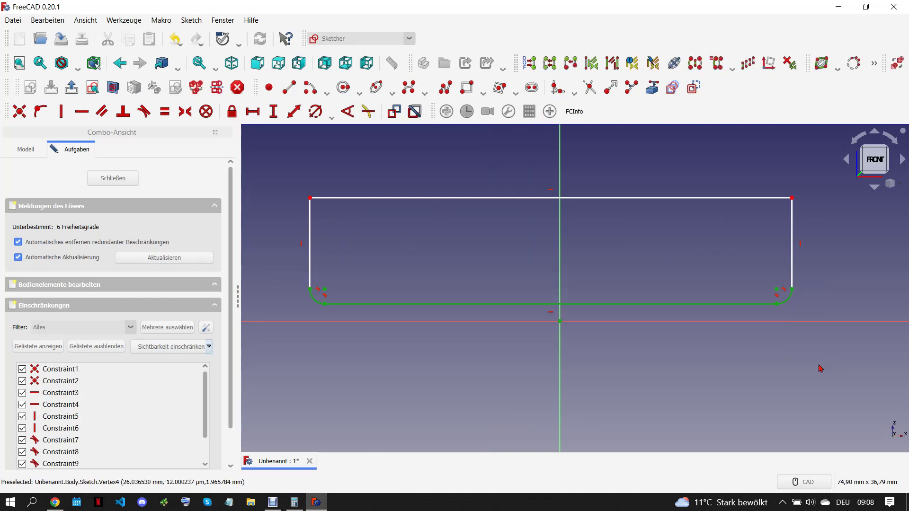
Constrain the lower corner arcs to a 6 mm radius
key(6)
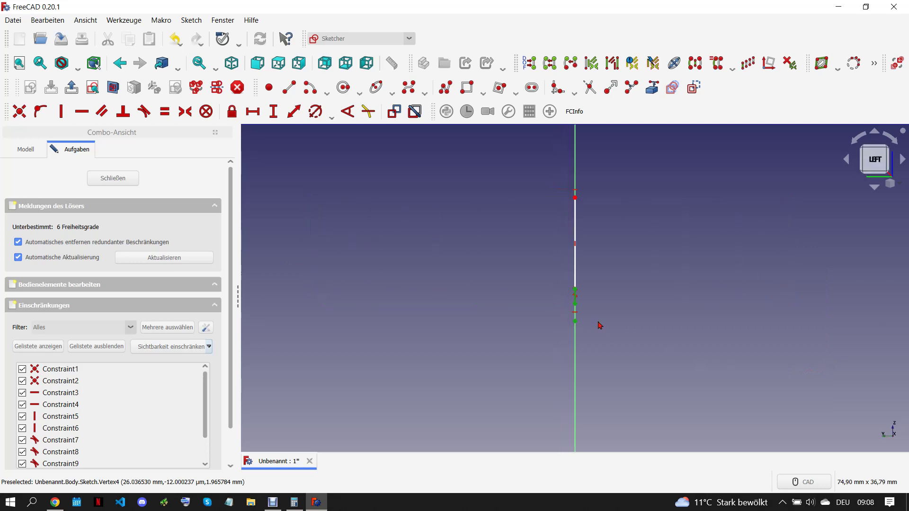
key(1)
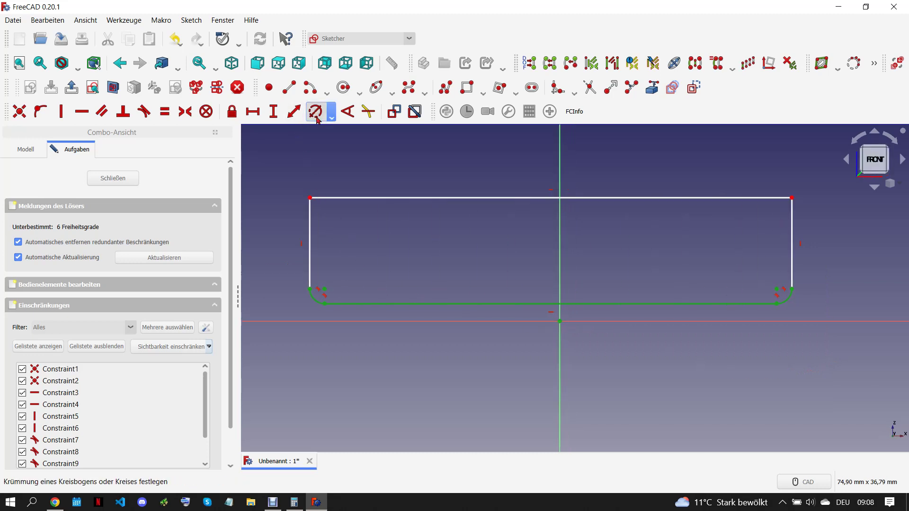
click(316, 112)
text(6)
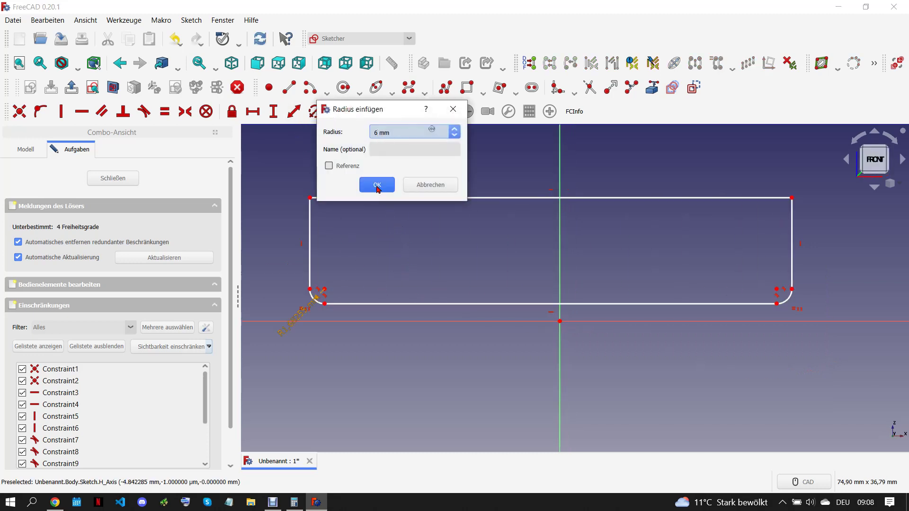
click(377, 184)
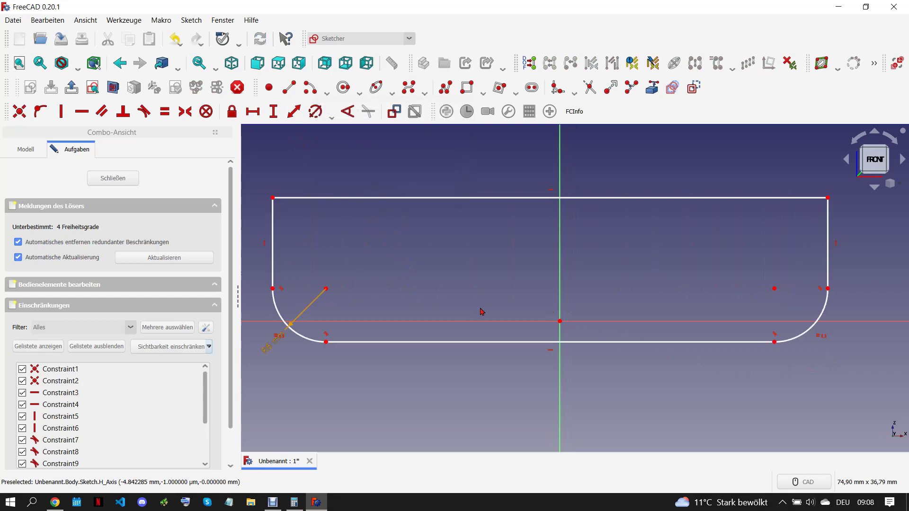
Put the bottom line on the origin and set the rectangle height to 23 mm
click(560, 321)
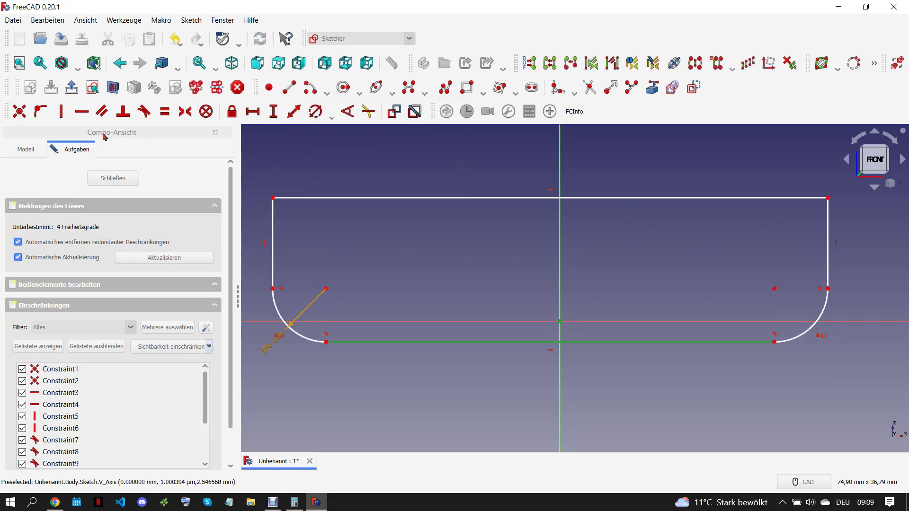
key(o)
scroll(475, 351, down, 3)
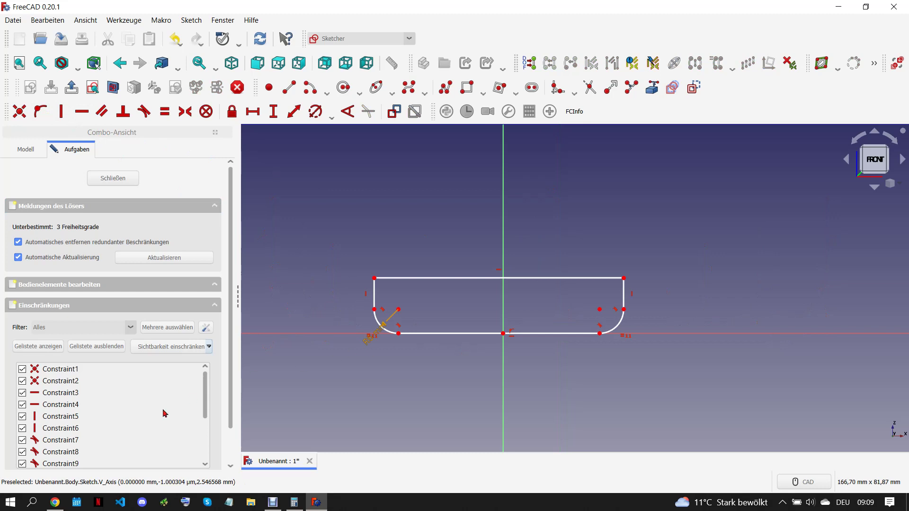
click(375, 278)
click(275, 115)
text(23)
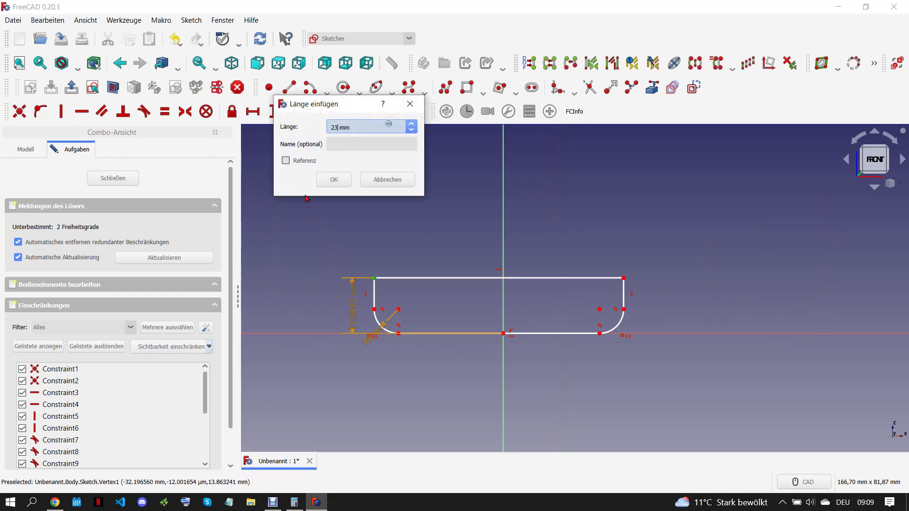
click(331, 180)
scroll(516, 311, down, 4)
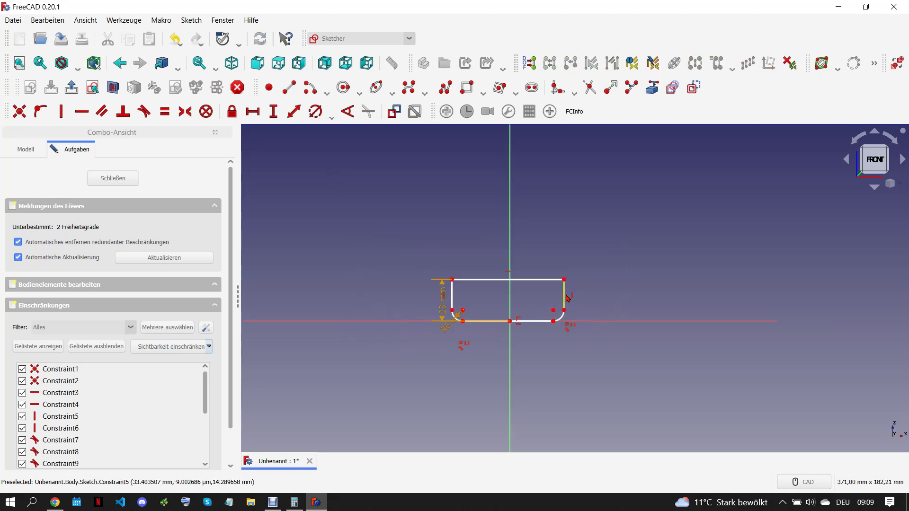
mouse_move(566, 299)
mouse_down()
mouse_move(708, 298)
mouse_move(676, 299)
mouse_up()
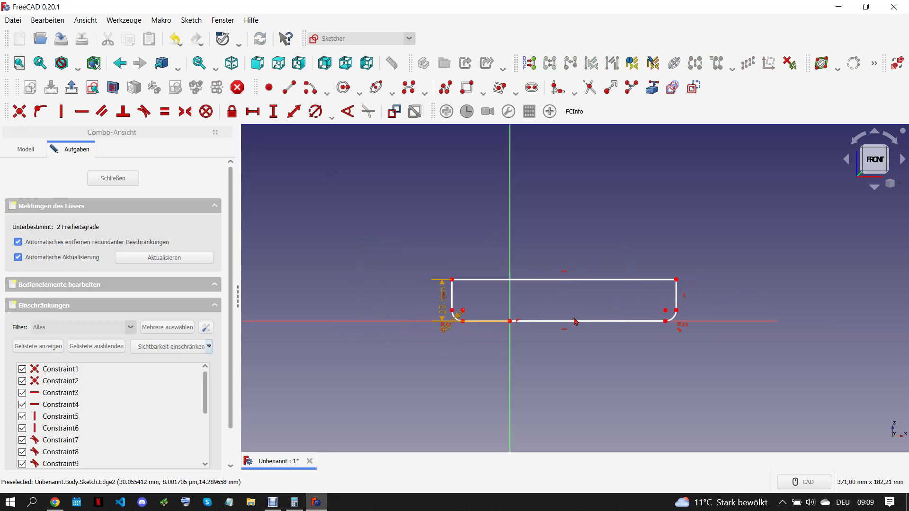
Make the rectangle symmetric about the vertical axis through the origin
click(555, 321)
click(511, 321)
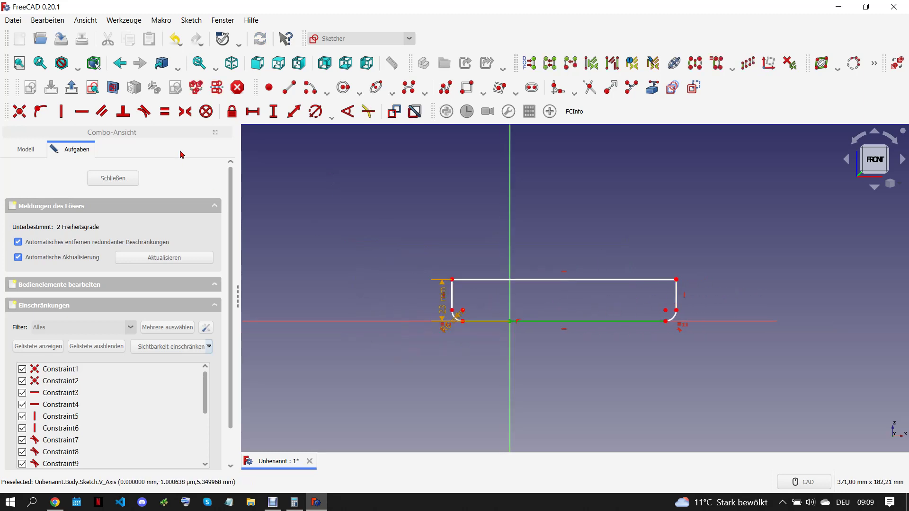
click(185, 111)
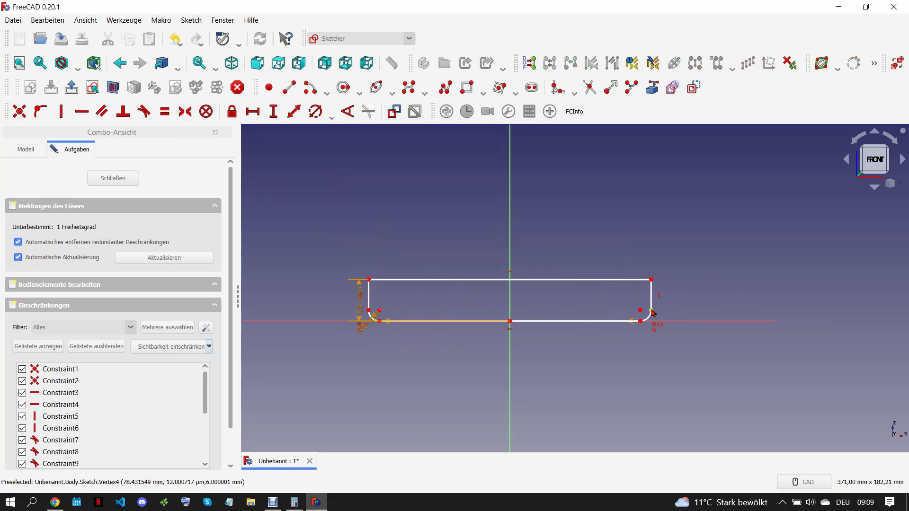
drag(653, 313, 738, 314)
click(54, 505)
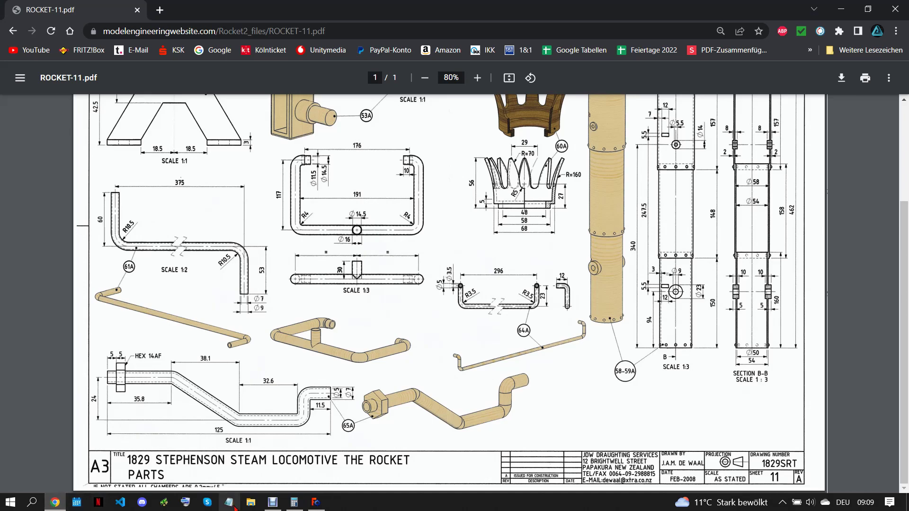
click(316, 503)
Dimension the top edge to 296 mm and compare with the reference drawing
click(502, 285)
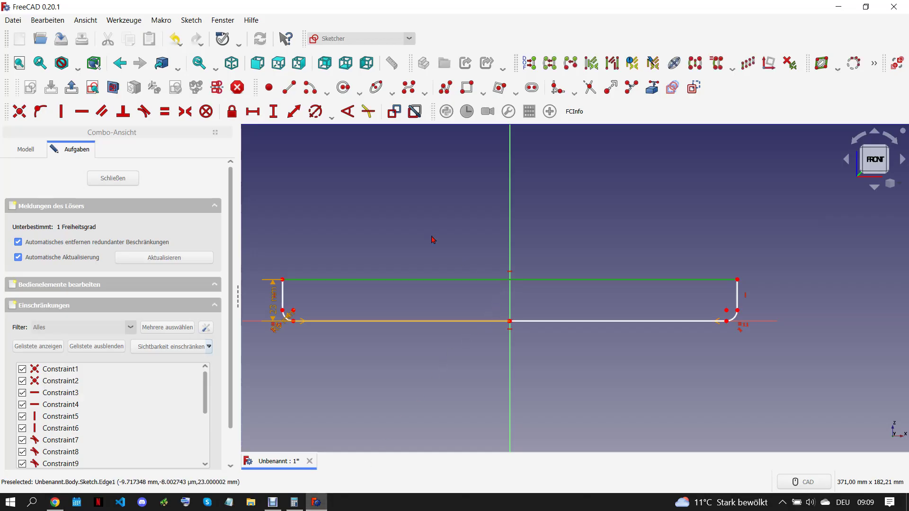
click(294, 112)
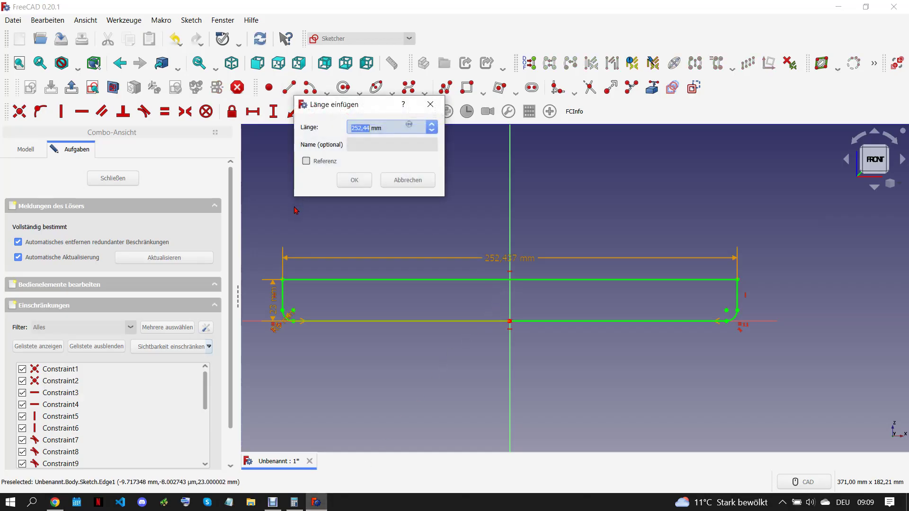
text(296)
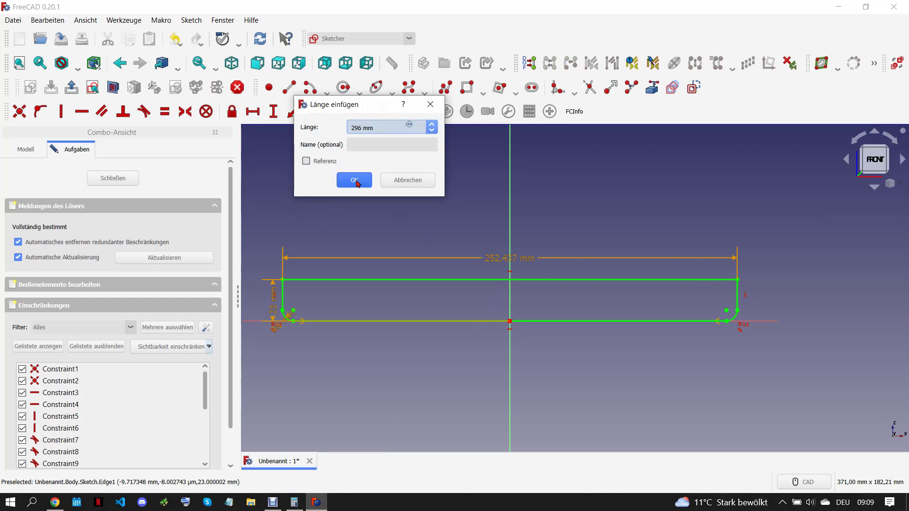
click(355, 181)
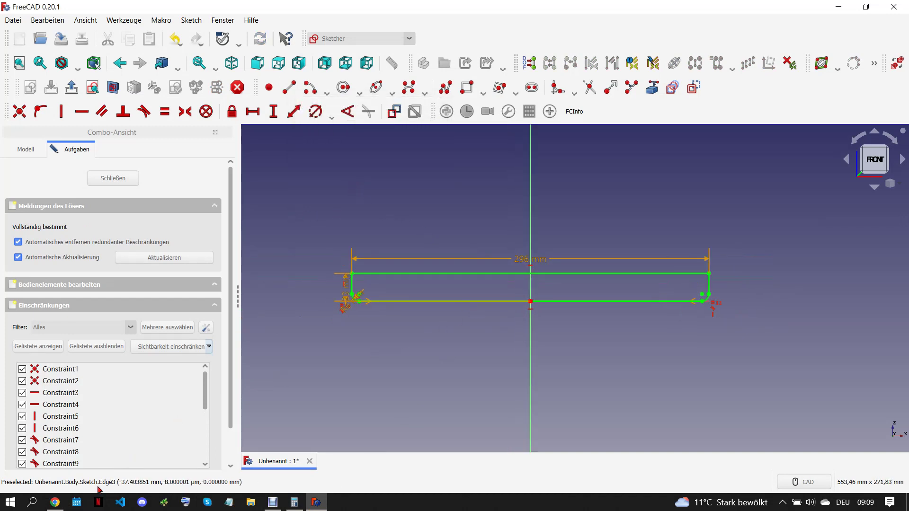
click(55, 504)
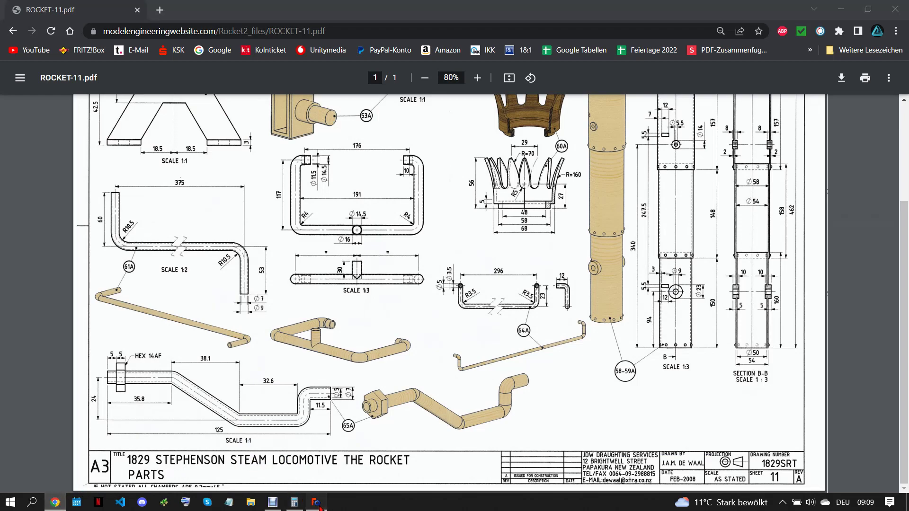
click(316, 502)
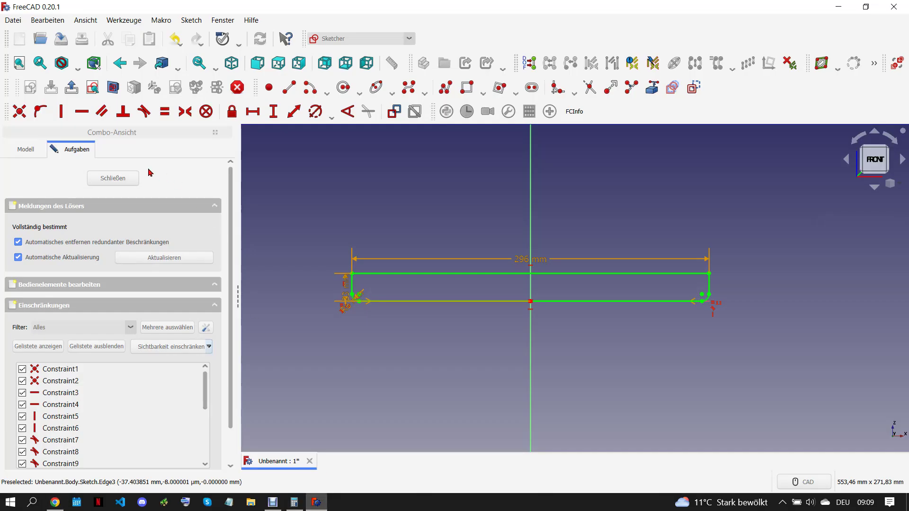
Pad the sketch 12 mm in the reversed direction
click(122, 181)
mouse_move(407, 333)
middle_down()
mouse_move(398, 274)
mouse_move(397, 339)
middle_up()
click(266, 87)
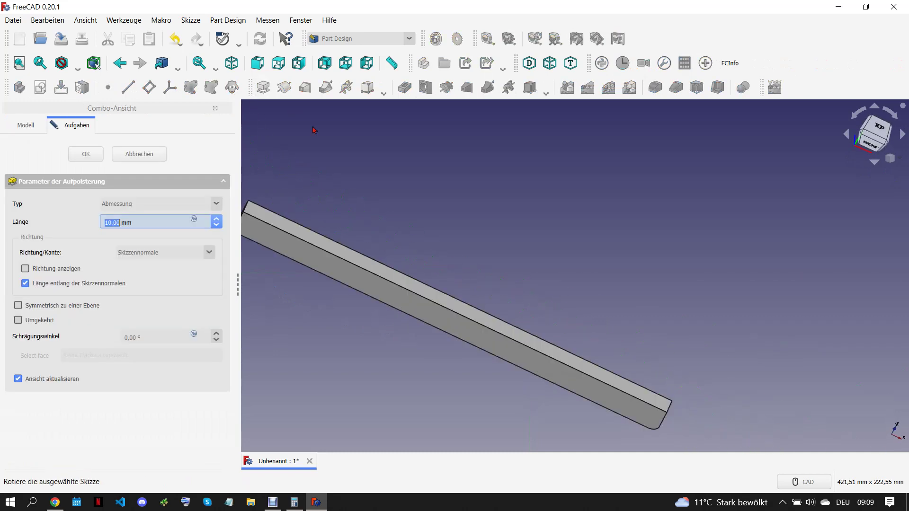
text(12)
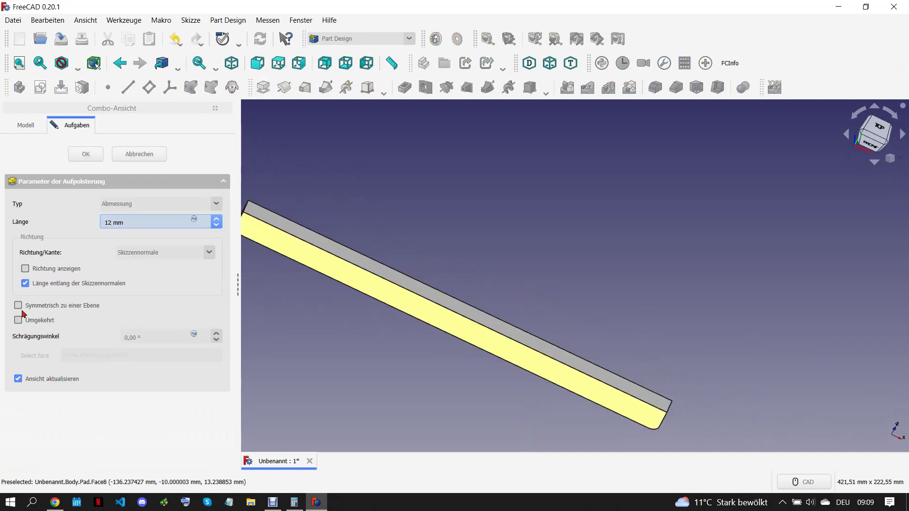
click(18, 320)
click(93, 153)
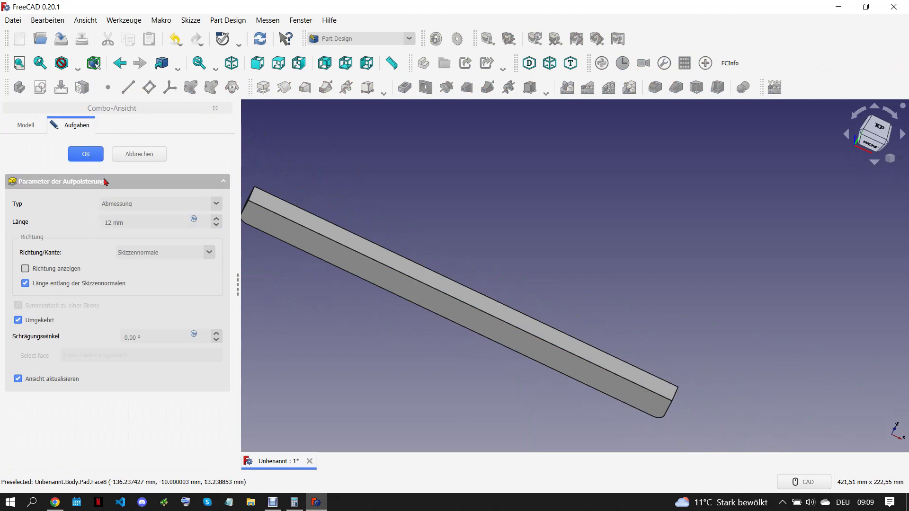
Round the bar's long top edge with a 6 mm fillet
click(457, 298)
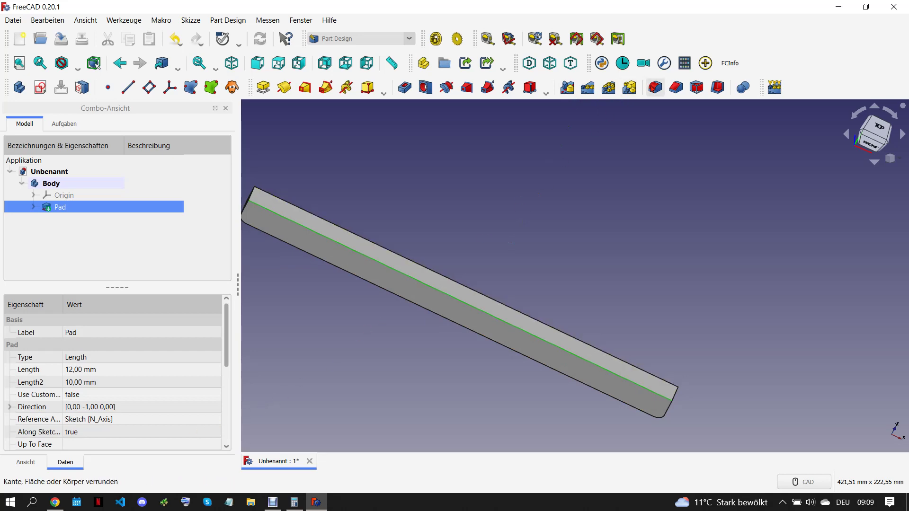
click(655, 88)
click(55, 502)
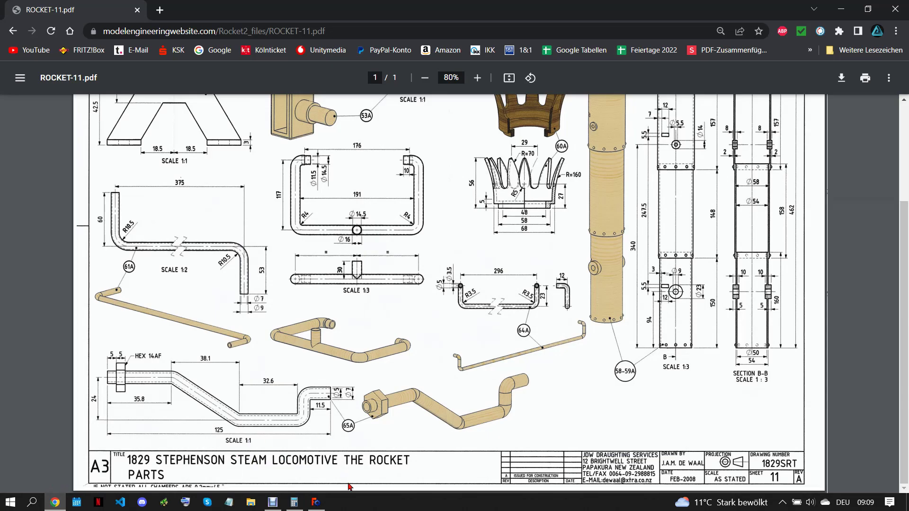
key(alt+Tab)
text(6)
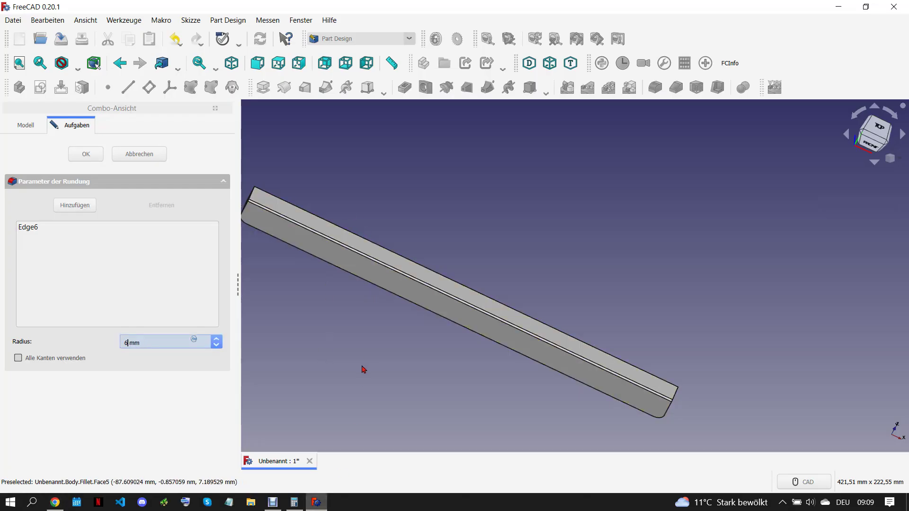
key(Return)
key(0)
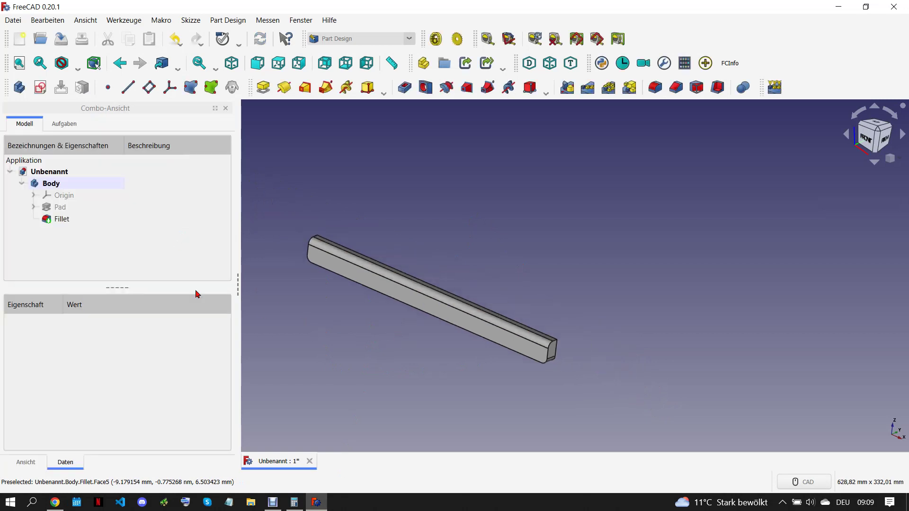
scroll(407, 342, down, 2)
click(66, 220)
In the Draft workbench, downgrade the body to a Solid and then into separate faces
click(362, 39)
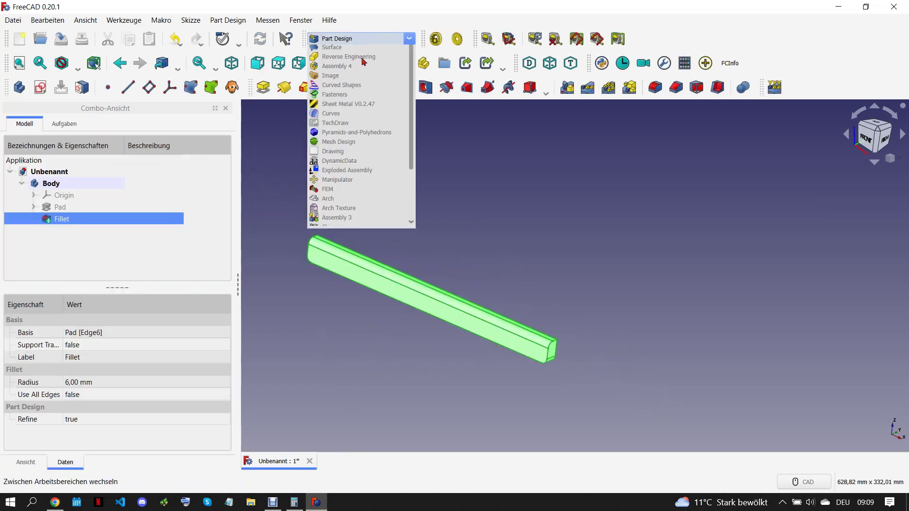
click(347, 67)
click(815, 89)
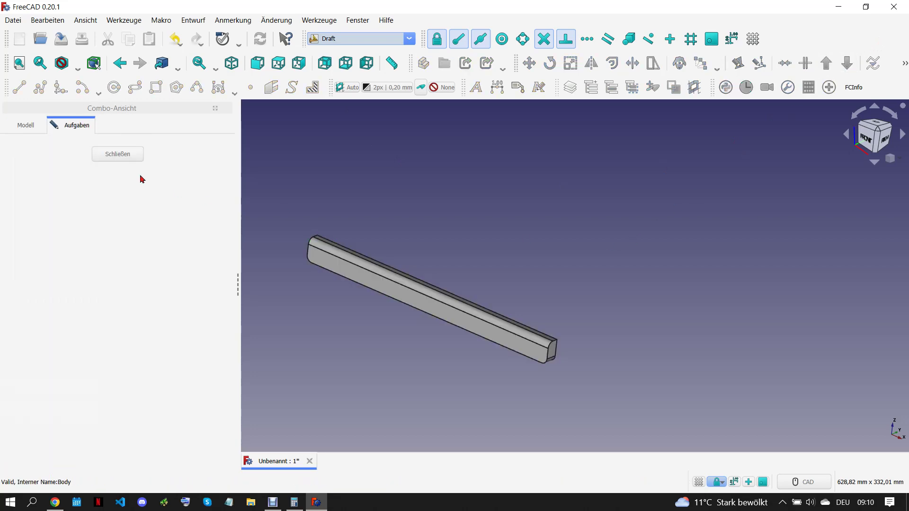
click(127, 154)
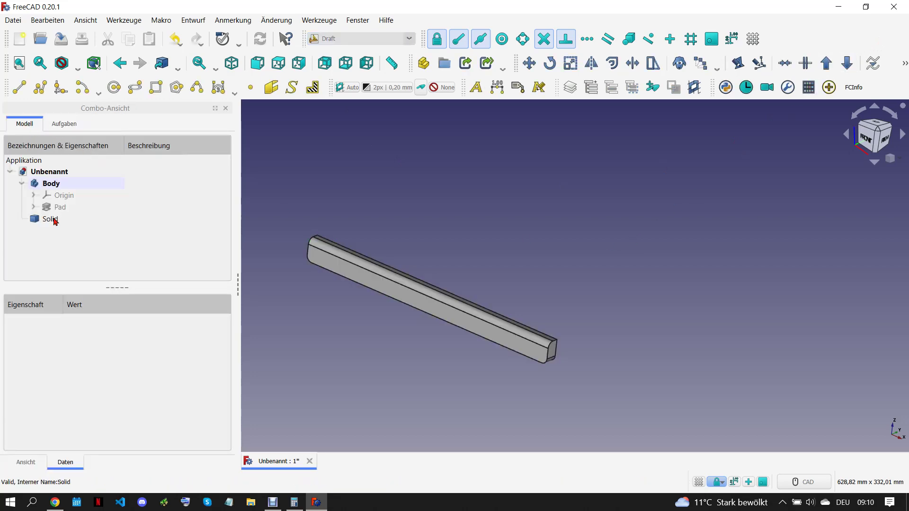
click(52, 219)
click(849, 62)
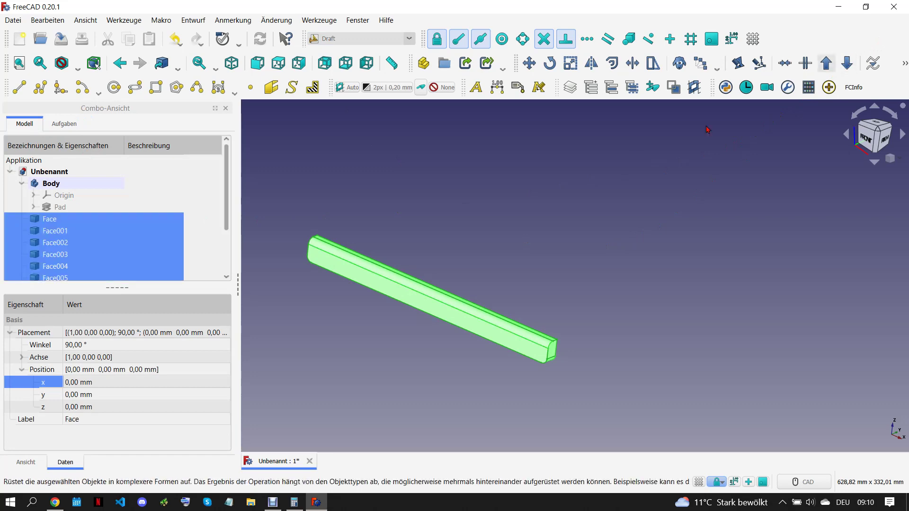
click(295, 224)
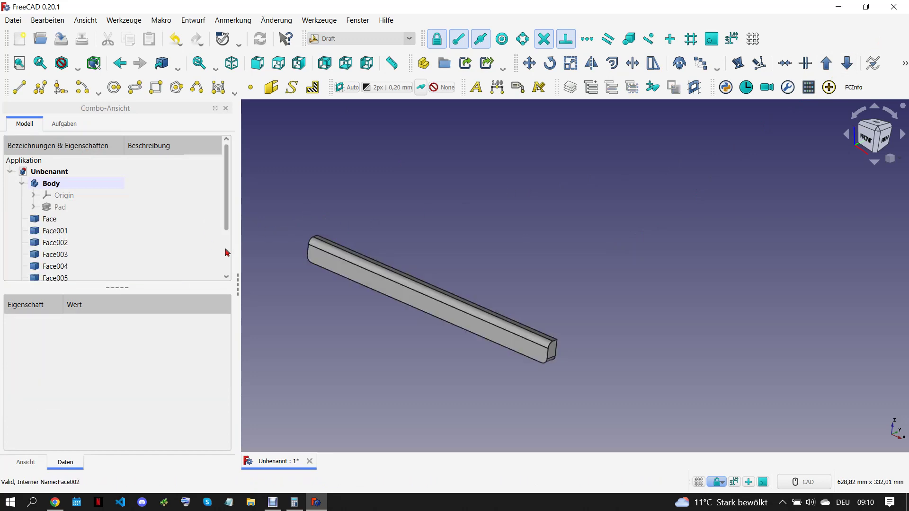
Delete the four wide faces Face001–Face004, leaving the thin strip
click(383, 298)
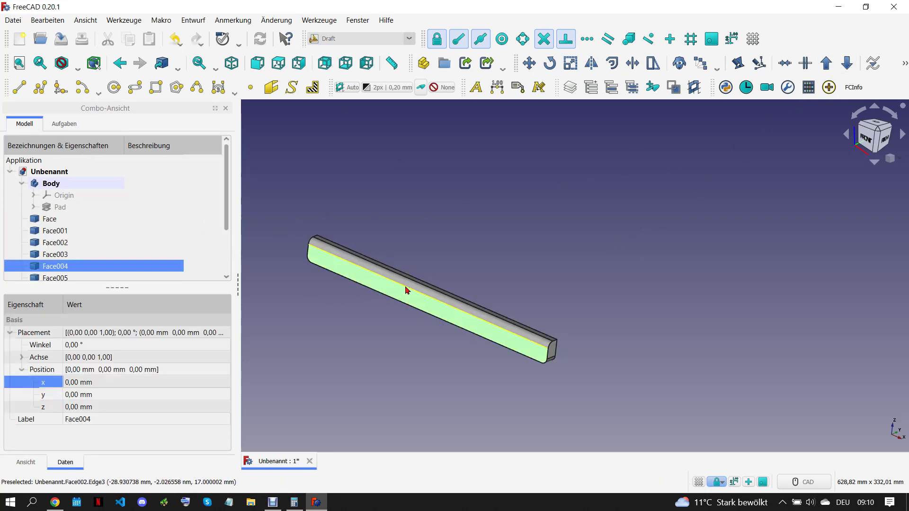
click(439, 297)
click(440, 294)
key(space)
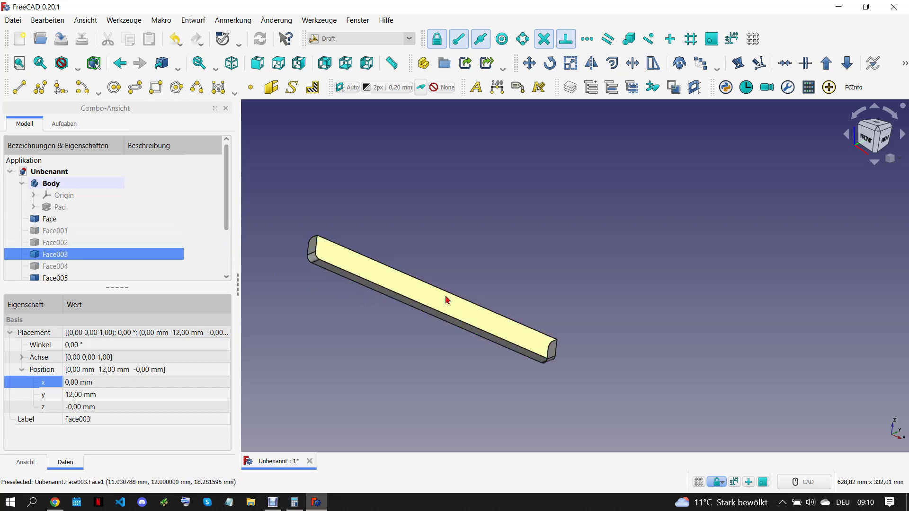
key(space)
click(457, 324)
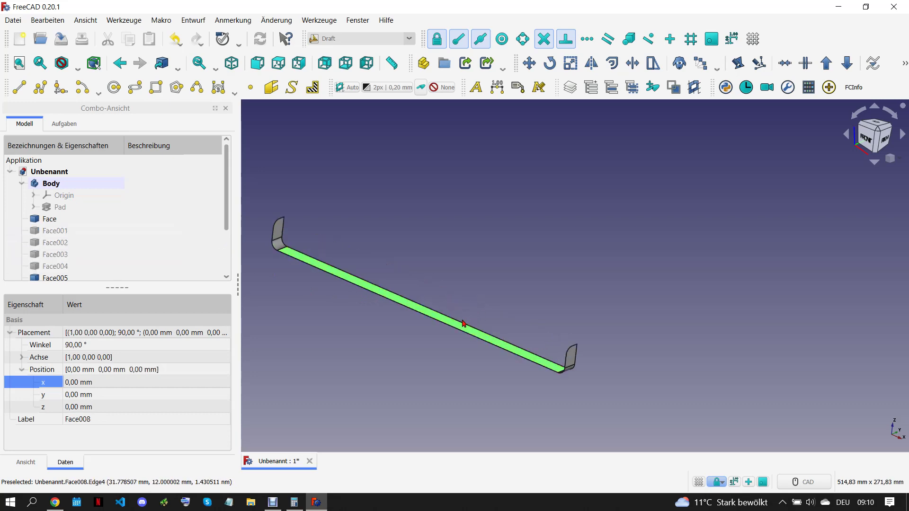
click(480, 298)
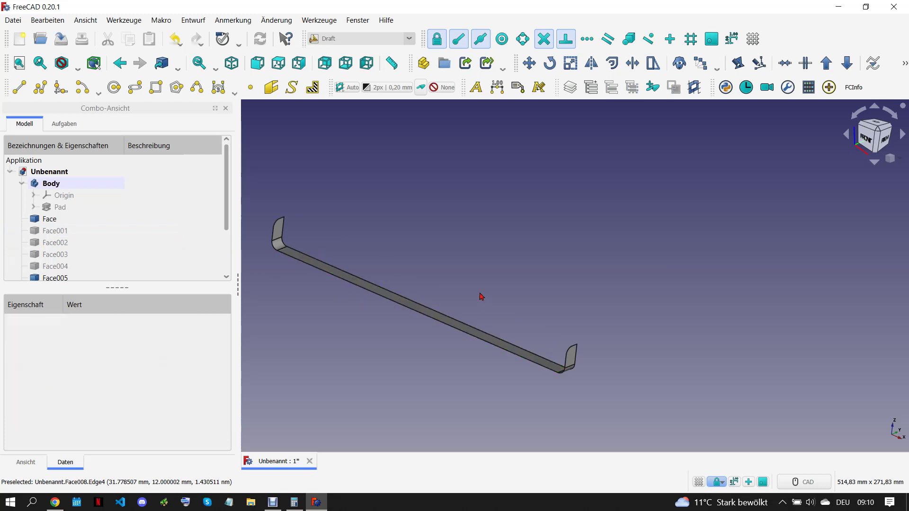
click(69, 232)
shift+click(66, 267)
scroll(83, 268, down, 2)
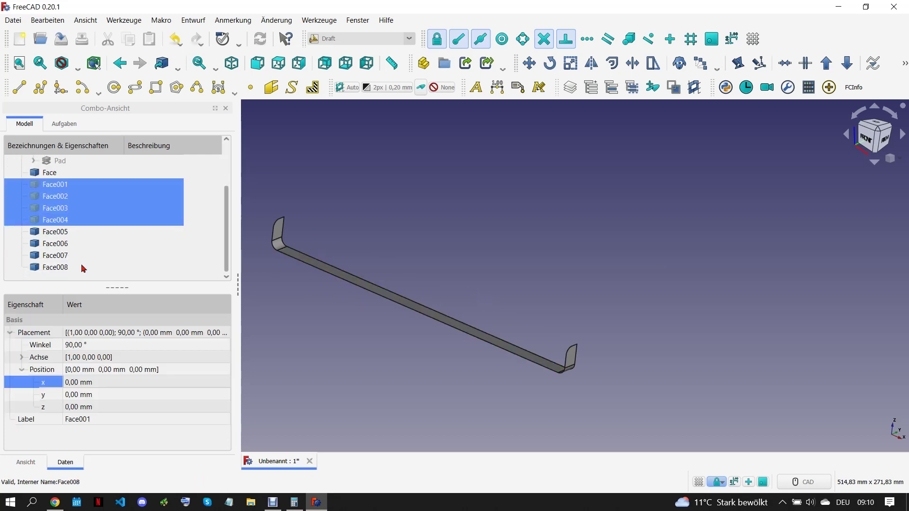
key(Delete)
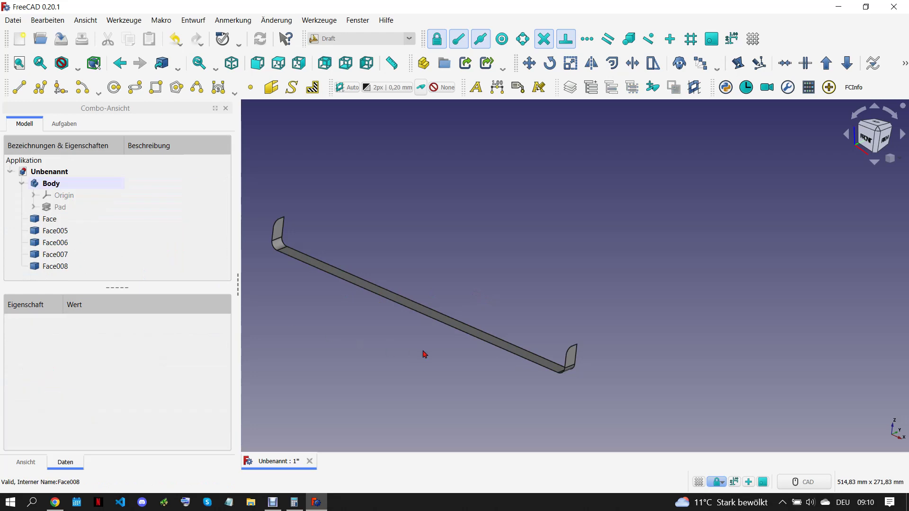
Upgrade the curved end faces Face and Face006 into new faces
click(62, 221)
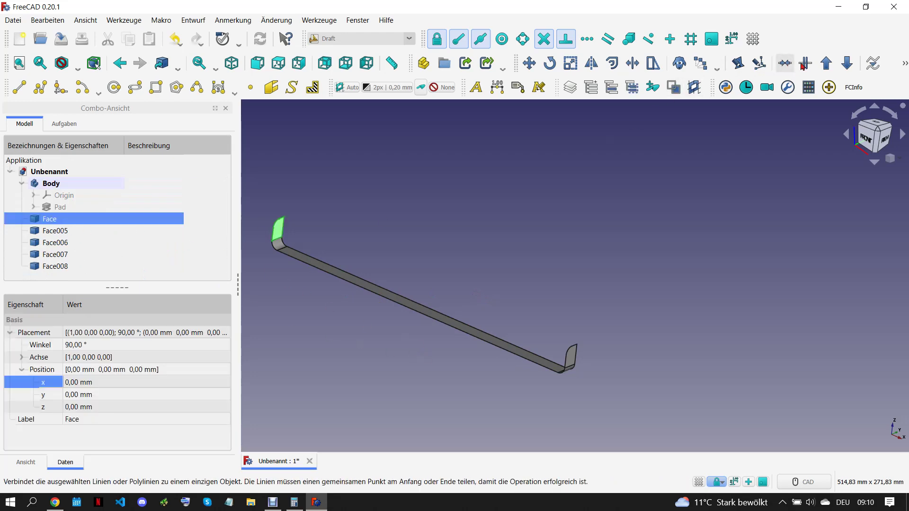
click(828, 64)
click(74, 230)
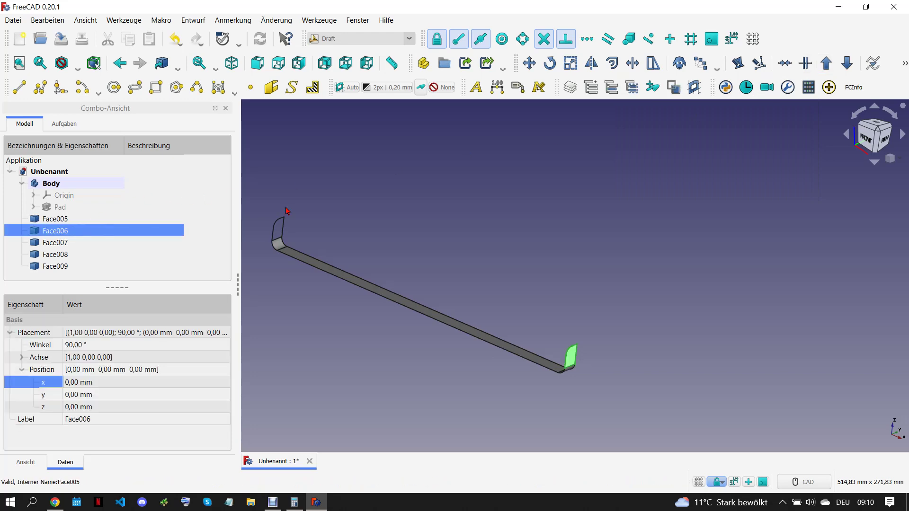
click(826, 63)
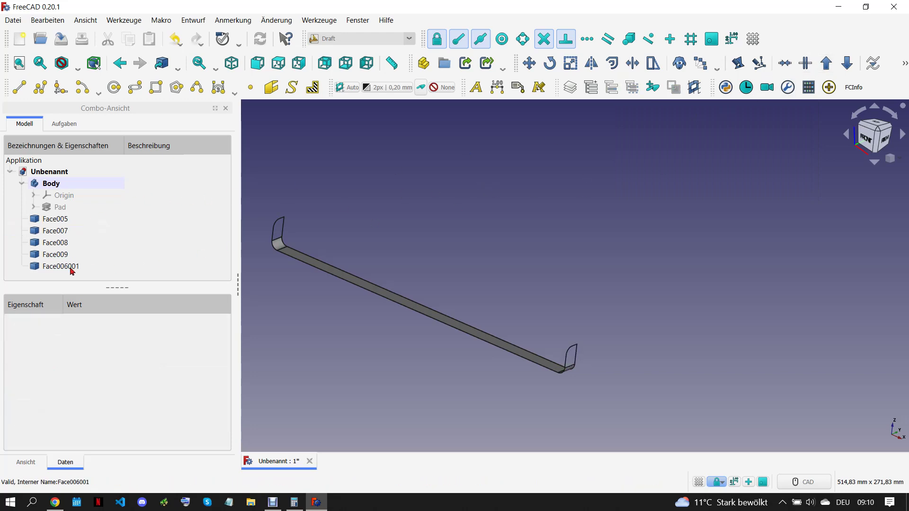
click(60, 219)
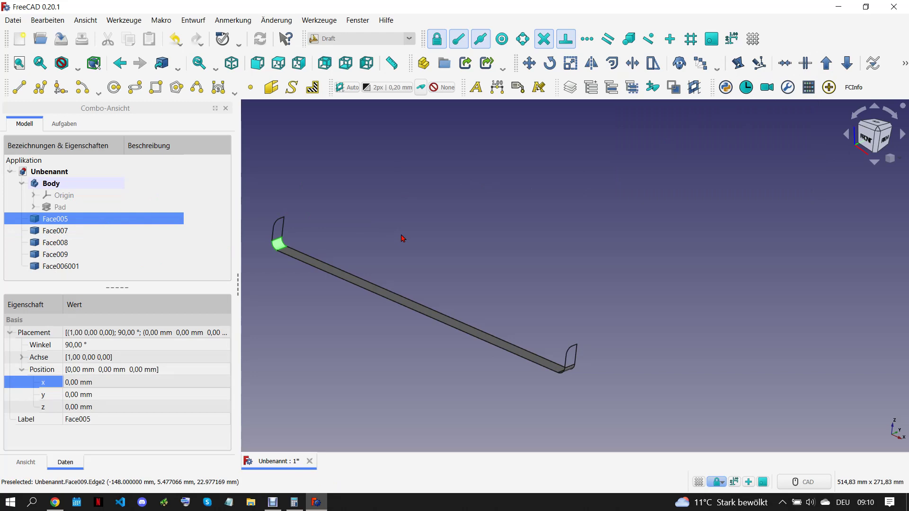
click(403, 238)
scroll(415, 209, up, 2)
click(350, 43)
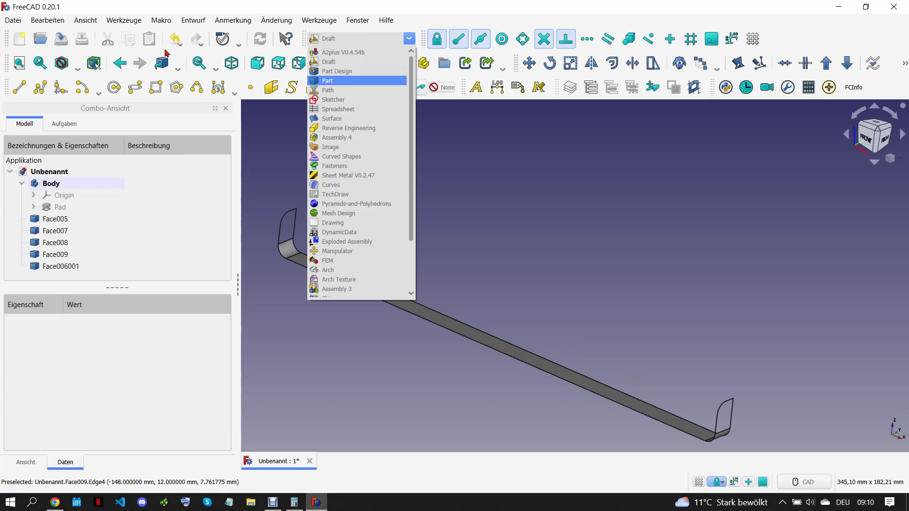
Undo back to the filleted bar, recompute, and switch to the Part workbench
click(183, 44)
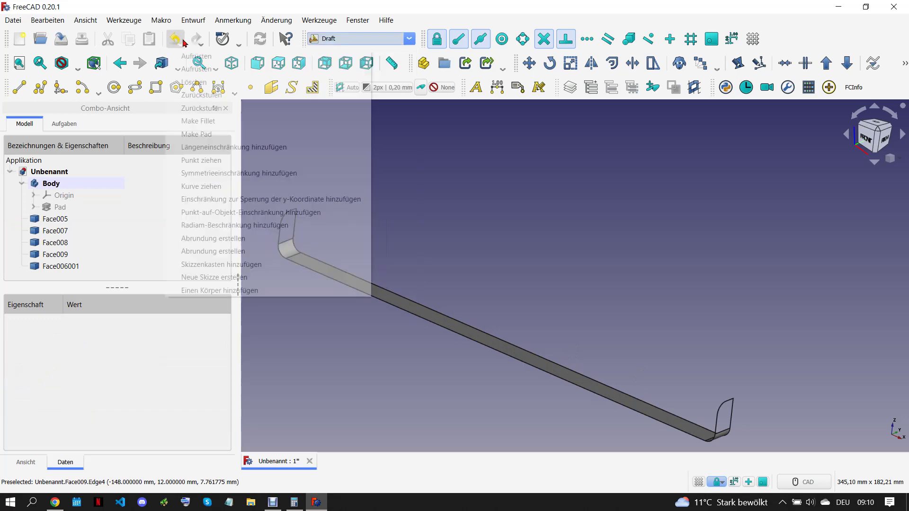
click(228, 109)
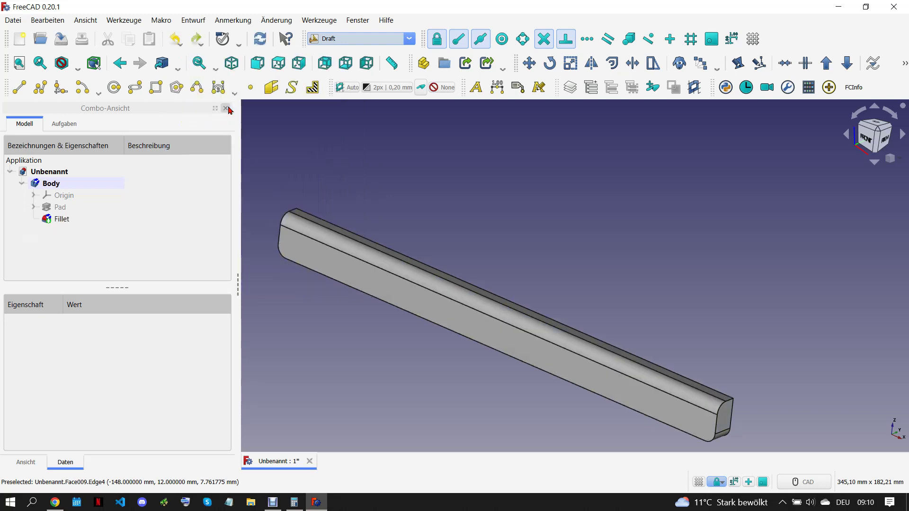
click(260, 38)
click(341, 38)
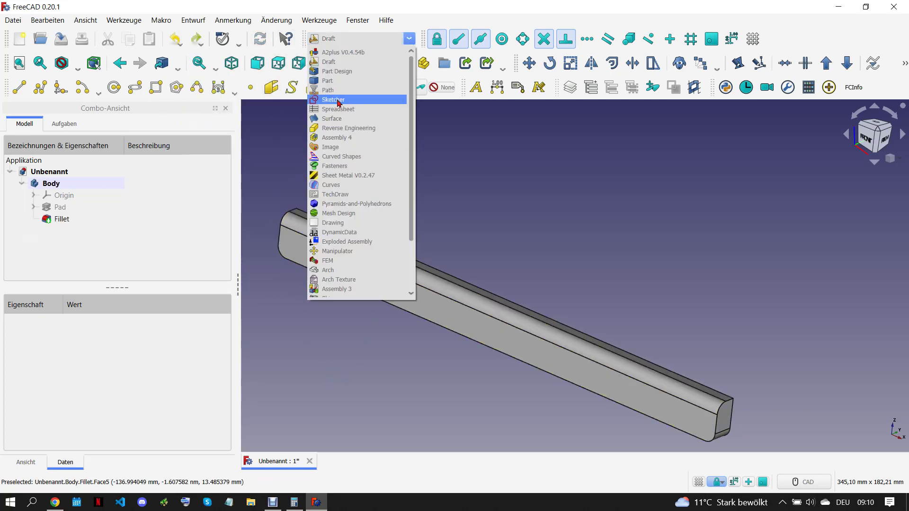
click(327, 81)
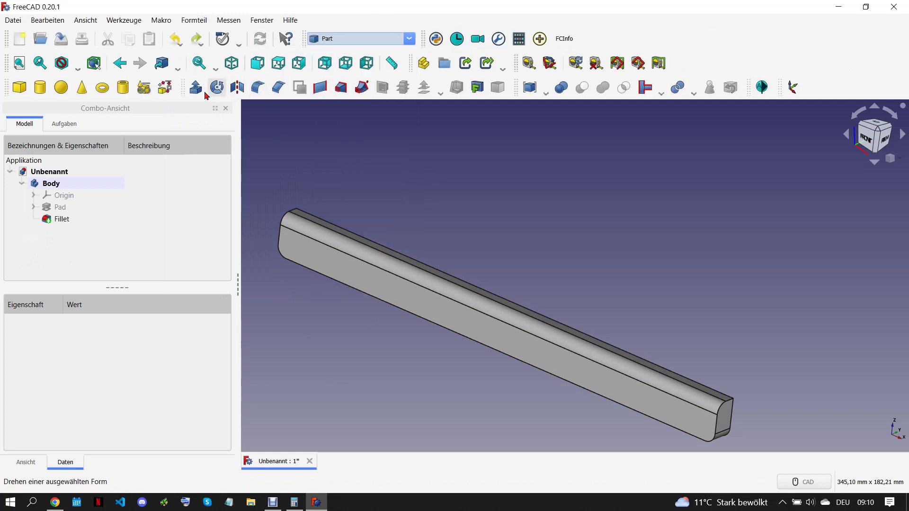
Build a Wire from the bar's end, arc and long bottom edges, then select Body through Fillet
click(165, 88)
click(25, 230)
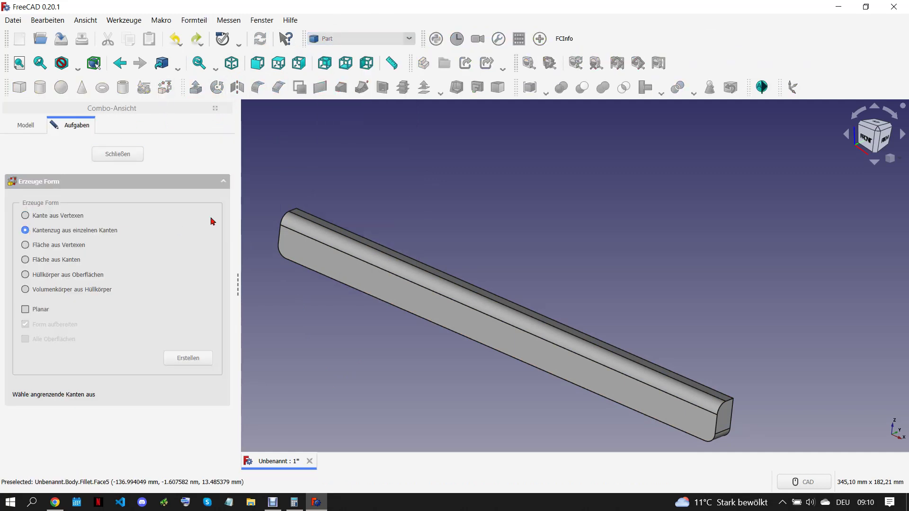
scroll(298, 210, up, 3)
click(301, 210)
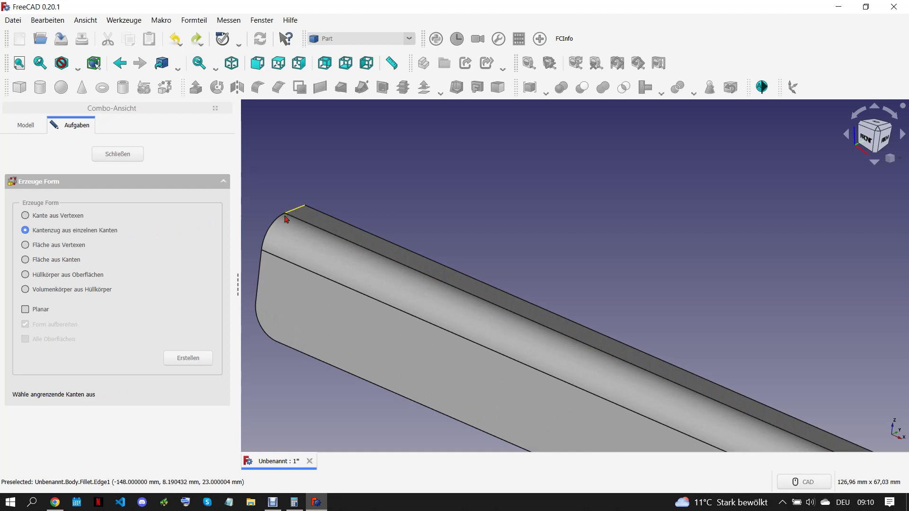
click(271, 231)
click(260, 275)
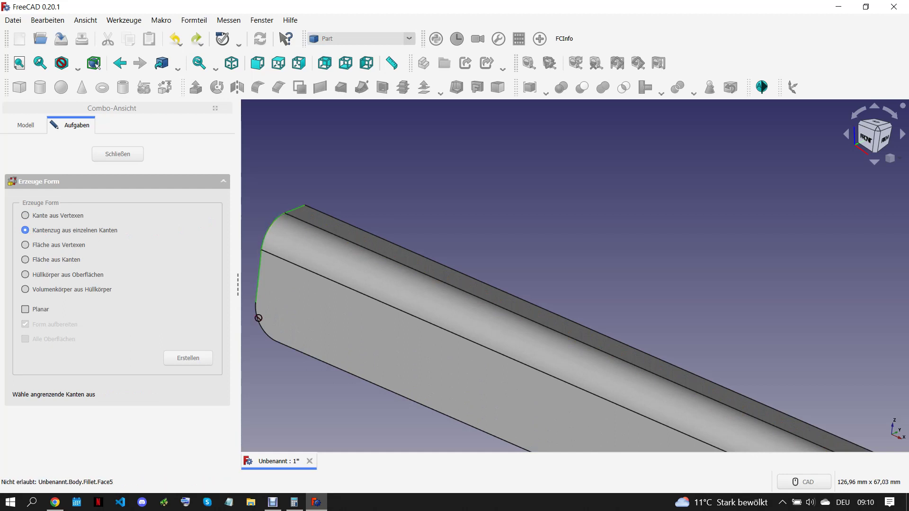
click(260, 326)
click(302, 351)
scroll(312, 208, down, 5)
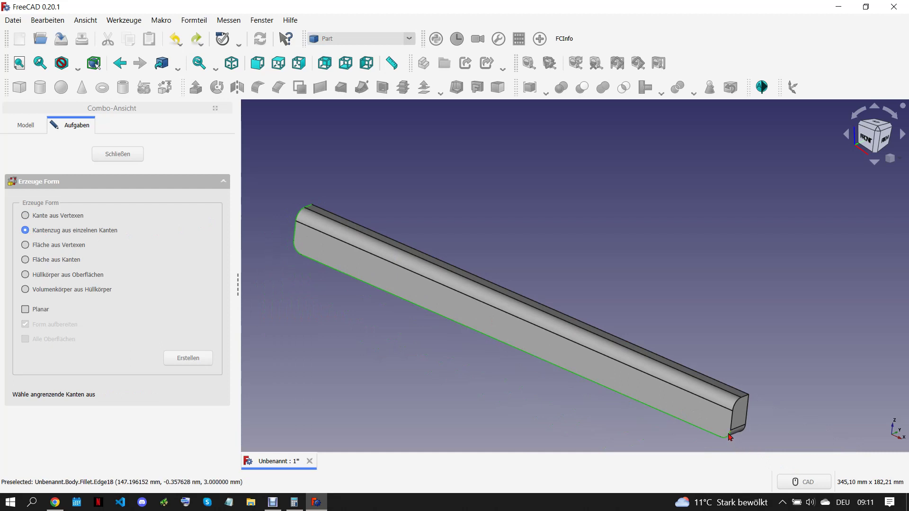
click(735, 407)
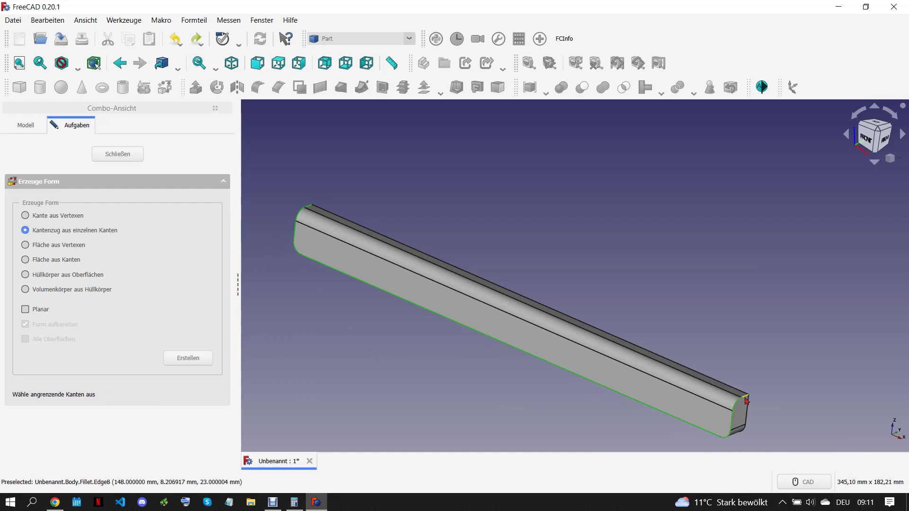
click(188, 358)
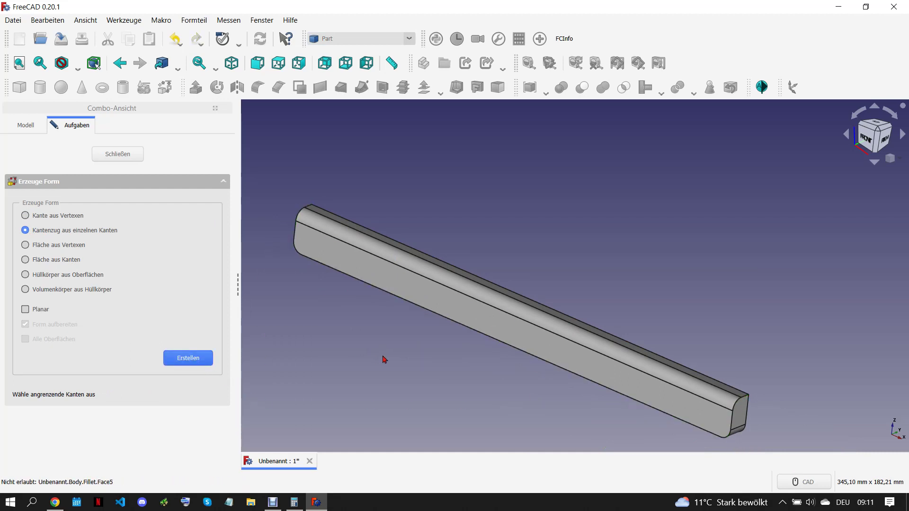
click(125, 155)
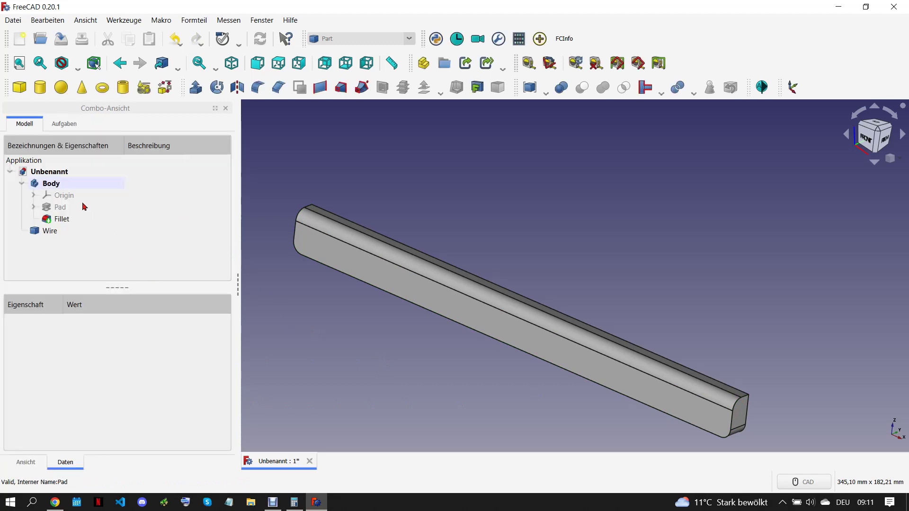
click(51, 184)
shift+click(62, 219)
Delete the old Body and create a new Body with the Wire as its base feature
key(Delete)
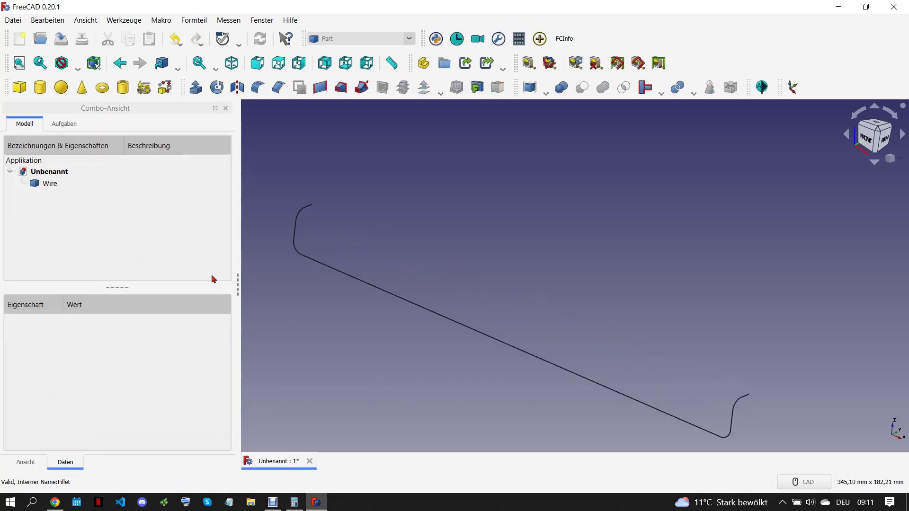
scroll(465, 349, down, 3)
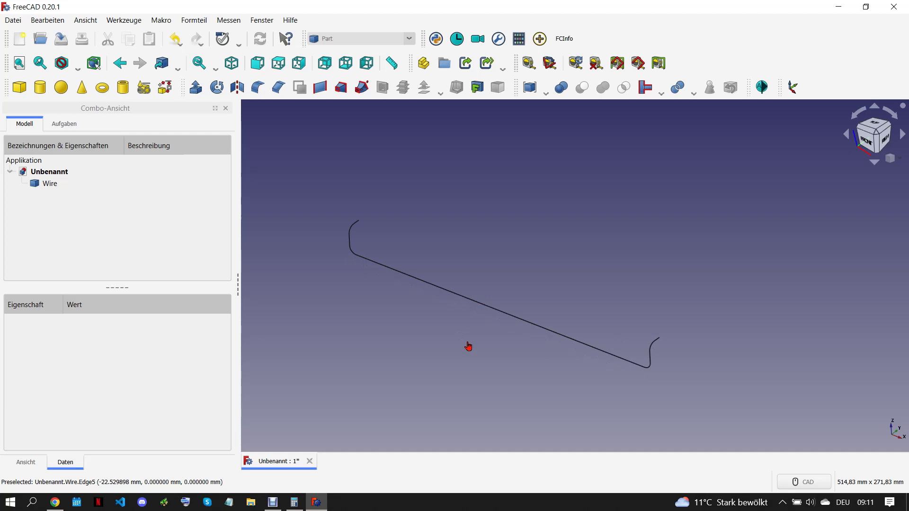
scroll(660, 348, up, 4)
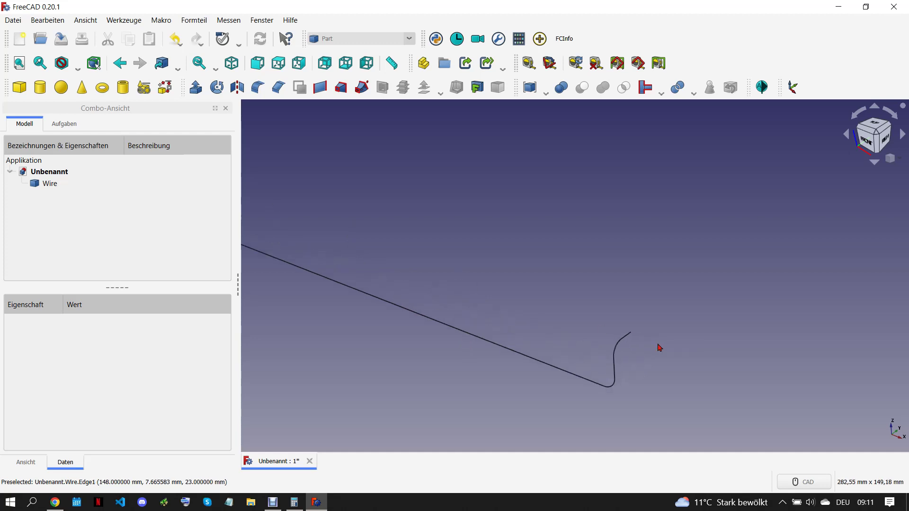
click(630, 338)
click(355, 38)
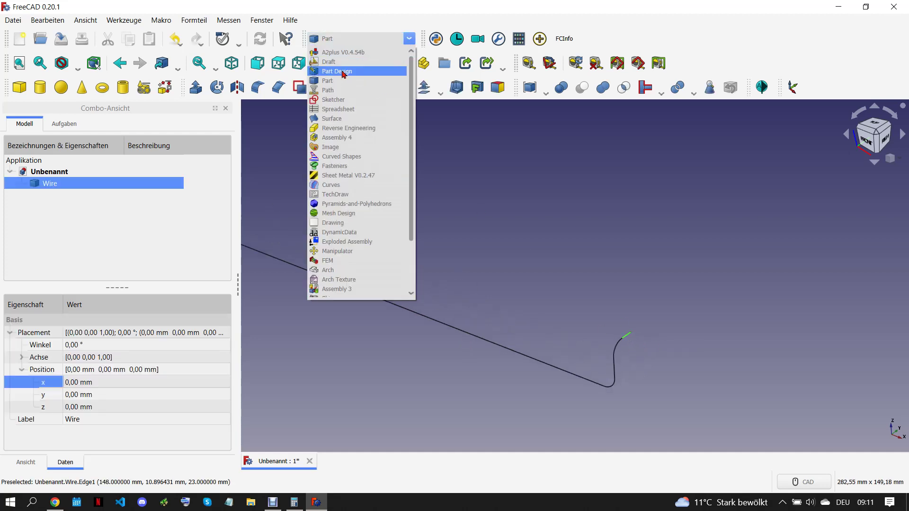
click(345, 72)
click(19, 87)
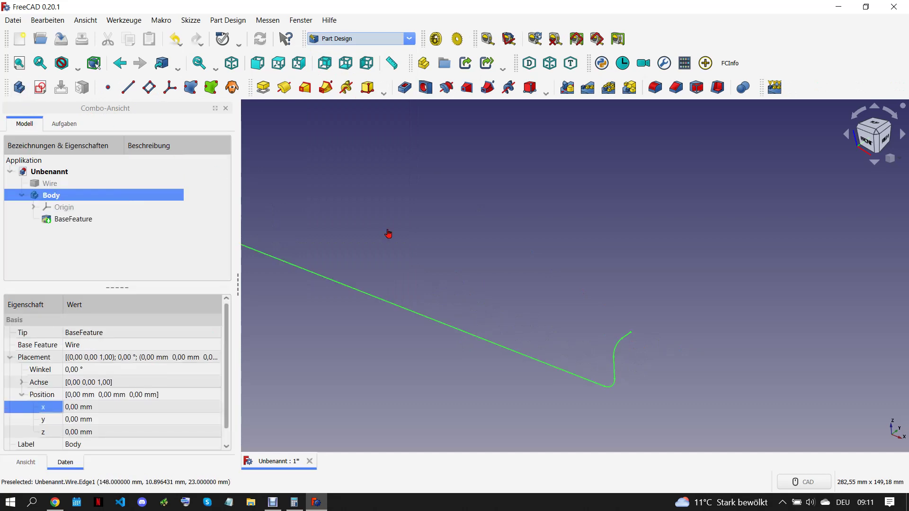
Add a datum plane normal to the wire's short end edge and start a sketch on it
scroll(684, 355, up, 1)
scroll(684, 356, up, 2)
click(602, 330)
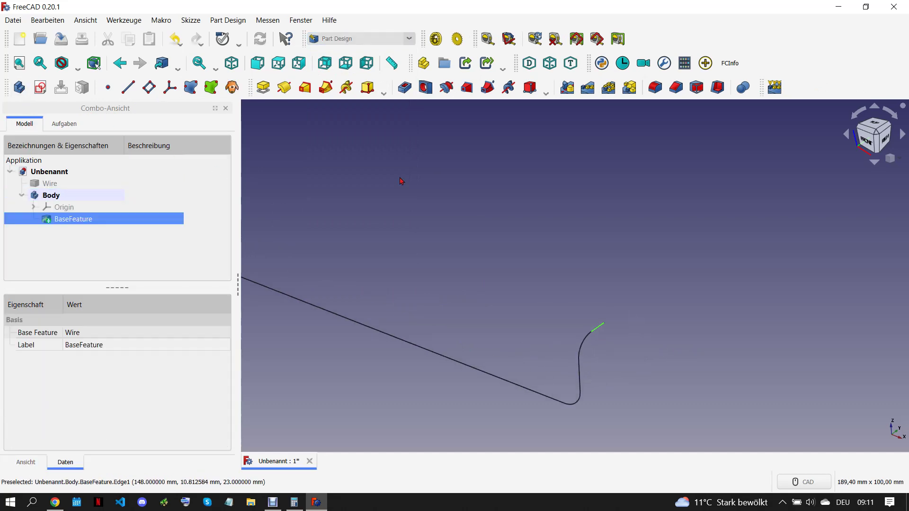
click(148, 87)
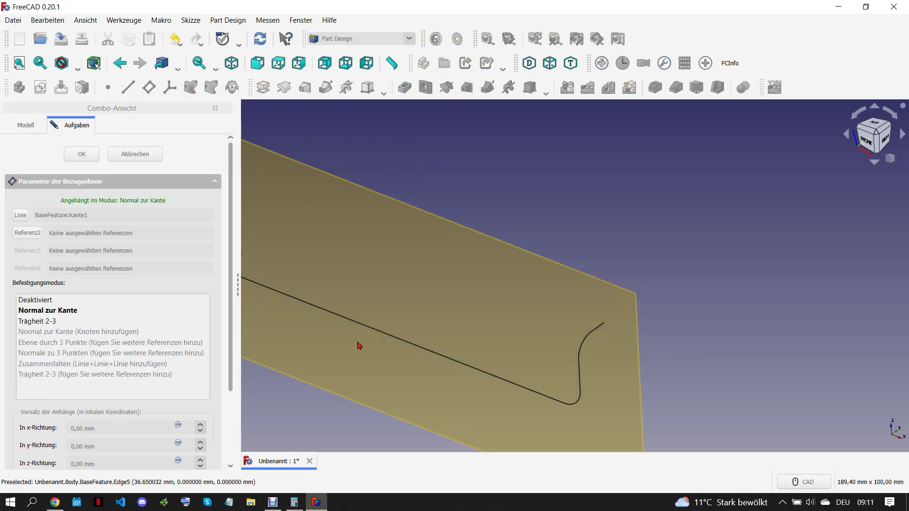
mouse_move(360, 345)
middle_down()
mouse_move(494, 376)
mouse_move(360, 322)
middle_up()
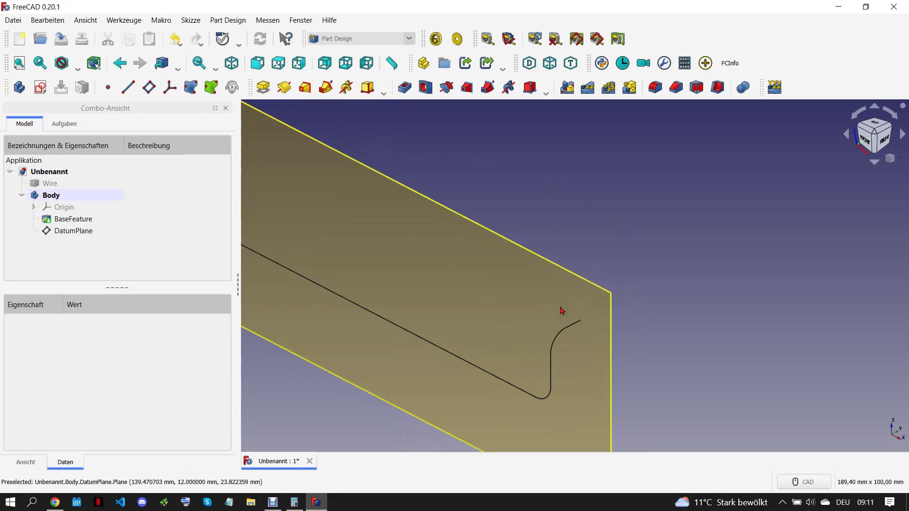
click(562, 311)
click(49, 89)
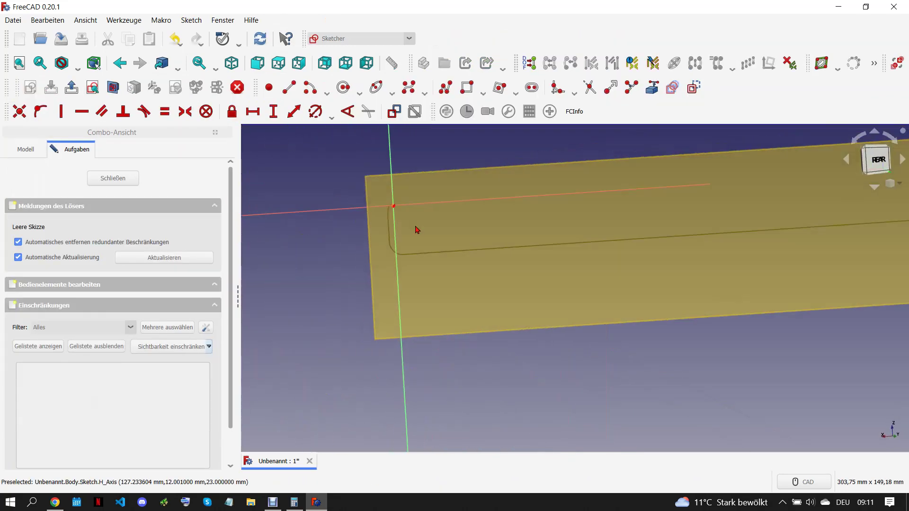
Draw concentric circles at the origin, 5 mm and 3.5 mm in diameter, and close the sketch
click(344, 87)
click(412, 195)
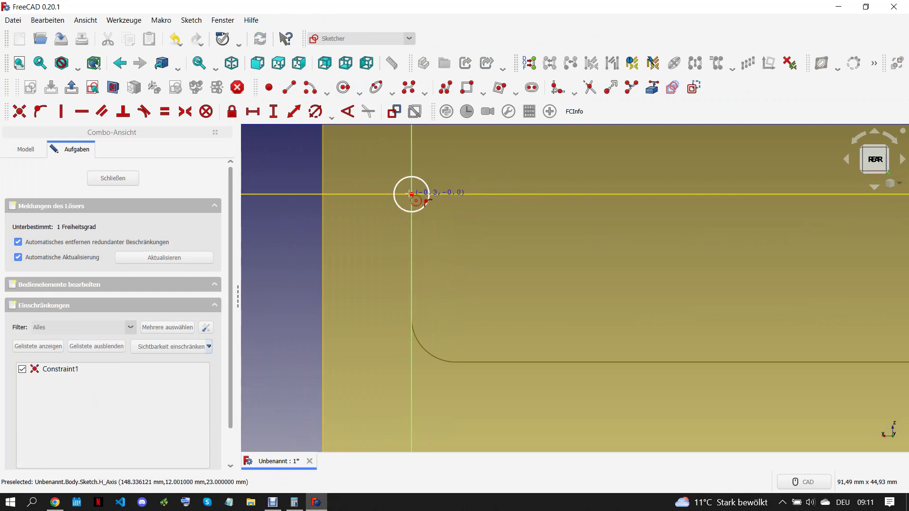
click(420, 184)
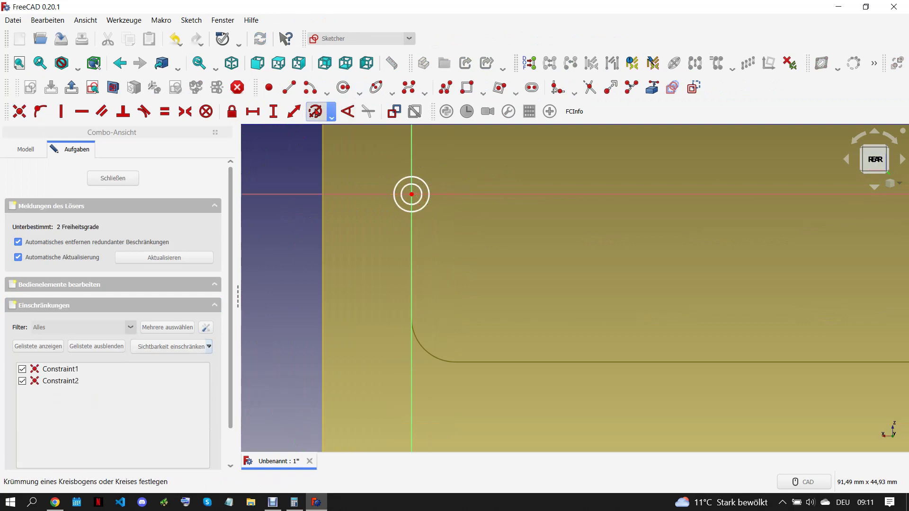
double_click(440, 194)
text(5)
key(Return)
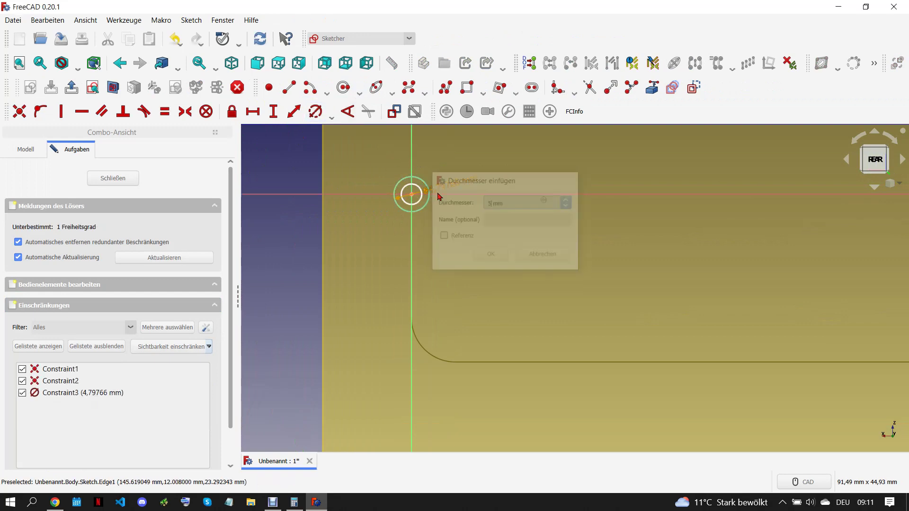
scroll(414, 182, up, 3)
click(414, 181)
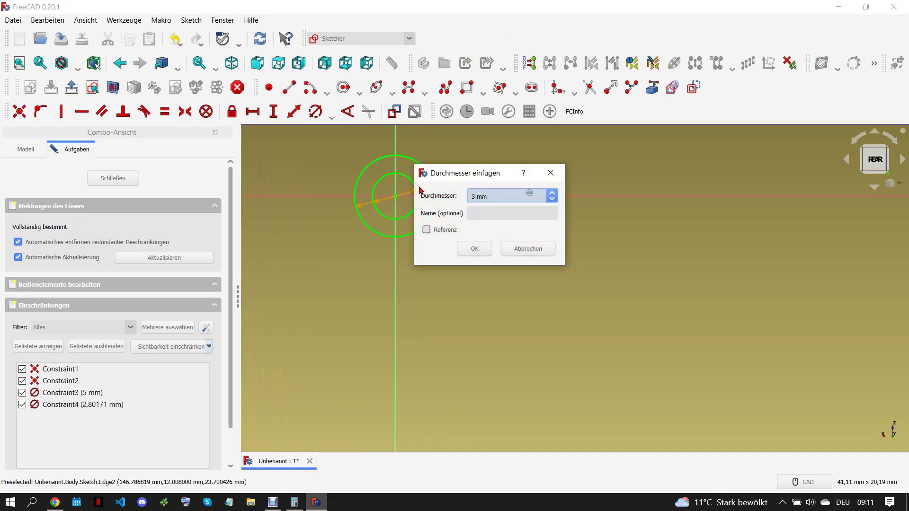
click(474, 247)
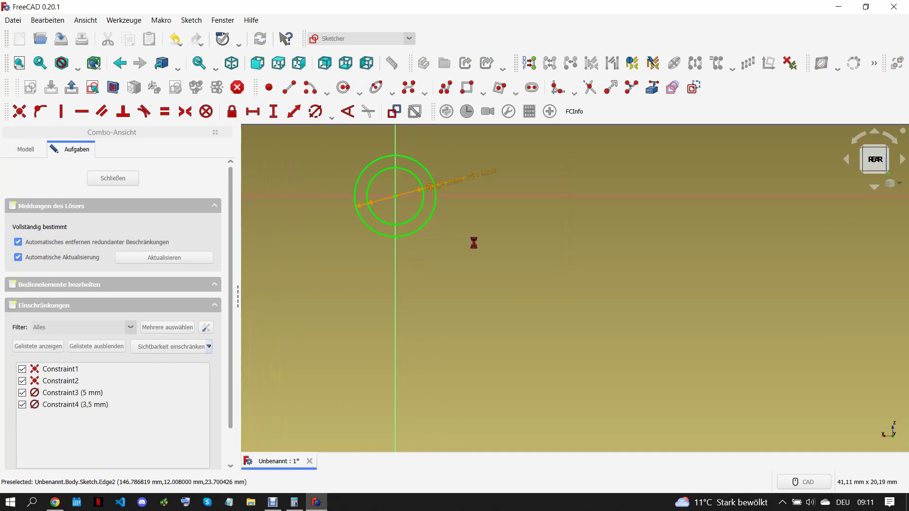
scroll(463, 247, down, 3)
drag(455, 213, 481, 205)
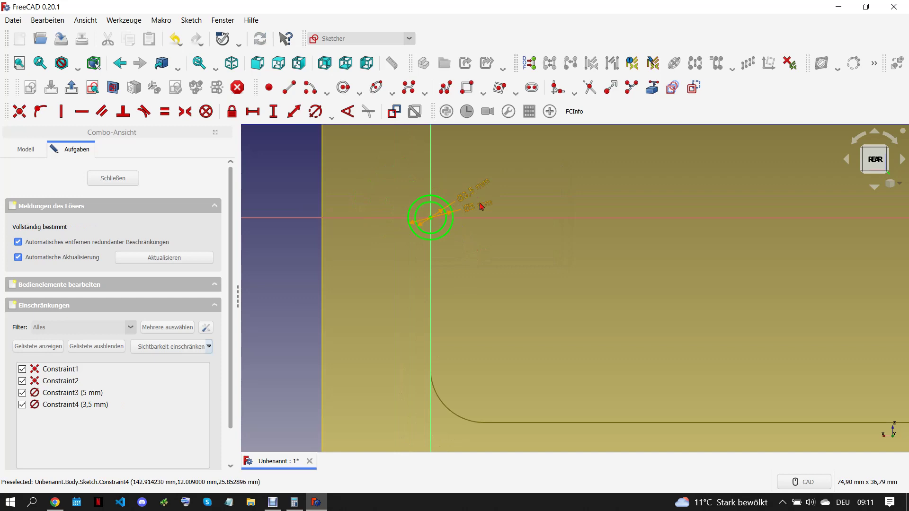
click(136, 184)
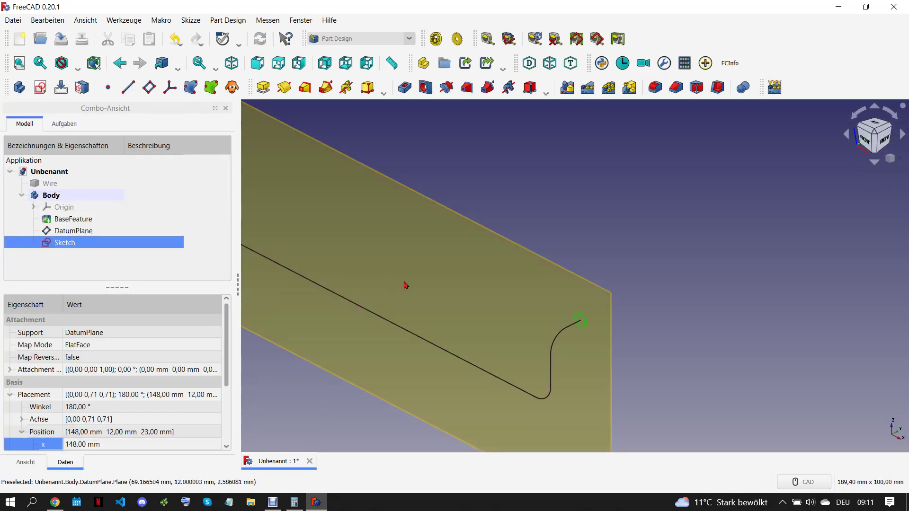
Hide the datum plane, create a ShapeBinder from the BaseFeature wire, then hide the BaseFeature
click(406, 286)
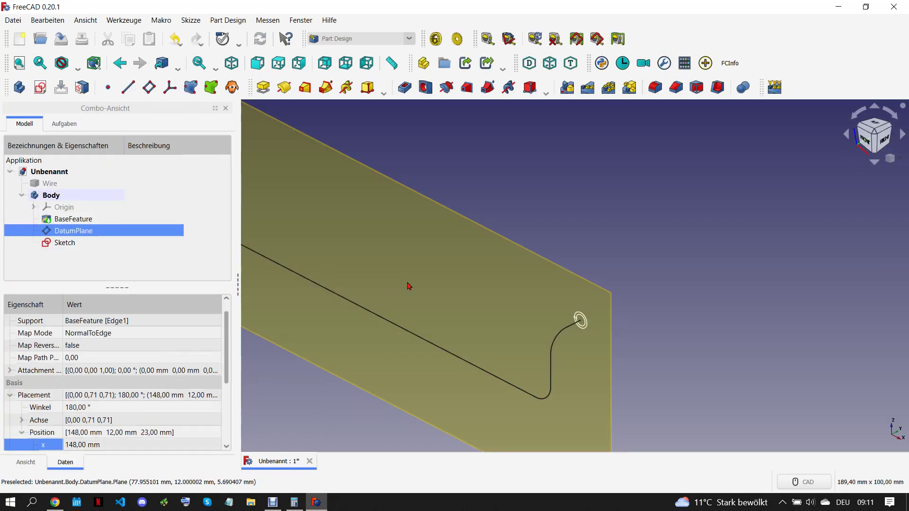
key(space)
click(668, 267)
scroll(668, 266, down, 2)
click(74, 219)
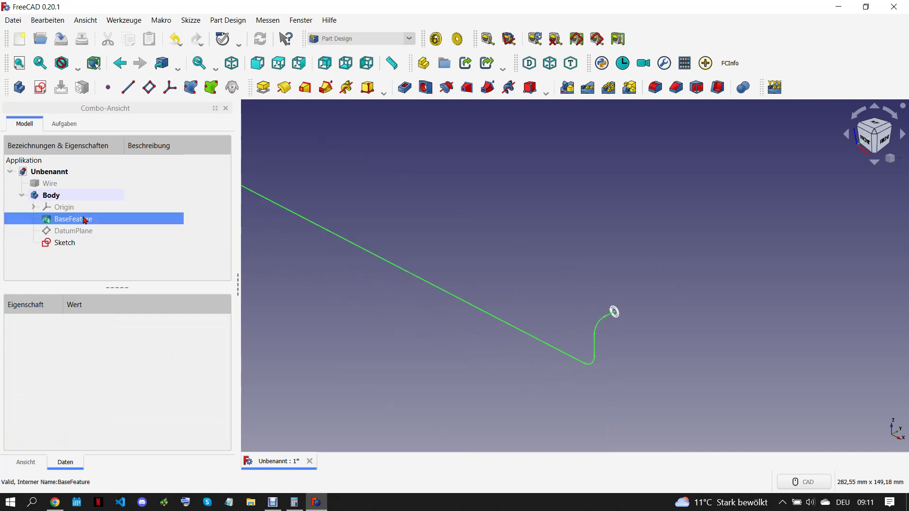
click(191, 88)
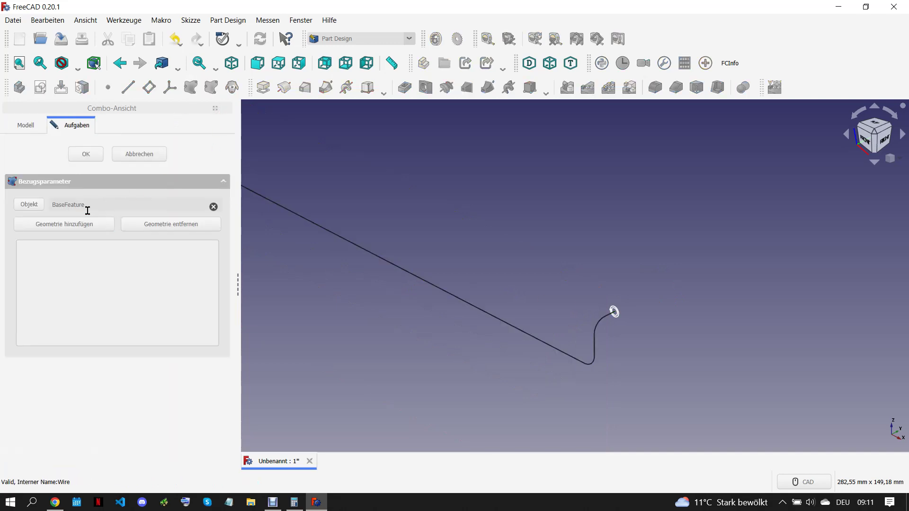
click(87, 155)
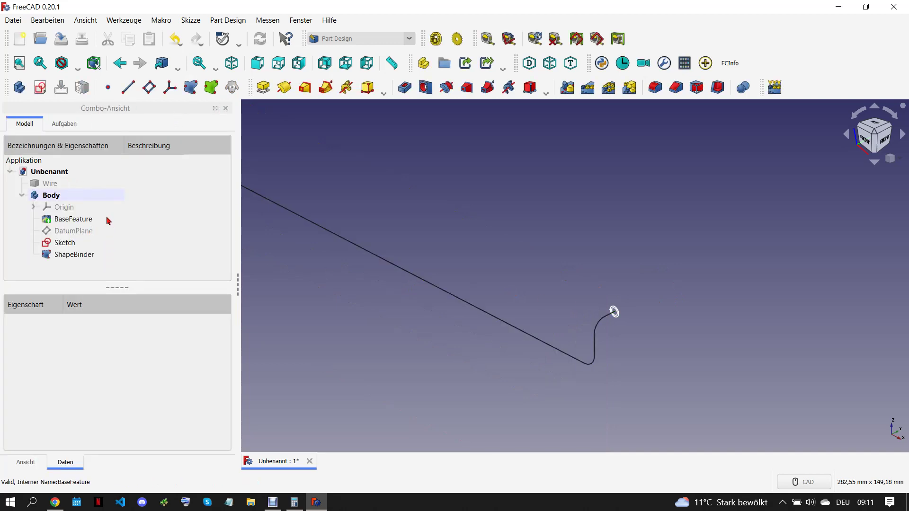
click(108, 221)
key(space)
click(351, 329)
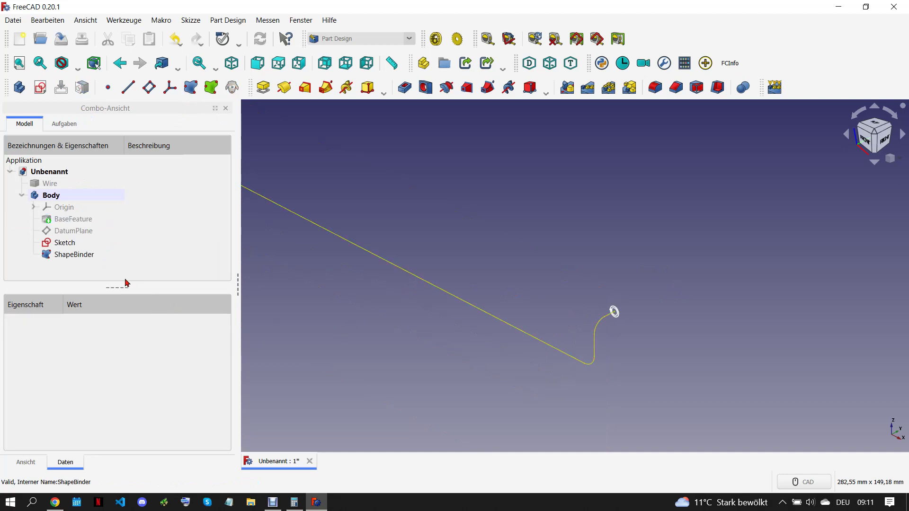
Sweep the two-circle ring sketch along the ShapeBinder as an Additive Pipe, then inspect the hollow end
click(84, 245)
ctrl+click(81, 256)
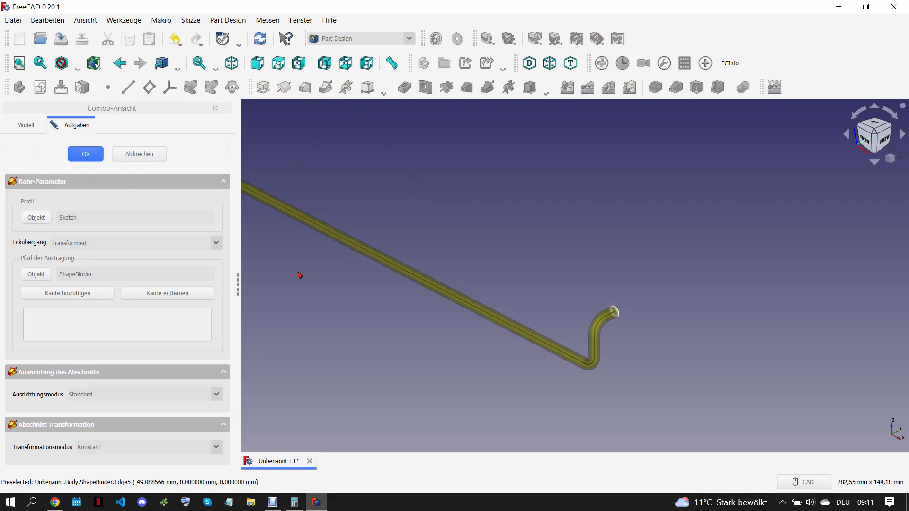
key(Return)
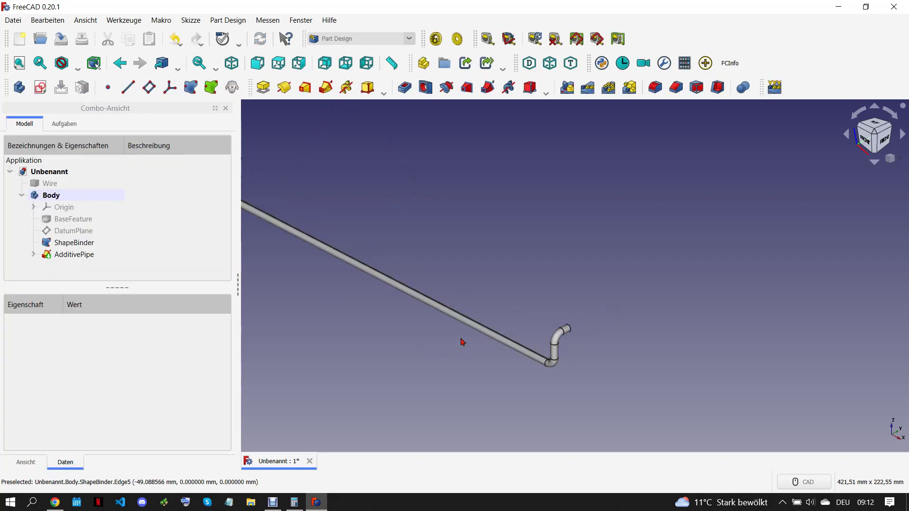
middle_drag(463, 341, 355, 329)
scroll(376, 341, up, 2)
scroll(367, 325, up, 5)
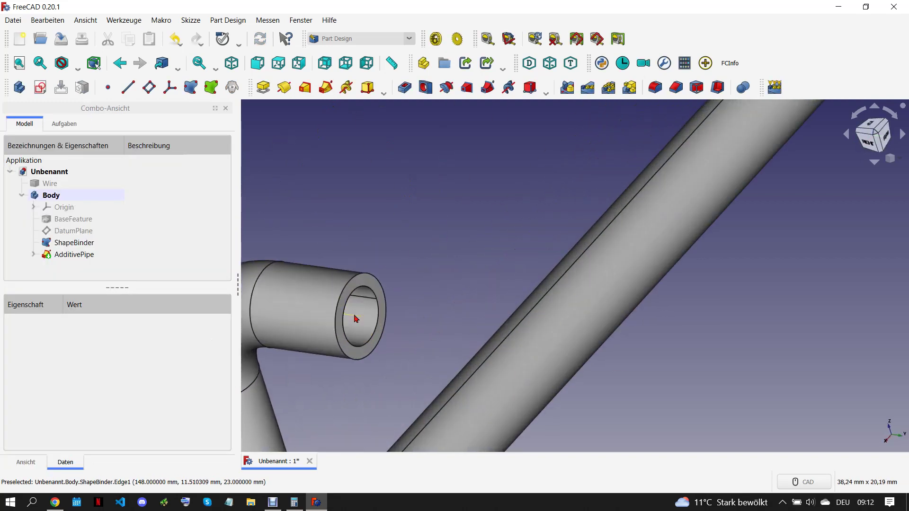
click(356, 316)
mouse_move(463, 299)
middle_down()
mouse_move(586, 349)
mouse_move(694, 341)
middle_up()
scroll(586, 349, down, 5)
click(418, 324)
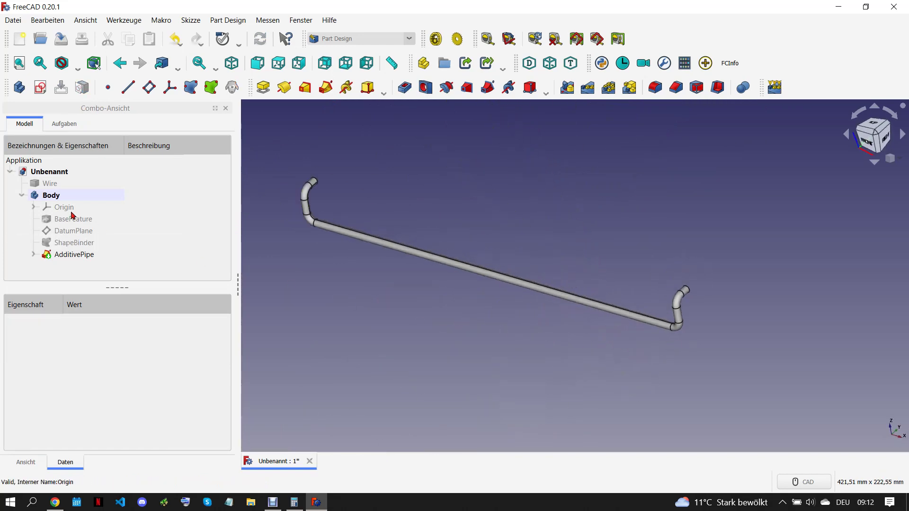
click(52, 195)
Convert the Body into a single Solid with Draft tools and delete the helper objects
click(360, 39)
click(359, 63)
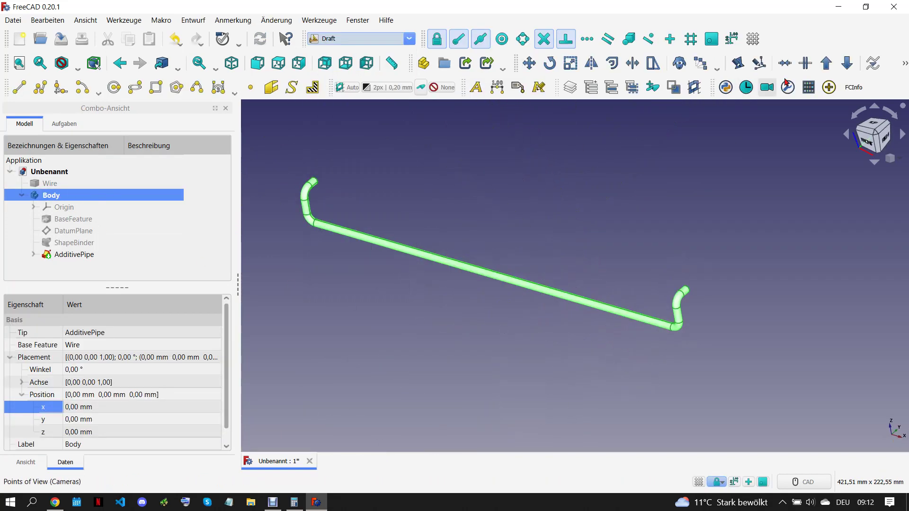
click(847, 63)
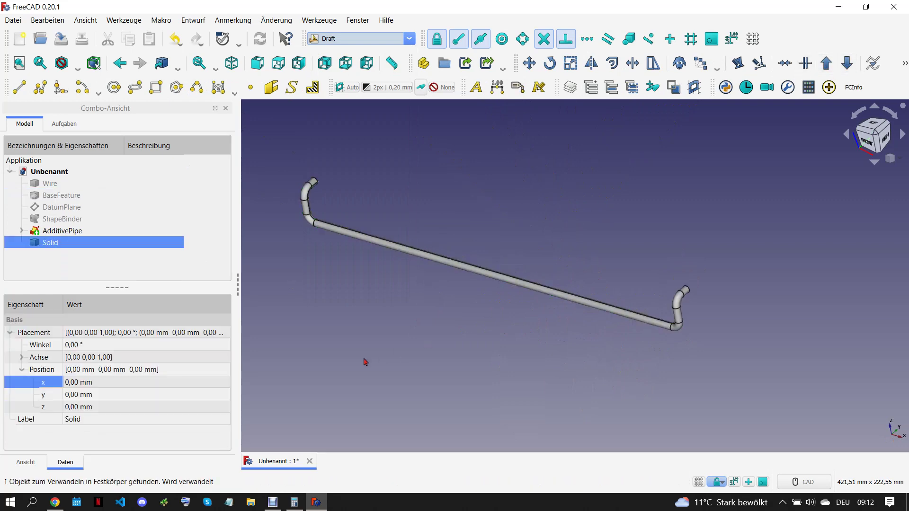
click(71, 188)
shift+click(70, 232)
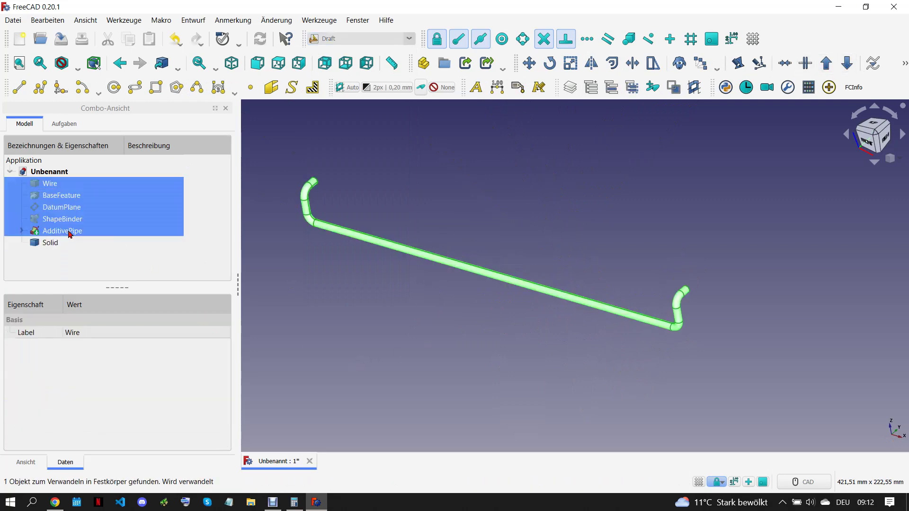
key(Delete)
click(501, 284)
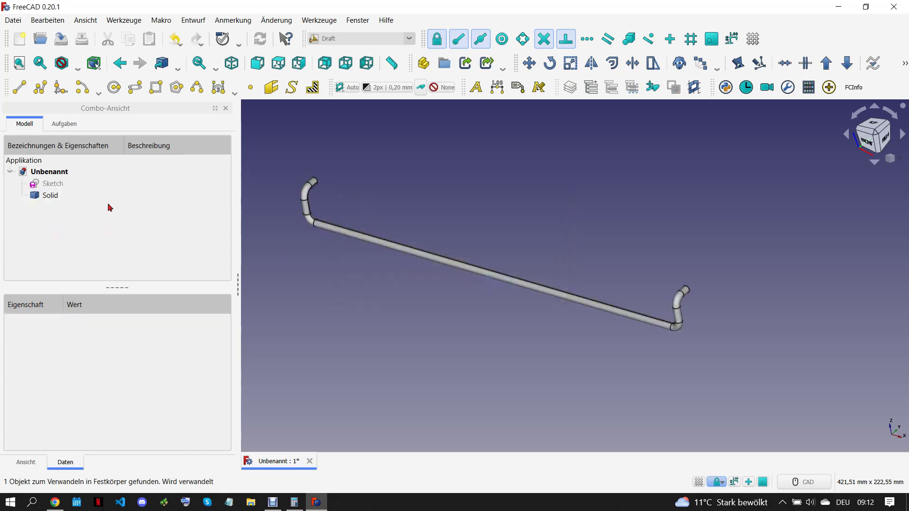
click(76, 186)
click(351, 335)
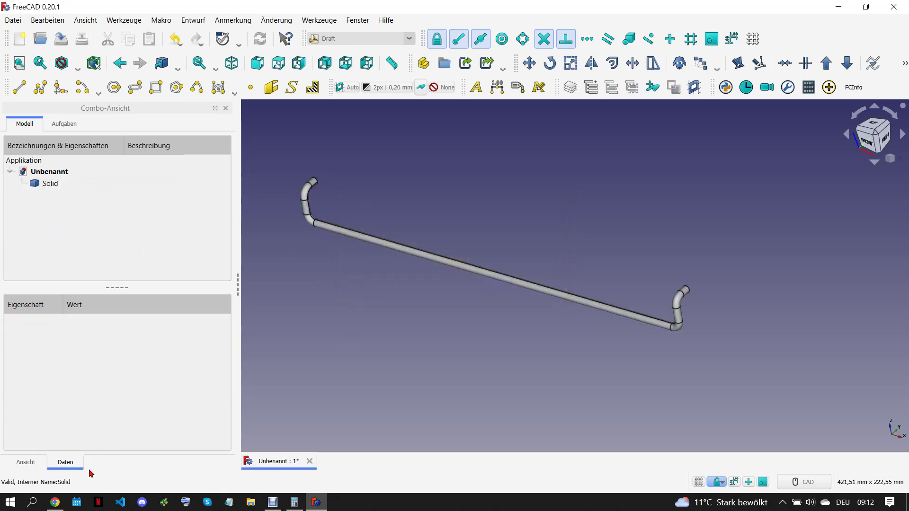
Save the pipe model as 64.A and close that document
key(alt+Tab)
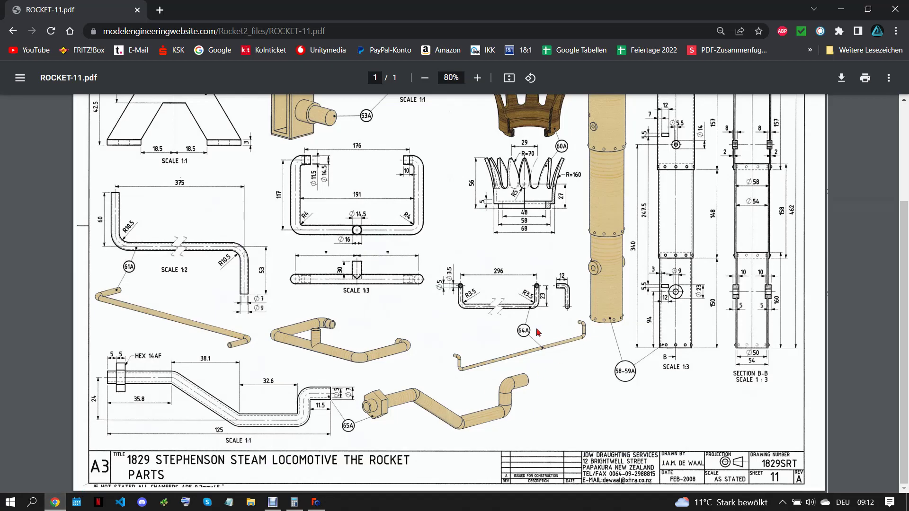
click(317, 502)
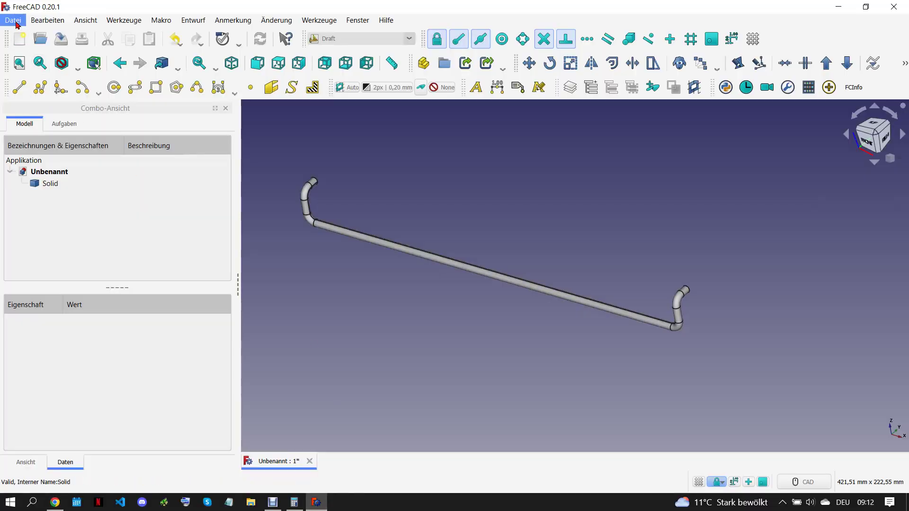
click(13, 19)
click(67, 130)
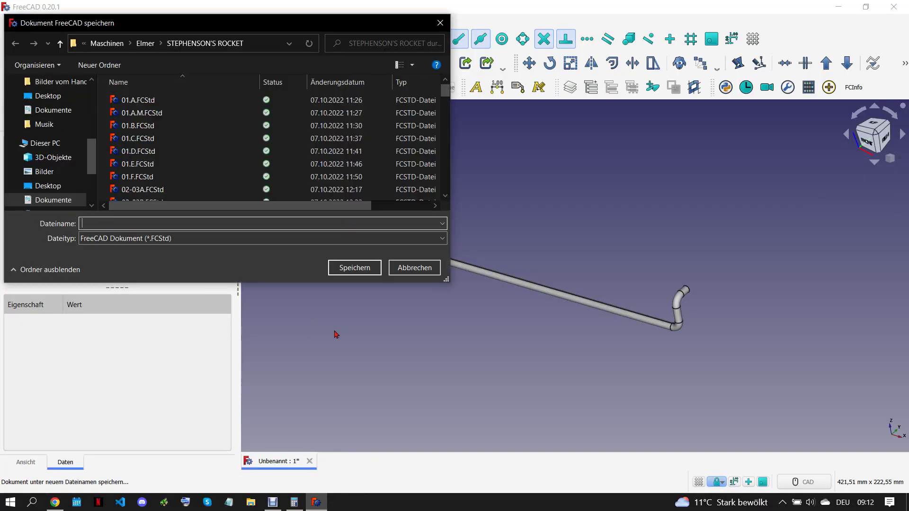
text(64.A)
click(358, 274)
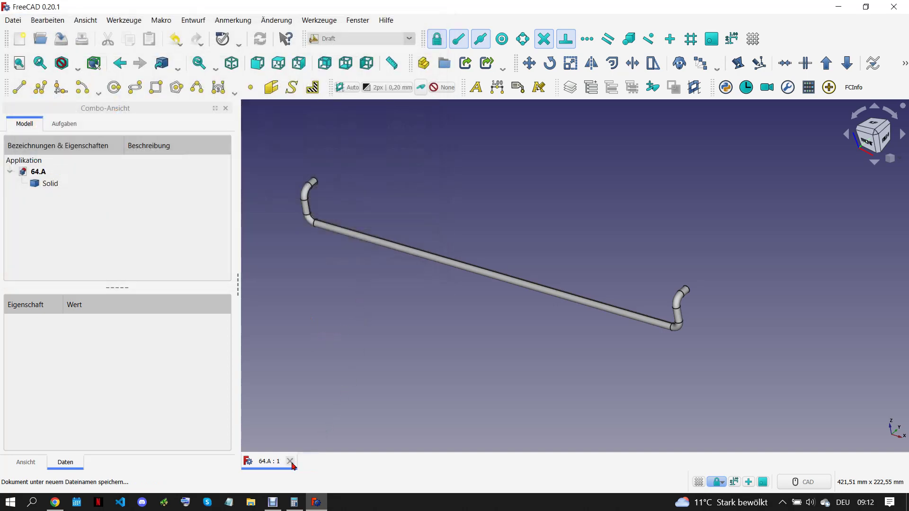
click(290, 462)
click(61, 500)
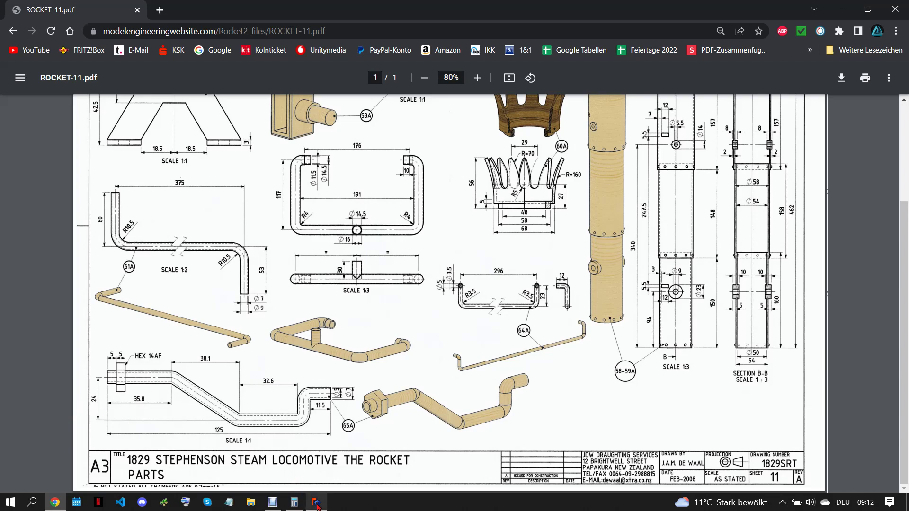
Create a new Part Design document with a Body and an empty sketch on the XZ plane
click(337, 462)
key(ctrl+n)
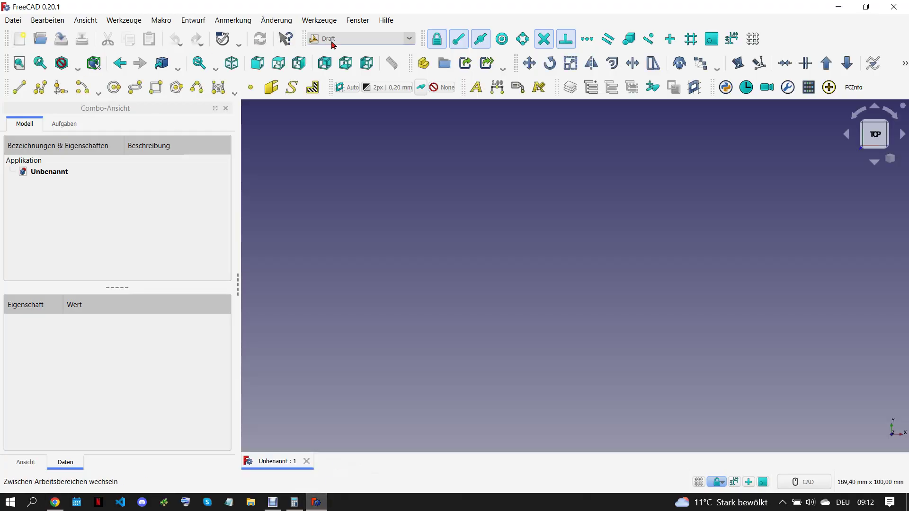
click(360, 39)
click(332, 79)
click(19, 87)
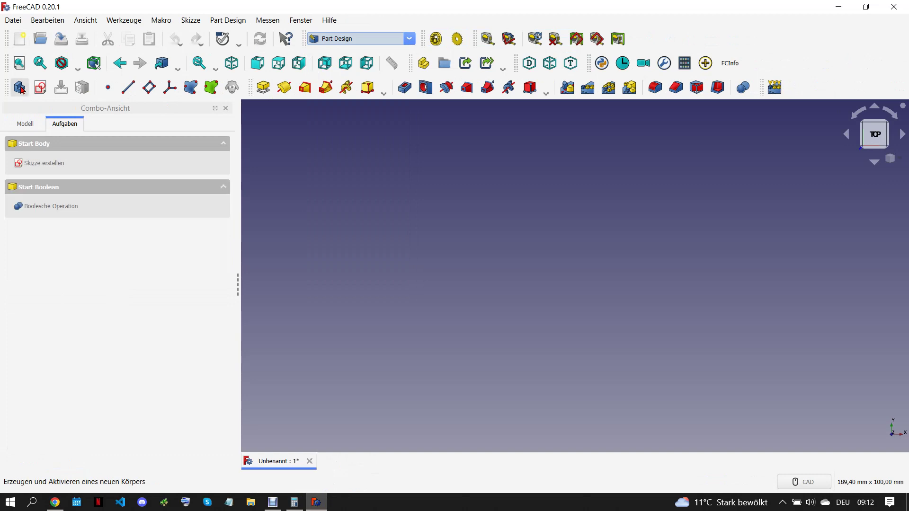
click(41, 87)
click(147, 217)
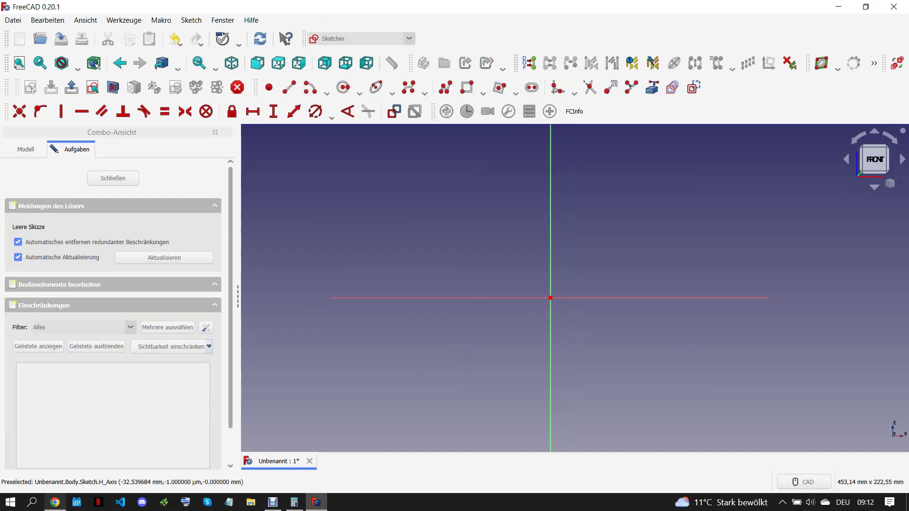
Start a polyline at the origin: short left segment, vertical drop, then lower horizontal segment
click(55, 502)
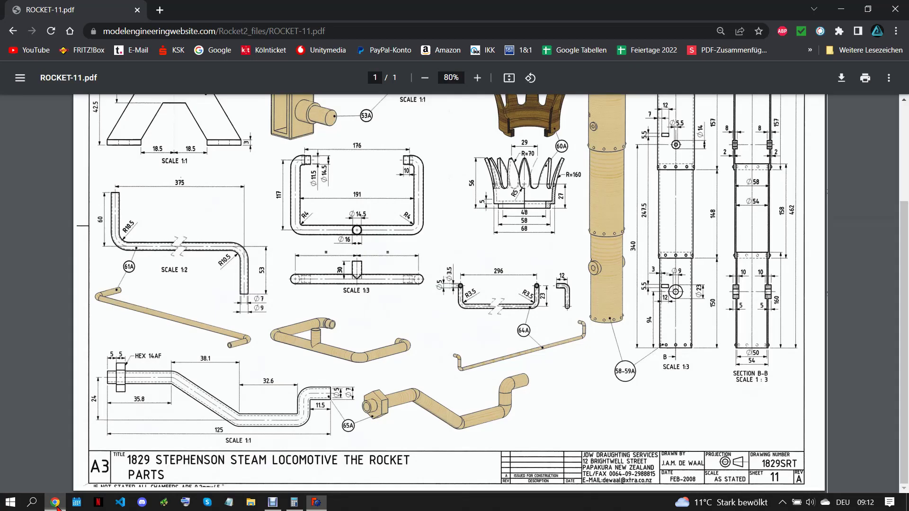
click(315, 502)
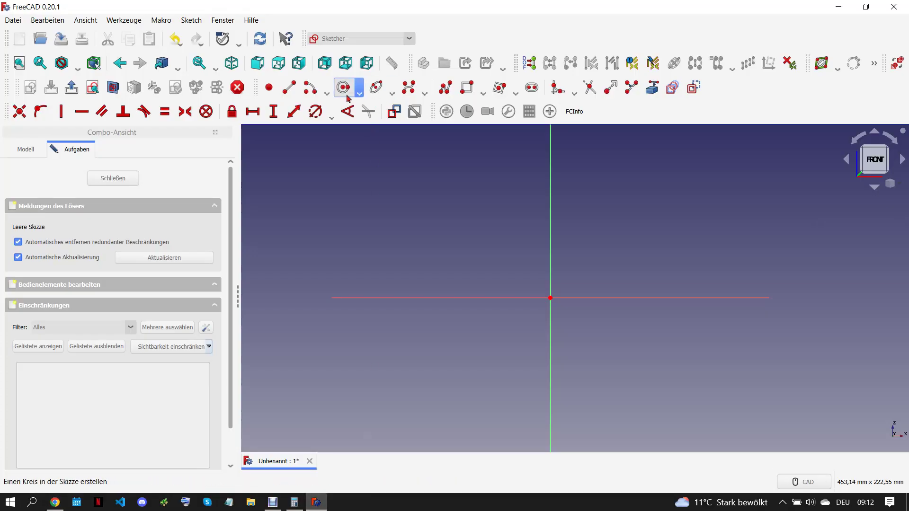
click(308, 89)
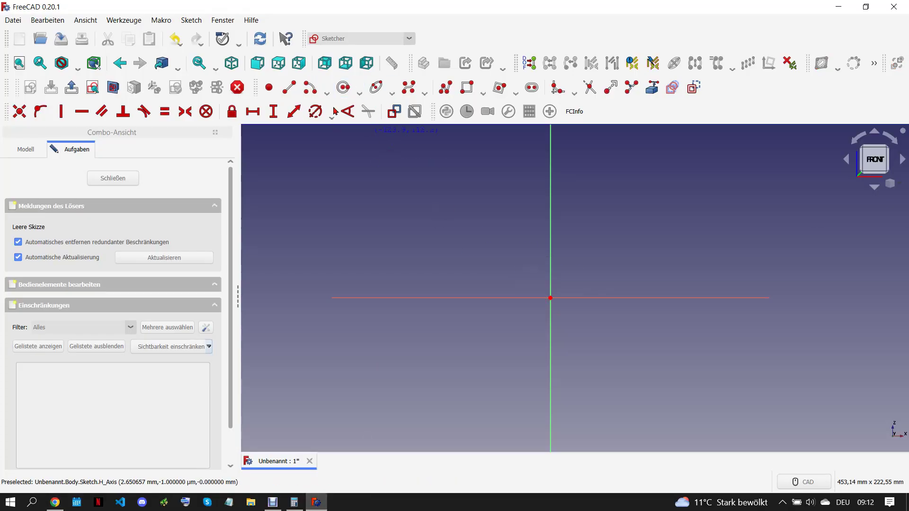
click(290, 89)
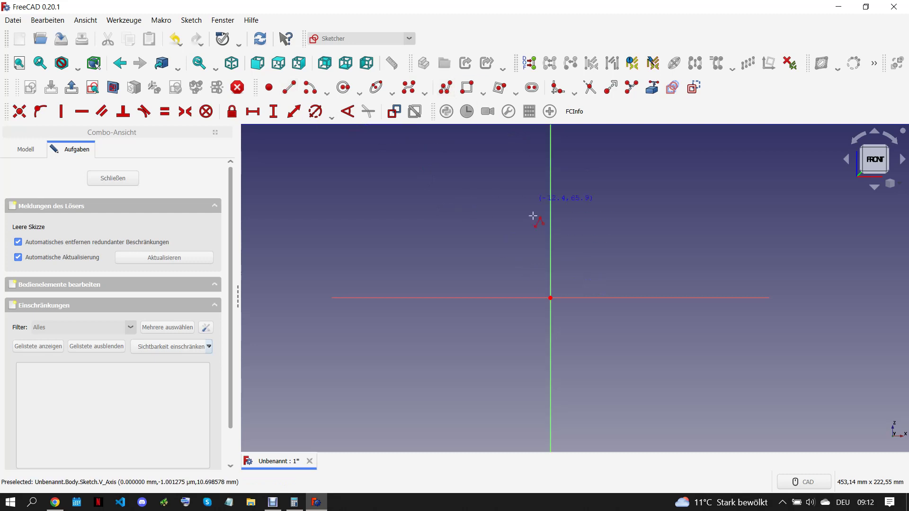
click(550, 297)
click(473, 298)
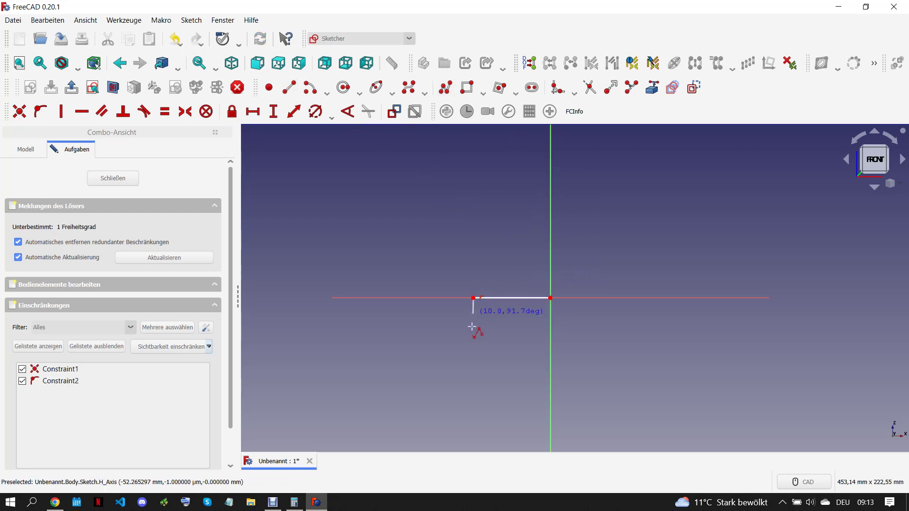
click(473, 374)
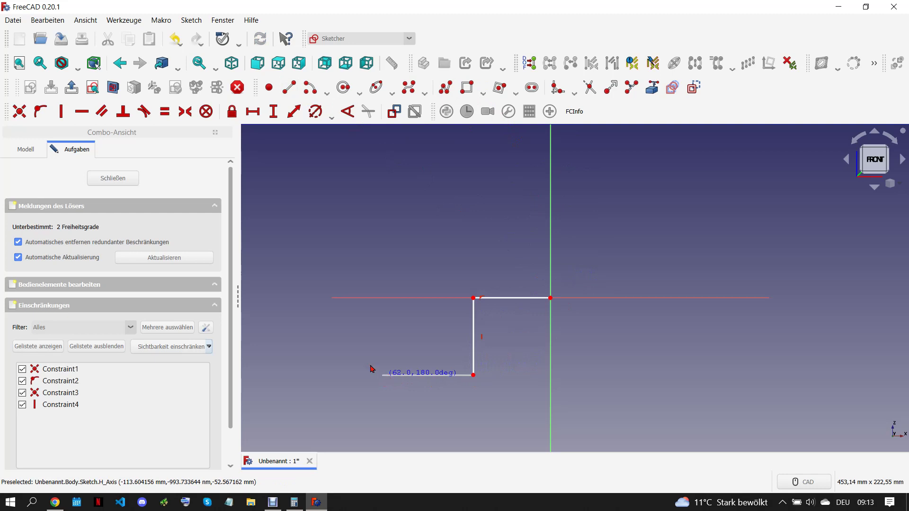
click(379, 374)
Add the sloped middle run and final left horizontal segment, finish the polyline, and compare with the drawing
scroll(432, 334, down, 5)
click(284, 305)
scroll(504, 342, down, 6)
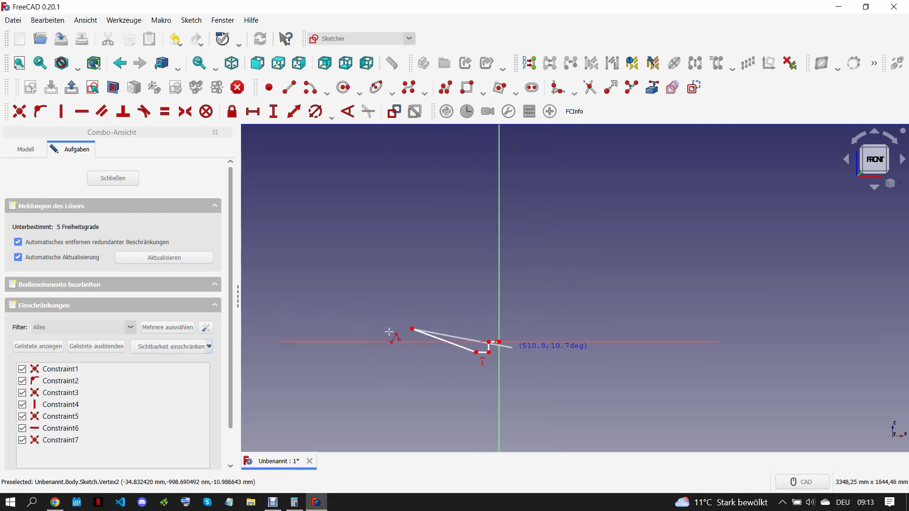
scroll(421, 330, up, 5)
click(360, 329)
right_click(610, 335)
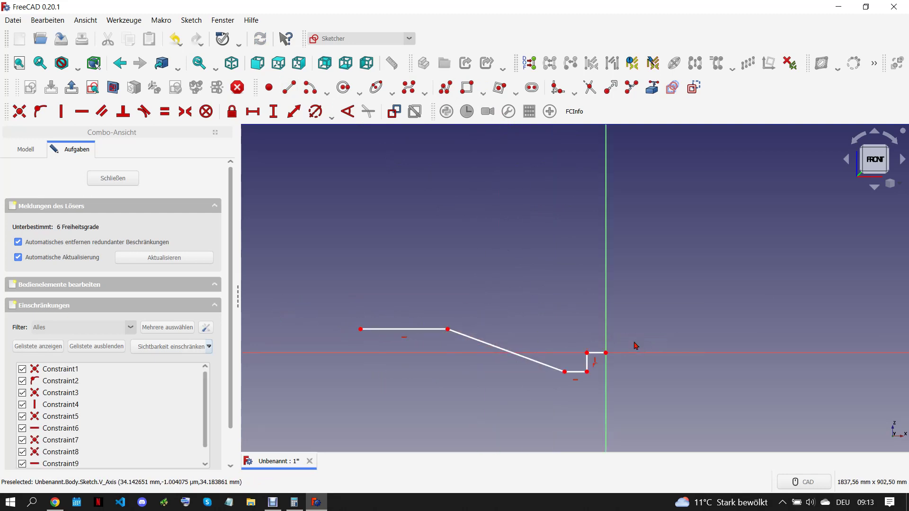
click(55, 503)
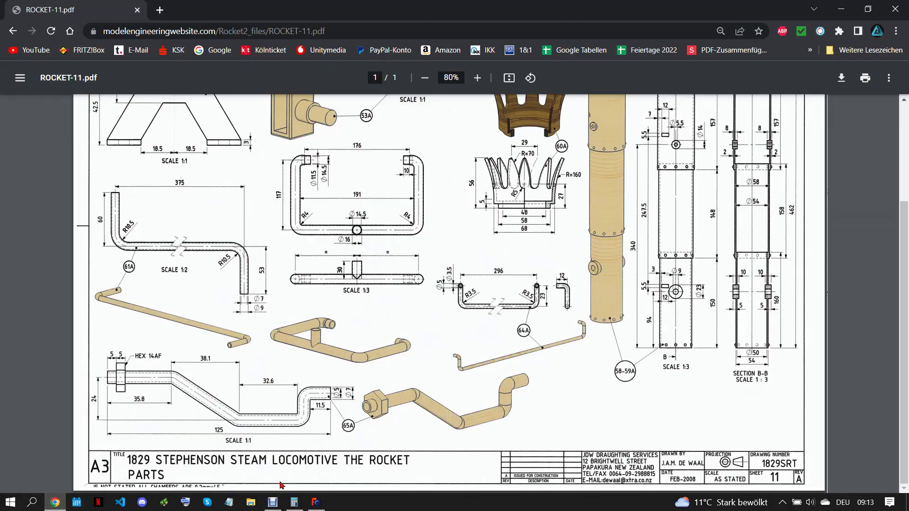
Constrain the leftmost horizontal segment to a 35,8 mm horizontal length
click(316, 503)
click(395, 330)
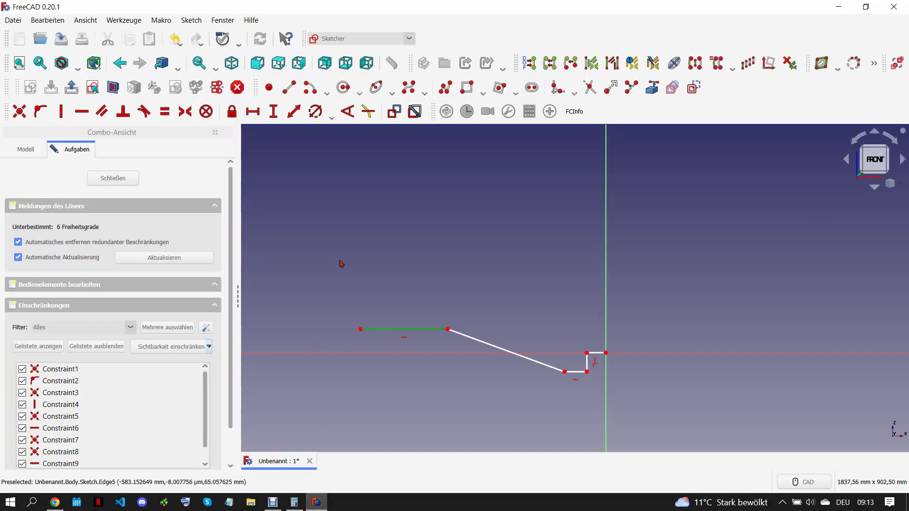
click(254, 113)
text(35,8)
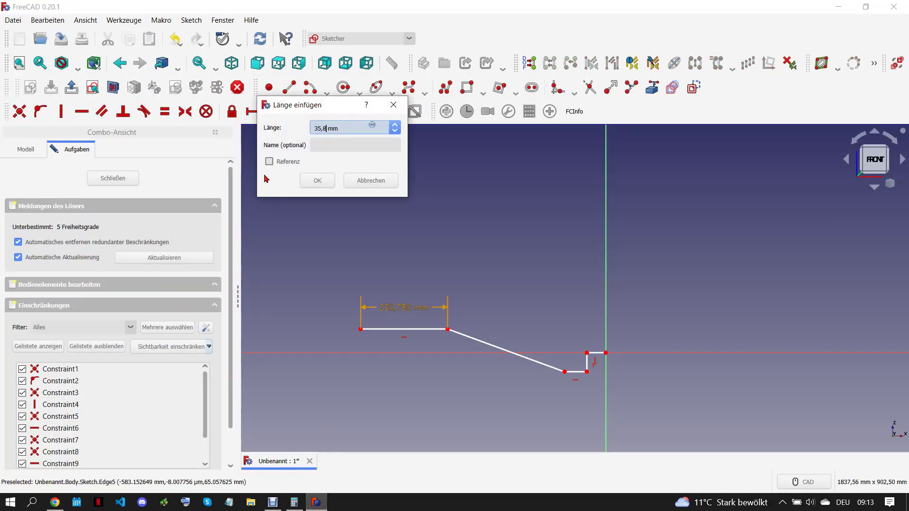
key(Return)
scroll(360, 332, up, 2)
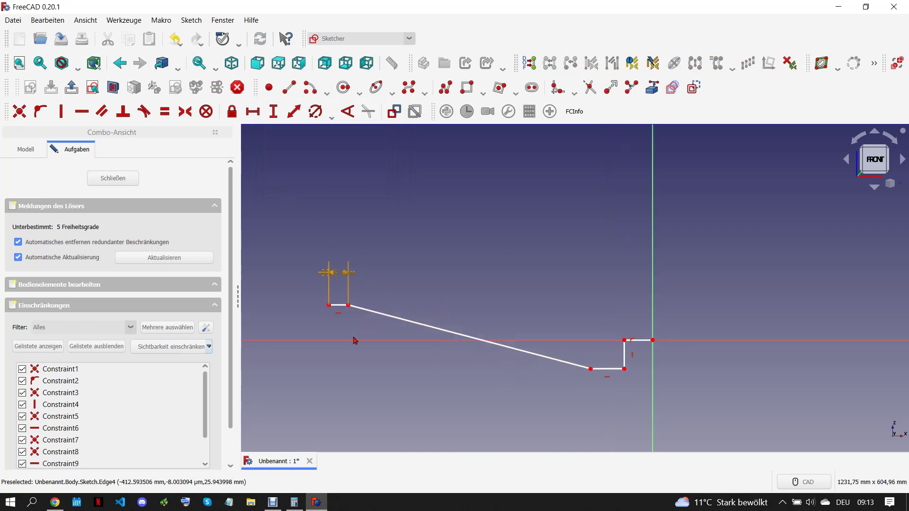
scroll(320, 312, down, 5)
scroll(320, 311, up, 3)
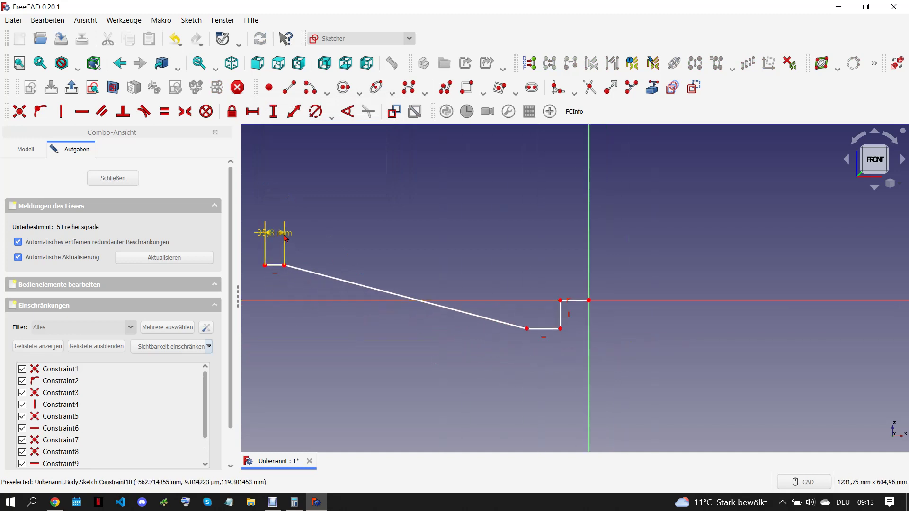
click(54, 503)
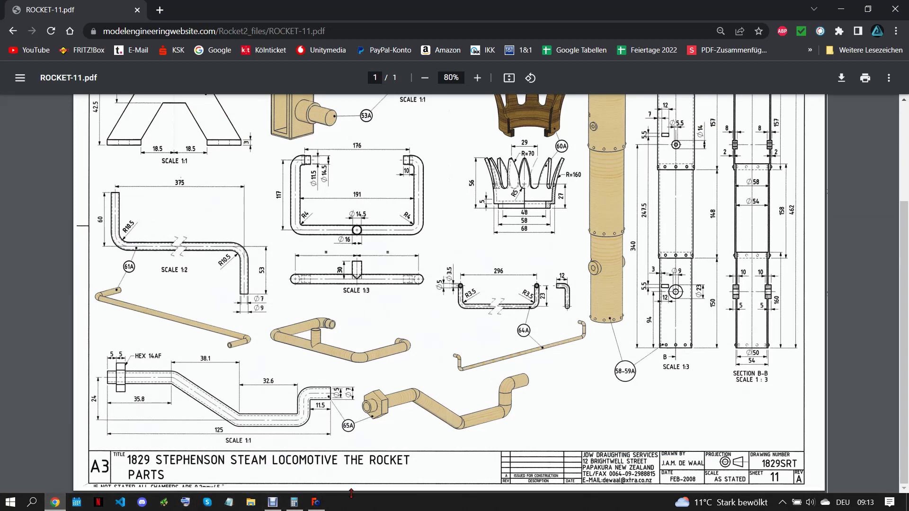
click(316, 503)
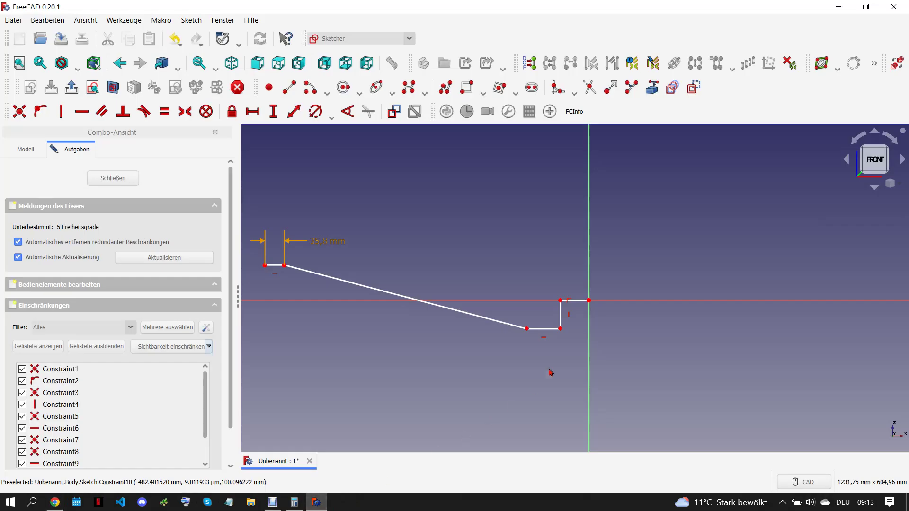
scroll(552, 285, up, 3)
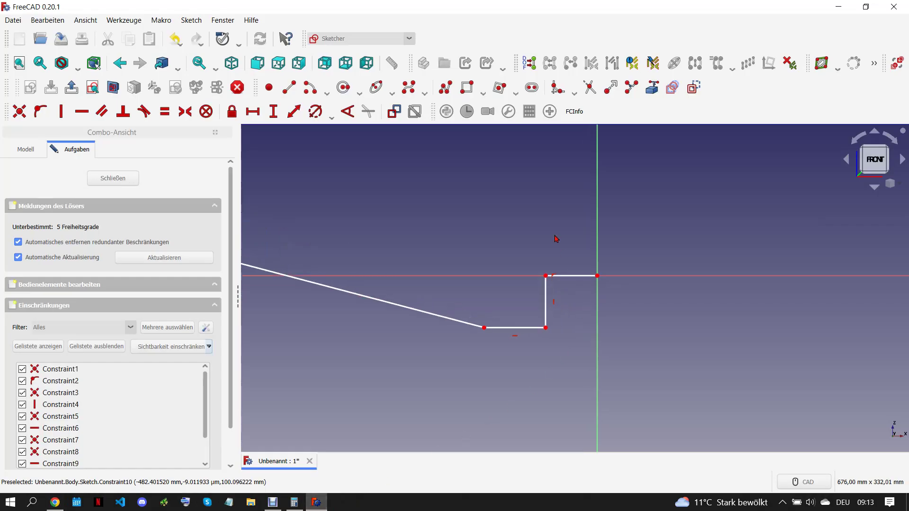
Round the upper right corner with a 3,5 mm fillet and level the top and bottom edges
click(557, 88)
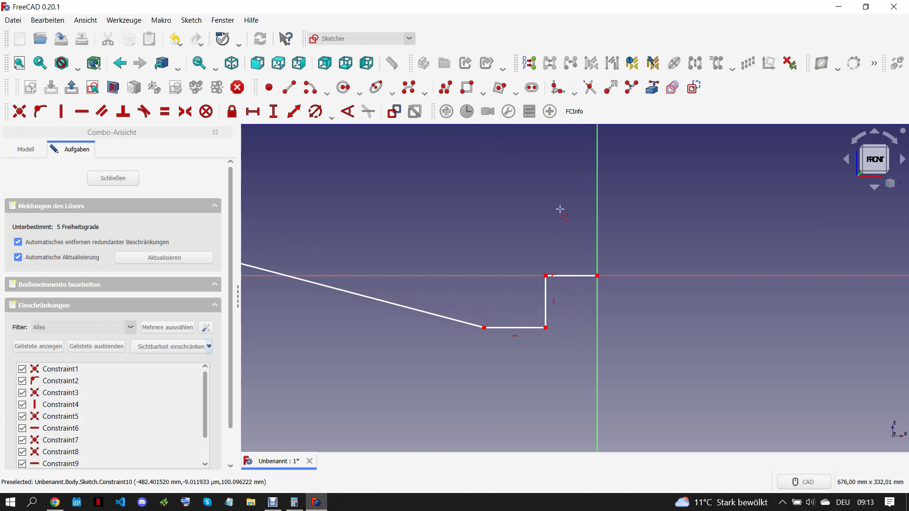
click(547, 277)
scroll(575, 307, up, 3)
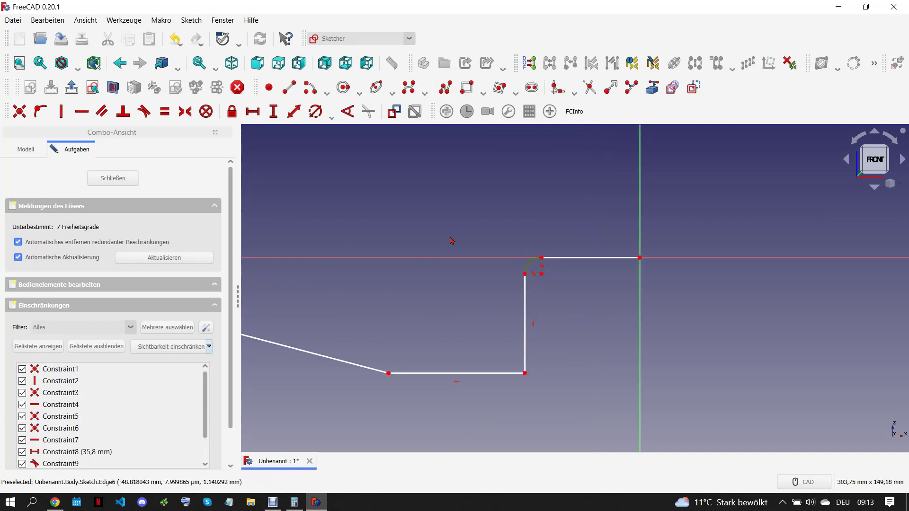
click(315, 112)
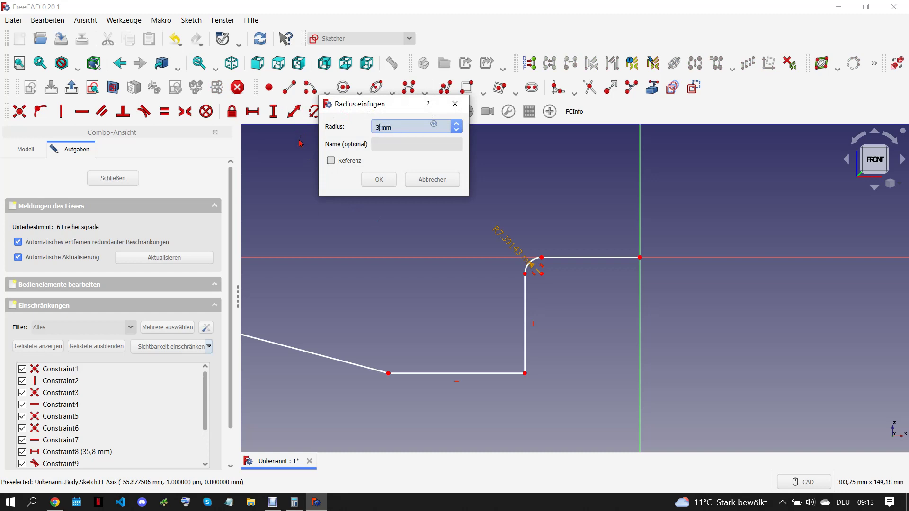
key(Return)
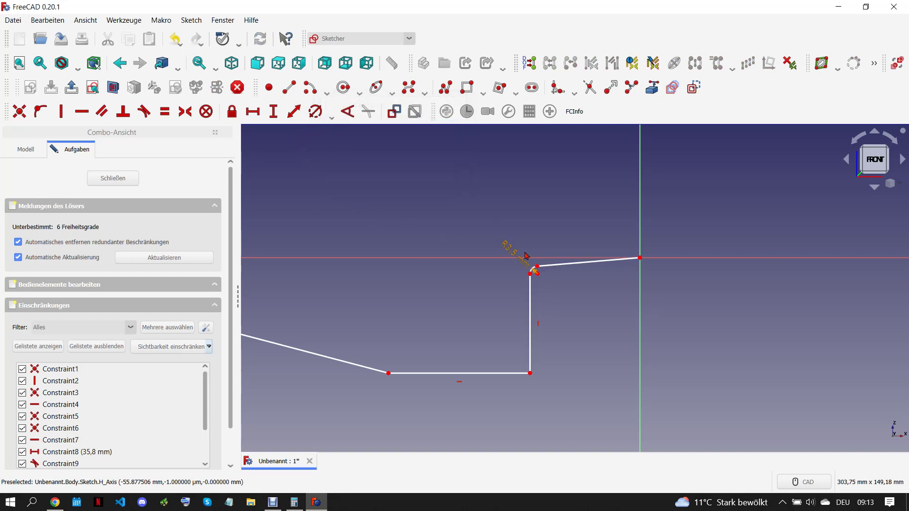
click(587, 268)
key(h)
drag(534, 261, 601, 260)
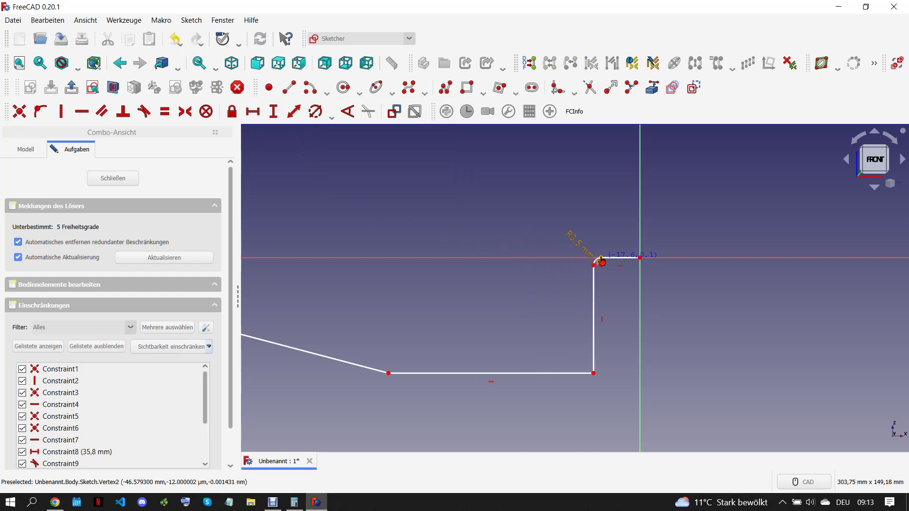
drag(600, 372, 602, 303)
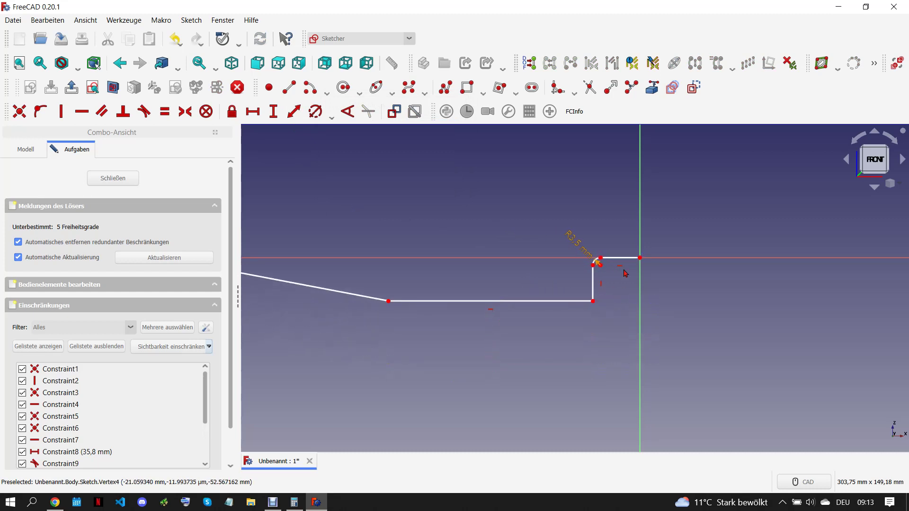
scroll(625, 269, up, 3)
Fillet the lower step corner and make its arc equal to the upper R3,5 fillet
click(56, 504)
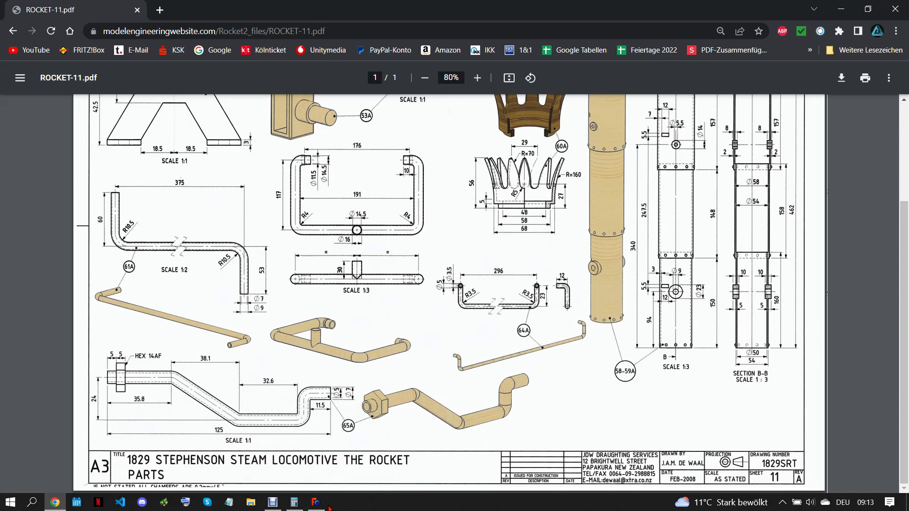
click(318, 503)
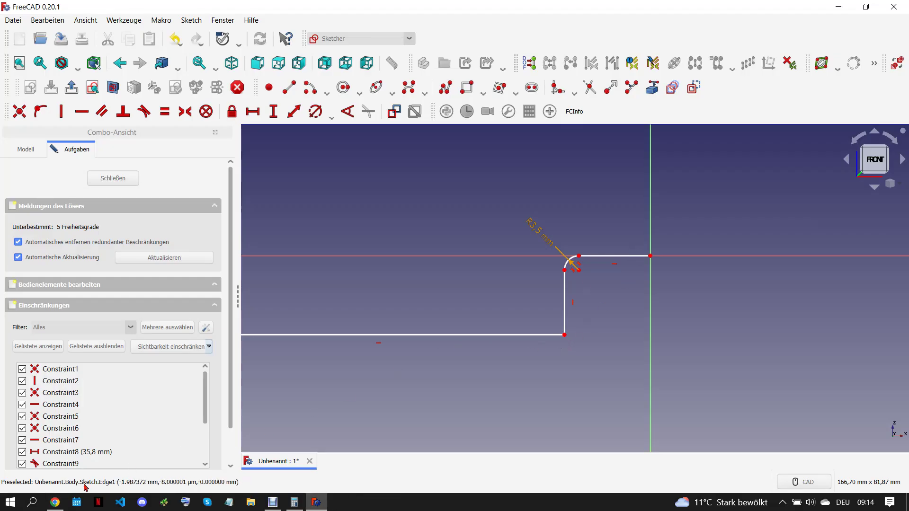
click(61, 501)
click(322, 497)
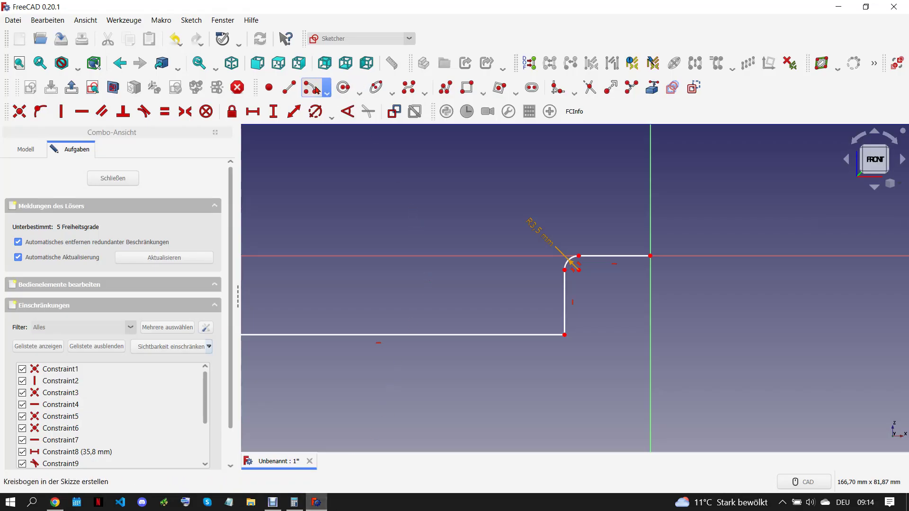
click(558, 87)
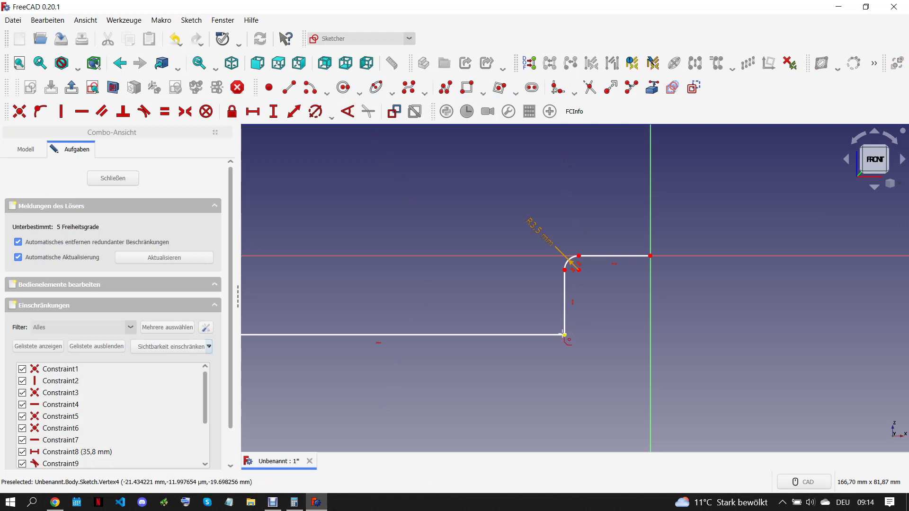
right_click(592, 330)
click(558, 87)
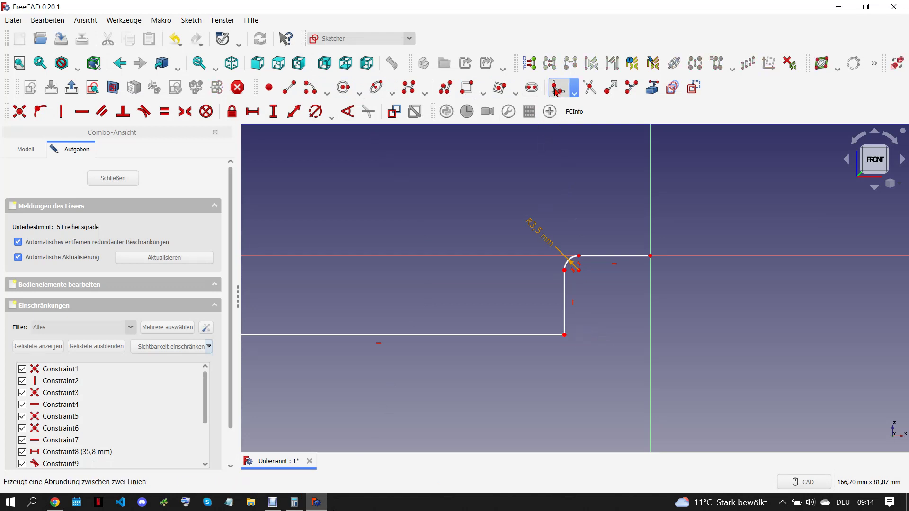
click(564, 335)
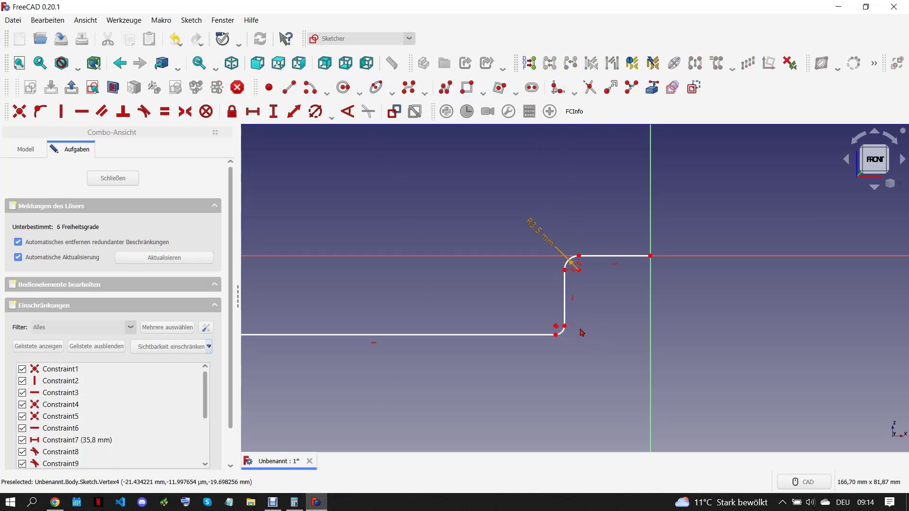
click(560, 332)
click(573, 264)
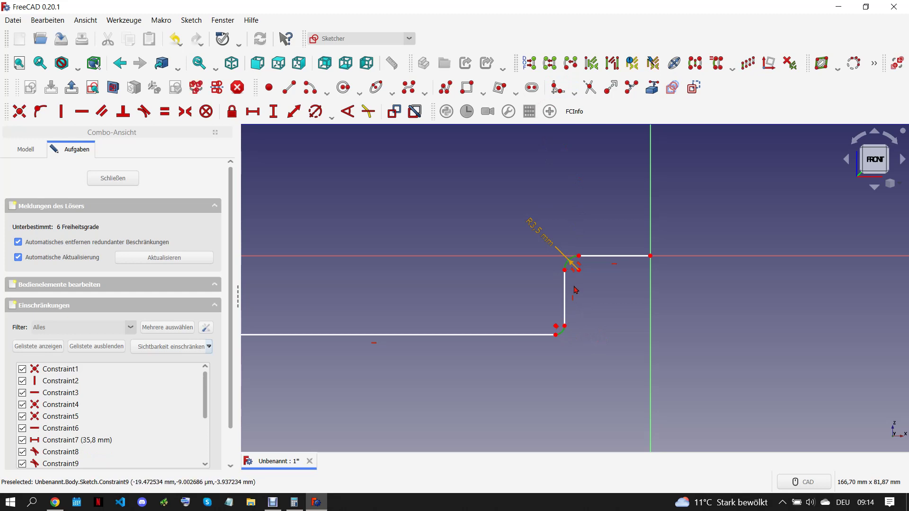
key(e)
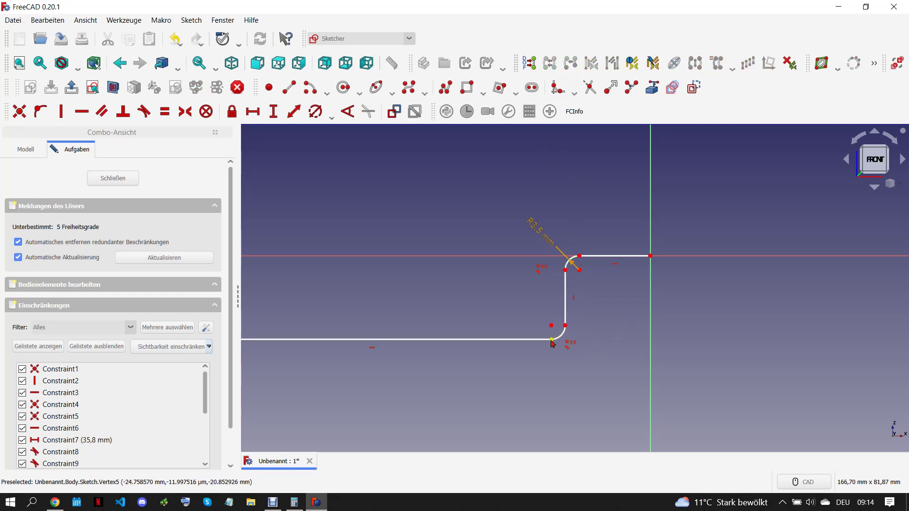
Set the lower corner point 14 mm below the horizontal axis with a -14 mm vertical distance
click(551, 339)
click(274, 111)
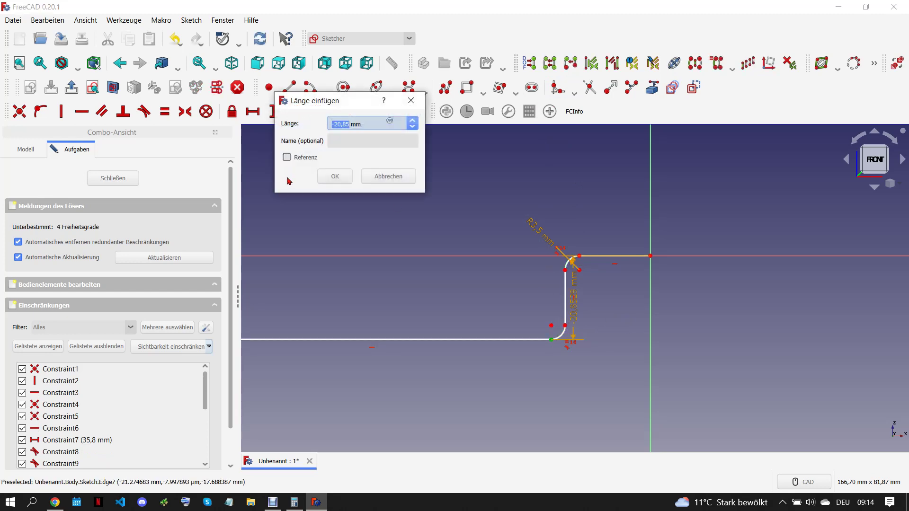
text(14)
click(334, 184)
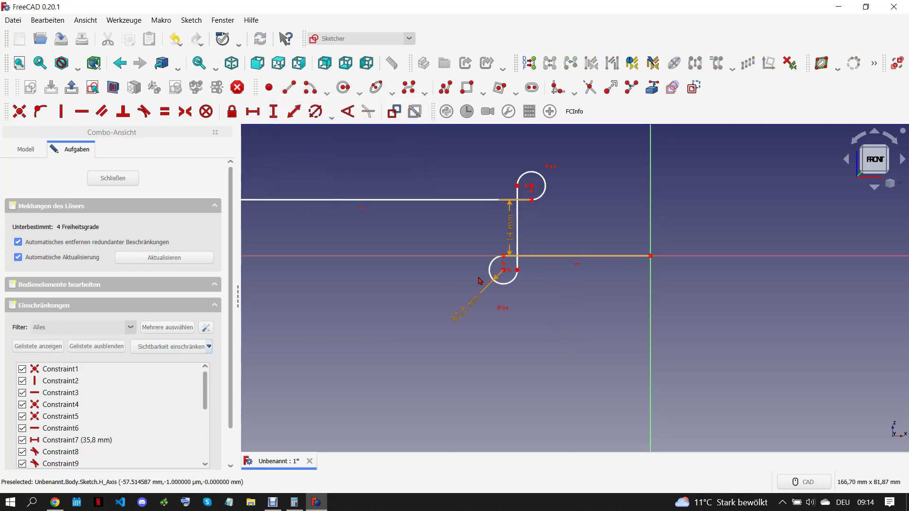
click(193, 45)
click(379, 223)
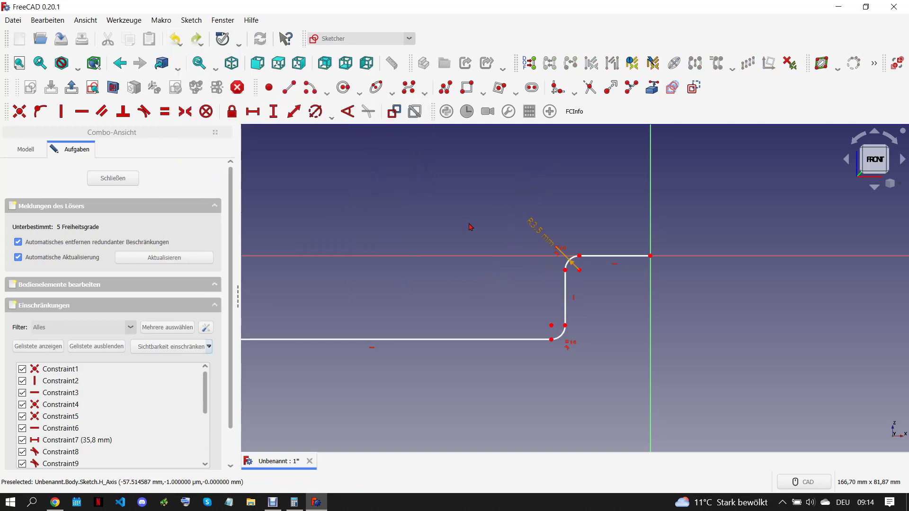
click(552, 339)
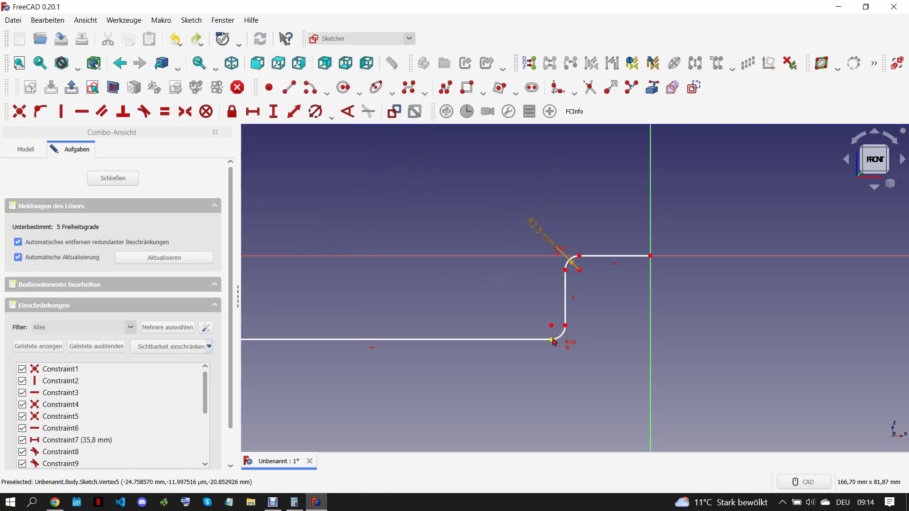
click(274, 112)
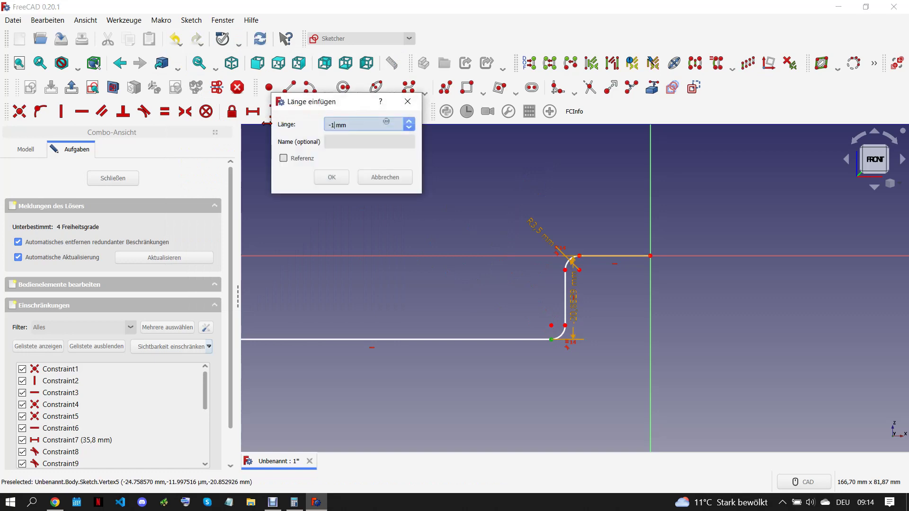
click(329, 176)
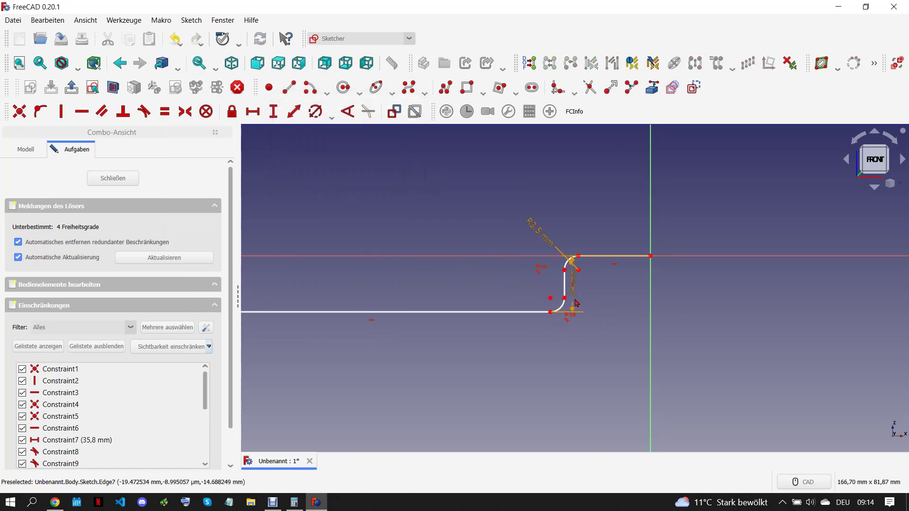
drag(575, 296, 700, 356)
scroll(693, 313, down, 5)
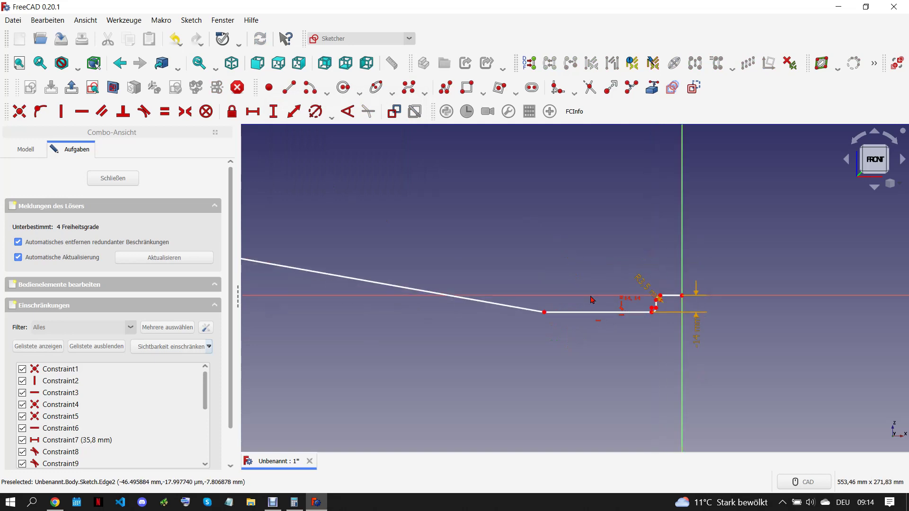
click(51, 502)
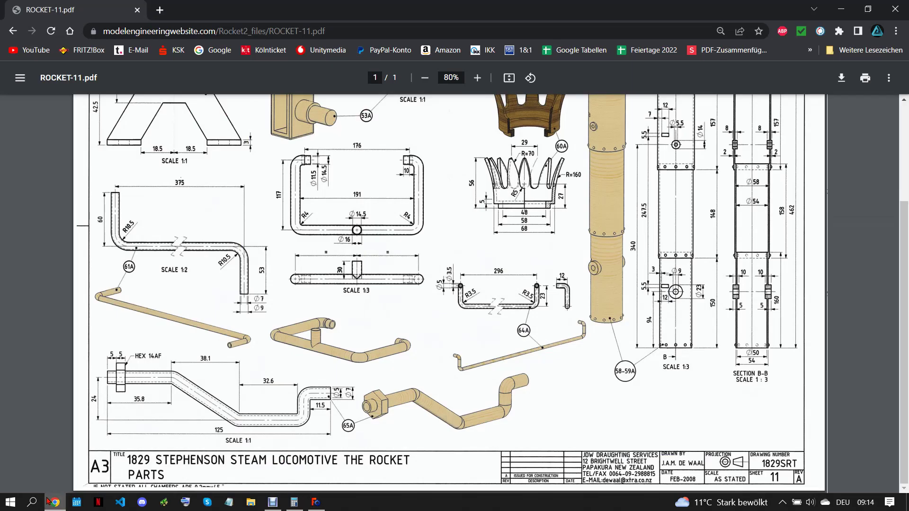
click(317, 502)
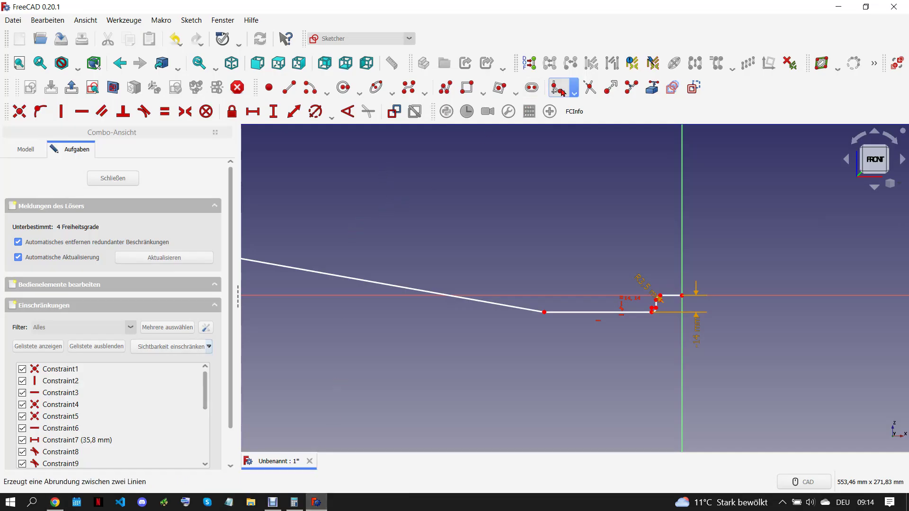
Fillet both bends at the lower and upper ends of the sloped line
click(558, 87)
click(531, 309)
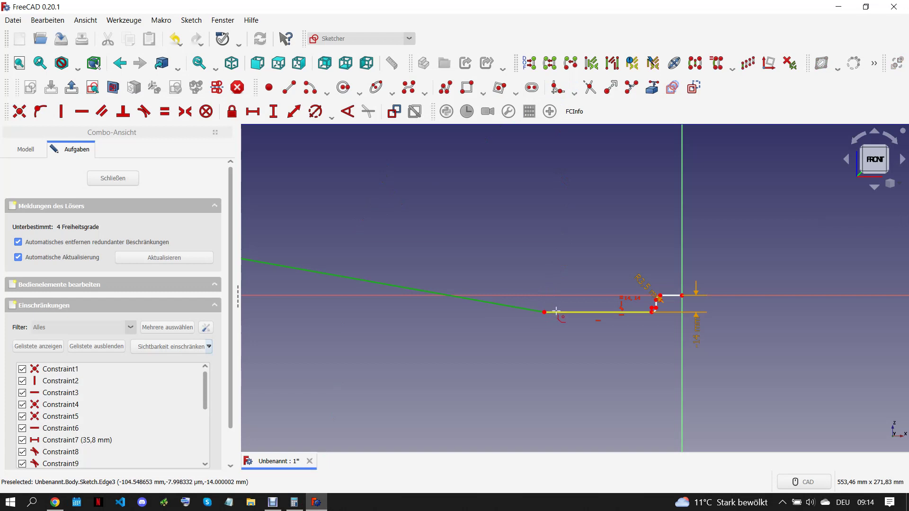
click(602, 313)
scroll(436, 270, up, 4)
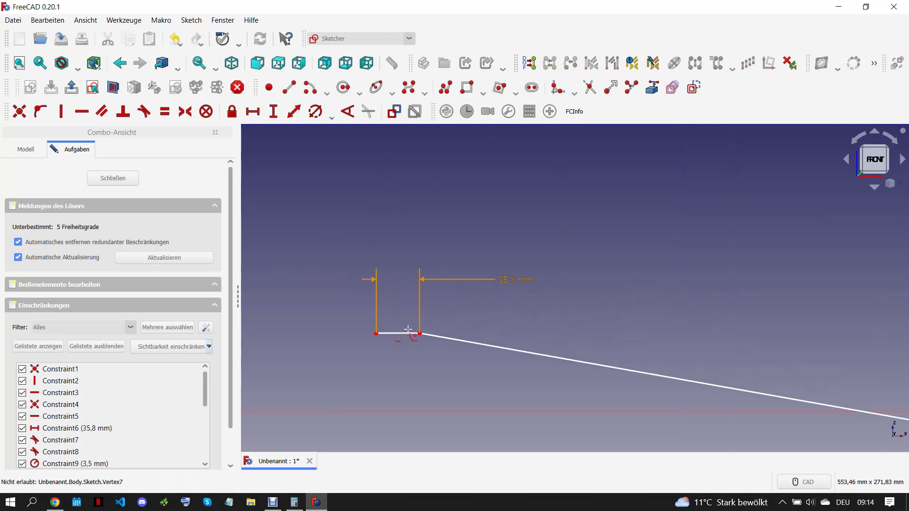
click(409, 329)
click(495, 338)
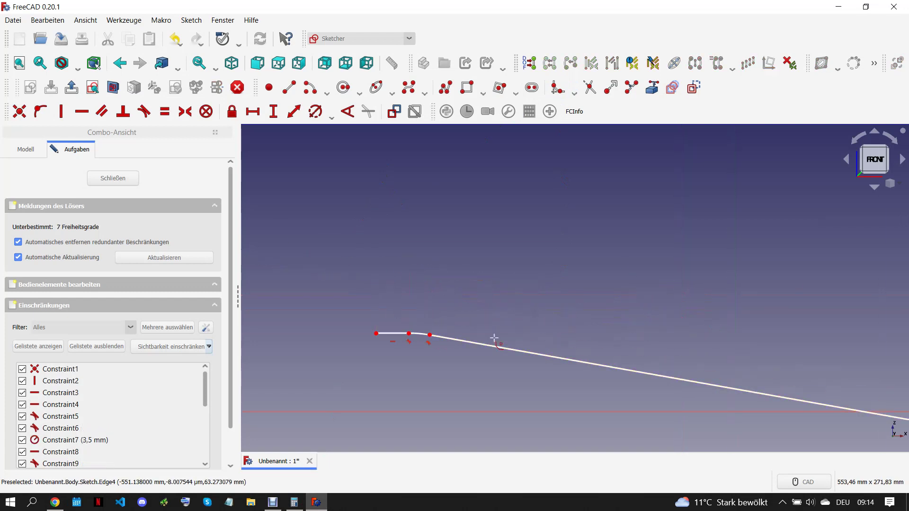
Give the short left end line a 35,8 mm horizontal length
click(393, 333)
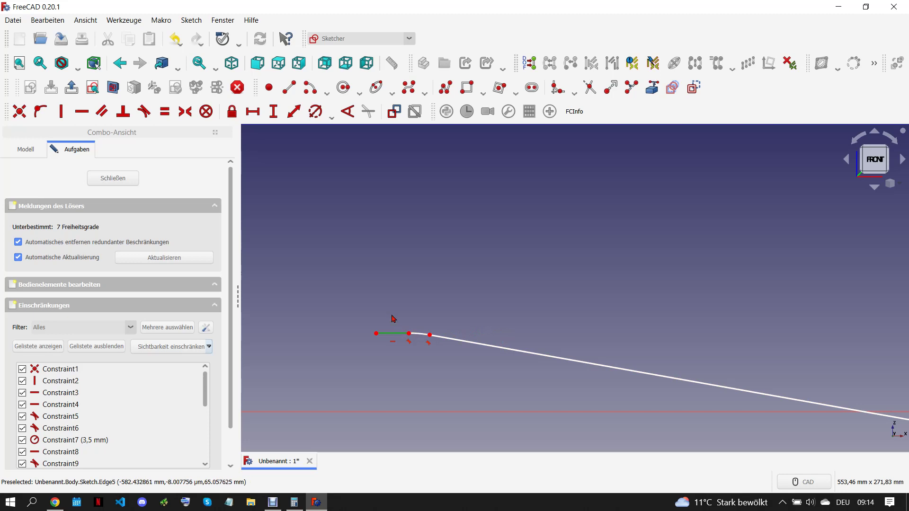
click(252, 111)
text(35,8)
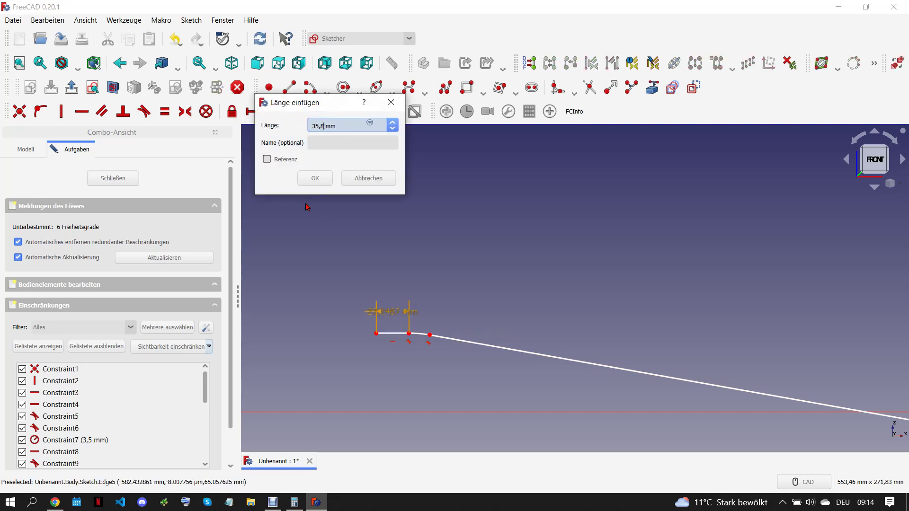
key(Return)
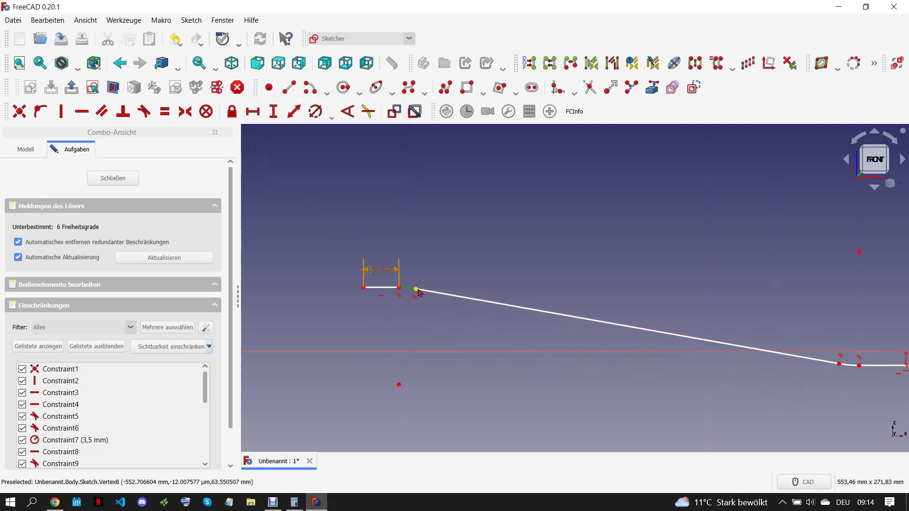
scroll(711, 327, up, 2)
scroll(753, 332, up, 2)
scroll(770, 336, up, 3)
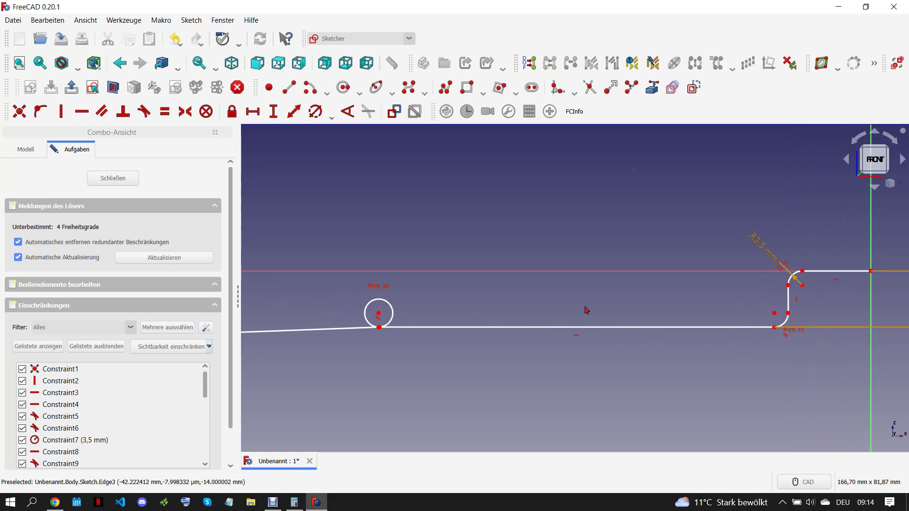
Undo the last two sketch steps and reshape the offset by moving a corner point
scroll(545, 308, down, 3)
scroll(471, 325, down, 4)
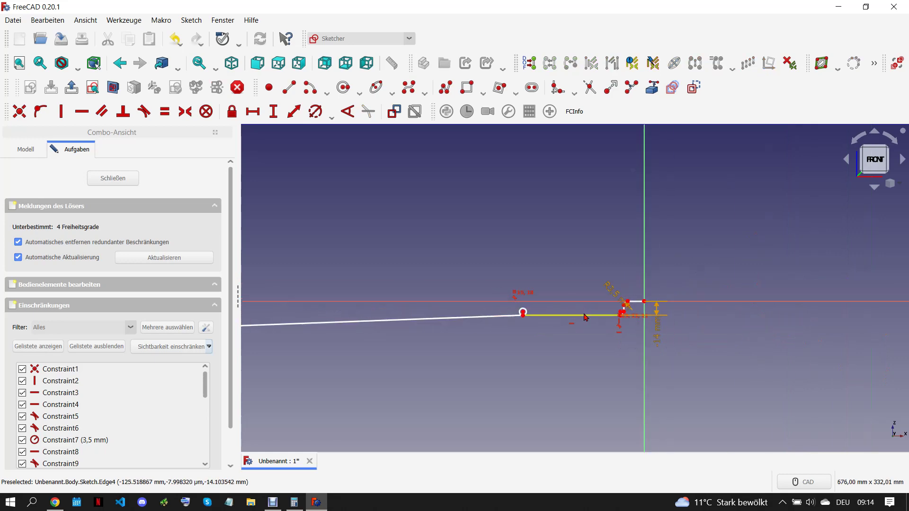
scroll(485, 325, down, 4)
scroll(427, 327, down, 4)
scroll(393, 330, up, 2)
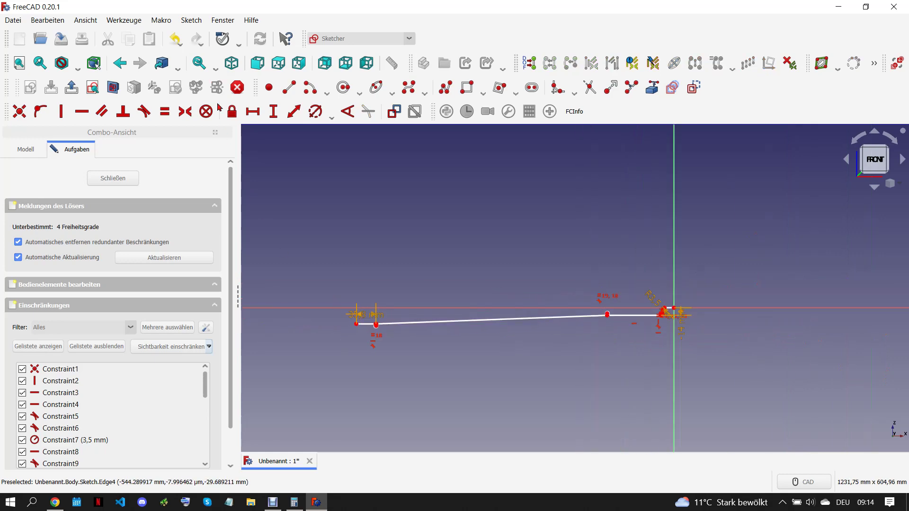
click(182, 44)
click(216, 67)
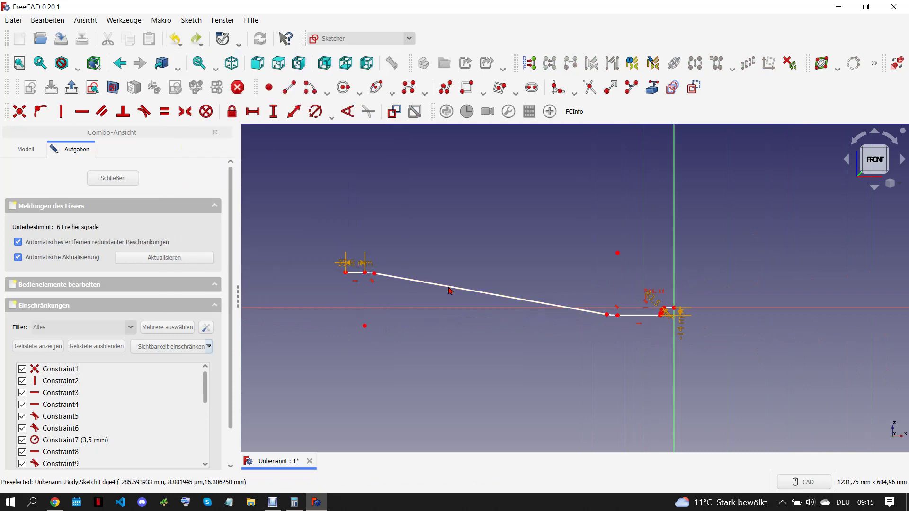
mouse_move(375, 276)
mouse_down()
mouse_move(558, 306)
mouse_move(549, 306)
mouse_up()
Drag the lower corner right to flatten the slanted line and zoom out over the whole sketch
scroll(554, 313, up, 2)
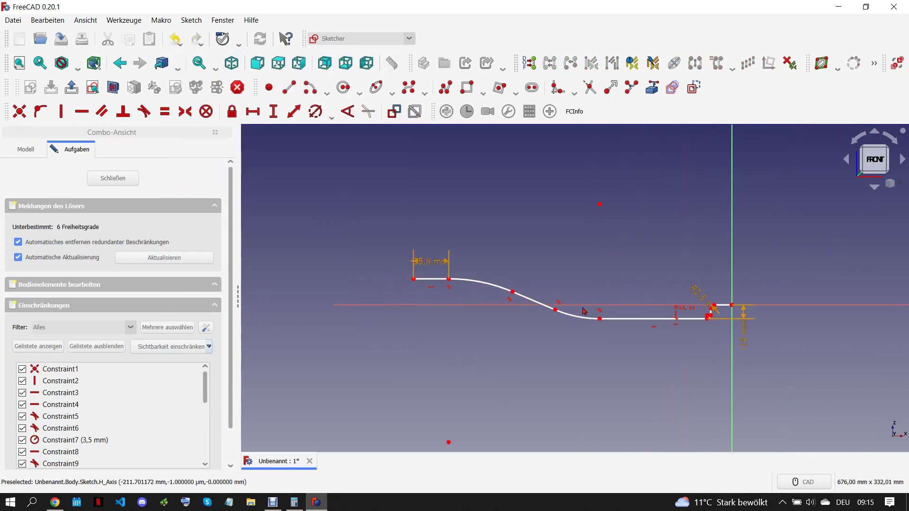
scroll(561, 320, up, 2)
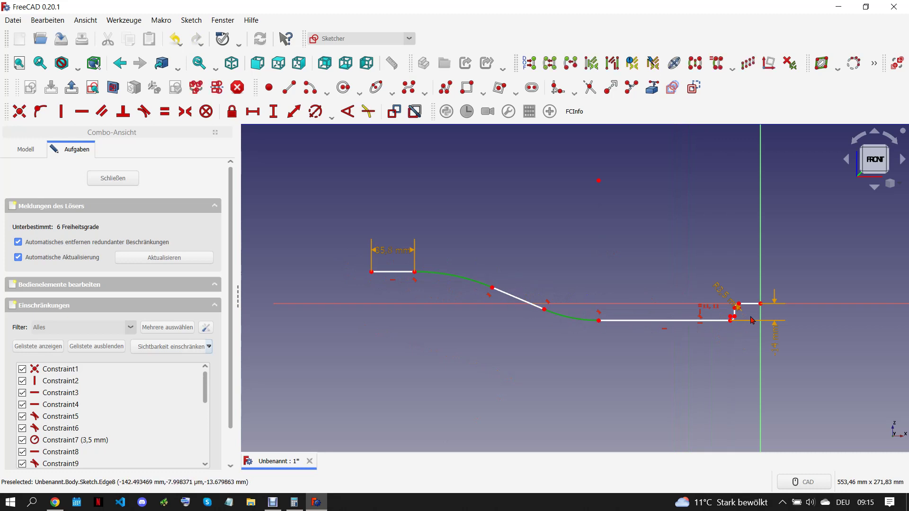
scroll(723, 334, up, 5)
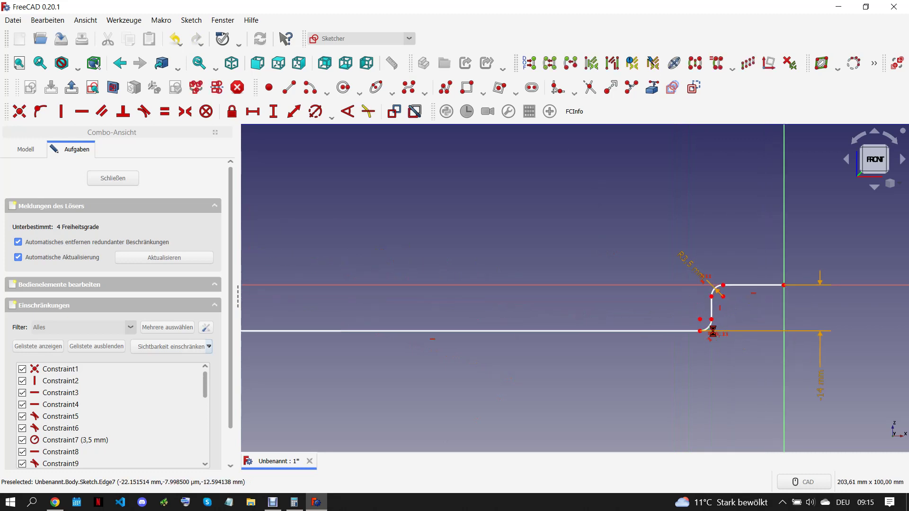
scroll(713, 332, down, 3)
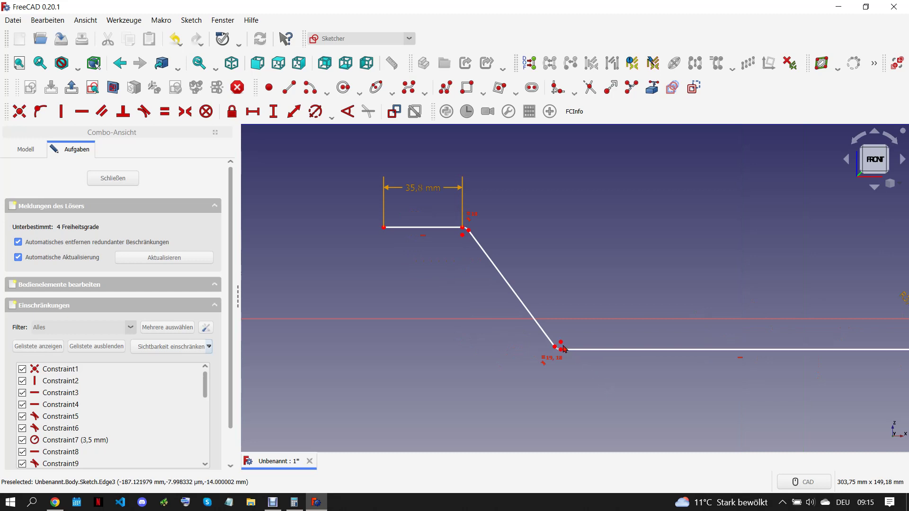
drag(561, 350, 798, 349)
scroll(316, 334, down, 3)
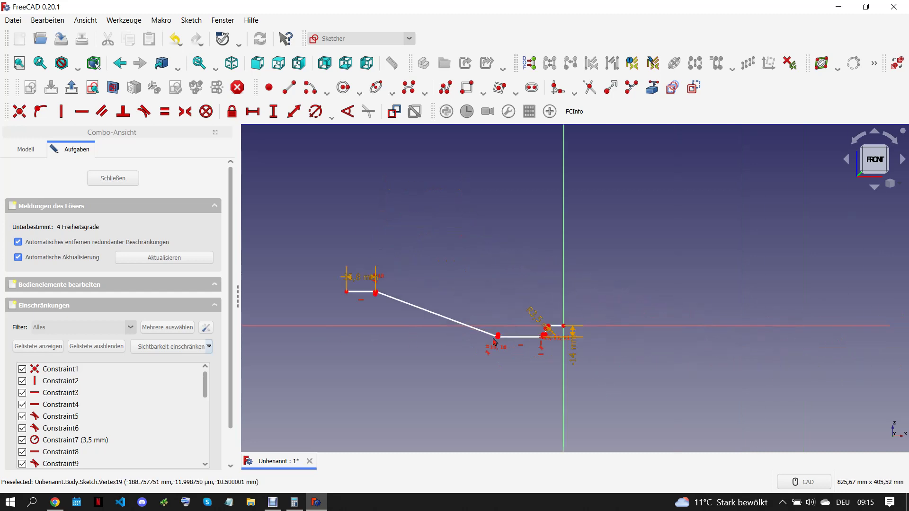
Add a 24 mm vertical offset between the lower run and the upper run's left end
click(55, 502)
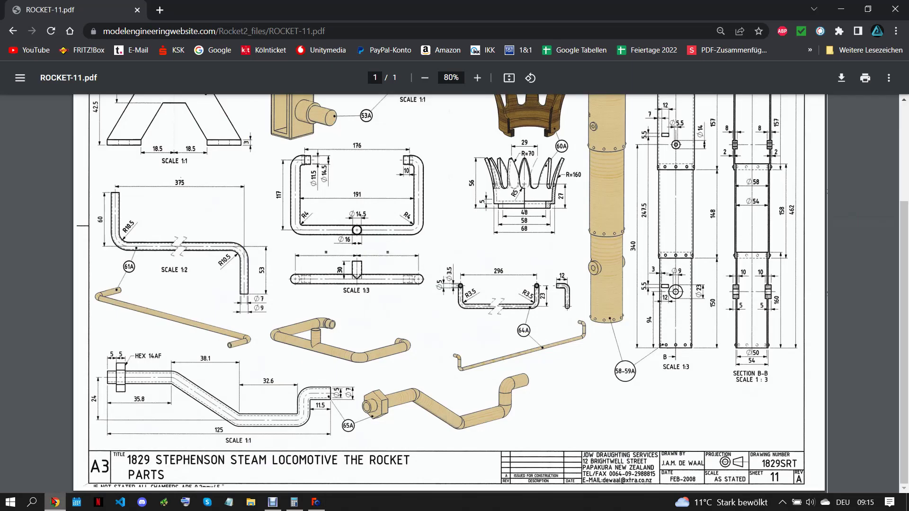
click(316, 502)
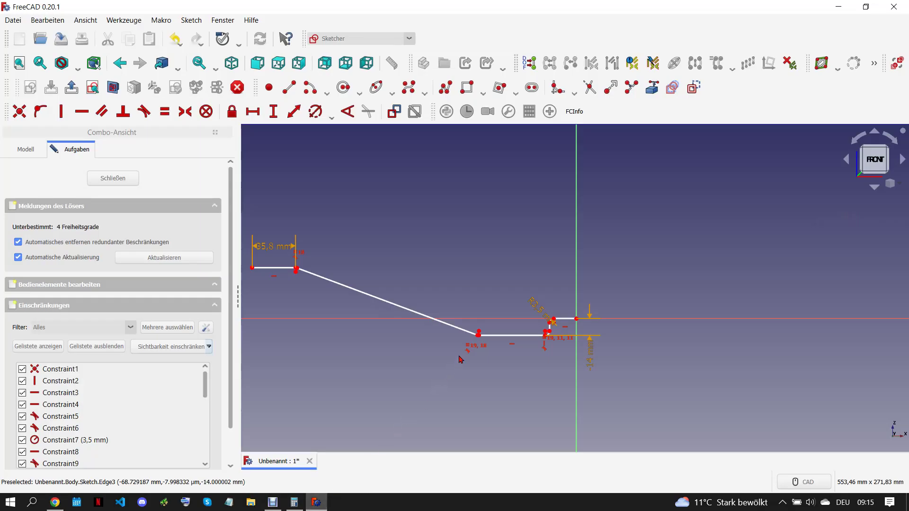
click(479, 336)
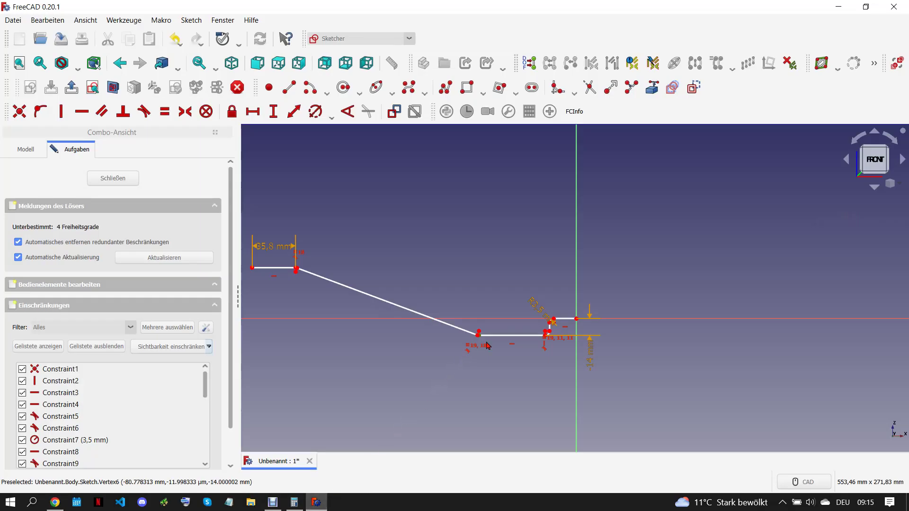
click(252, 269)
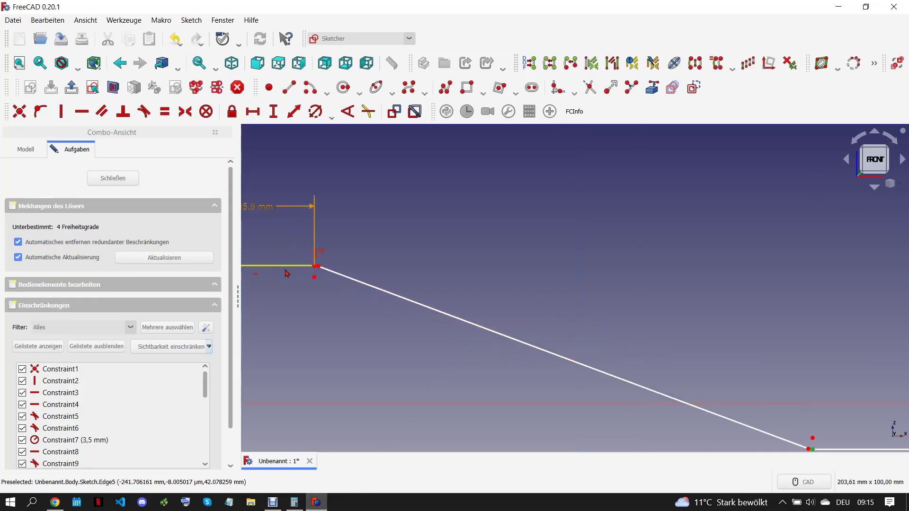
scroll(287, 270, up, 5)
scroll(286, 270, down, 4)
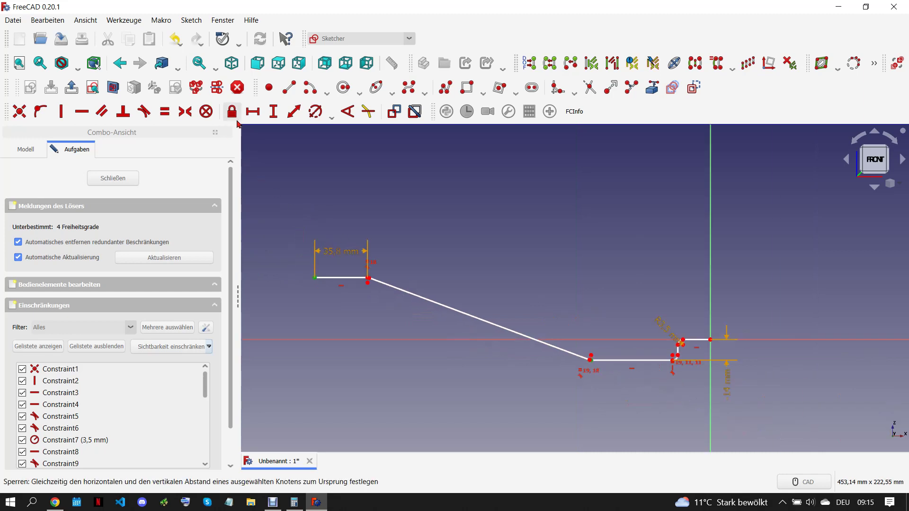
click(274, 111)
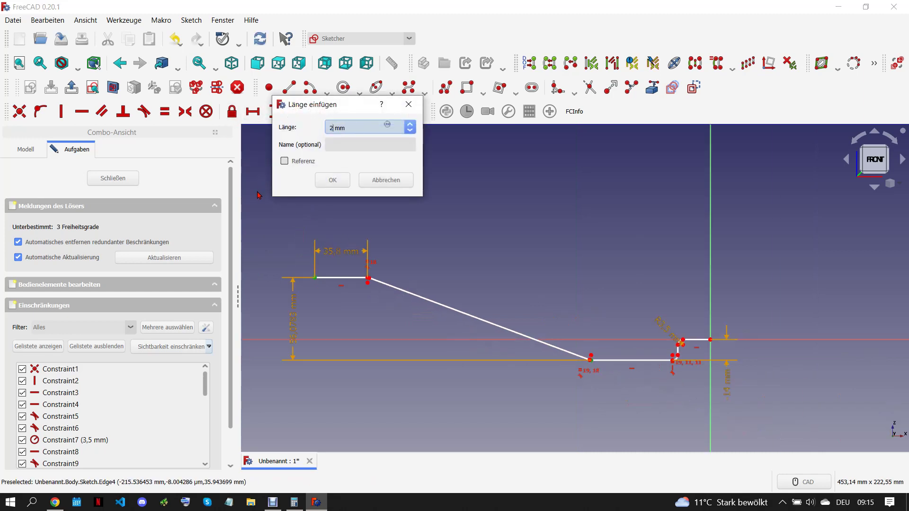
click(332, 180)
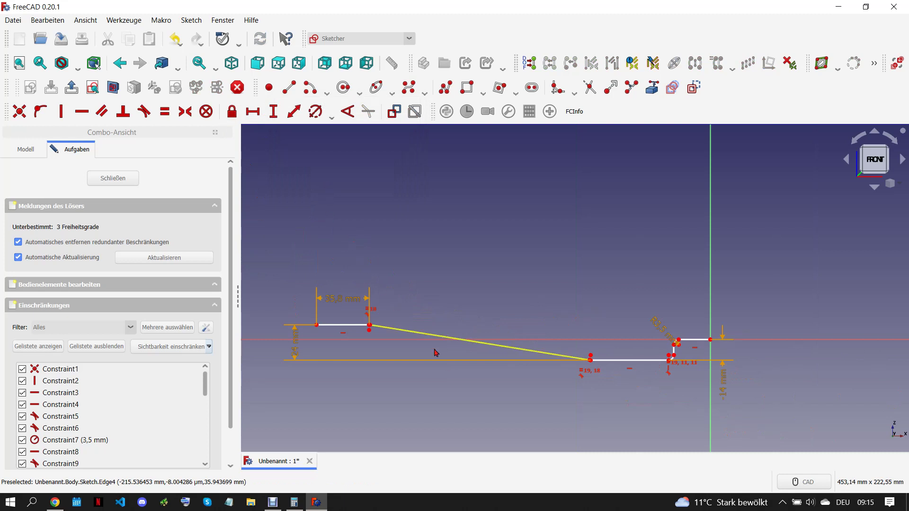
scroll(435, 351, up, 2)
mouse_move(334, 309)
mouse_down()
mouse_move(479, 315)
mouse_move(559, 305)
mouse_up()
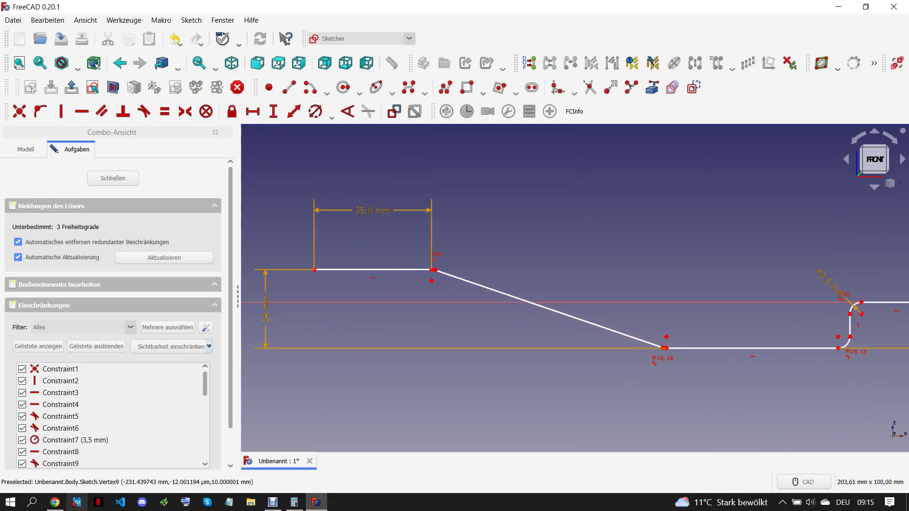
Dimension the lower horizontal edge to 32,6 mm
click(55, 502)
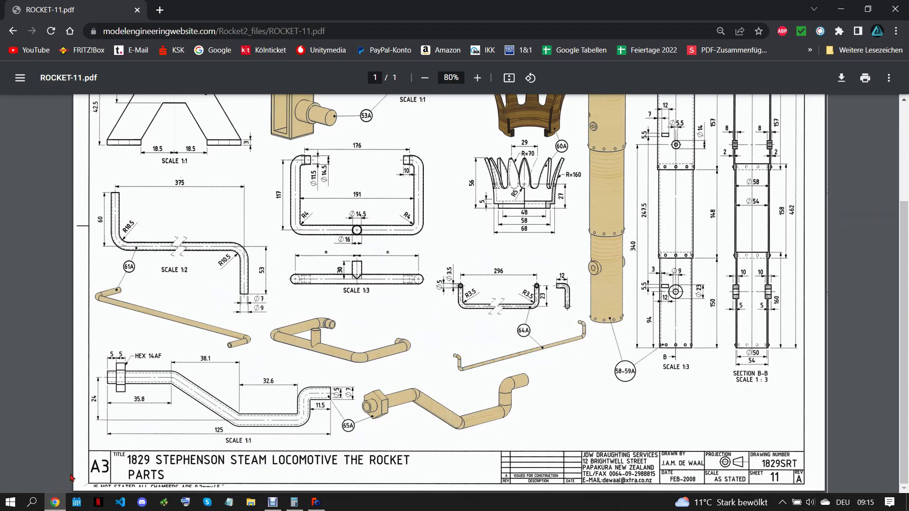
click(315, 502)
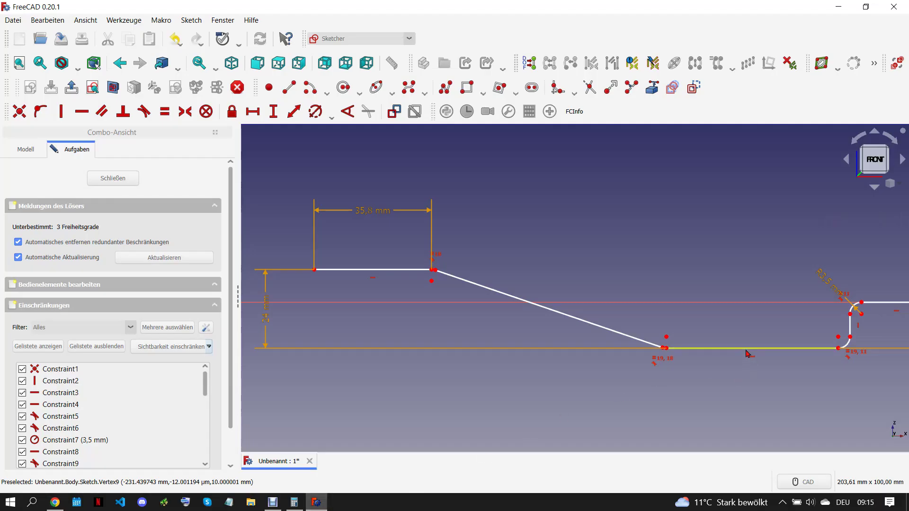
click(253, 111)
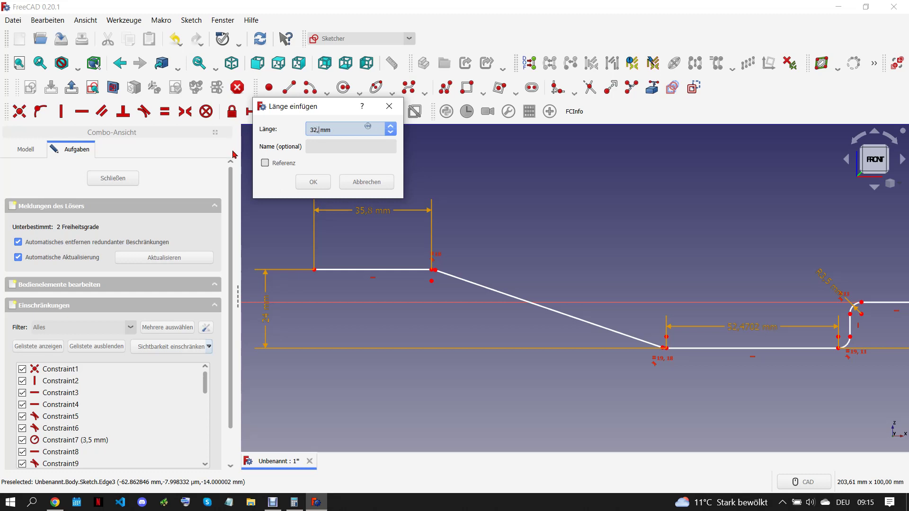
key(Return)
scroll(518, 242, down, 3)
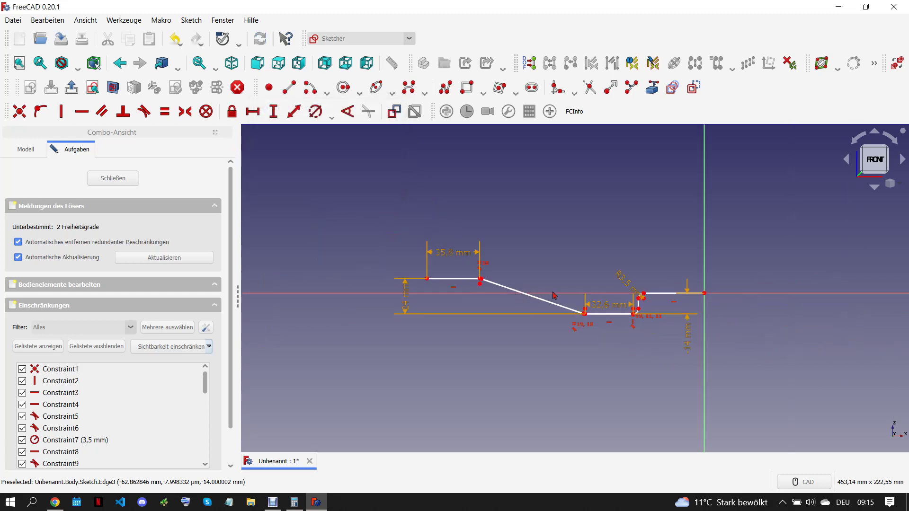
scroll(664, 266, up, 3)
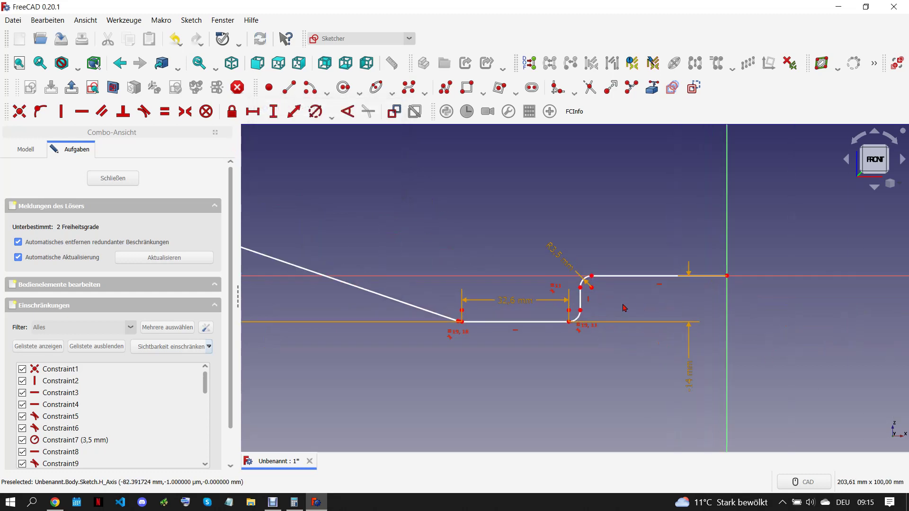
Give the top right horizontal edge an 11,5 mm length
click(56, 501)
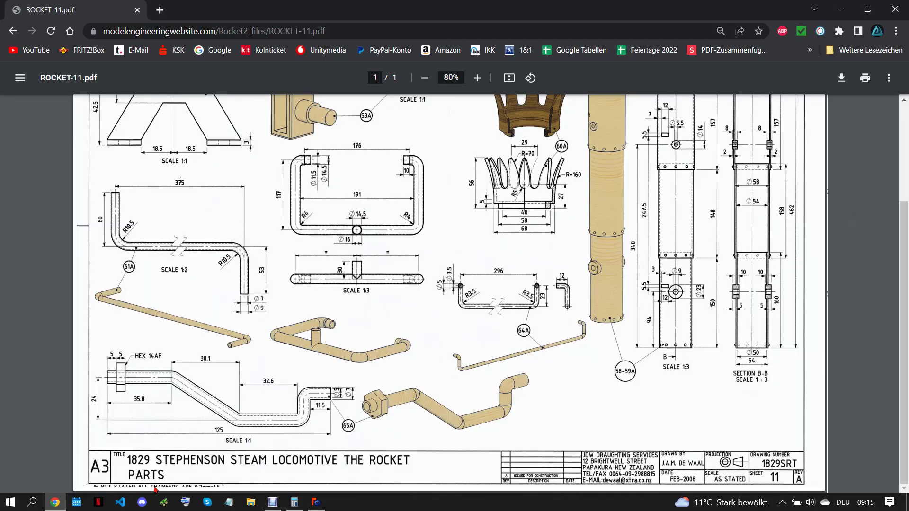
click(316, 502)
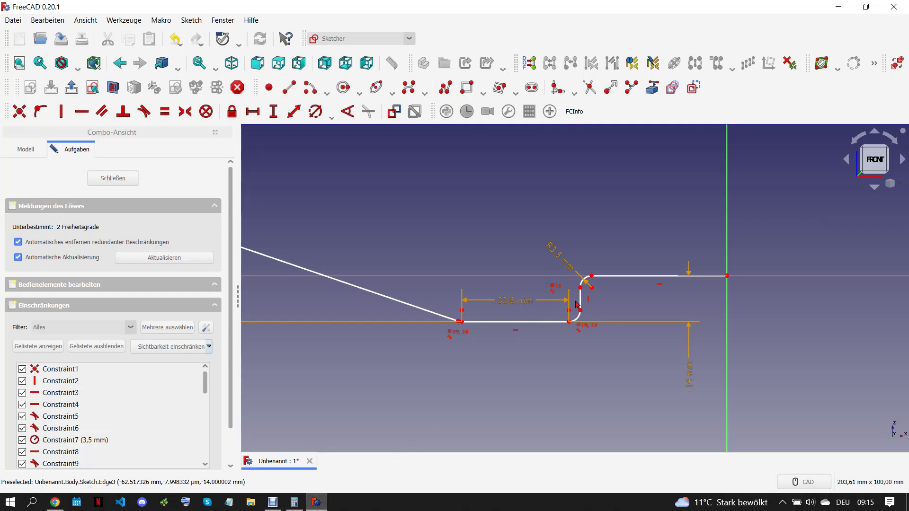
click(638, 278)
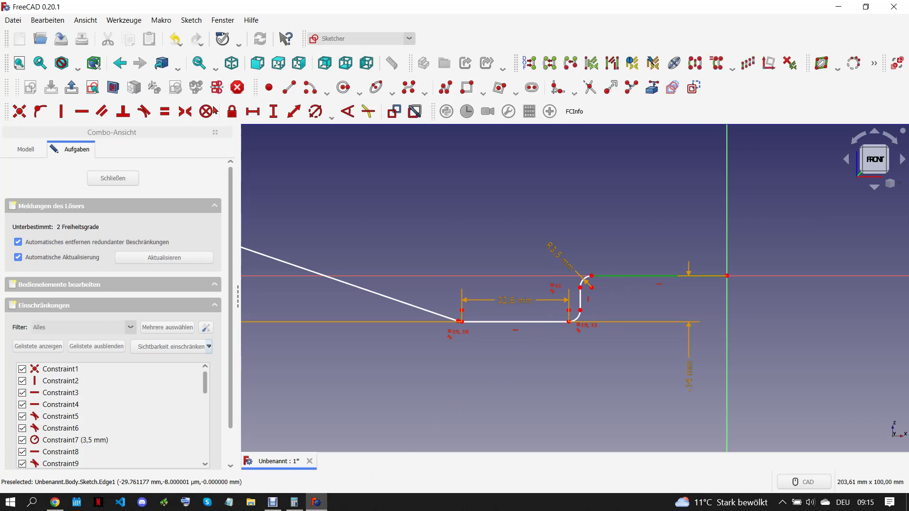
click(253, 112)
text(11,5)
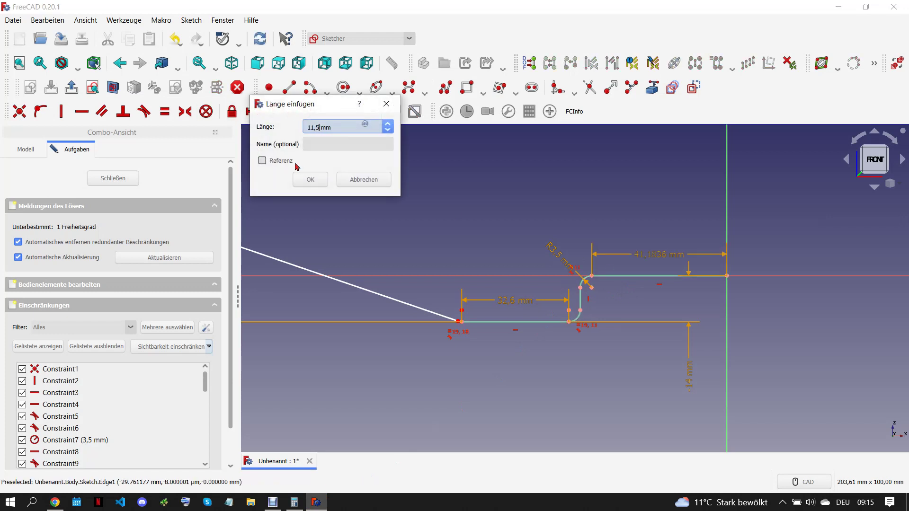
click(311, 181)
scroll(490, 267, down, 3)
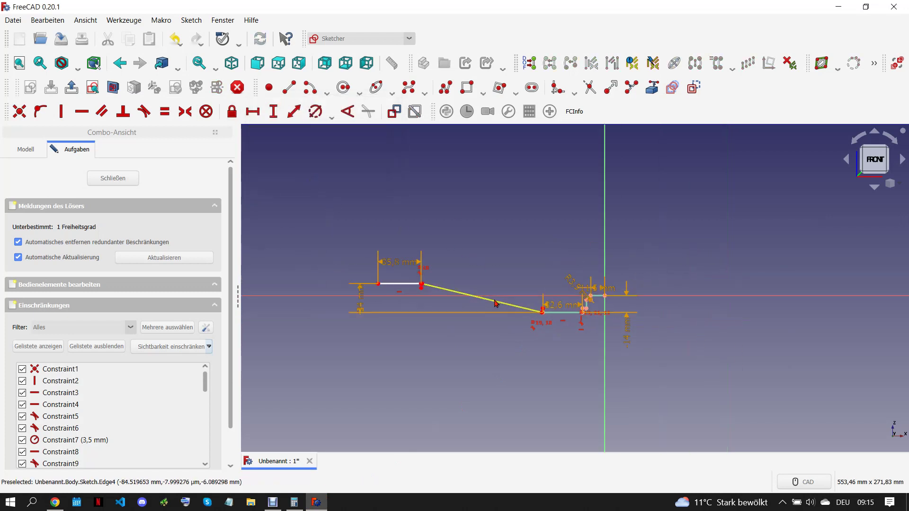
scroll(416, 279, up, 1)
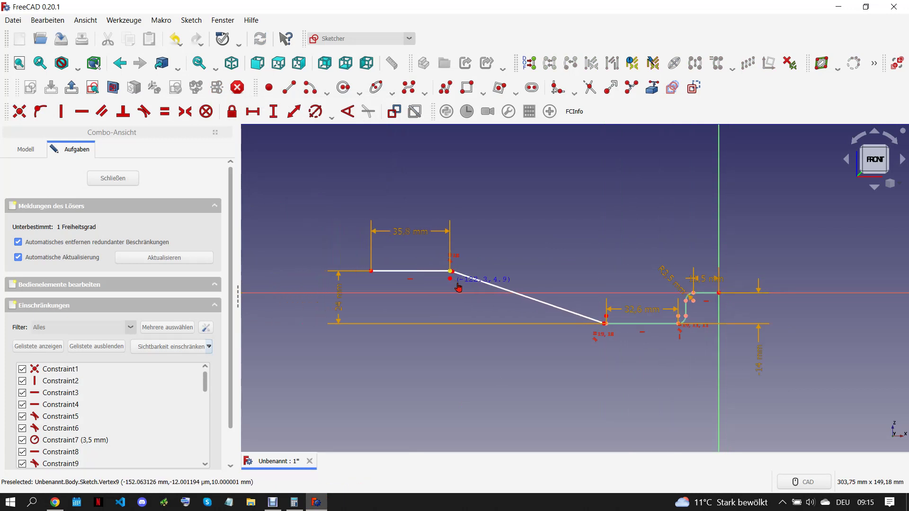
drag(415, 279, 462, 273)
scroll(592, 319, up, 2)
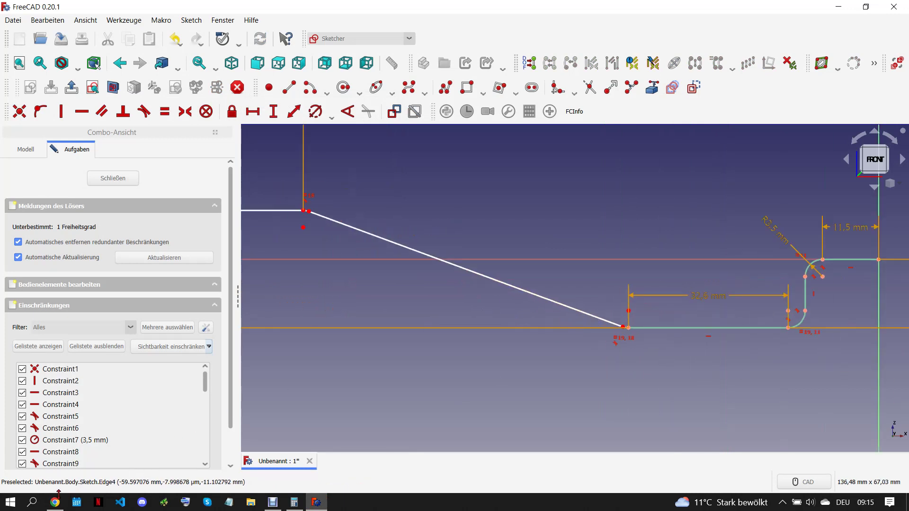
Constrain the diagonal line's horizontal span to 38,1 mm
click(56, 500)
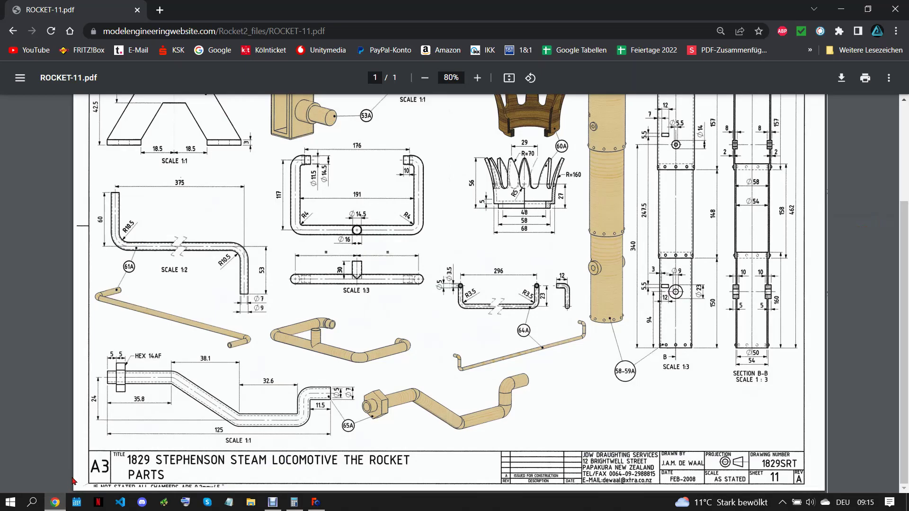
click(314, 493)
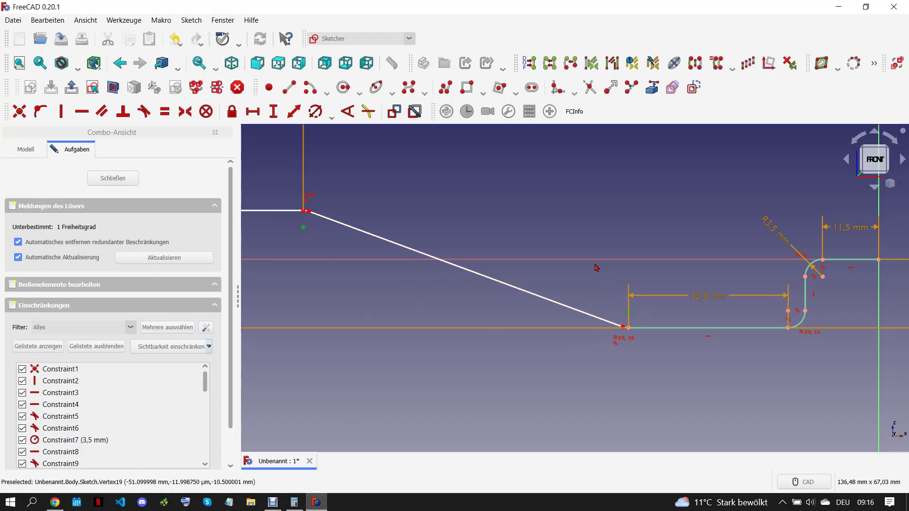
drag(424, 253, 310, 131)
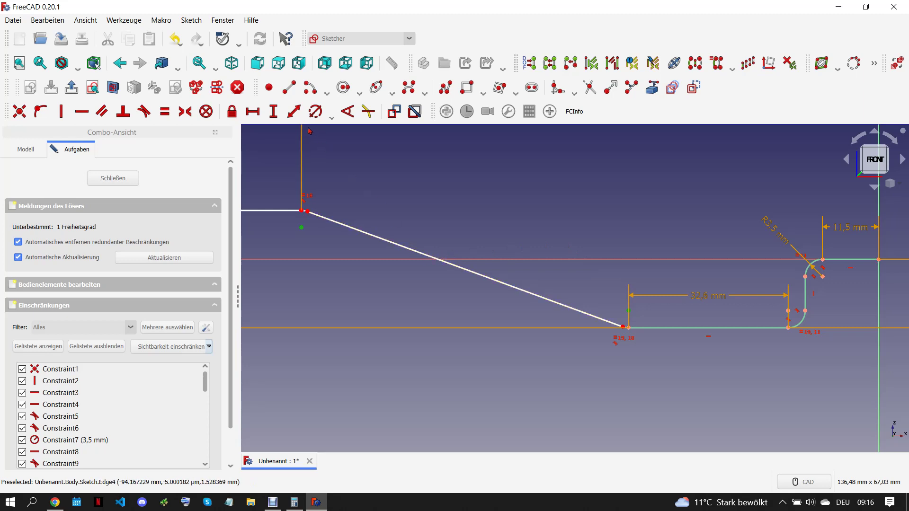
click(389, 245)
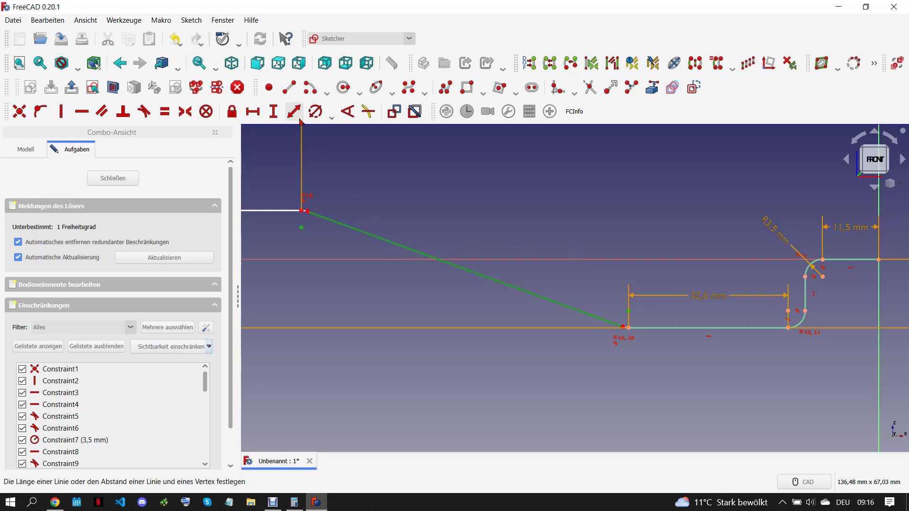
click(271, 112)
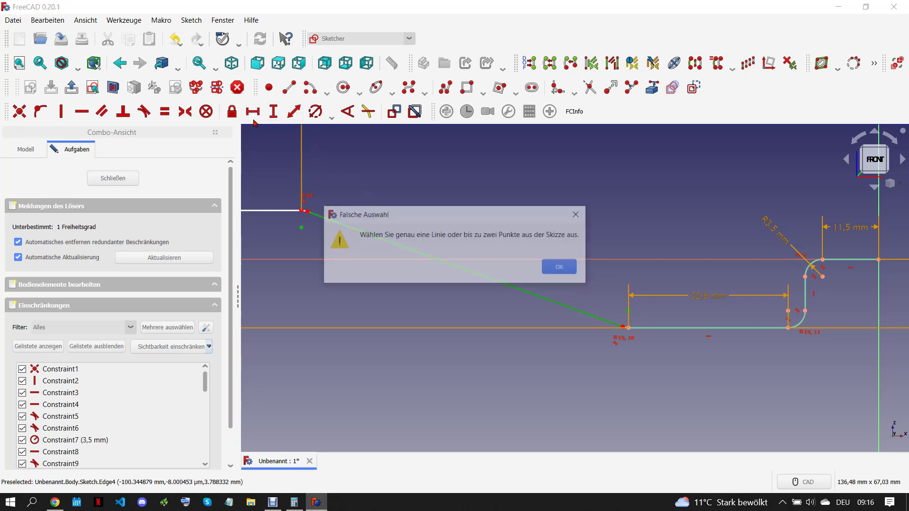
click(579, 213)
click(490, 278)
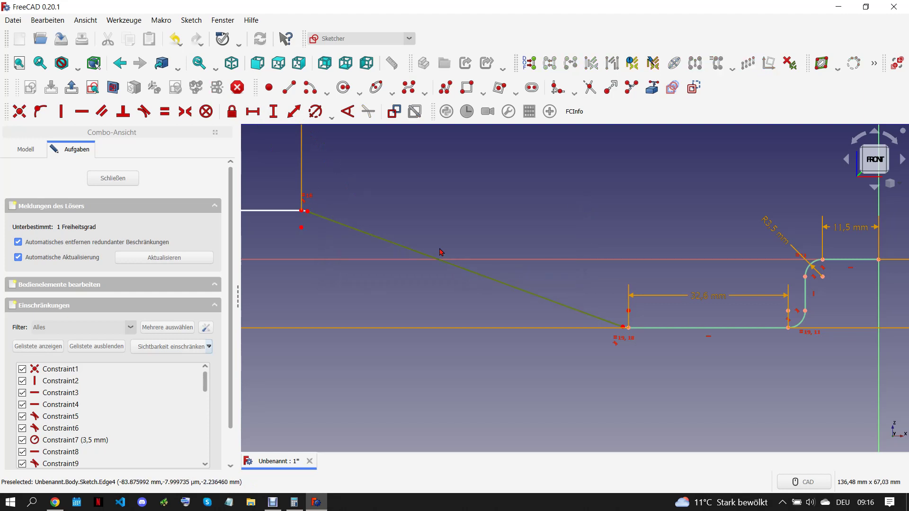
click(253, 111)
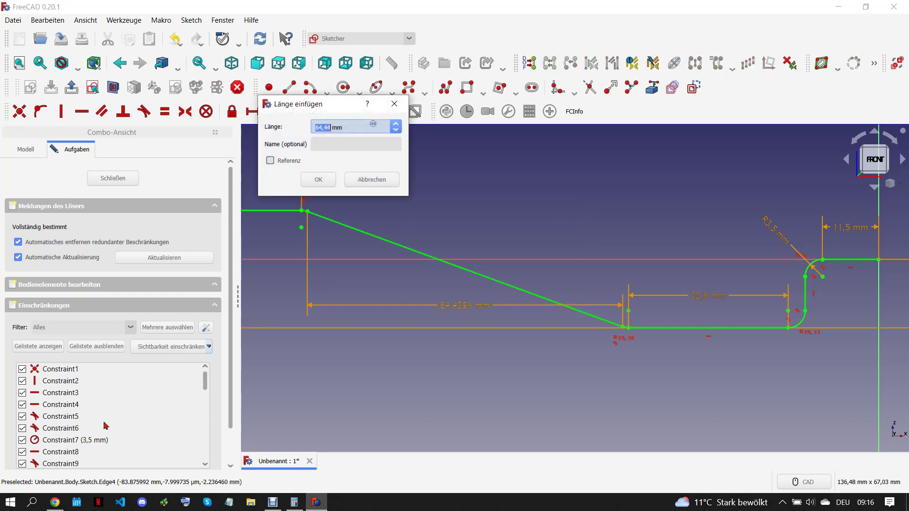
click(56, 502)
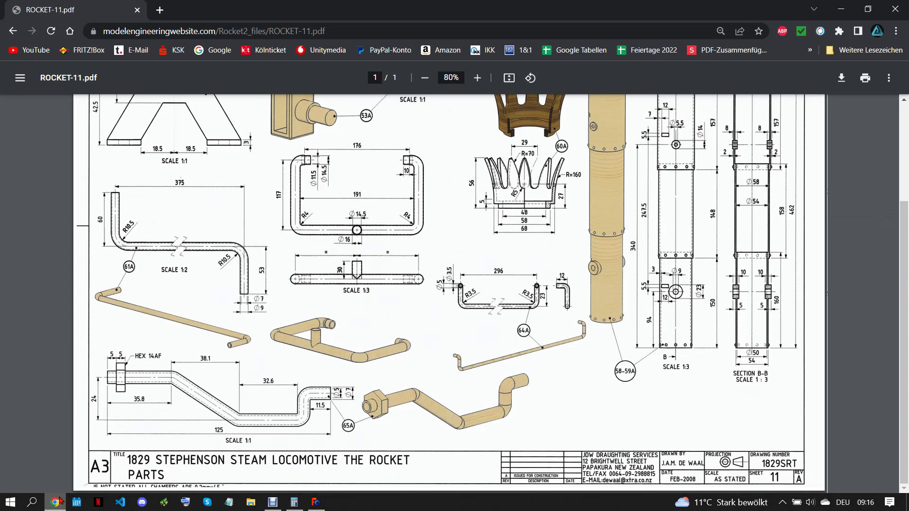
click(316, 503)
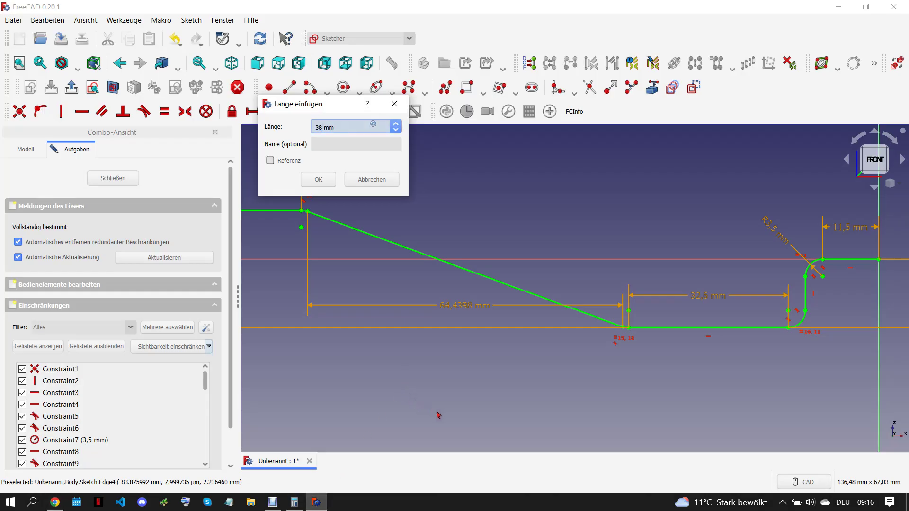
click(319, 180)
scroll(586, 255, down, 3)
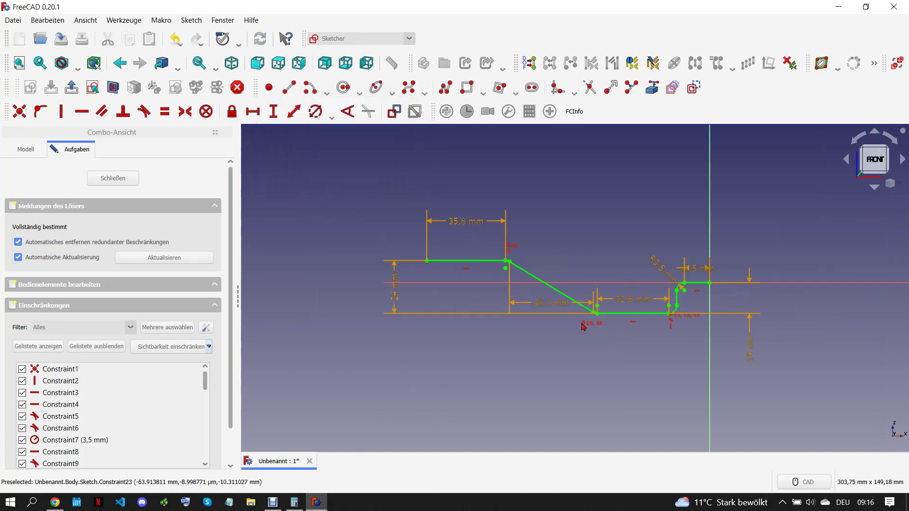
scroll(654, 341, up, 1)
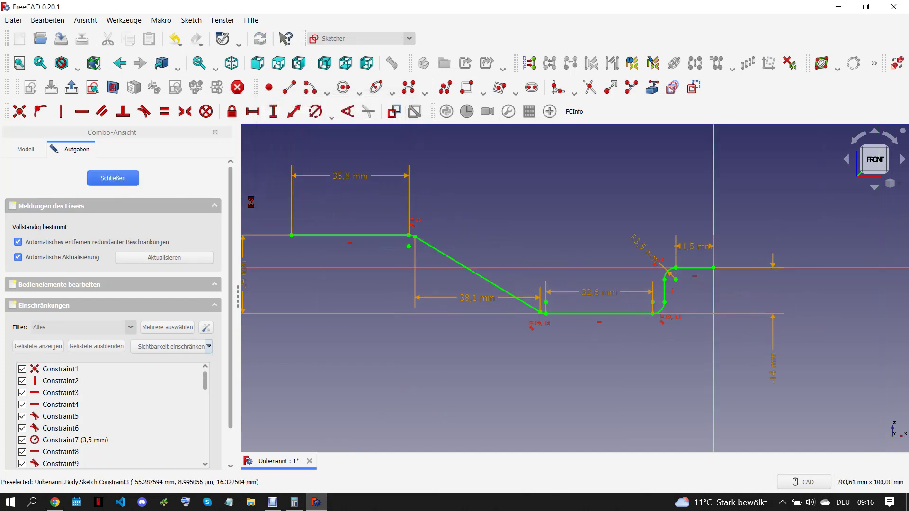
Close the path sketch and add a datum plane normal to its last straight edge
key(Escape)
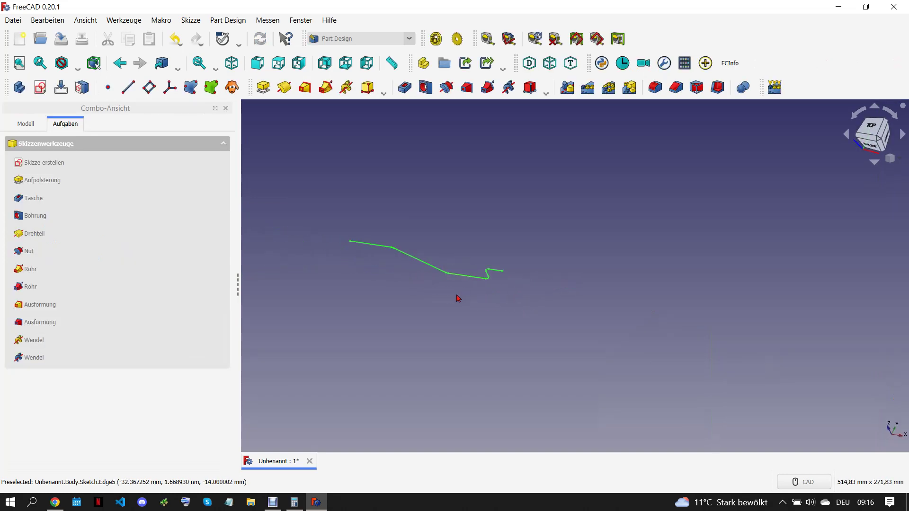
scroll(535, 264, up, 2)
scroll(535, 263, up, 2)
click(499, 253)
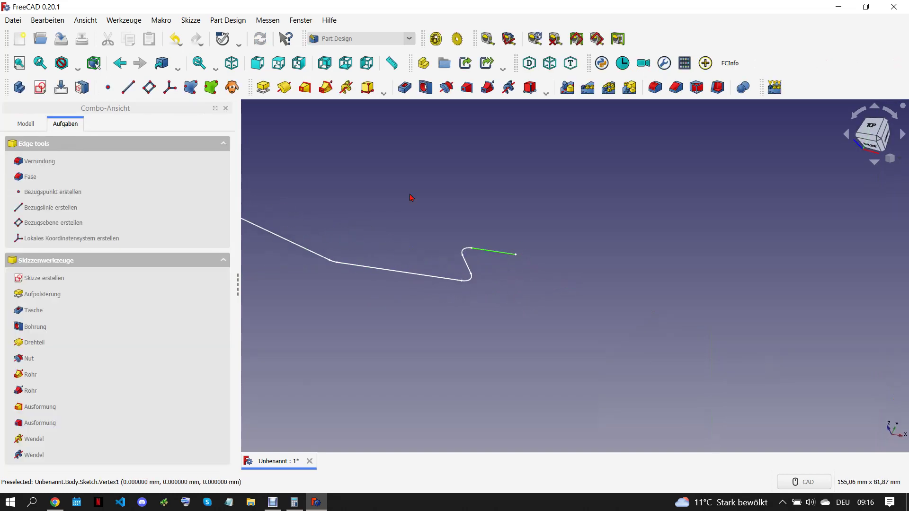
click(150, 87)
middle_drag(262, 243, 466, 258)
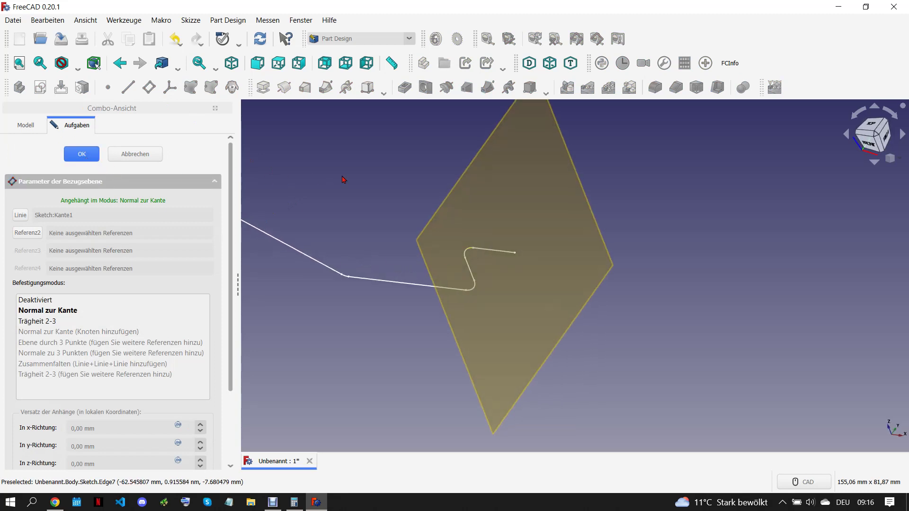
click(58, 499)
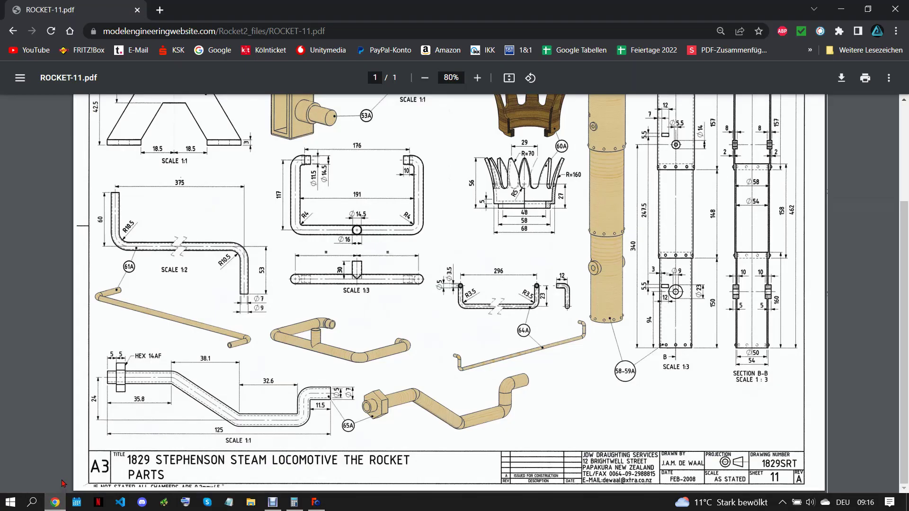
click(317, 502)
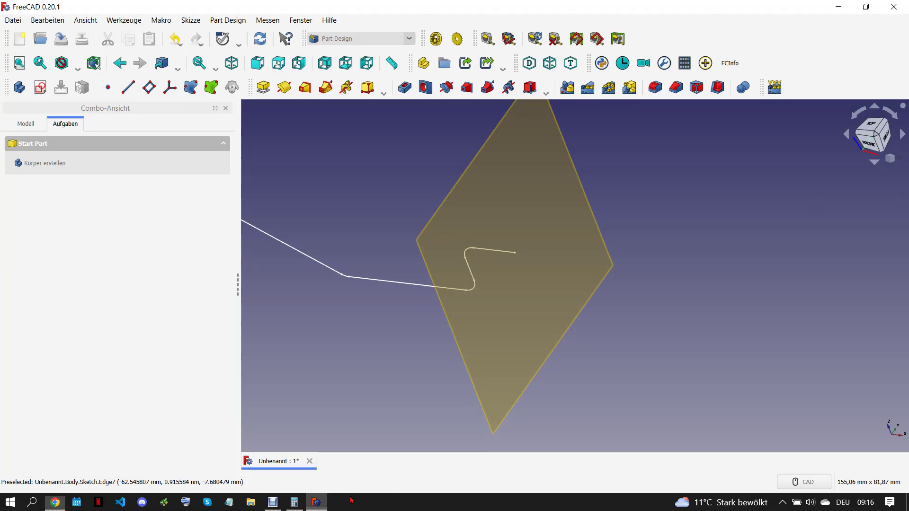
Start a sketch on the datum plane and draw two concentric circles at the origin
click(559, 264)
click(42, 89)
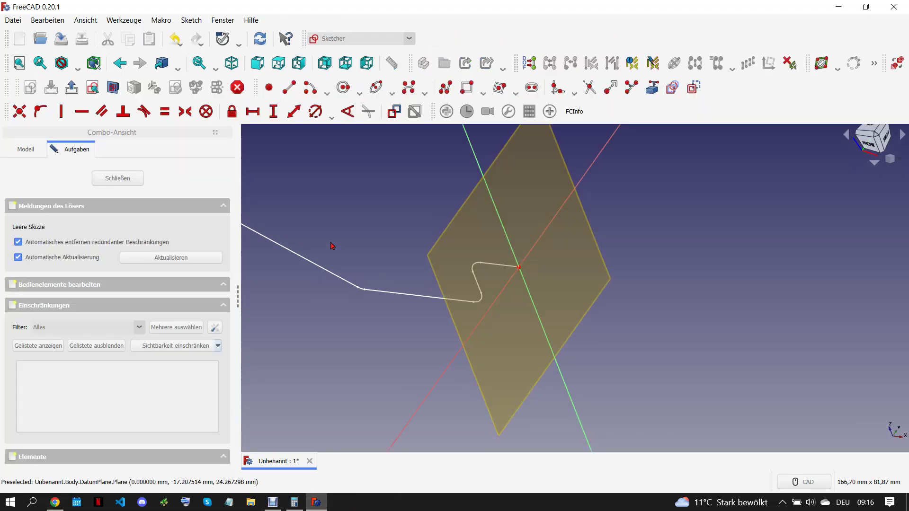
click(349, 88)
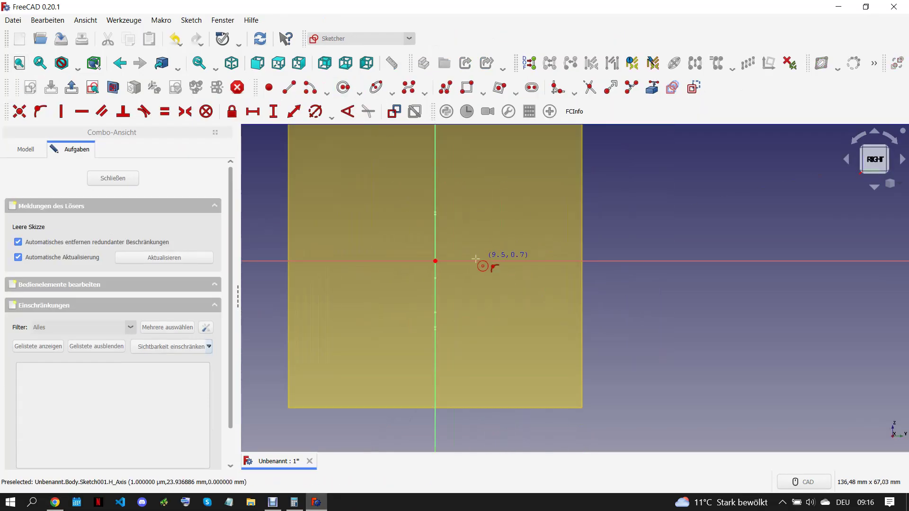
click(435, 261)
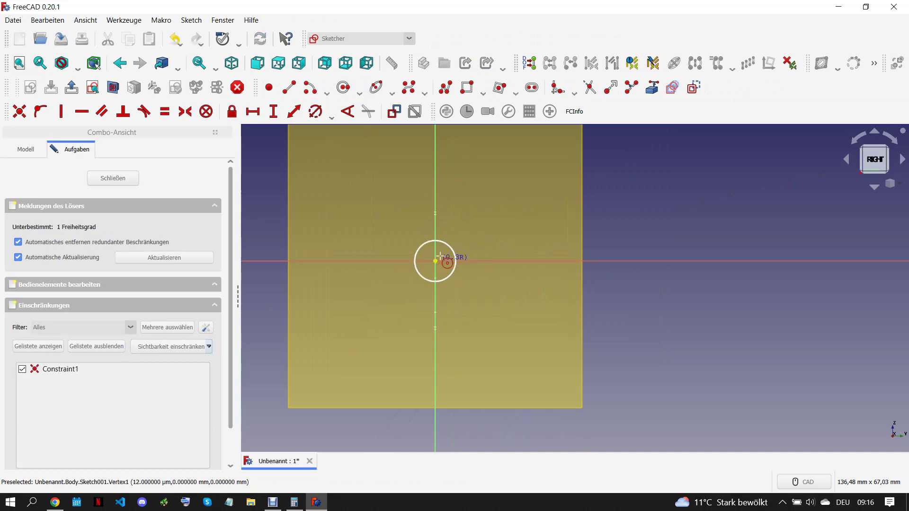
click(435, 261)
click(445, 259)
Set the outer circle to 7 mm and the inner to 5 mm diameter, then close the sketch
click(315, 111)
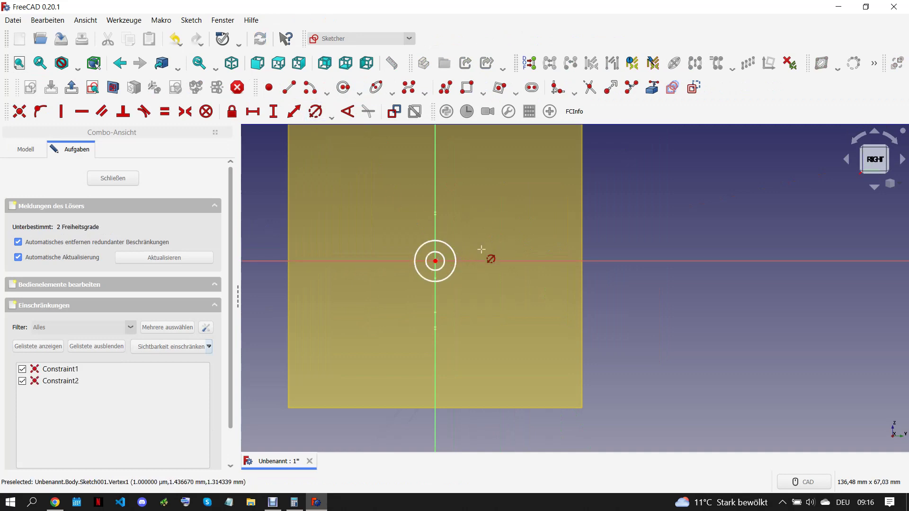
click(456, 250)
key(Return)
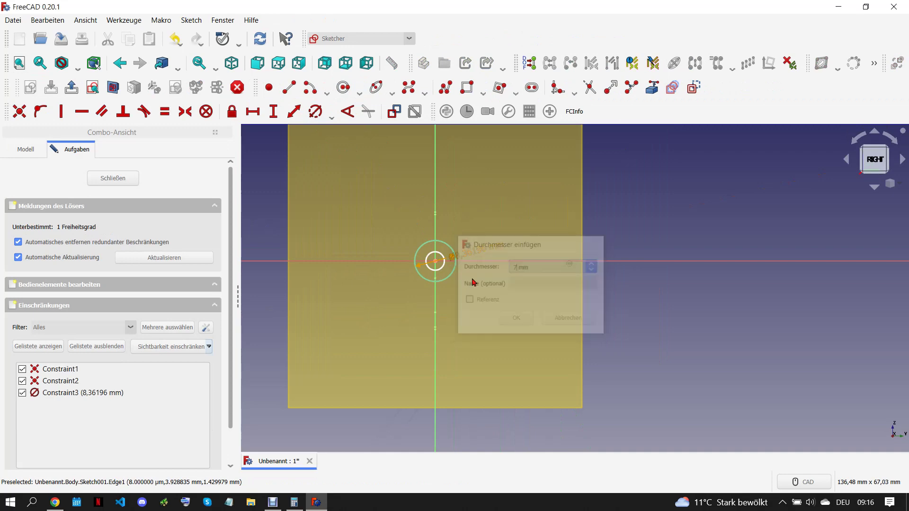
scroll(451, 268, up, 3)
scroll(450, 249, up, 2)
click(452, 245)
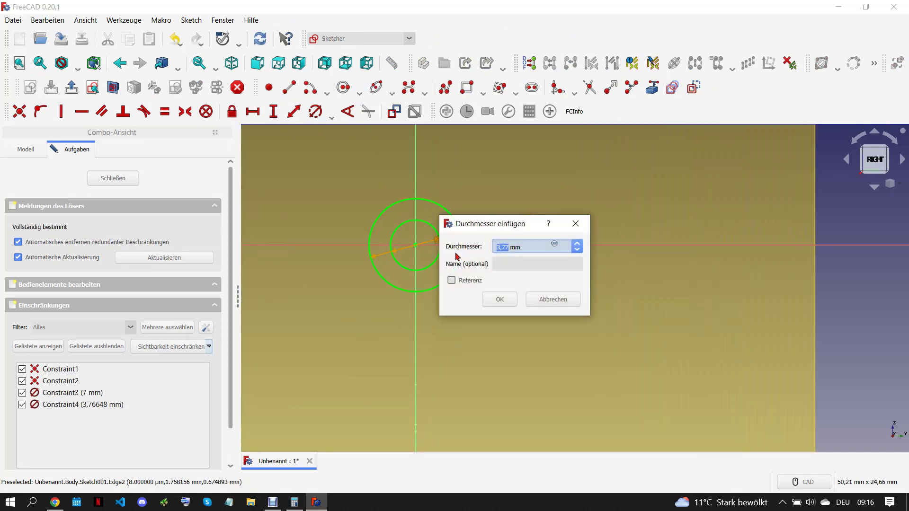
key(Return)
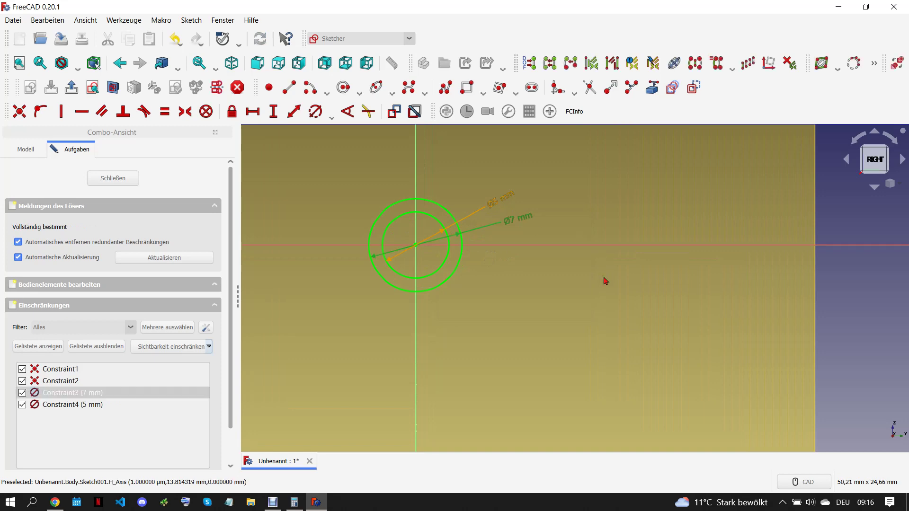
scroll(603, 280, down, 2)
scroll(601, 311, down, 2)
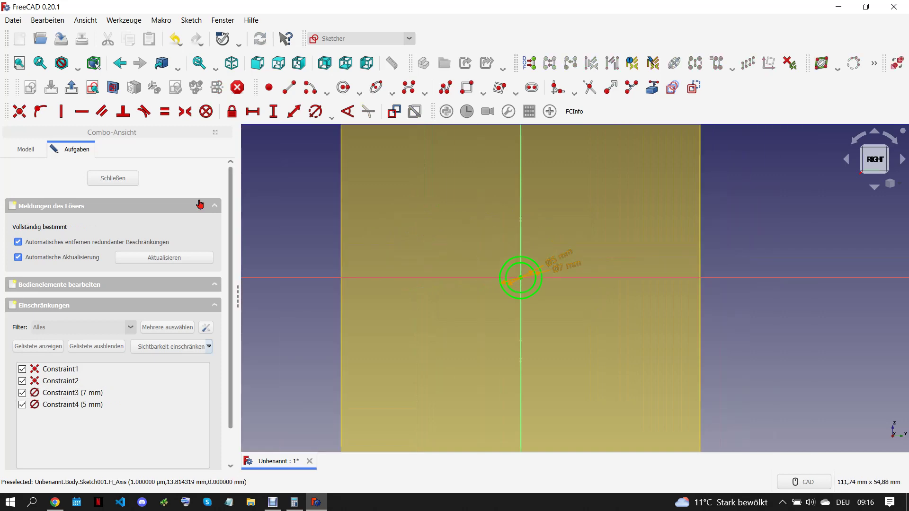
click(132, 178)
click(554, 365)
Sweep ring profile Sketch001 along path Sketch as an Additive Pipe
key(space)
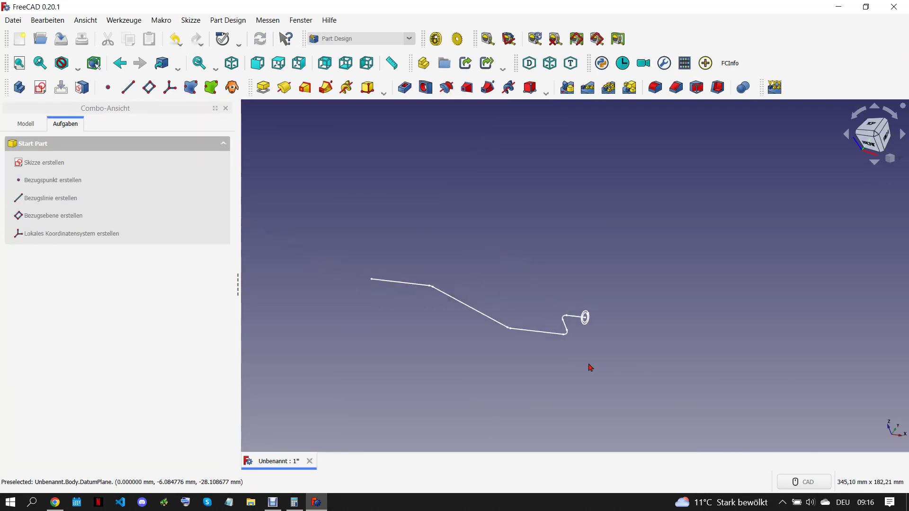
click(21, 124)
click(79, 229)
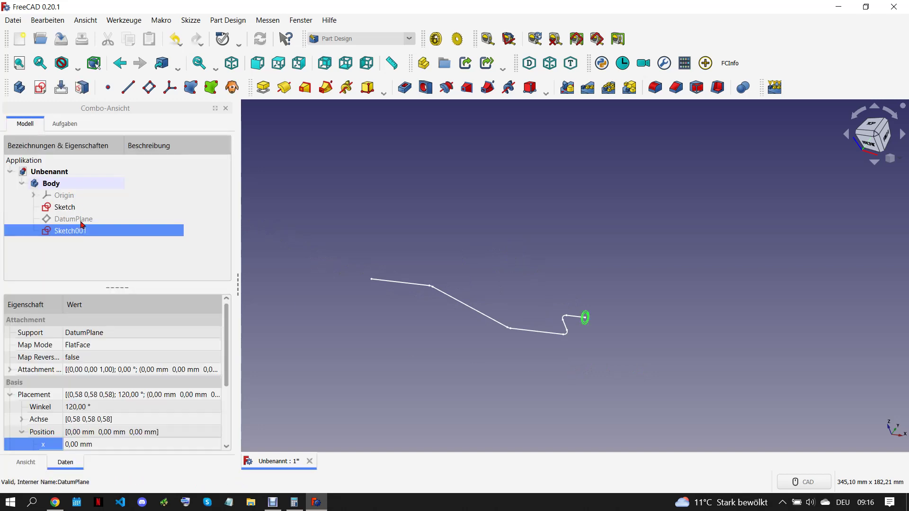
ctrl+click(82, 207)
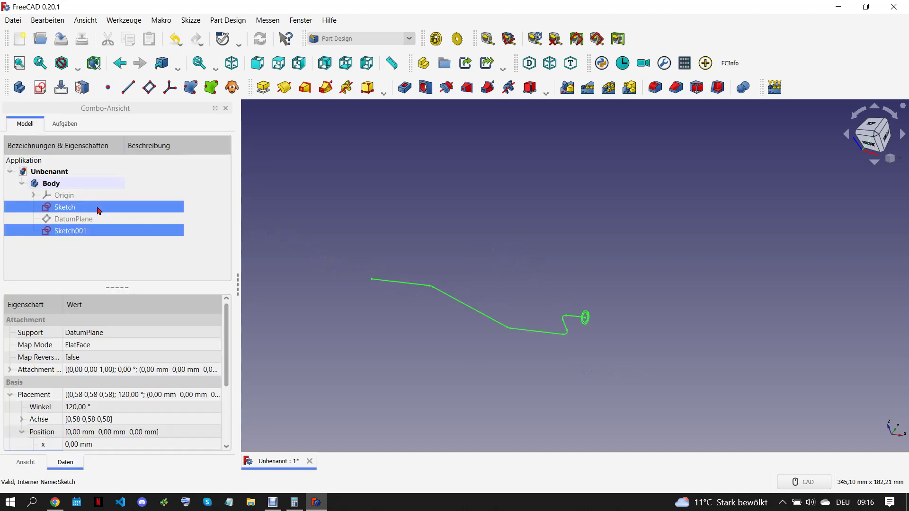
click(325, 89)
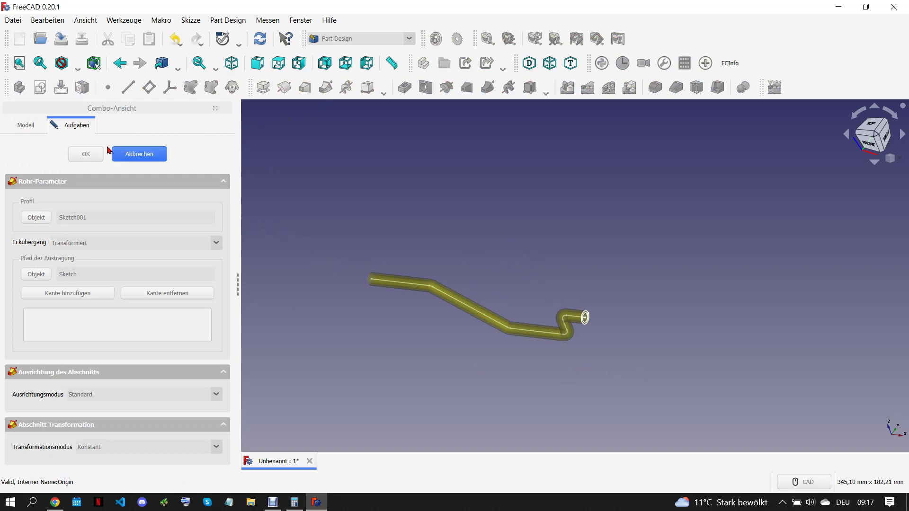
key(Return)
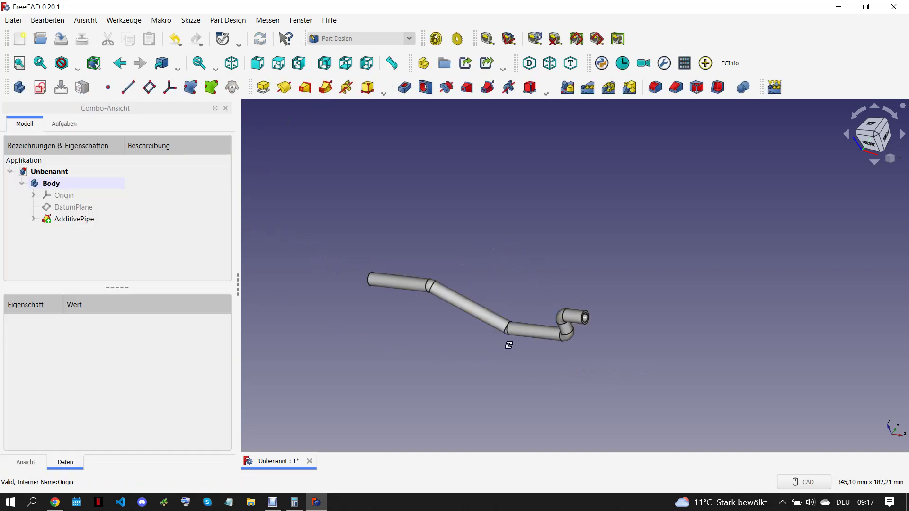
Inspect the pipe against the reference drawing and select its left end face
mouse_move(510, 345)
middle_down()
mouse_move(538, 270)
mouse_move(605, 343)
middle_up()
scroll(587, 331, up, 5)
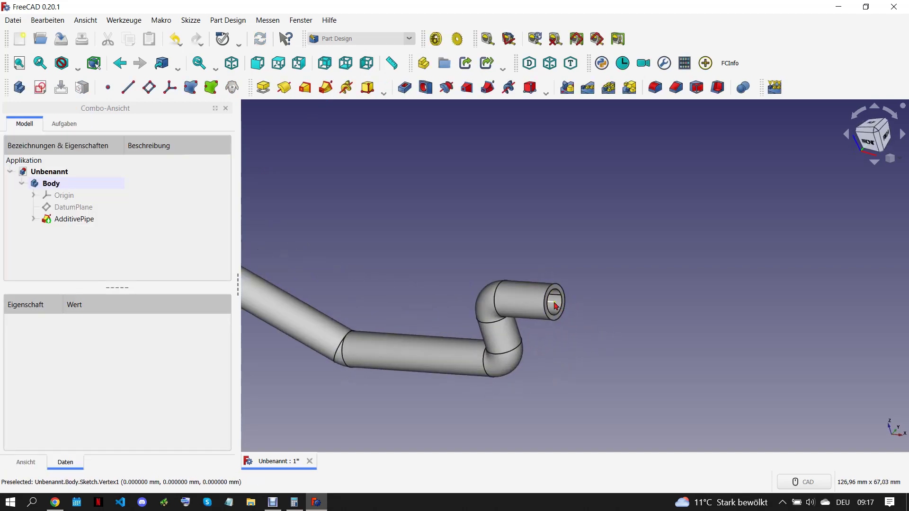
scroll(573, 315, down, 3)
scroll(619, 329, down, 3)
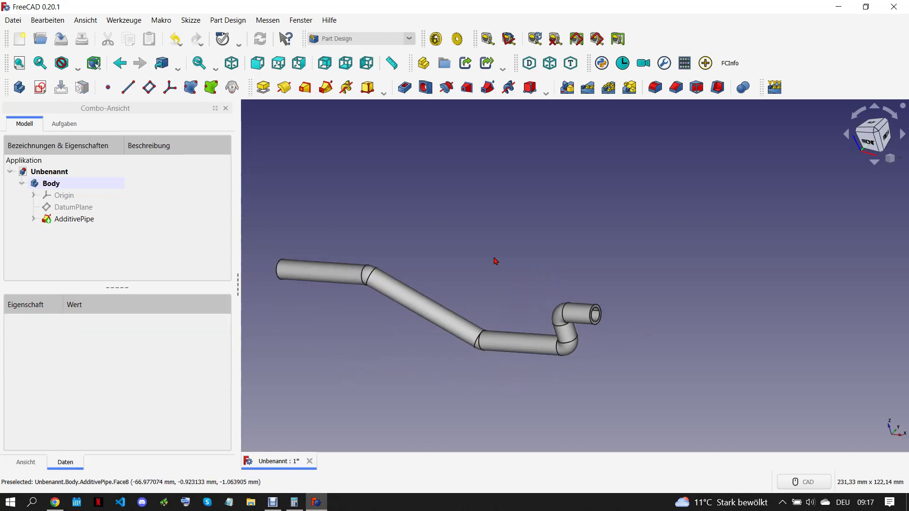
scroll(495, 261, down, 3)
click(55, 503)
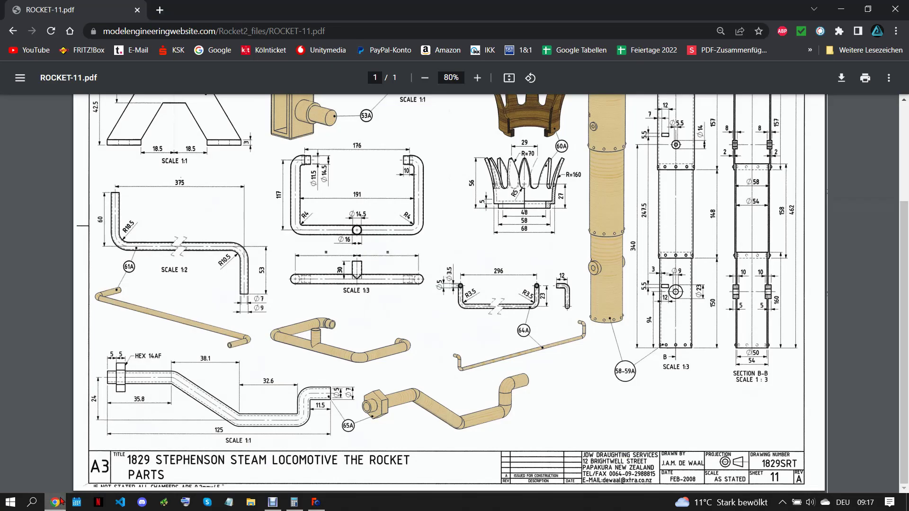
click(314, 501)
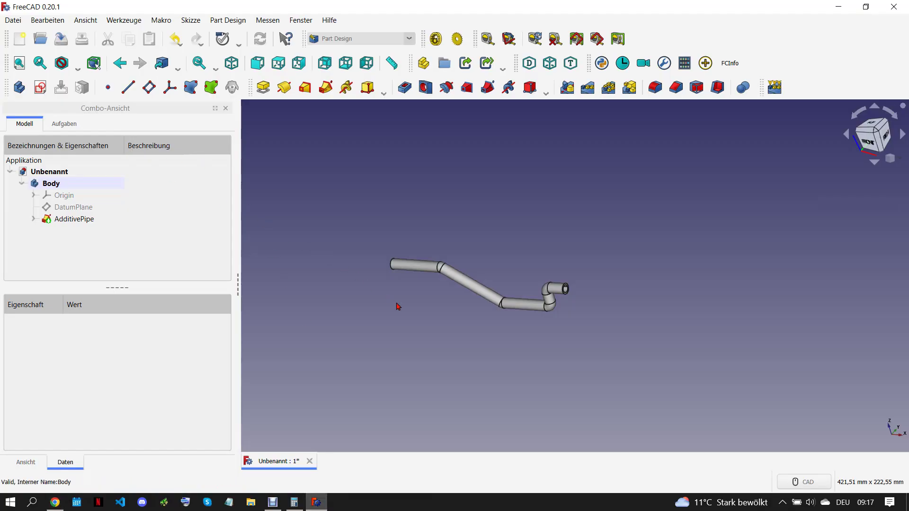
middle_drag(398, 306, 572, 308)
scroll(260, 287, up, 5)
scroll(278, 303, up, 4)
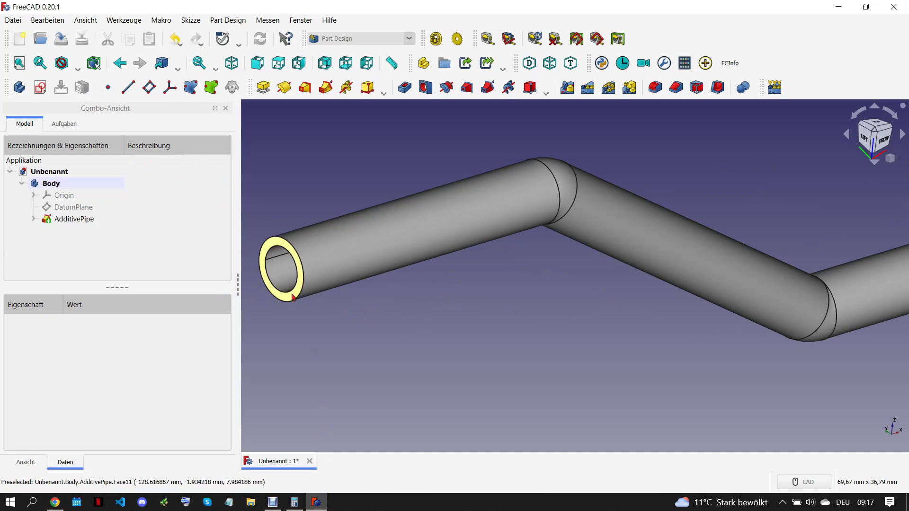
click(290, 296)
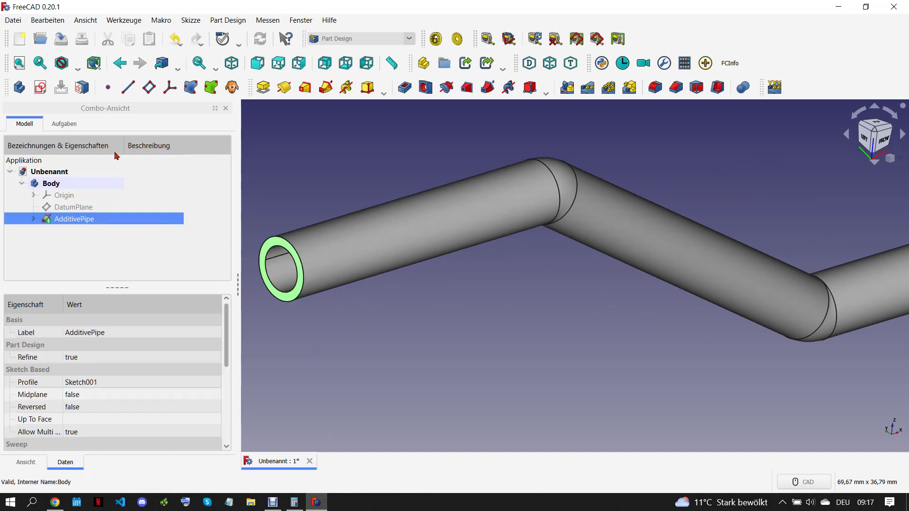
Create DatumPlane001 concentric with the pipe end's outer edge and start a sketch on it
click(42, 89)
click(277, 200)
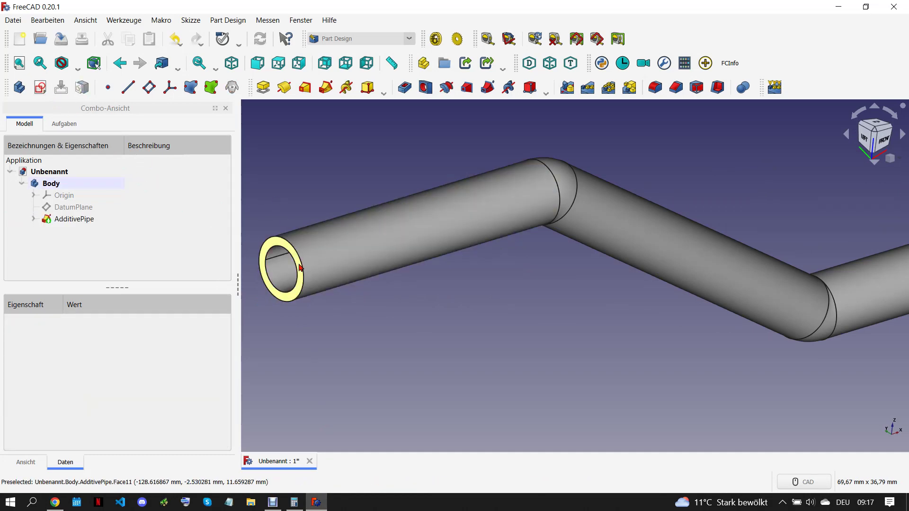
click(302, 265)
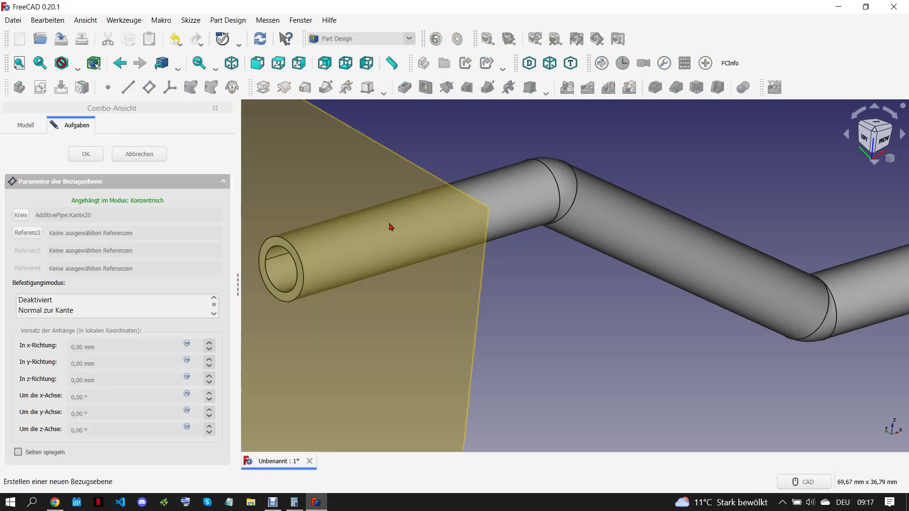
key(Return)
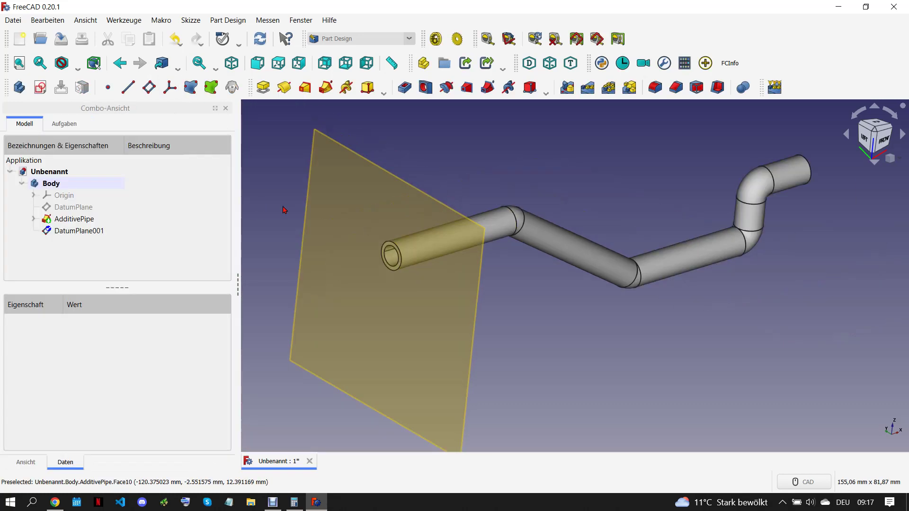
click(334, 234)
click(42, 88)
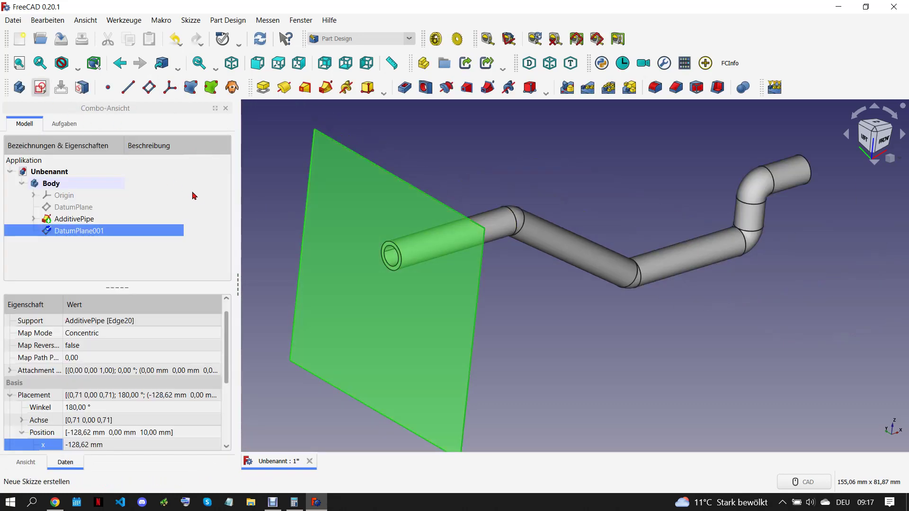
Show the pipe's section view and draw a hexagon centred on the sketch origin
scroll(552, 392, up, 5)
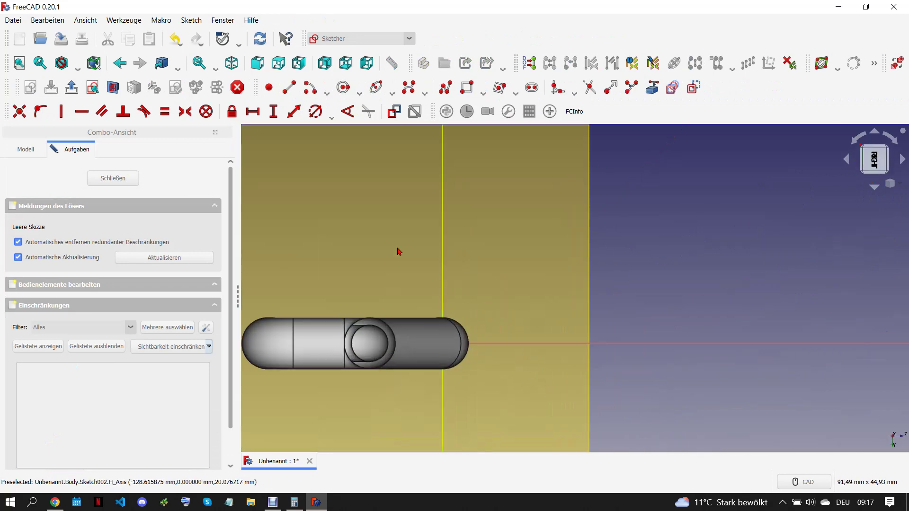
click(113, 87)
scroll(473, 318, up, 3)
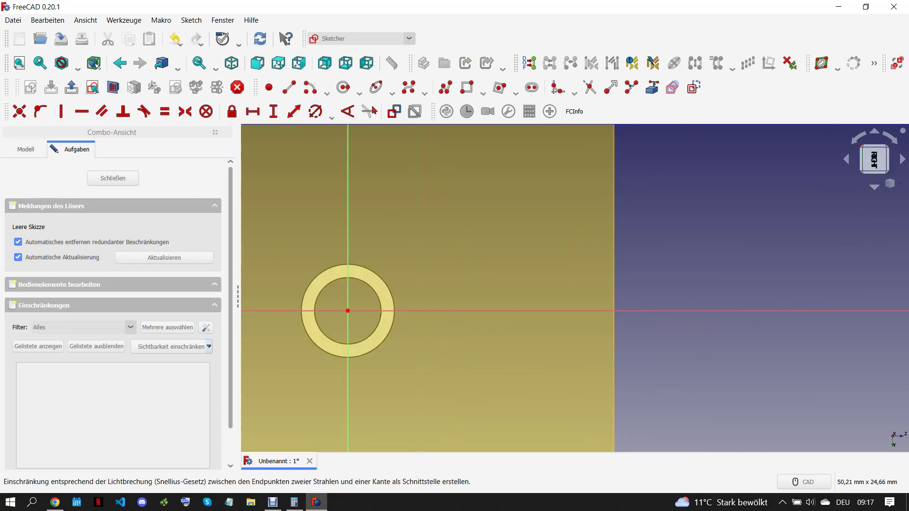
click(516, 93)
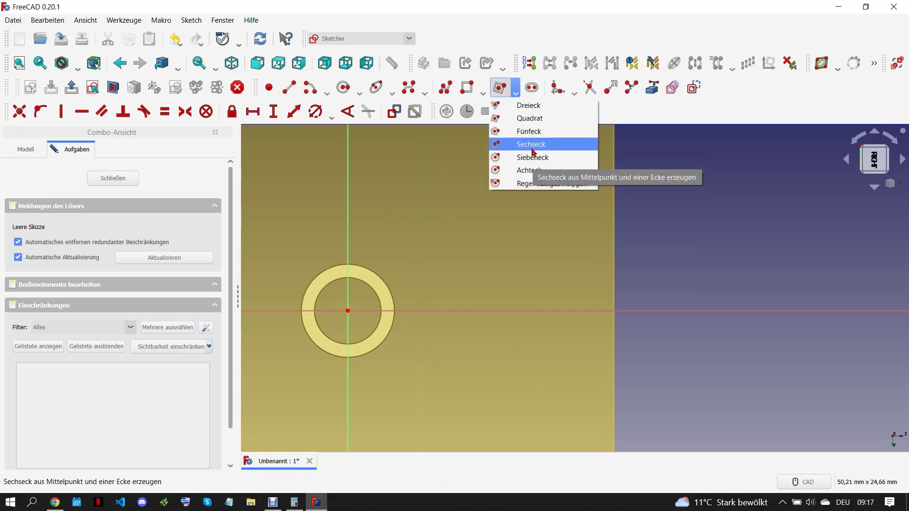
click(531, 144)
click(348, 310)
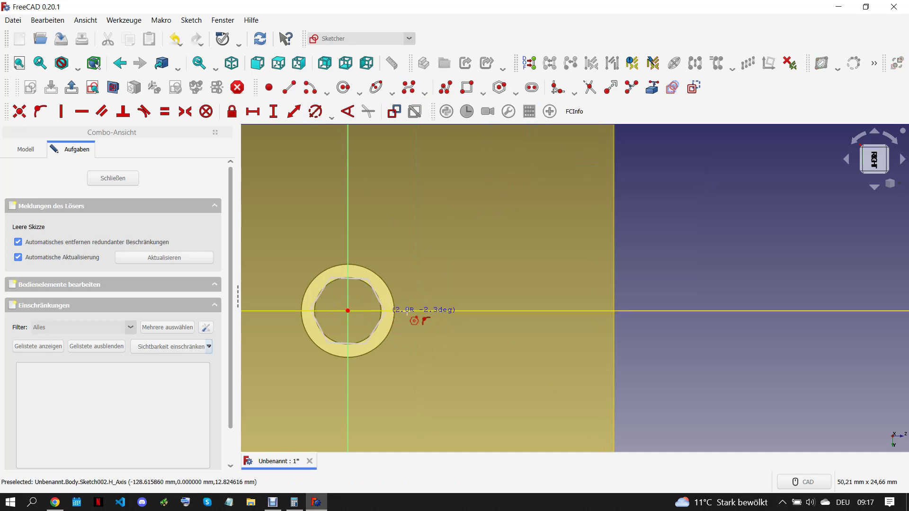
click(423, 310)
Set the hexagon to 14 mm across flats via a vertical corner-to-corner distance
click(386, 247)
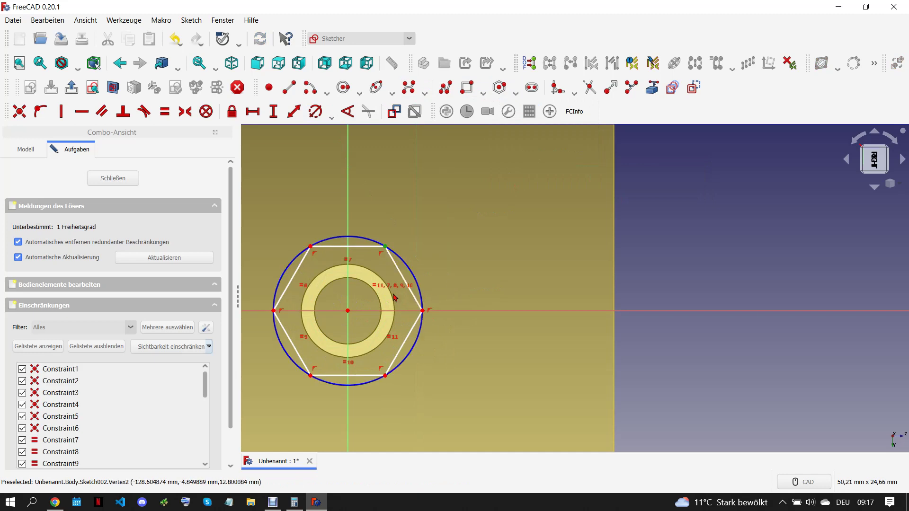
click(385, 375)
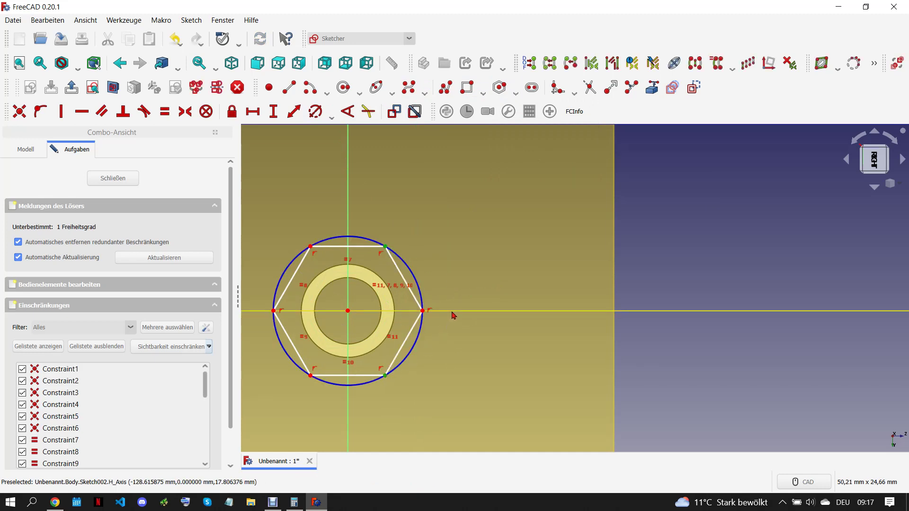
click(453, 311)
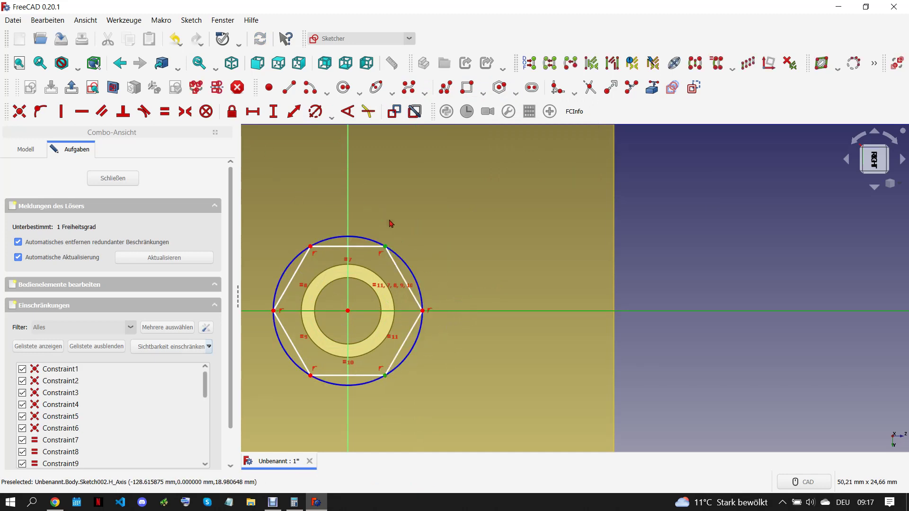
click(445, 312)
click(385, 376)
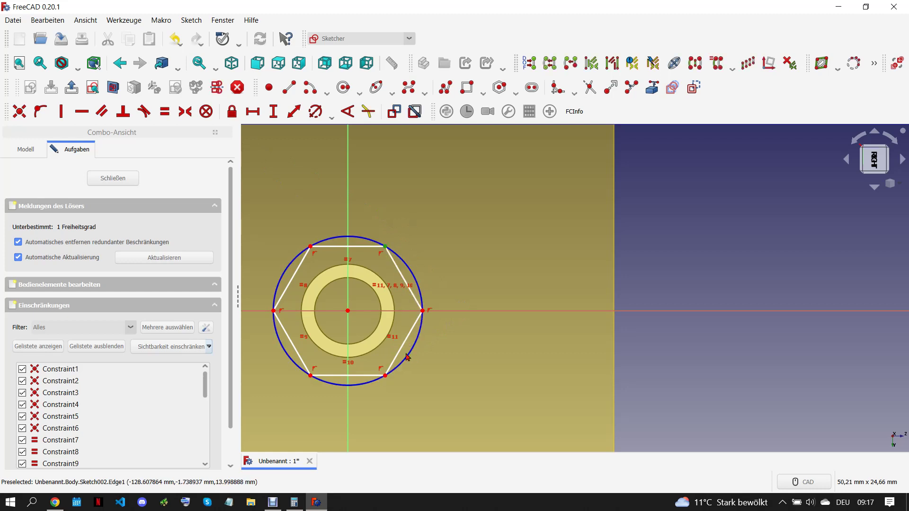
click(385, 376)
click(273, 114)
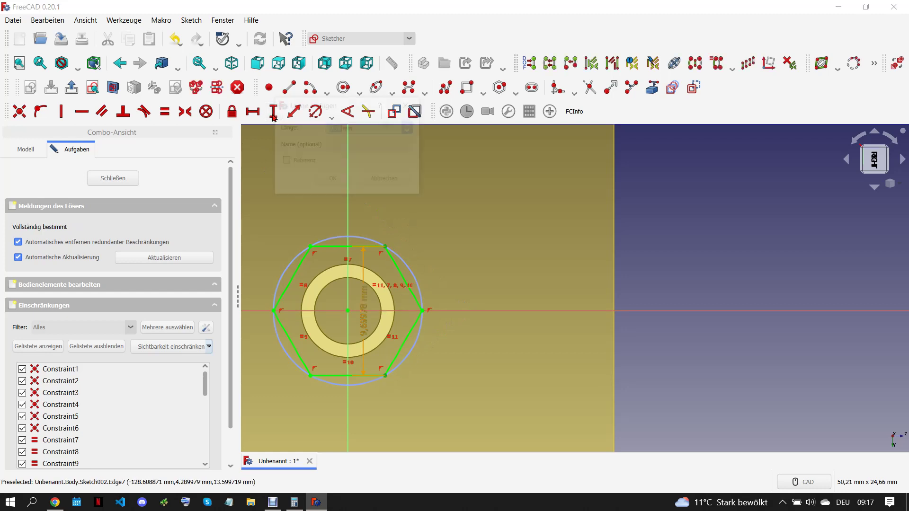
text(14)
click(333, 180)
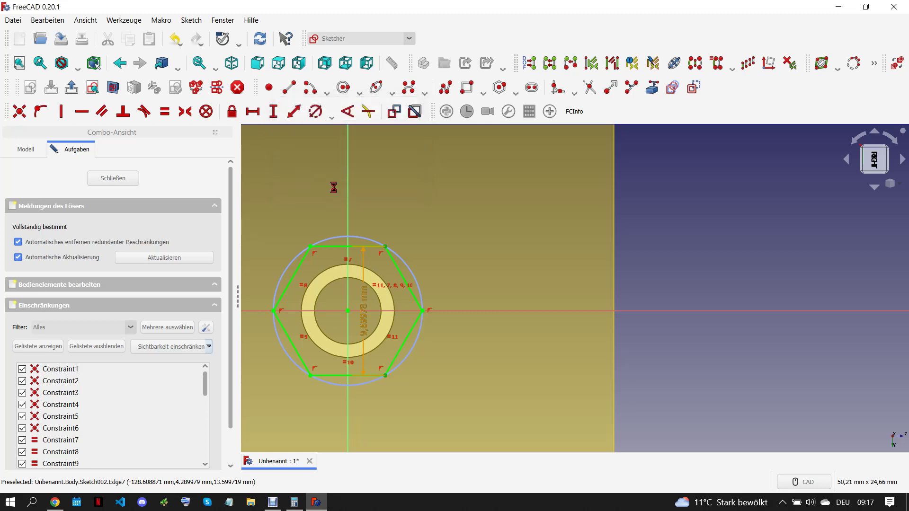
mouse_move(384, 320)
mouse_down()
mouse_move(465, 325)
mouse_move(501, 315)
mouse_up()
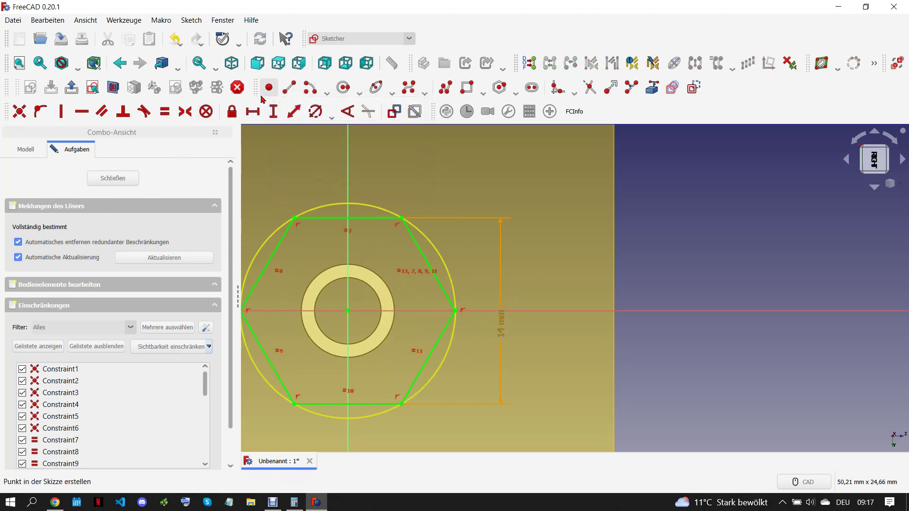
Add a 7 mm diameter circle centred on the origin
click(344, 87)
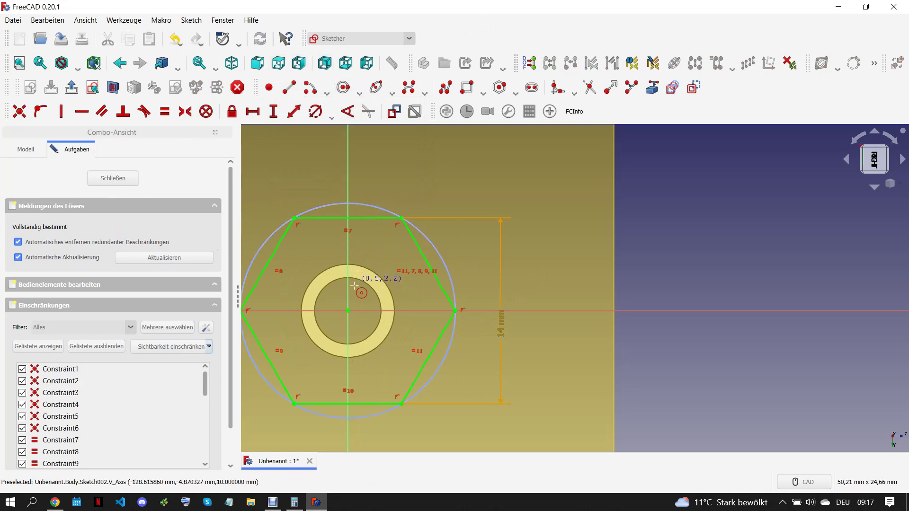
click(348, 311)
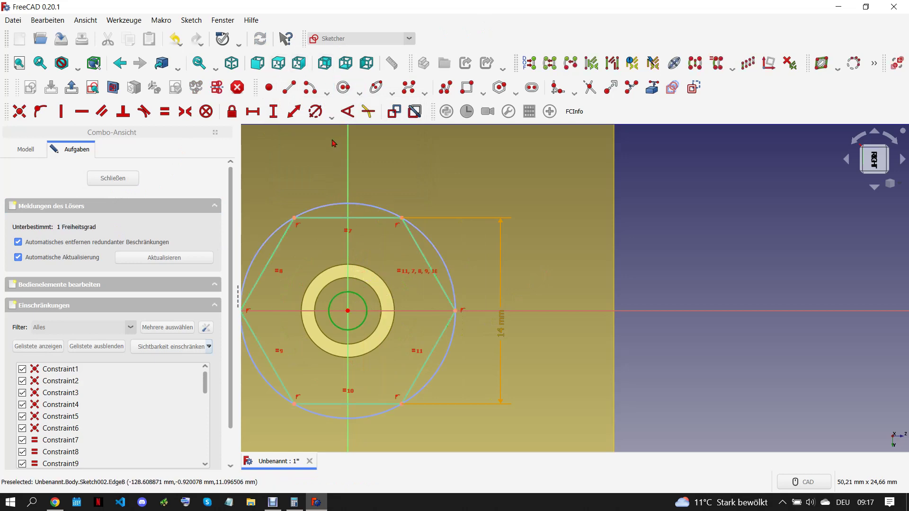
click(315, 112)
text(7)
key(Return)
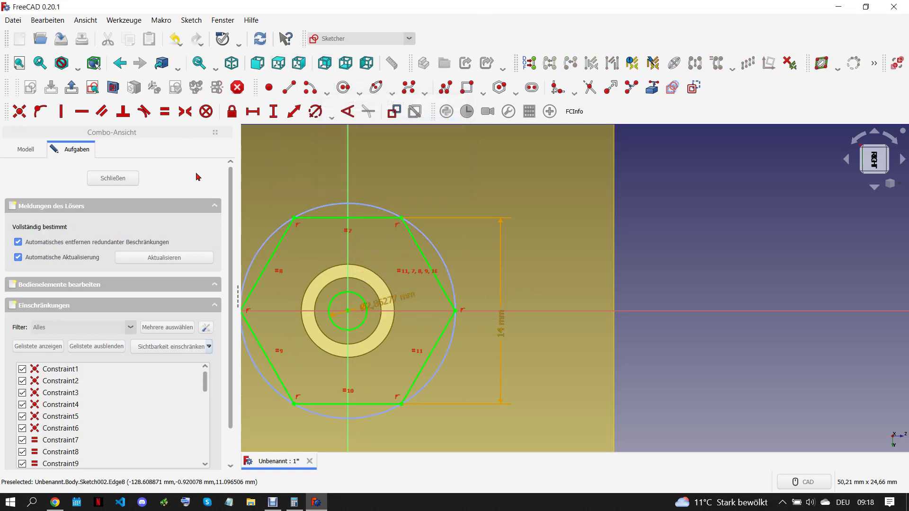
Offset Sketch002's attachment position by 5 mm in z
key(Escape)
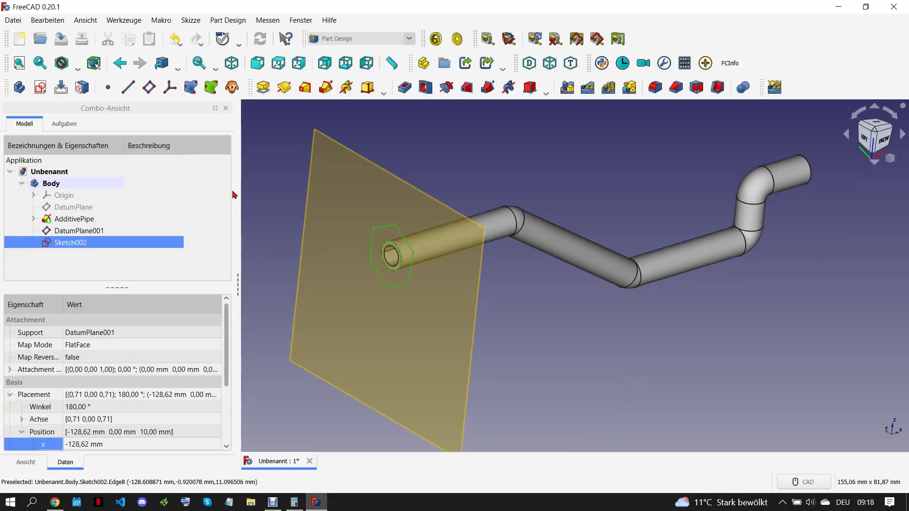
click(505, 299)
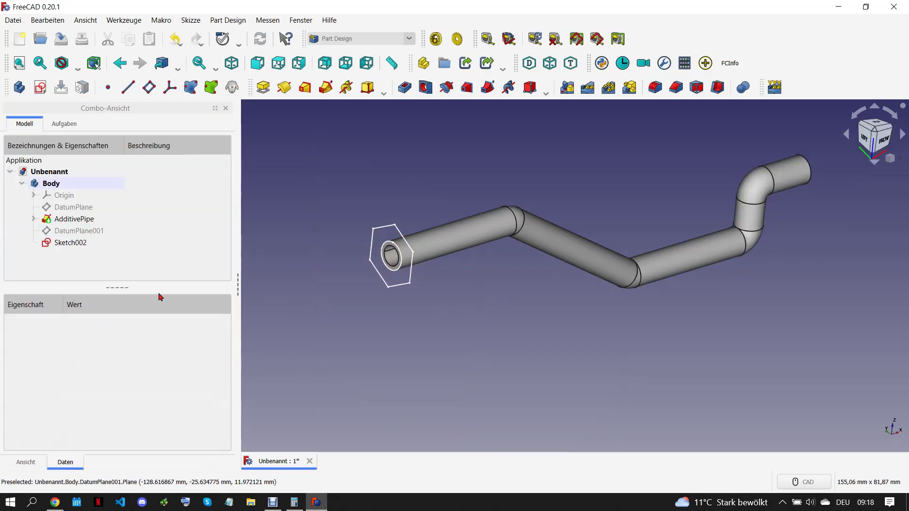
click(68, 243)
click(55, 503)
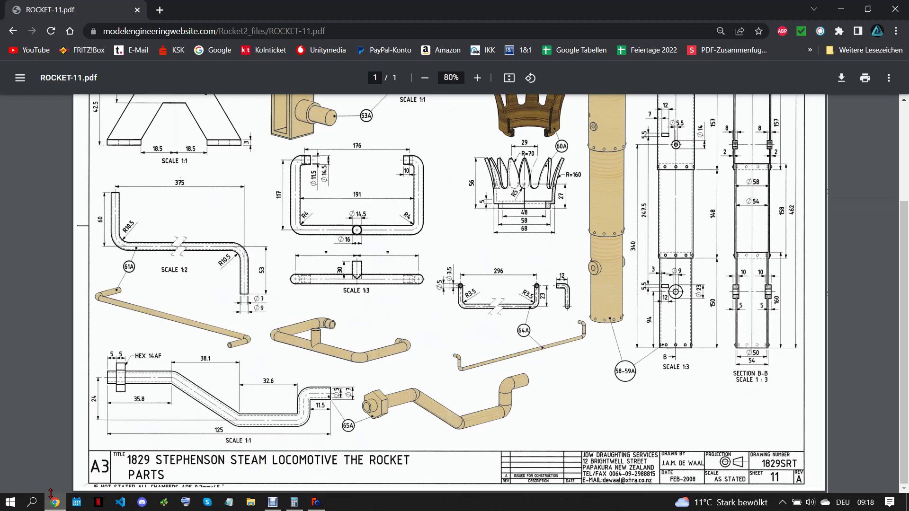
click(316, 503)
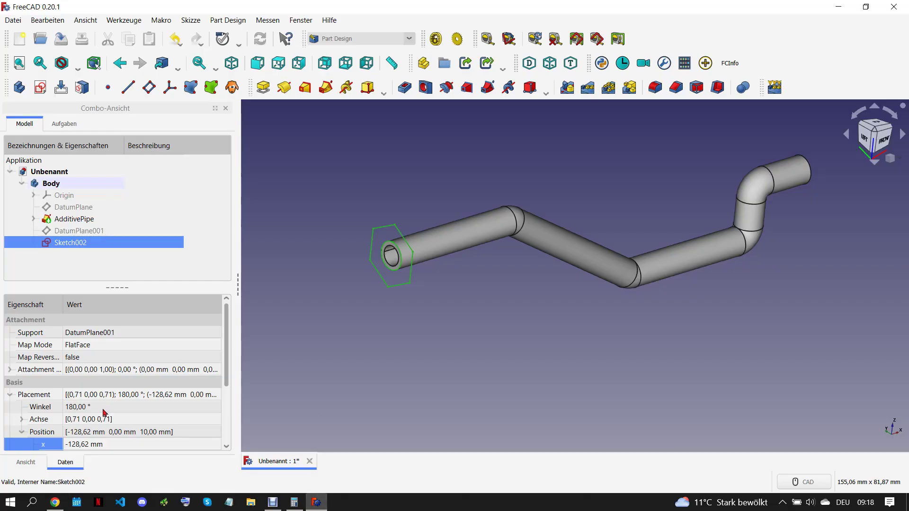
click(10, 395)
click(10, 370)
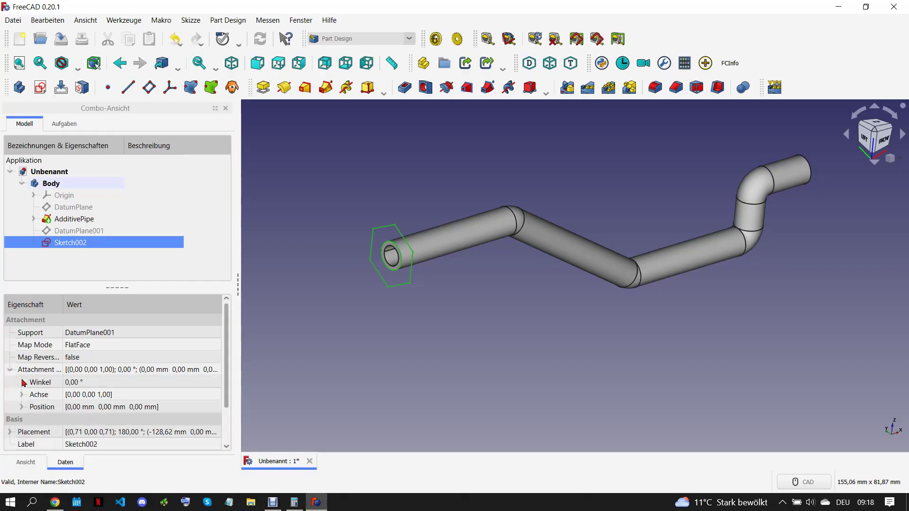
click(22, 407)
click(134, 443)
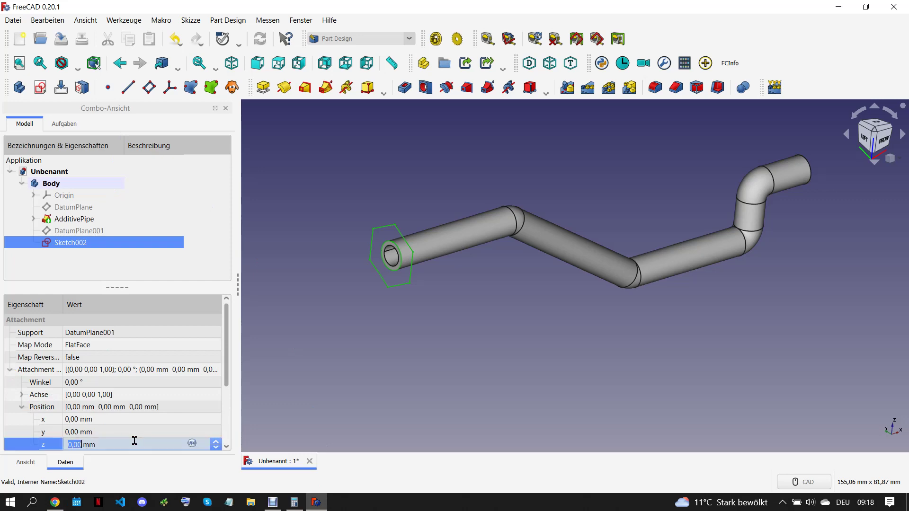
text(5)
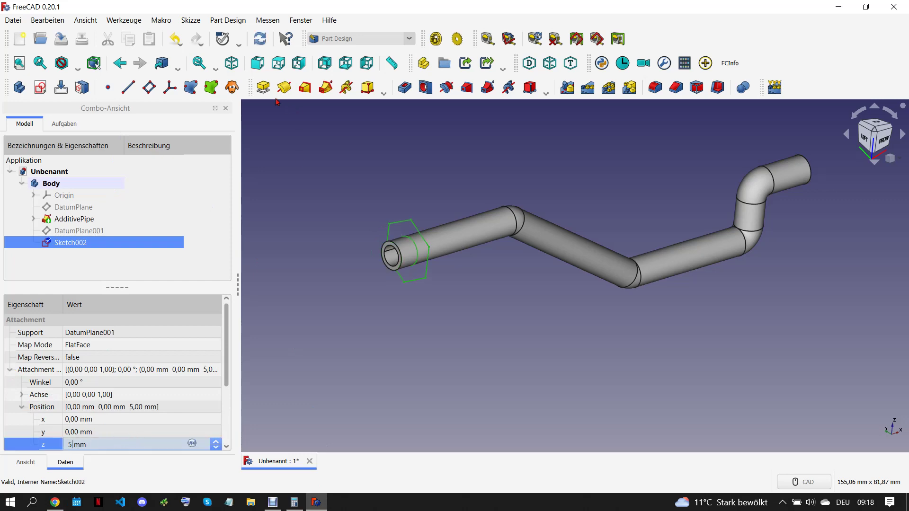
Pad the hexagon sketch 5 mm to form the collar
click(263, 88)
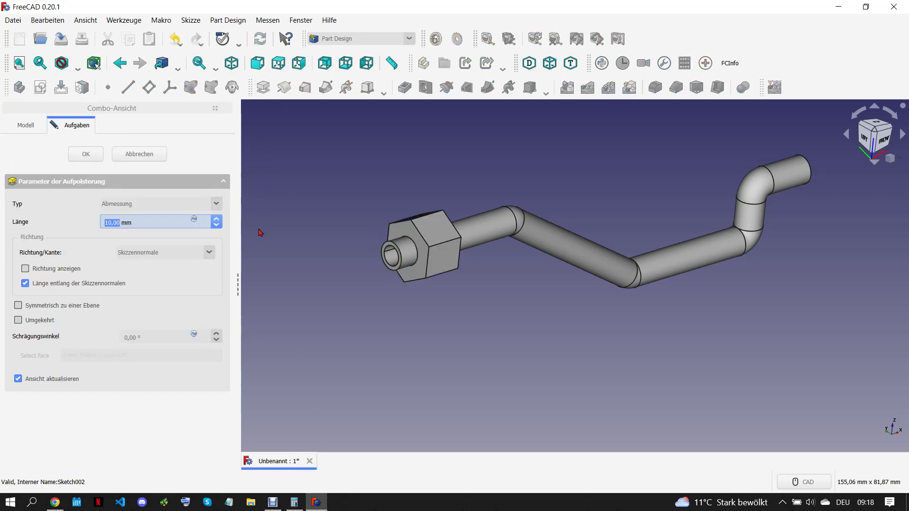
text(5)
middle_drag(471, 330, 437, 334)
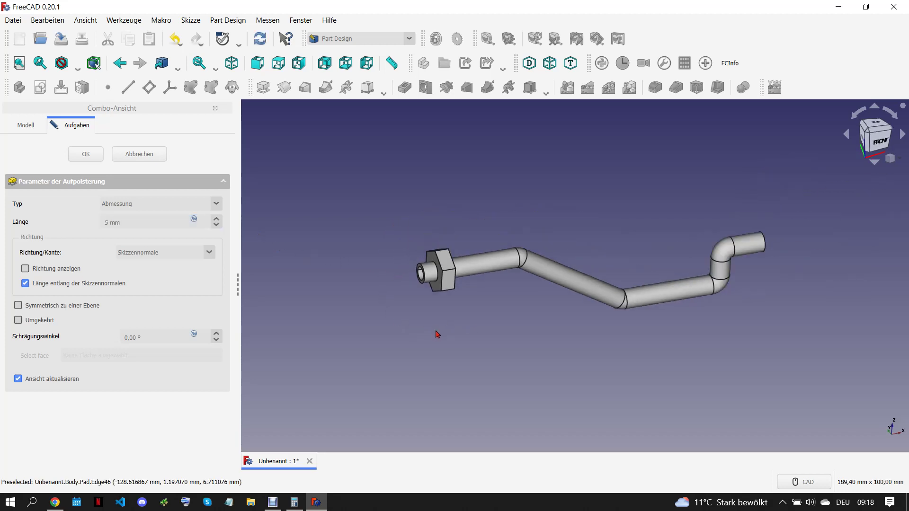
scroll(438, 334, down, 2)
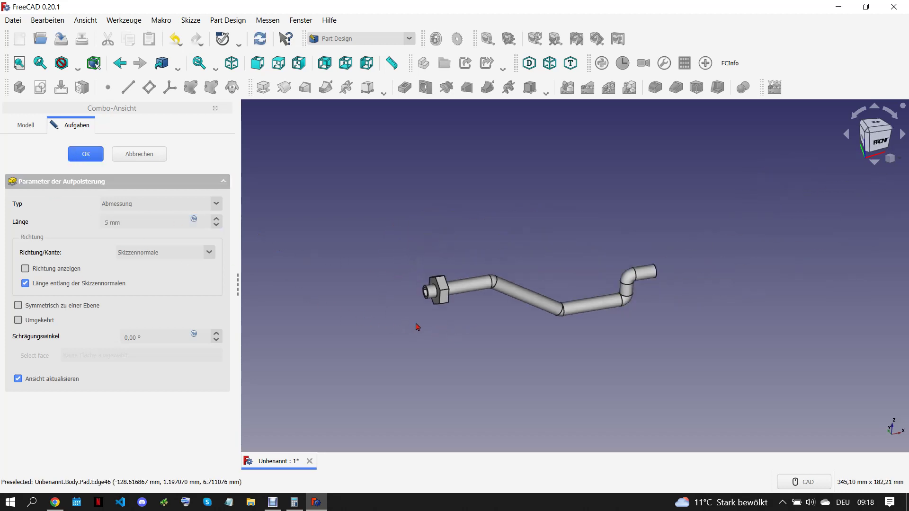
key(Return)
scroll(464, 334, up, 3)
click(13, 20)
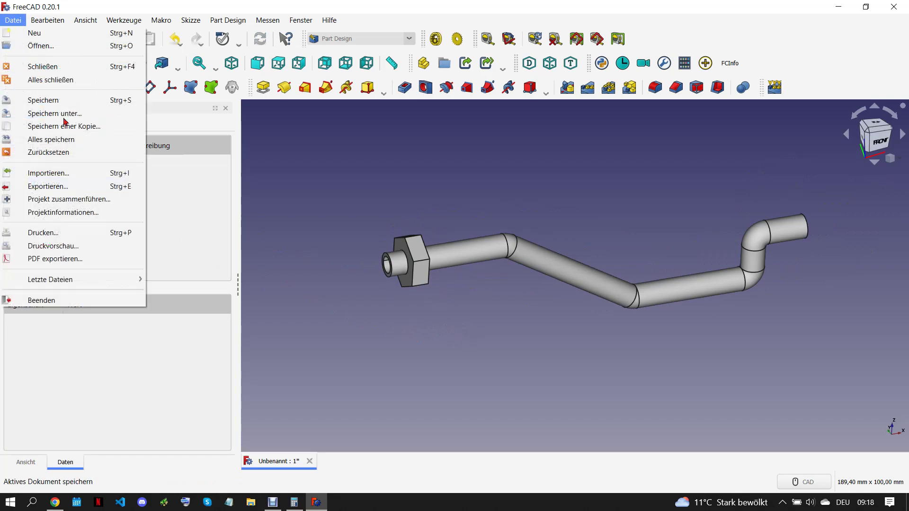
Save the model under the name 65.A
click(54, 114)
click(54, 496)
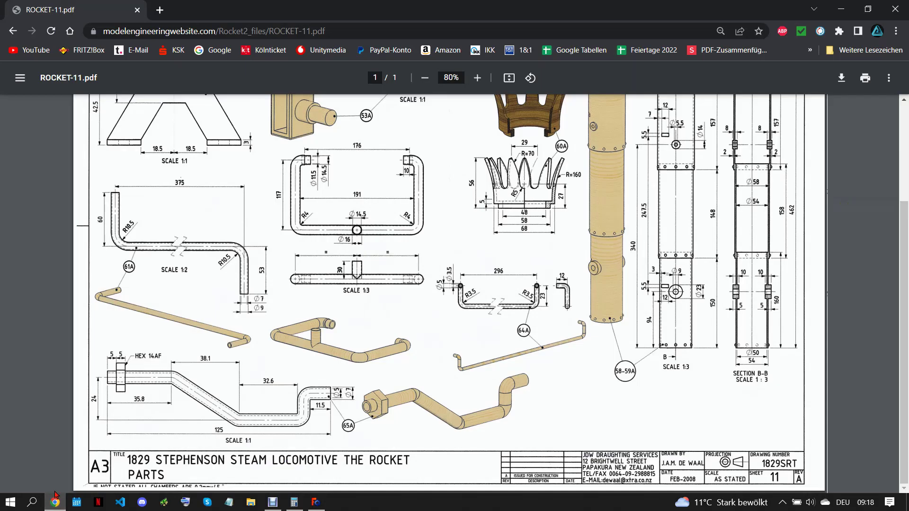
click(316, 502)
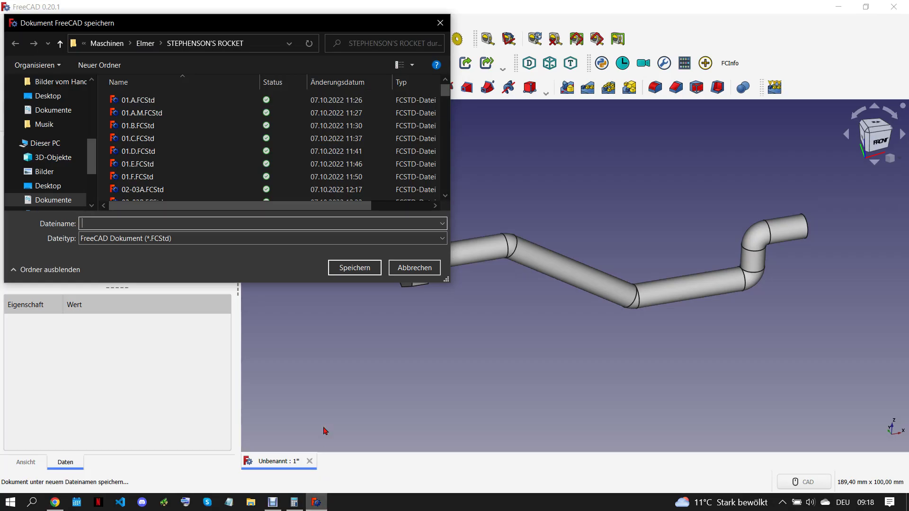
text(6)
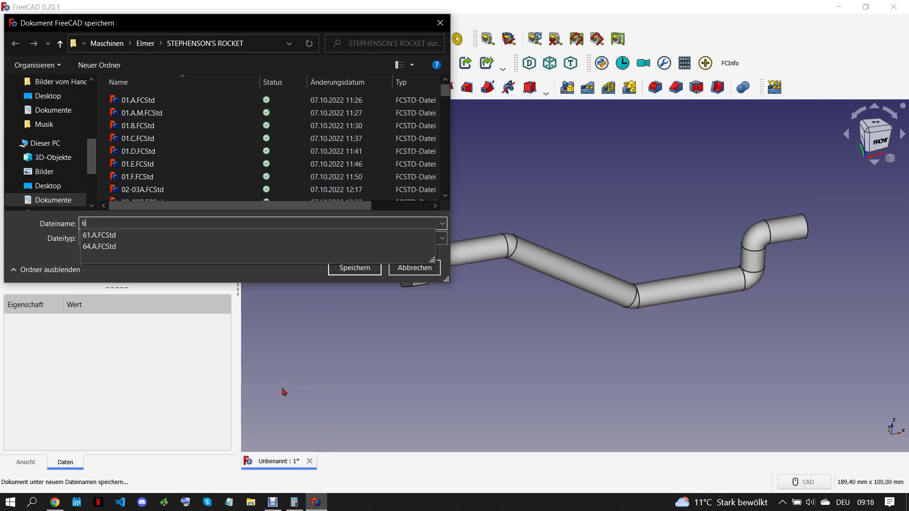
text(5.A)
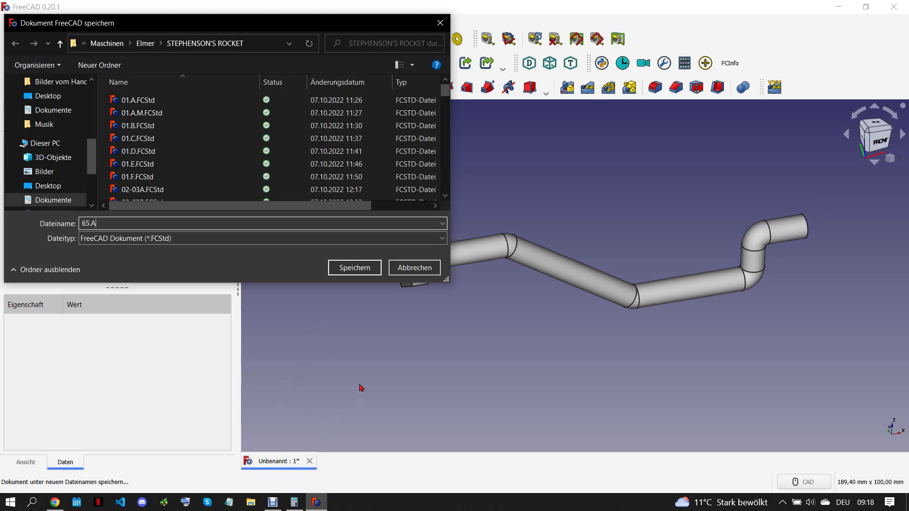
click(360, 268)
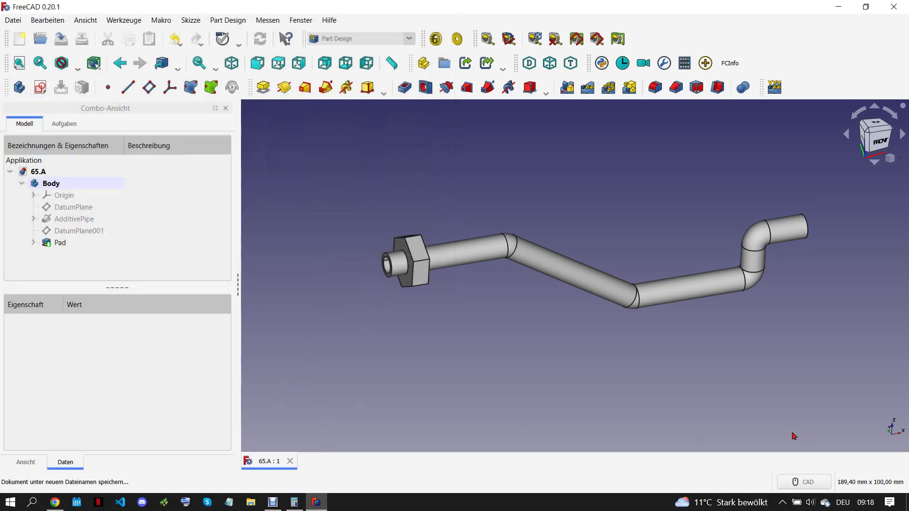
Close the 65.A document and scroll through the ROCKET-11.pdf drawing in Chrome
key(ctrl+w)
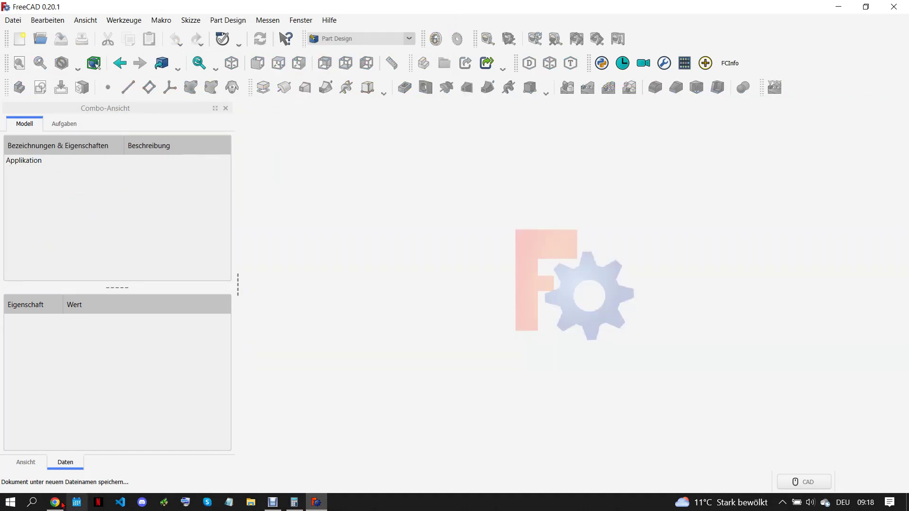
click(55, 502)
scroll(677, 414, up, 1)
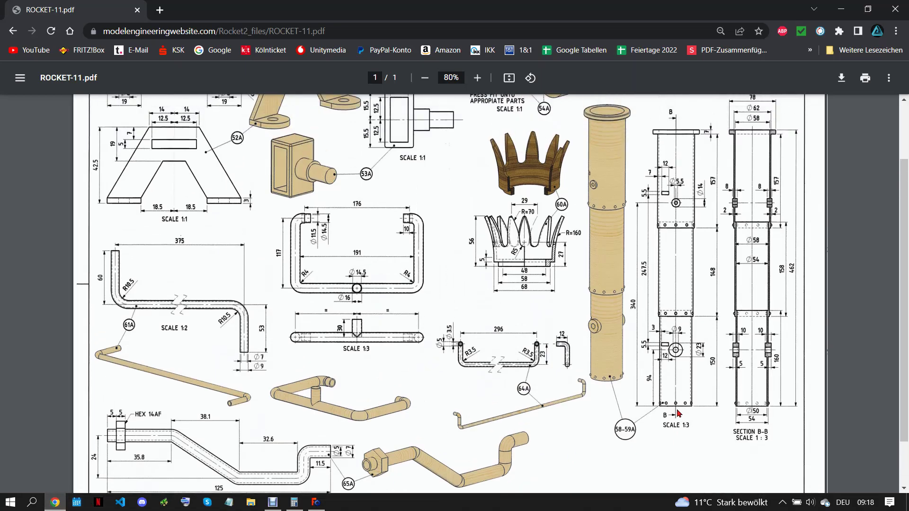
scroll(677, 414, up, 1)
scroll(678, 414, up, 1)
scroll(678, 414, down, 1)
scroll(678, 415, down, 2)
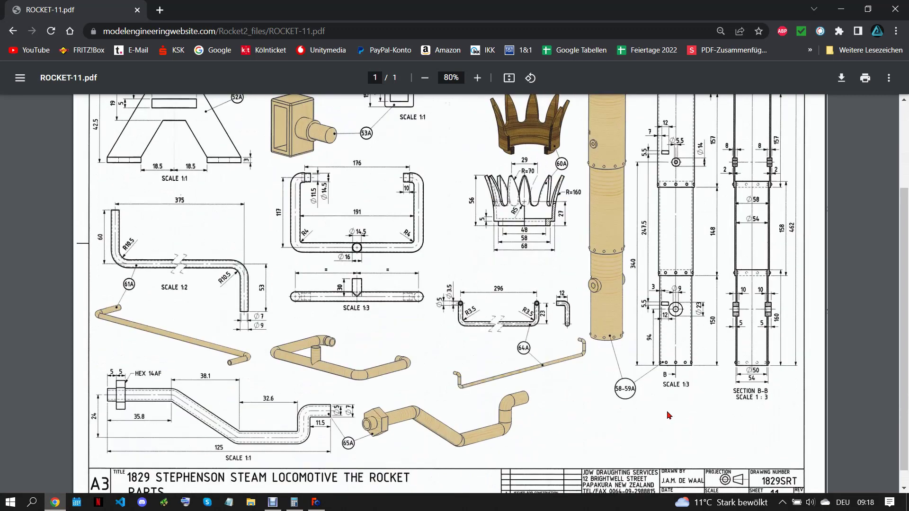
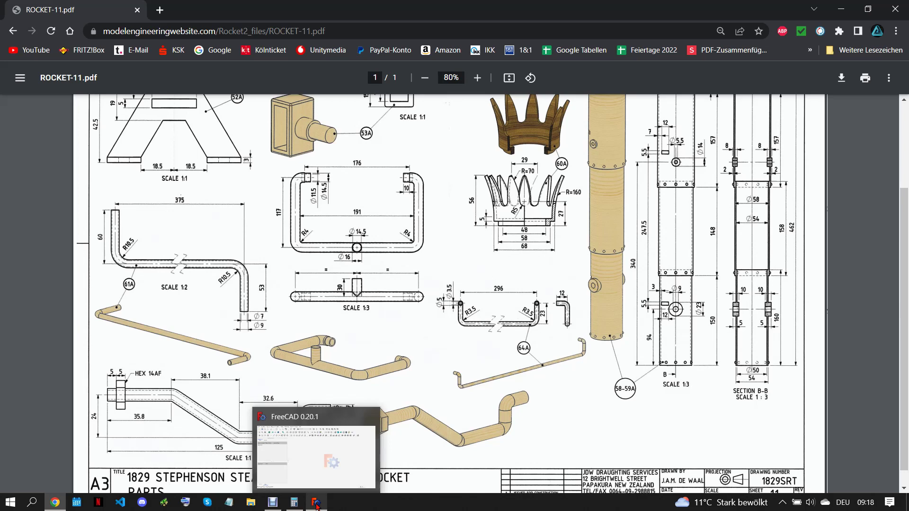
Scroll the ROCKET-11.pdf drawing to the body tube views, then bring FreeCAD forward
scroll(567, 297, up, 1)
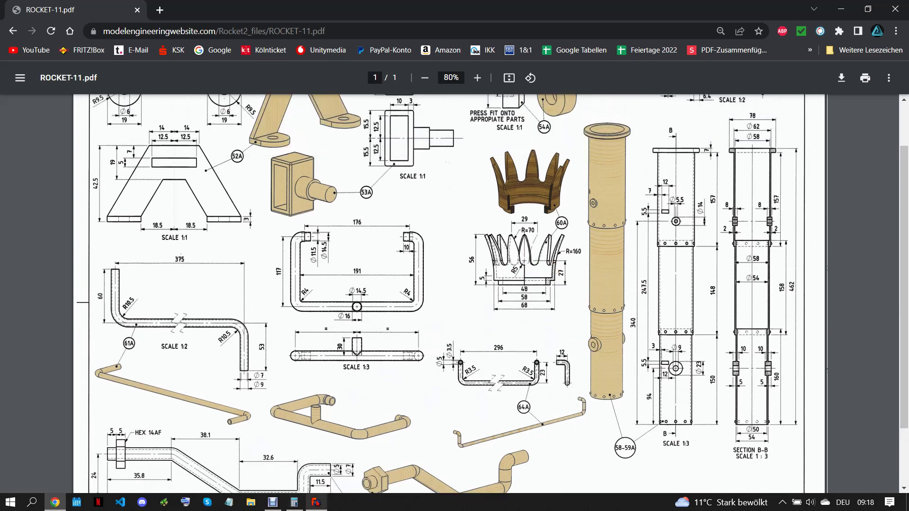
key(alt+Tab)
Create a new body with an empty sketch on the XZ plane, checking the drawing
click(19, 39)
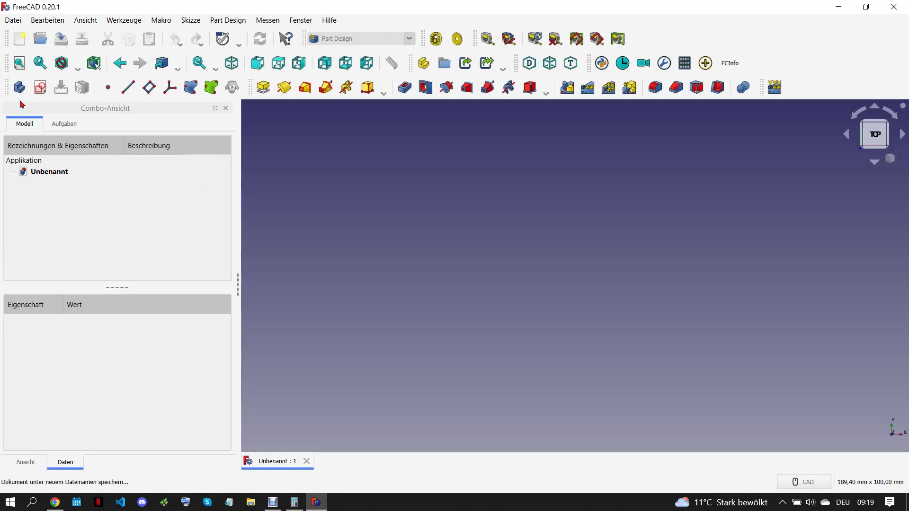
click(19, 87)
click(67, 218)
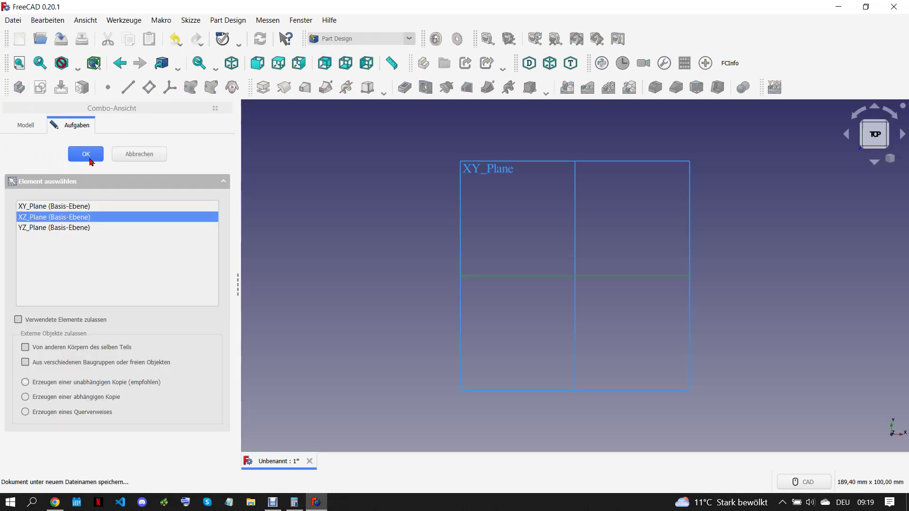
click(85, 152)
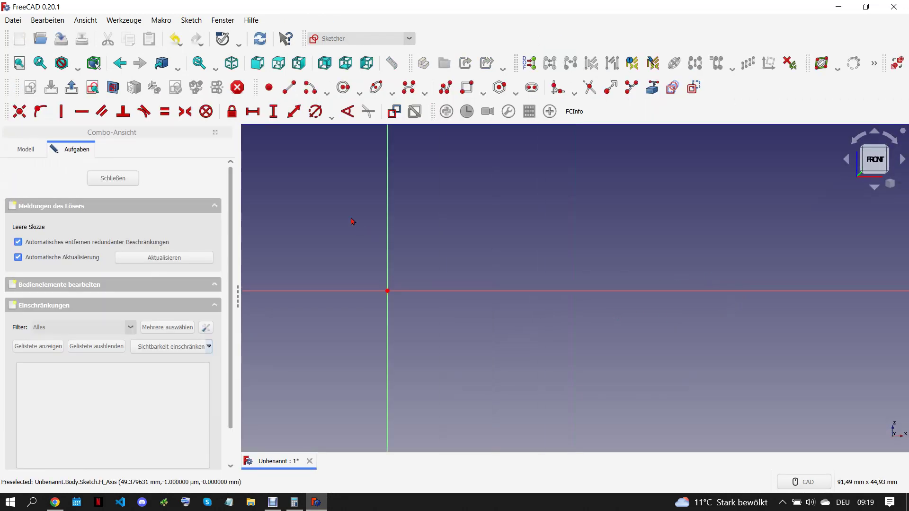
click(56, 502)
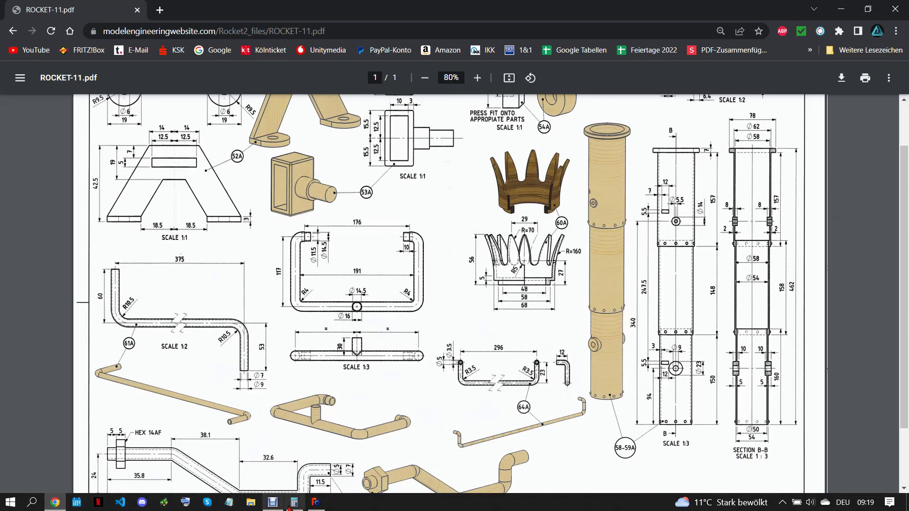
click(316, 503)
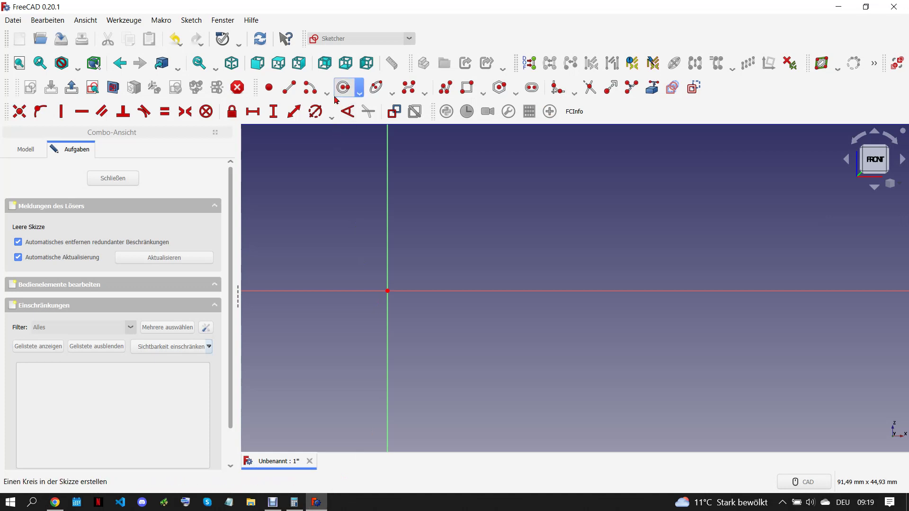
Draw a polyline from the horizontal axis stepping across, up, across and up
click(289, 87)
click(455, 285)
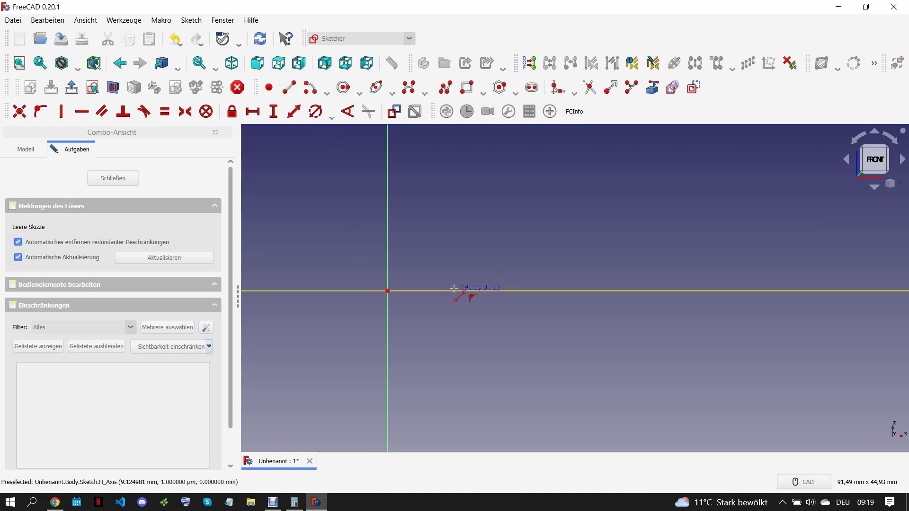
click(487, 284)
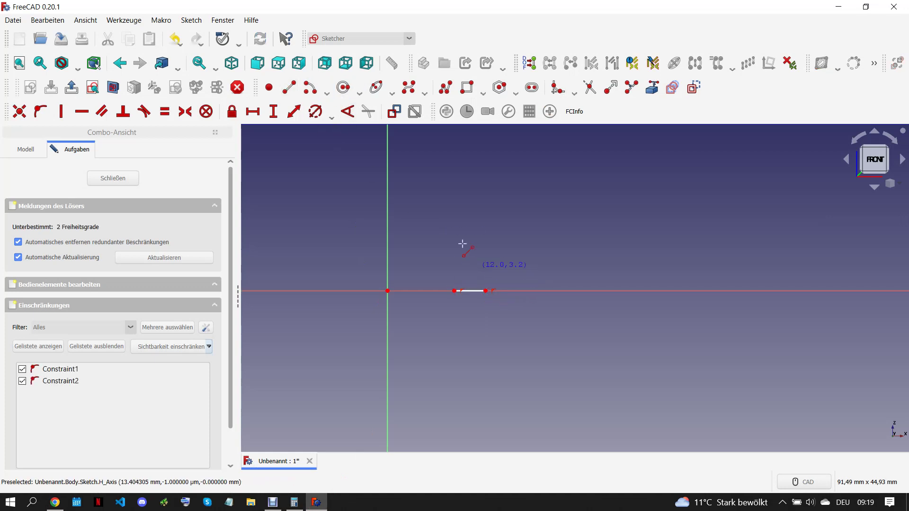
click(486, 291)
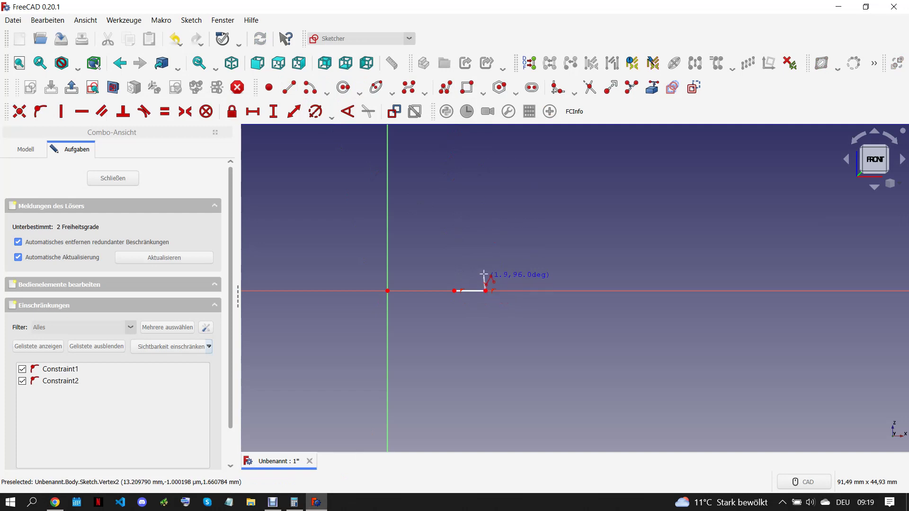
click(486, 272)
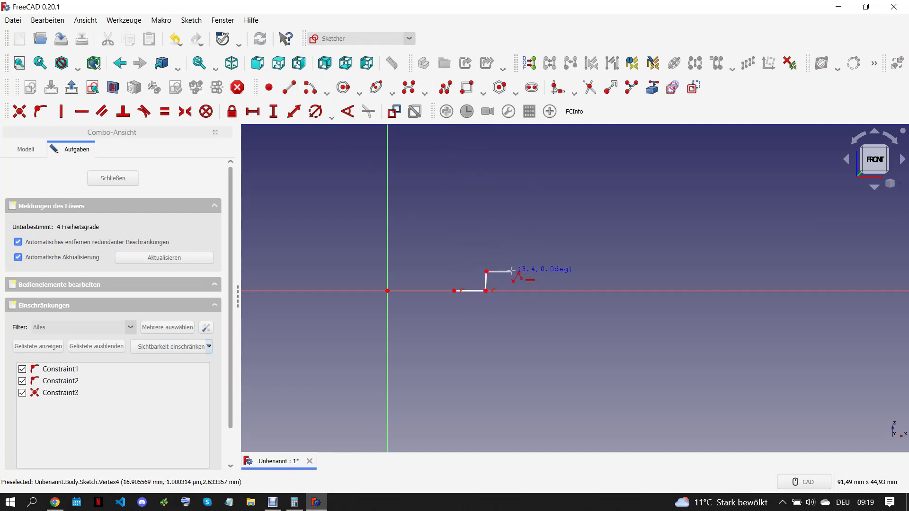
click(511, 271)
click(511, 240)
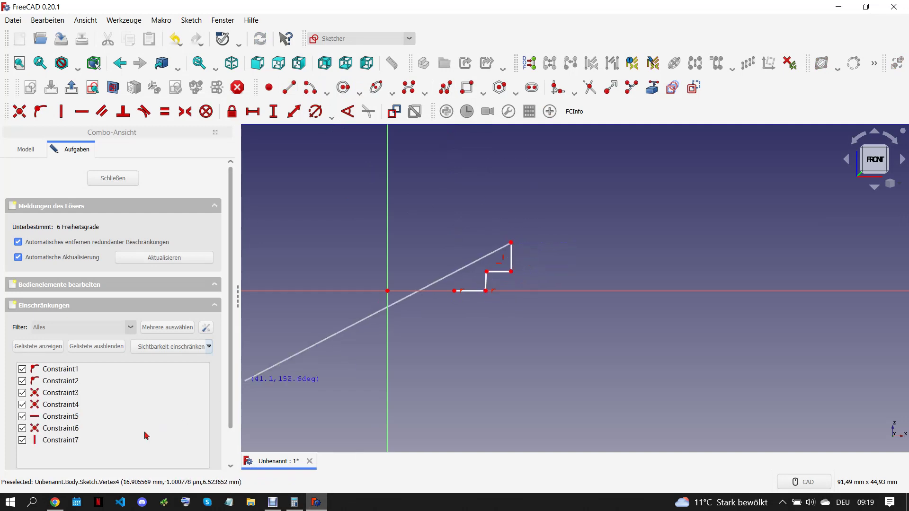
click(55, 503)
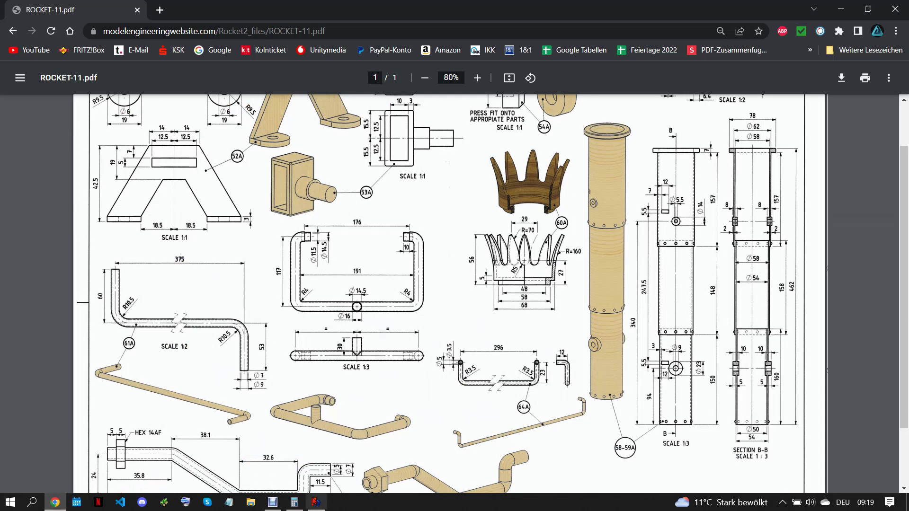
mouse_move(316, 502)
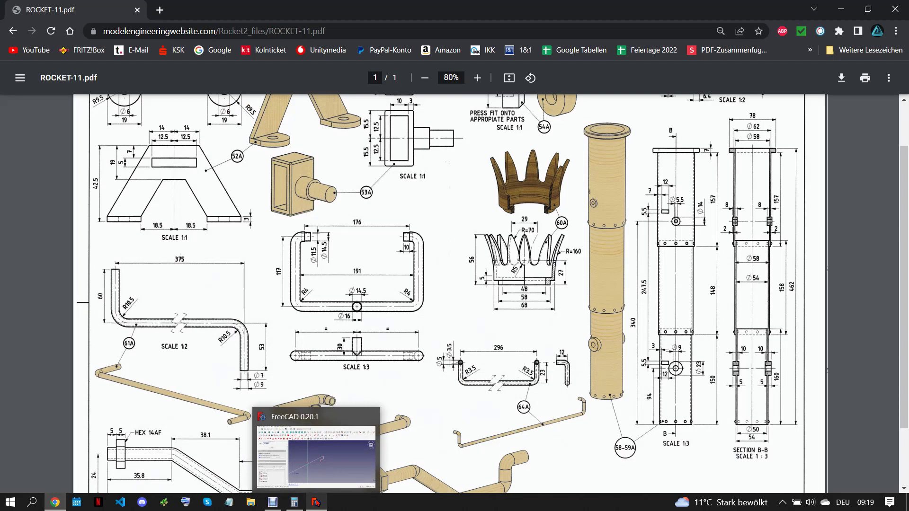
click(317, 503)
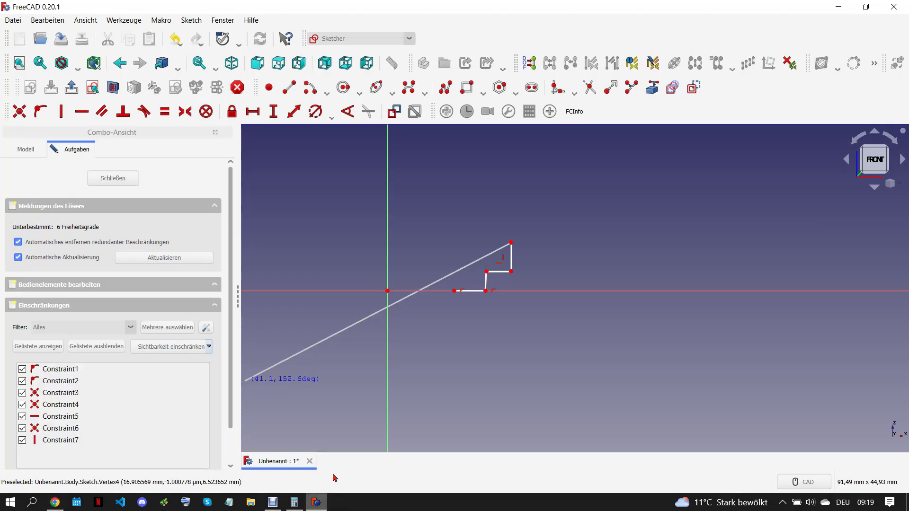
Make the short edge vertical and add an arc tangent to the profile's last line
key(Escape)
key(Escape)
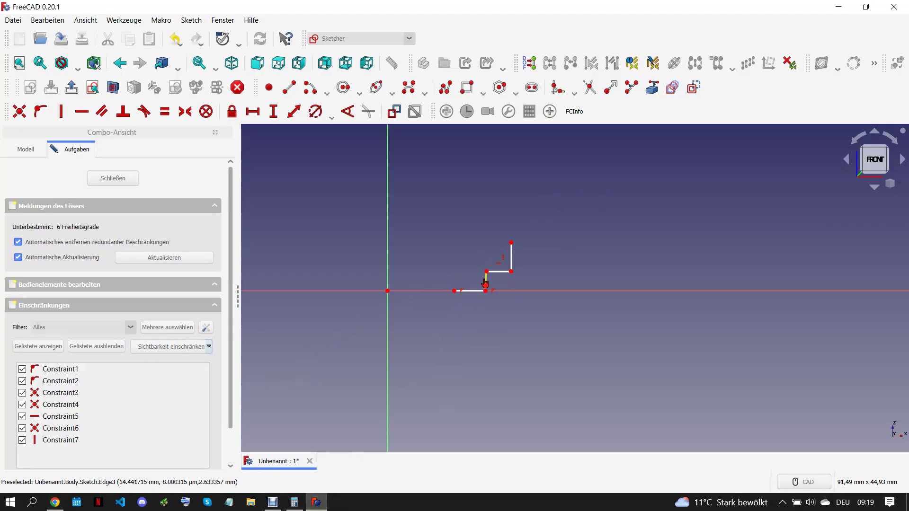
click(485, 283)
key(v)
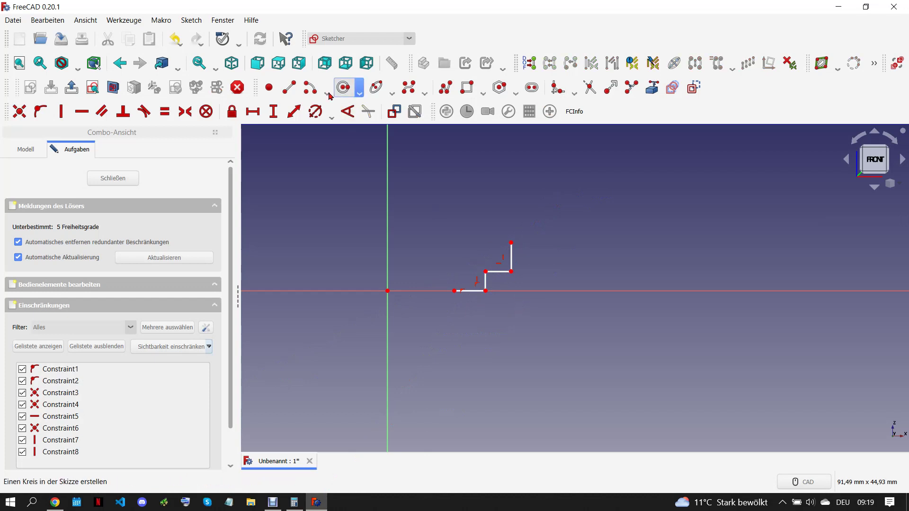
click(344, 87)
click(648, 260)
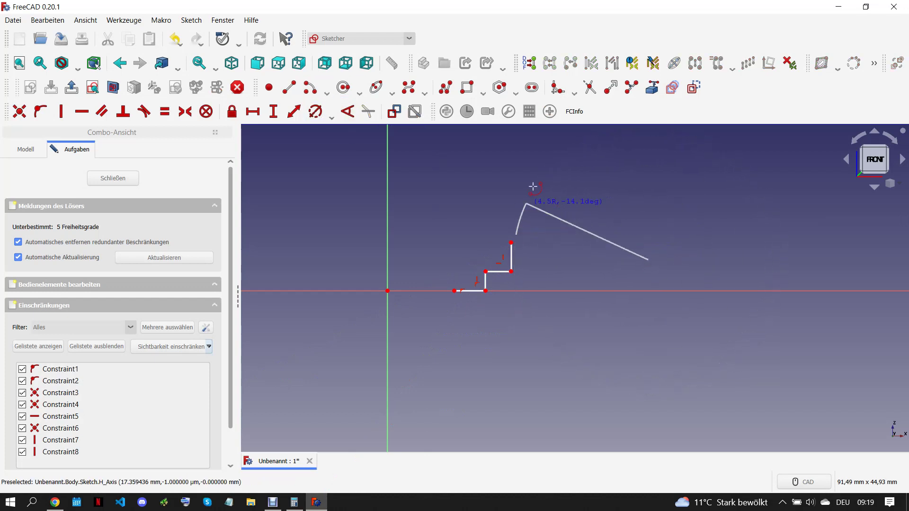
click(558, 161)
drag(494, 235, 571, 259)
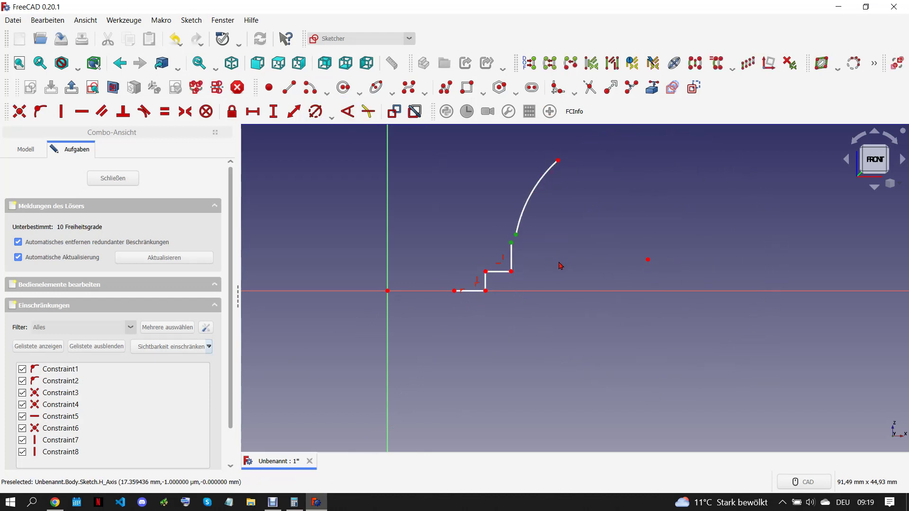
key(t)
Constrain the vertical edge below the arc to 5 mm and pull it into a step
click(515, 266)
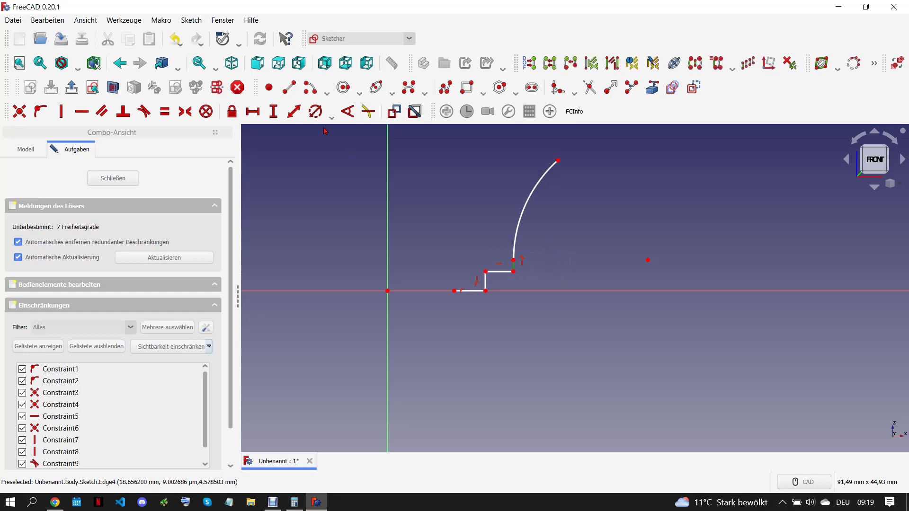
click(294, 111)
text(5)
click(358, 180)
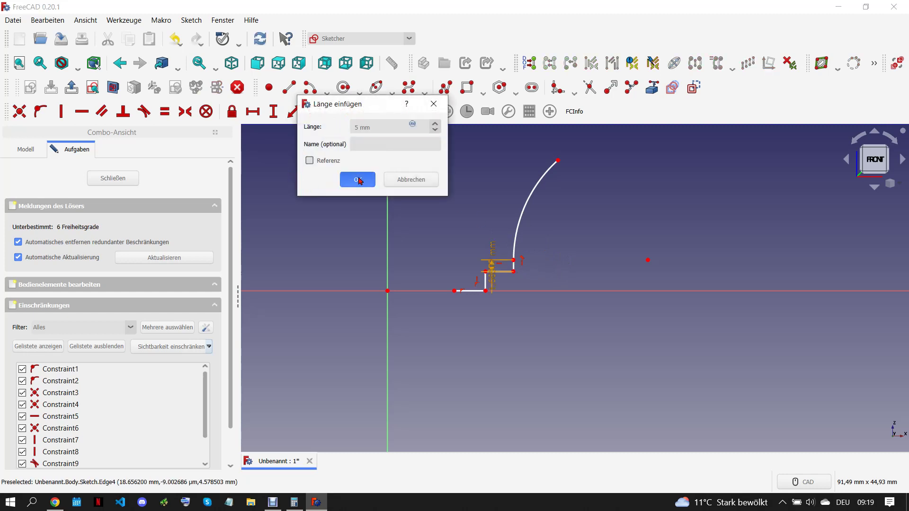
mouse_move(513, 296)
mouse_down()
mouse_move(505, 263)
mouse_move(549, 361)
mouse_up()
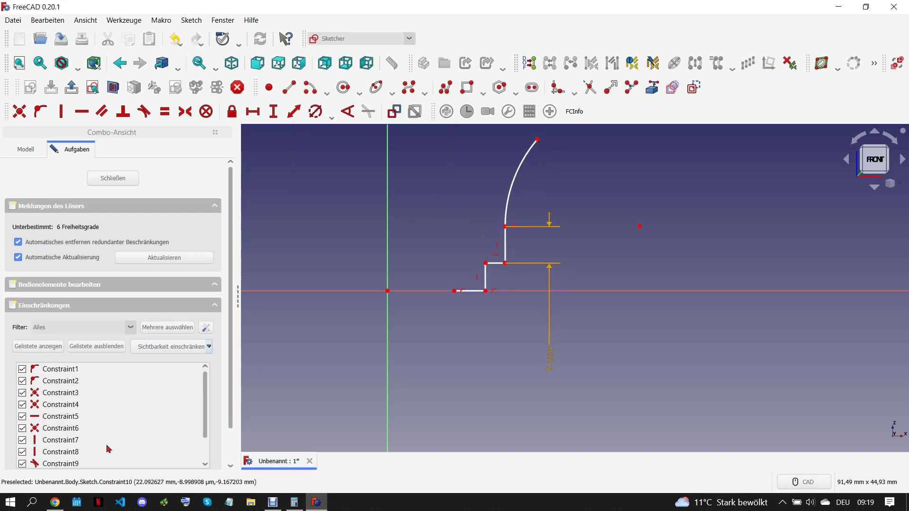
click(53, 505)
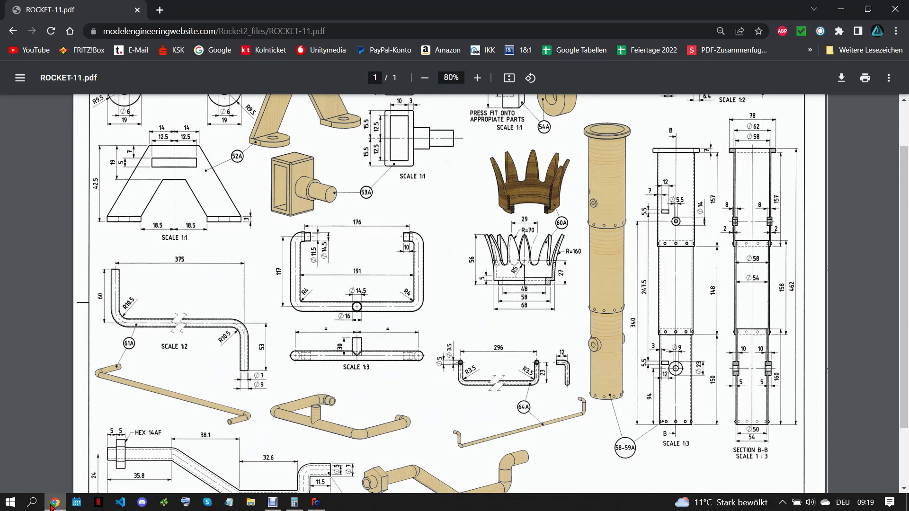
Select the upper and lower vertical step edges to make them equal in length
click(317, 502)
click(505, 259)
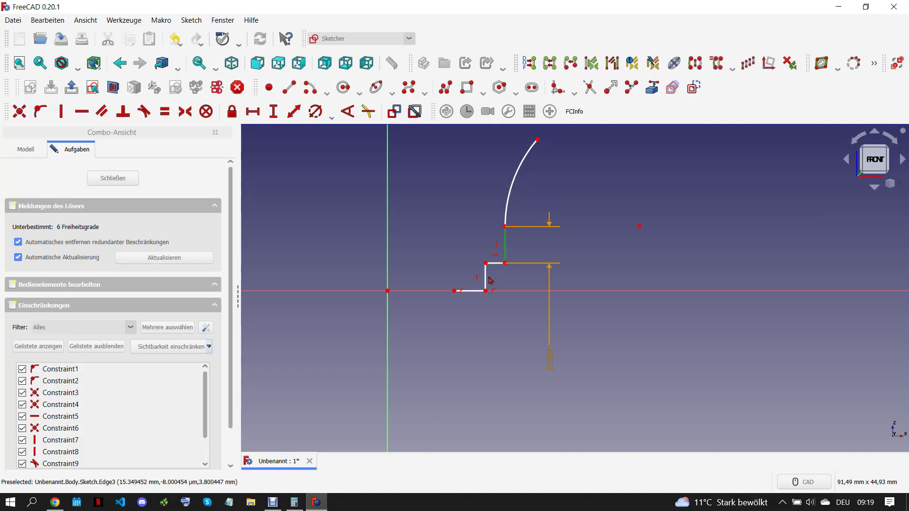
click(484, 280)
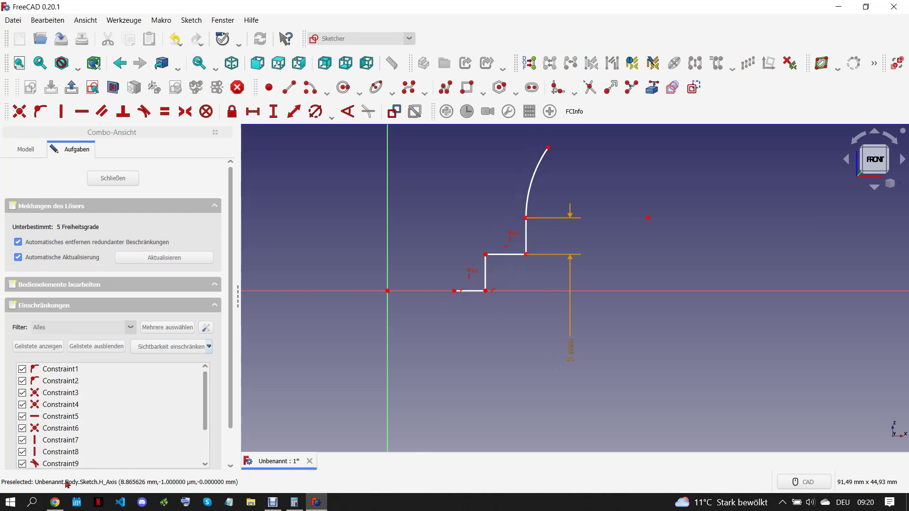
click(55, 503)
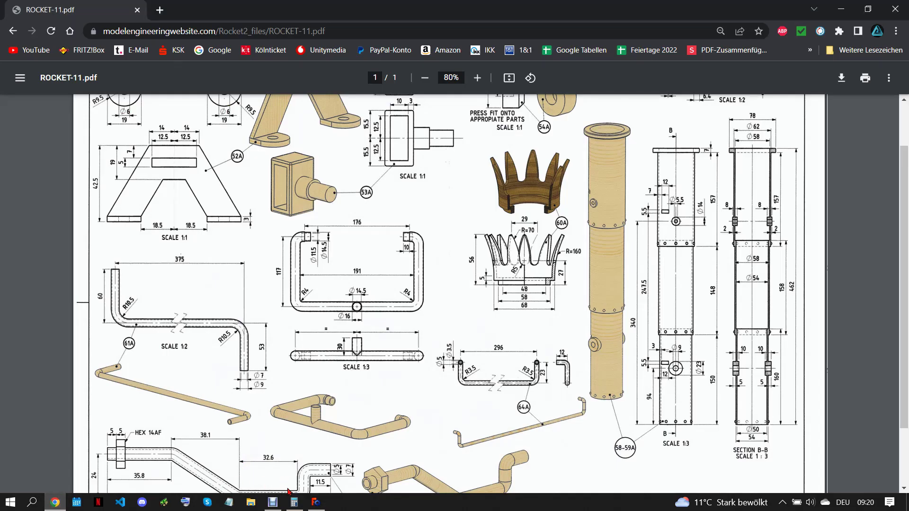
click(316, 503)
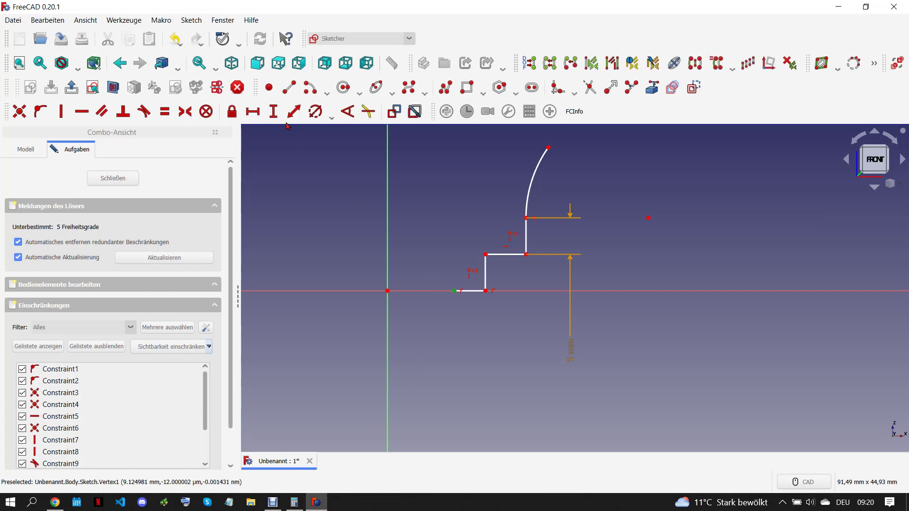
Fix the start point 24 mm from the axis and shift the step and arc right
click(253, 111)
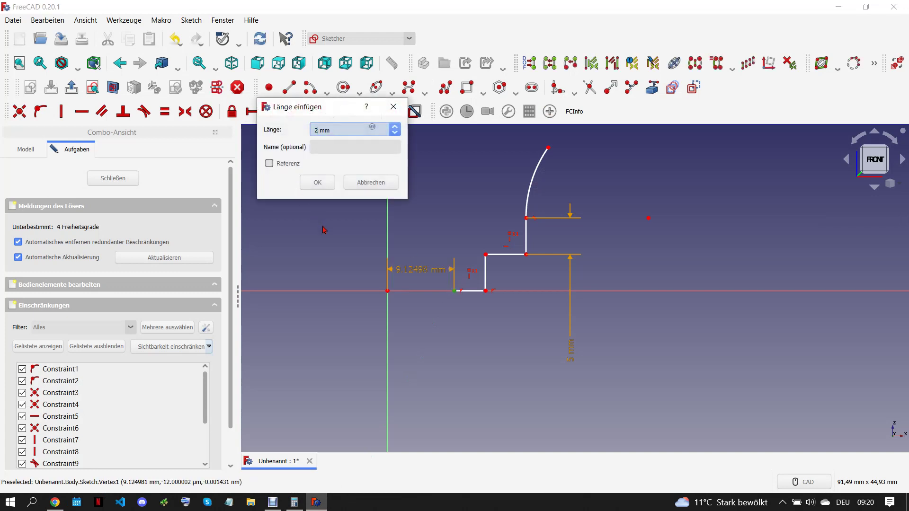
click(317, 183)
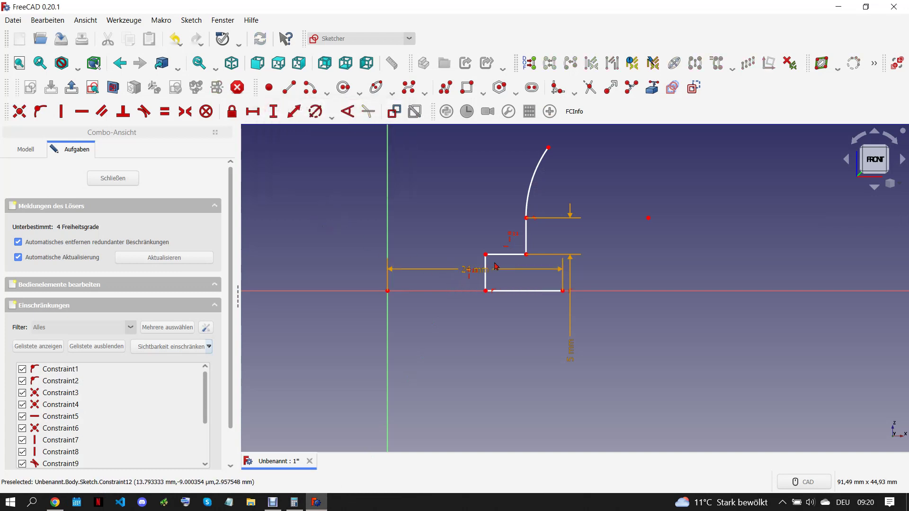
drag(488, 263, 619, 273)
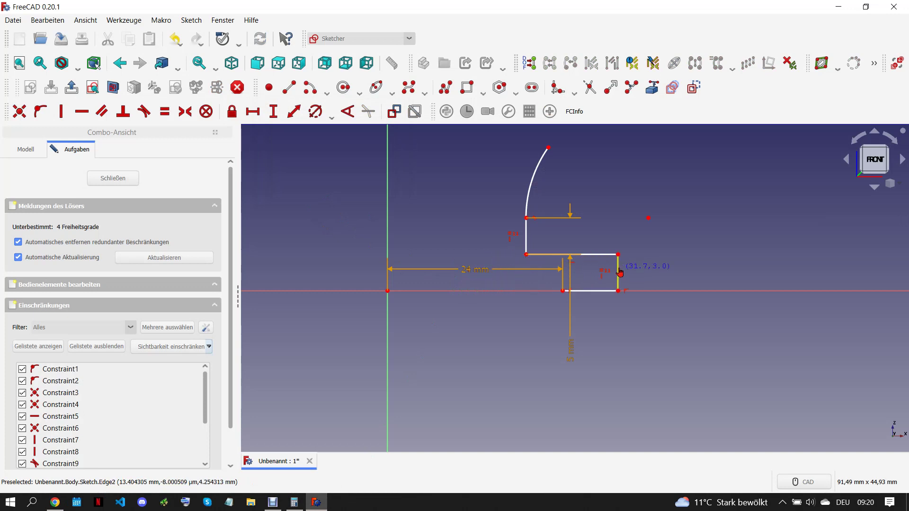
drag(529, 236, 631, 204)
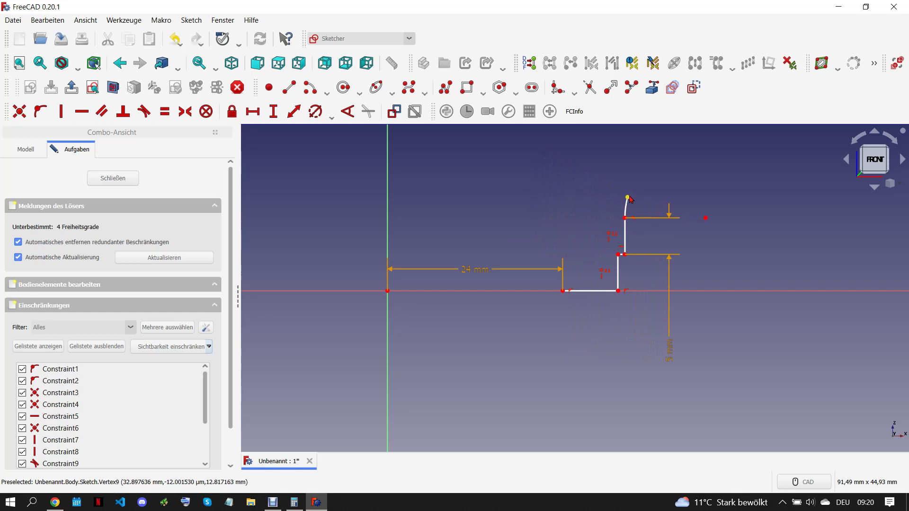
mouse_move(628, 199)
mouse_down()
mouse_move(686, 131)
mouse_move(651, 138)
mouse_up()
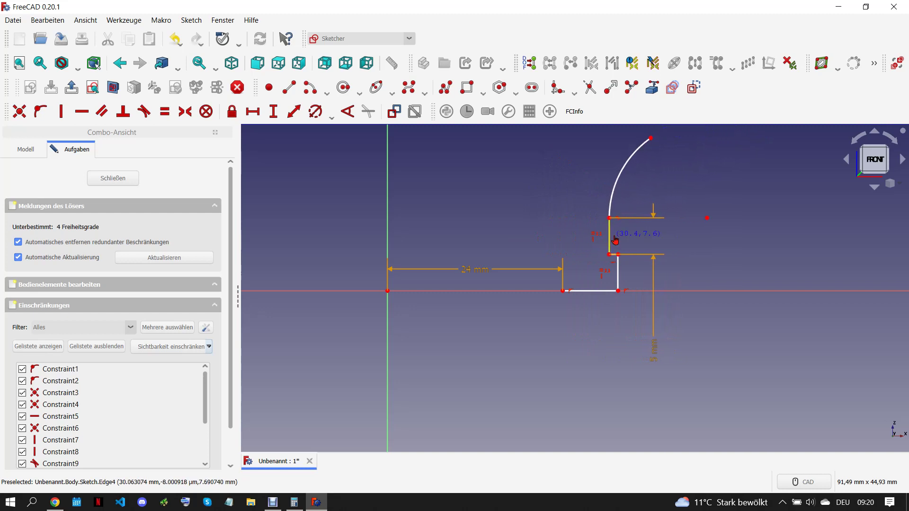
drag(616, 240, 657, 274)
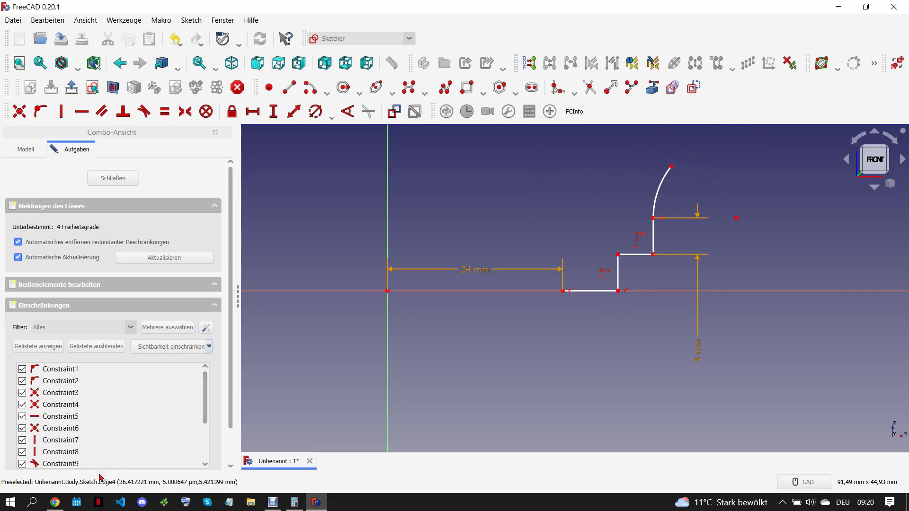
Place the step's inner corner 58/2 mm from the axis and stack the dimension labels
click(56, 505)
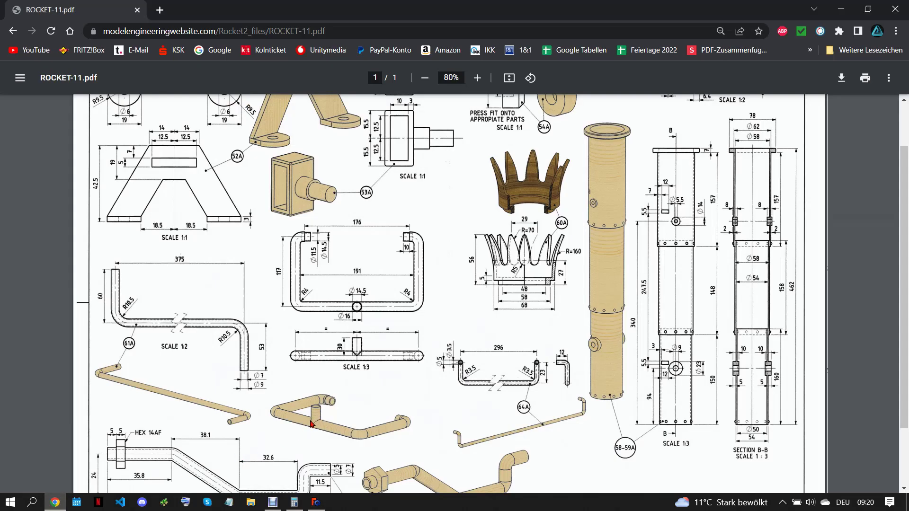
key(alt+Tab)
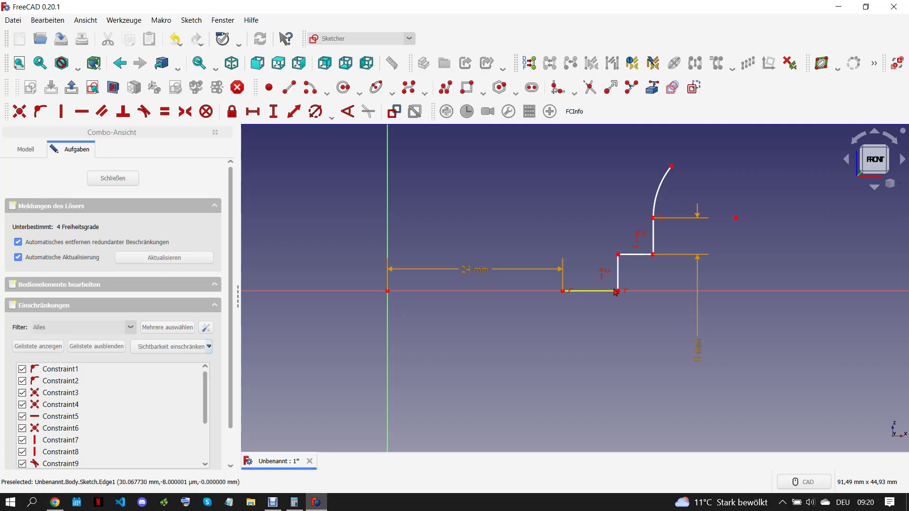
click(618, 279)
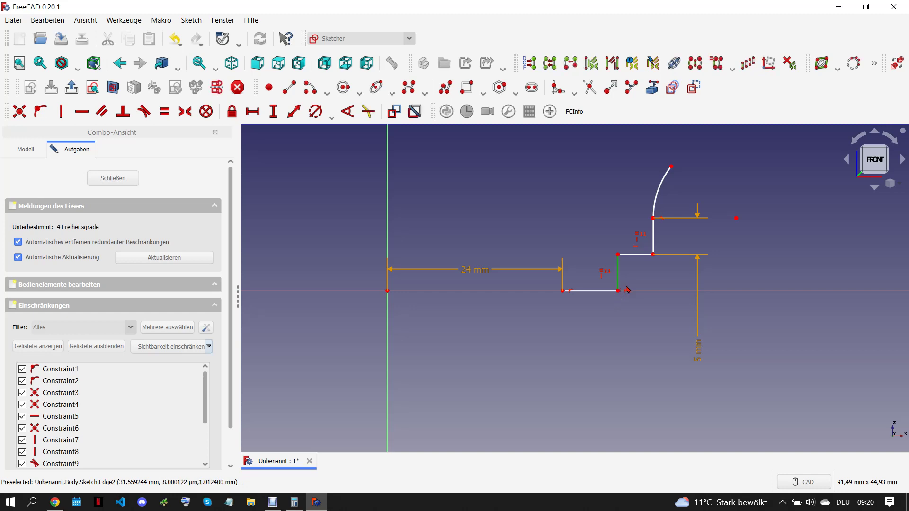
click(619, 291)
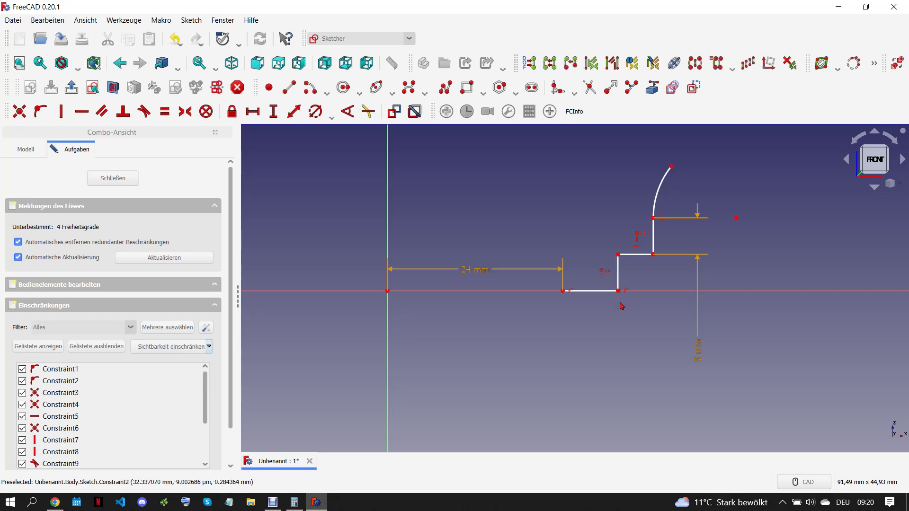
click(251, 112)
text(58/2 mm)
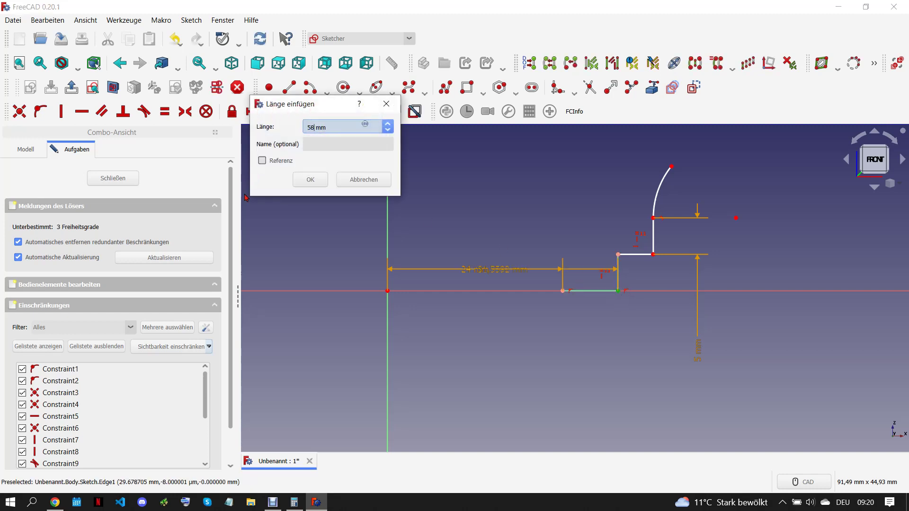
click(309, 180)
mouse_move(477, 270)
mouse_down()
mouse_move(473, 343)
mouse_move(479, 327)
mouse_up()
drag(484, 273, 485, 369)
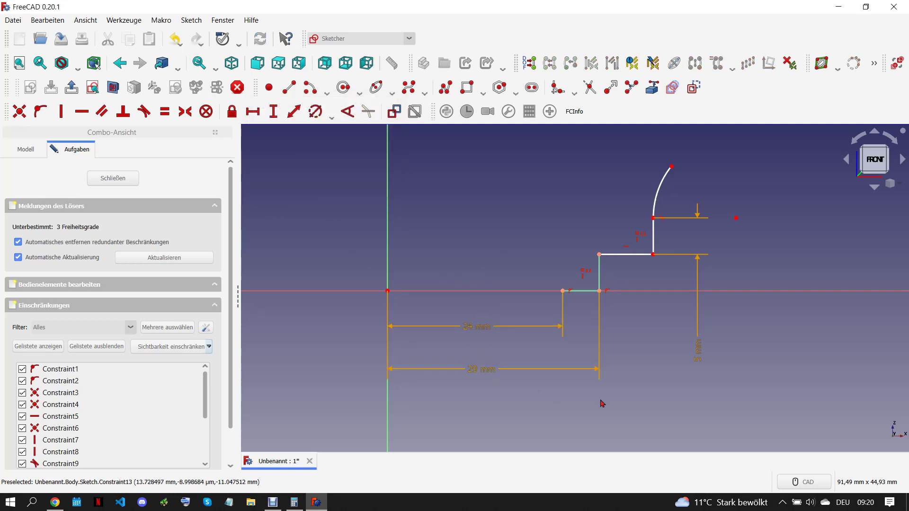
Make the step's horizontal edge equal to its vertical edge
click(54, 500)
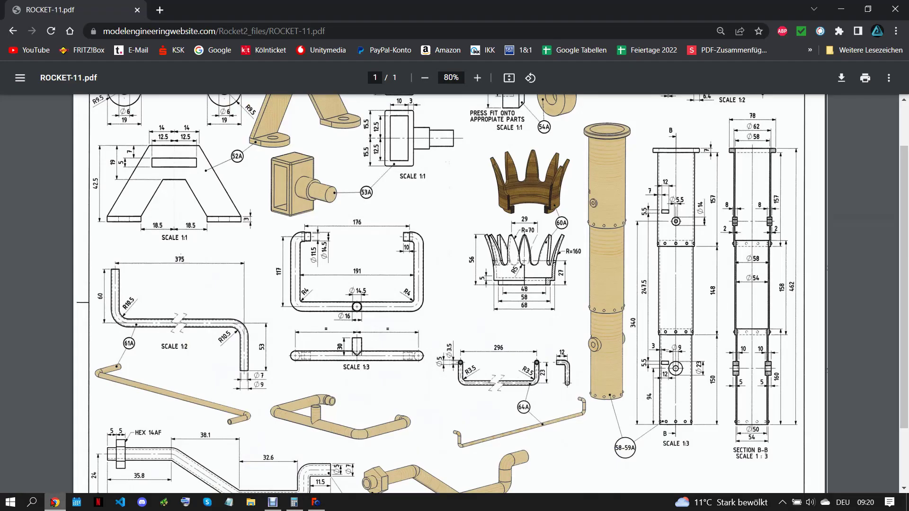
click(323, 505)
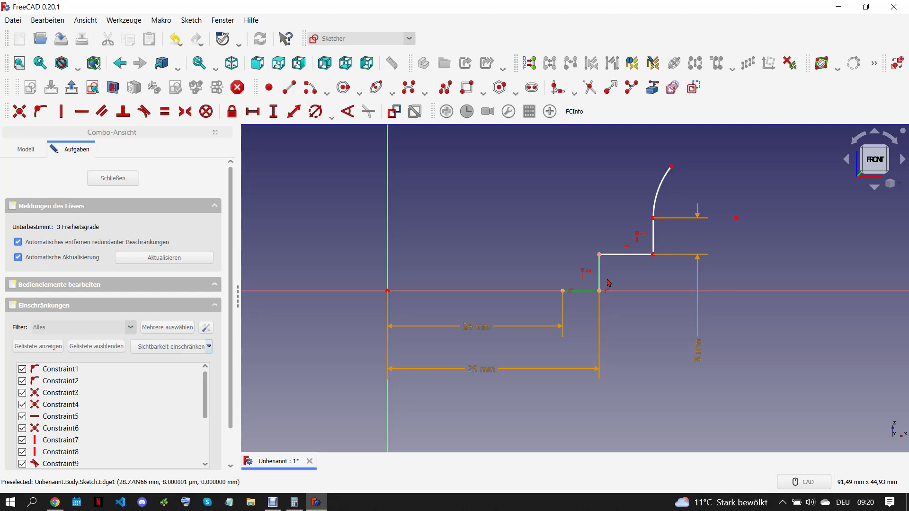
key(e)
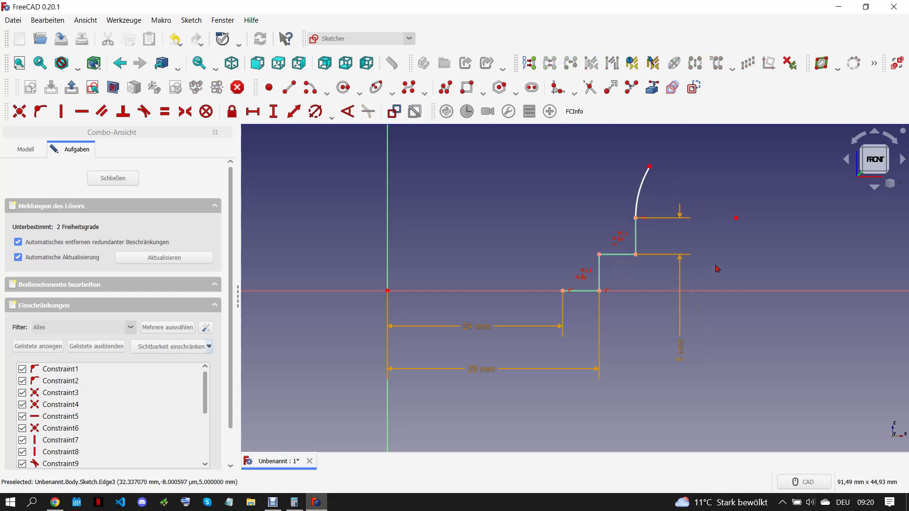
click(56, 503)
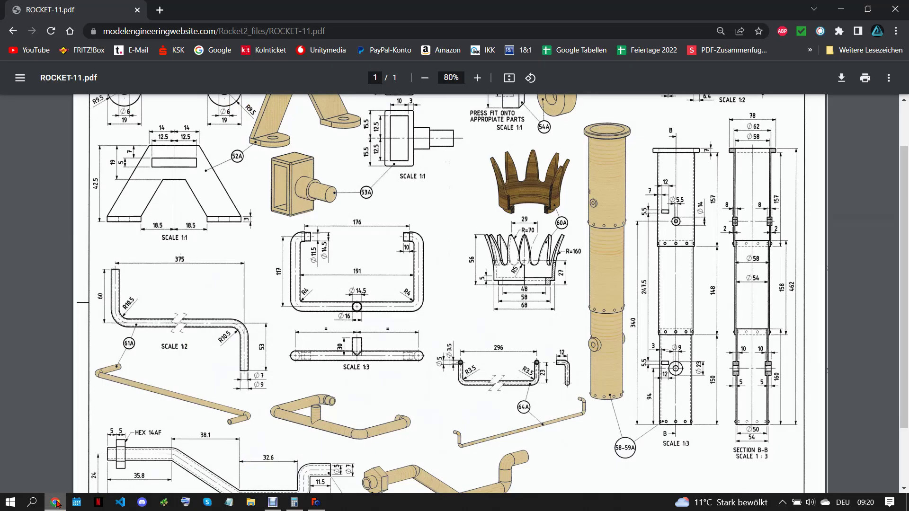
Give the flange arc a 160 mm radius and stretch its top end upward
click(322, 504)
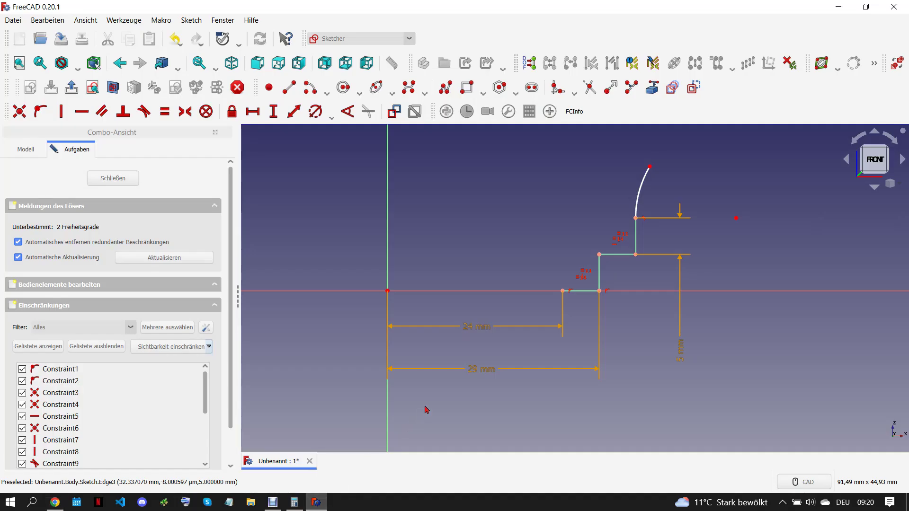
click(547, 282)
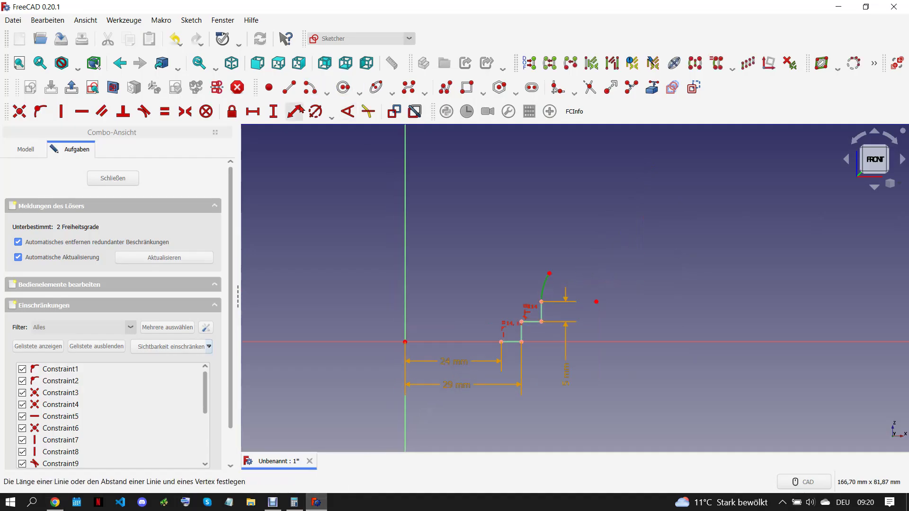
click(314, 111)
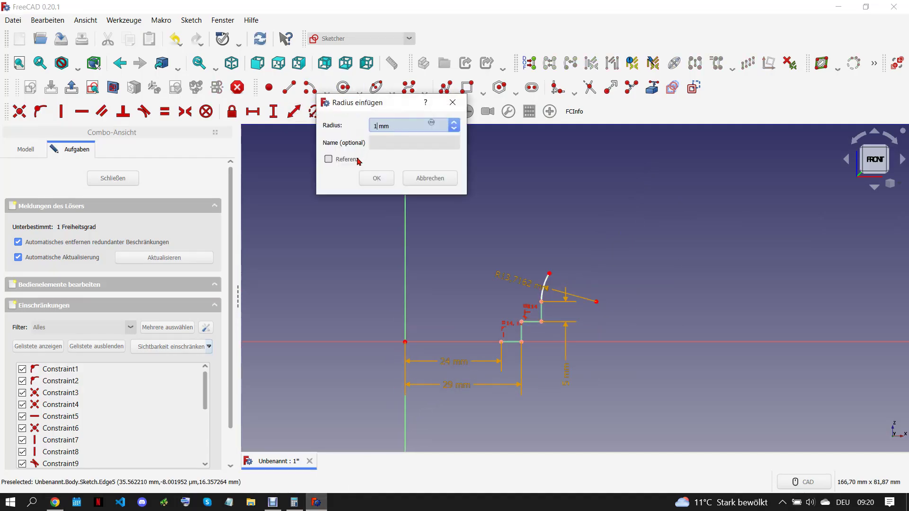
key(Return)
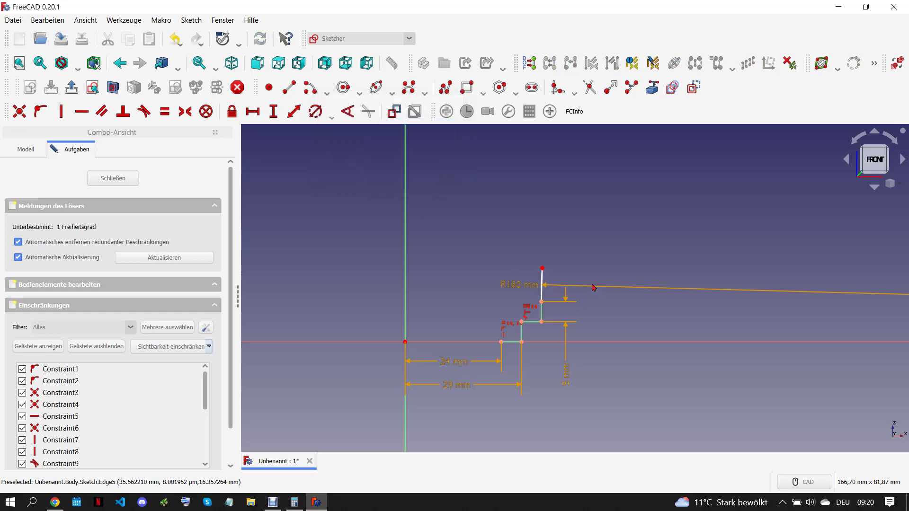
drag(544, 272, 561, 131)
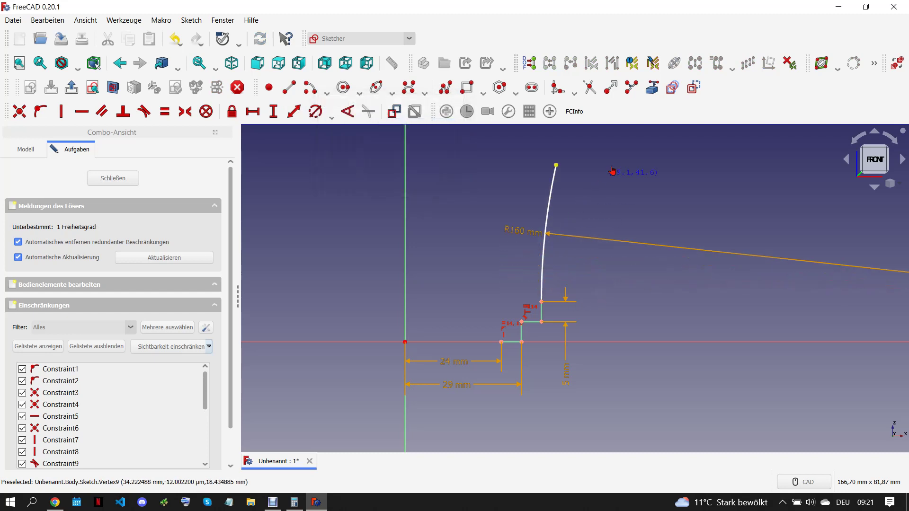
scroll(540, 419, down, 3)
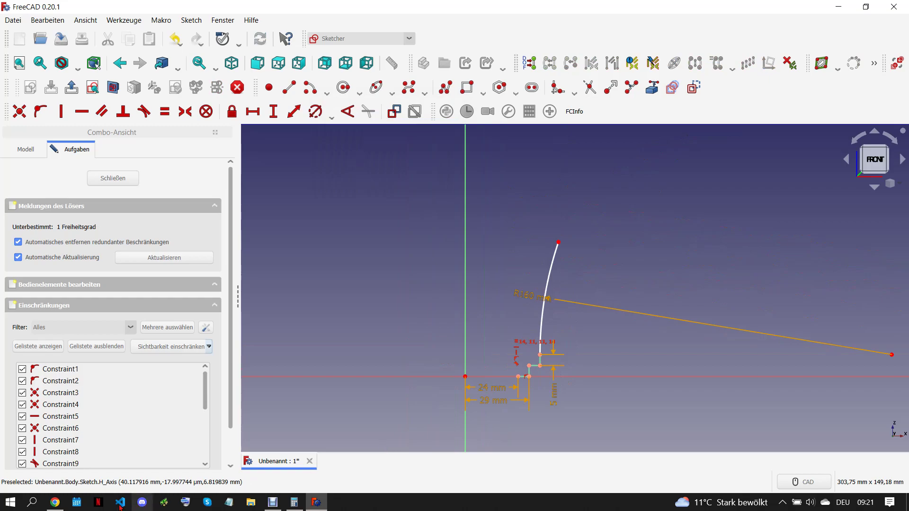
Constrain the arc's top end to a 56 mm vertical height
click(65, 497)
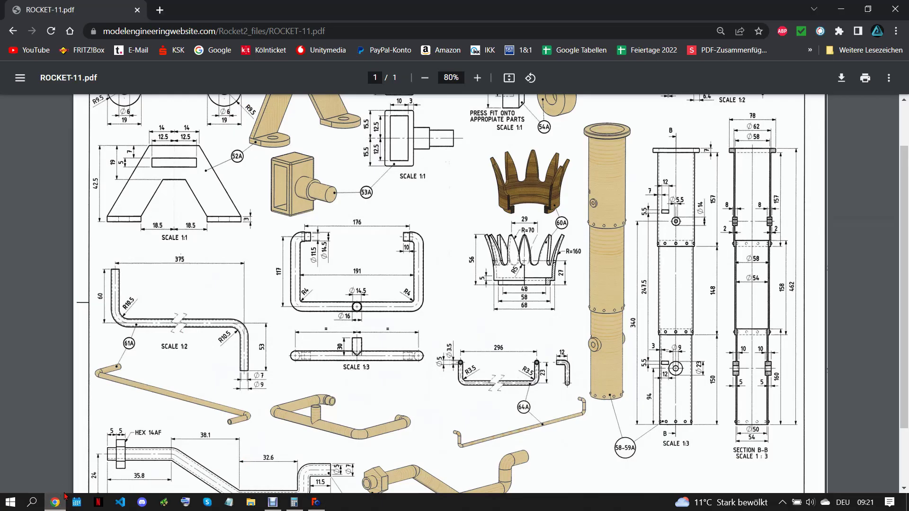
click(316, 502)
click(325, 502)
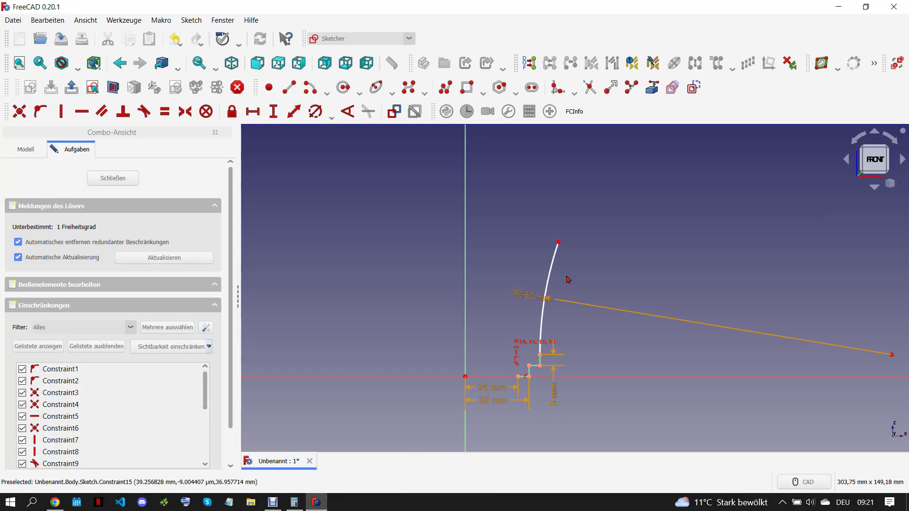
click(274, 111)
text(6)
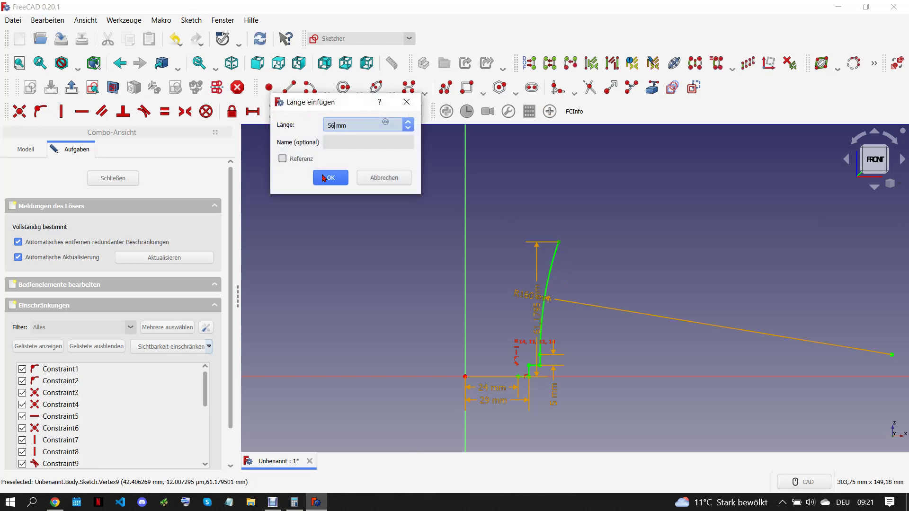
click(331, 178)
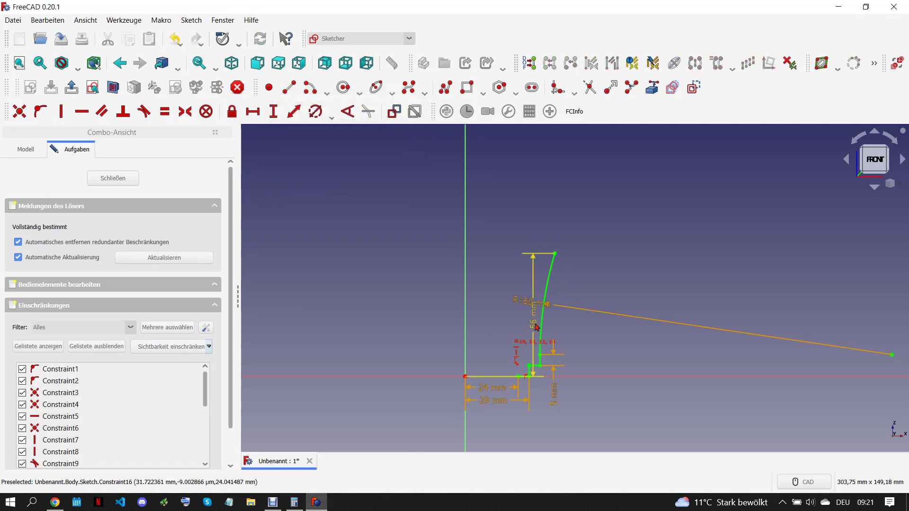
Move the 56 mm and R160 mm labels clear of the arc, then check the drawing
drag(534, 327, 601, 331)
scroll(573, 344, down, 2)
scroll(573, 344, up, 2)
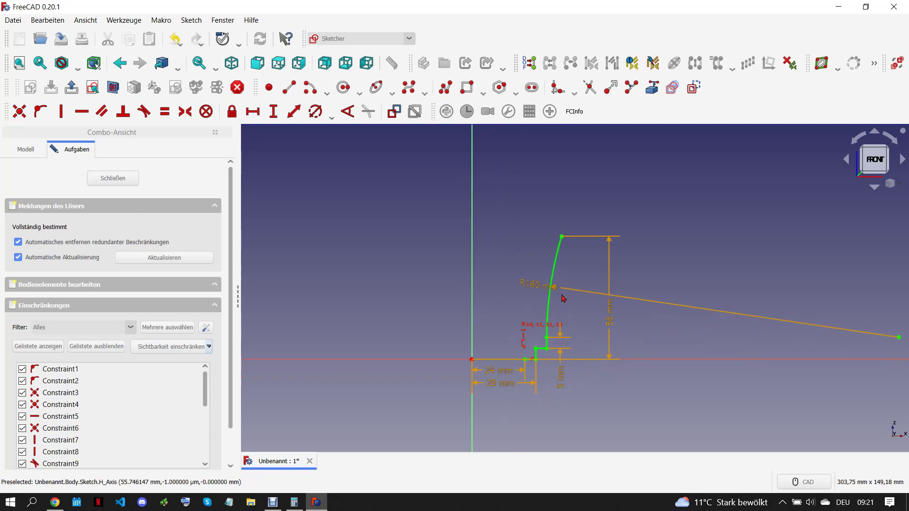
drag(549, 289, 670, 304)
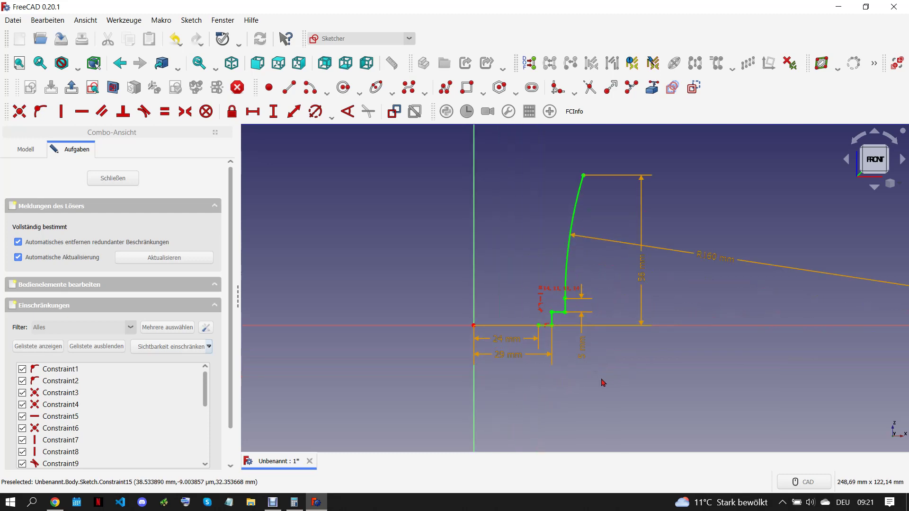
scroll(549, 385, up, 2)
scroll(535, 379, down, 2)
scroll(542, 326, up, 2)
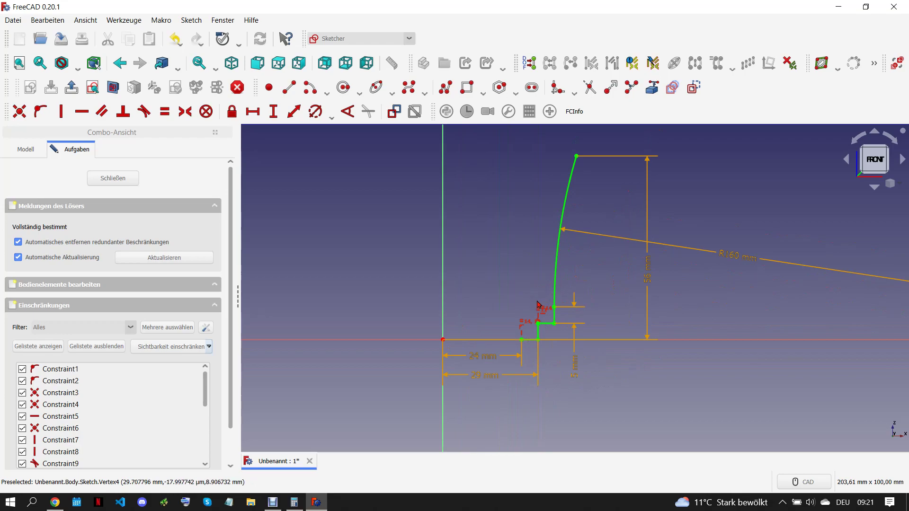
click(55, 501)
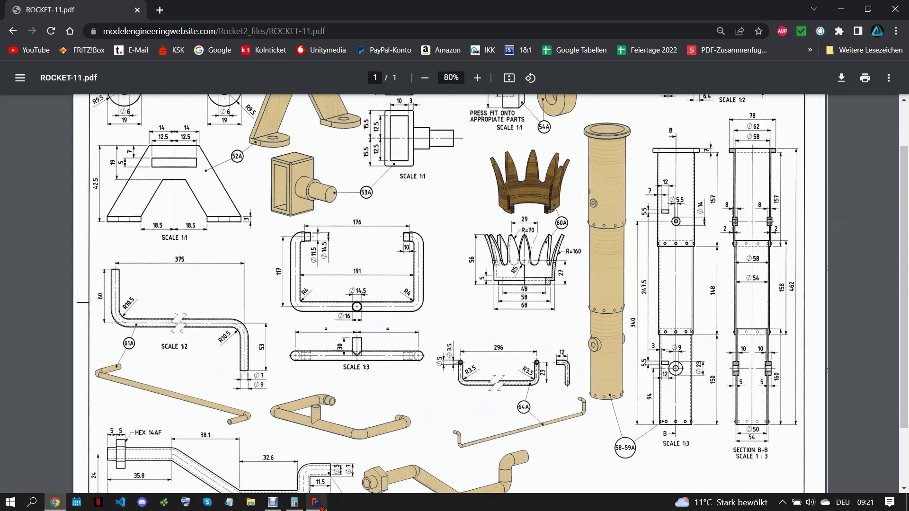
mouse_move(316, 502)
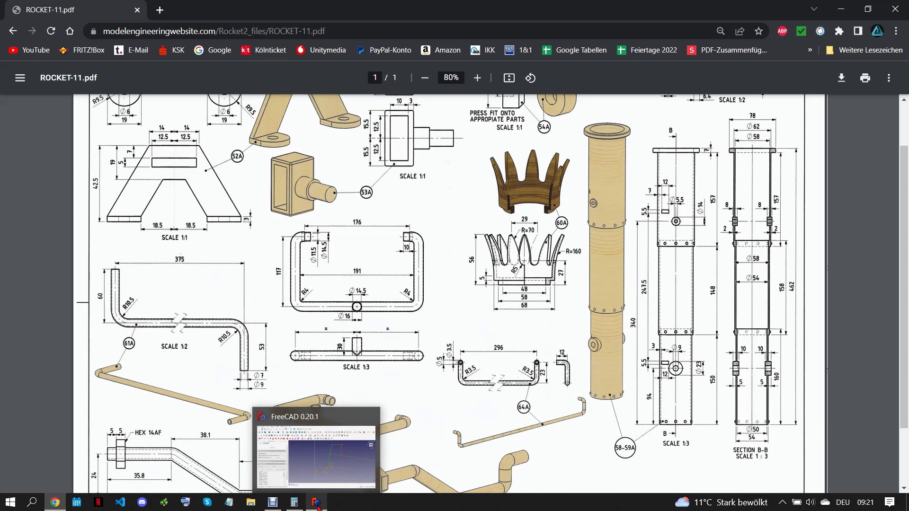
Start an upward line for the rim's inner edge at the 24 mm point, then cancel it
click(317, 503)
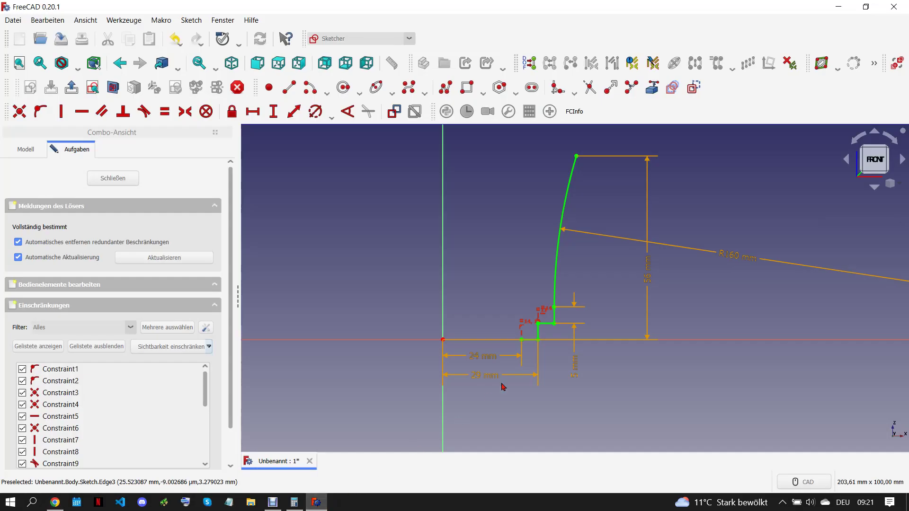
scroll(502, 385, up, 2)
click(290, 87)
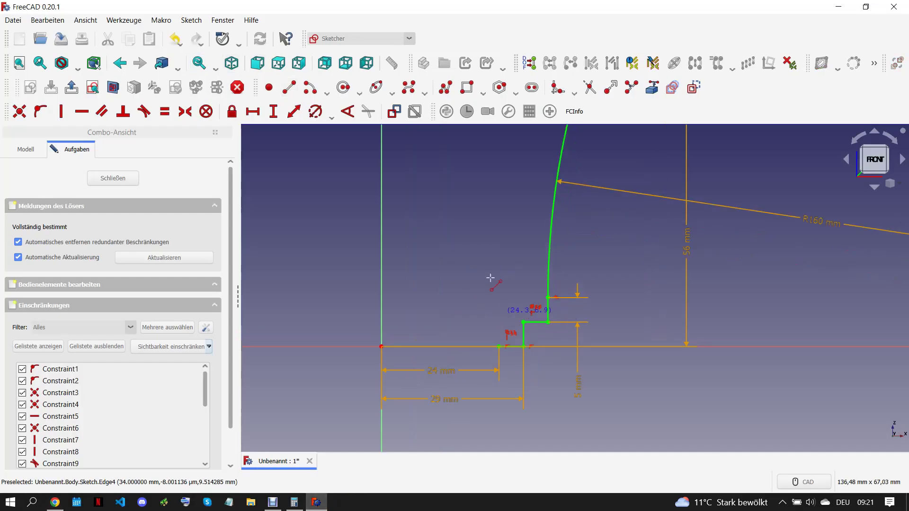
click(499, 347)
click(507, 314)
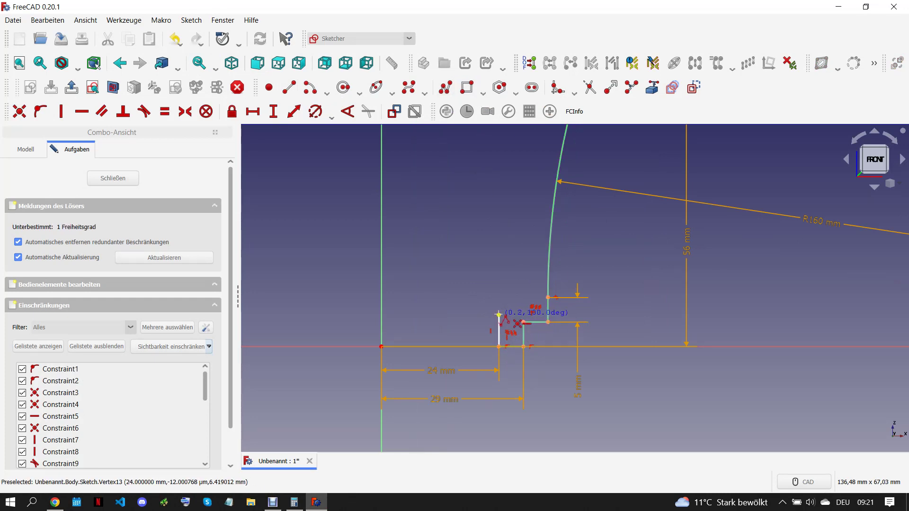
scroll(533, 289, up, 5)
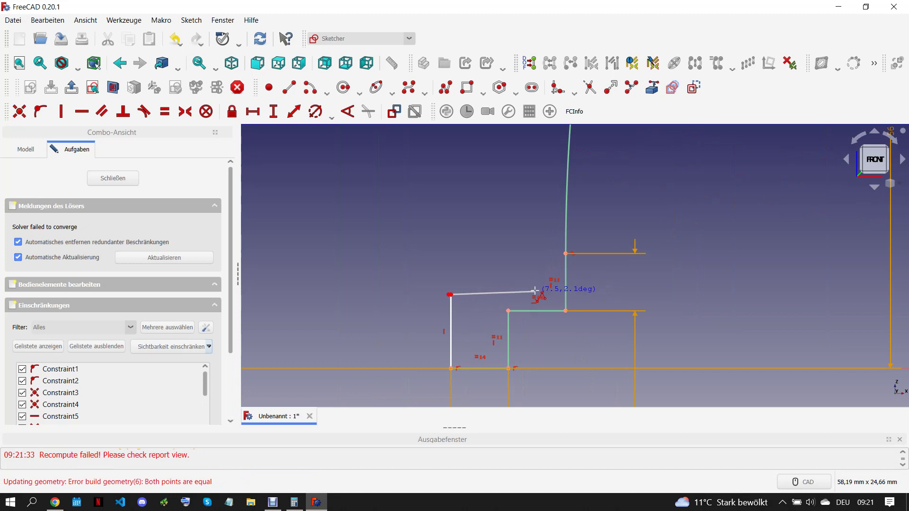
key(Escape)
scroll(457, 300, up, 6)
scroll(454, 294, up, 4)
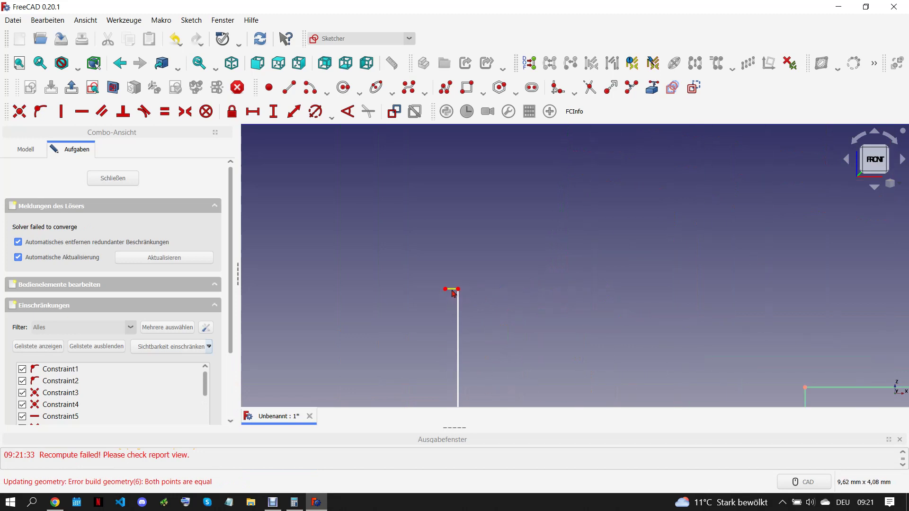
scroll(454, 292, down, 3)
scroll(436, 284, down, 2)
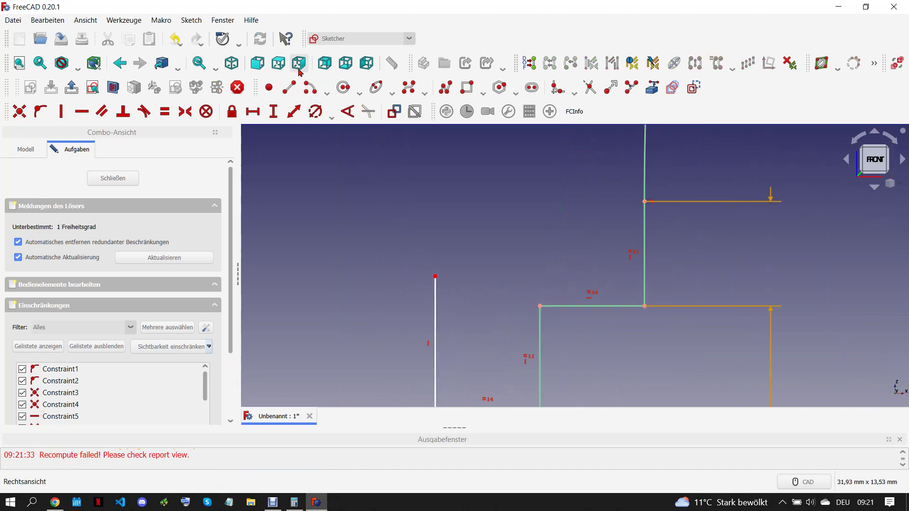
Draw a horizontal line toward the step and a vertical line rising from its end
click(288, 87)
click(437, 273)
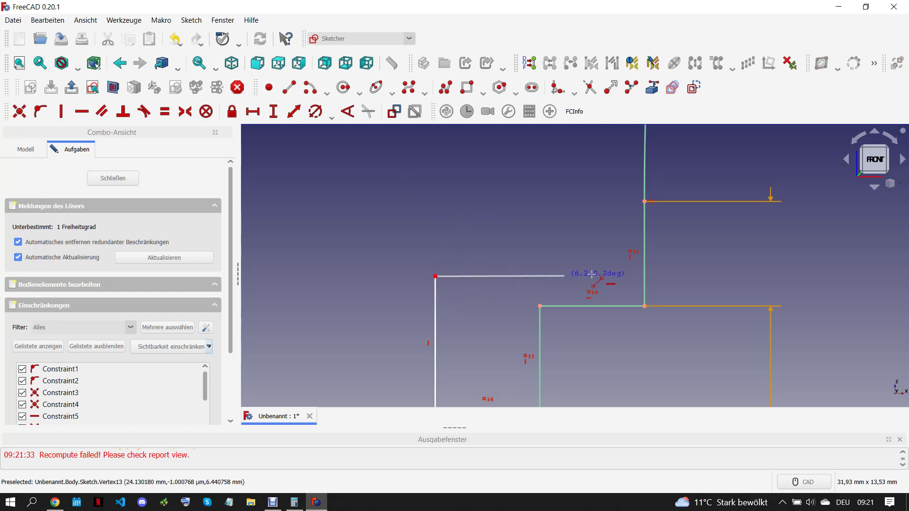
click(617, 276)
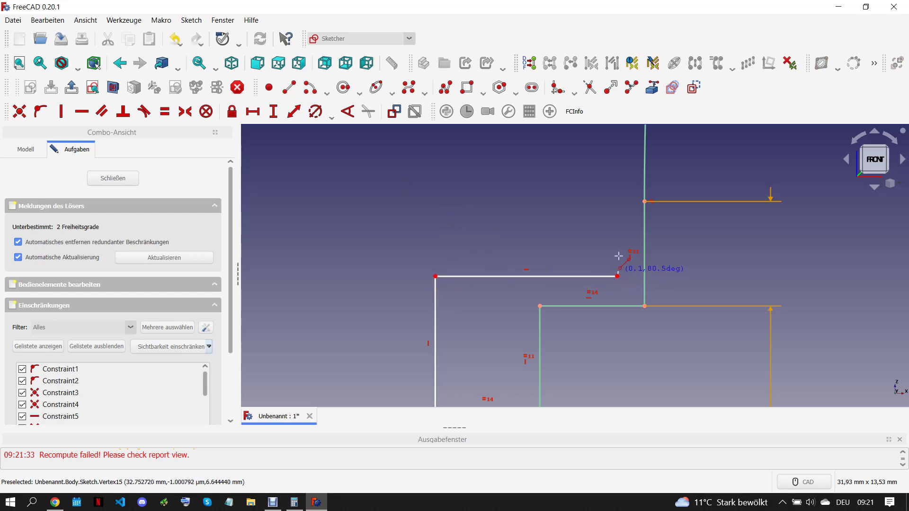
click(619, 199)
key(Escape)
scroll(614, 270, up, 2)
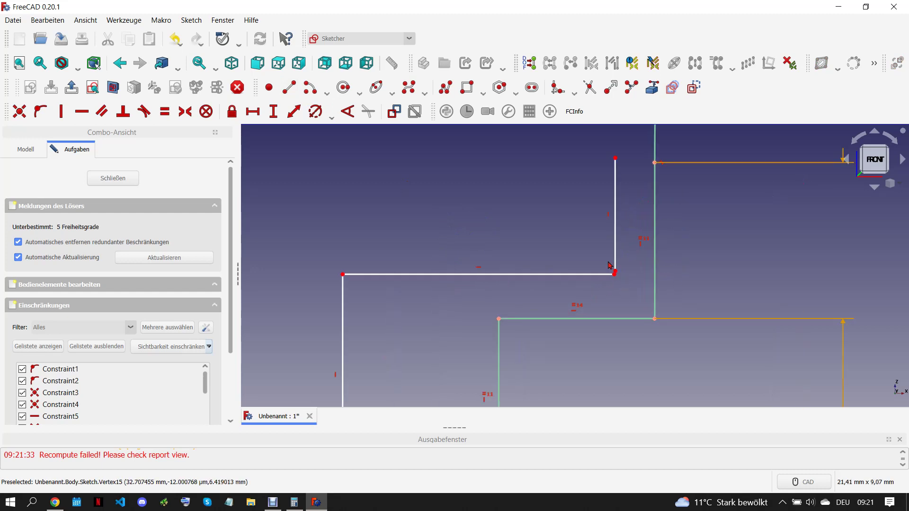
scroll(629, 290, down, 3)
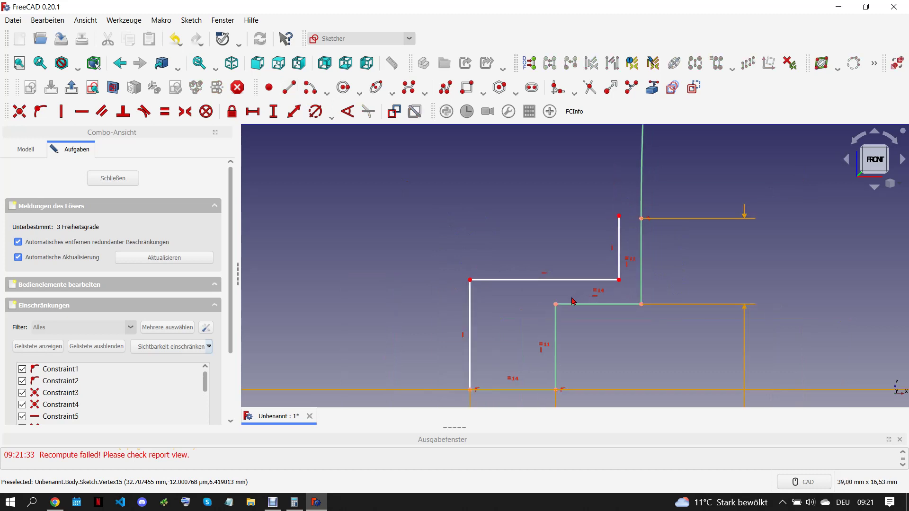
click(556, 304)
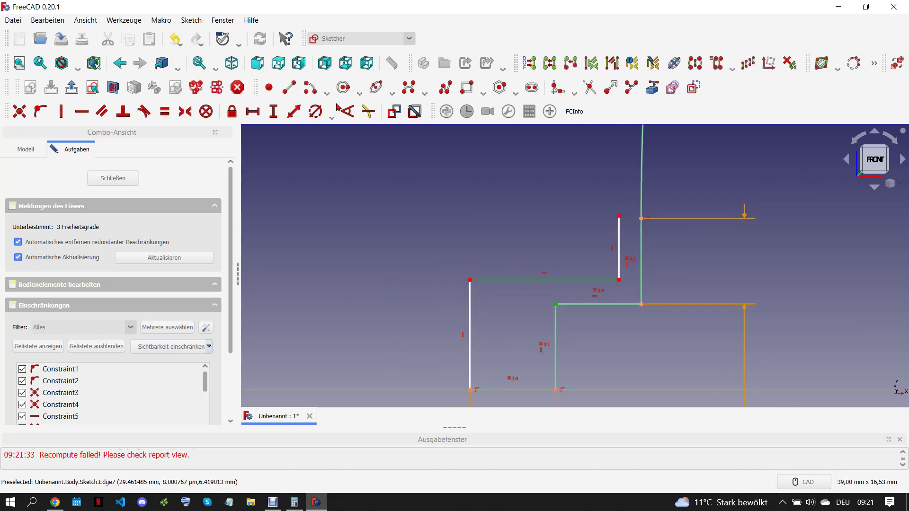
Offset the inner wall 2 mm from the upper edge and the vertical edge
click(294, 112)
text(2)
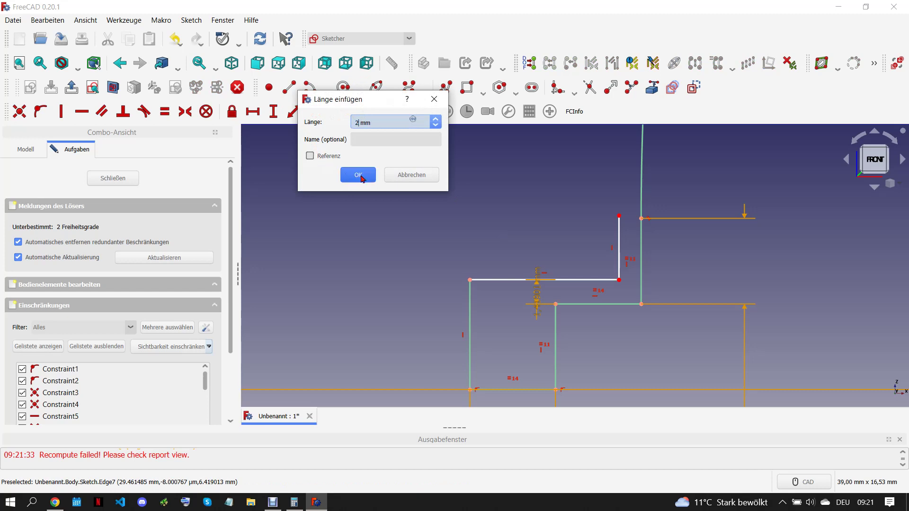
click(358, 175)
click(620, 271)
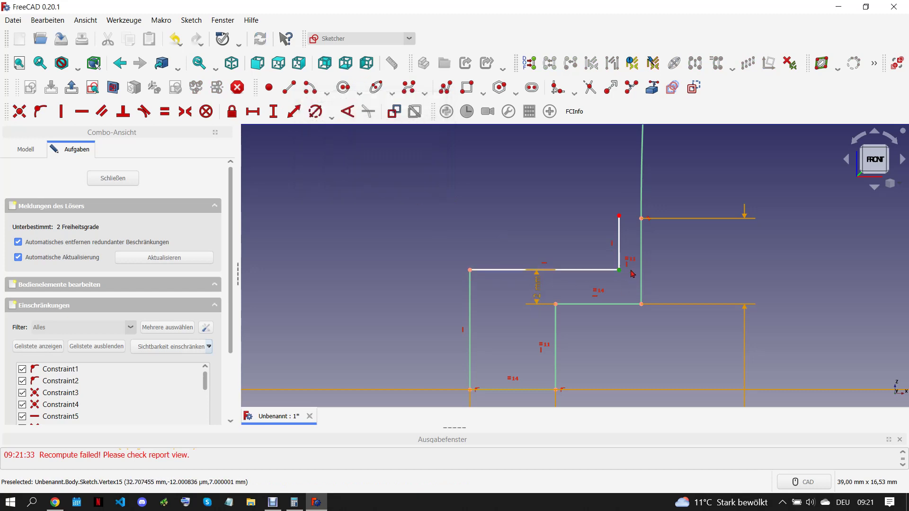
click(642, 225)
click(295, 112)
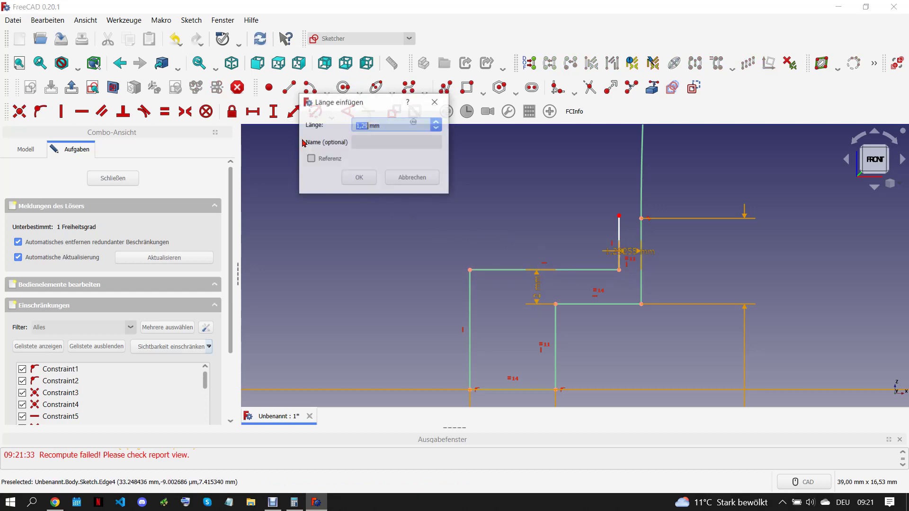
click(359, 176)
Move both 2 mm dimension labels clear of the geometry
scroll(386, 228, down, 5)
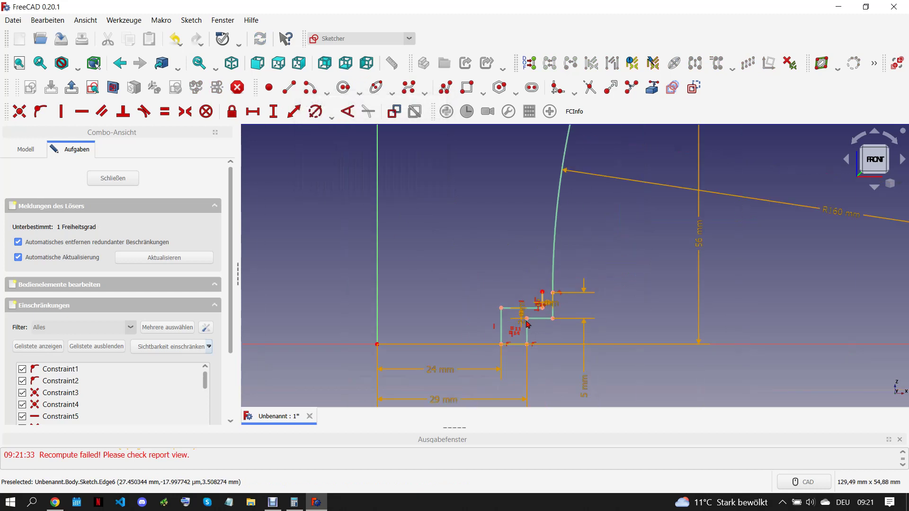
scroll(493, 284, down, 2)
scroll(534, 288, down, 2)
scroll(434, 302, down, 1)
scroll(322, 308, up, 4)
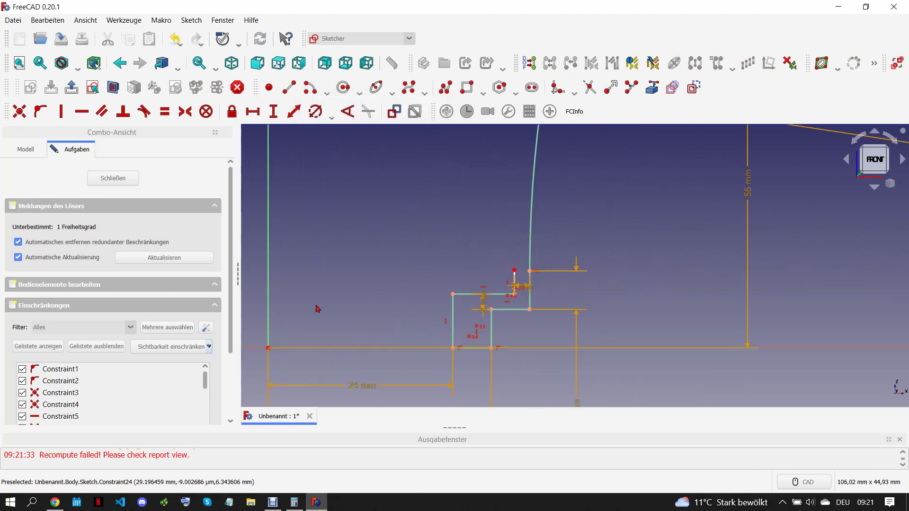
drag(421, 297, 408, 251)
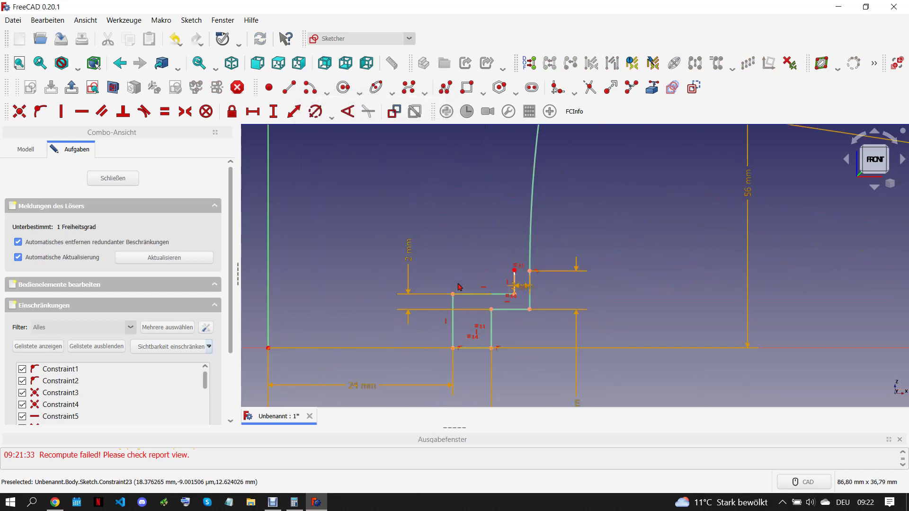
drag(517, 286, 435, 258)
scroll(458, 271, down, 3)
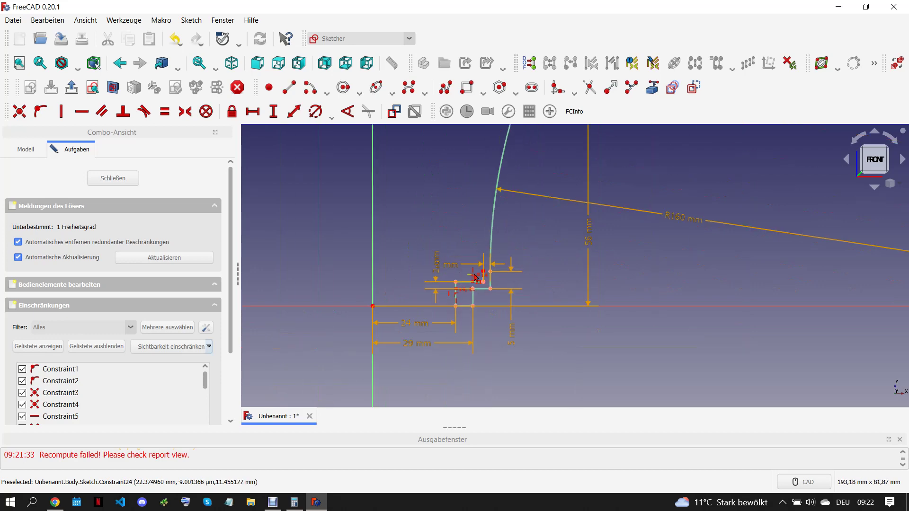
scroll(441, 251, down, 3)
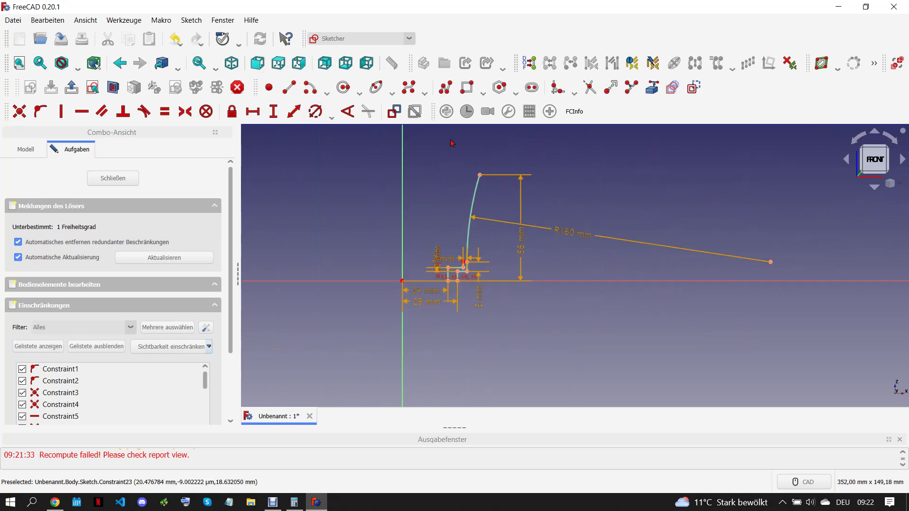
Draw an inner arc for the second wall, ending on the step's corner point
click(768, 260)
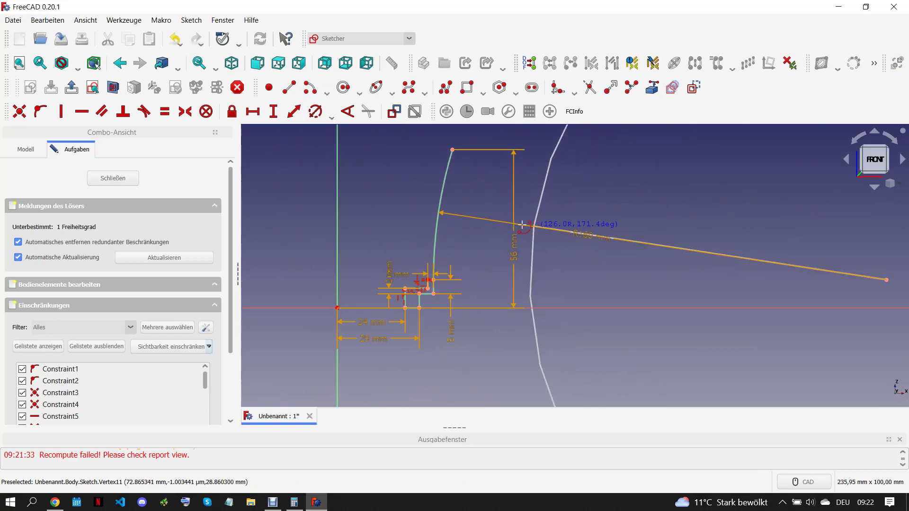
scroll(531, 228, up, 4)
click(380, 293)
scroll(380, 293, down, 3)
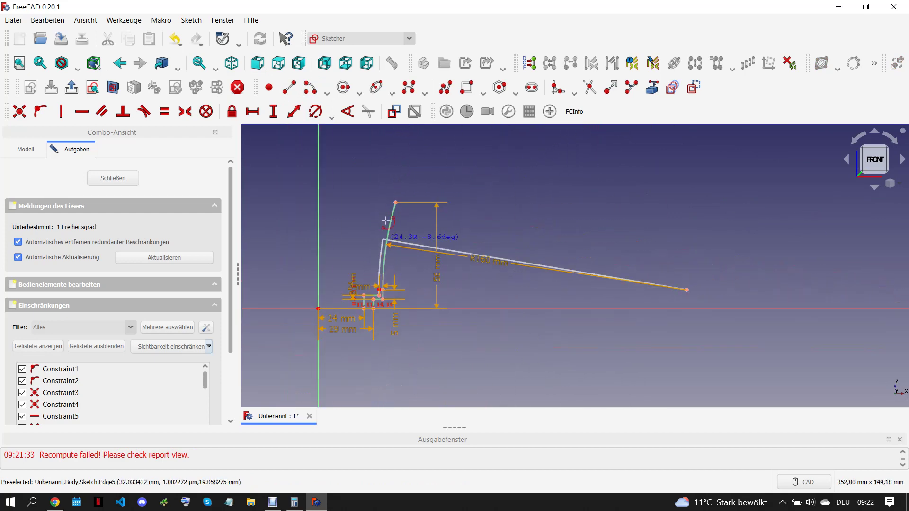
scroll(445, 224, up, 3)
scroll(446, 225, up, 3)
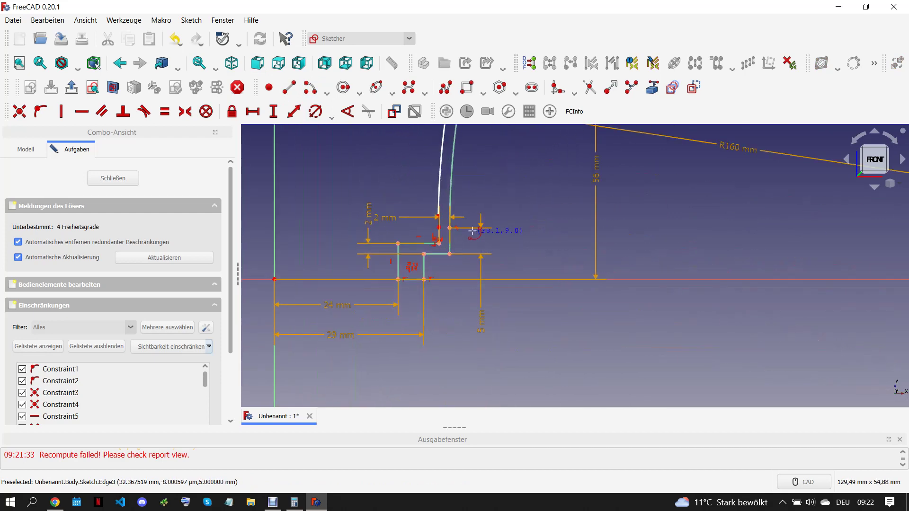
scroll(440, 222, up, 3)
click(439, 222)
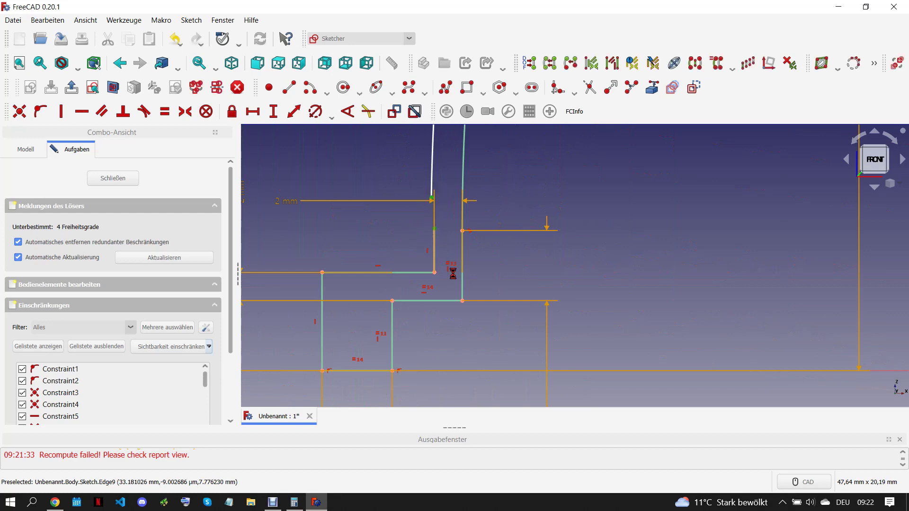
scroll(450, 229, down, 5)
scroll(466, 239, up, 5)
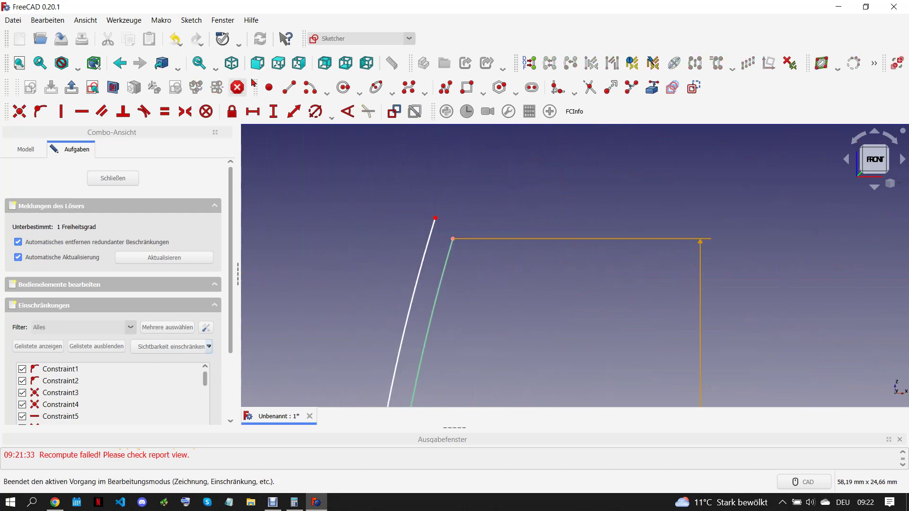
Add a top line between the two arcs, perpendicular to the arc
click(289, 87)
click(435, 218)
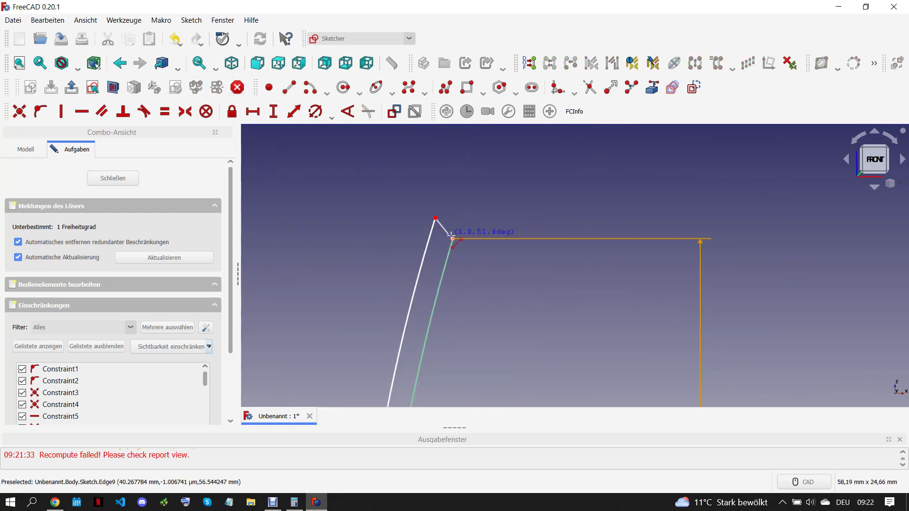
click(452, 239)
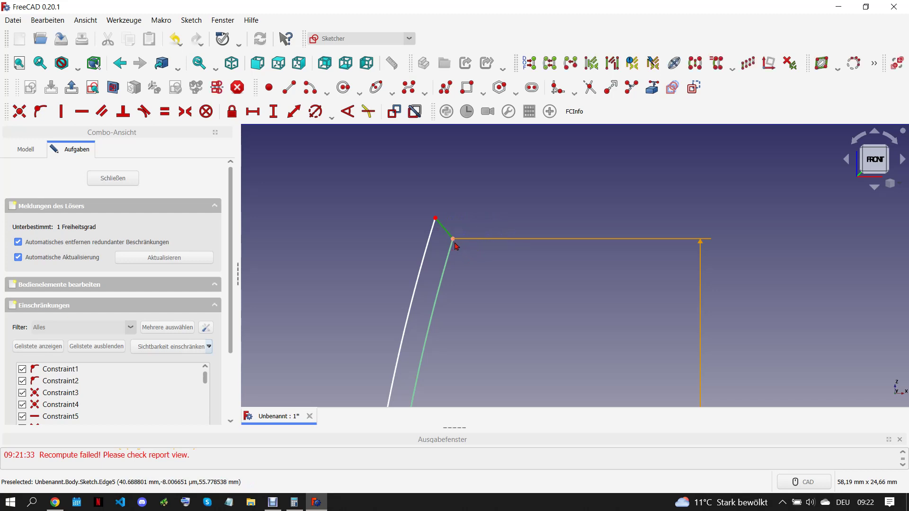
click(122, 118)
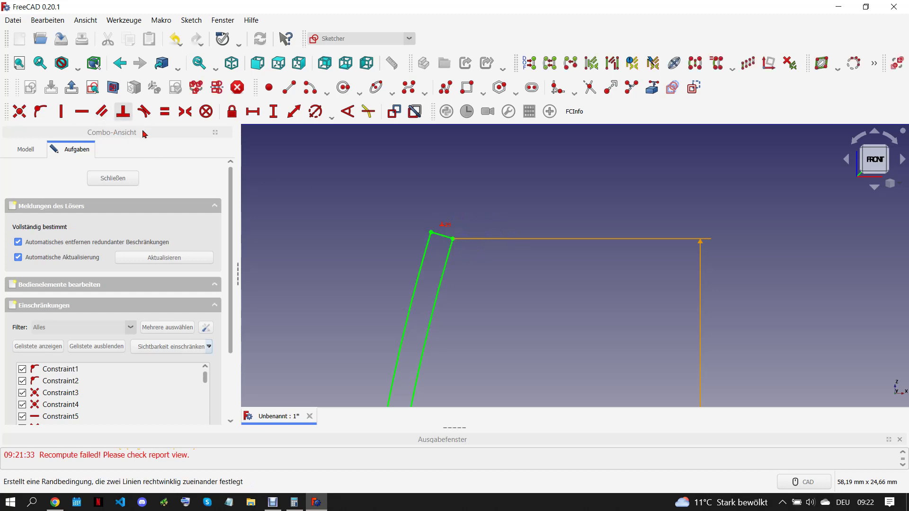
scroll(482, 235, down, 5)
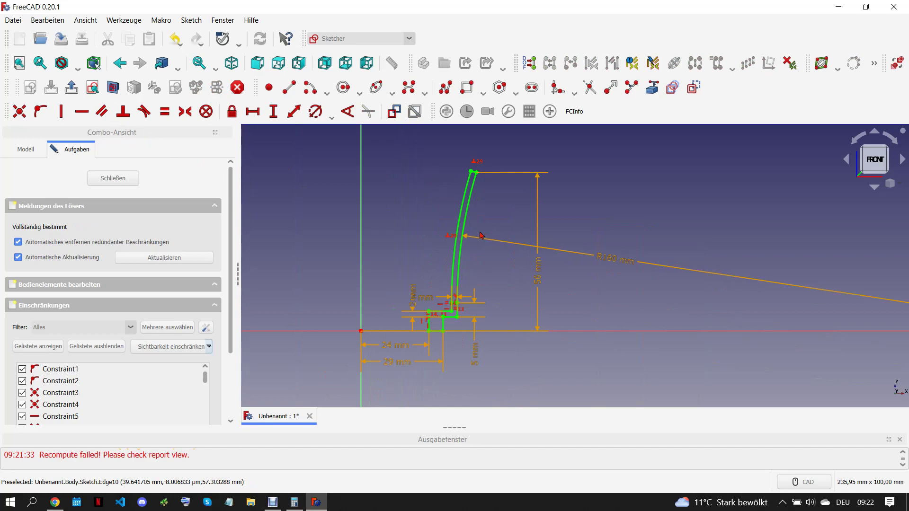
Constrain the inner arc's top end to a 56 mm height and reposition its label
click(53, 501)
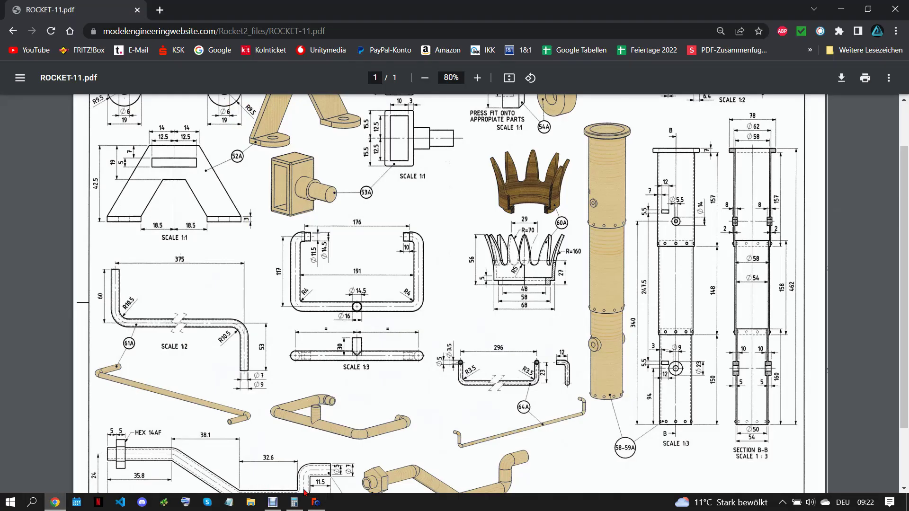
click(316, 503)
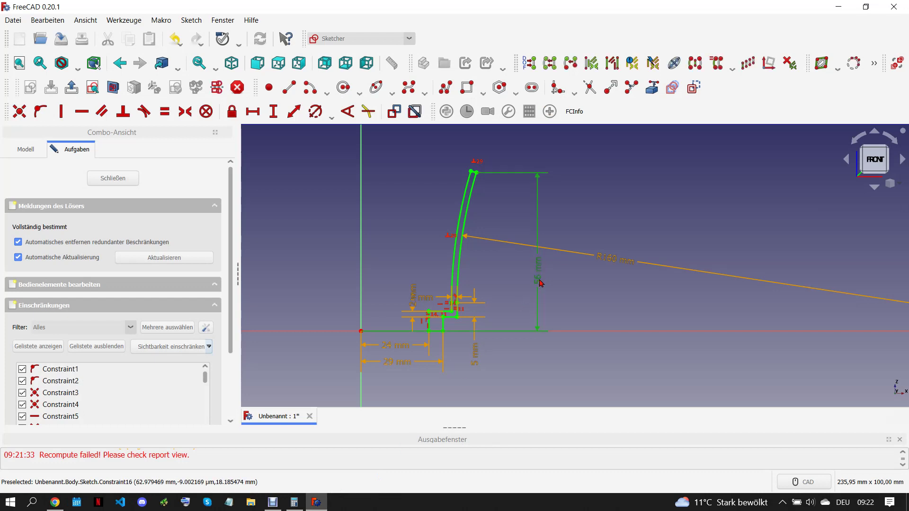
scroll(472, 169, up, 2)
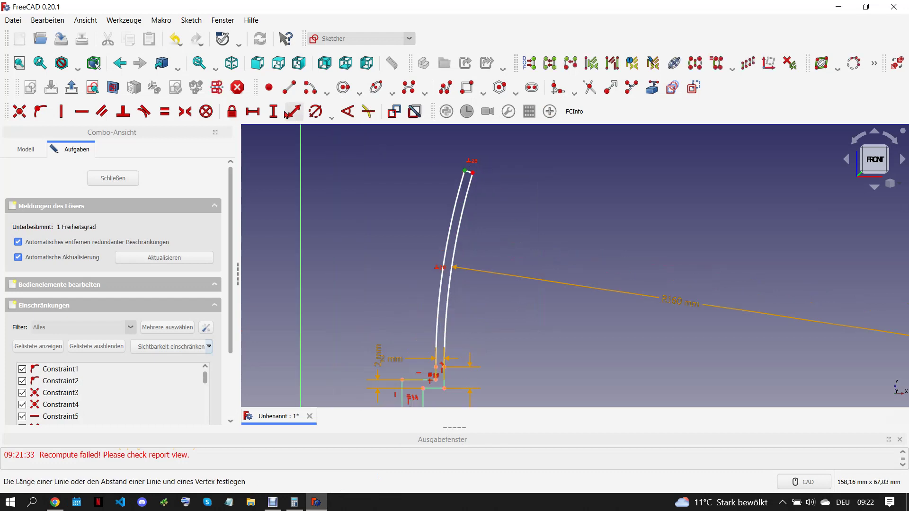
click(273, 112)
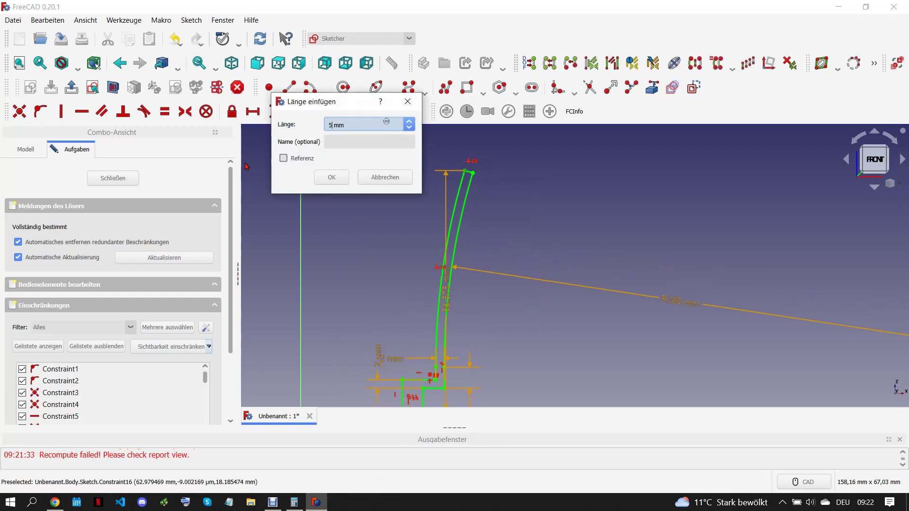
click(331, 179)
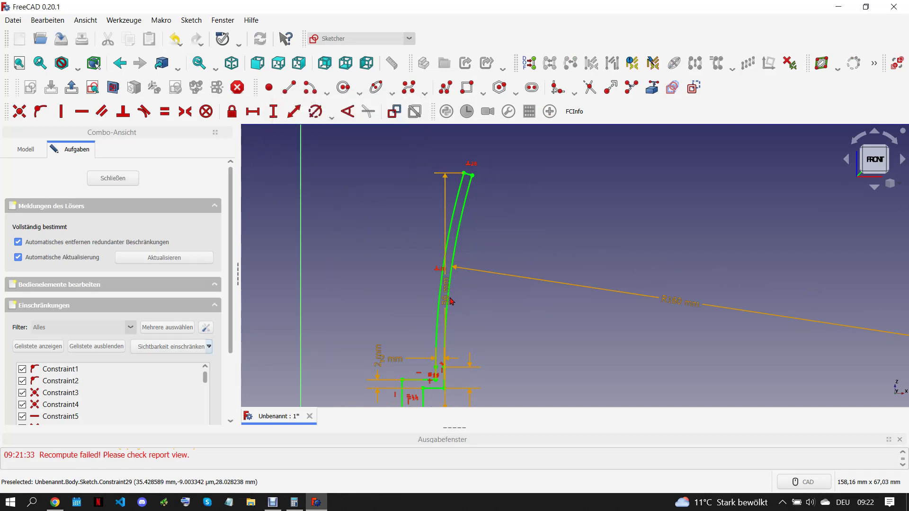
drag(447, 307, 524, 303)
Close the finished, fully constrained sketch
scroll(497, 266, down, 2)
scroll(505, 269, up, 2)
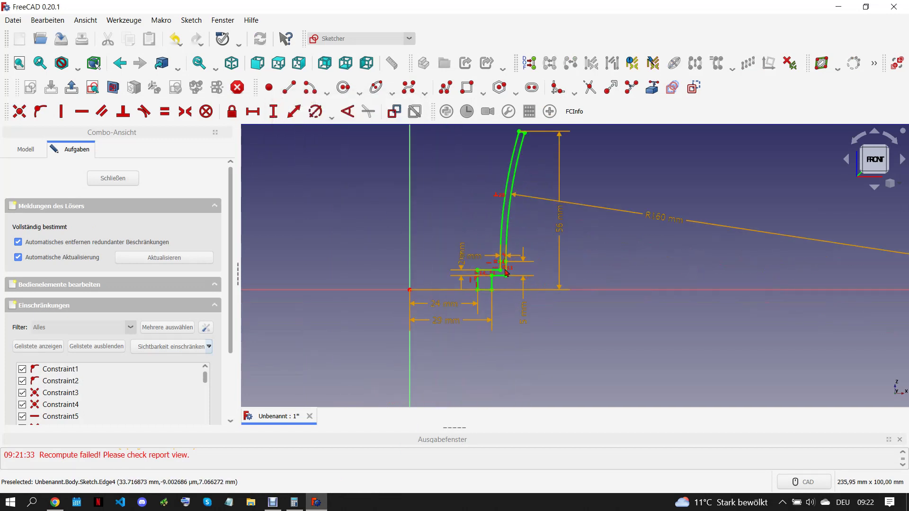
scroll(505, 269, up, 2)
scroll(507, 284, down, 3)
scroll(513, 304, up, 2)
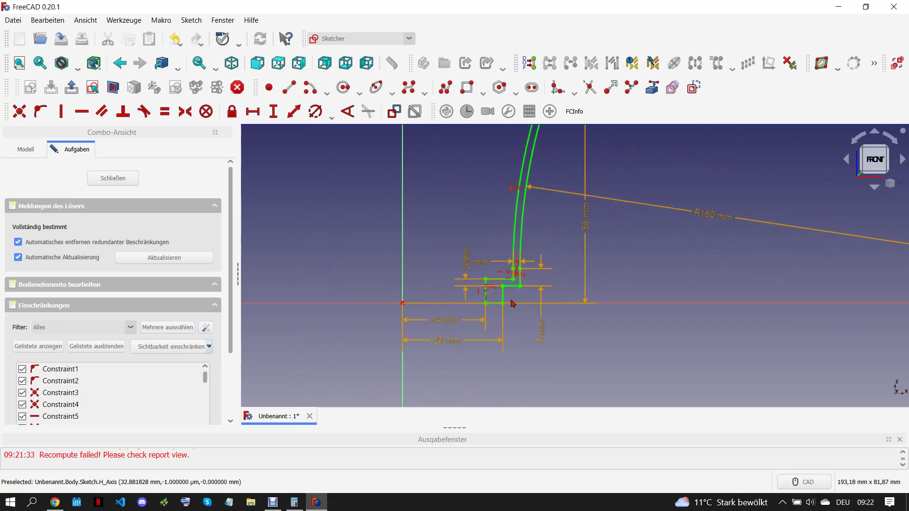
click(137, 183)
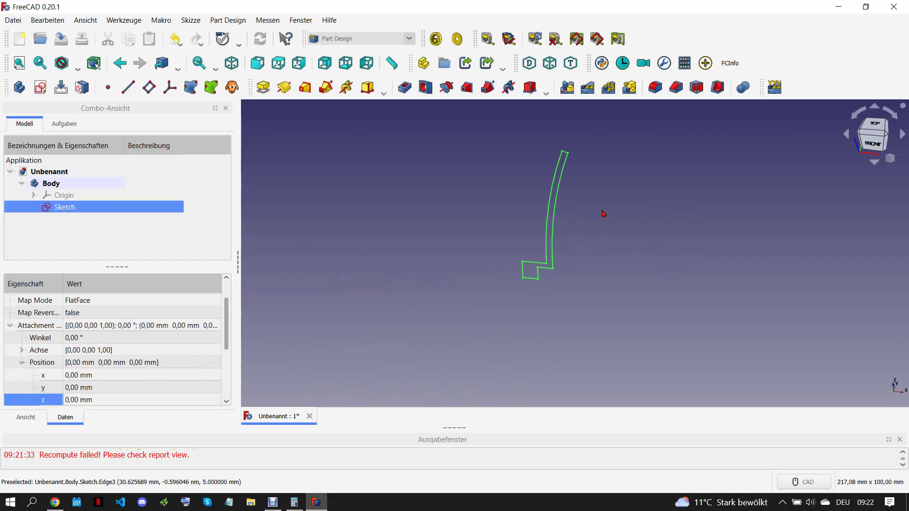
Dismiss the report panel, inspect the revolved ring, and bring up the ROCKET-11.pdf drawing
click(899, 441)
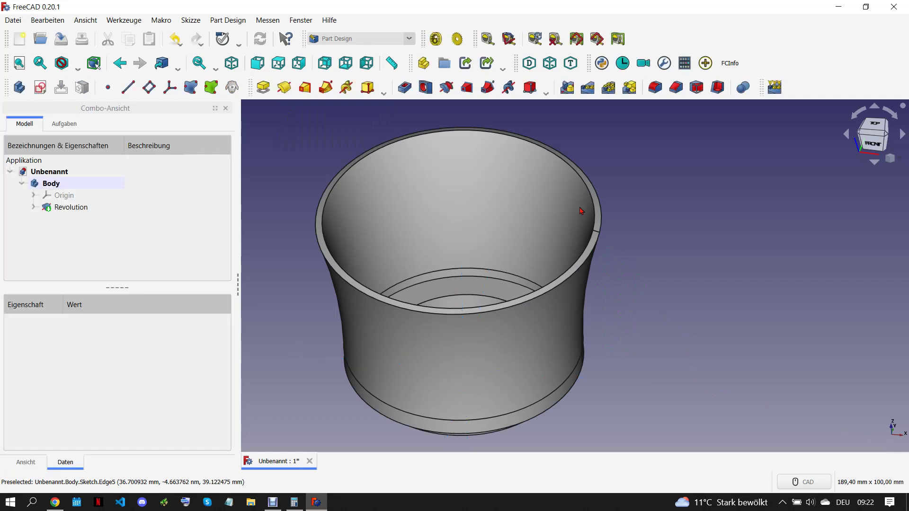
scroll(632, 243, down, 3)
scroll(616, 282, up, 2)
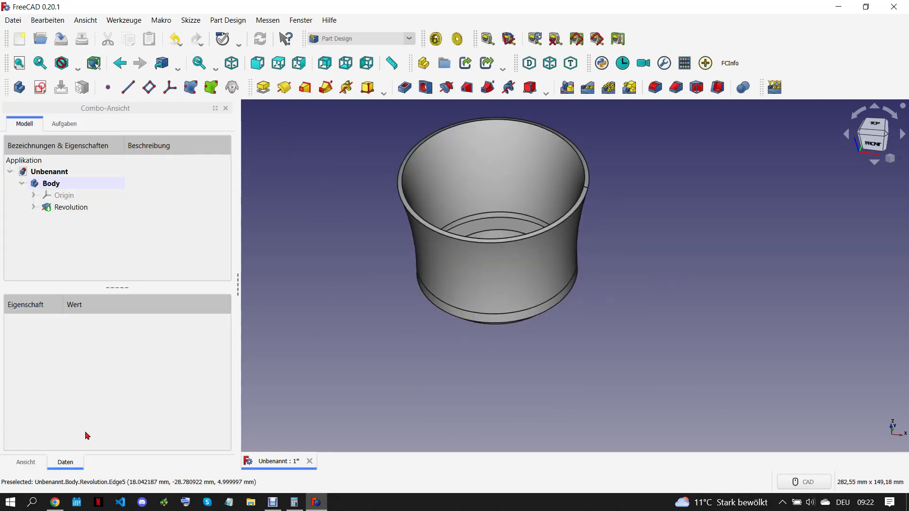
click(54, 503)
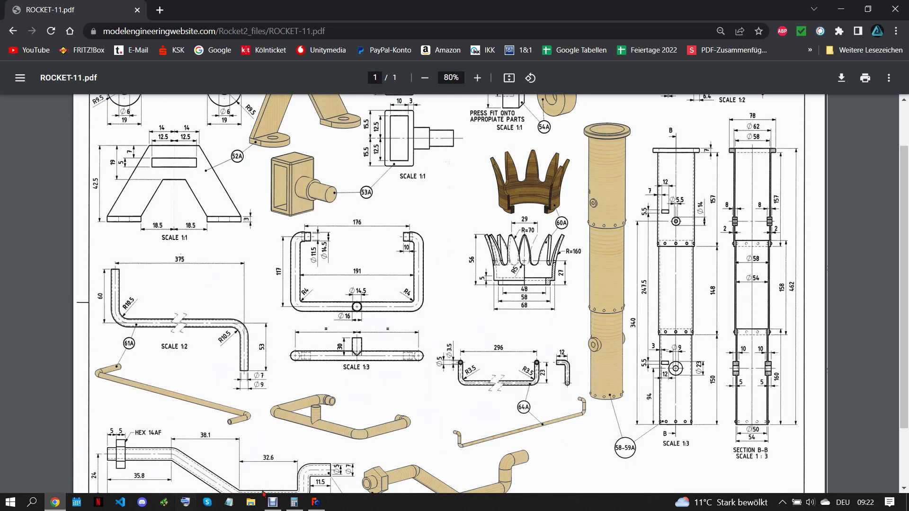
Start a new sketch on the XZ_Plane, facing the tube model from the front
click(316, 502)
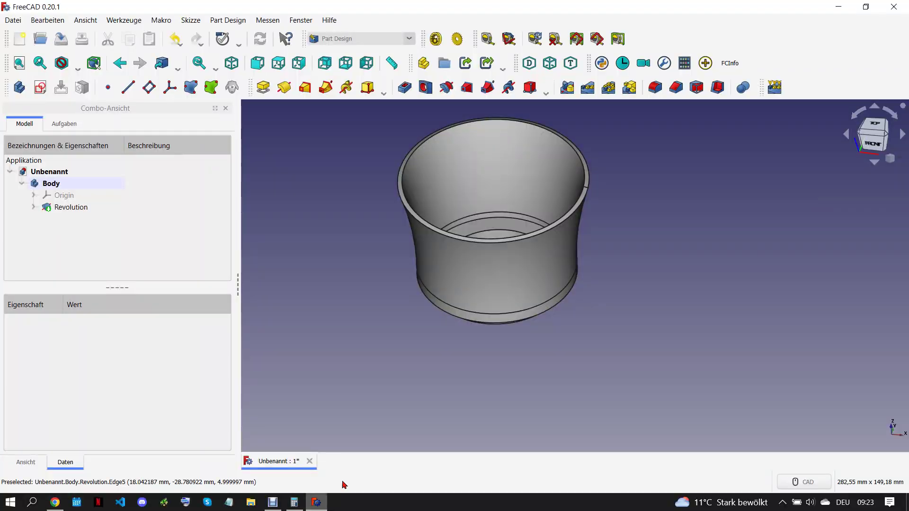
click(41, 88)
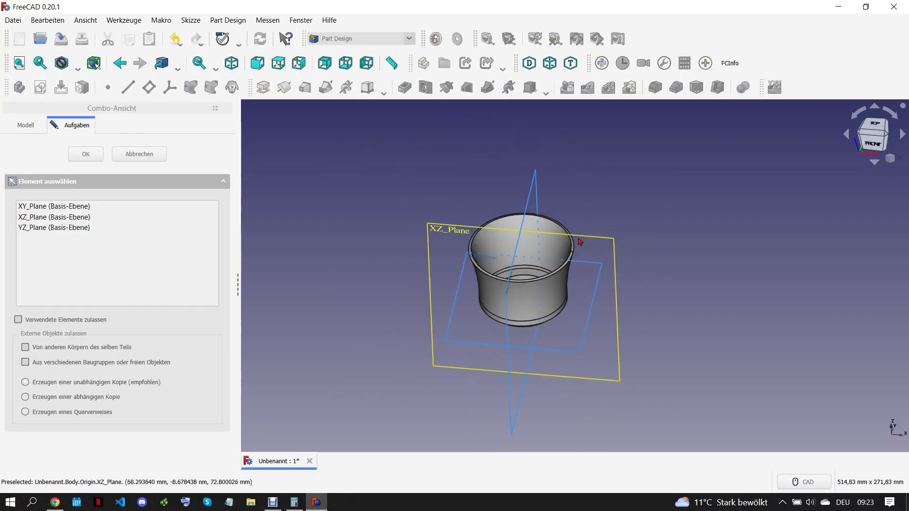
click(580, 242)
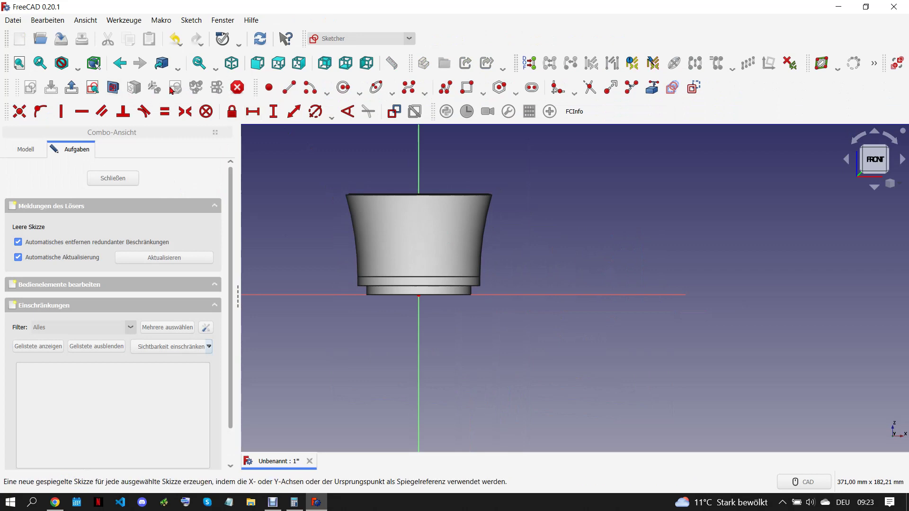
Draw a small arc centred on the vertical axis with a 5 mm radius
scroll(412, 223, up, 2)
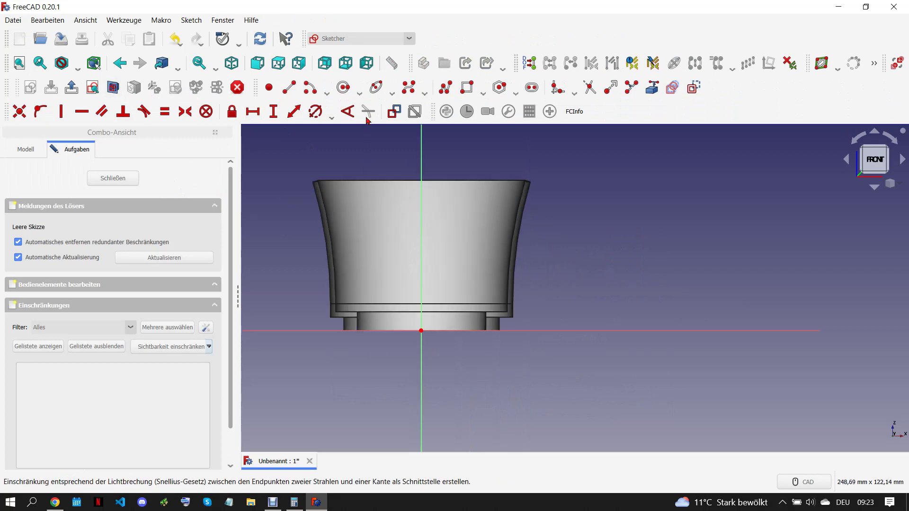
scroll(436, 232, down, 3)
scroll(434, 222, up, 3)
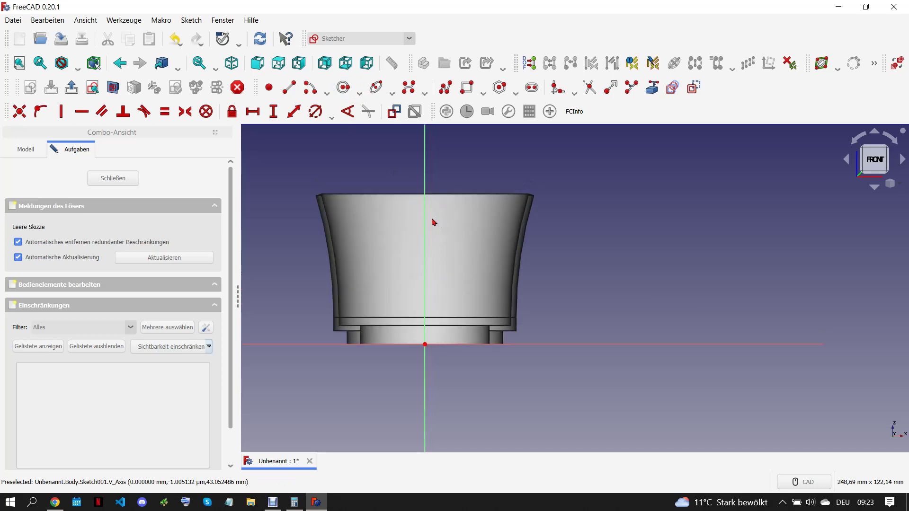
click(310, 87)
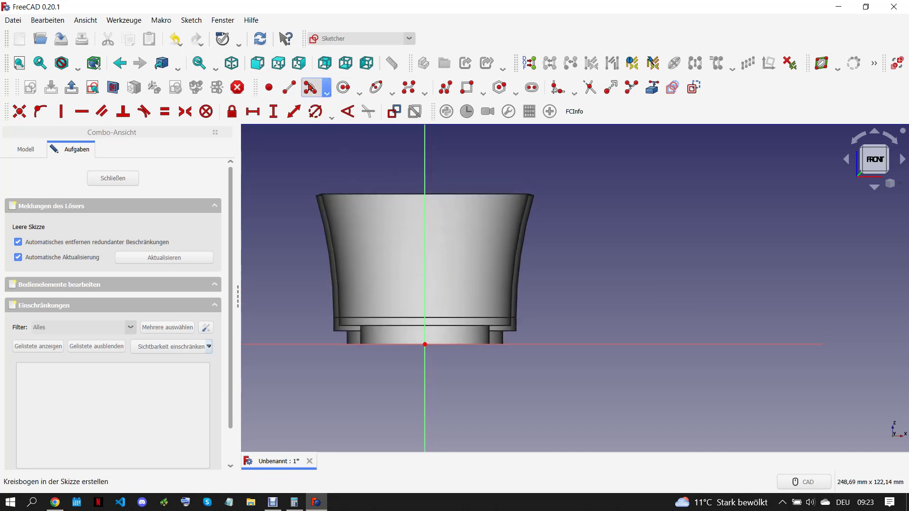
click(425, 280)
click(443, 288)
scroll(448, 286, up, 1)
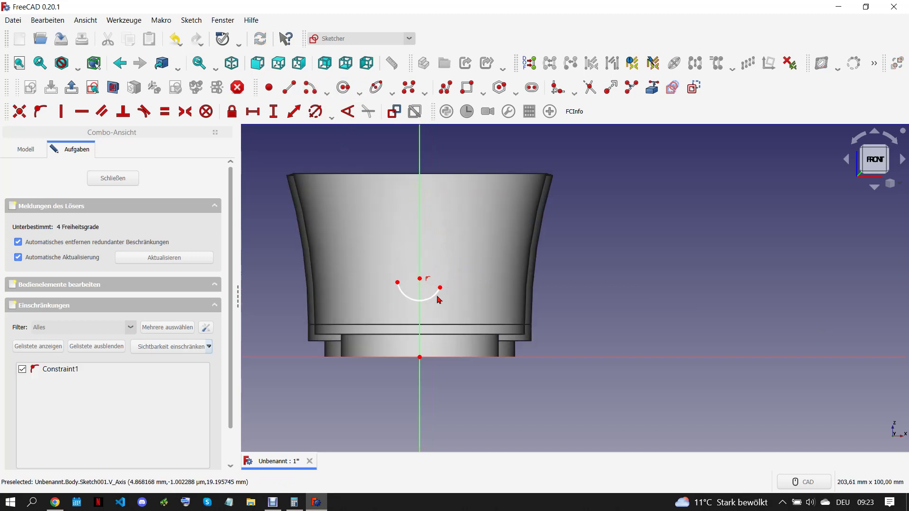
click(315, 111)
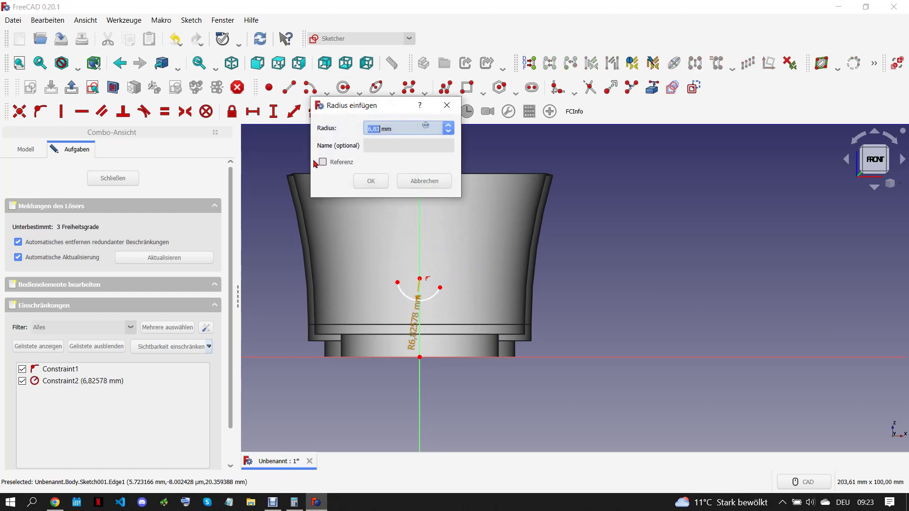
text(5)
click(367, 189)
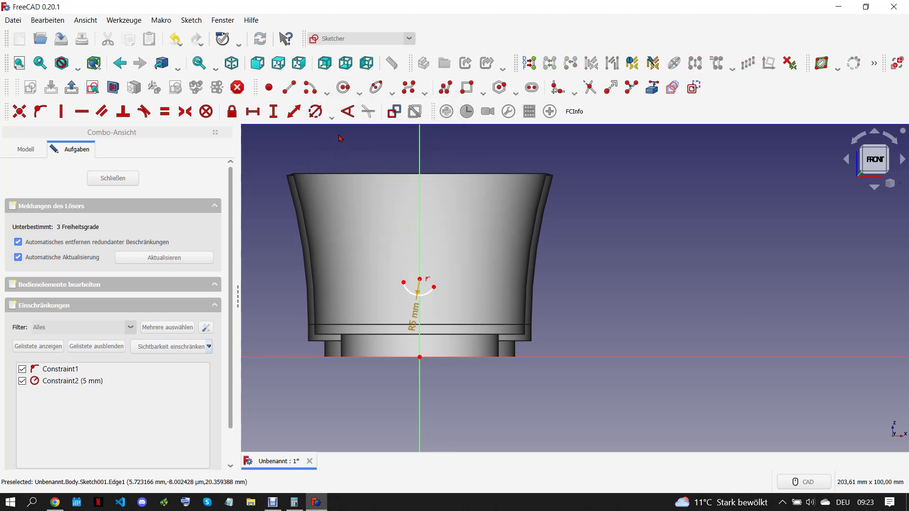
Draw two large curved arcs rising on the left and right of the small arc
click(311, 87)
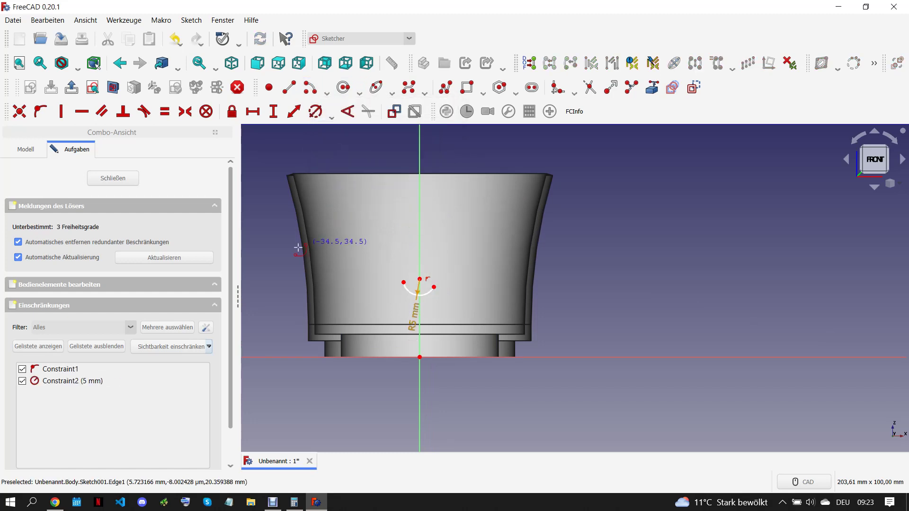
click(400, 268)
click(393, 185)
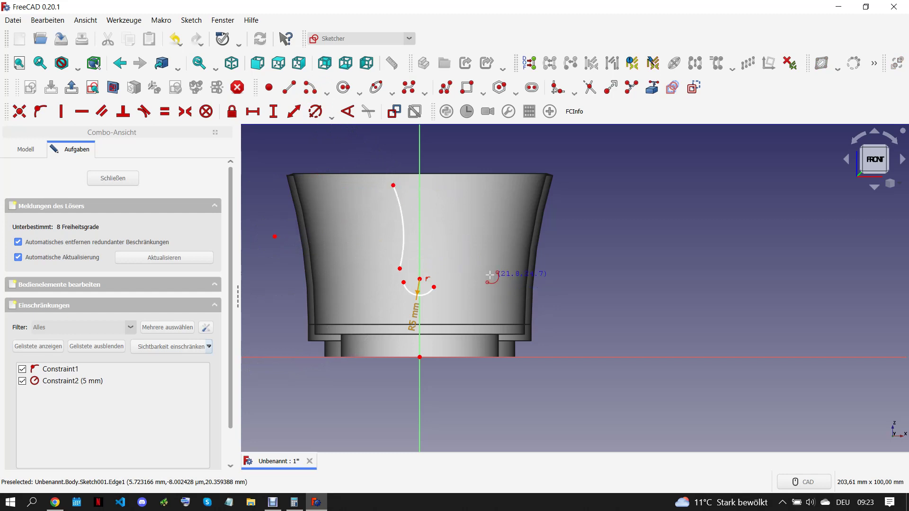
click(524, 247)
click(437, 263)
click(446, 206)
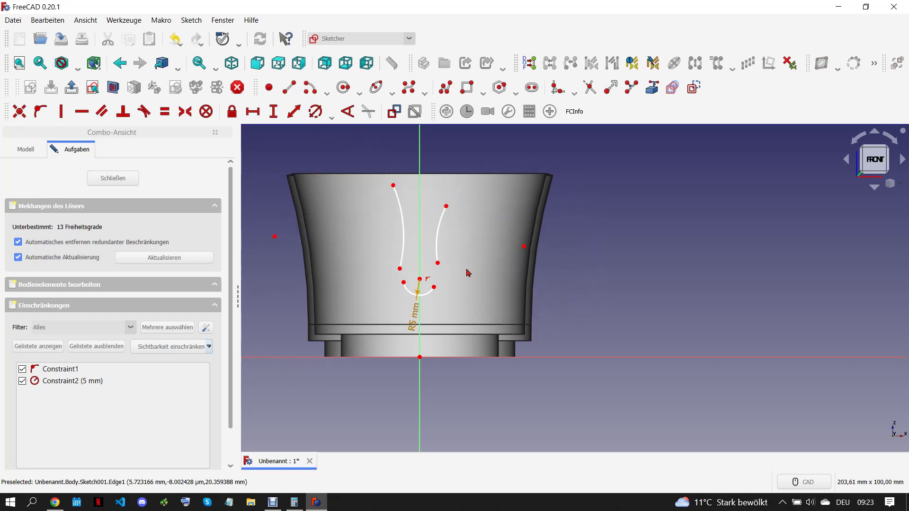
Make both side arcs tangent to the ends of the 5 mm arc
click(438, 263)
click(434, 287)
key(t)
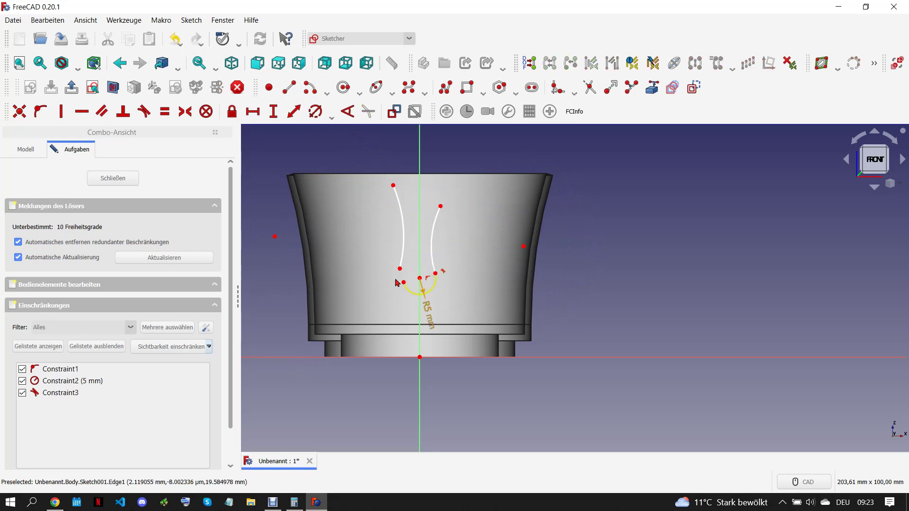
drag(379, 260, 415, 303)
key(t)
middle_drag(472, 291, 472, 313)
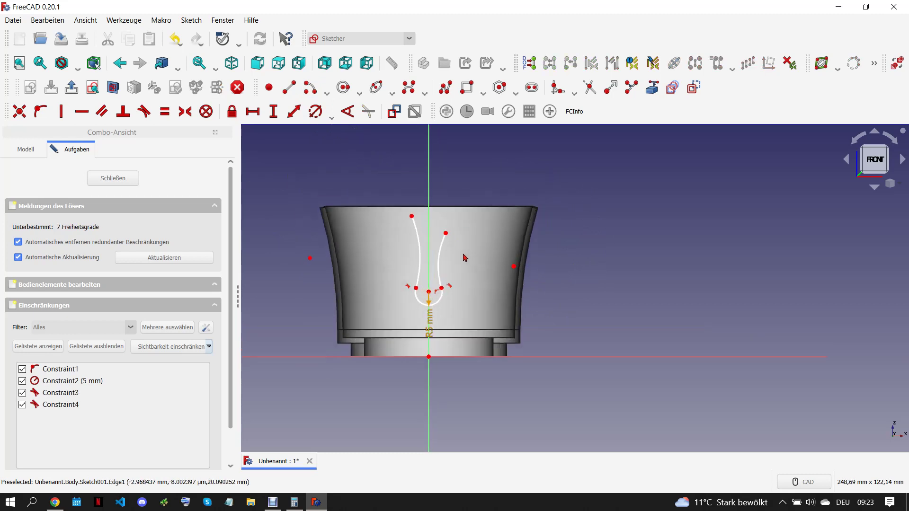
click(55, 502)
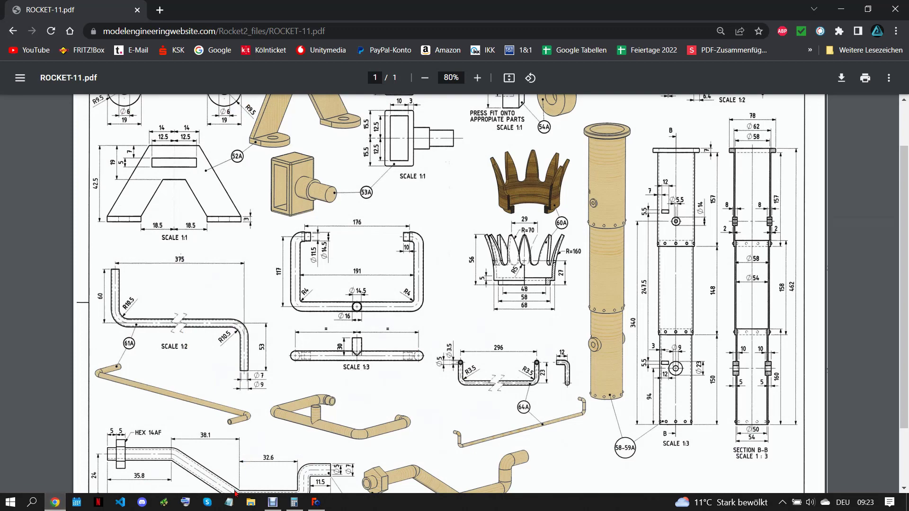
Constrain the notch to 27 mm height and both side curves to an equal 70 mm radius
click(318, 503)
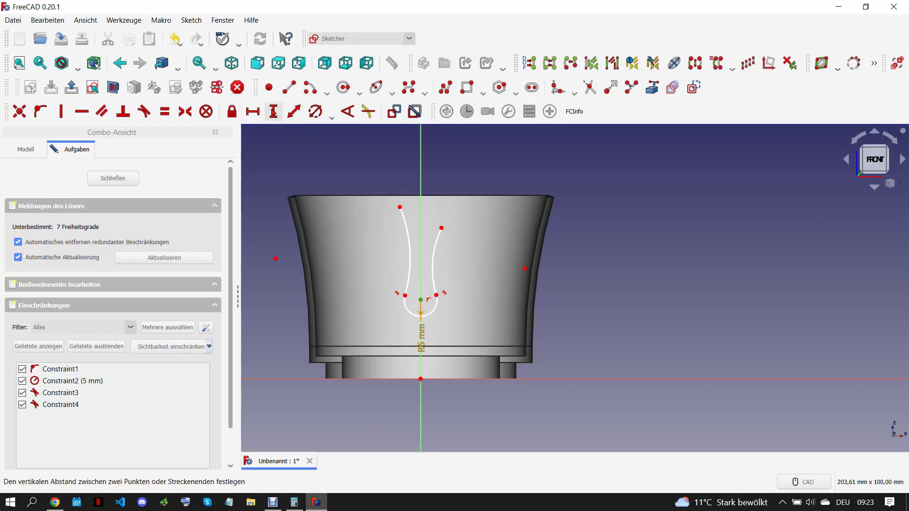
text(i)
text(27)
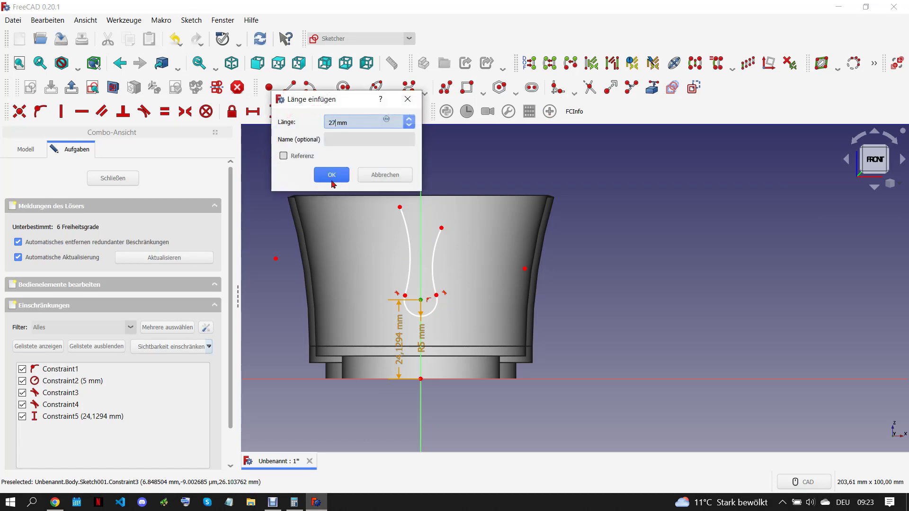
click(332, 175)
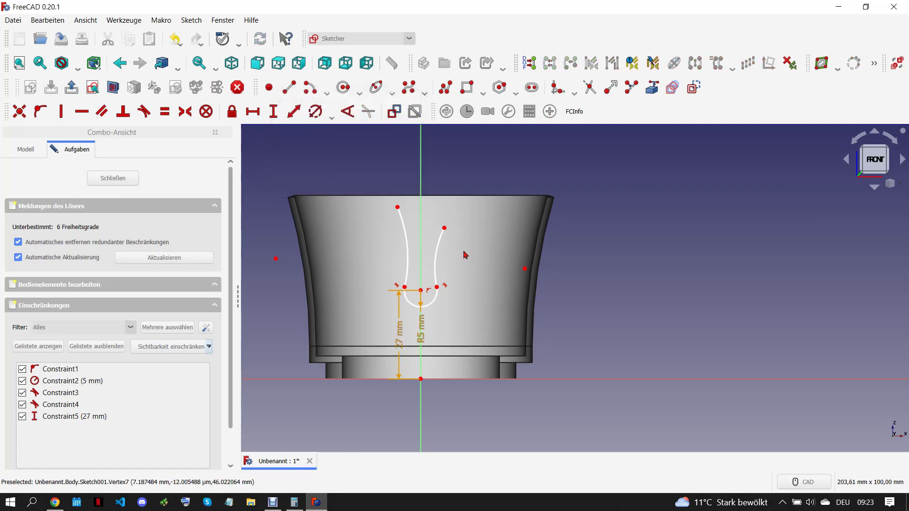
click(436, 249)
click(405, 244)
click(314, 112)
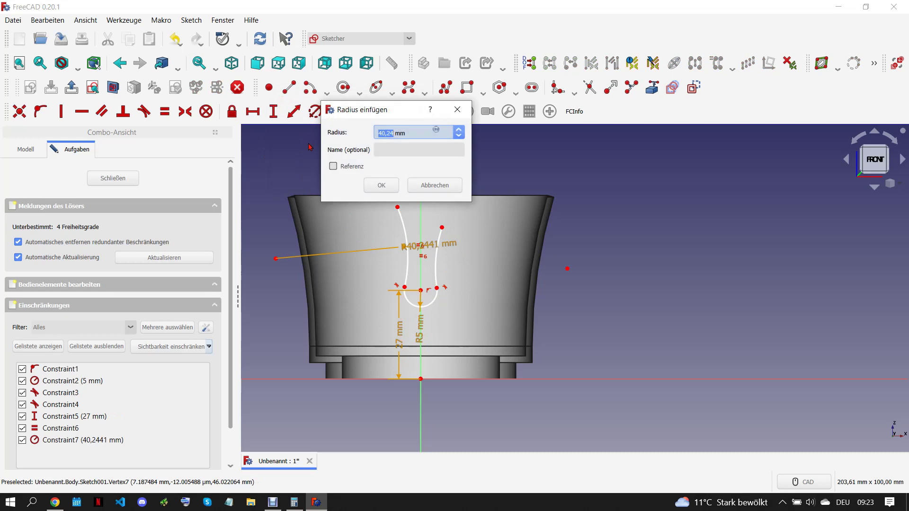
text(7)
key(Return)
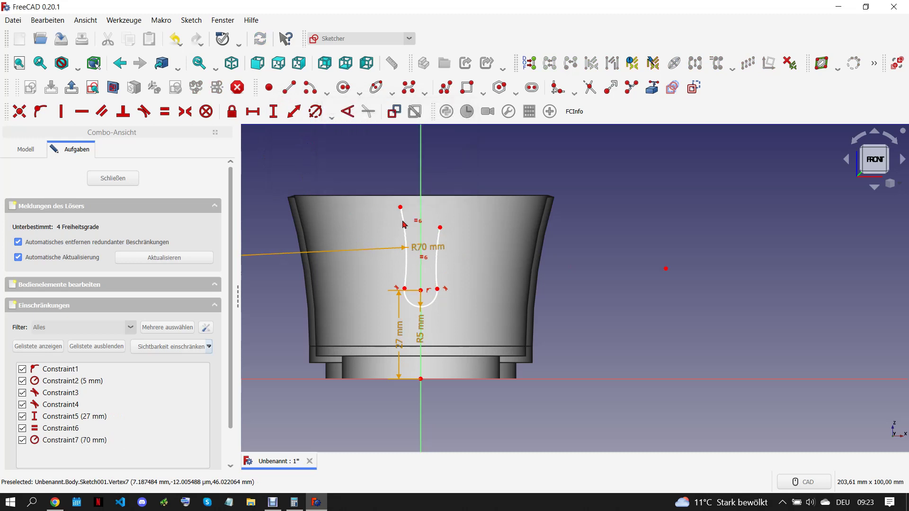
Level the curves' top ends and place them on the referenced tube top edge
drag(443, 230, 462, 213)
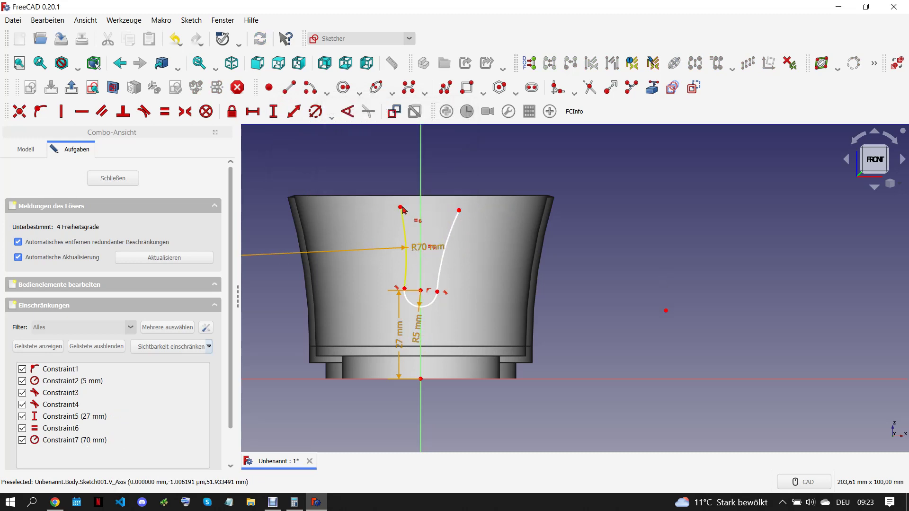
drag(395, 206, 381, 203)
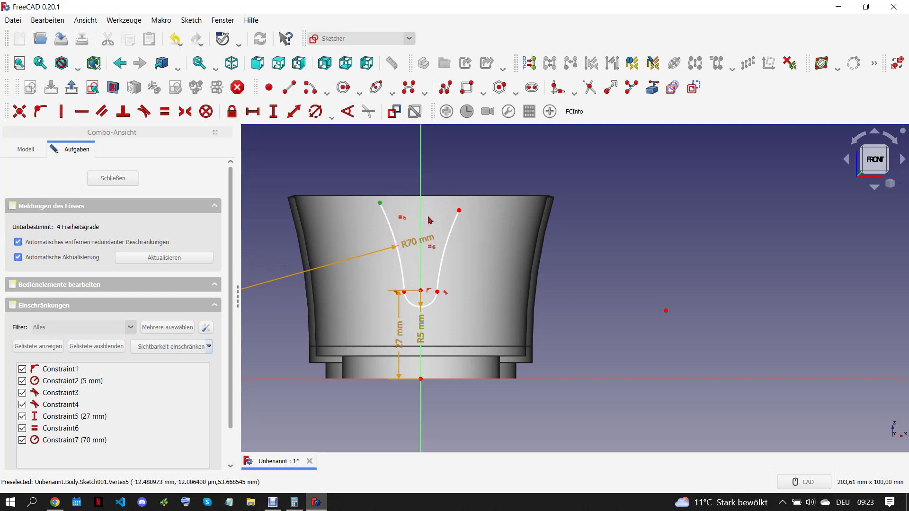
click(458, 211)
key(h)
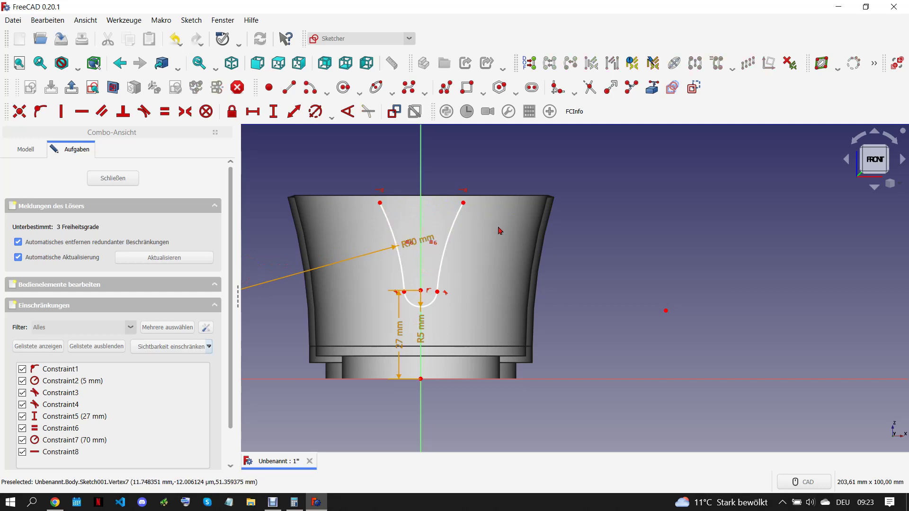
click(653, 87)
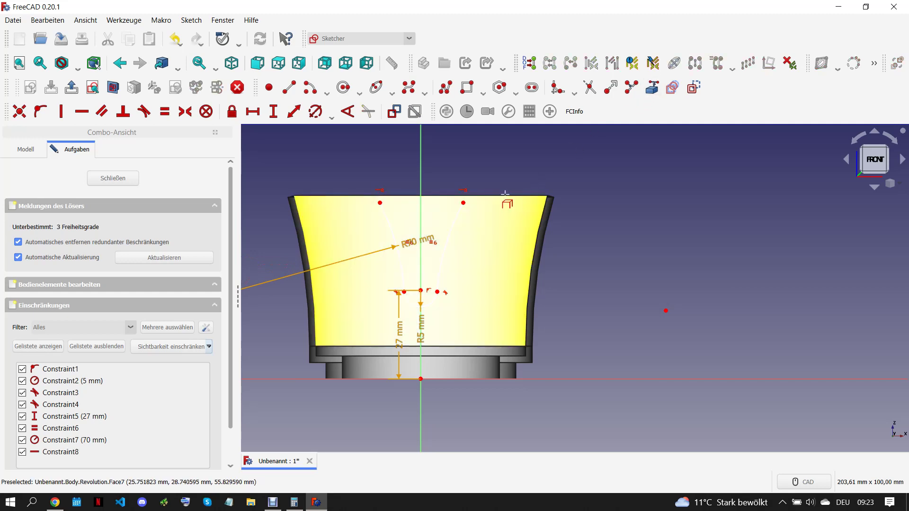
click(490, 212)
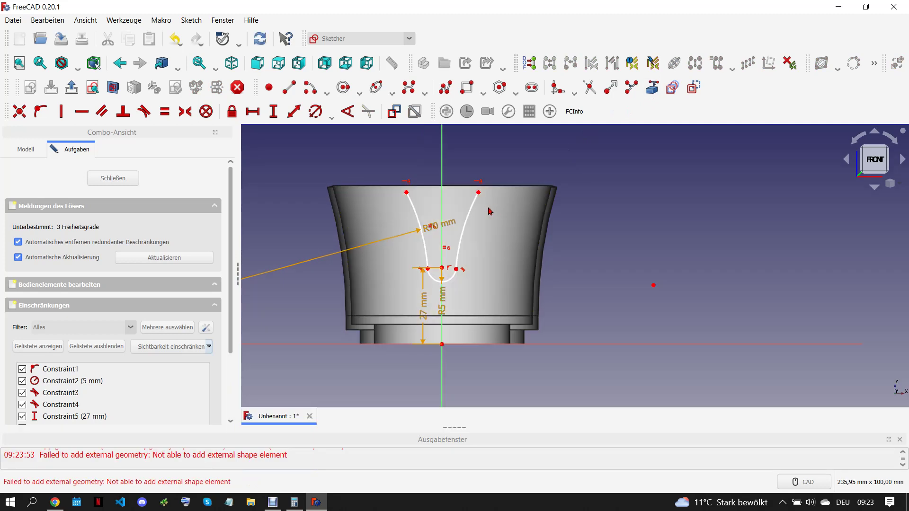
click(652, 87)
click(502, 186)
key(Escape)
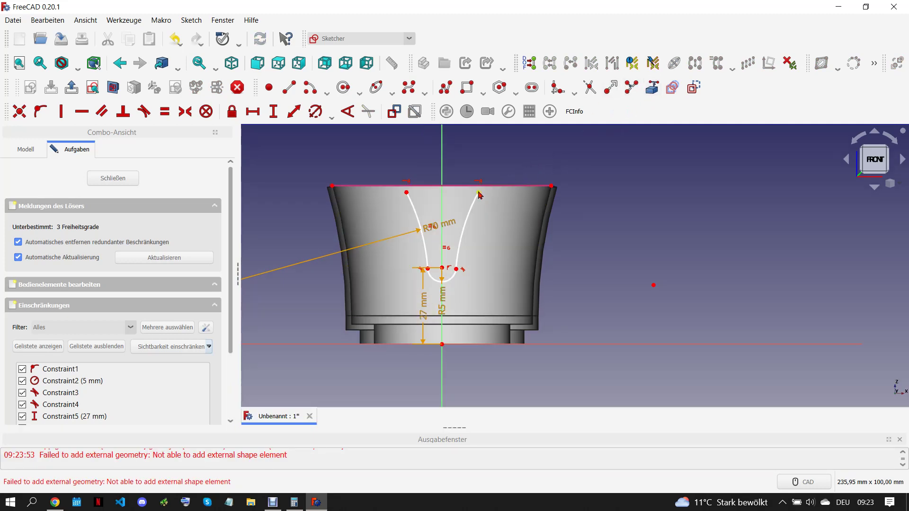
click(478, 192)
click(40, 111)
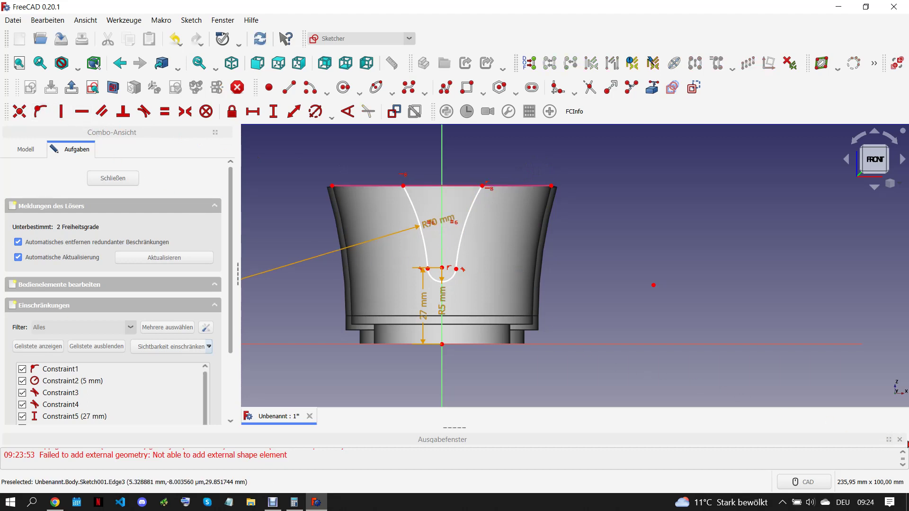
click(899, 439)
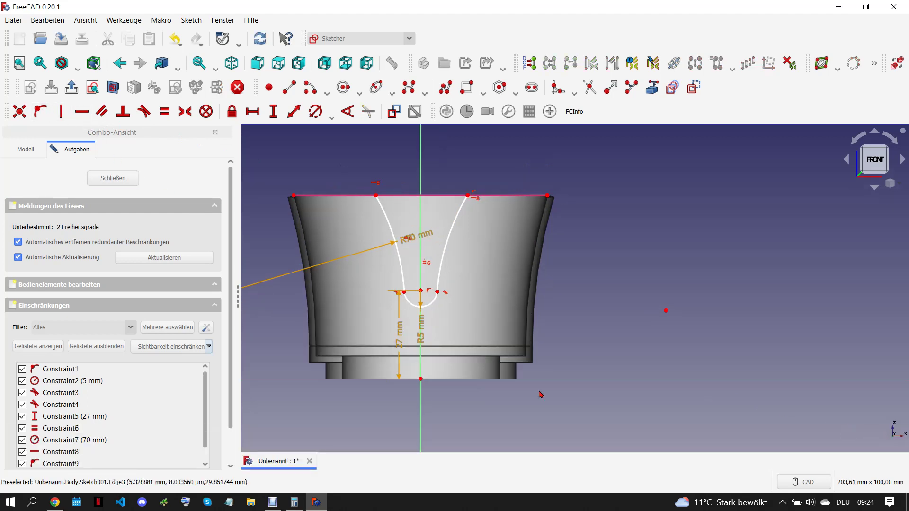
Set a 29 mm horizontal distance between the notch's top endpoints
click(55, 502)
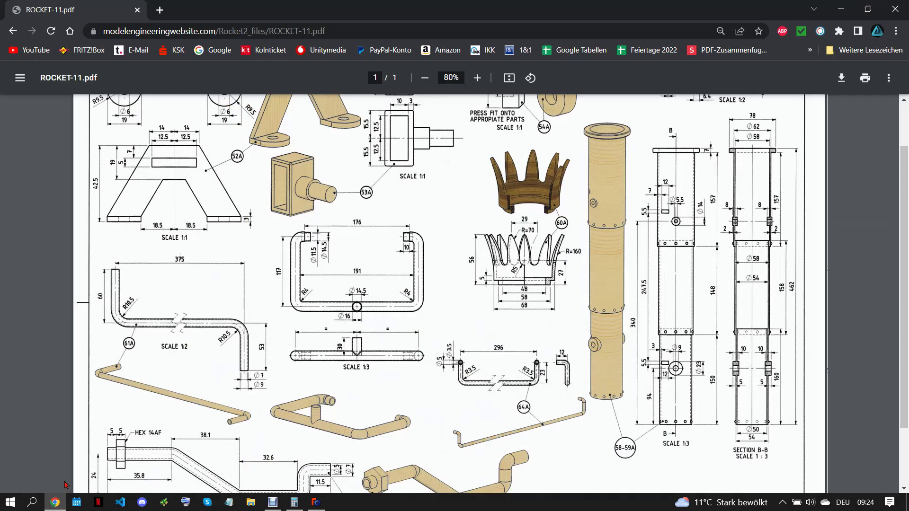
click(315, 501)
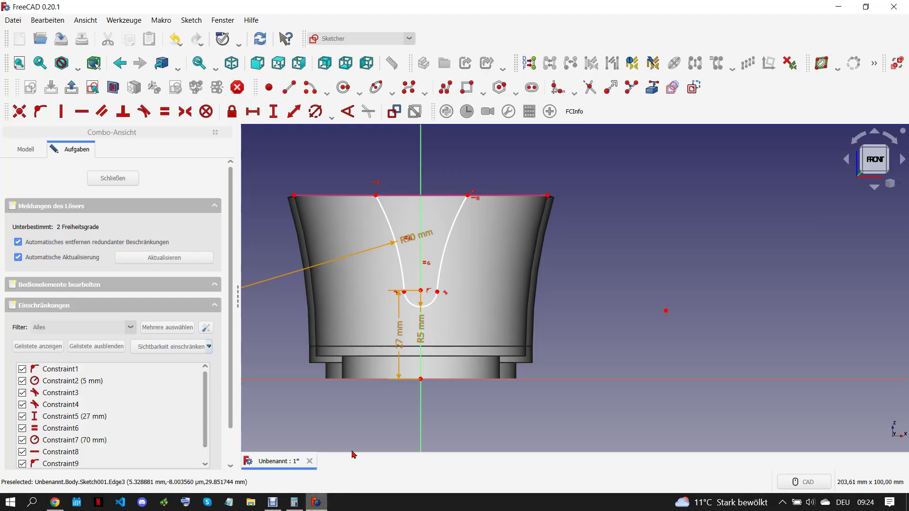
click(376, 196)
click(254, 111)
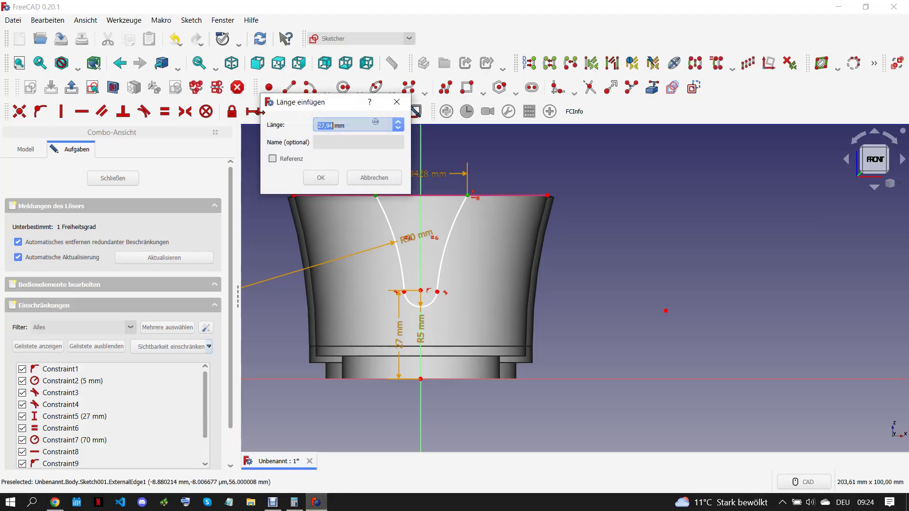
text(2)
key(Return)
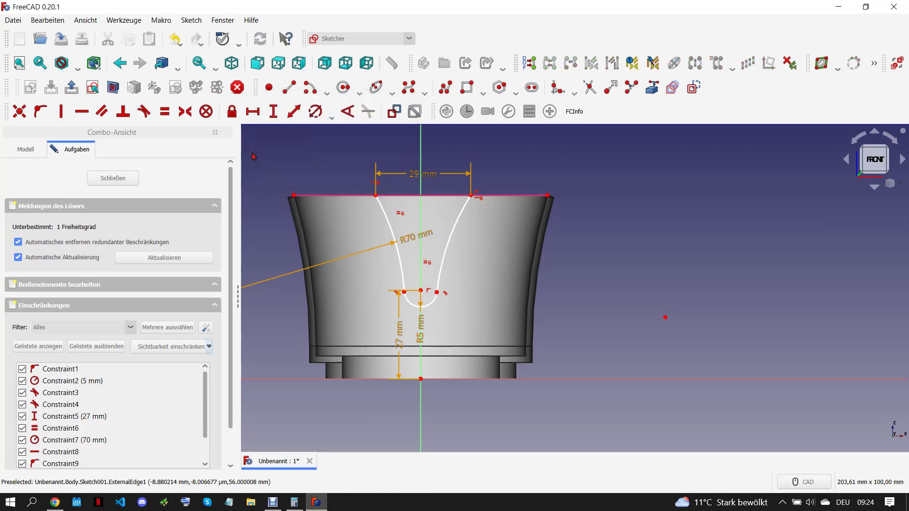
Make the notch's top endpoints symmetric about the vertical axis
scroll(582, 285, down, 3)
scroll(509, 280, up, 3)
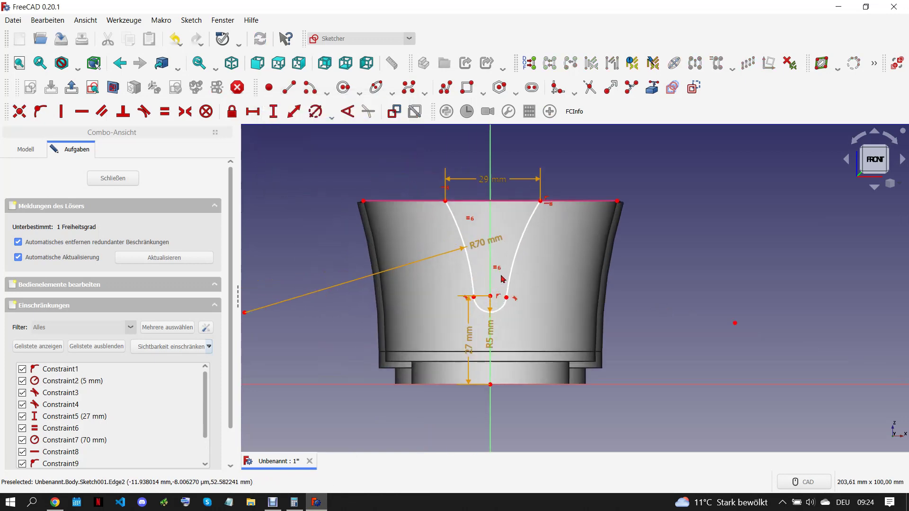
click(541, 201)
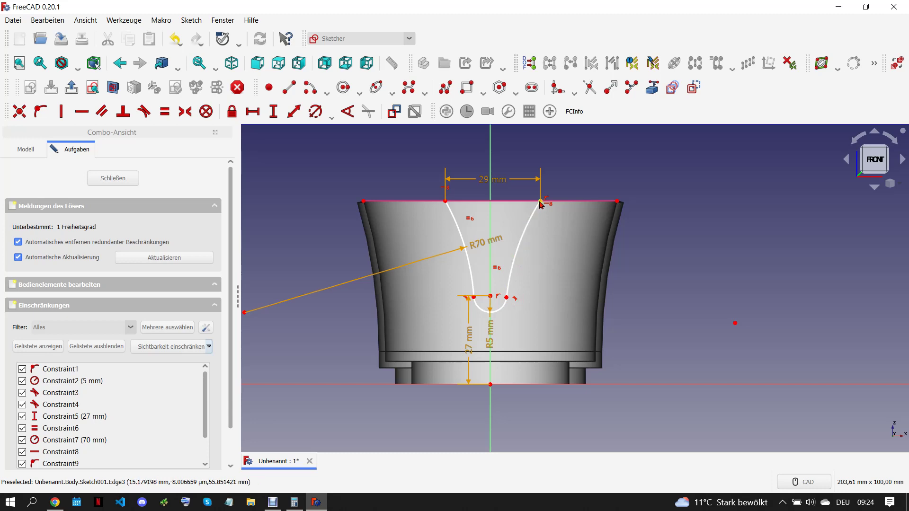
click(445, 201)
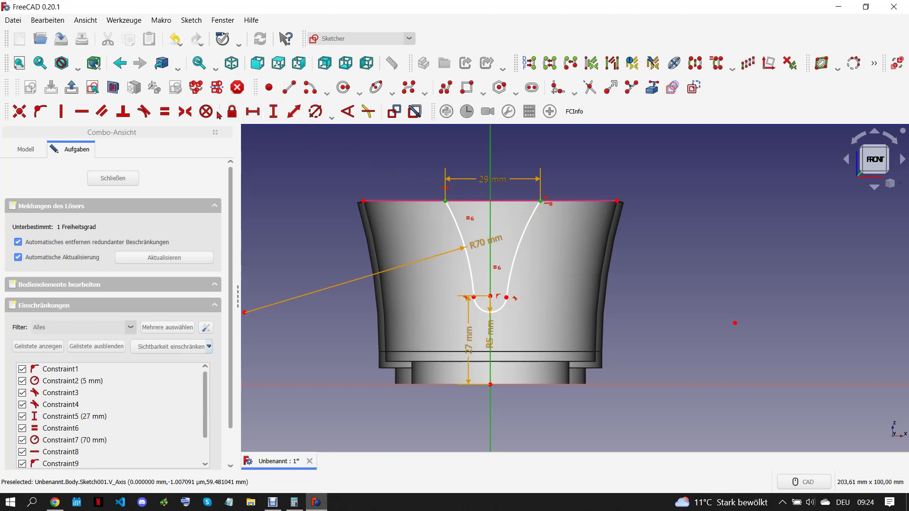
click(186, 111)
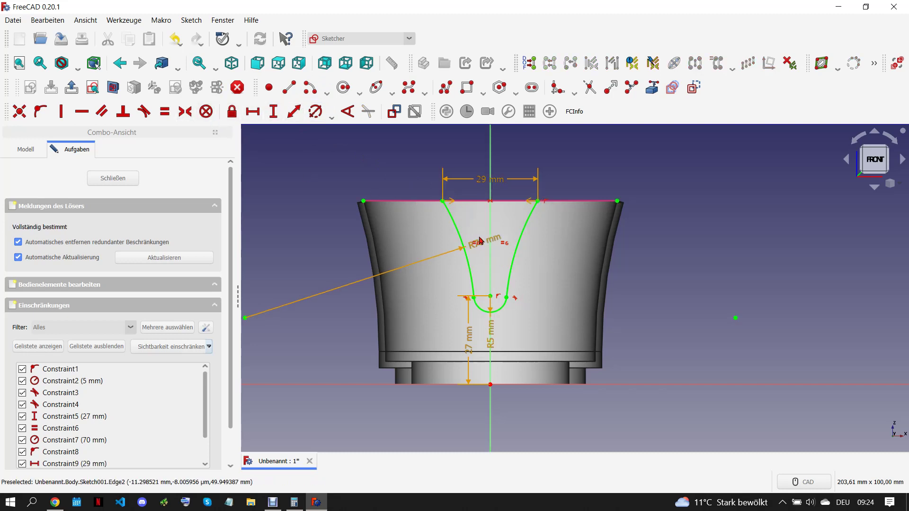
Close the notch with a straight line across its top endpoints and finish the sketch
click(289, 87)
scroll(495, 200, up, 3)
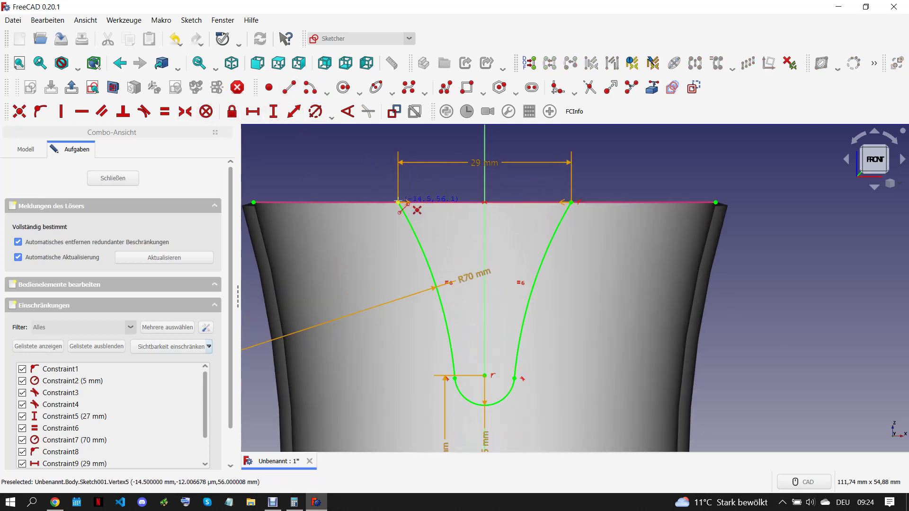
click(399, 202)
click(572, 203)
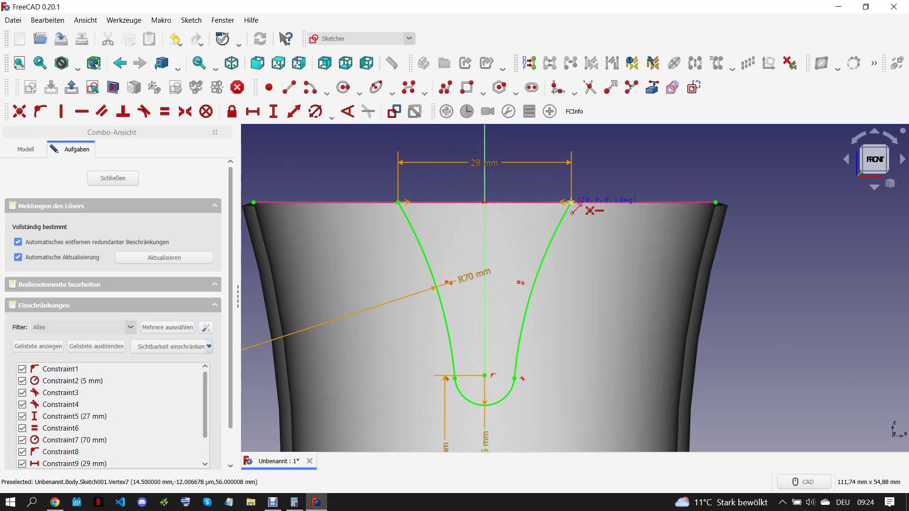
scroll(546, 208, down, 3)
click(113, 178)
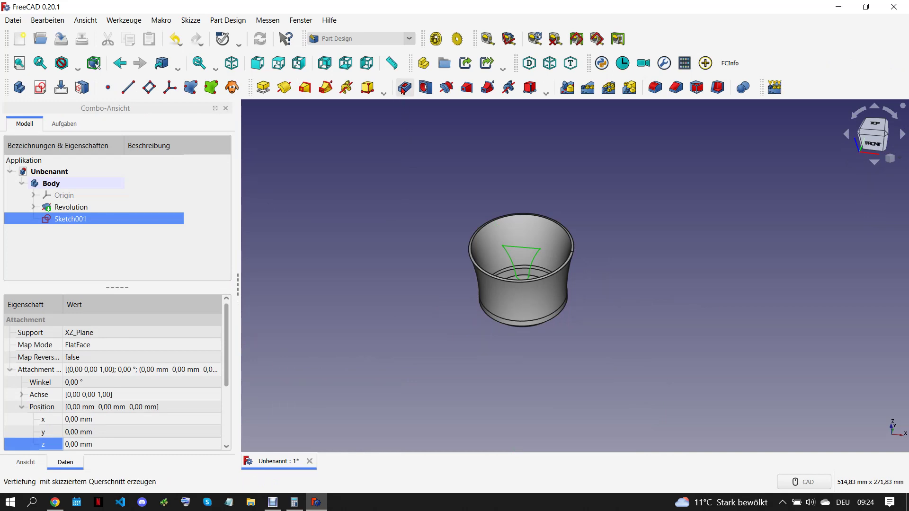
Pocket the notch sketch with type 'Durch alles' through the tube wall
click(405, 87)
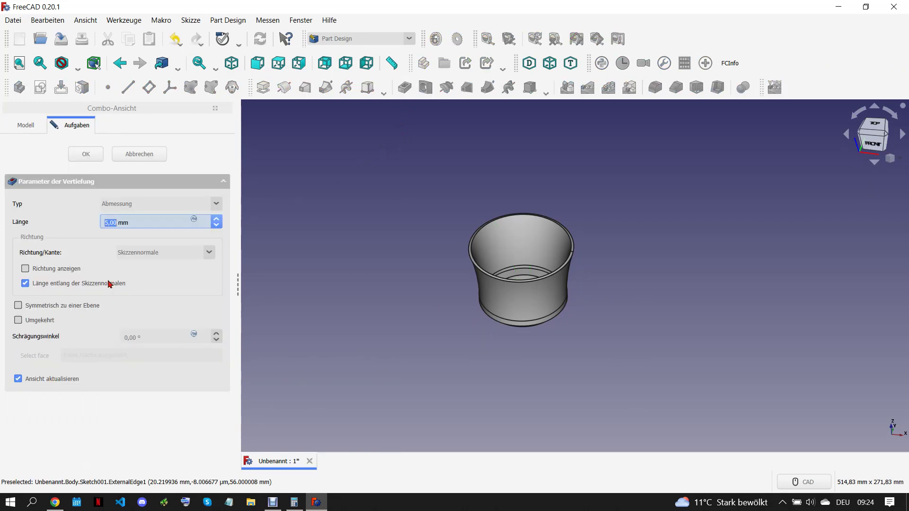
click(142, 207)
click(139, 226)
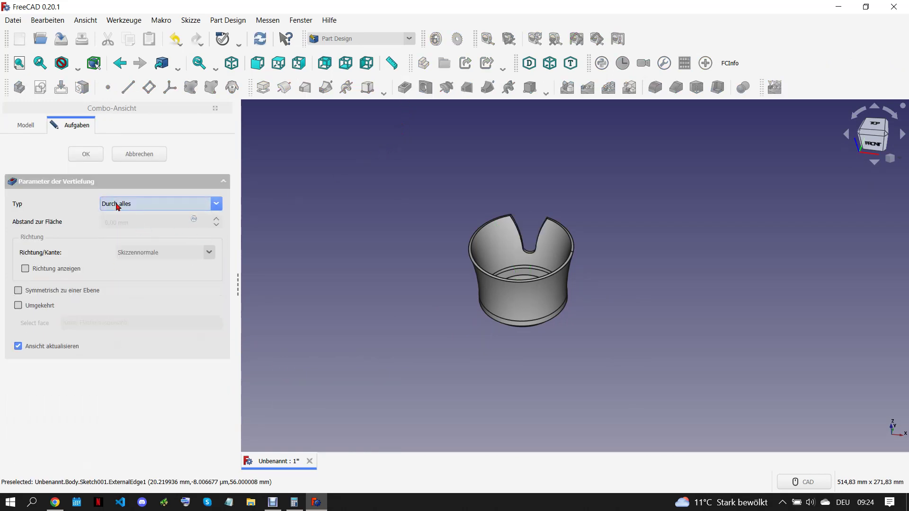
click(93, 158)
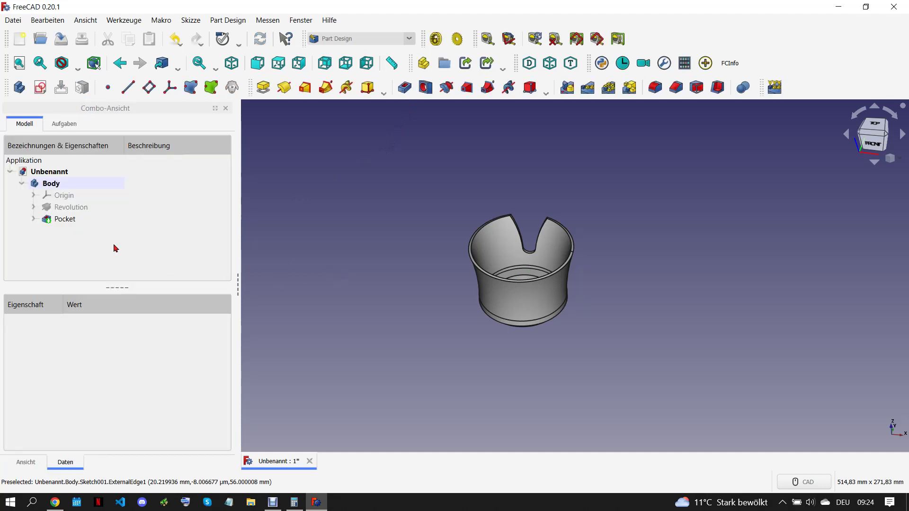
Polar-pattern the Pocket 8 times around the base Z axis
click(72, 222)
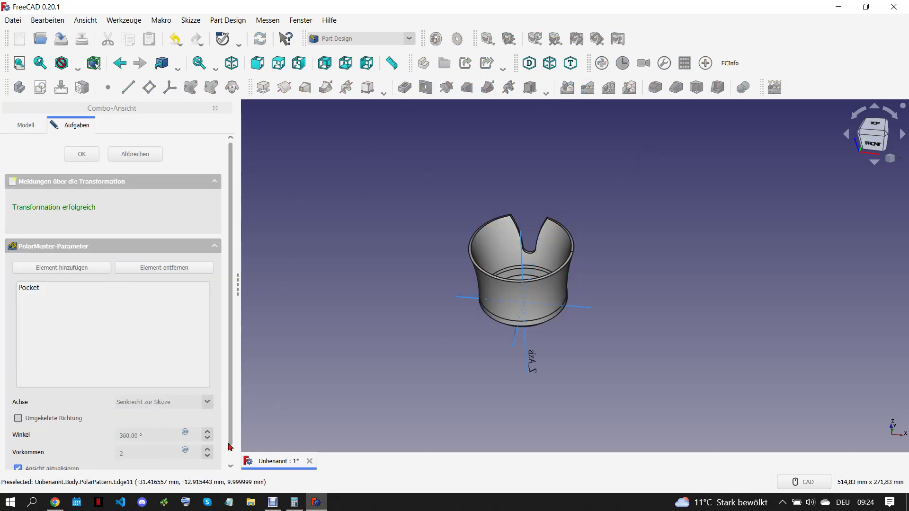
click(199, 404)
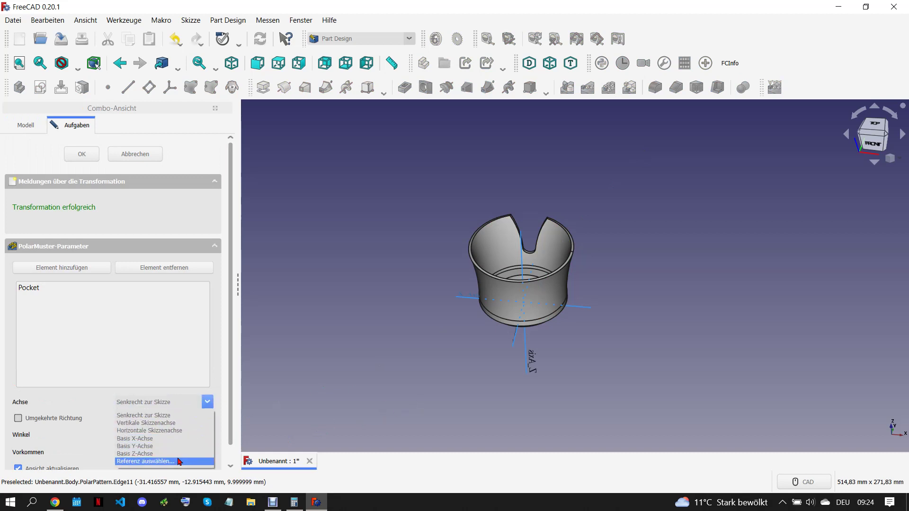
click(180, 462)
click(529, 368)
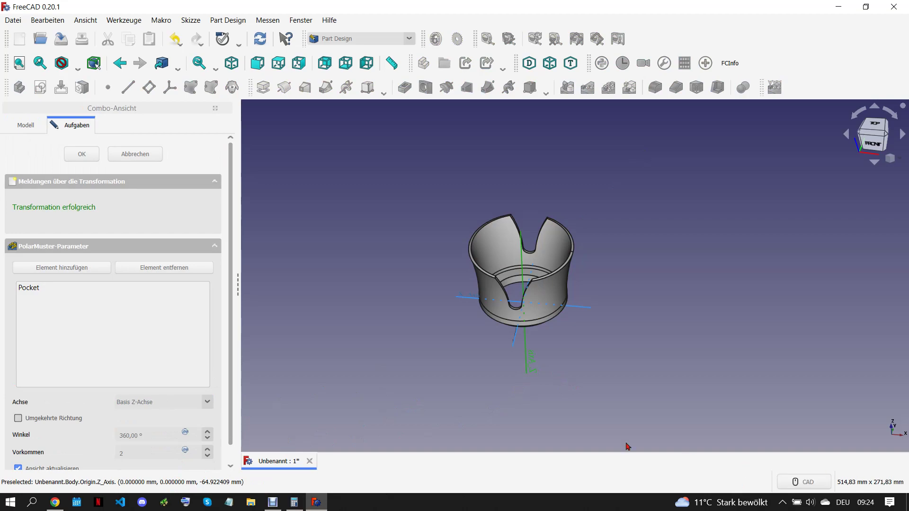
click(56, 501)
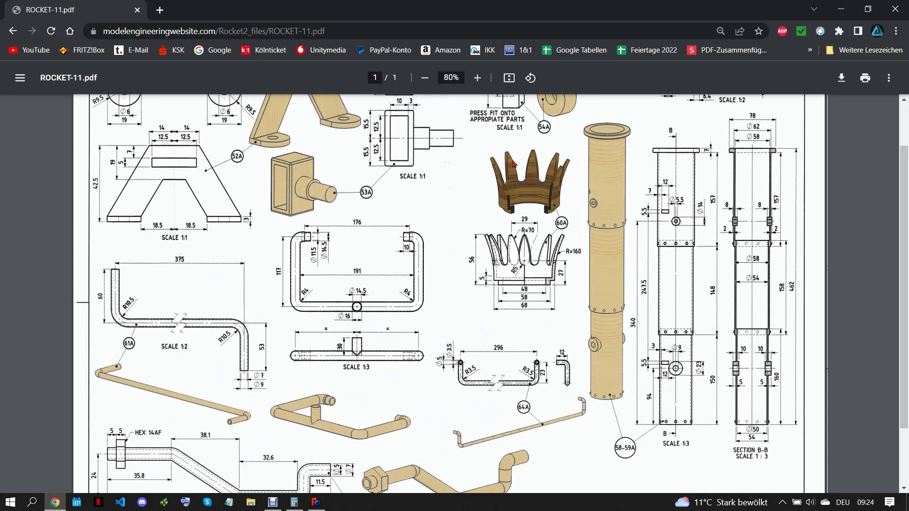
click(316, 502)
click(123, 452)
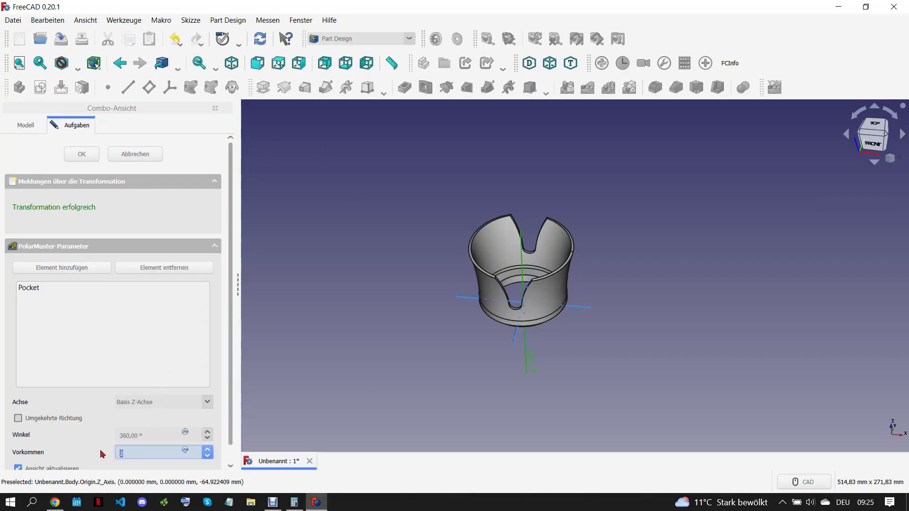
text(8)
click(339, 351)
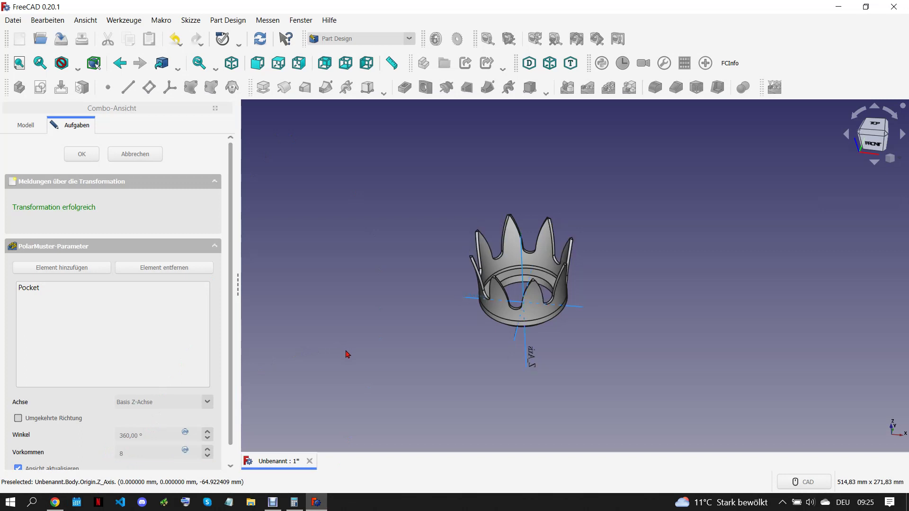
Orbit and zoom the crown to inspect the eight notches from several angles
middle_drag(507, 315, 566, 249)
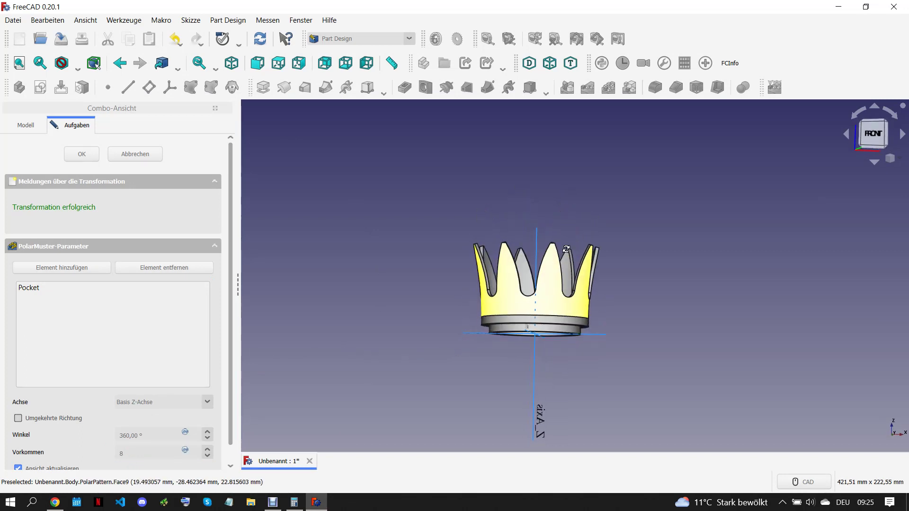
scroll(566, 249, up, 3)
scroll(521, 265, up, 3)
scroll(493, 272, up, 2)
middle_drag(554, 291, 553, 332)
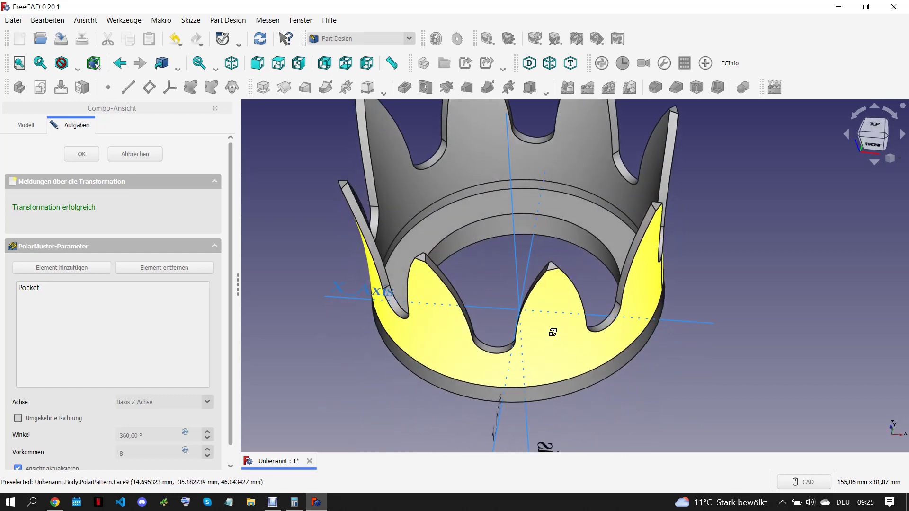
scroll(554, 334, down, 5)
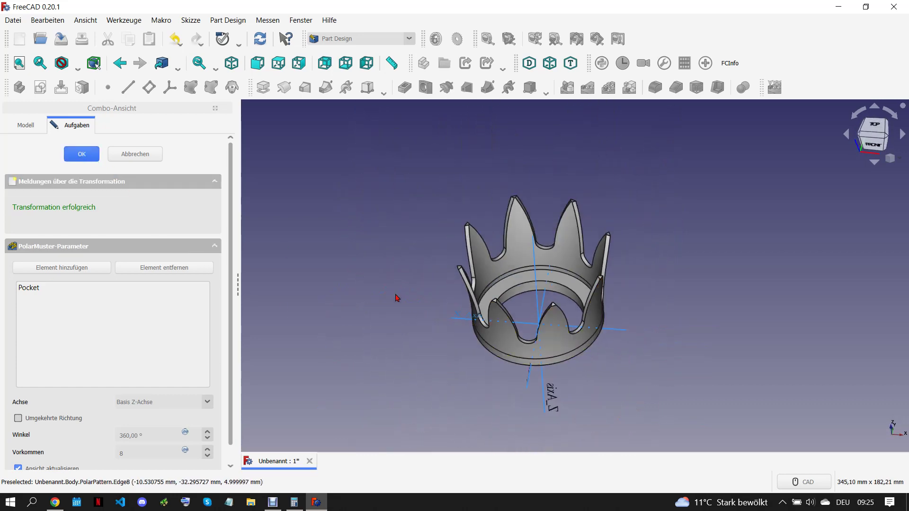
mouse_move(477, 342)
middle_down()
mouse_move(575, 345)
mouse_move(568, 264)
mouse_move(544, 209)
mouse_move(446, 279)
mouse_move(524, 321)
middle_up()
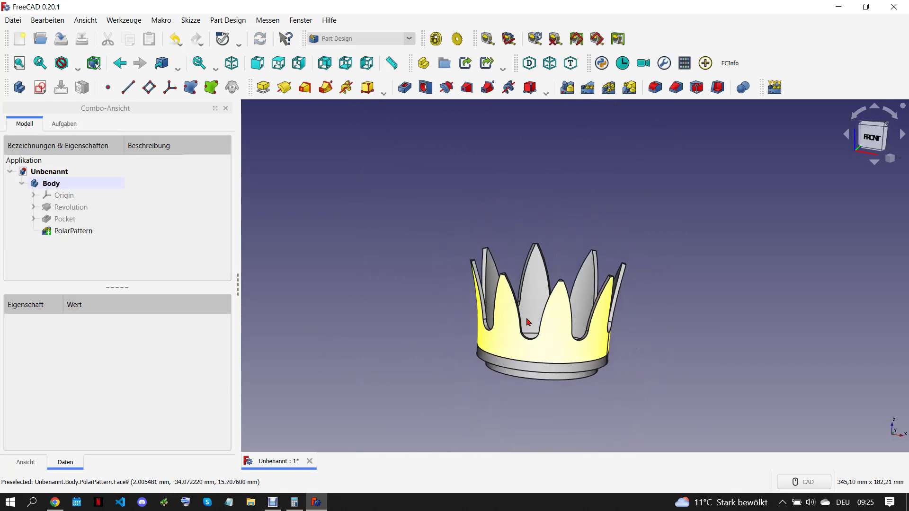
middle_drag(402, 325, 458, 342)
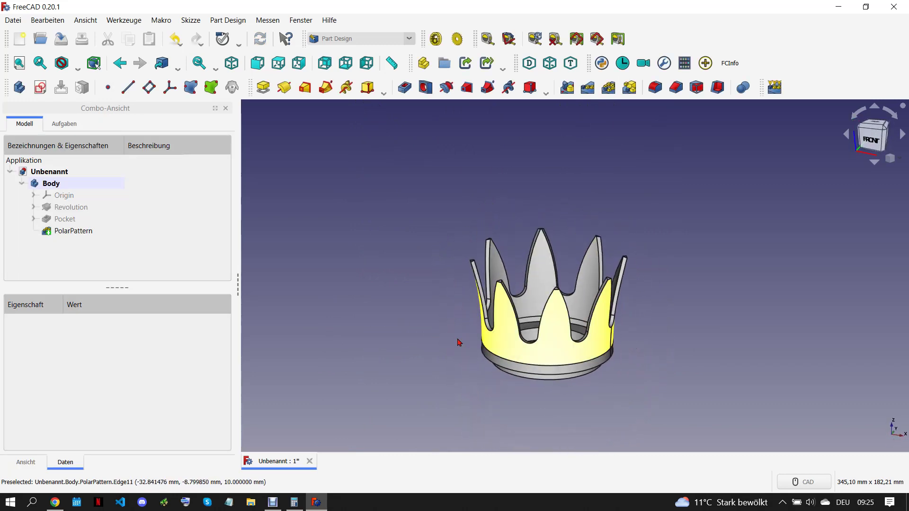
click(55, 502)
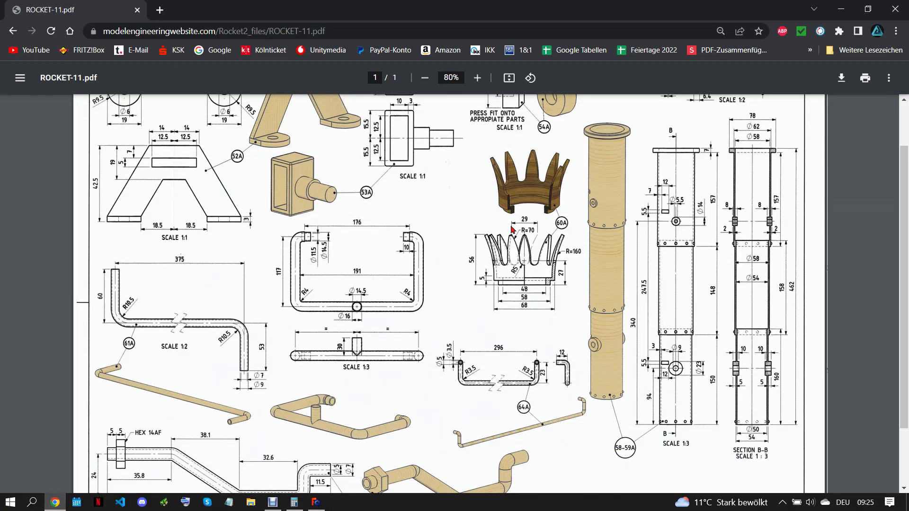
Save the crown part as 60.A and close its document
click(316, 502)
click(13, 20)
click(69, 130)
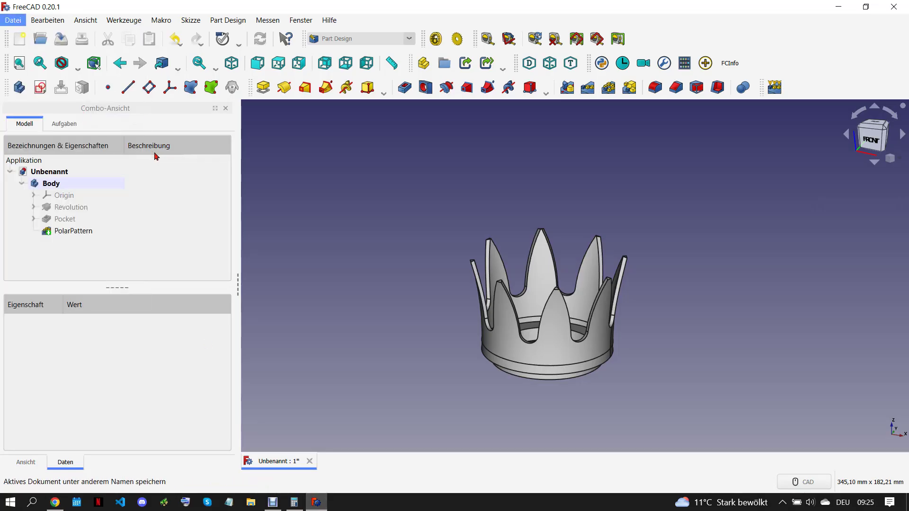
text(60)
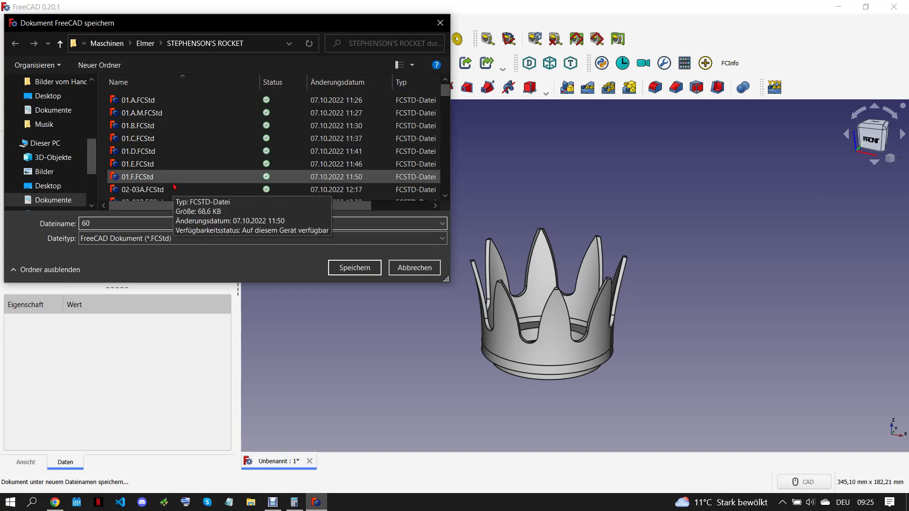
text(.A)
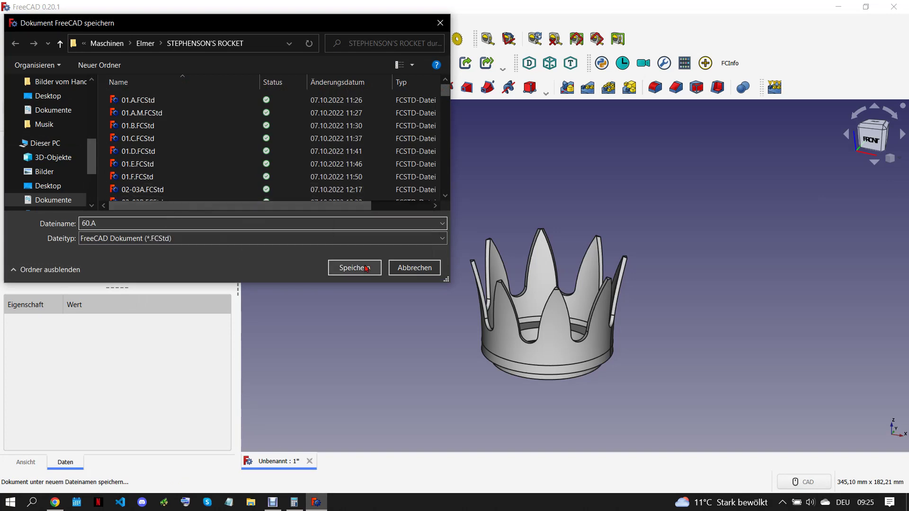
click(360, 269)
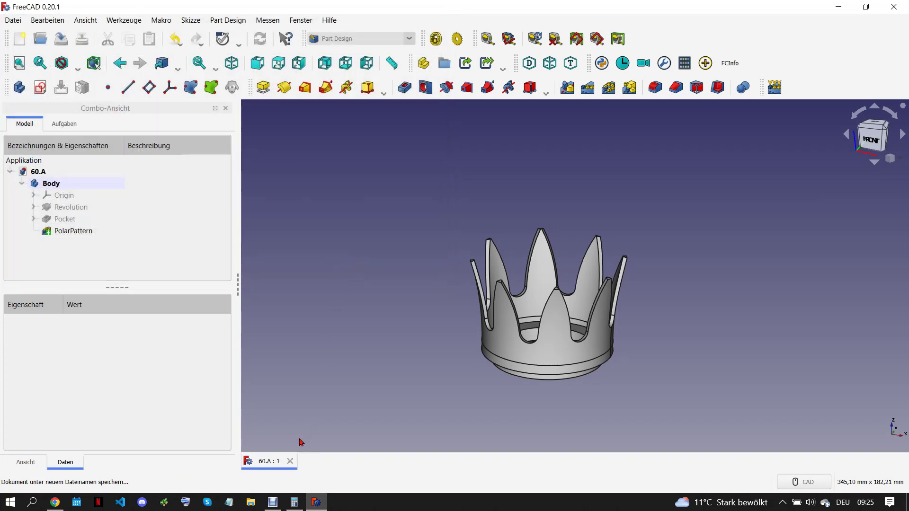
click(290, 461)
click(55, 502)
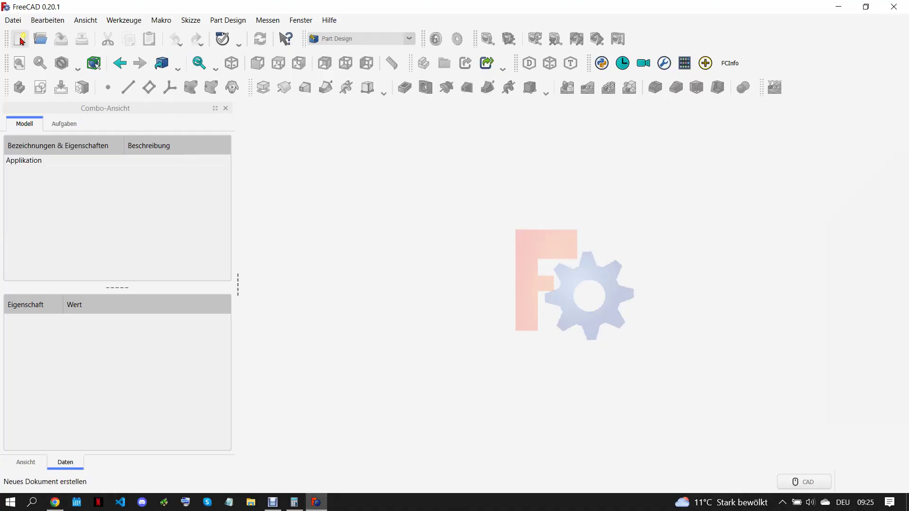
In a new document and body, sketch two circles centred on the origin on the XY plane
click(19, 39)
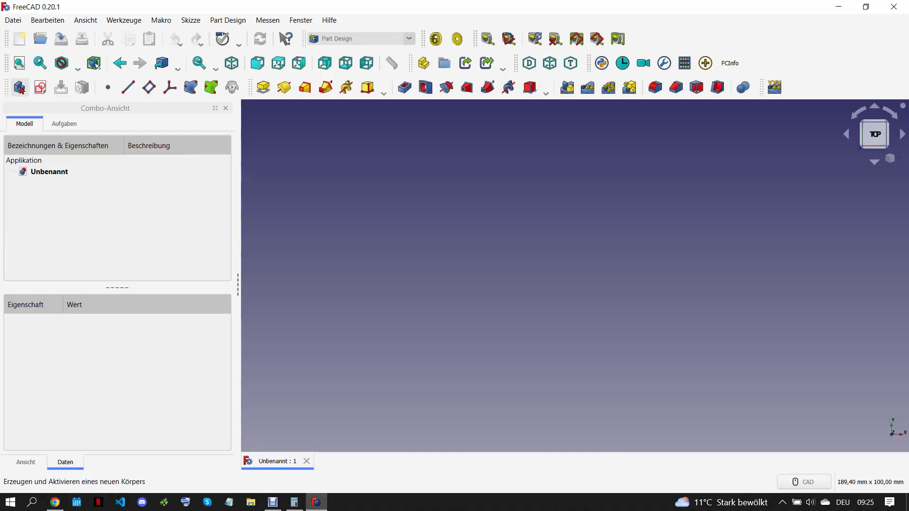
click(20, 89)
click(90, 207)
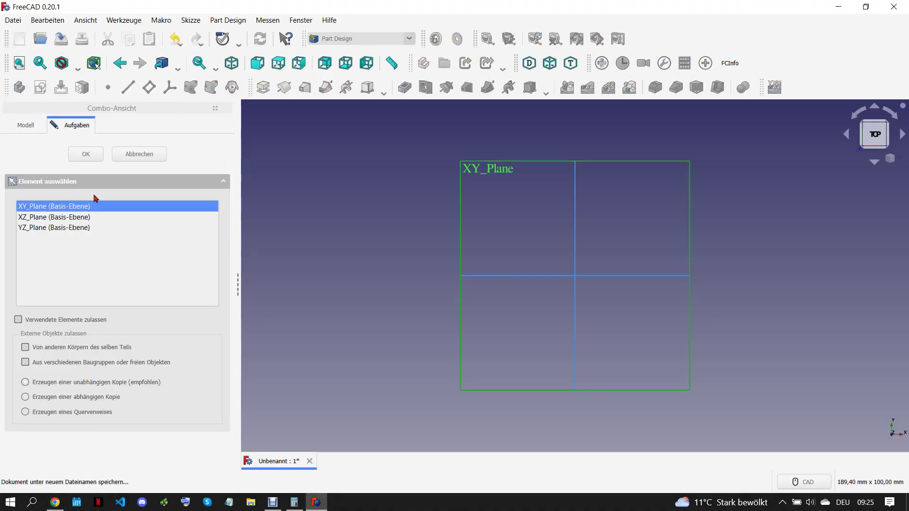
click(94, 164)
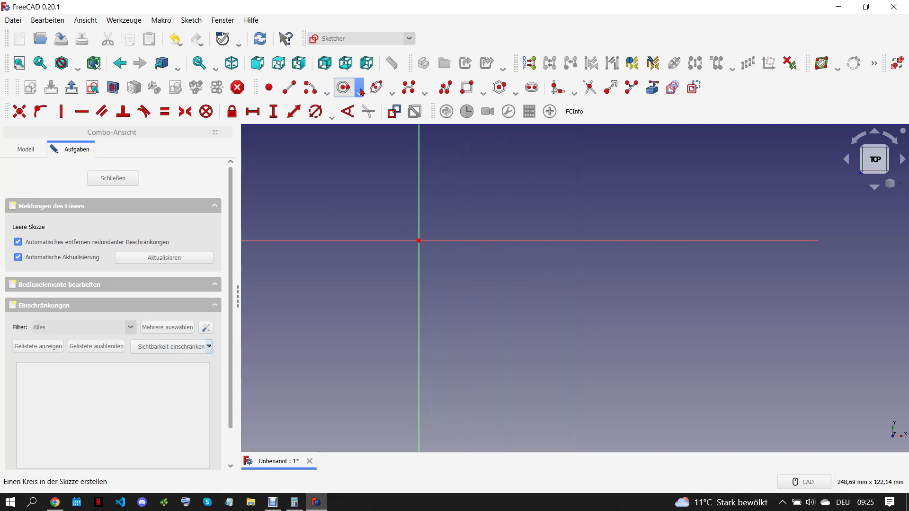
click(360, 90)
click(419, 240)
click(441, 198)
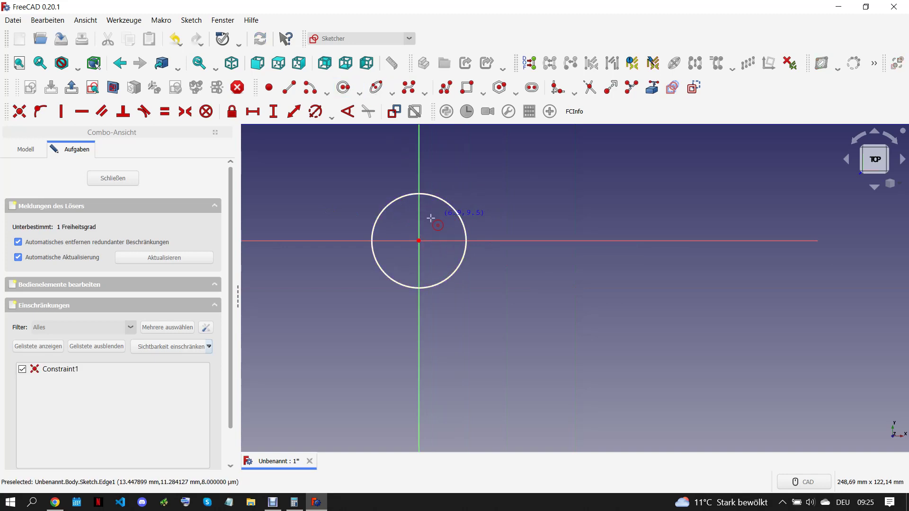
click(419, 241)
click(439, 223)
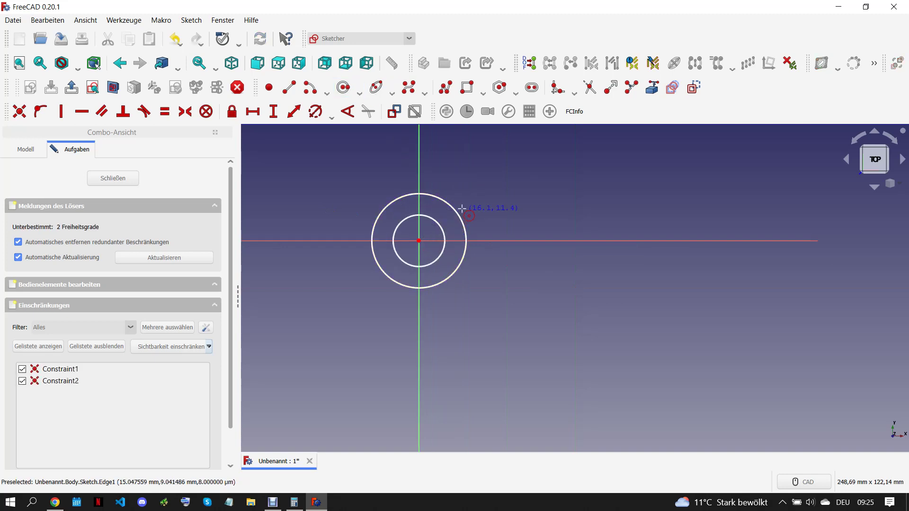
Dimension the circles to Ø54 mm outer and Ø50 mm inner, then leave the sketch
click(317, 112)
click(444, 205)
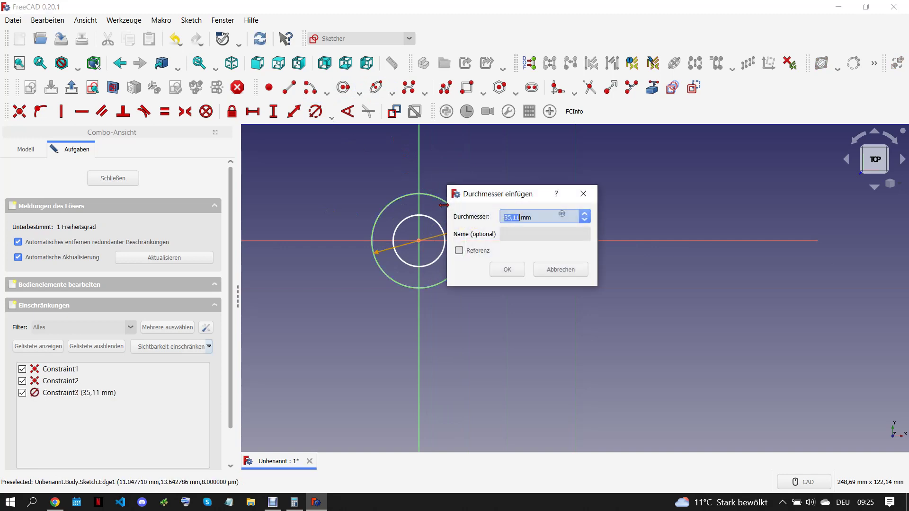
text(5)
key(Return)
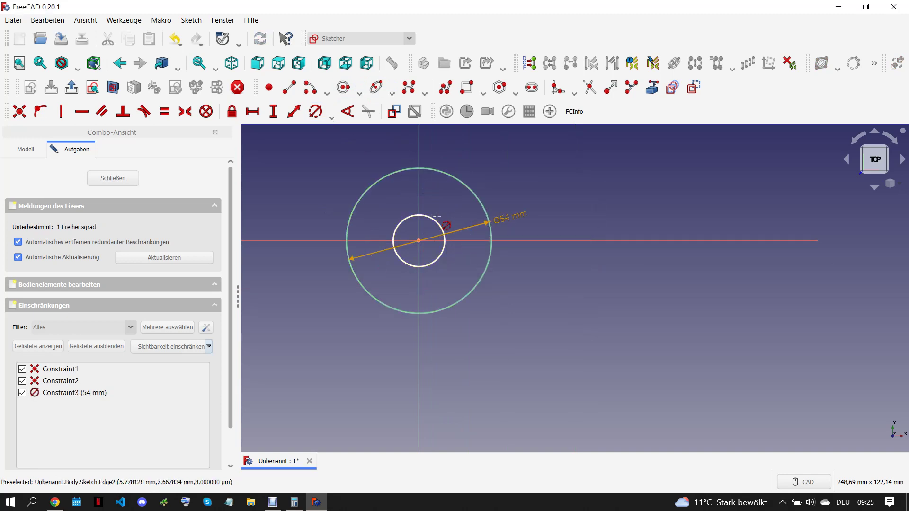
click(442, 222)
text(50)
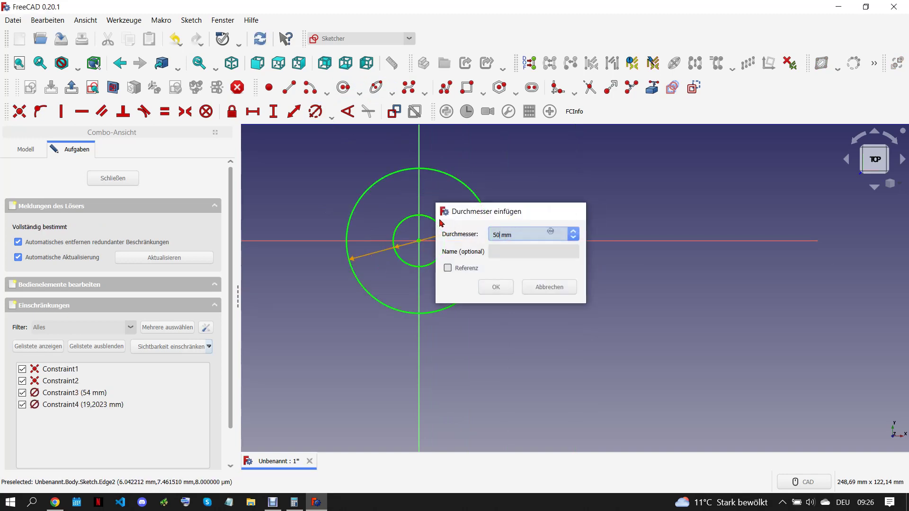
key(Return)
mouse_move(514, 219)
mouse_down()
mouse_move(518, 191)
mouse_move(555, 219)
mouse_up()
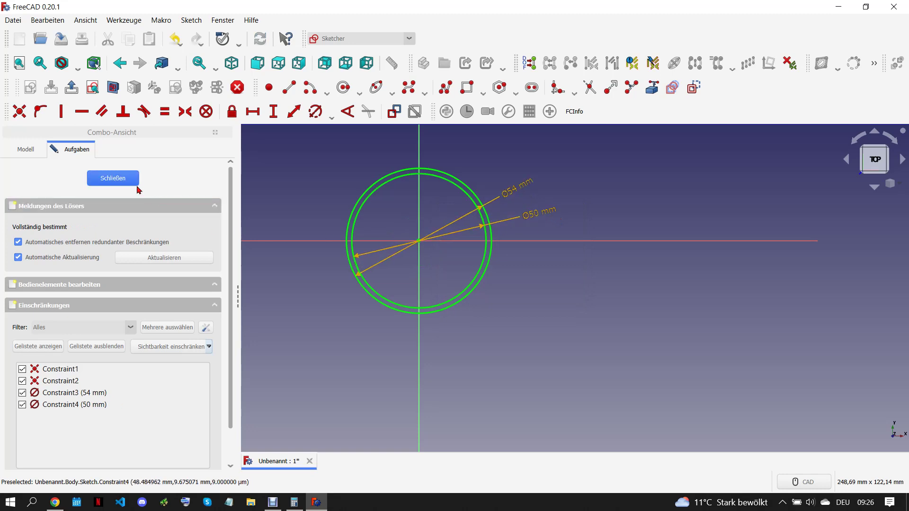
key(Escape)
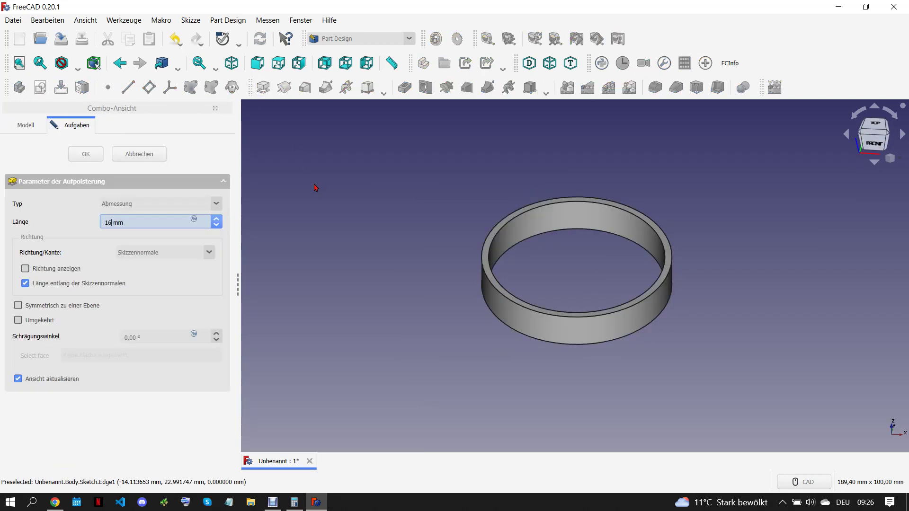
Pad the ring sketch to a length of 160 mm
text(0)
scroll(497, 345, down, 5)
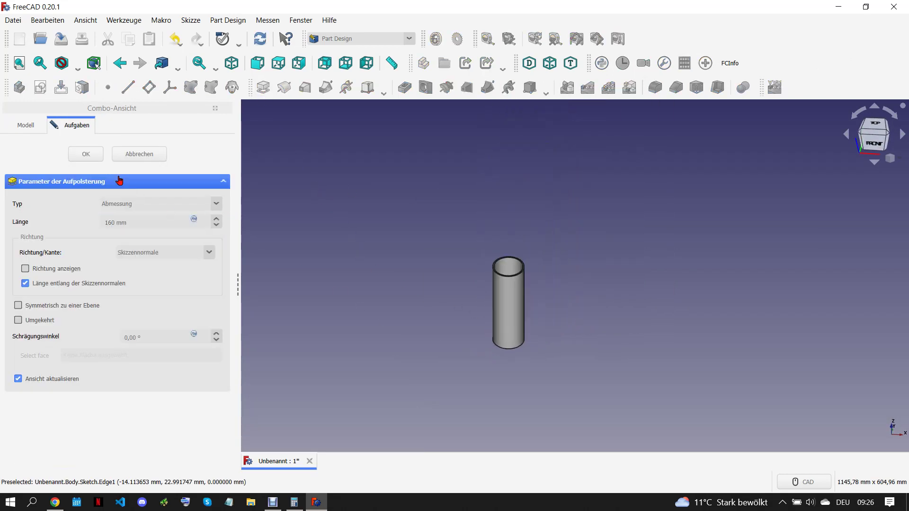
key(Return)
click(55, 502)
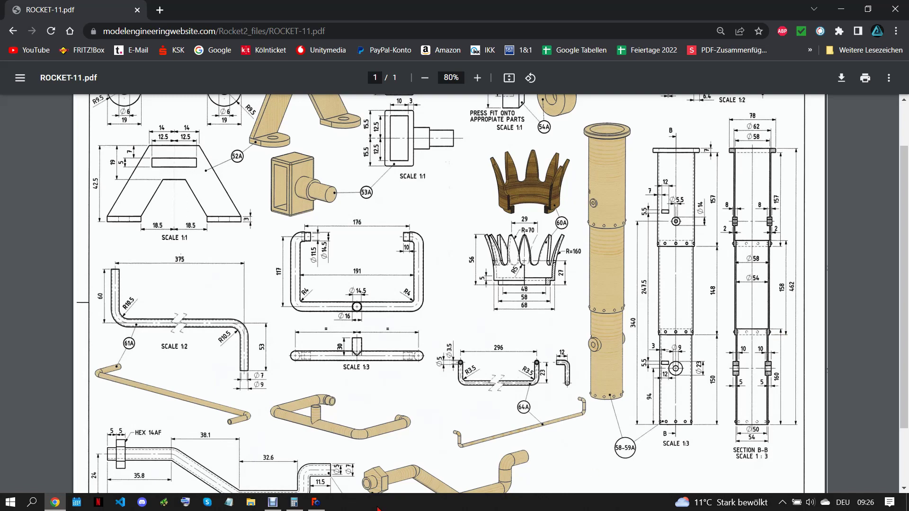
Create a second body and a datum plane attached to the tube's top rim
click(327, 502)
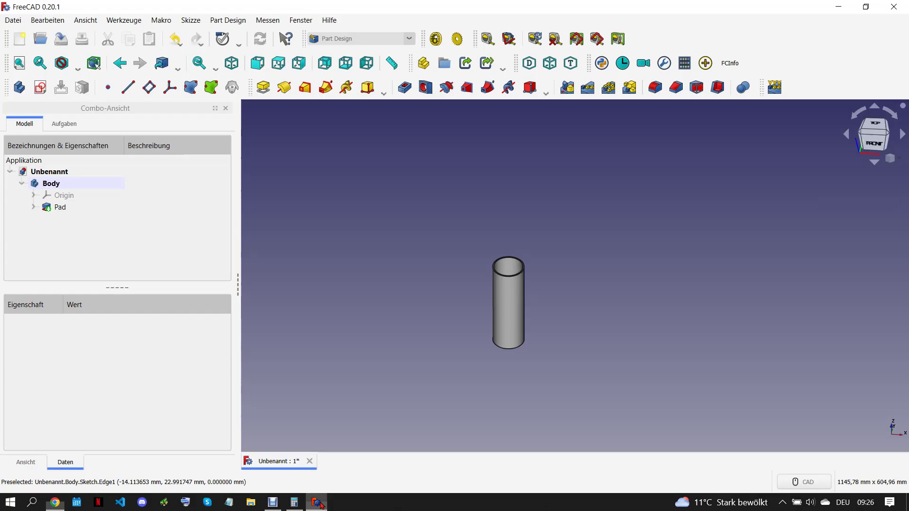
click(19, 87)
click(482, 258)
scroll(482, 258, up, 3)
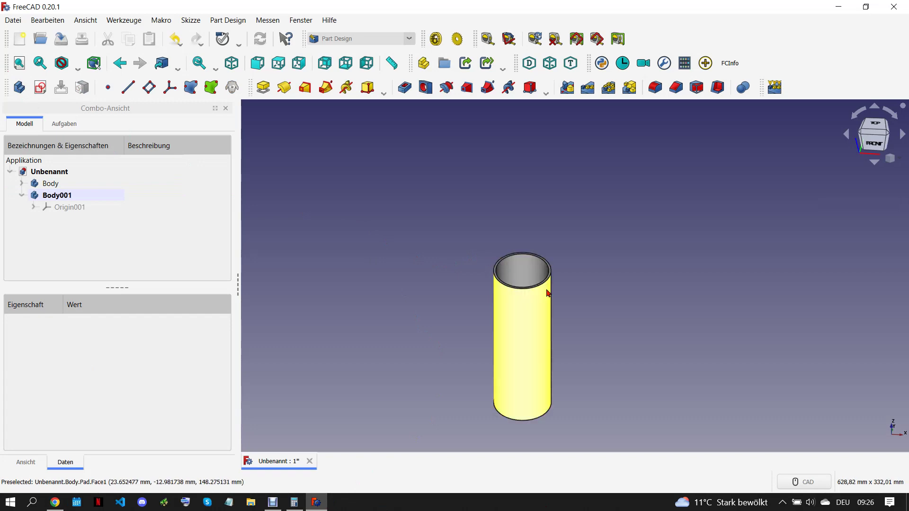
click(540, 291)
click(149, 87)
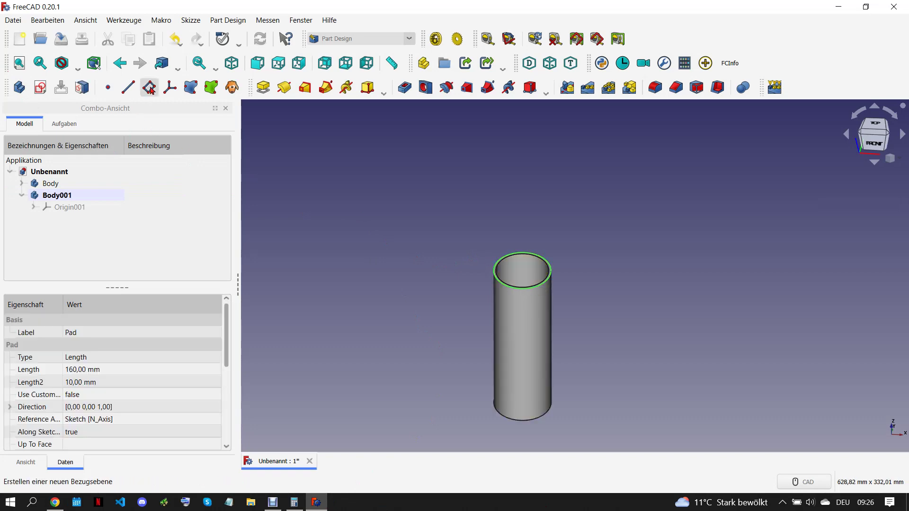
click(81, 154)
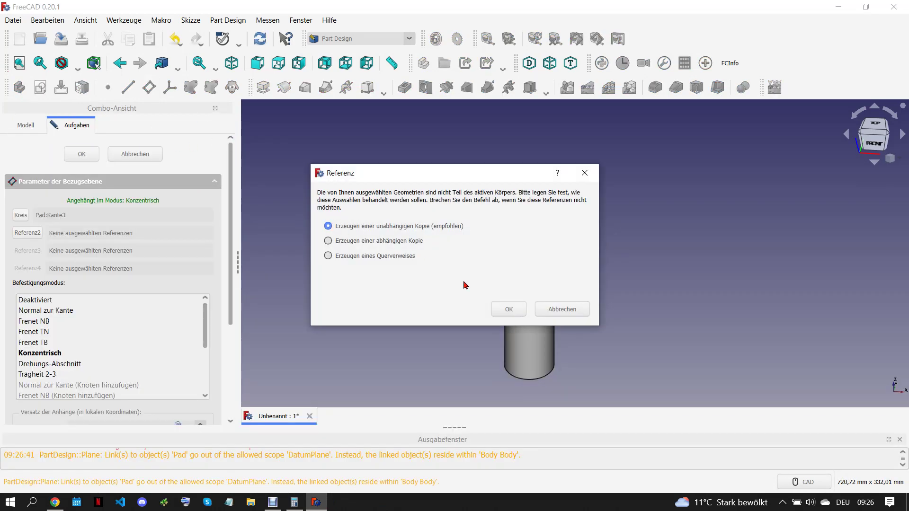
Accept an independent copy, sketch on the datum plane, and draw an origin-centred Ø54 mm circle
click(519, 314)
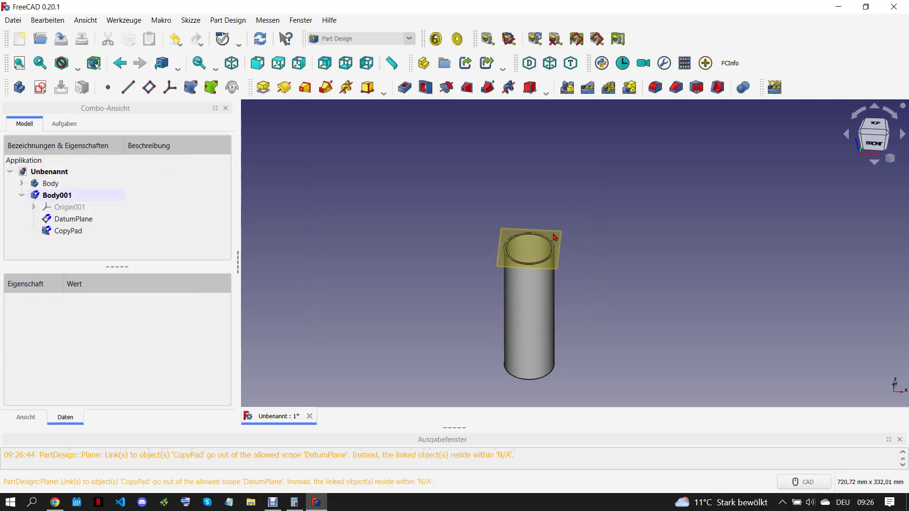
click(555, 237)
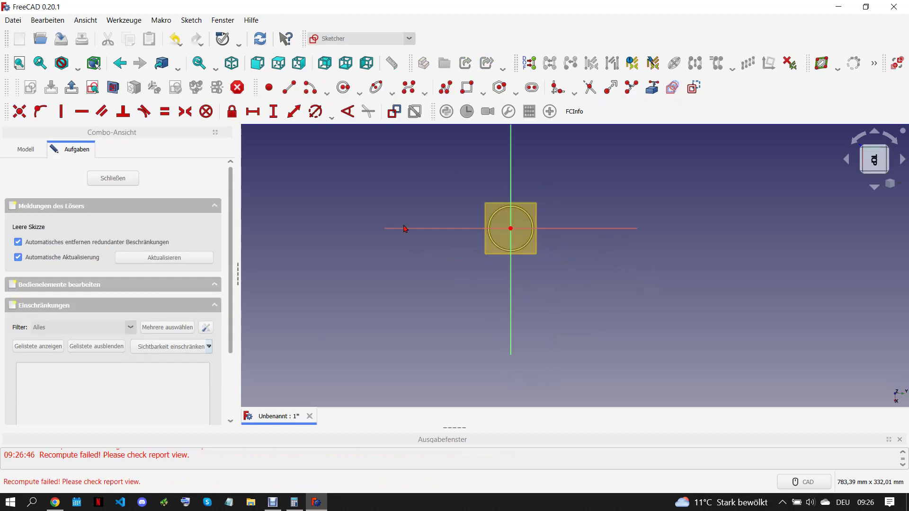
click(343, 87)
click(439, 268)
click(462, 252)
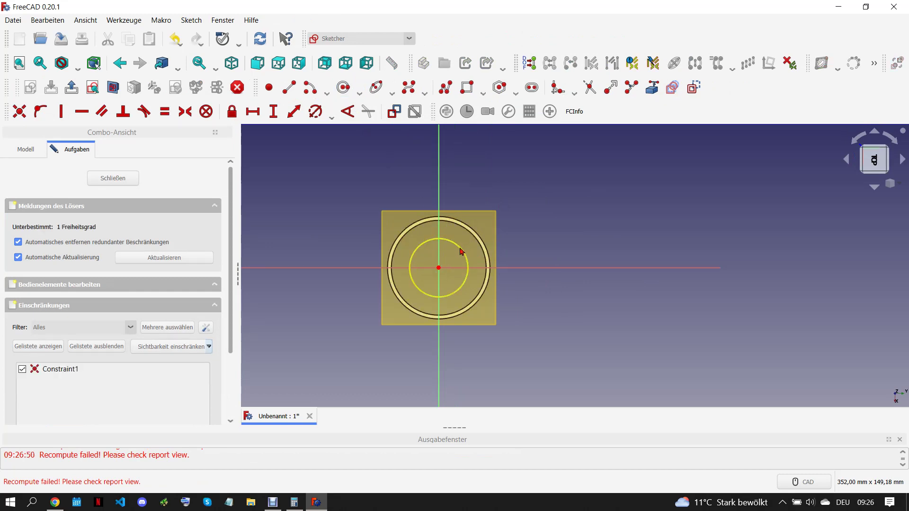
click(468, 268)
click(315, 112)
text(54)
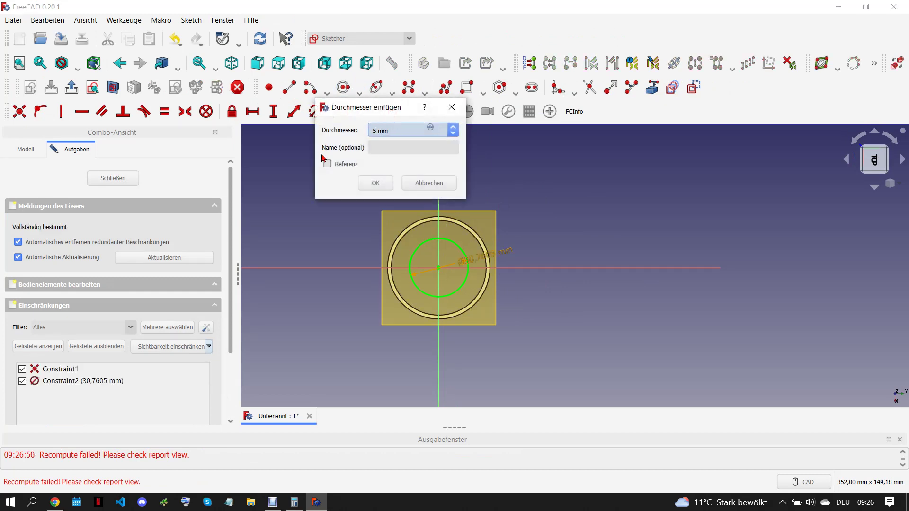
click(374, 183)
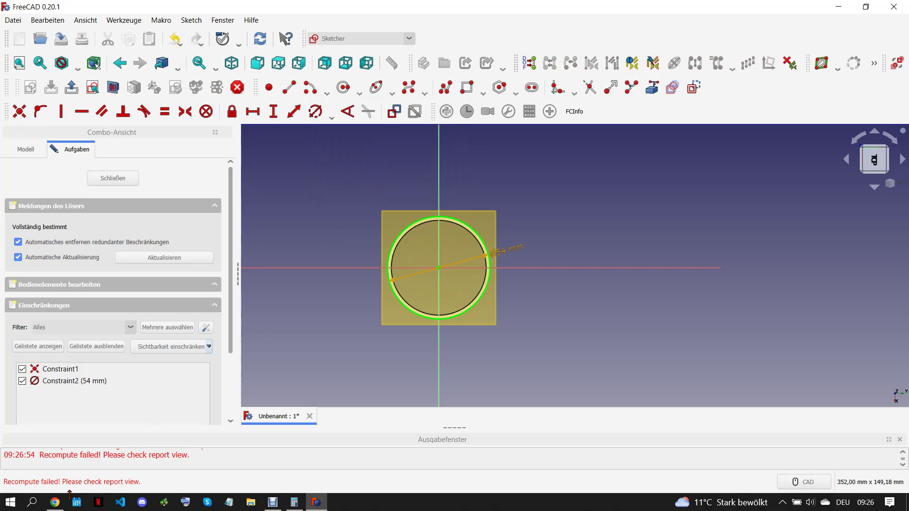
Add a concentric Ø58 mm outer circle and close the flange ring sketch
click(55, 502)
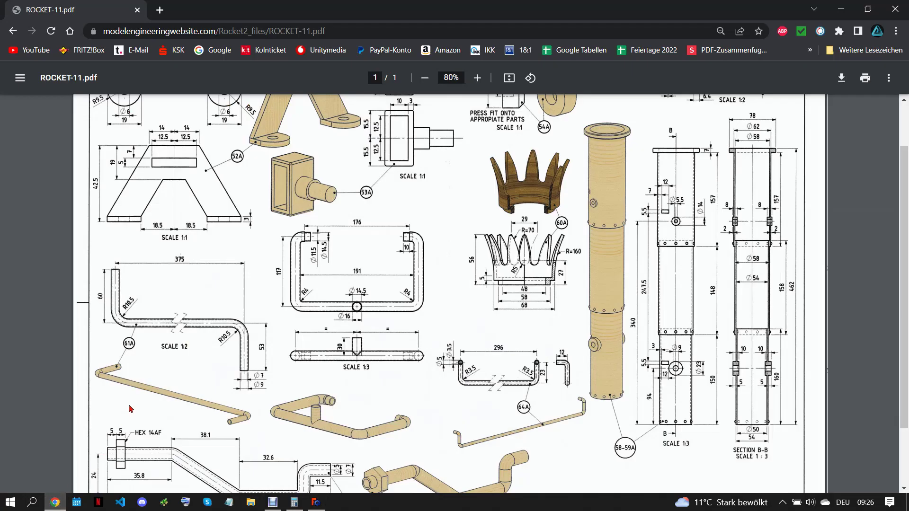
click(316, 502)
click(344, 87)
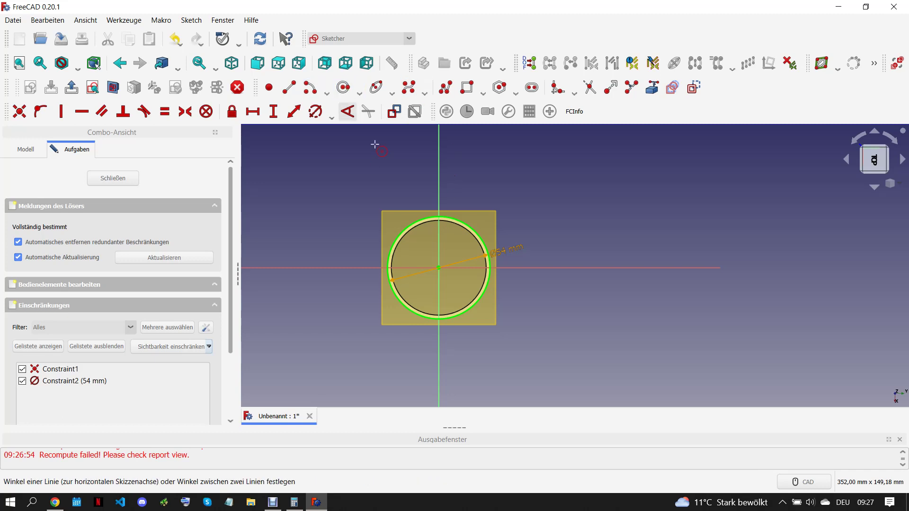
click(439, 267)
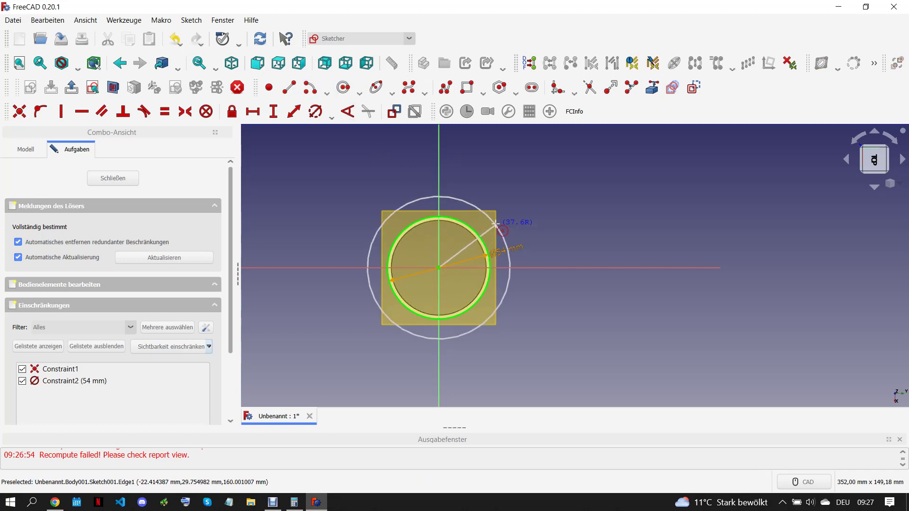
click(490, 217)
click(315, 112)
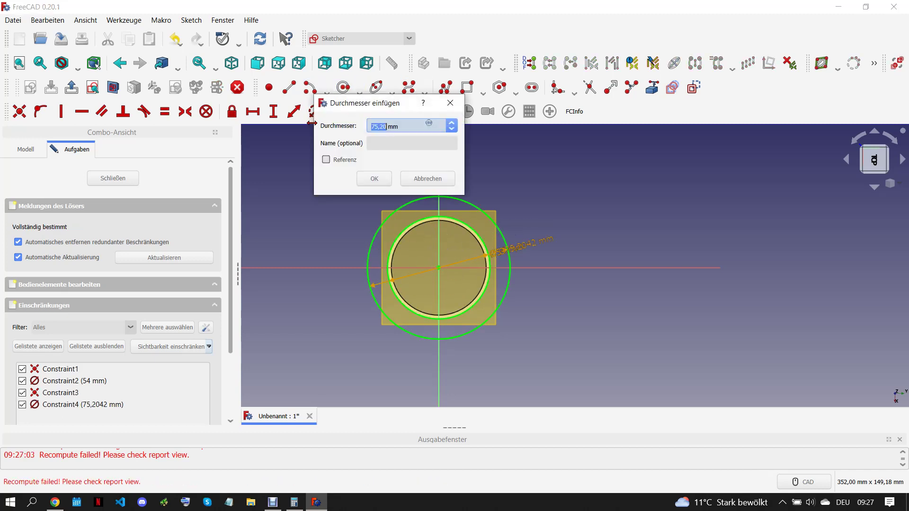
text(58)
key(Return)
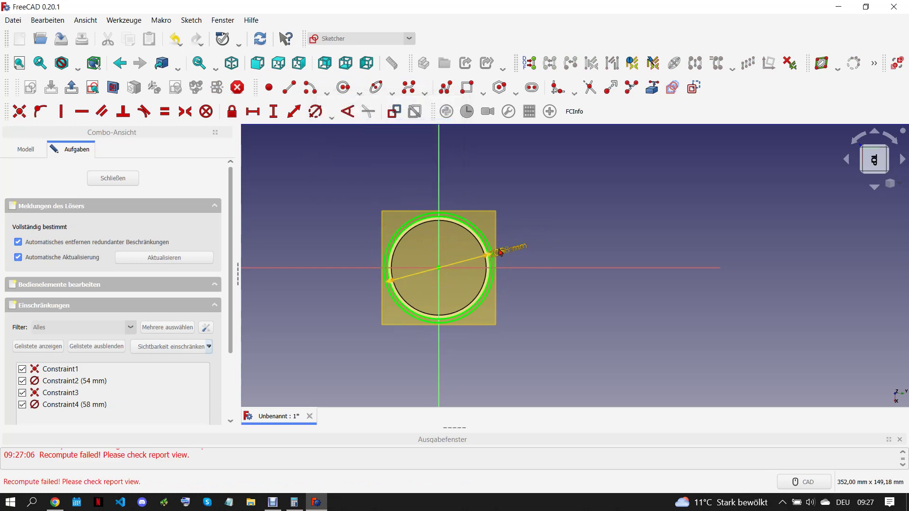
mouse_move(503, 250)
mouse_down()
mouse_move(542, 227)
mouse_move(568, 247)
mouse_up()
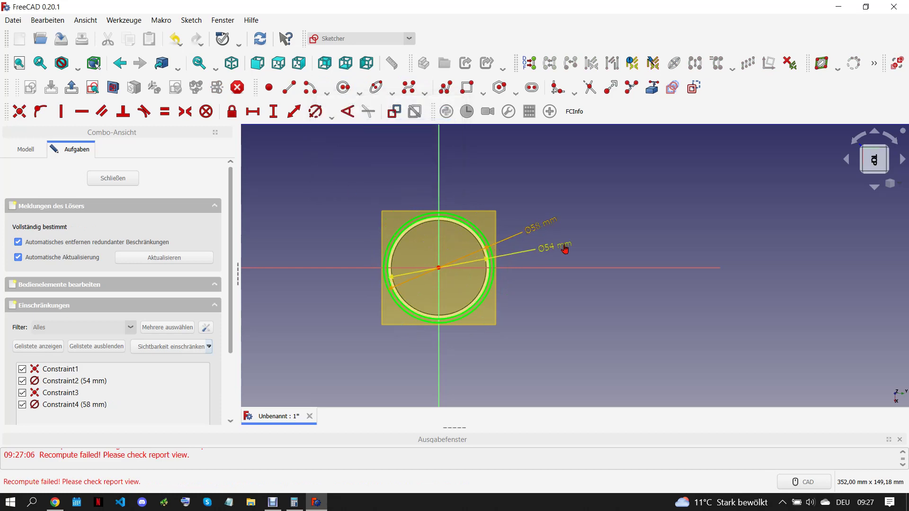
click(126, 181)
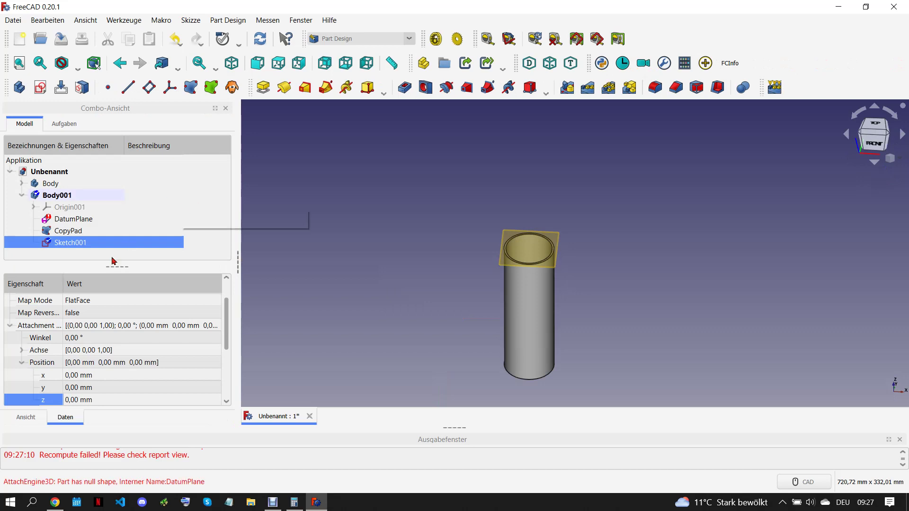
Detach the datum plane (attachment mode Deaktiviert), keep it unattached, and recompute the model
double_click(81, 219)
click(49, 308)
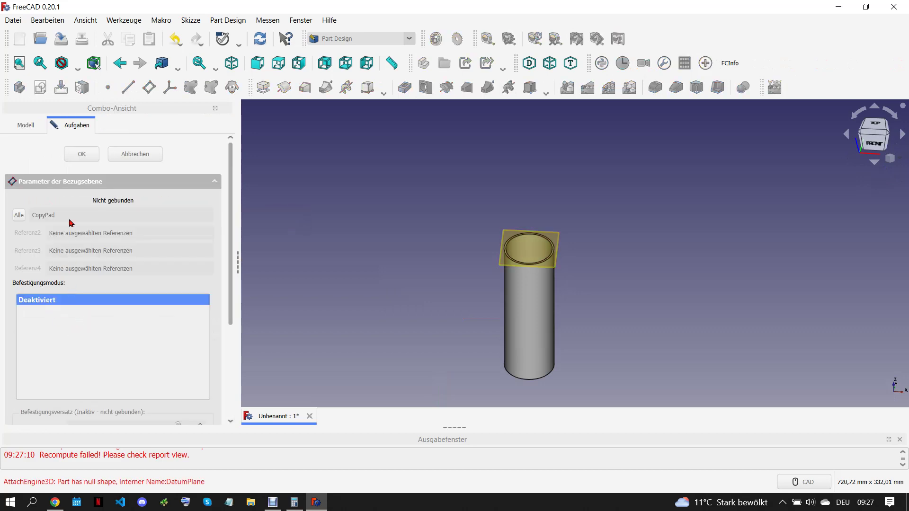
click(82, 154)
click(528, 268)
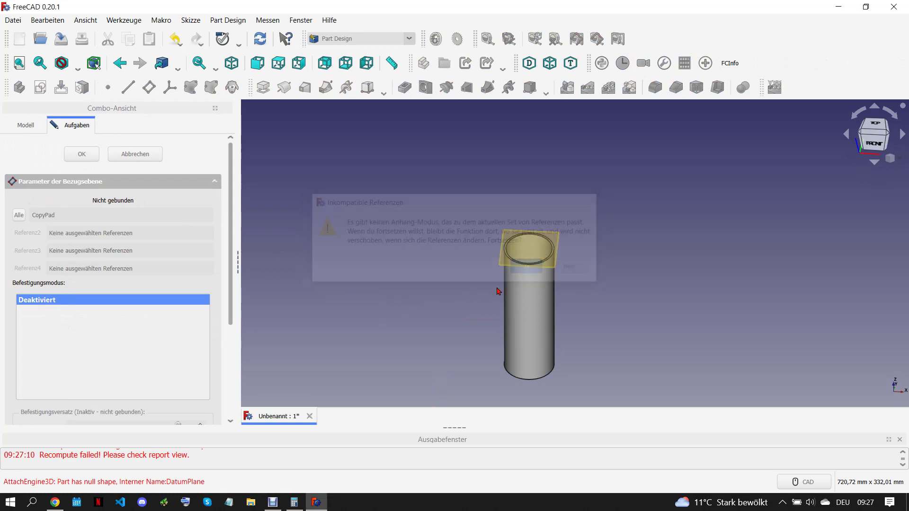
click(900, 440)
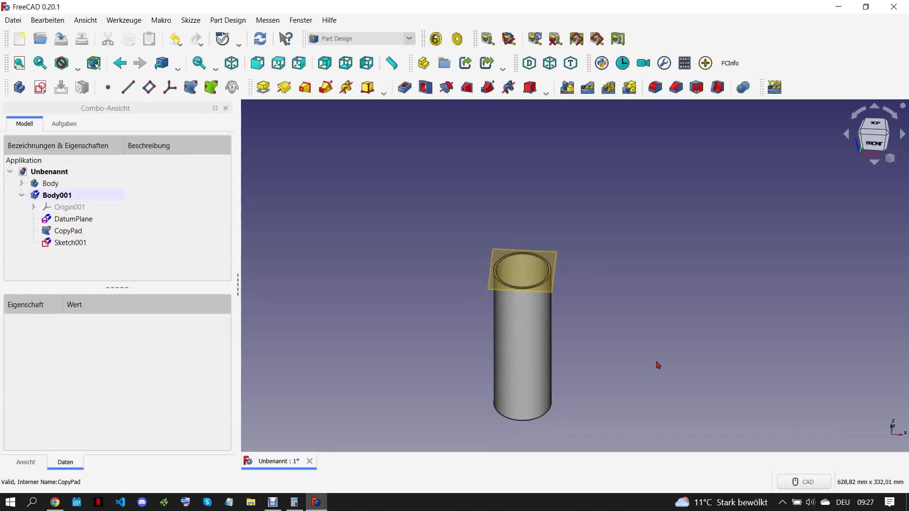
click(265, 46)
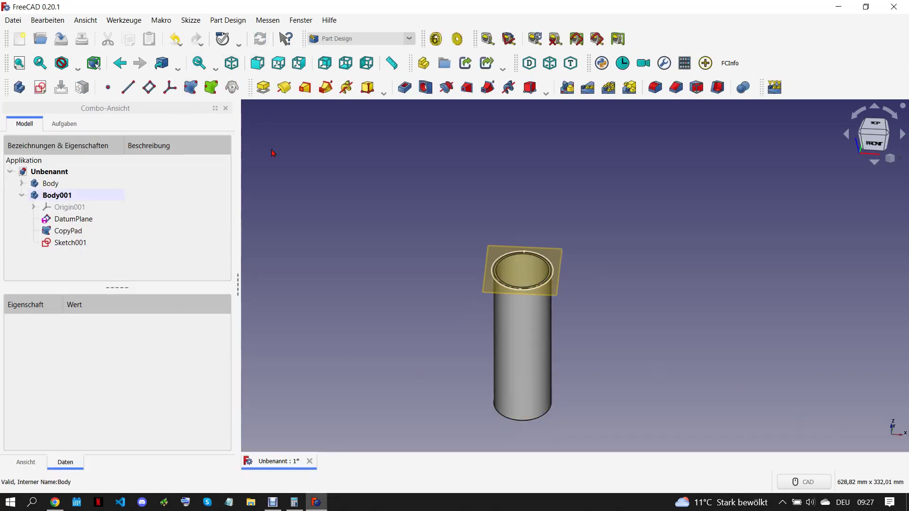
Hide the datum plane and set Sketch001's Position z to -10 mm
click(80, 242)
click(47, 230)
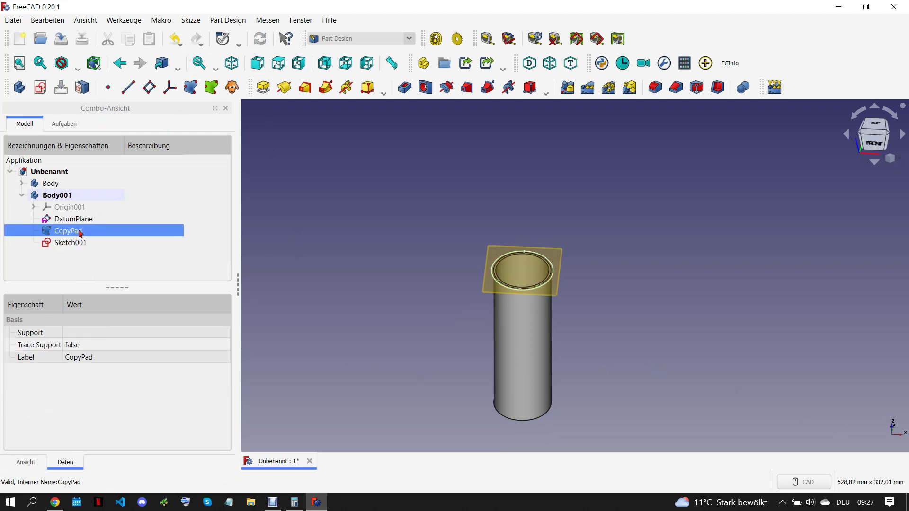
click(379, 261)
click(87, 244)
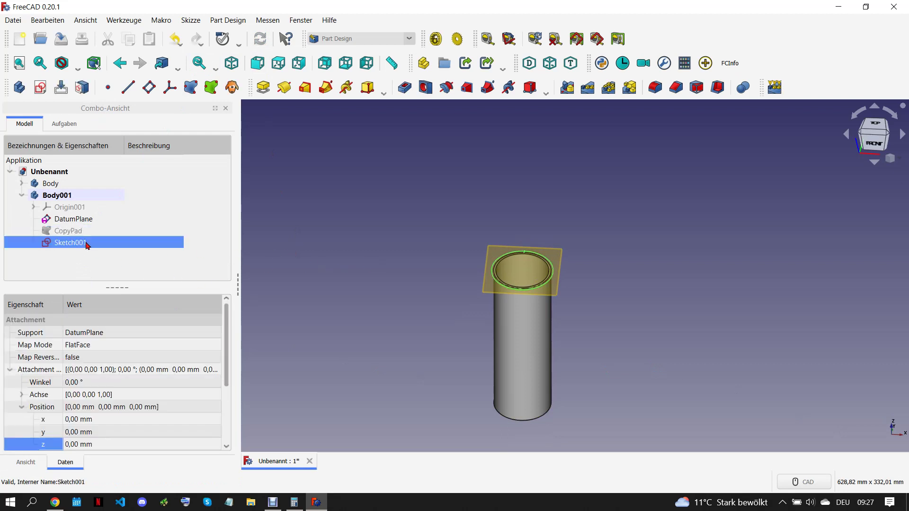
click(88, 219)
key(space)
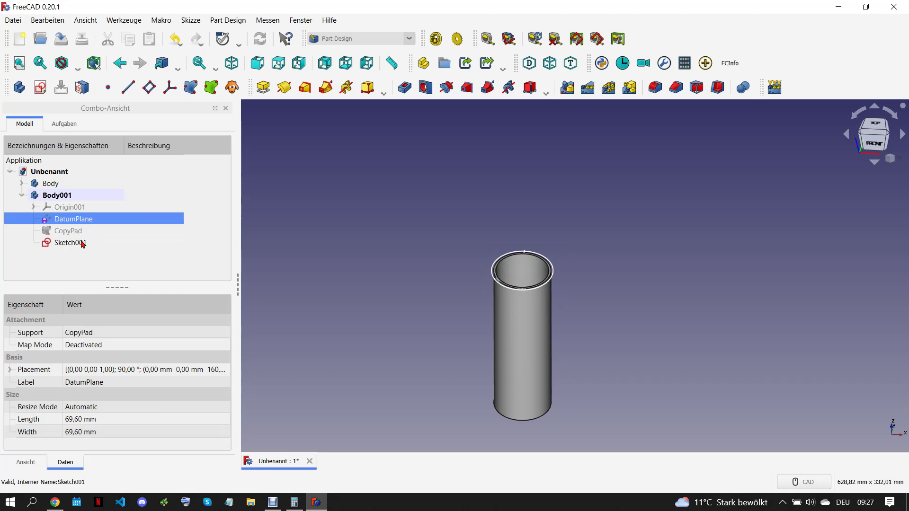
click(83, 243)
click(116, 446)
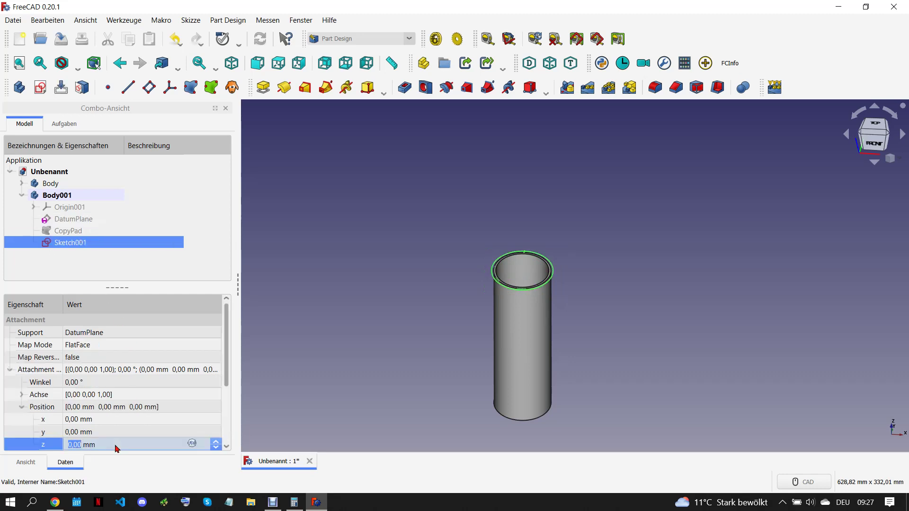
text(-10)
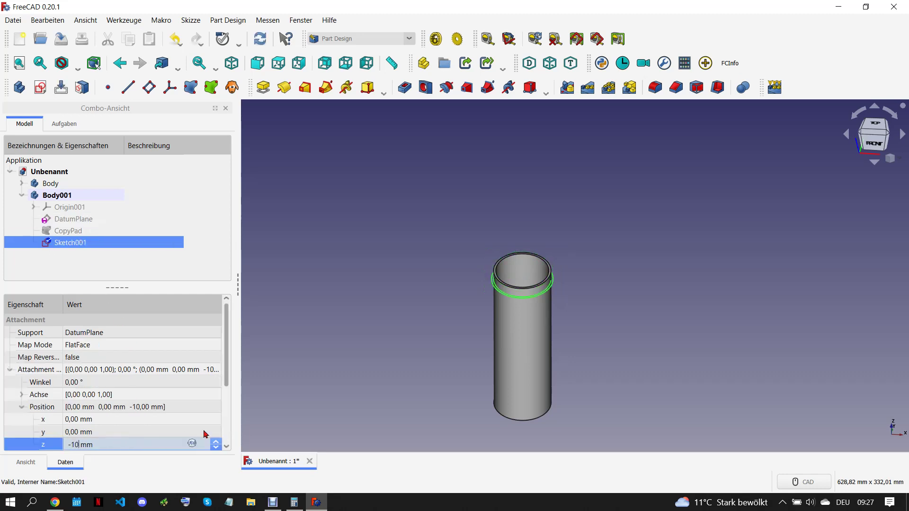
click(55, 502)
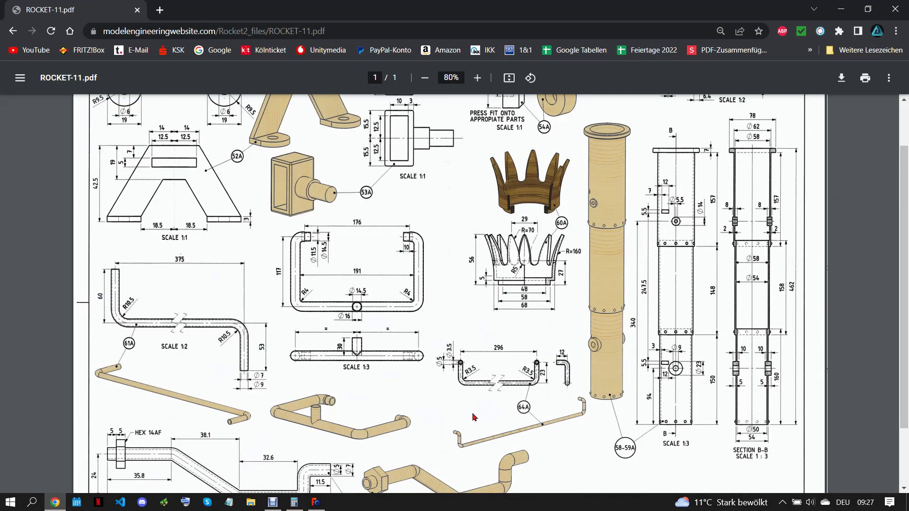
click(317, 502)
Pad the Ø54/Ø58 mm ring sketch 158 mm as the second tube section
click(261, 92)
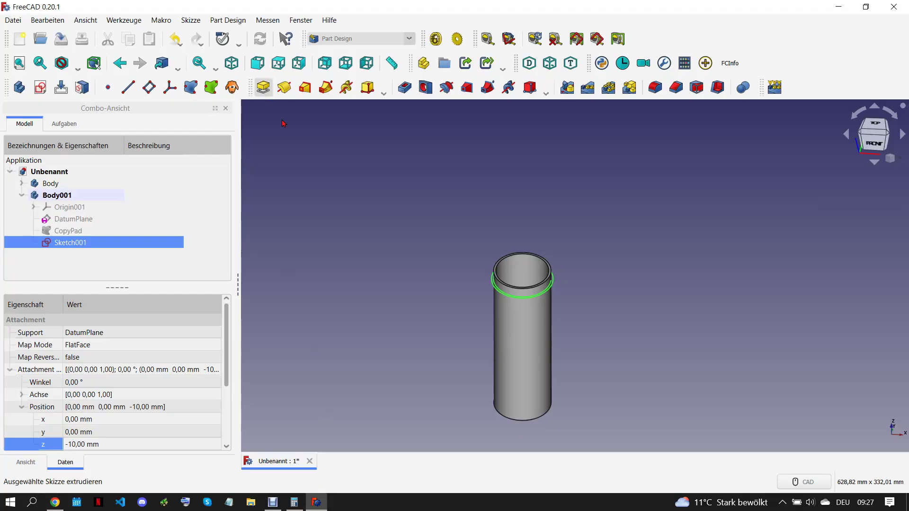
text(158)
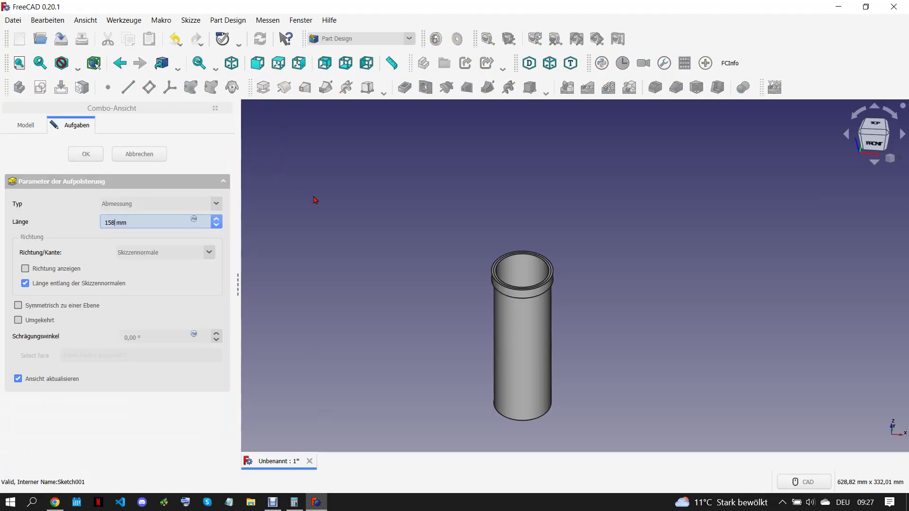
click(363, 221)
scroll(403, 262, down, 3)
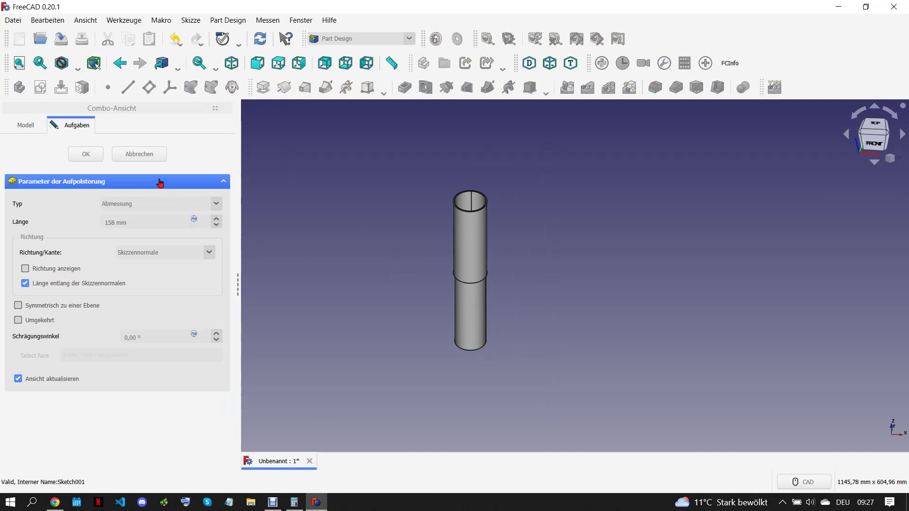
key(Return)
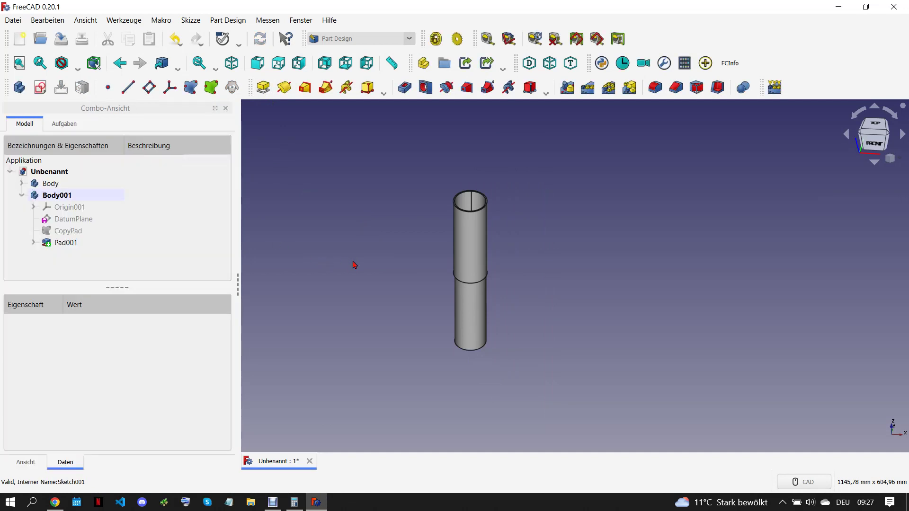
scroll(355, 265, up, 2)
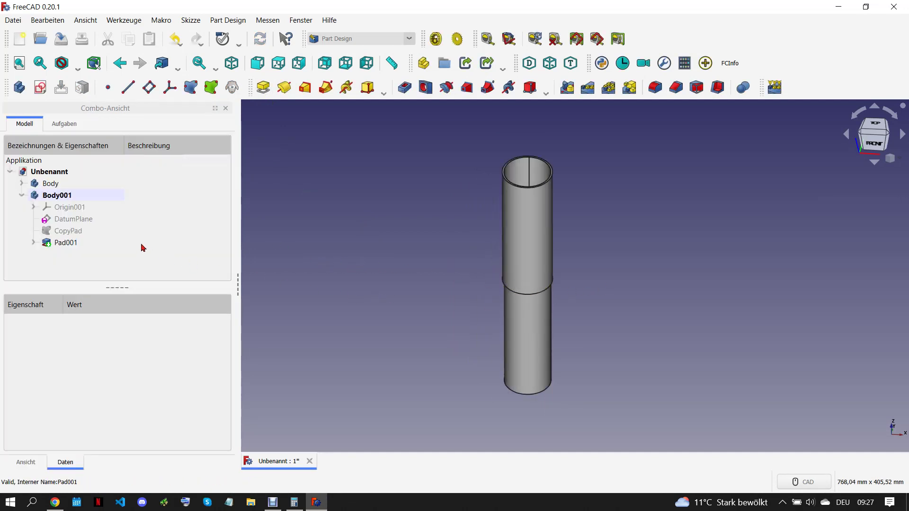
Create a new body with a detached datum plane on the tube's top rim edge
click(527, 188)
click(244, 197)
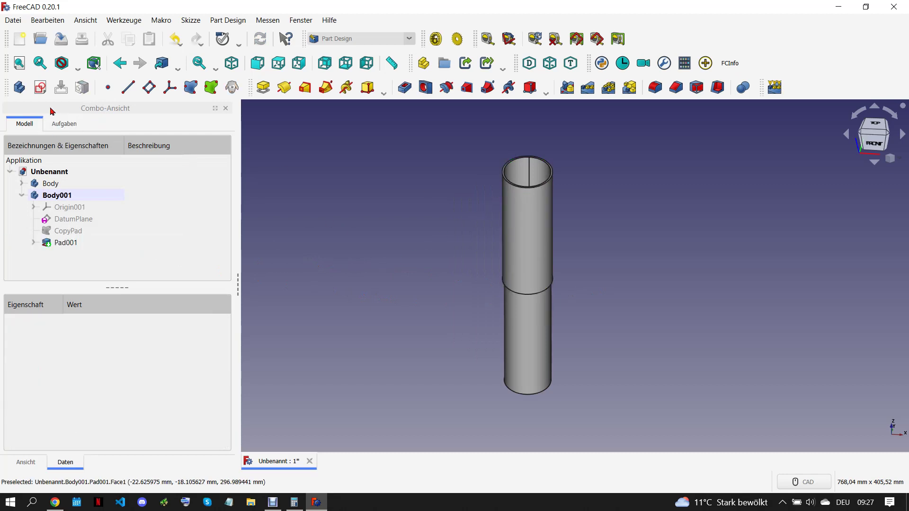
click(19, 87)
click(520, 189)
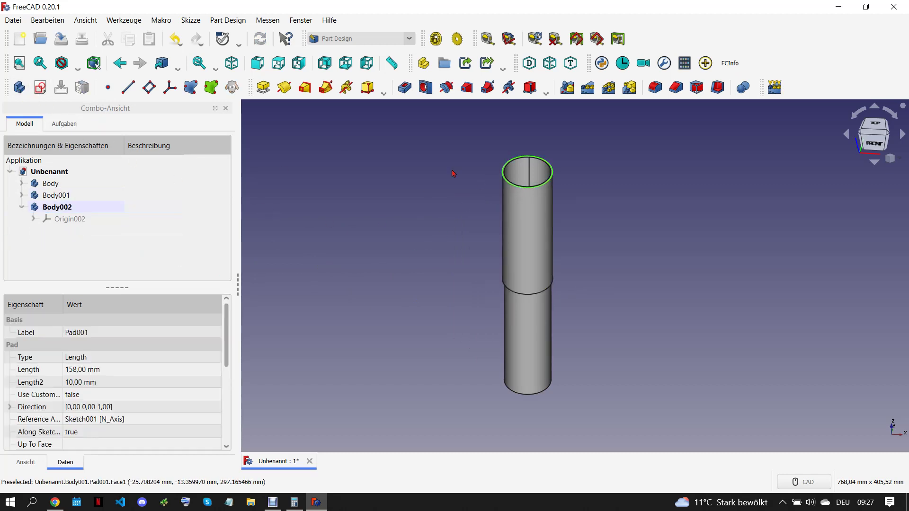
click(149, 88)
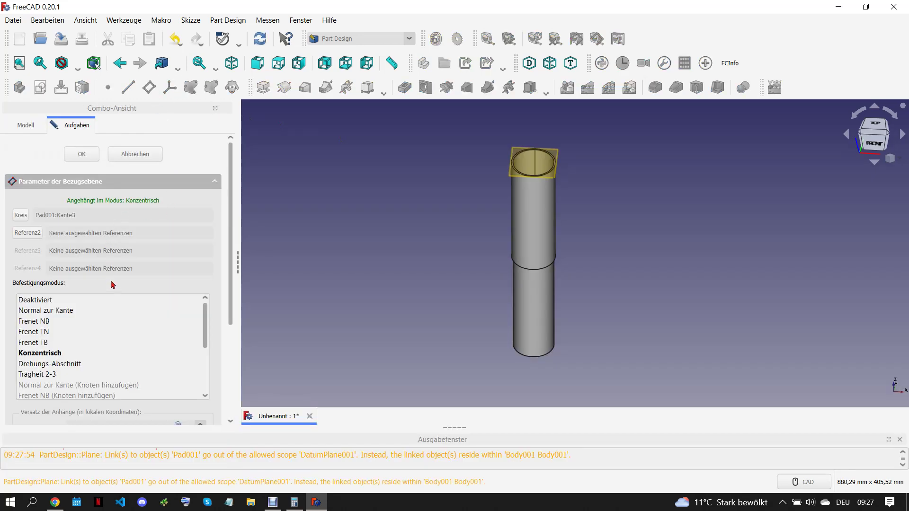
click(70, 302)
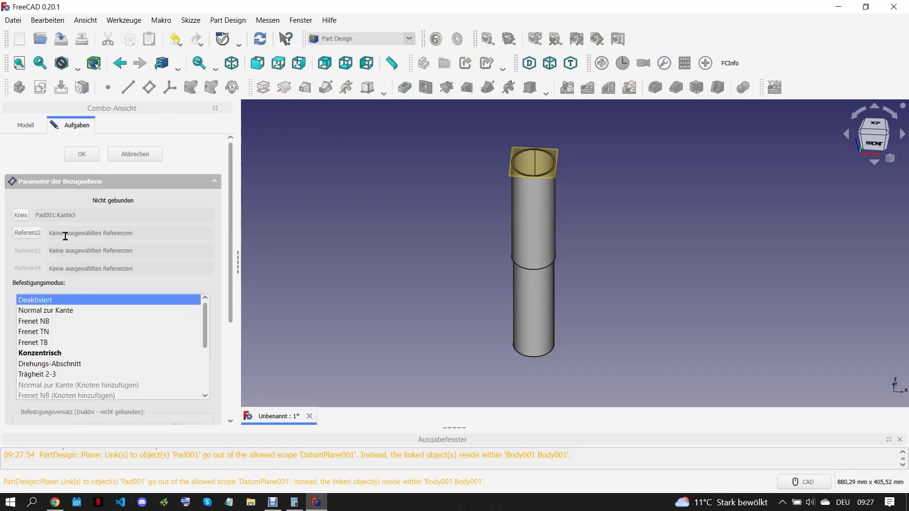
click(81, 153)
click(528, 268)
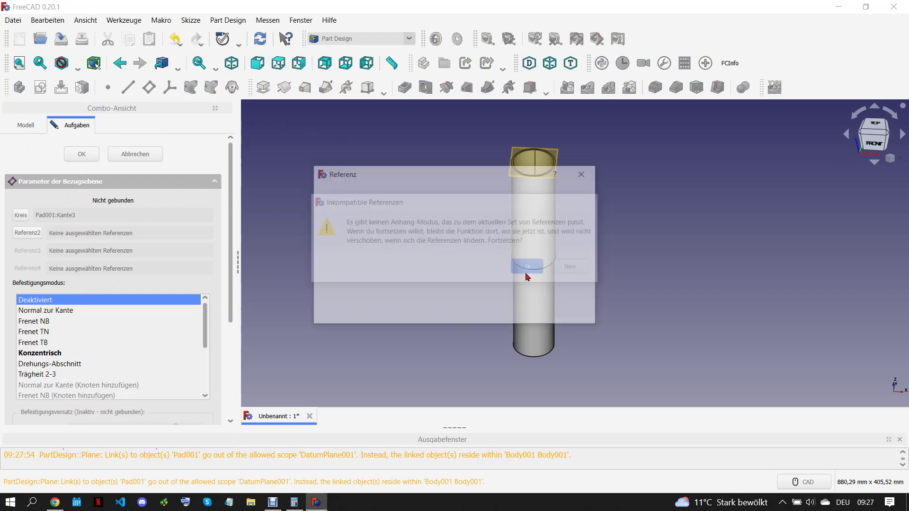
click(507, 309)
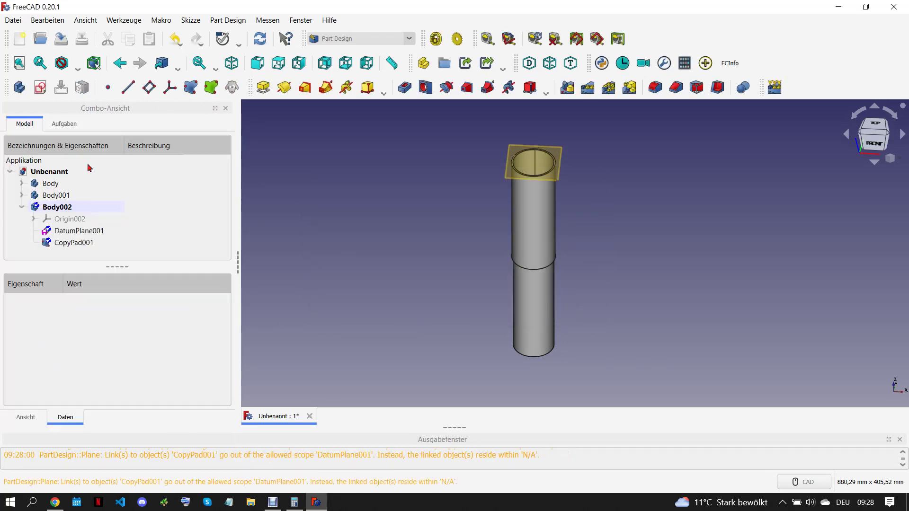
click(260, 39)
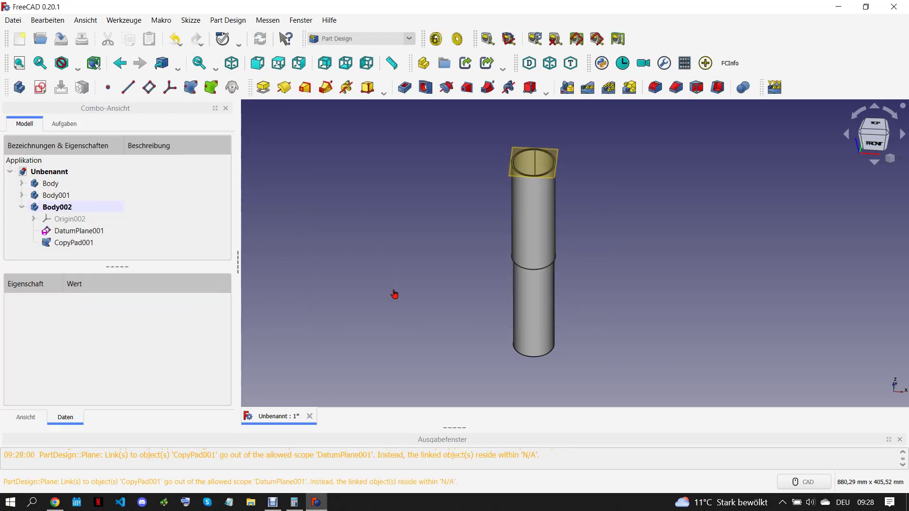
click(900, 440)
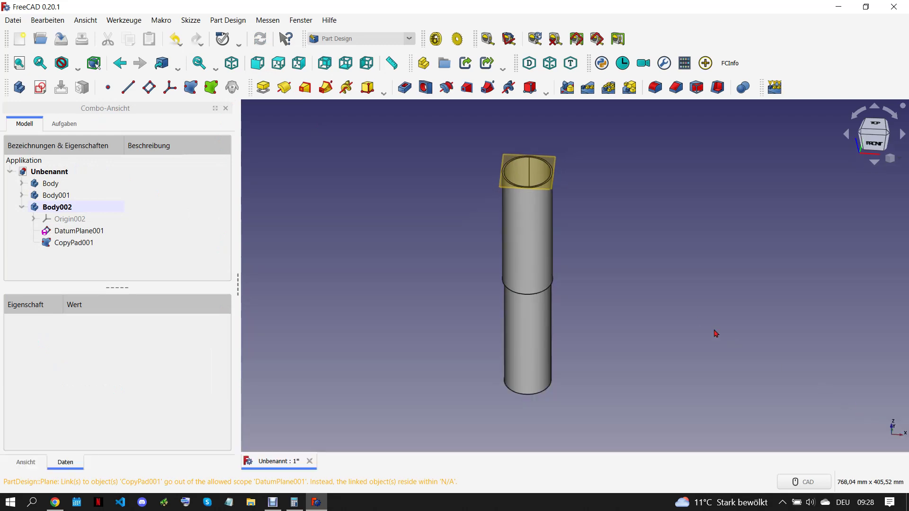
Sketch a Ø58 mm circle centred on the origin on the datum plane
scroll(533, 175, up, 3)
click(533, 174)
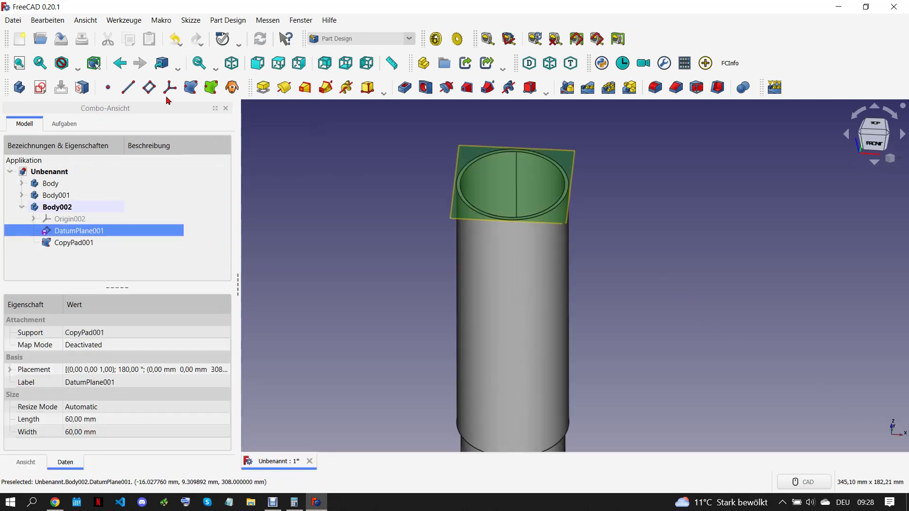
click(40, 88)
scroll(458, 190, up, 6)
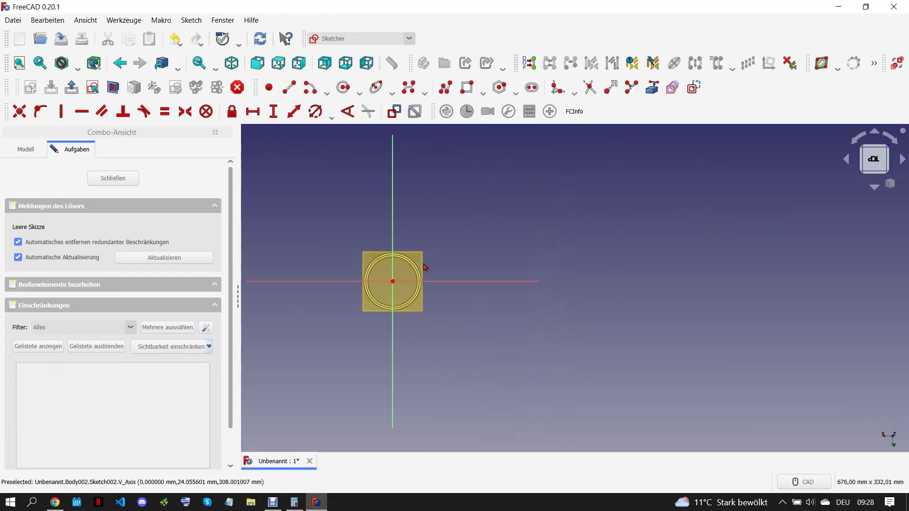
scroll(422, 237, up, 5)
click(344, 87)
click(363, 288)
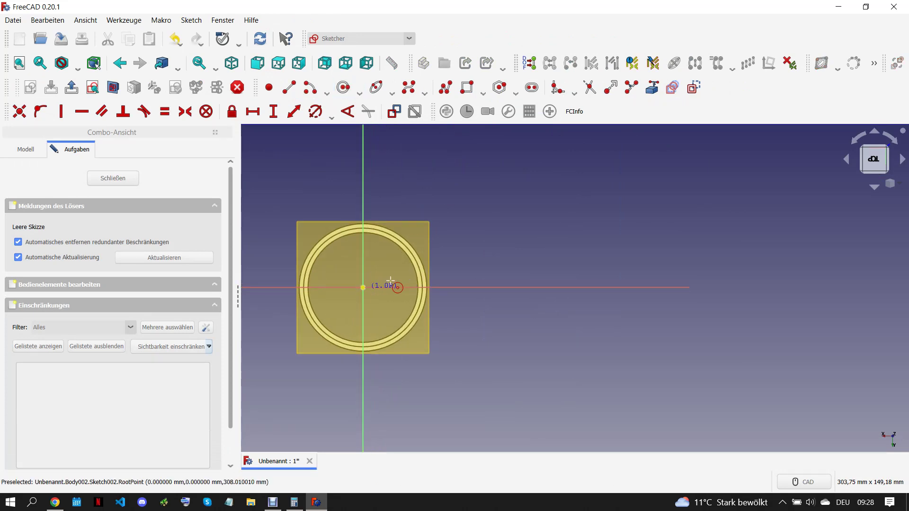
click(429, 267)
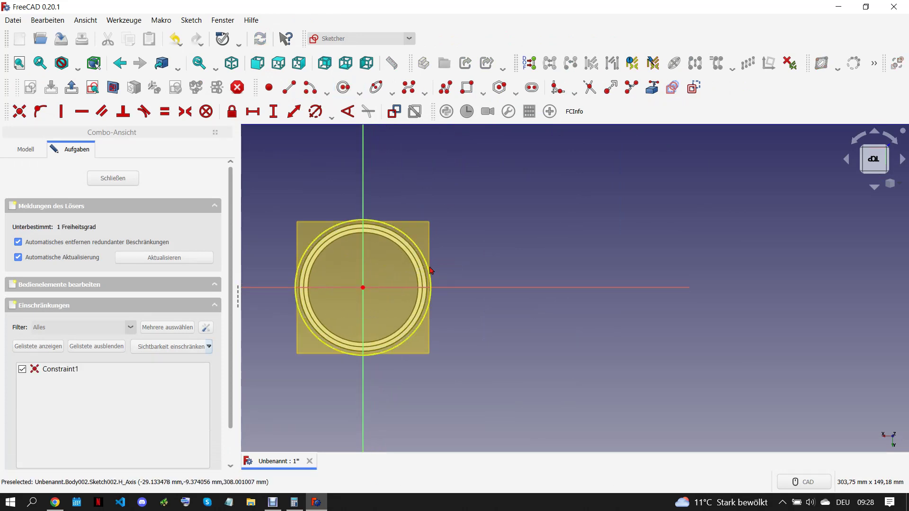
click(315, 112)
text(58)
key(Return)
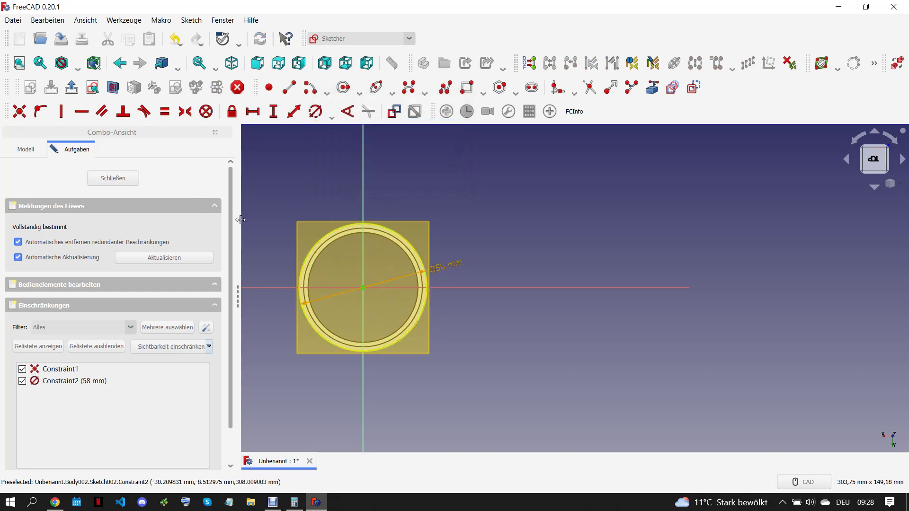
click(123, 178)
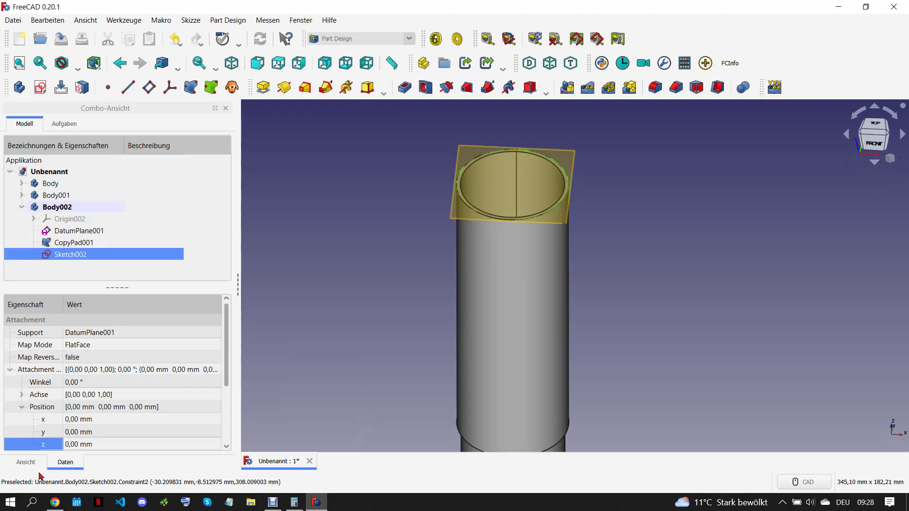
click(55, 502)
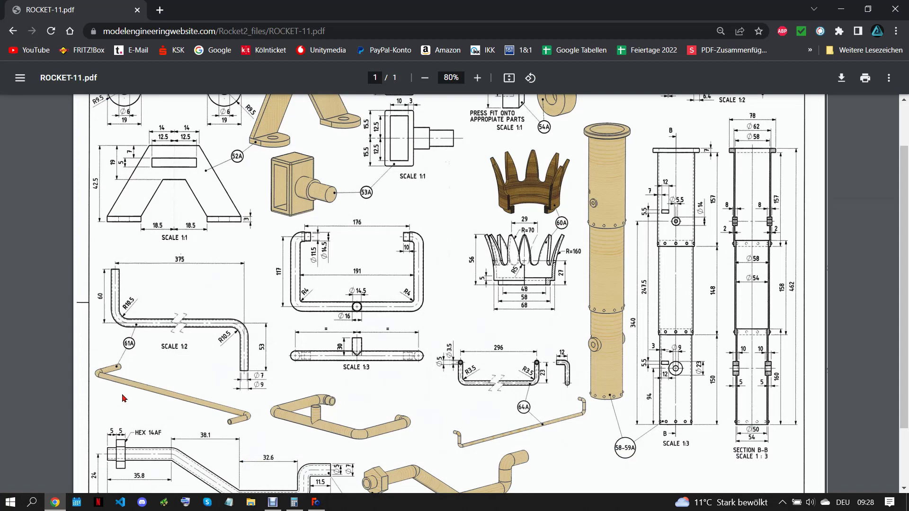
click(317, 502)
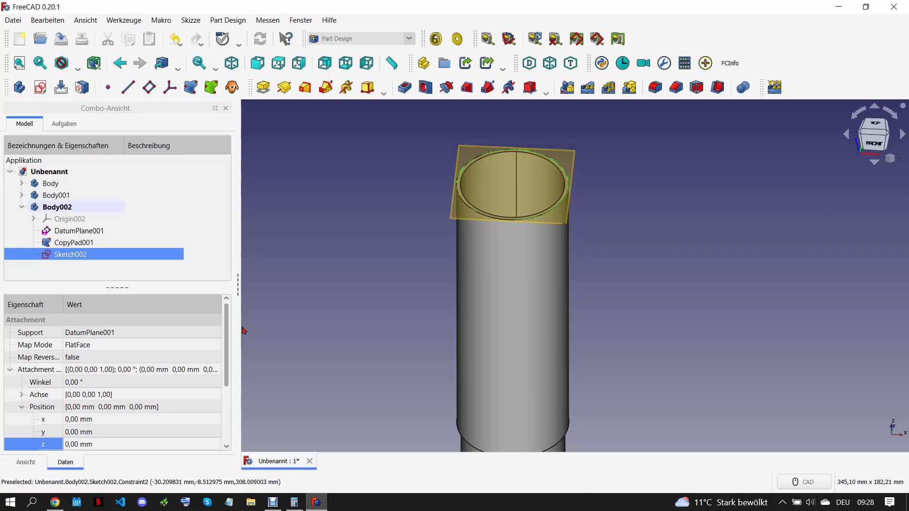
Set the sketch's z position to -10 mm and hide the datum plane
click(117, 446)
text(-10)
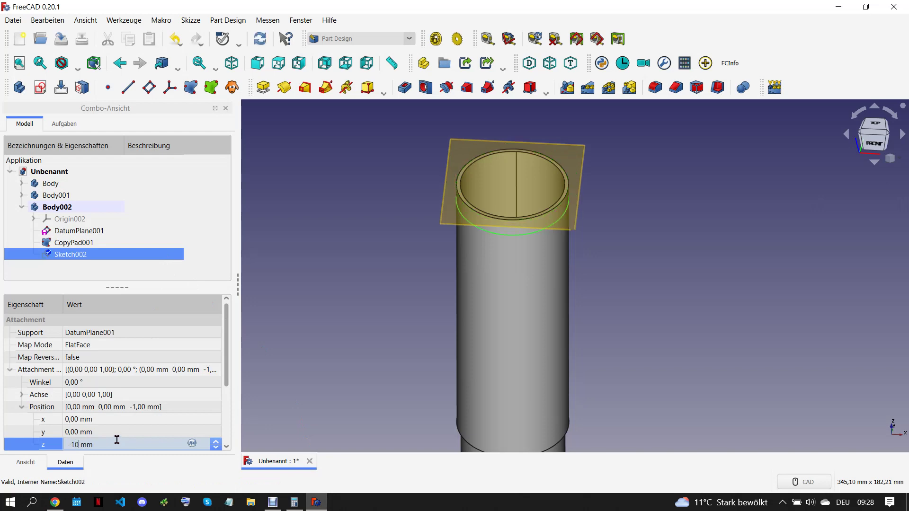
click(359, 247)
click(450, 229)
key(space)
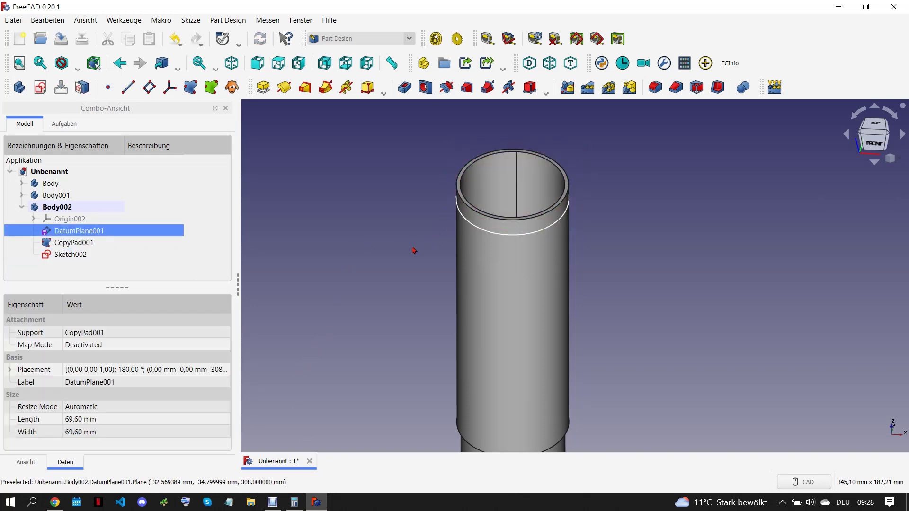
click(377, 260)
Reopen Sketch002 and draw a second circle centred on the origin
click(95, 260)
double_click(95, 259)
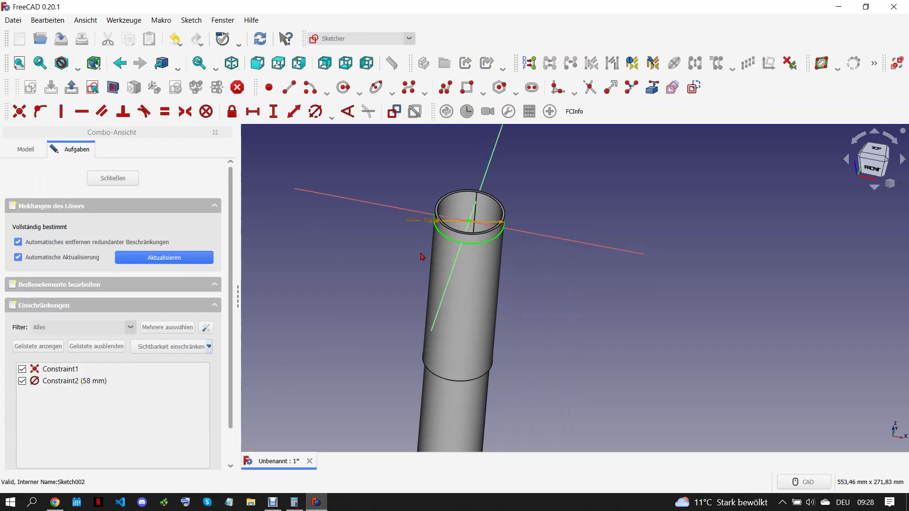
scroll(641, 219, up, 5)
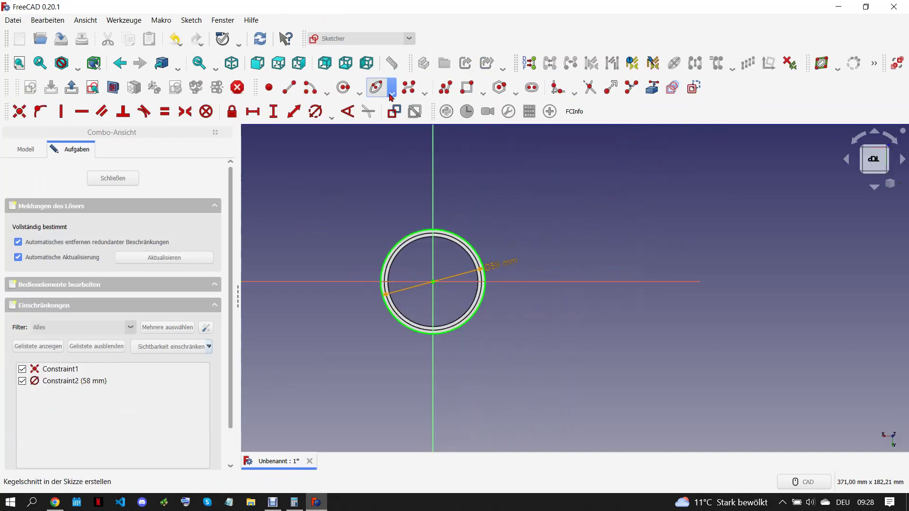
click(343, 87)
click(434, 283)
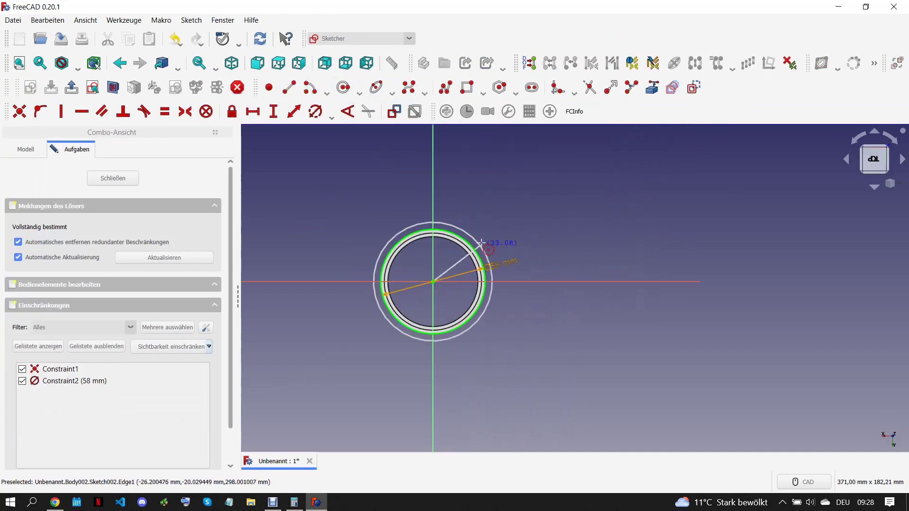
click(495, 244)
click(55, 503)
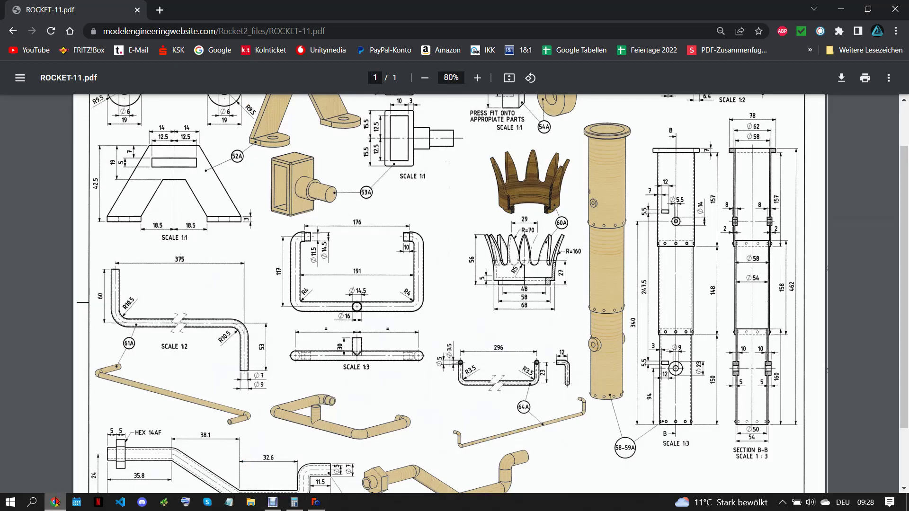
click(317, 503)
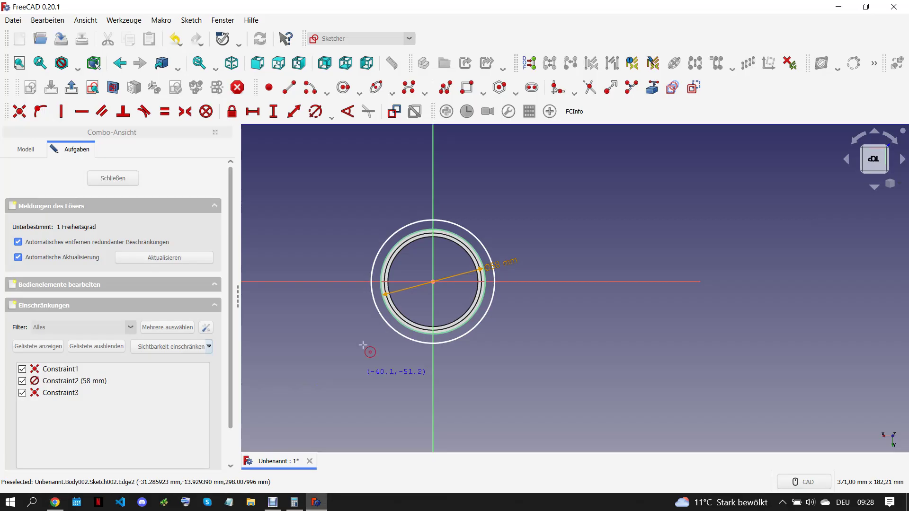
Dimension the outer circle to Ø62 mm and close the sketch
click(434, 221)
click(315, 112)
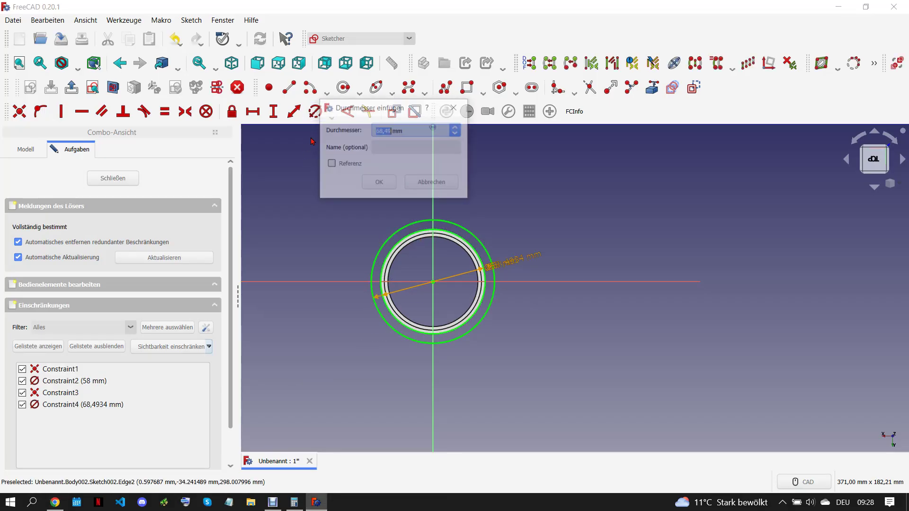
text(6)
click(381, 183)
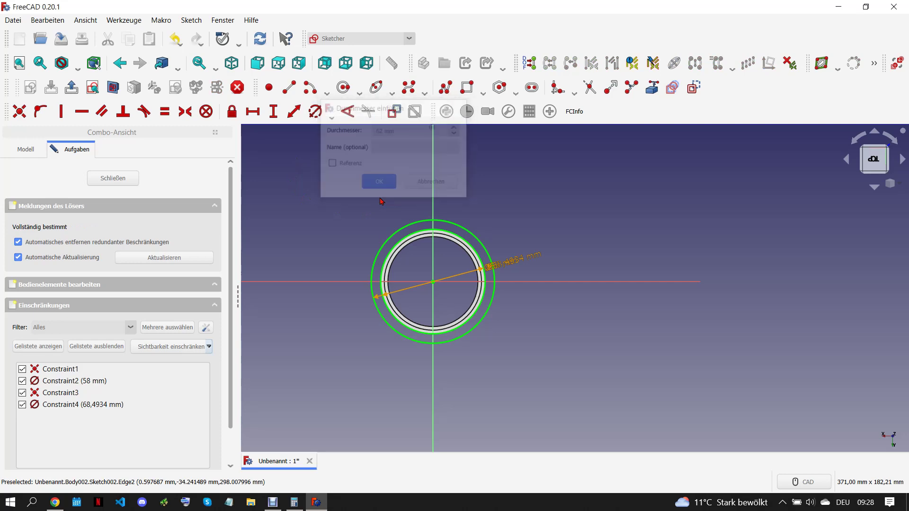
mouse_move(520, 243)
mouse_down()
mouse_move(528, 236)
mouse_move(537, 265)
mouse_up()
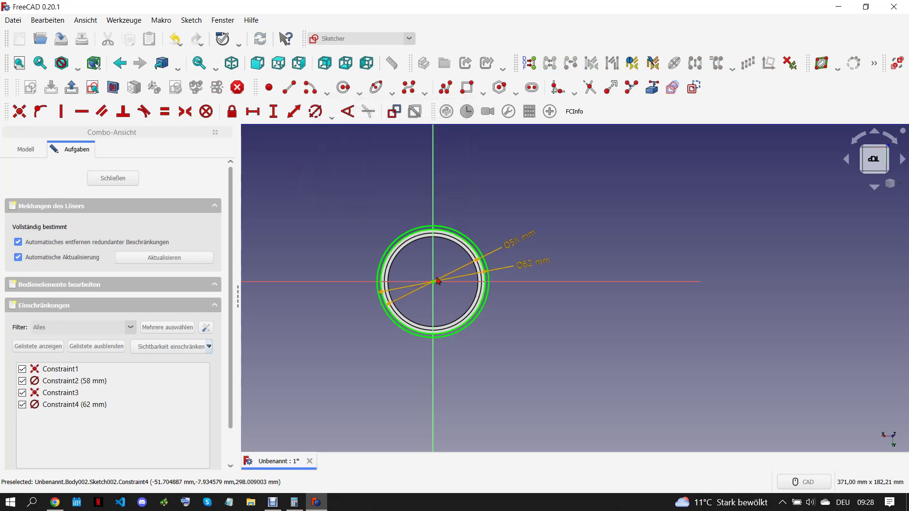
click(113, 179)
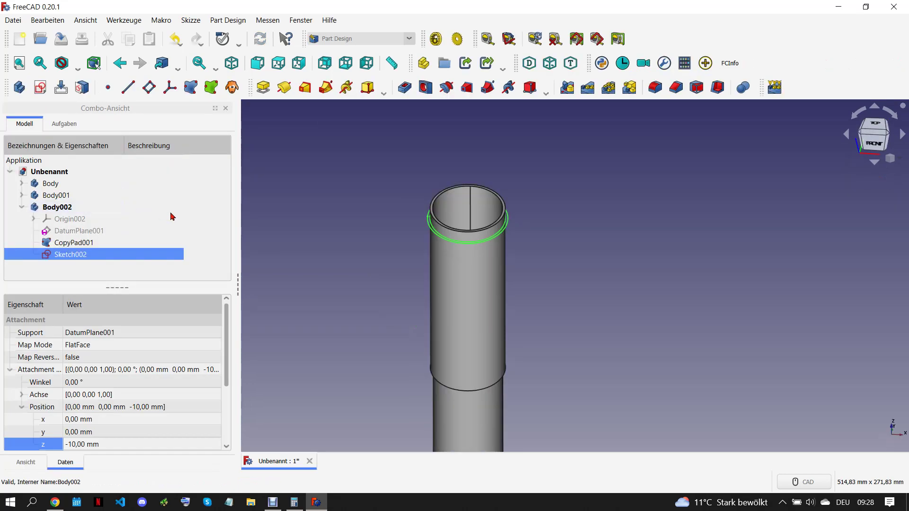
click(55, 502)
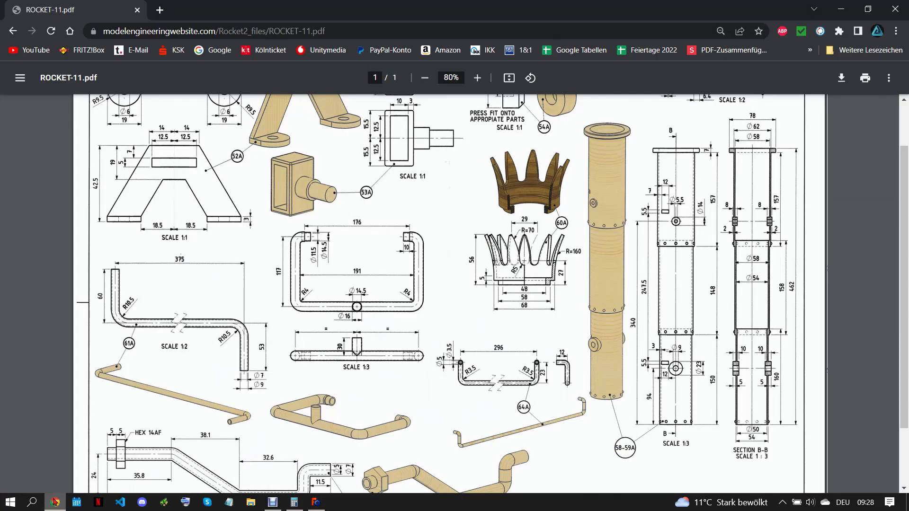
Pad the Ø58/Ø62 mm ring sketch 157 mm as the third tube section
click(316, 502)
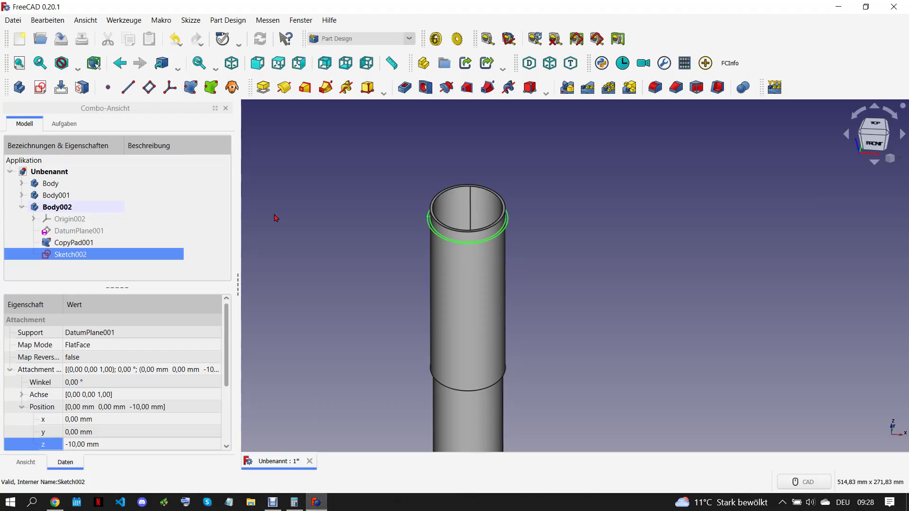
click(263, 87)
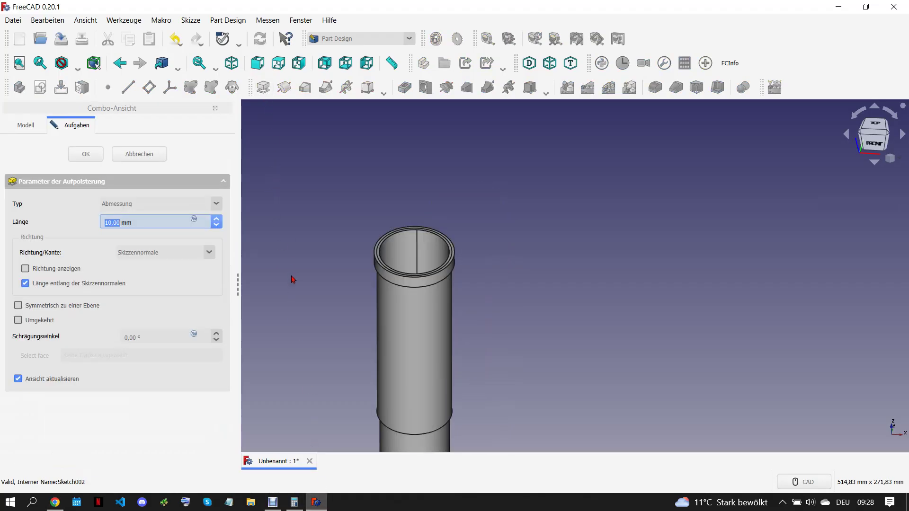
text(1)
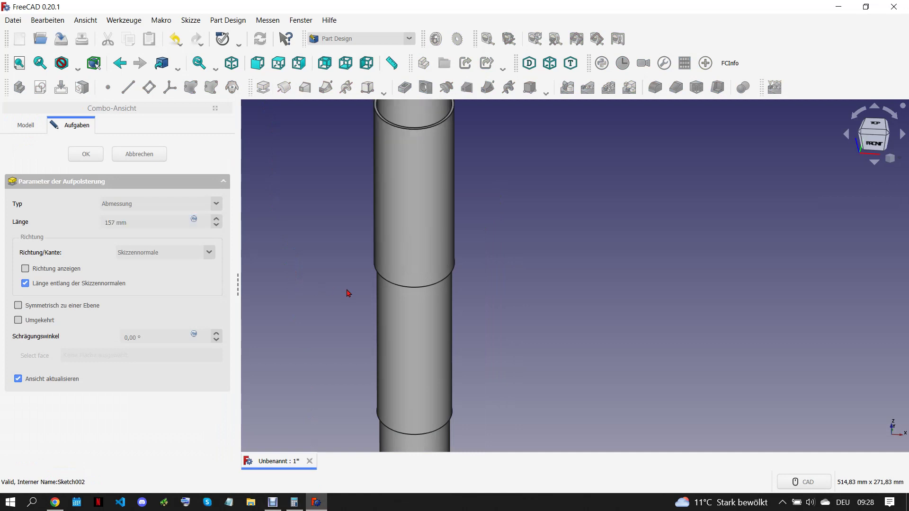
scroll(476, 315, down, 5)
click(87, 161)
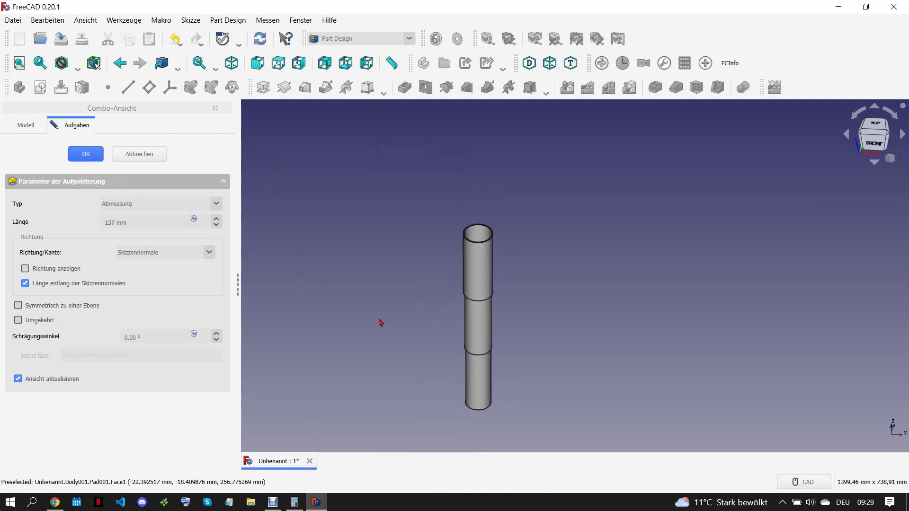
scroll(519, 388, up, 2)
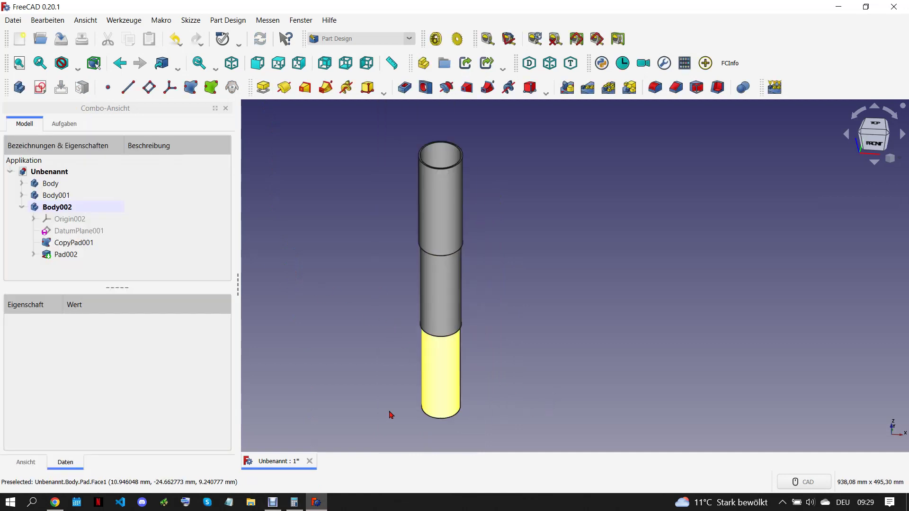
click(55, 502)
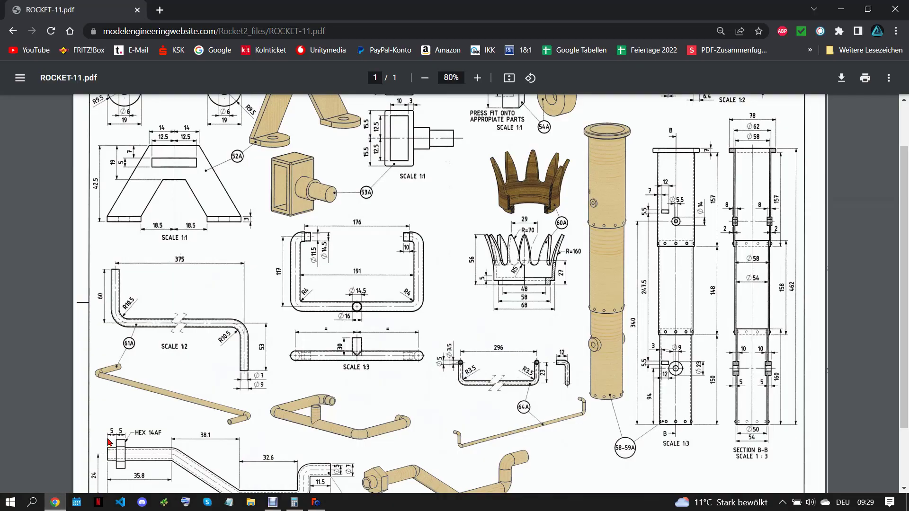
Sketch on the tube's top face, referencing its outer edge and making an origin circle equal to it
click(316, 503)
scroll(443, 142, up, 3)
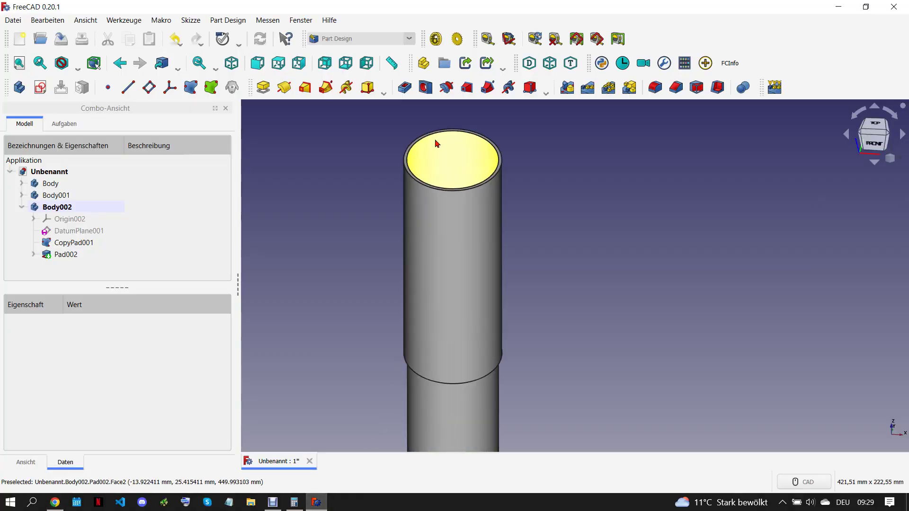
click(515, 167)
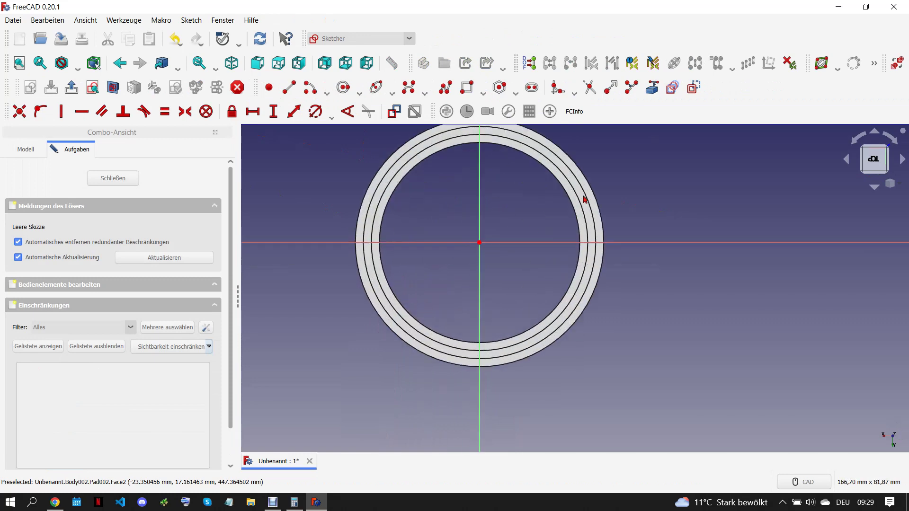
click(652, 87)
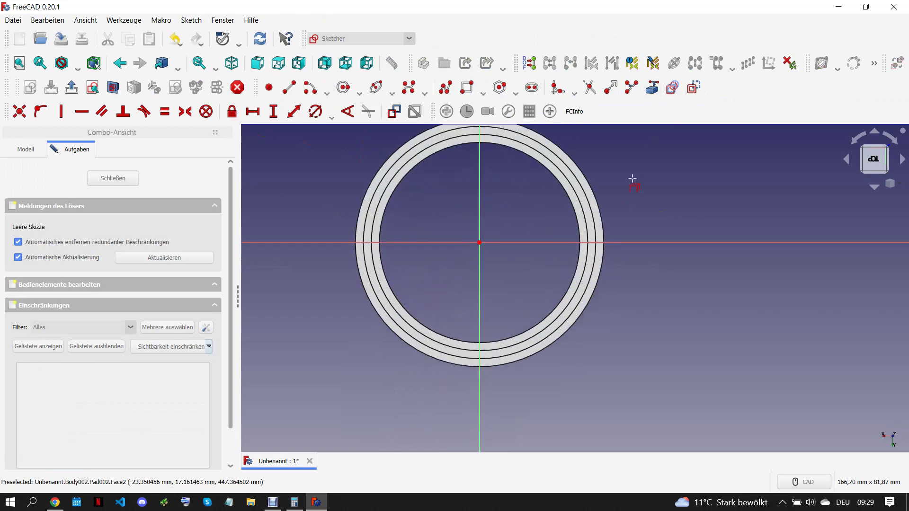
click(593, 216)
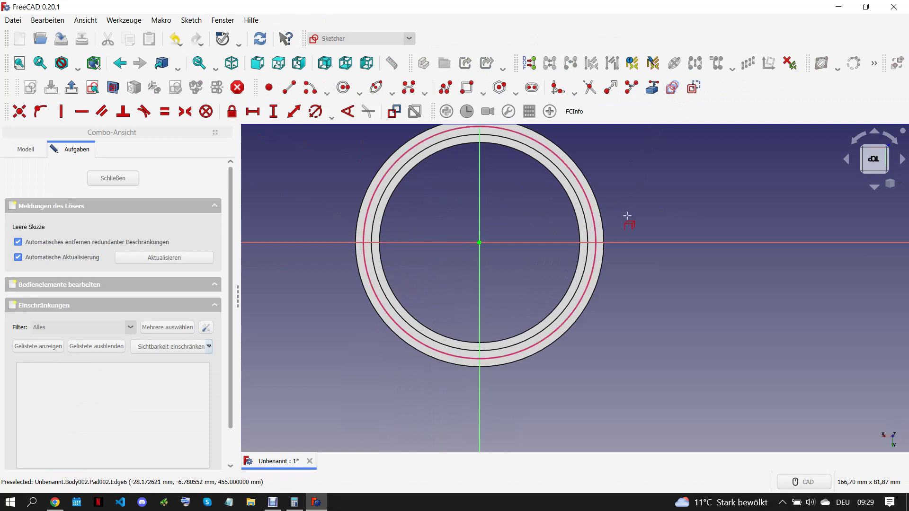
click(480, 243)
click(513, 217)
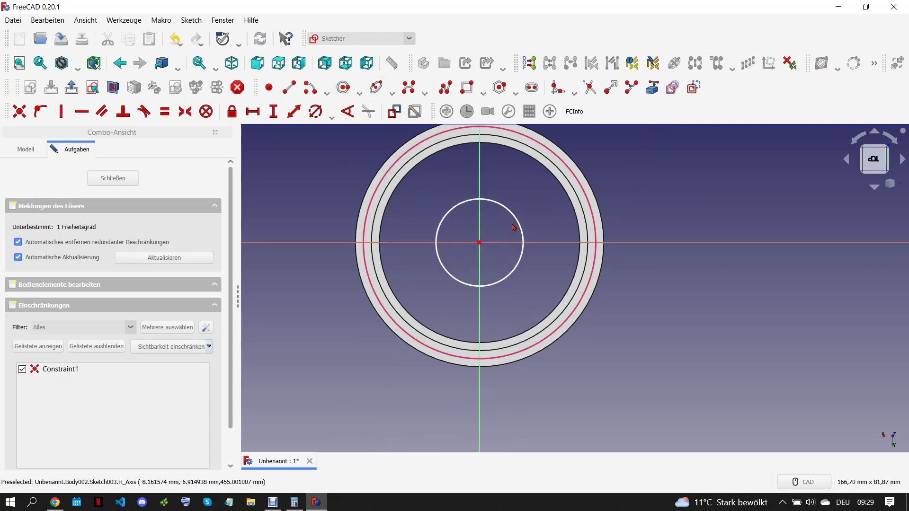
click(586, 193)
key(e)
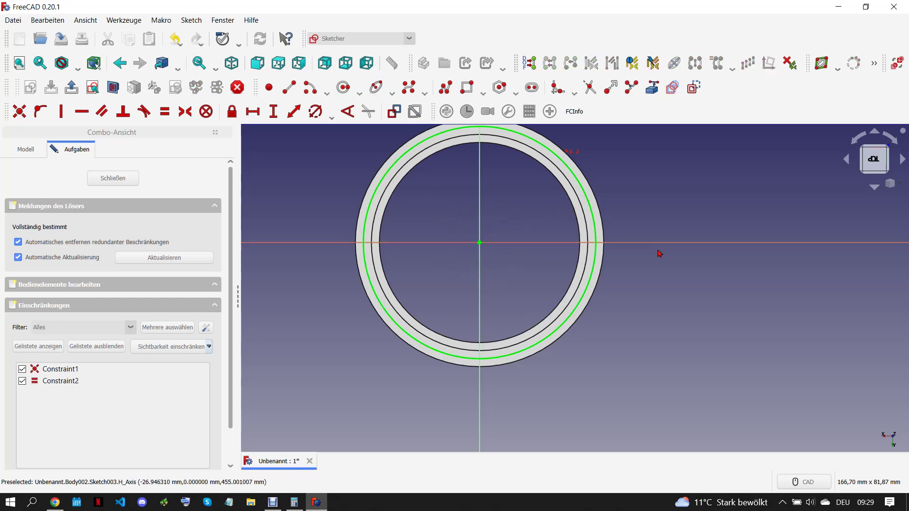
Add a concentric origin circle dimensioned to Ø78 mm
click(344, 87)
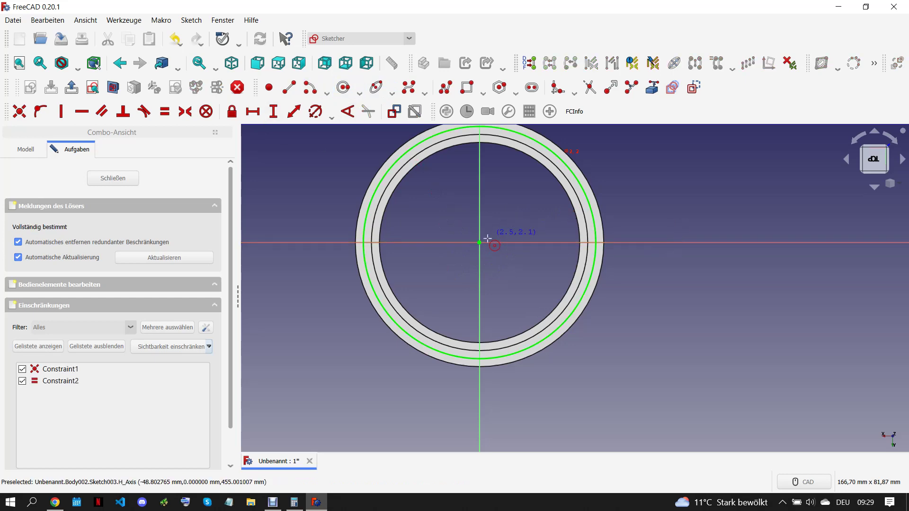
click(480, 243)
click(624, 221)
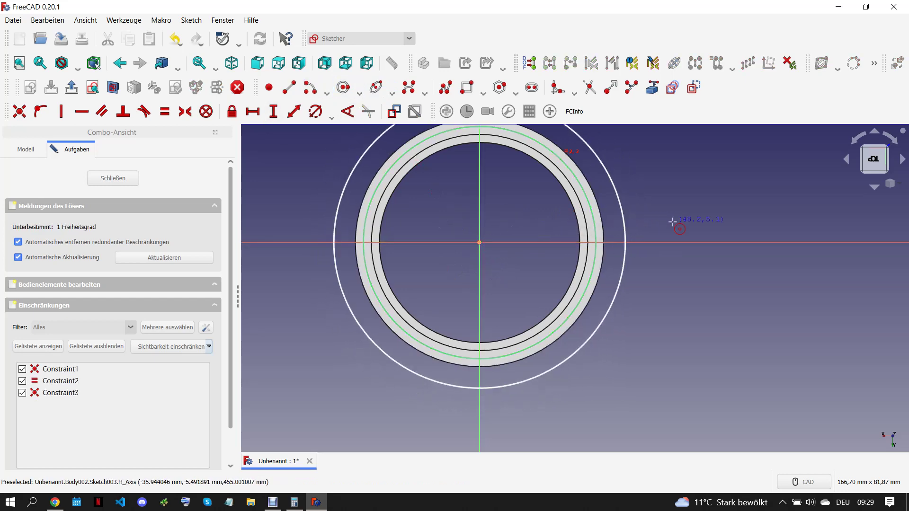
click(55, 502)
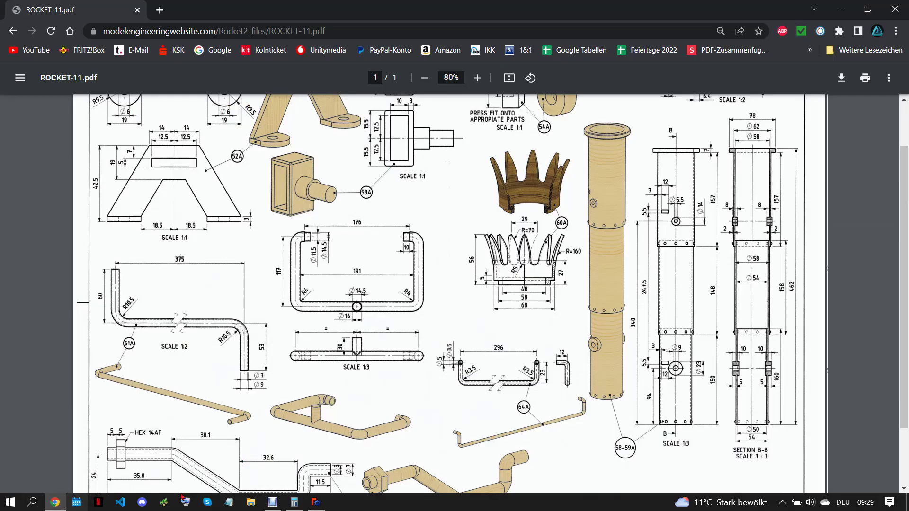
click(316, 502)
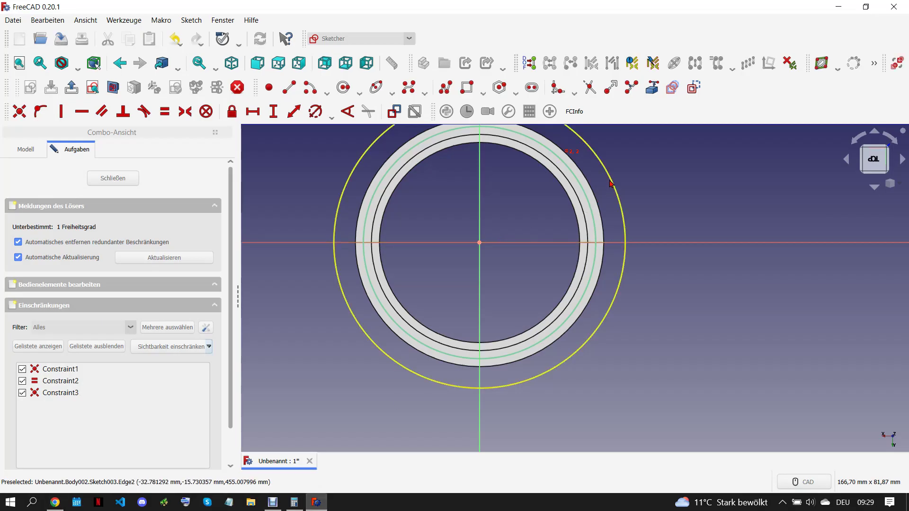
click(590, 143)
click(315, 111)
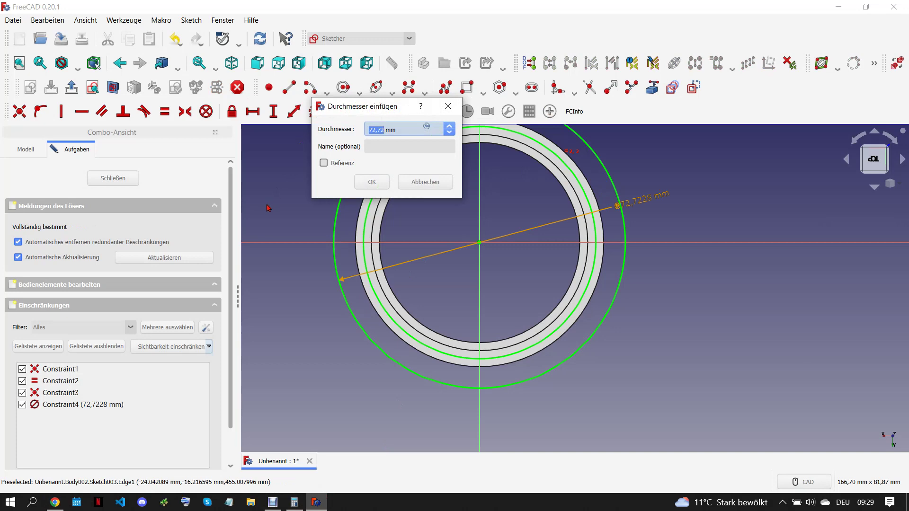
text(78)
key(Return)
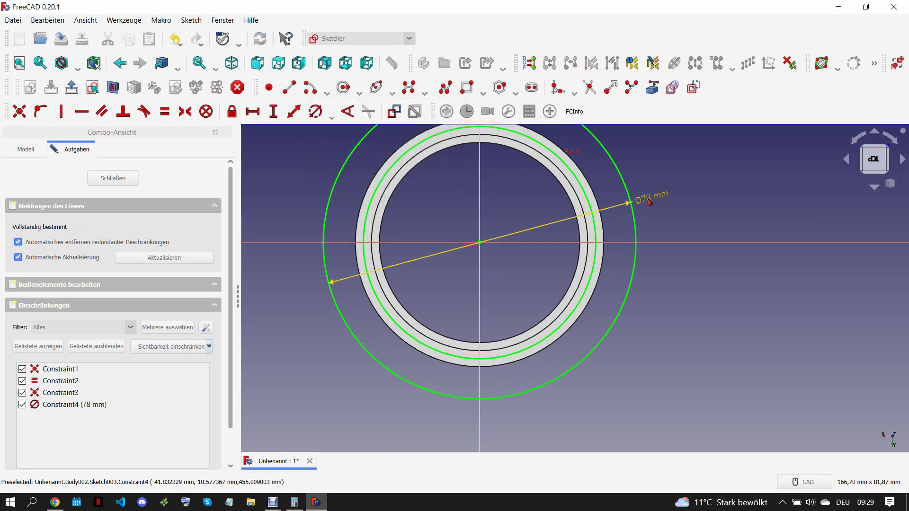
drag(649, 203, 682, 196)
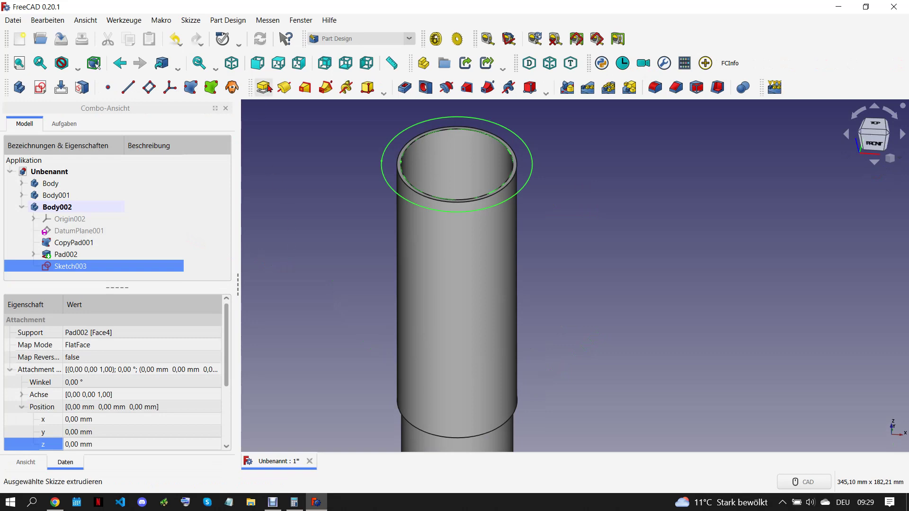
Pad Sketch003 7 mm into the flange rim and collapse Body002 in the tree
click(263, 87)
text(7)
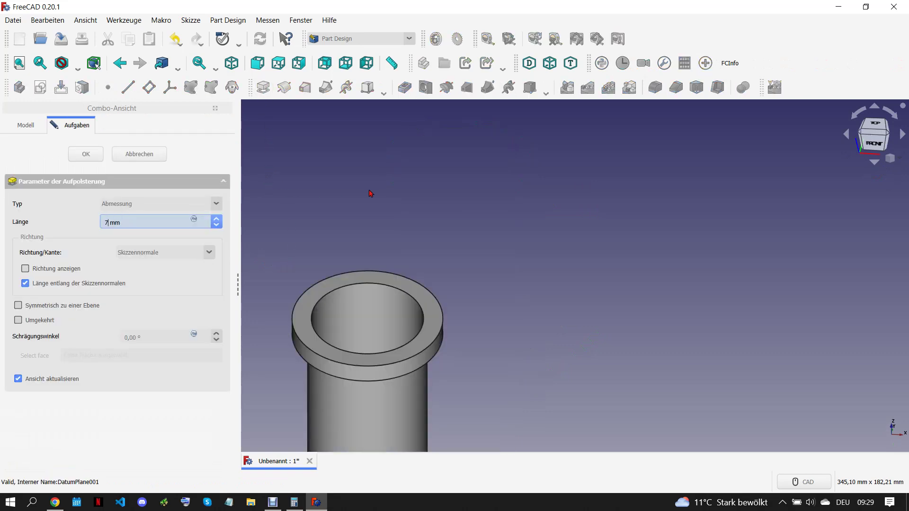
scroll(505, 180, down, 5)
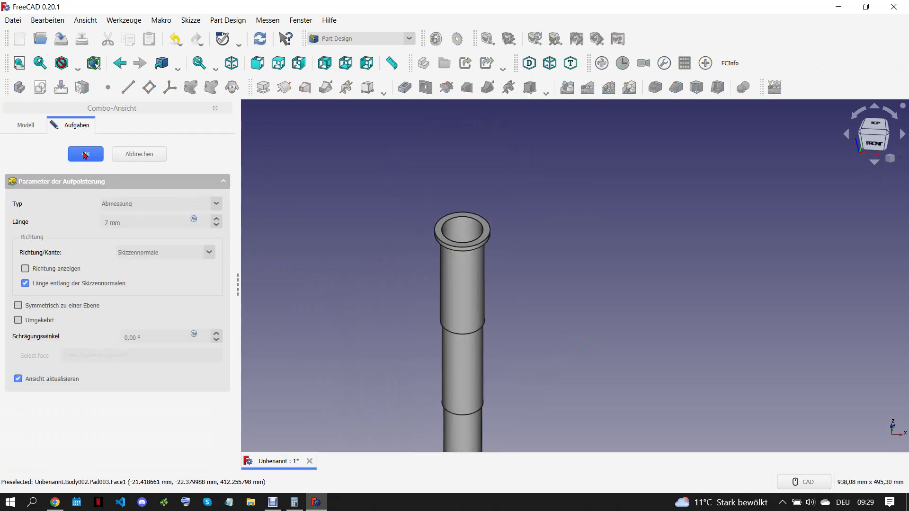
key(Return)
scroll(415, 227, down, 3)
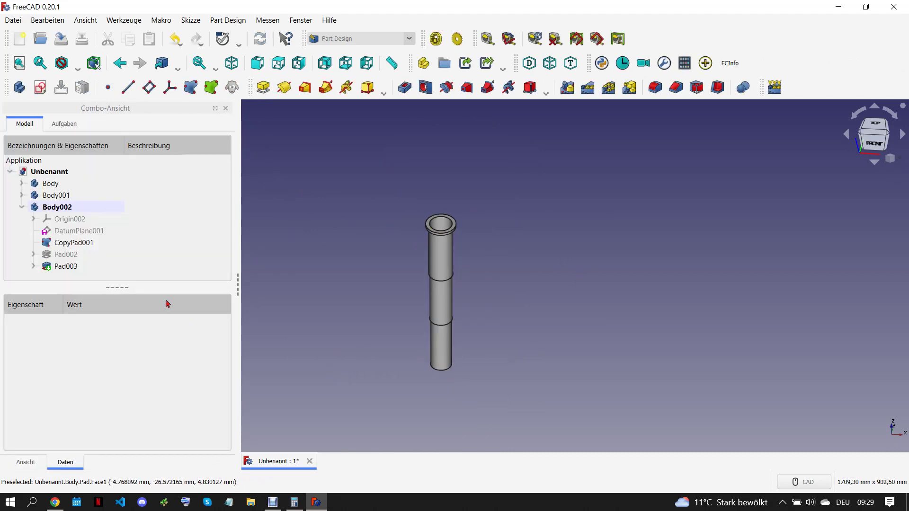
click(67, 243)
click(27, 208)
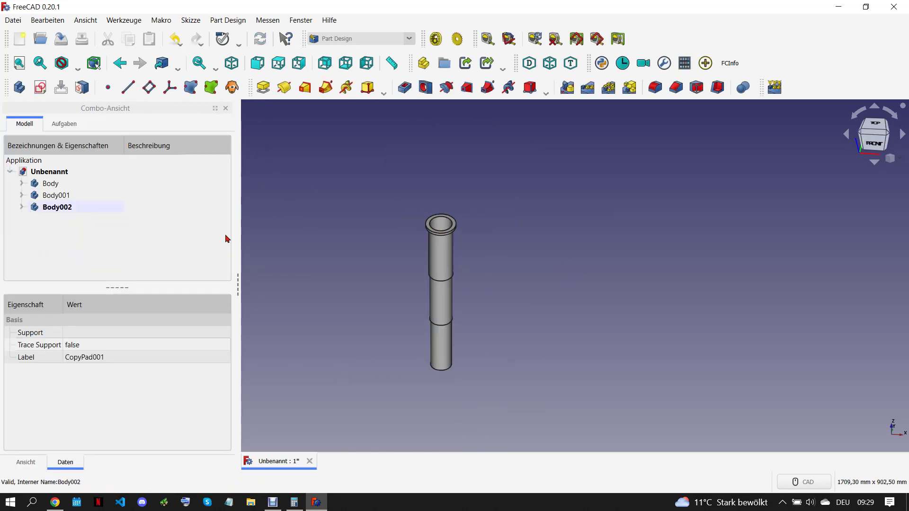
scroll(409, 366, up, 2)
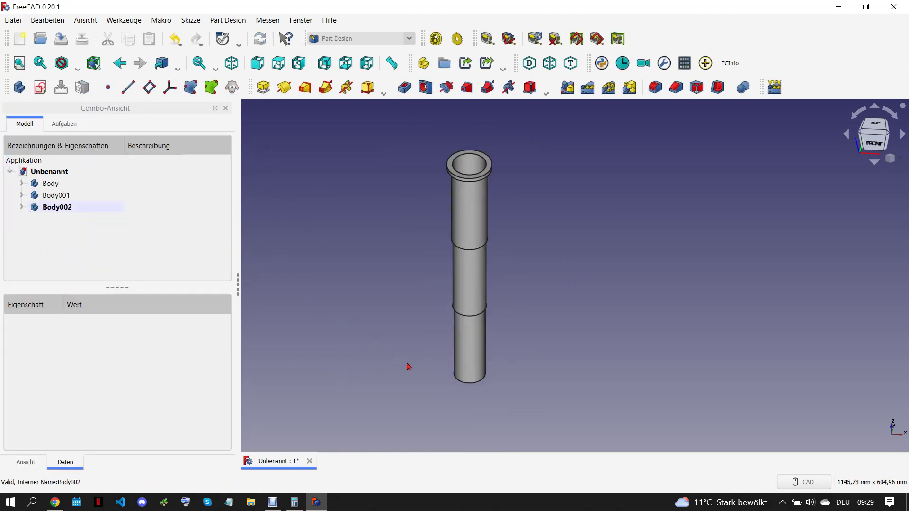
click(56, 502)
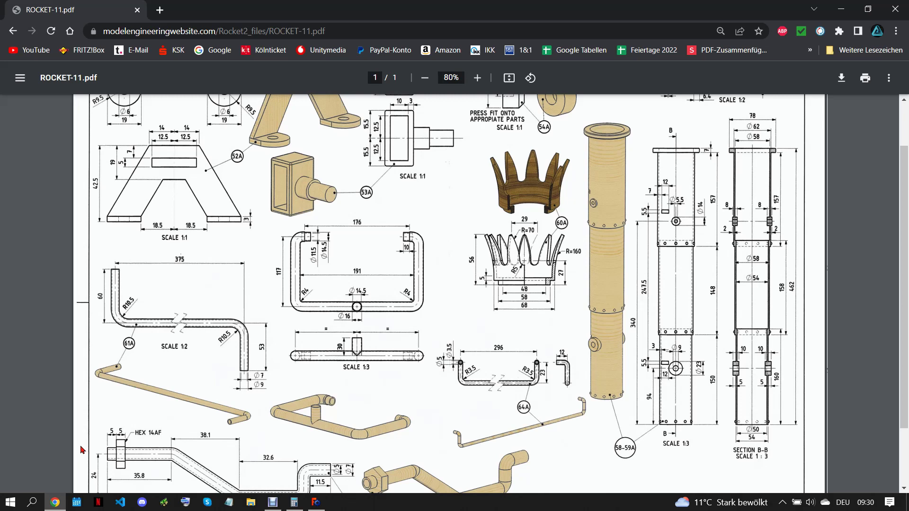
Leave the ROCKET-11 PDF in Chrome and bring the FreeCAD stepped-tube model forward
click(273, 502)
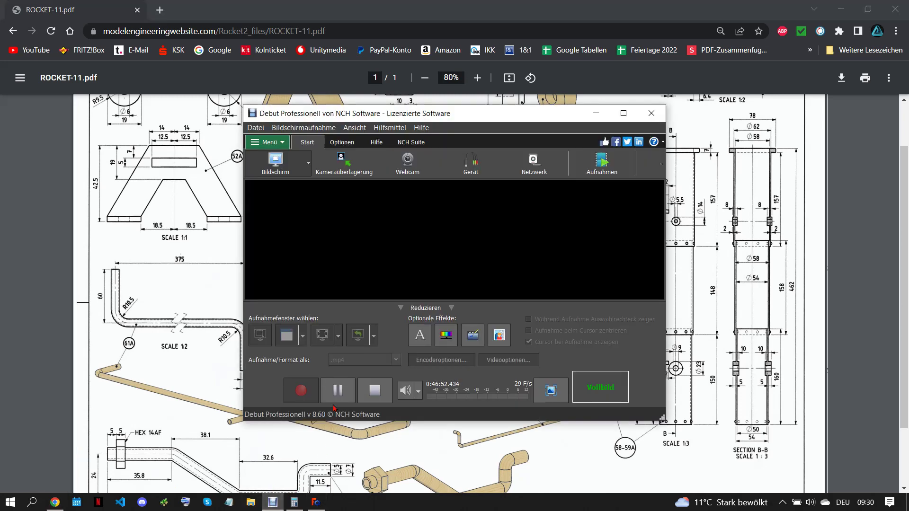
click(490, 459)
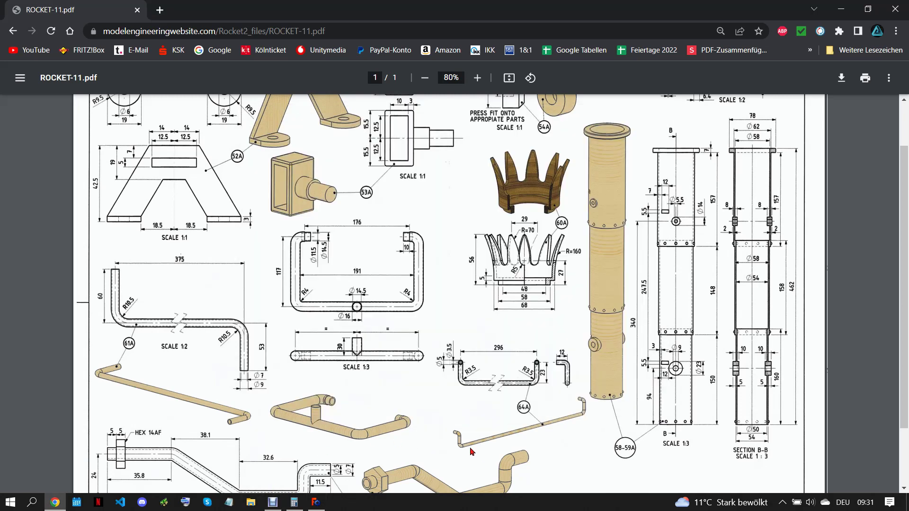
click(316, 502)
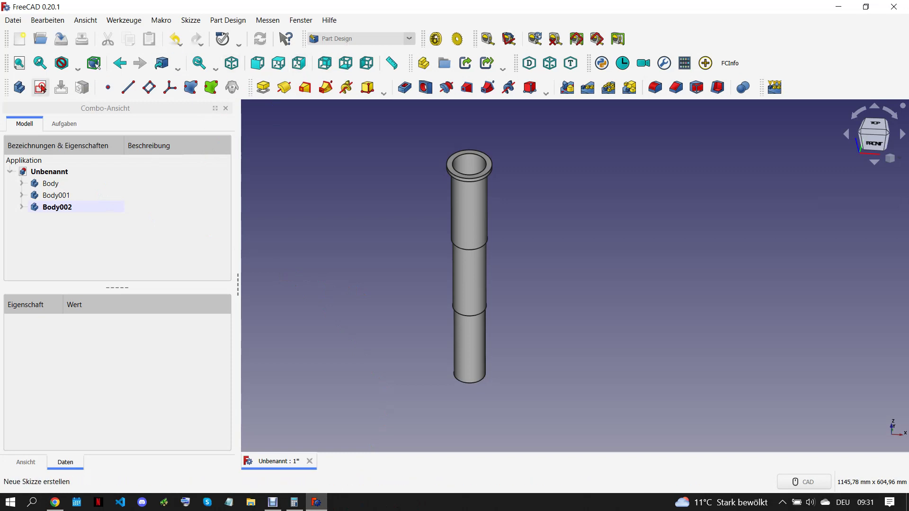
Create a new body with a sketch on its XZ plane
click(19, 90)
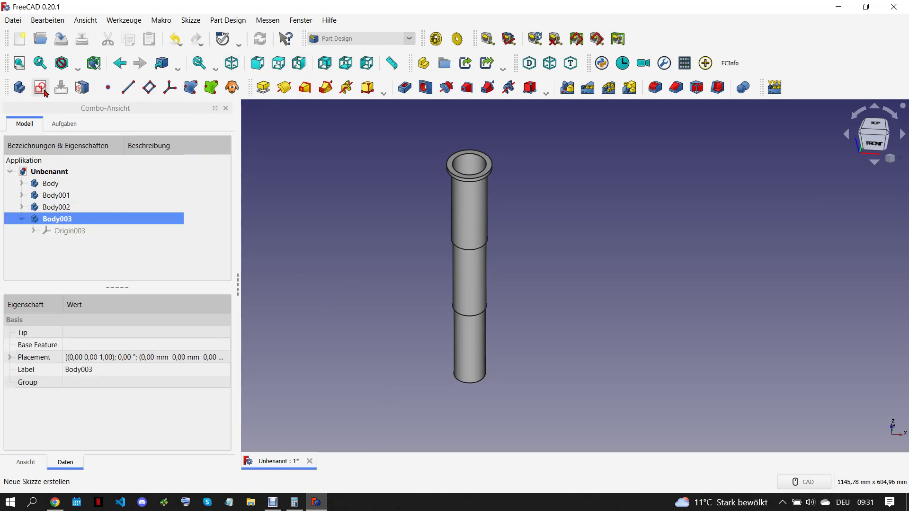
click(40, 87)
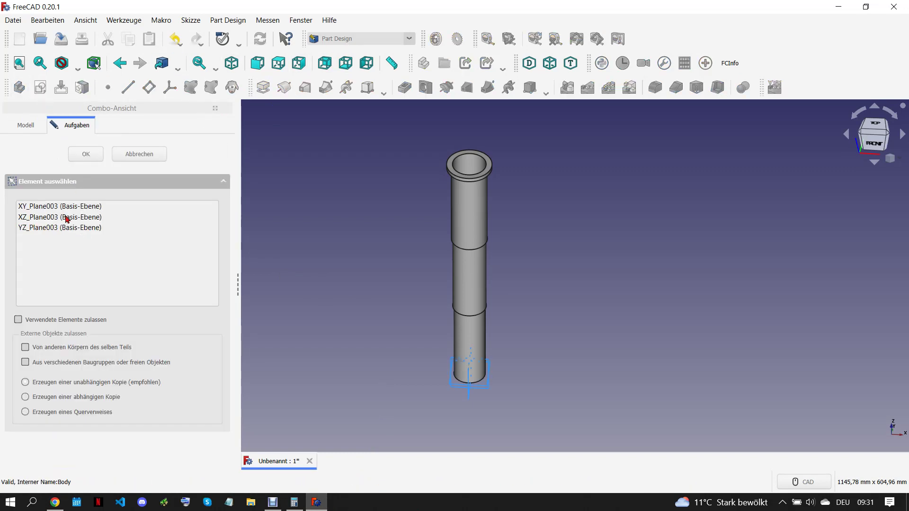
click(67, 218)
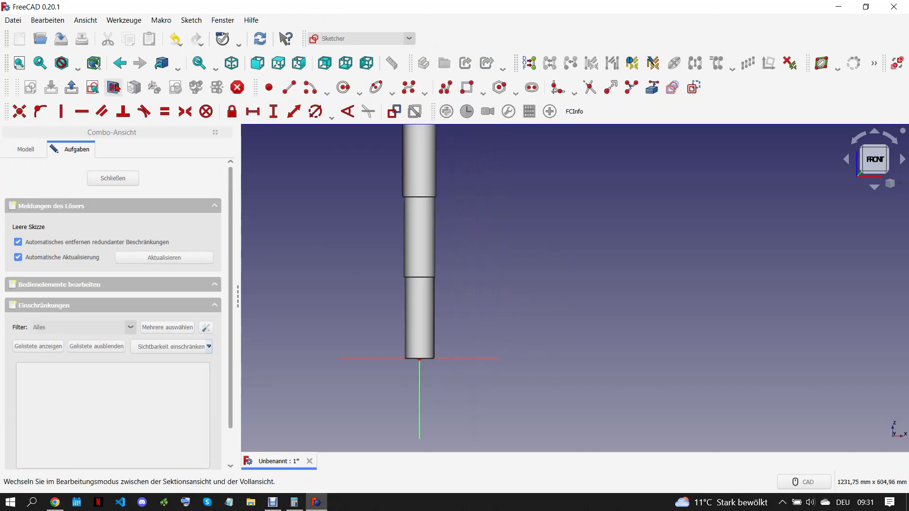
scroll(424, 284, up, 4)
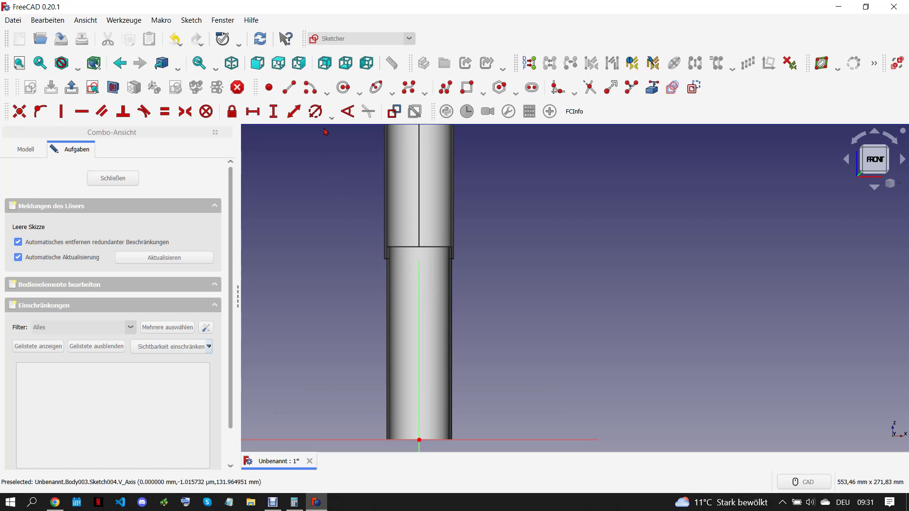
Draw a circle on the vertical axis with its centre 155 mm above the origin
click(343, 88)
scroll(417, 253, up, 5)
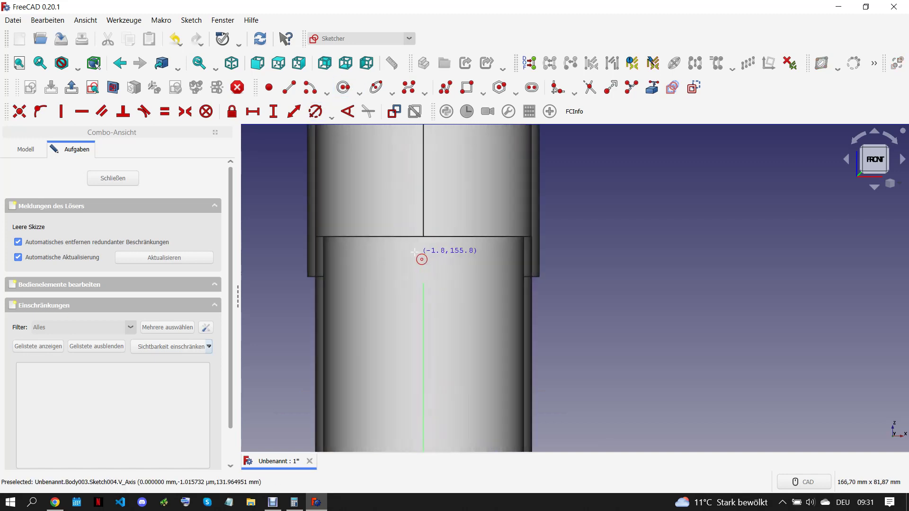
click(424, 286)
right_click(439, 288)
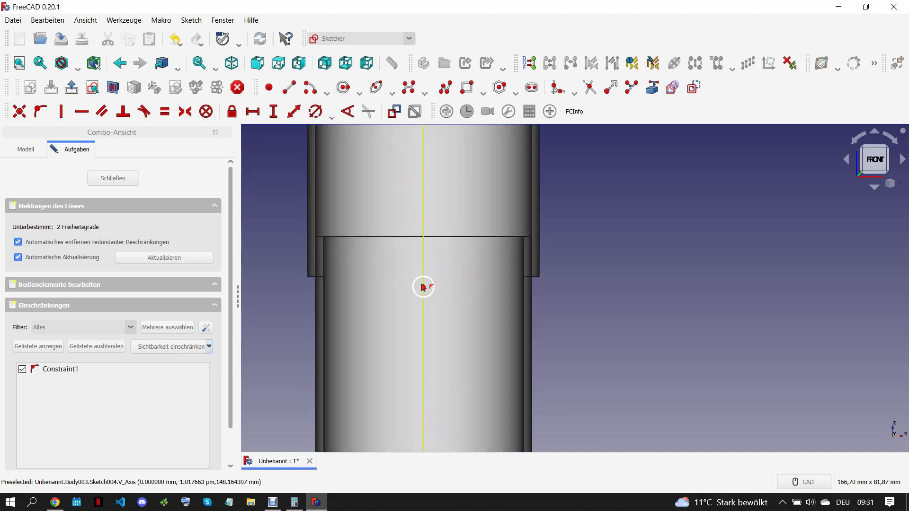
click(423, 286)
click(273, 112)
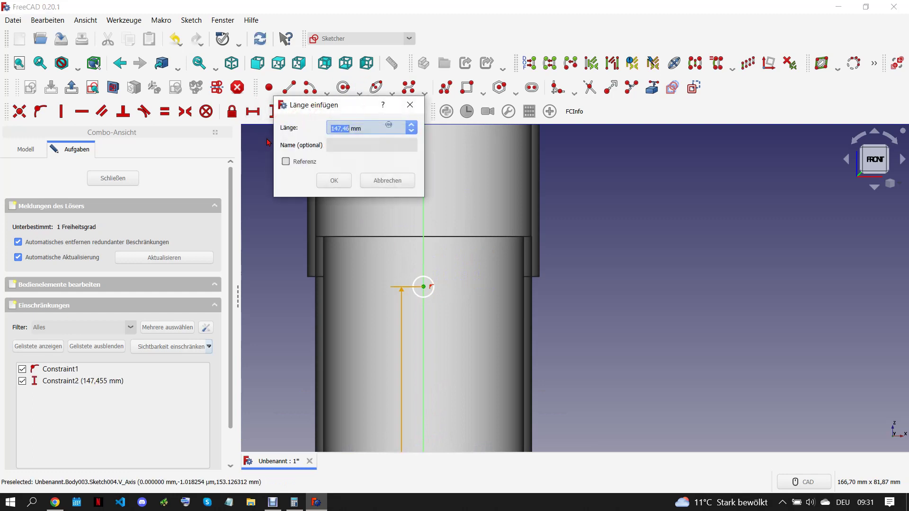
text(155)
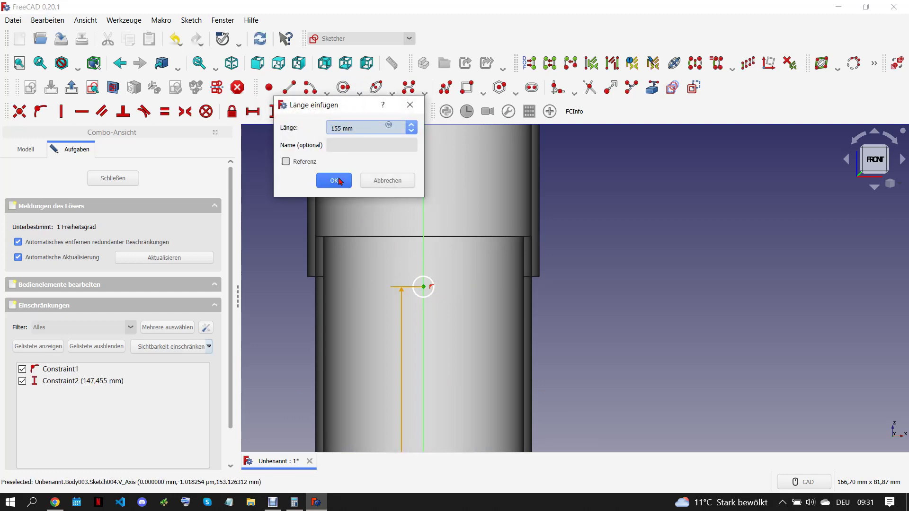
click(334, 181)
scroll(389, 329, down, 5)
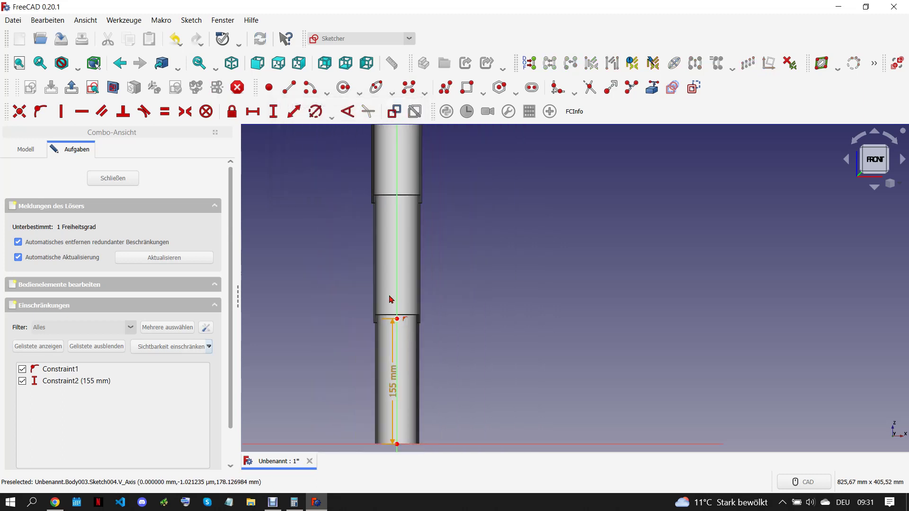
scroll(374, 261, up, 2)
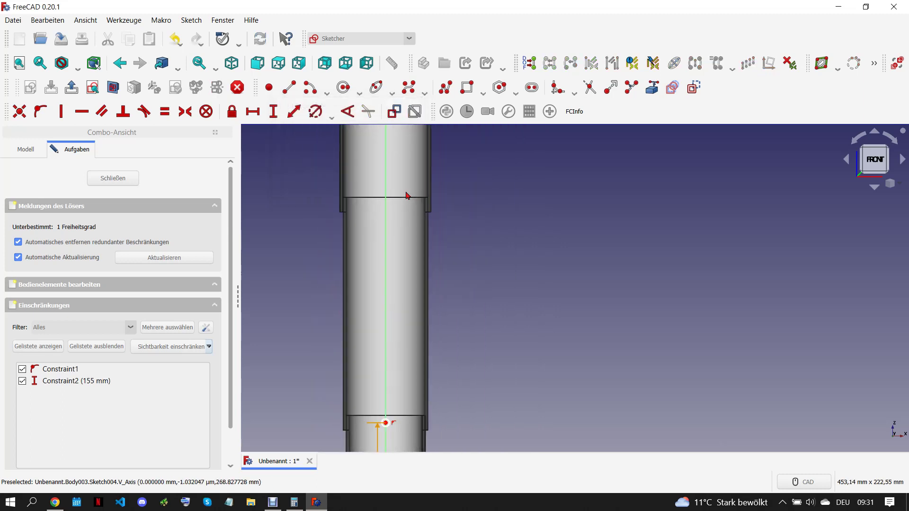
Draw a second circle higher on the tube axis and select both circle centres
click(343, 87)
scroll(383, 207, up, 2)
click(402, 206)
scroll(403, 208, down, 3)
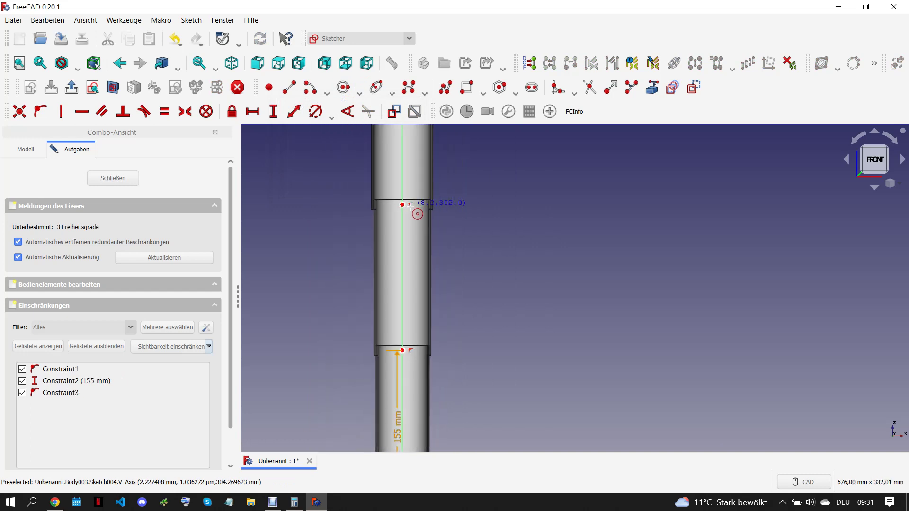
click(402, 207)
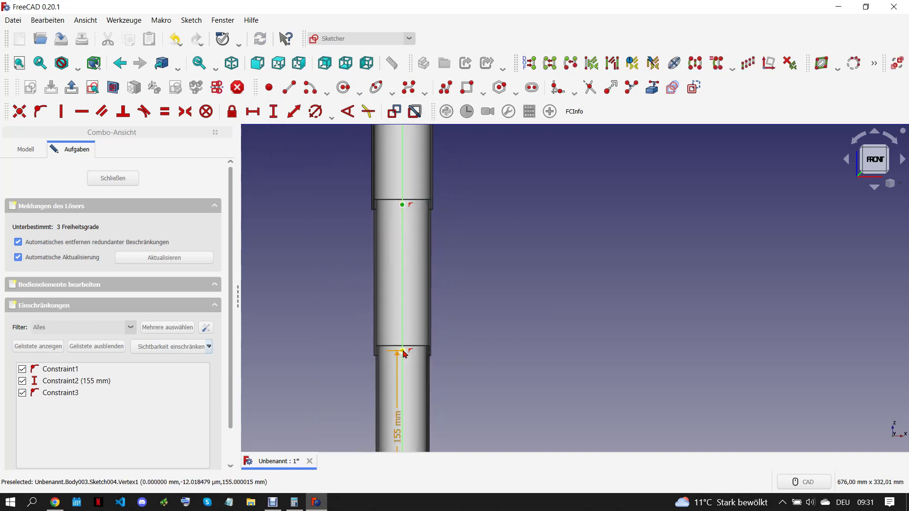
click(402, 350)
Set the vertical spacing between the two centres to 148 mm, checking the drawing
click(273, 111)
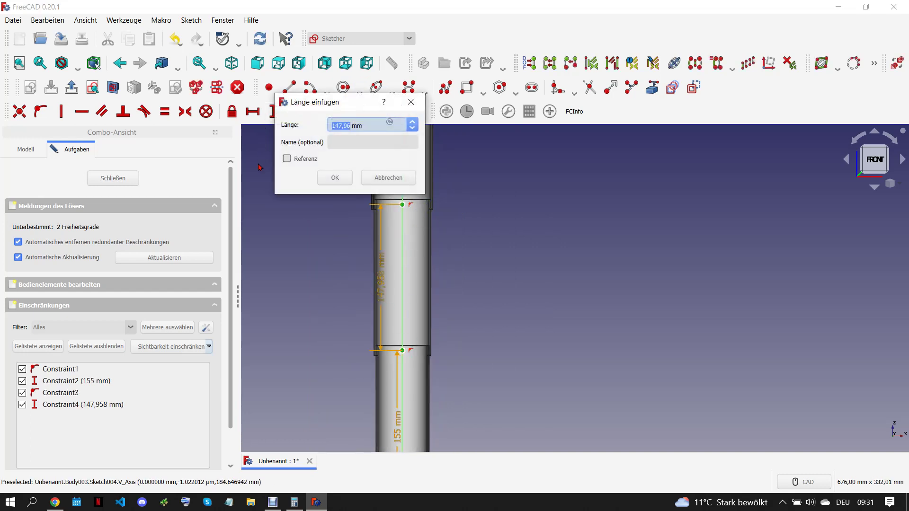
click(55, 502)
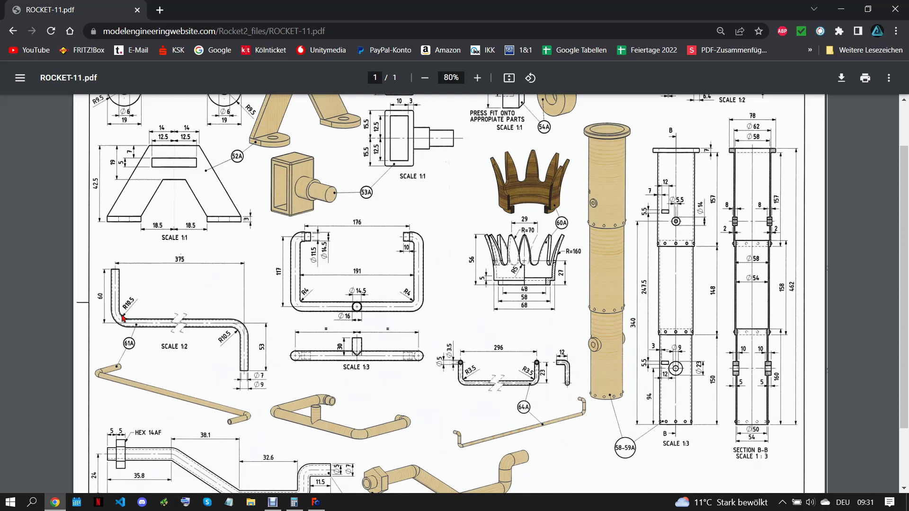
click(317, 501)
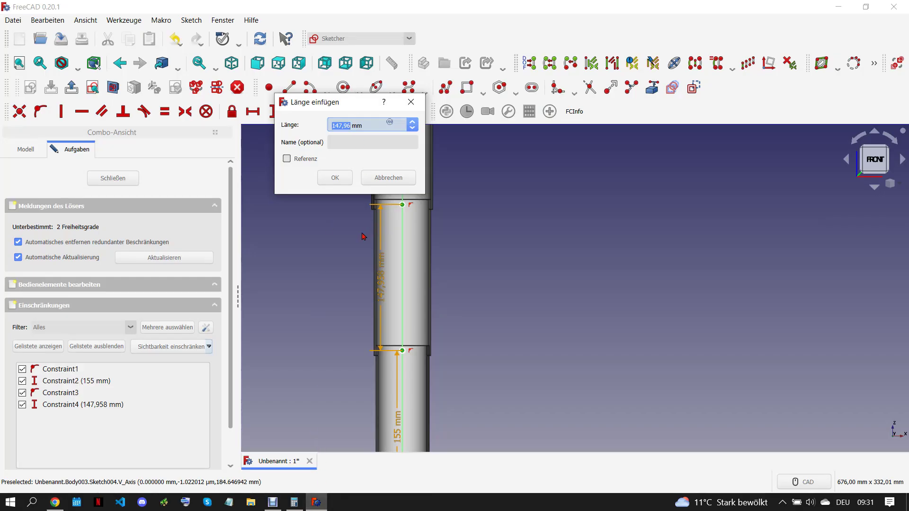
text(14)
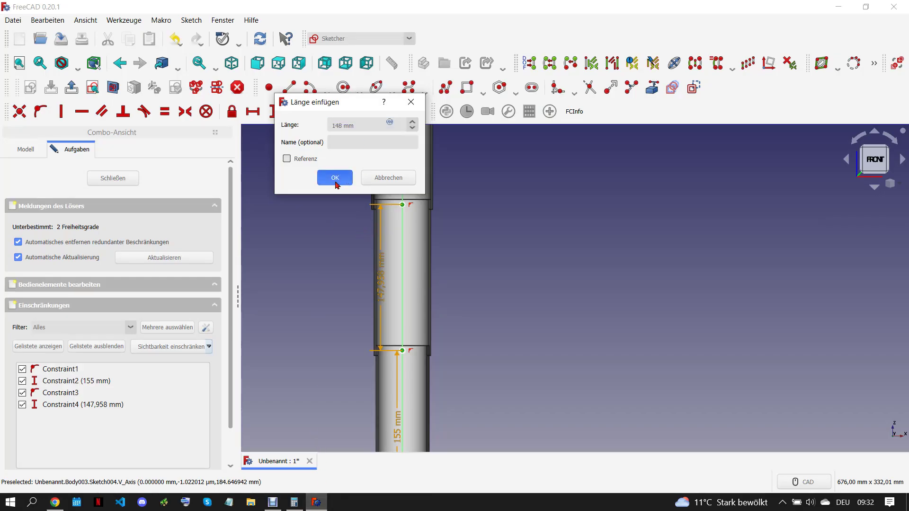
click(335, 179)
scroll(416, 292, down, 5)
scroll(410, 227, up, 5)
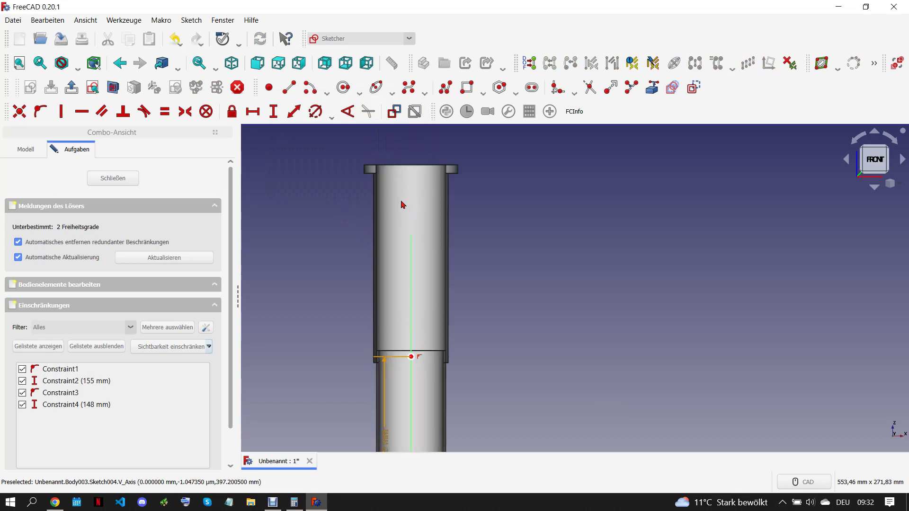
Make both circles equal with a 4 mm diameter and close the sketch
click(56, 498)
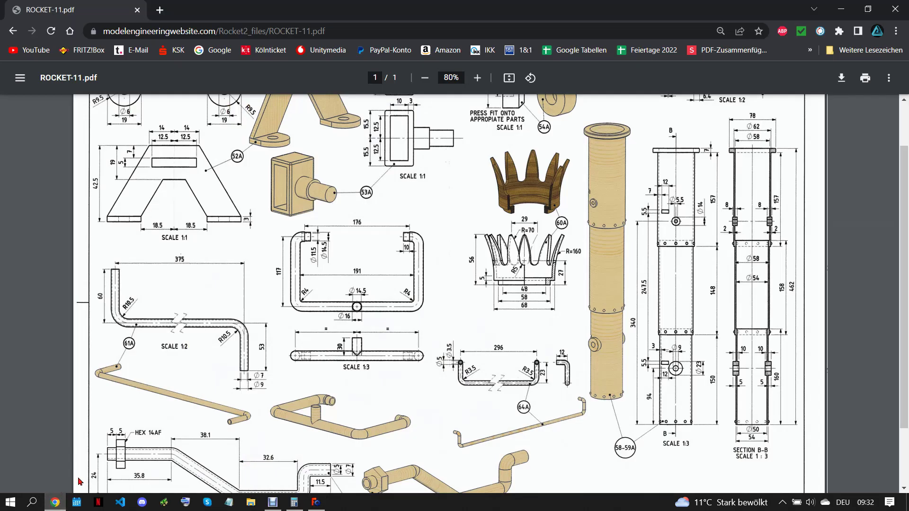
mouse_move(315, 502)
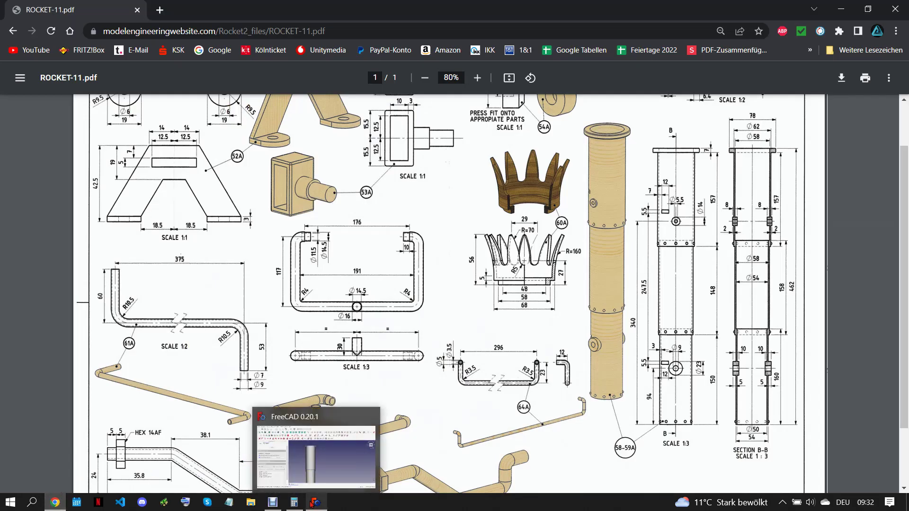
click(312, 503)
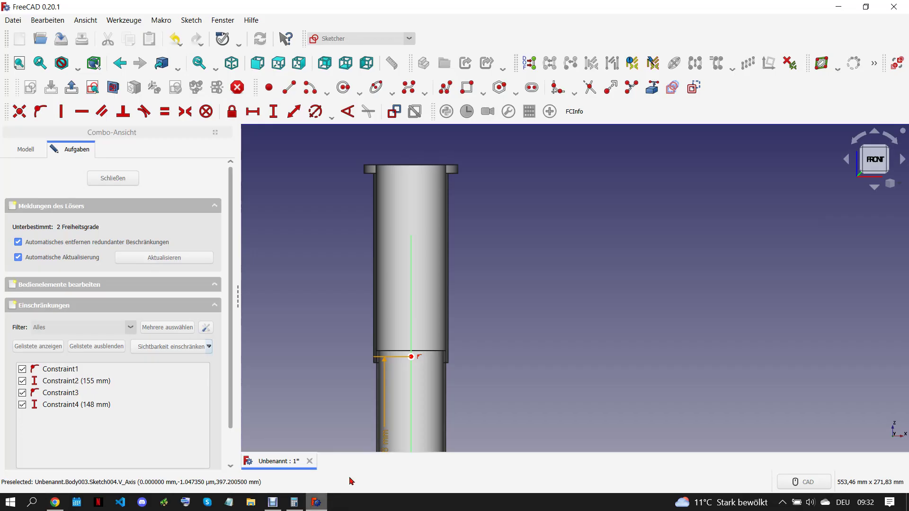
scroll(408, 209, down, 2)
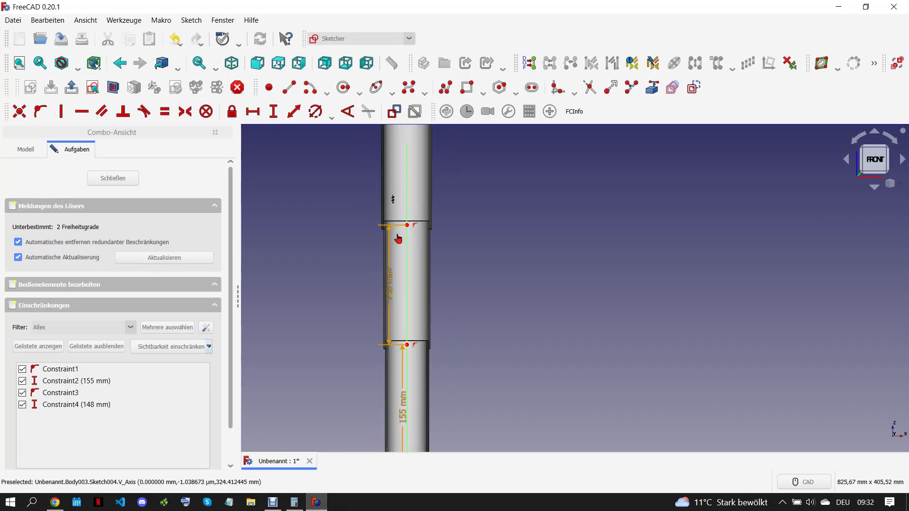
click(313, 112)
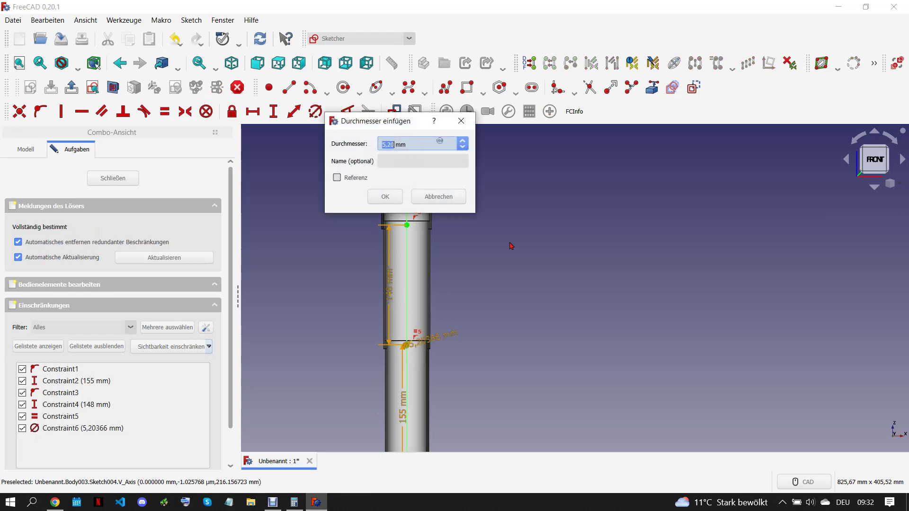
text(4)
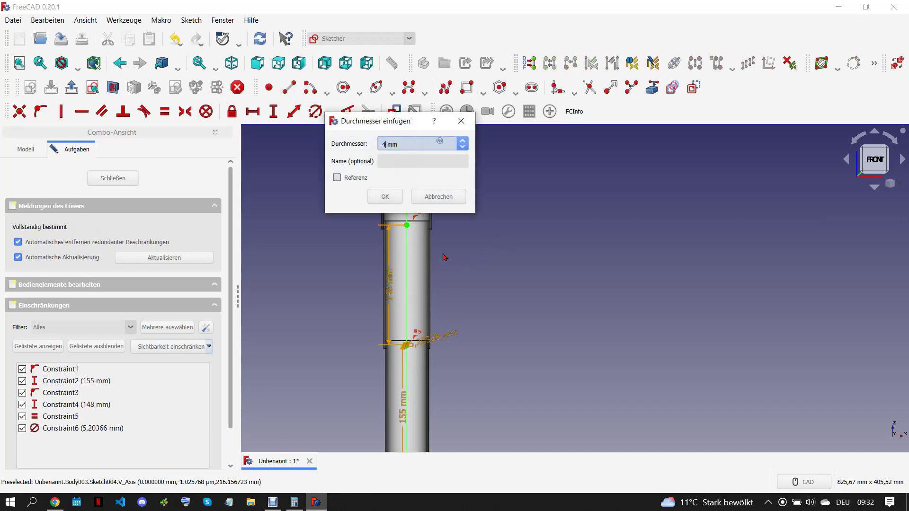
click(385, 197)
scroll(388, 244, up, 1)
scroll(388, 244, down, 3)
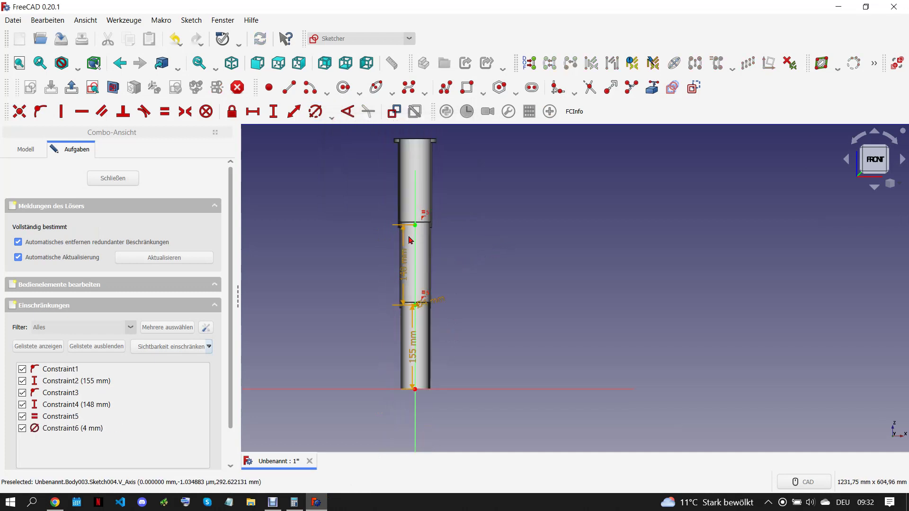
click(128, 178)
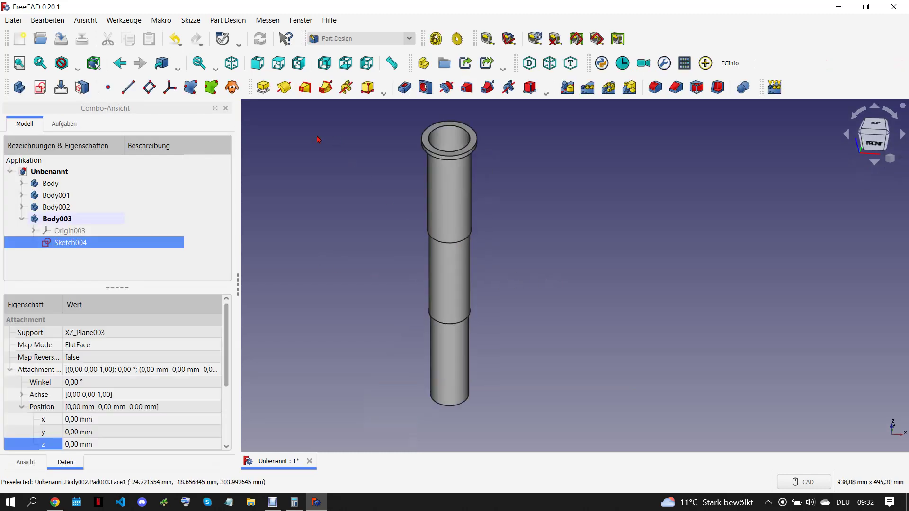
Pad Sketch004 to 34 mm in the reversed direction, per the drawing
click(54, 505)
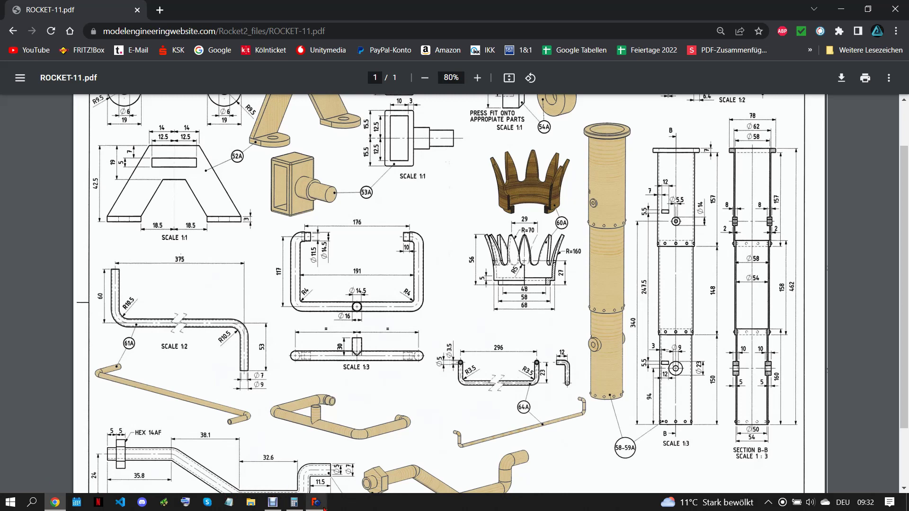
mouse_move(317, 502)
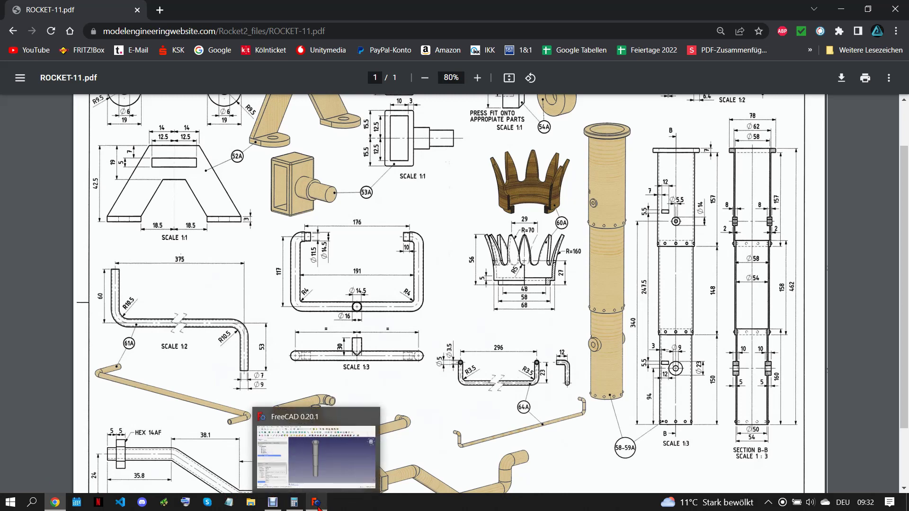
click(318, 507)
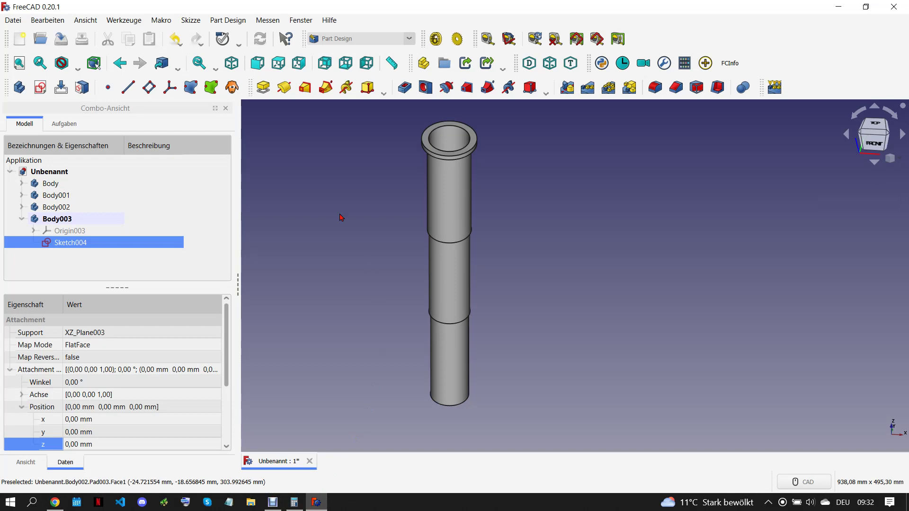
click(263, 89)
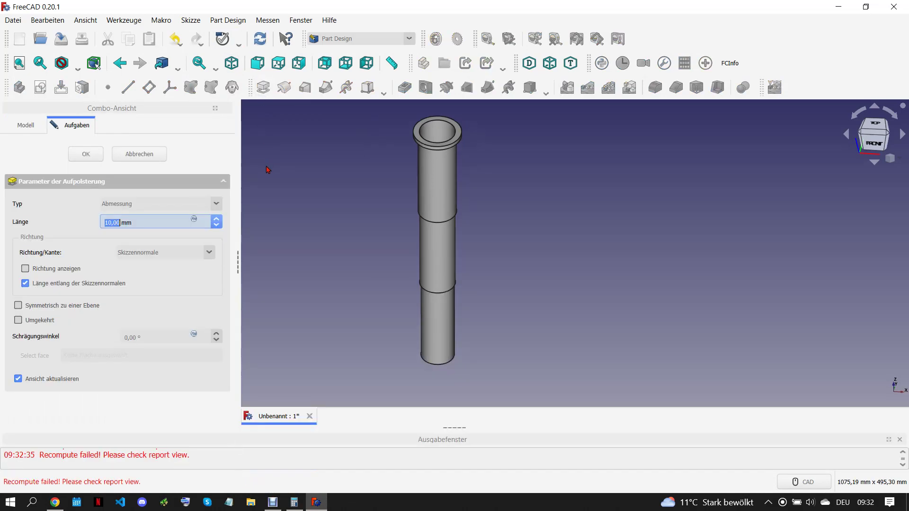
text(34)
click(280, 276)
click(18, 321)
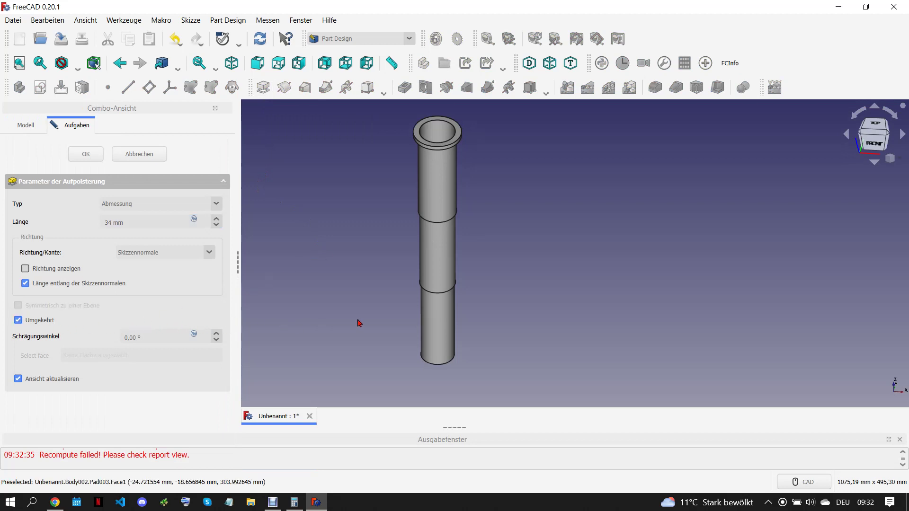
Inspect the pad preview from other angles, try another length, then cancel the pad
mouse_move(459, 313)
middle_down()
mouse_move(580, 306)
mouse_move(459, 355)
mouse_move(489, 301)
mouse_move(478, 305)
middle_up()
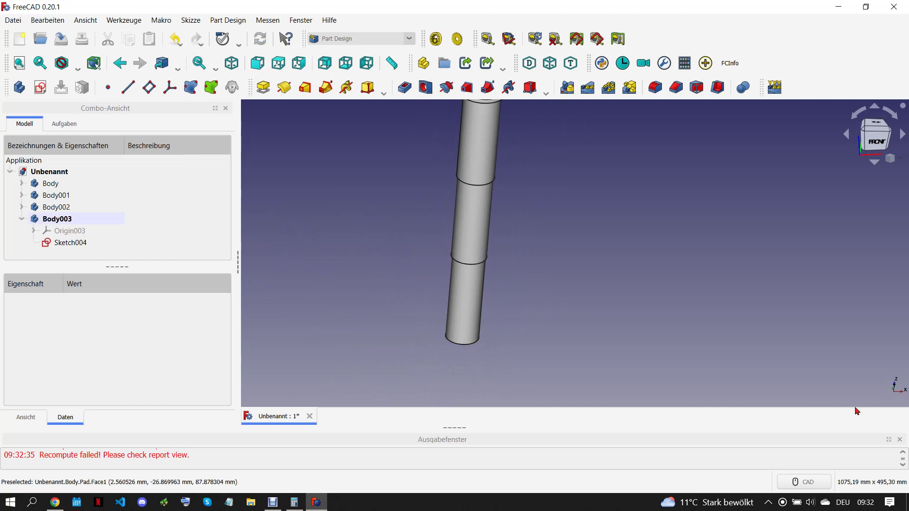
click(899, 440)
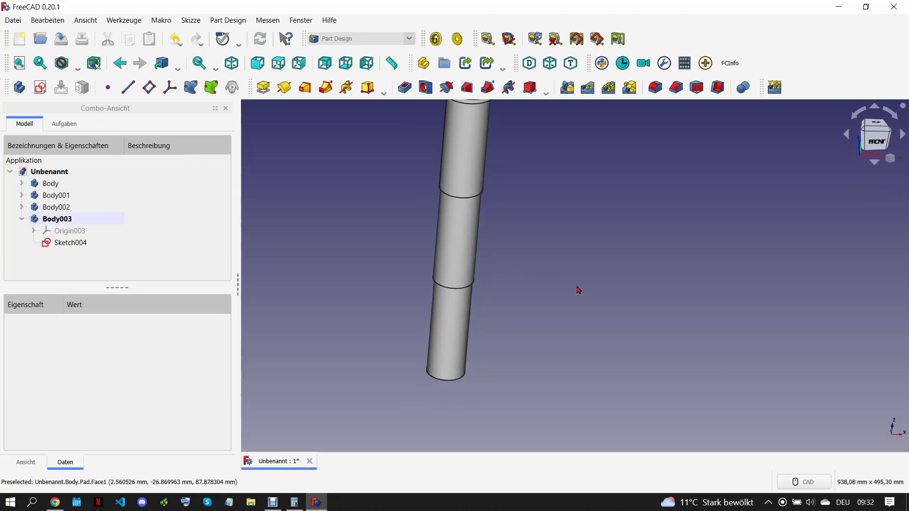
scroll(497, 294, down, 3)
mouse_move(503, 199)
middle_down()
mouse_move(549, 277)
mouse_move(625, 209)
mouse_move(578, 202)
mouse_move(585, 192)
mouse_move(392, 190)
middle_up()
click(88, 243)
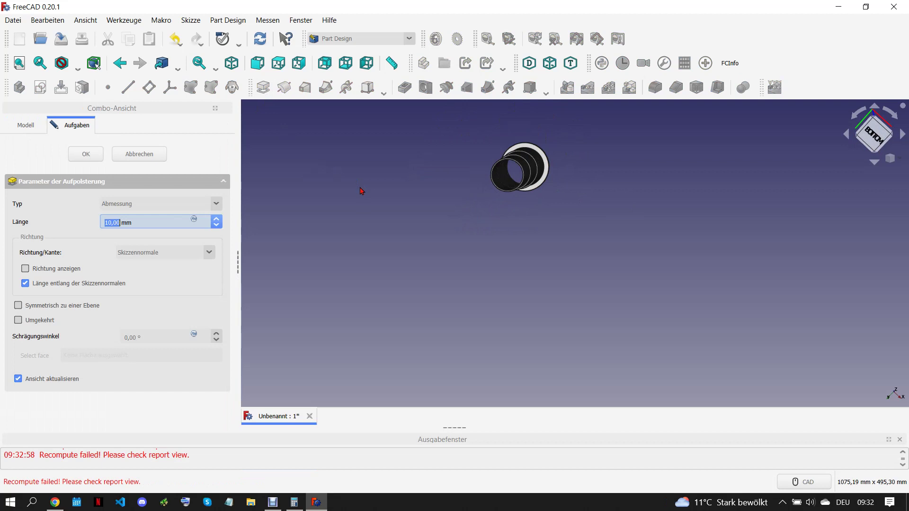
text(34)
mouse_move(508, 228)
middle_down()
mouse_move(548, 217)
mouse_move(456, 232)
middle_up()
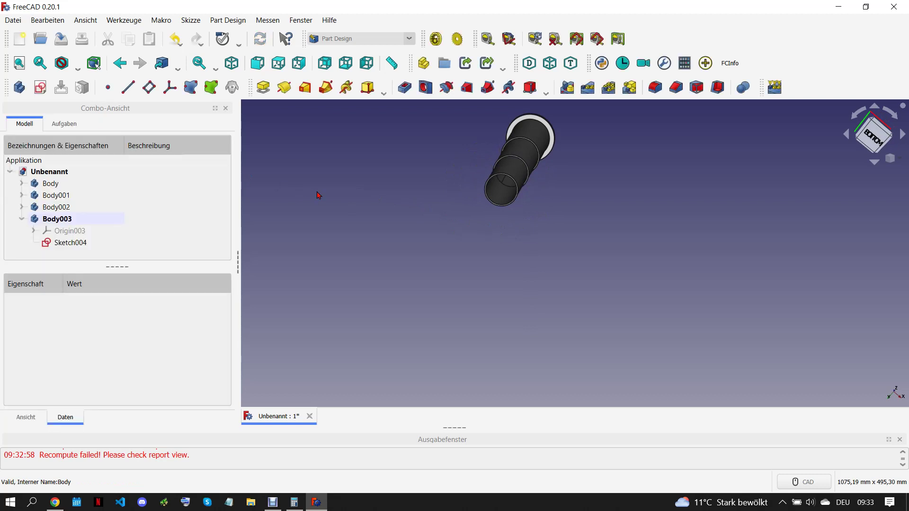
click(79, 243)
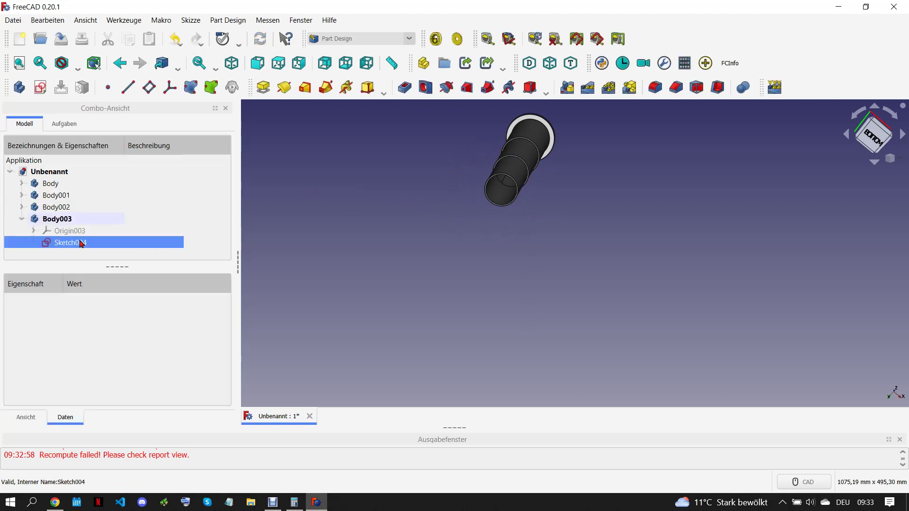
Extrude the sketch 34 mm with the Part workbench's Extrude tool
click(360, 39)
click(350, 75)
click(196, 87)
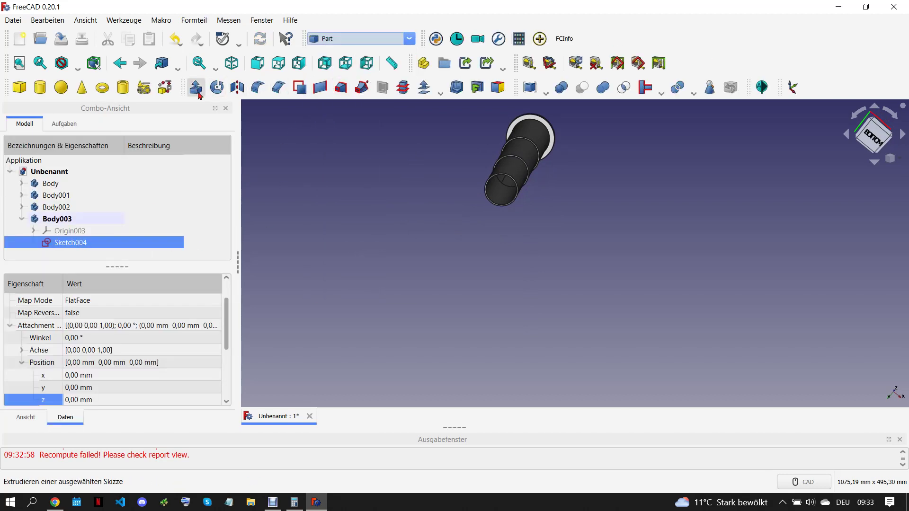
text(34)
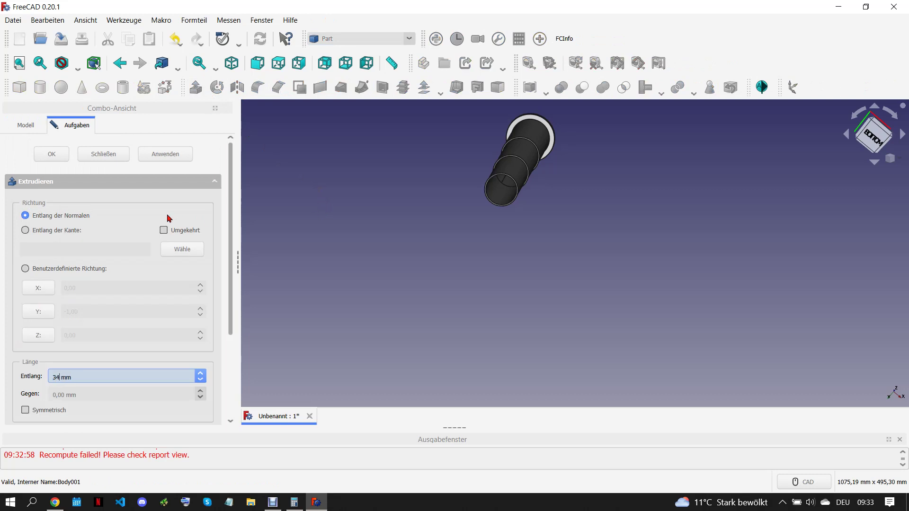
click(52, 155)
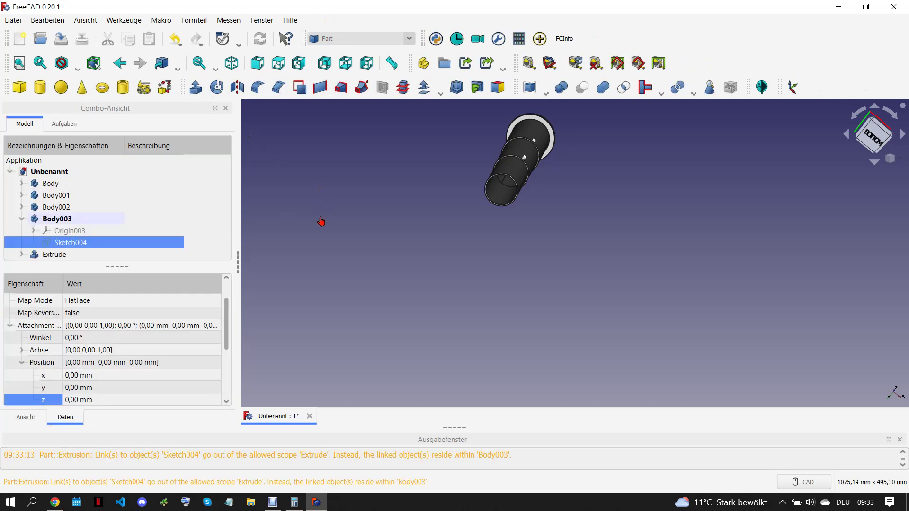
View the Extrude from a tilted front angle, select it, and activate the Draft workbench
key(1)
middle_drag(527, 244, 601, 229)
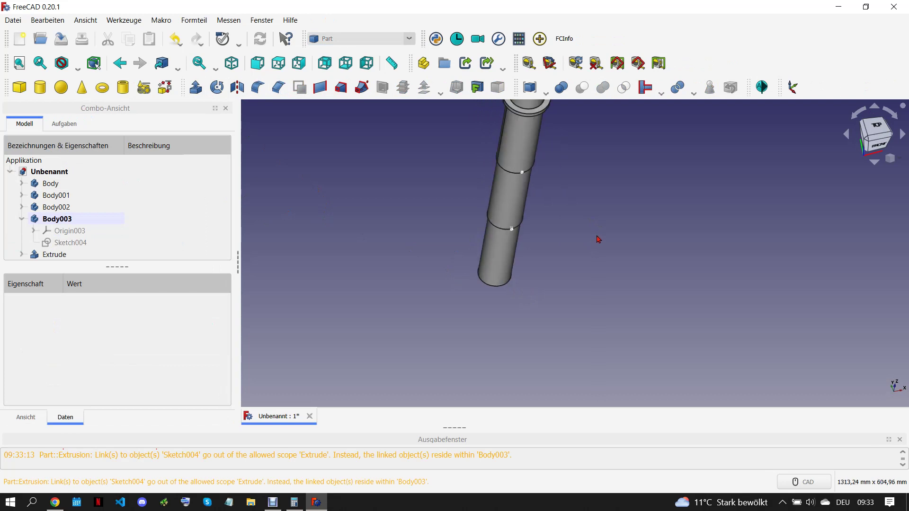
click(78, 254)
click(358, 38)
click(329, 61)
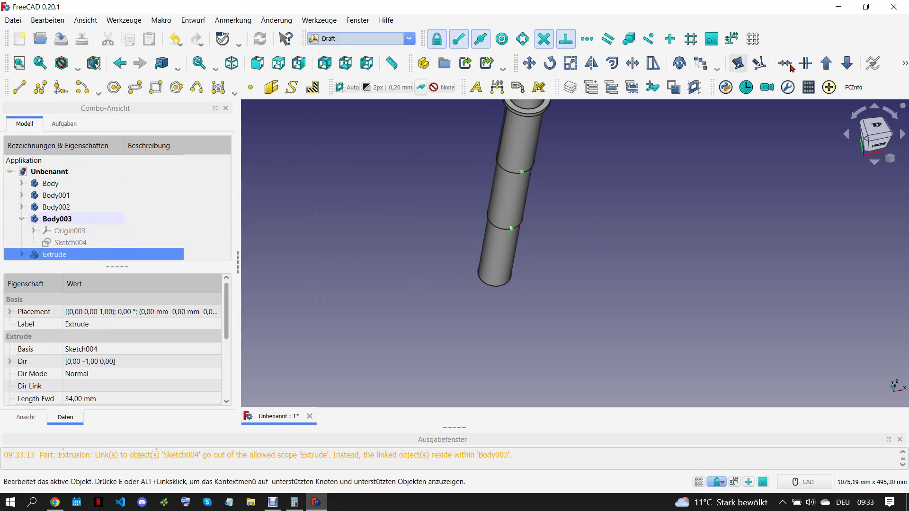
Downgrade the extrusion into two solids and delete Body003
click(847, 63)
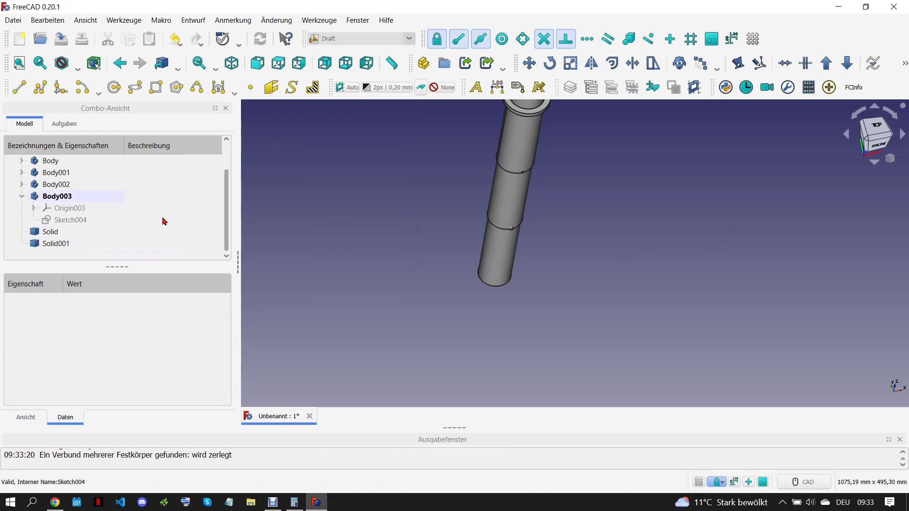
click(74, 199)
key(Delete)
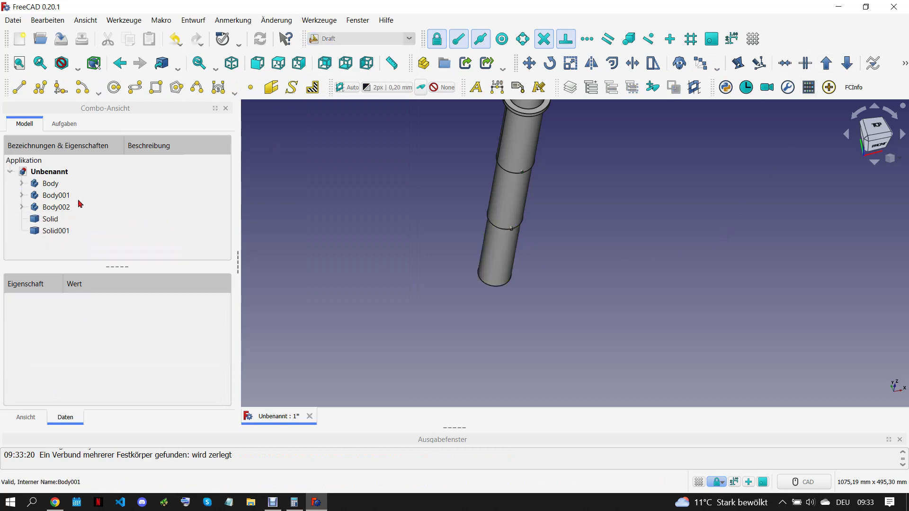
middle_drag(358, 242, 411, 227)
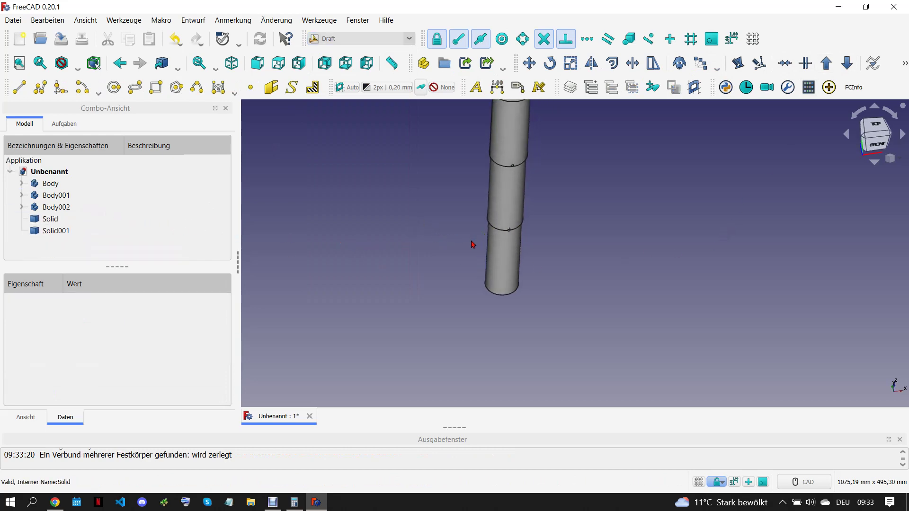
scroll(472, 244, down, 2)
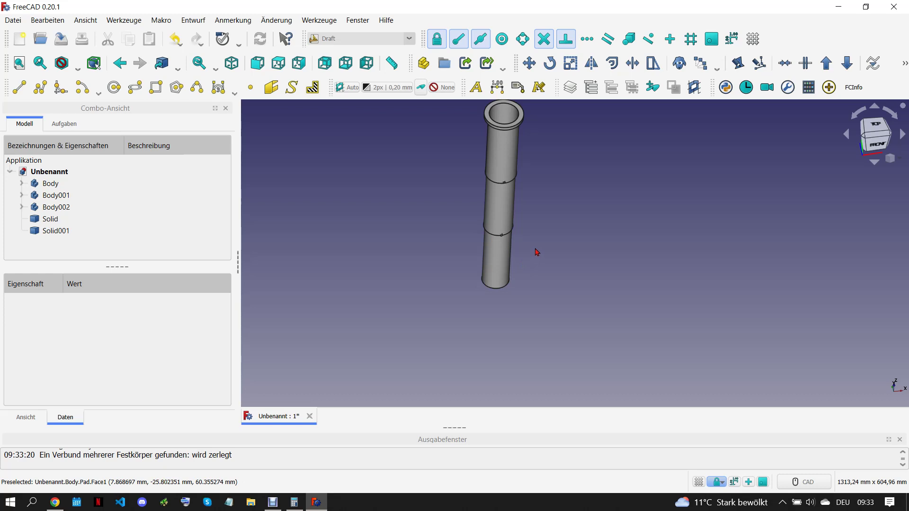
Polar-array Solid into 8 copies centred on the origin
click(64, 220)
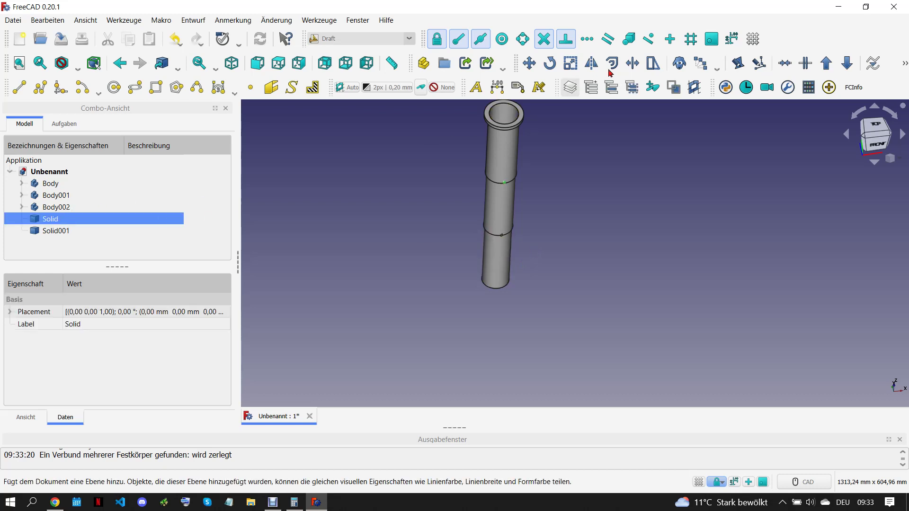
click(700, 63)
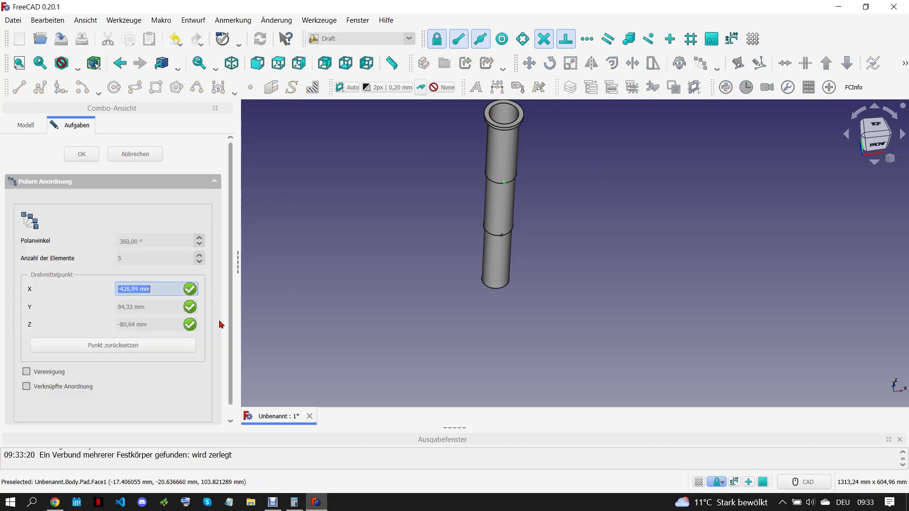
click(134, 259)
text(8)
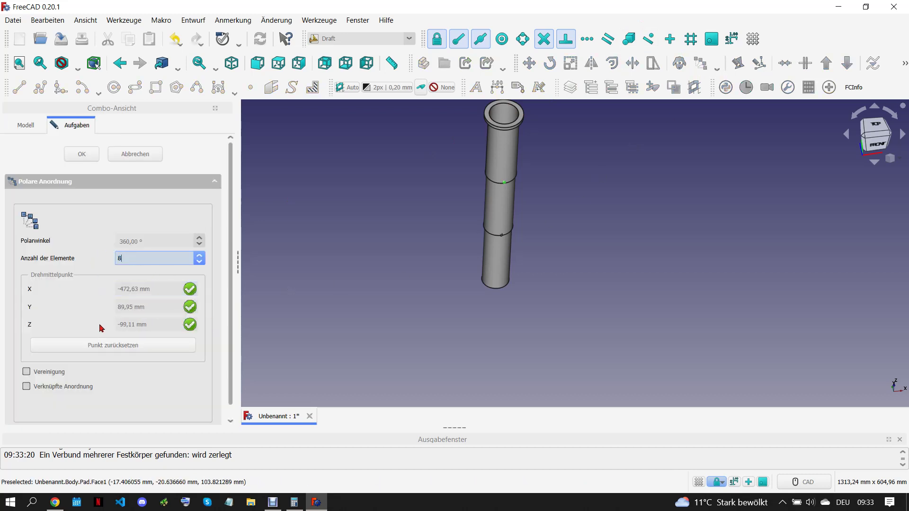
click(115, 347)
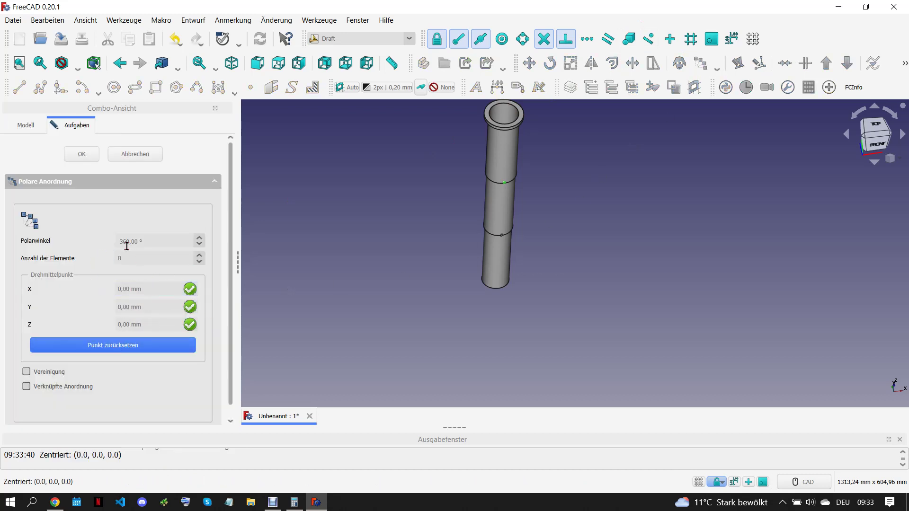
click(81, 154)
click(418, 273)
Polar-array Solid001 into 8 copies centred on the origin
scroll(556, 260, up, 2)
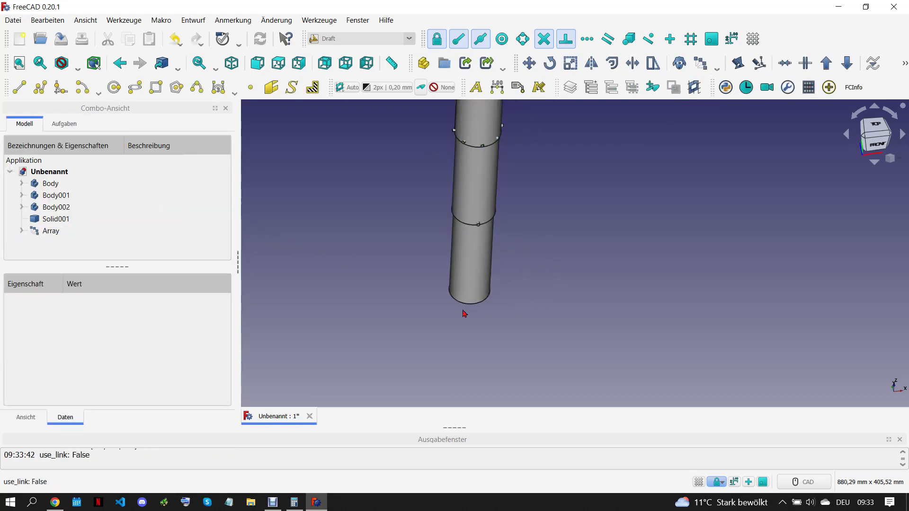
click(55, 220)
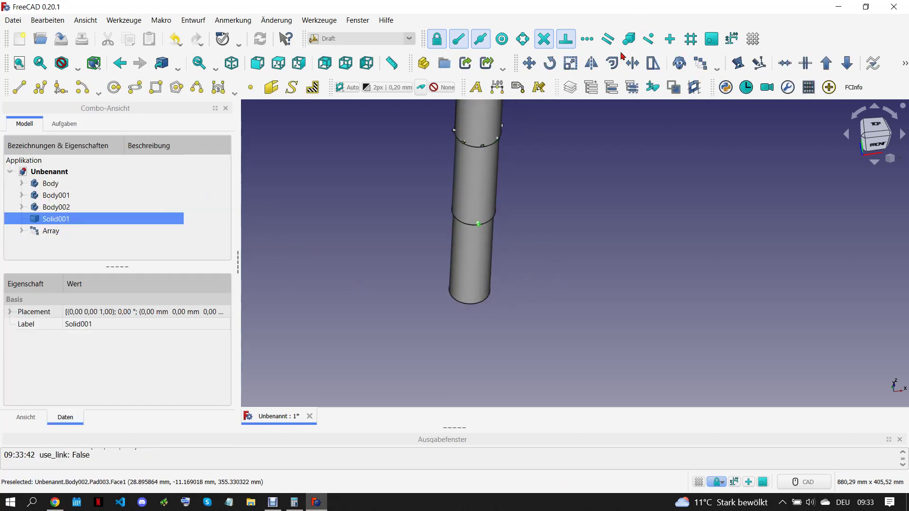
click(703, 64)
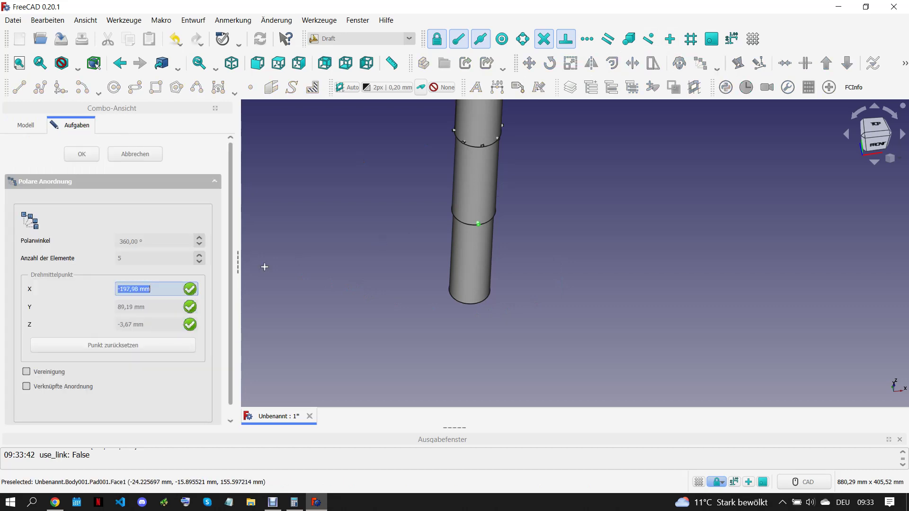
double_click(146, 259)
text(8)
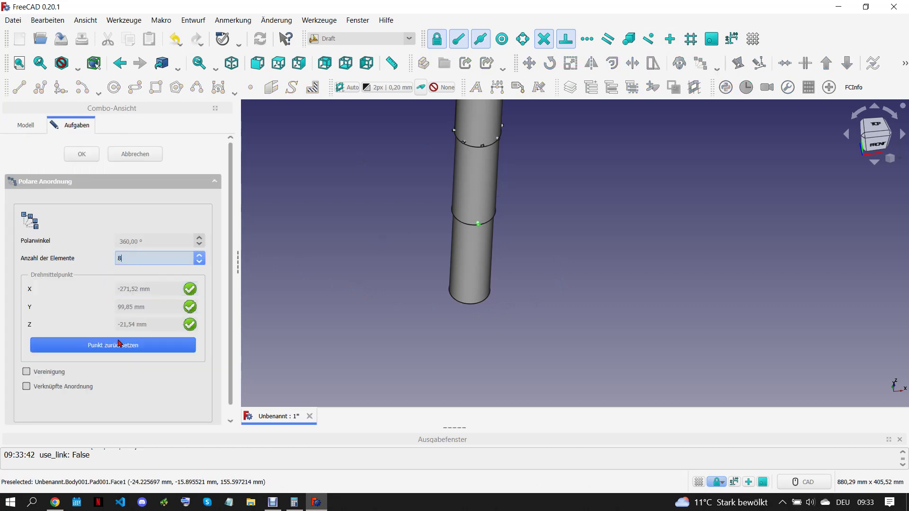
click(121, 345)
click(87, 158)
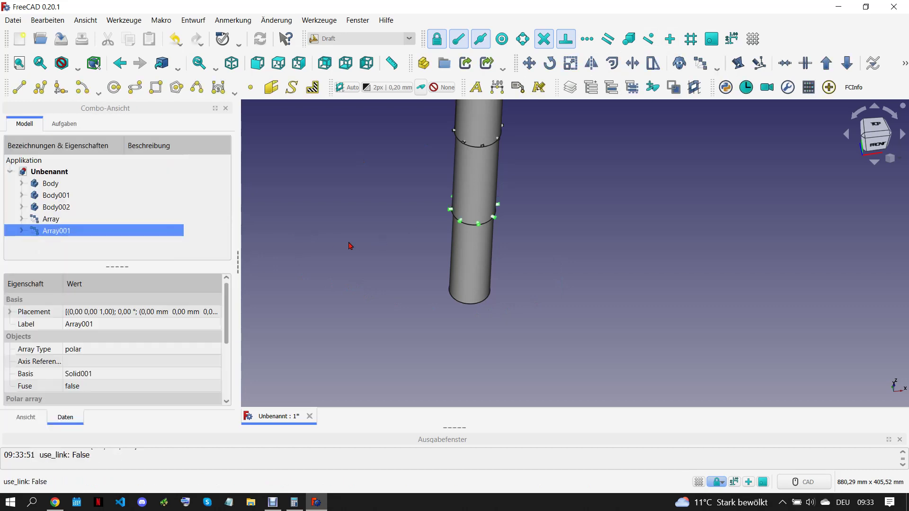
scroll(429, 303, down, 3)
scroll(563, 259, up, 4)
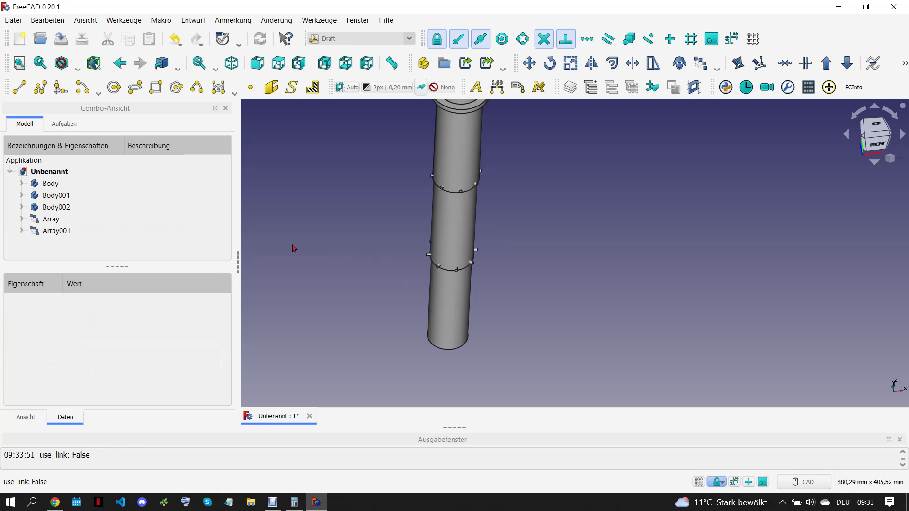
click(67, 220)
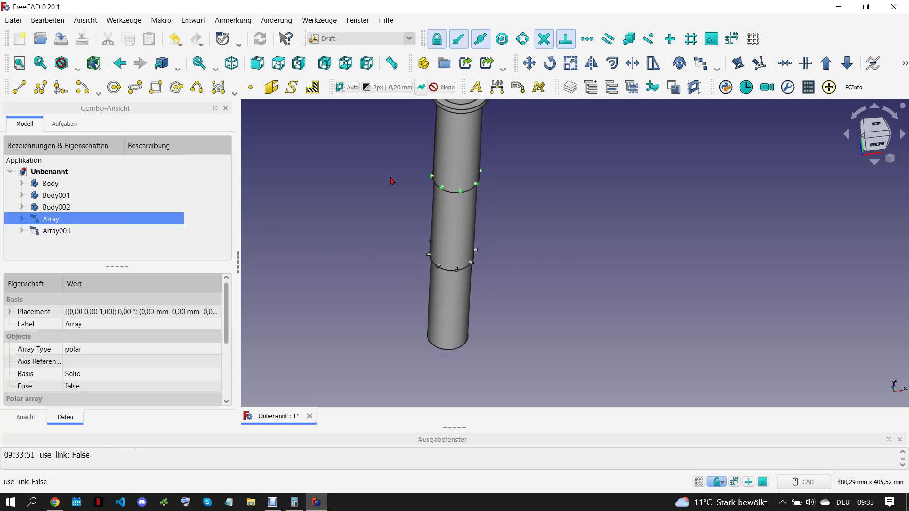
Downgrade Array and Array001 into separate solids and delete the original Solid and Solid001
click(847, 66)
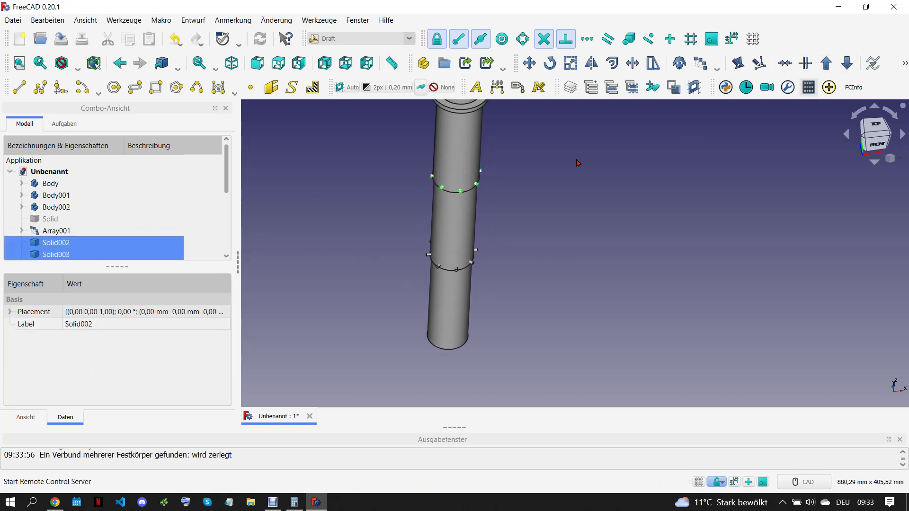
click(71, 232)
click(847, 63)
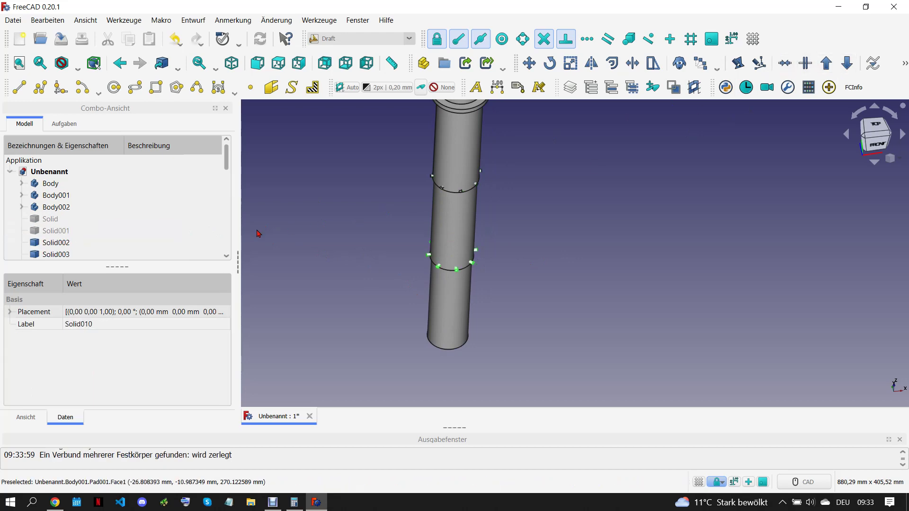
click(71, 220)
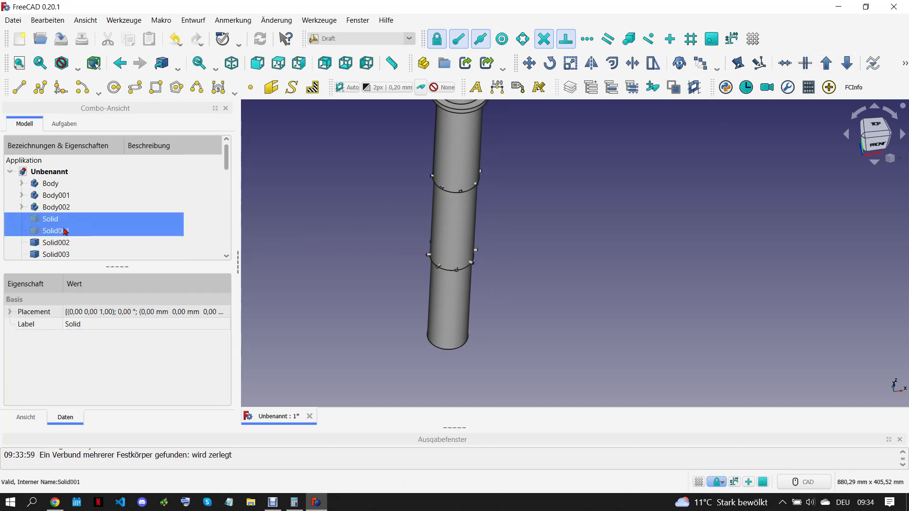
key(Delete)
Combine Solid002 through Solid017 into a Compound in the Part workbench
click(68, 225)
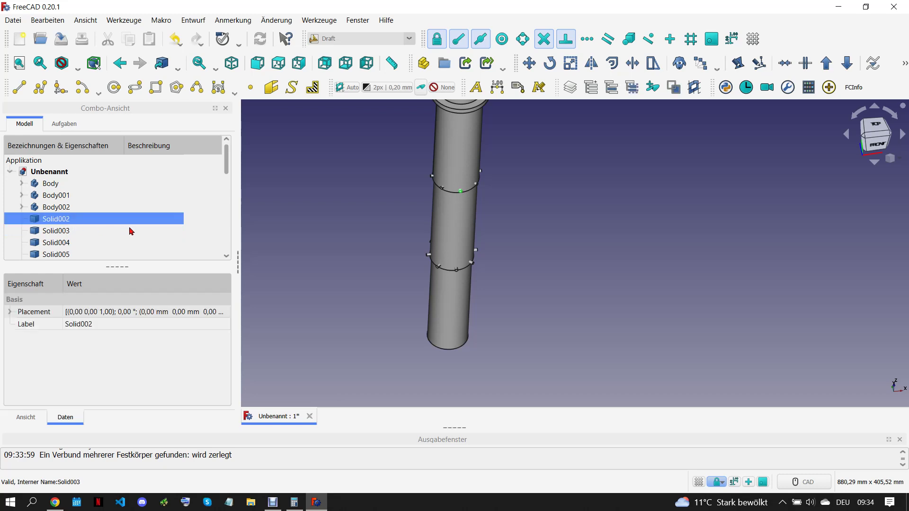
scroll(69, 227, down, 5)
shift+click(71, 244)
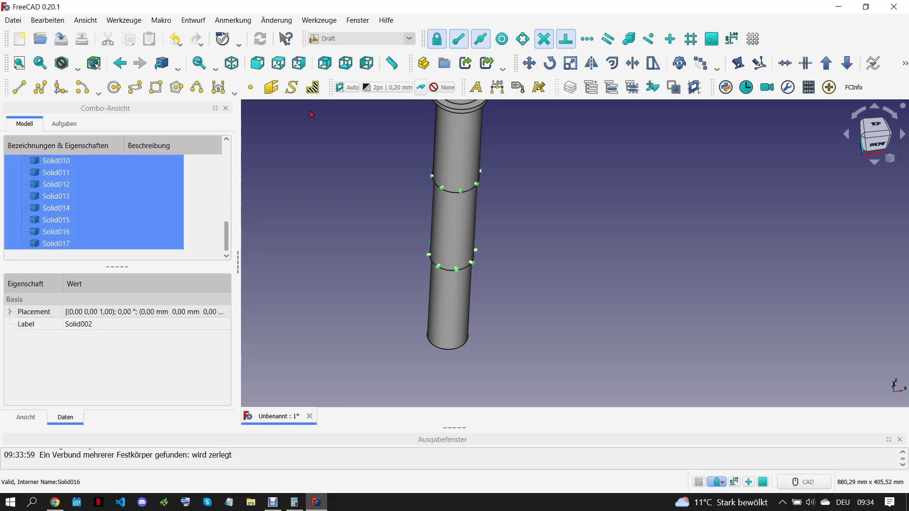
click(355, 38)
click(343, 82)
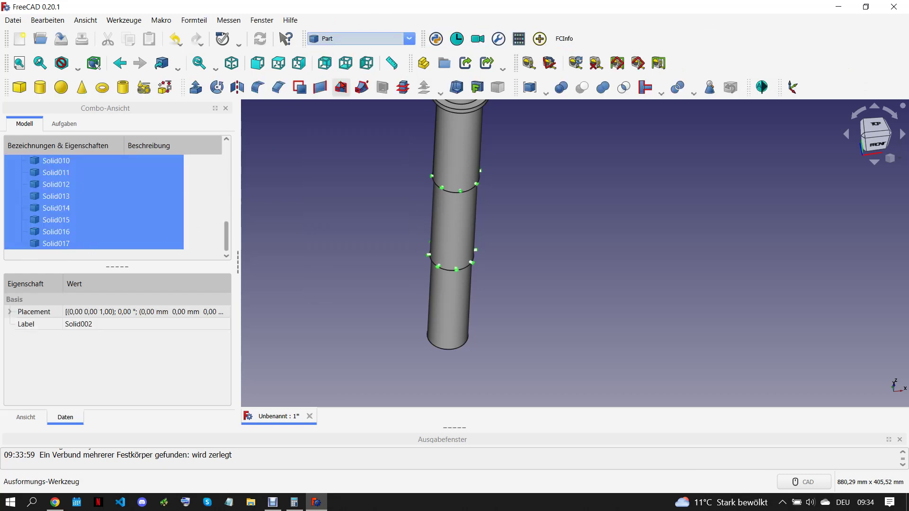
click(559, 240)
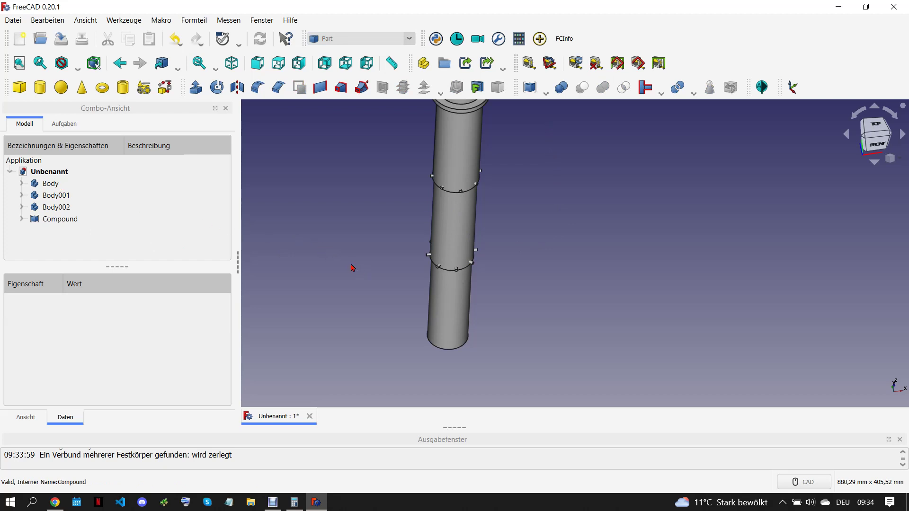
Cut the pin-solid Compound from Body002, the top tube section
click(72, 221)
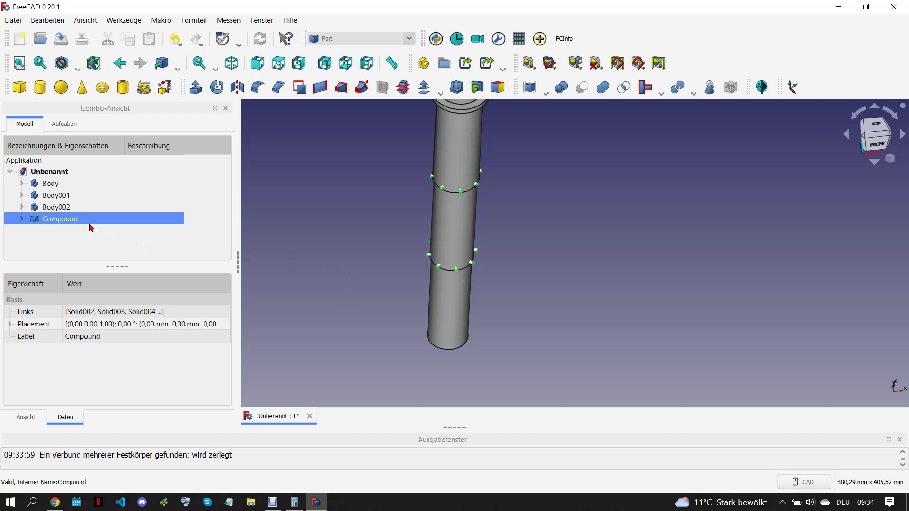
click(77, 209)
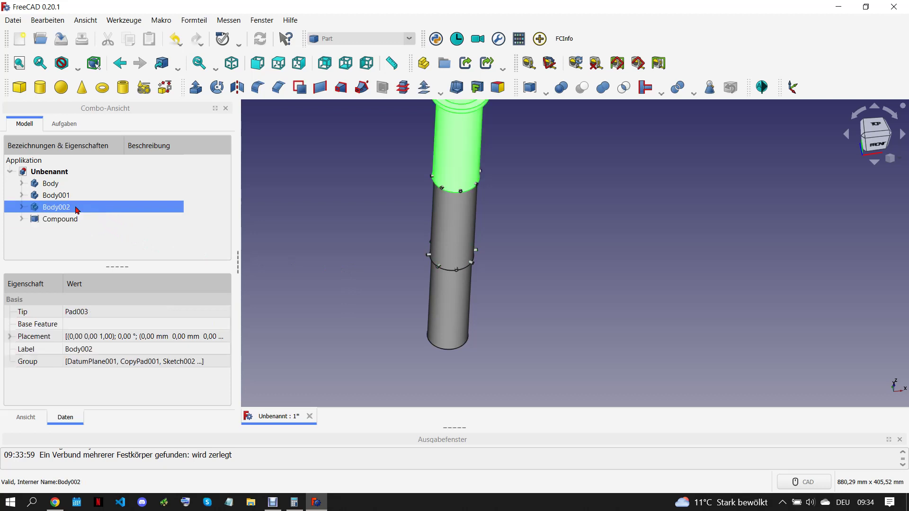
ctrl+click(76, 219)
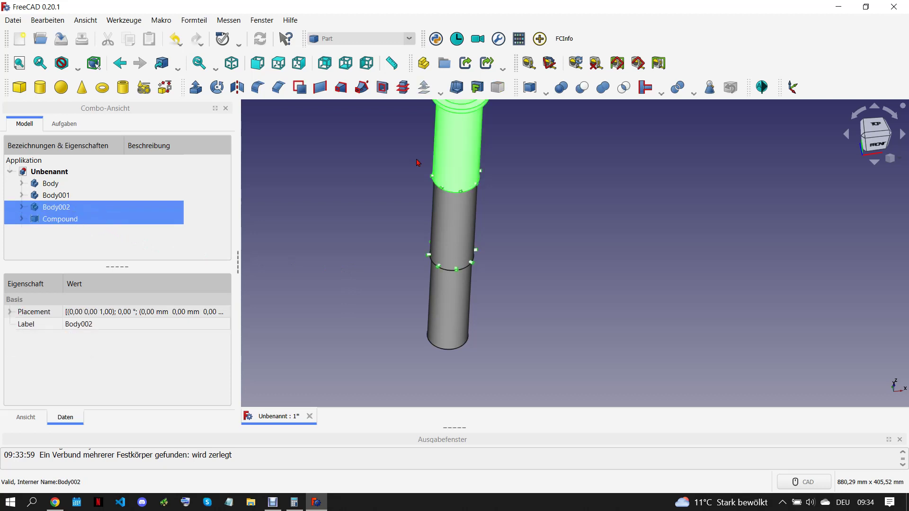
click(583, 89)
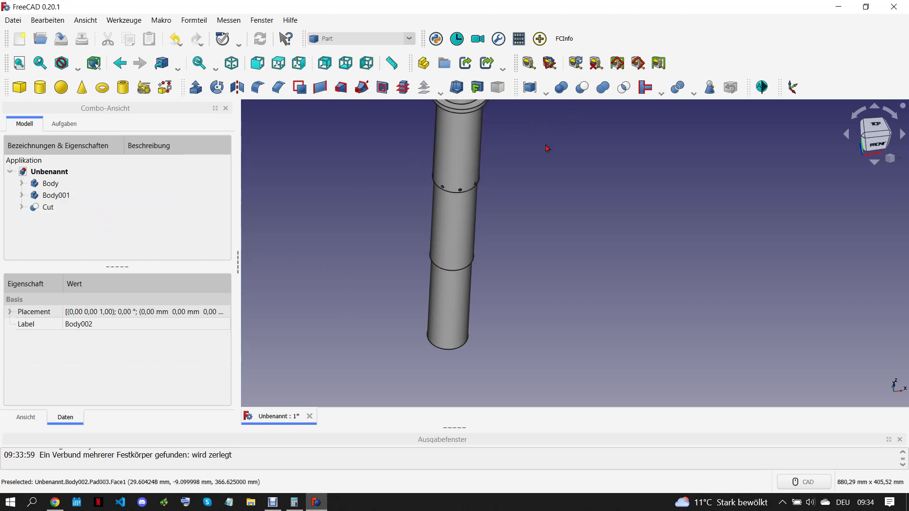
click(529, 177)
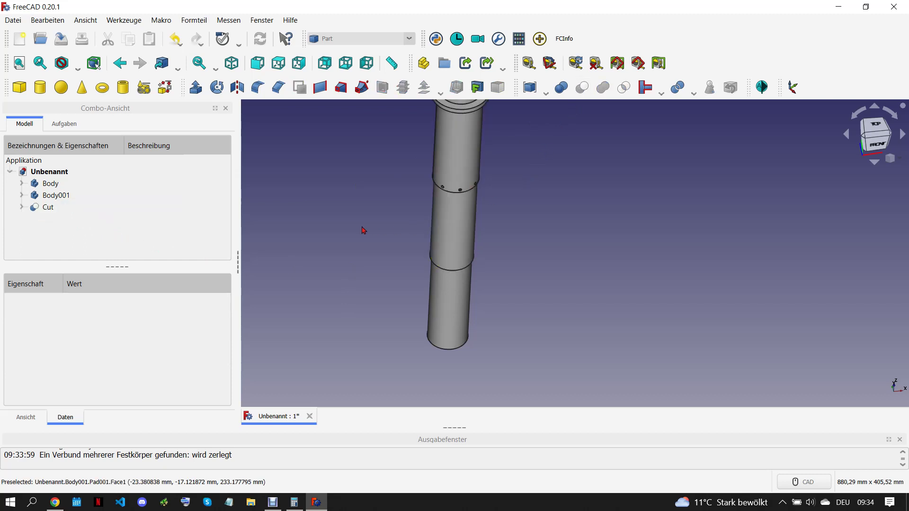
click(22, 207)
Cut the pin-solid Compound from Body001, the middle tube section
click(59, 186)
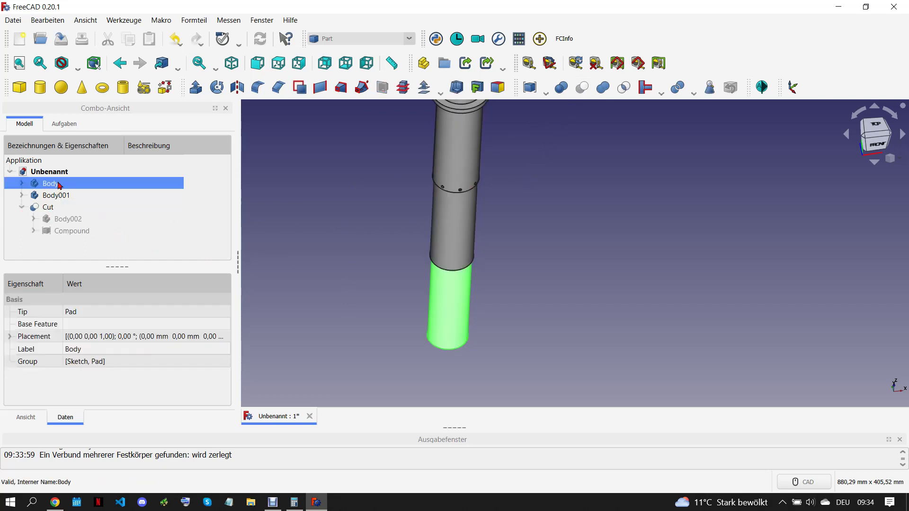
click(60, 196)
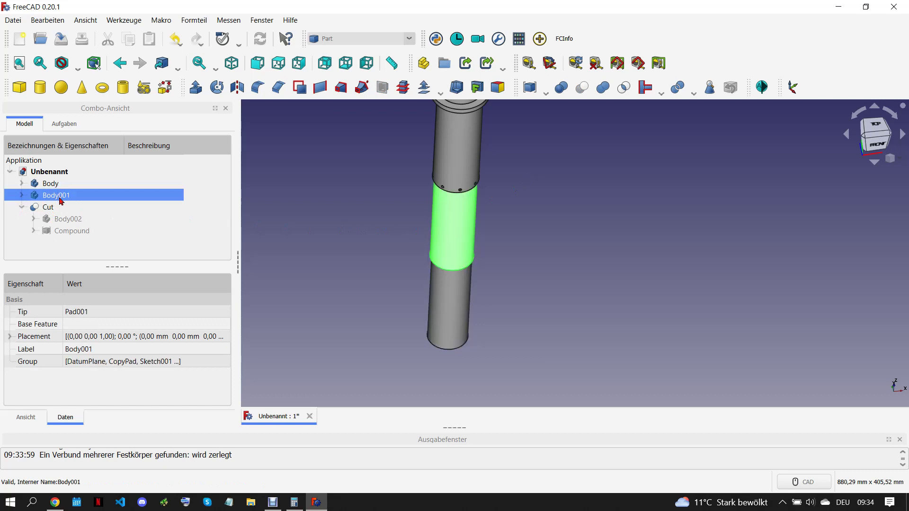
ctrl+click(74, 232)
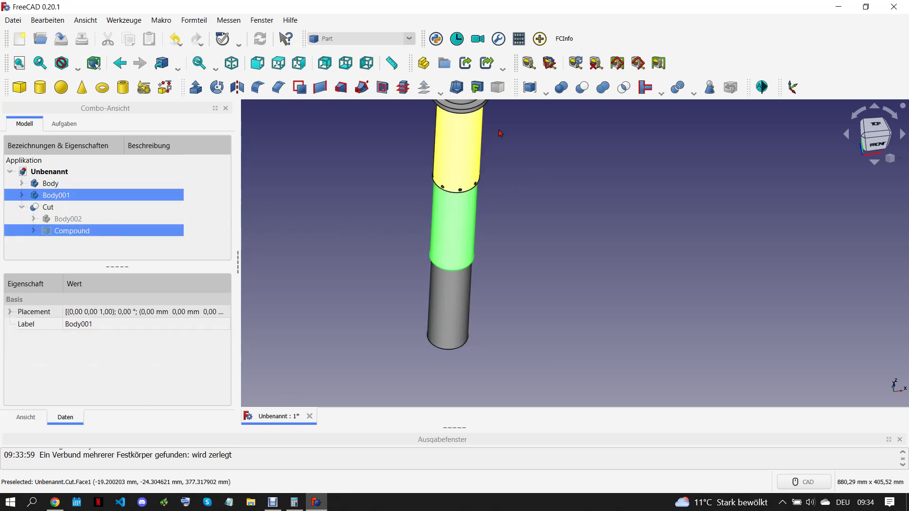
click(584, 89)
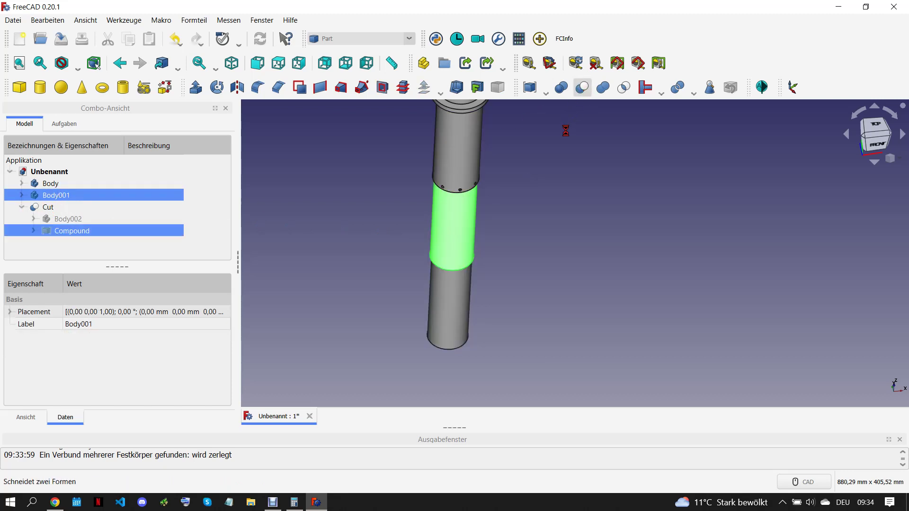
click(535, 205)
middle_drag(536, 204, 514, 187)
scroll(502, 171, up, 5)
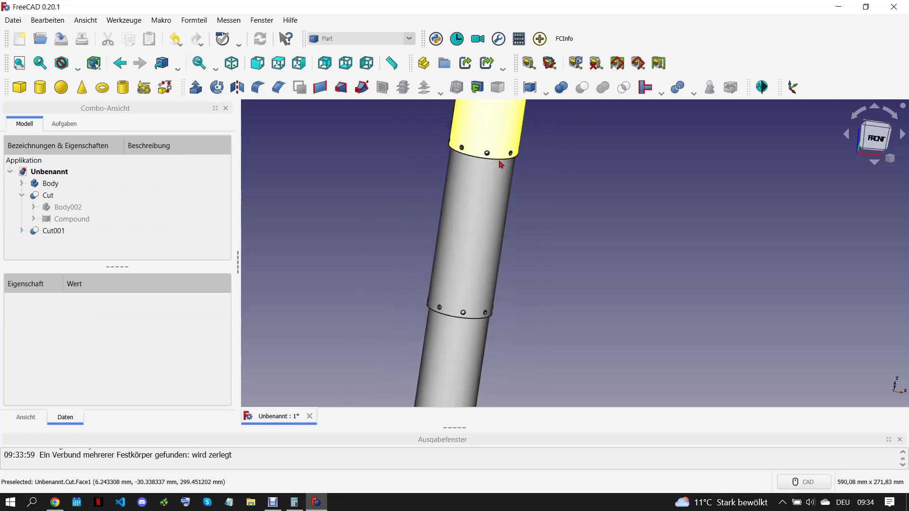
Cut the pin-solid Compound from Body, the bottom tube section
click(59, 185)
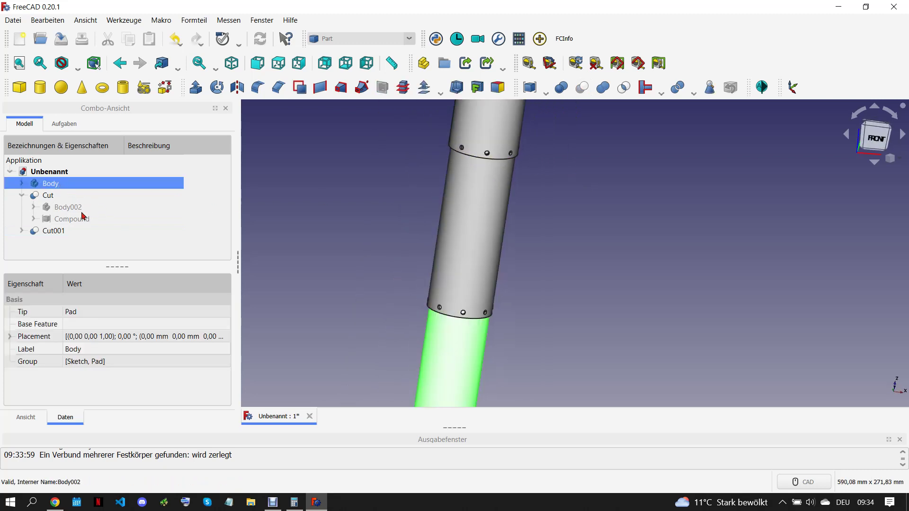
ctrl+click(80, 219)
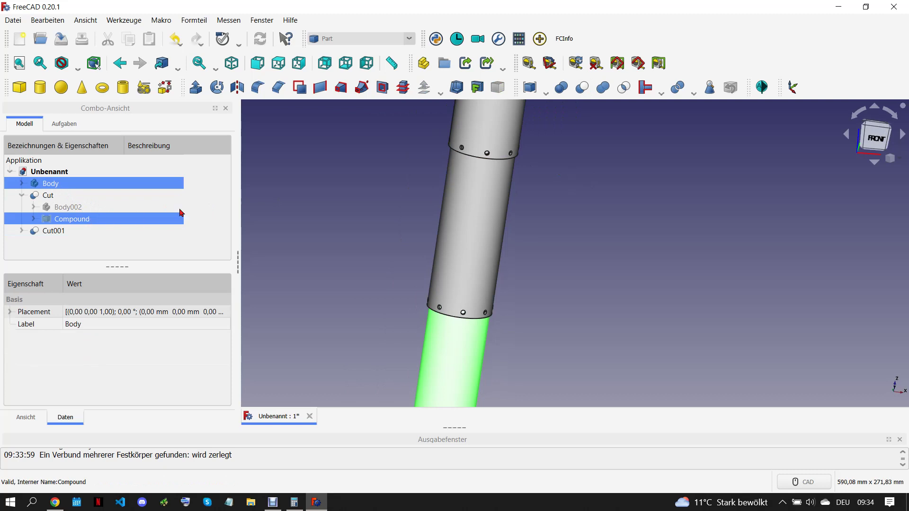
click(582, 88)
scroll(573, 192, down, 1)
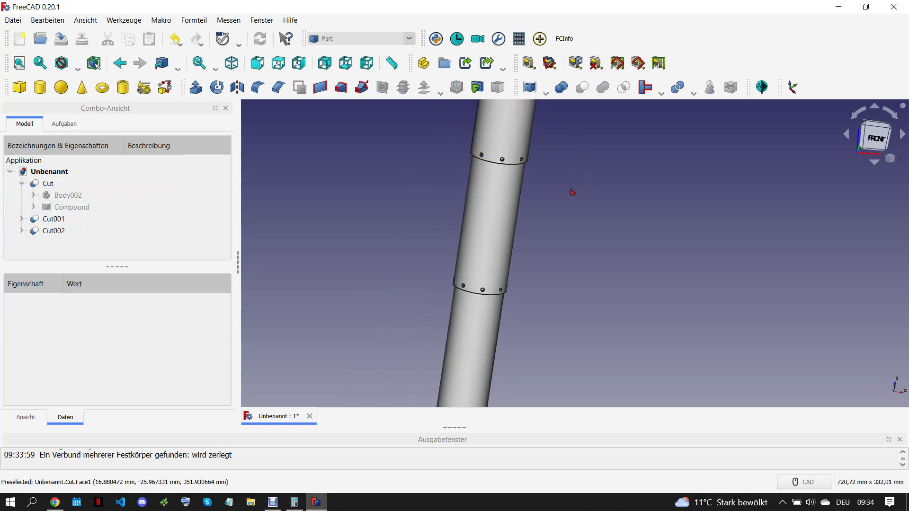
scroll(573, 193, down, 1)
Compound the three Cut results, then Draft-downgrade Compound001 into separate solids
click(22, 183)
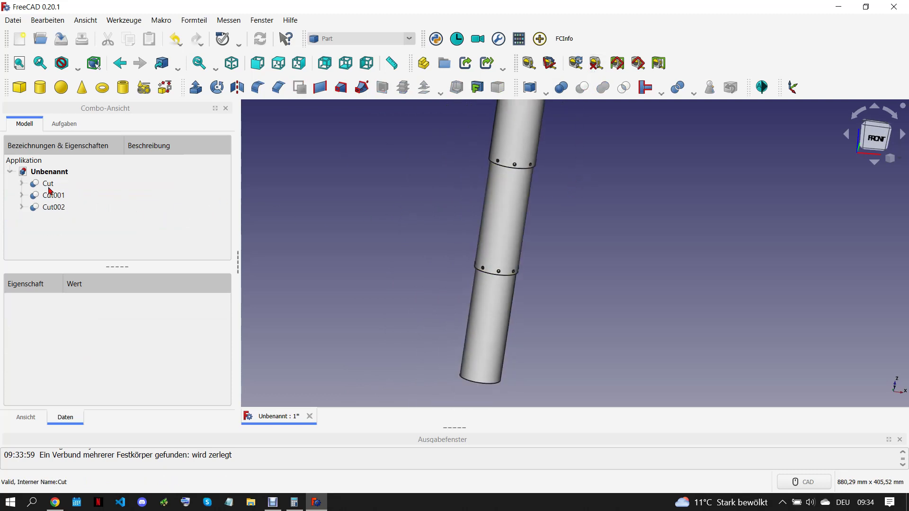
shift+click(53, 207)
click(360, 38)
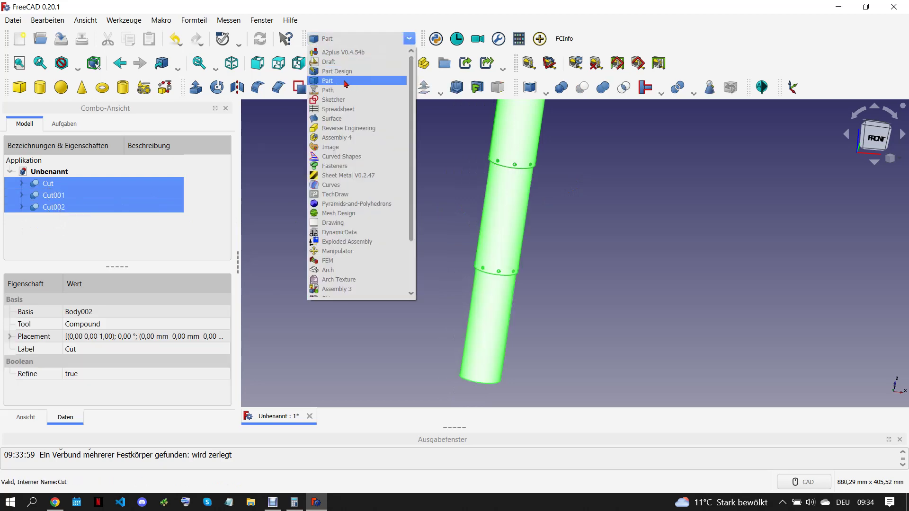
click(346, 80)
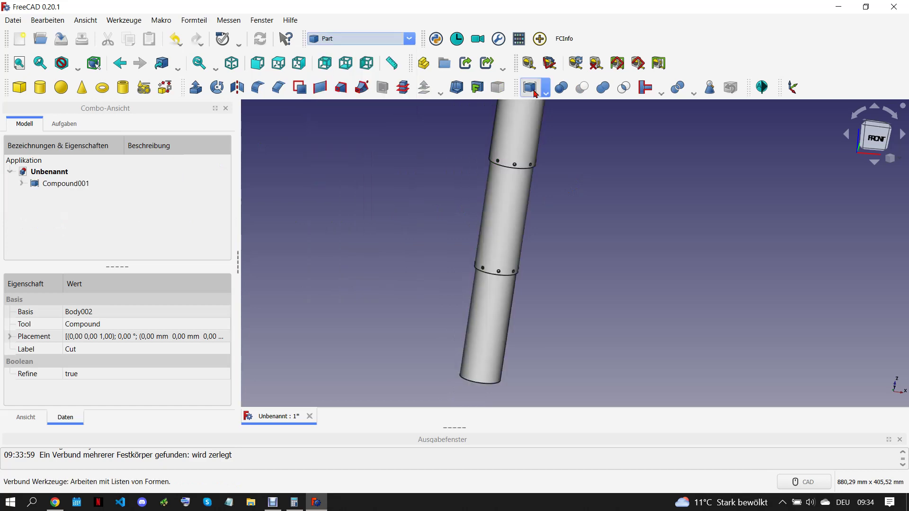
click(530, 87)
click(66, 184)
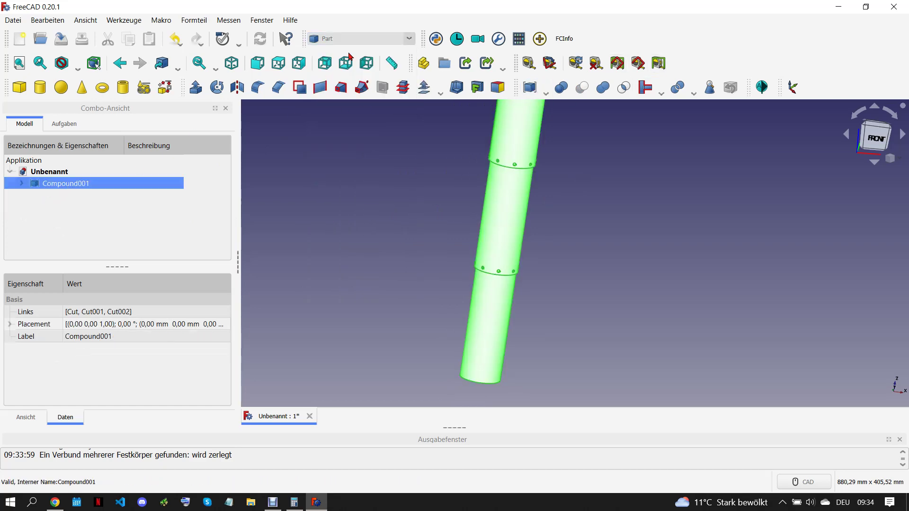
click(362, 38)
click(328, 61)
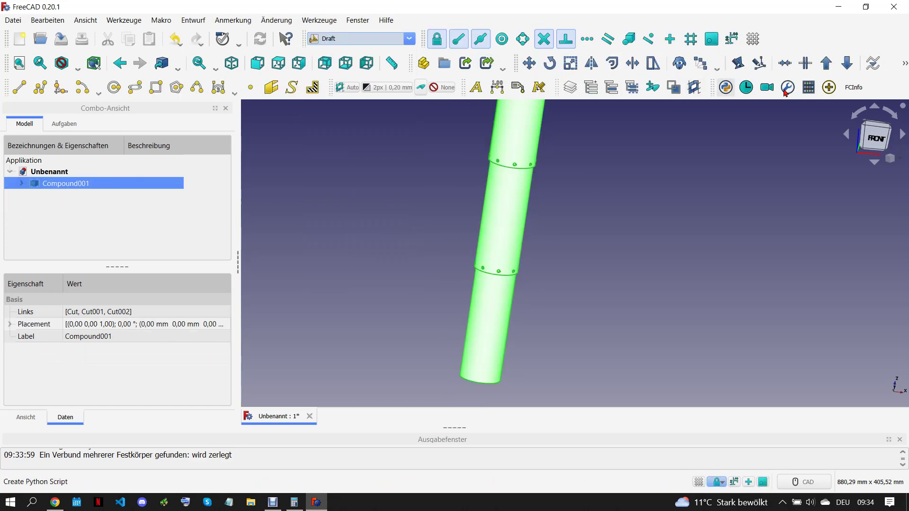
click(826, 63)
Delete the three Cut objects, the Bodies and the Compound
click(322, 200)
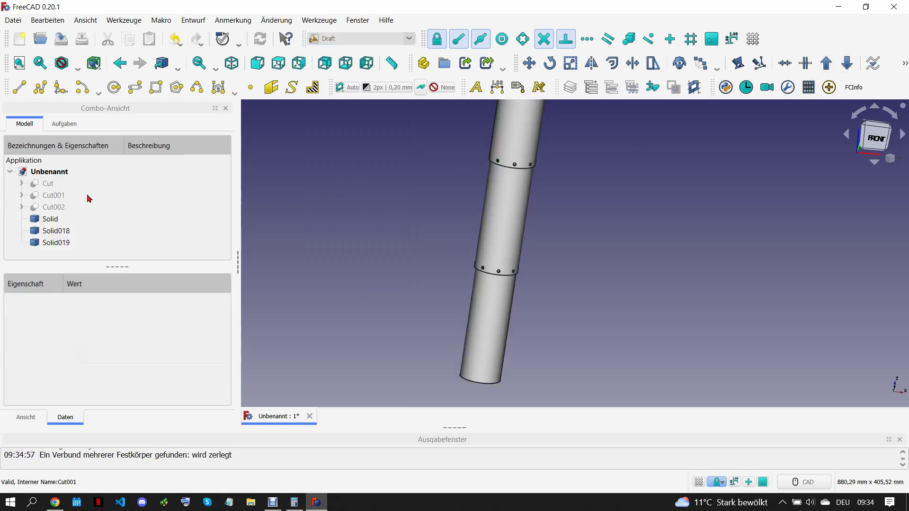
click(48, 183)
shift+click(52, 207)
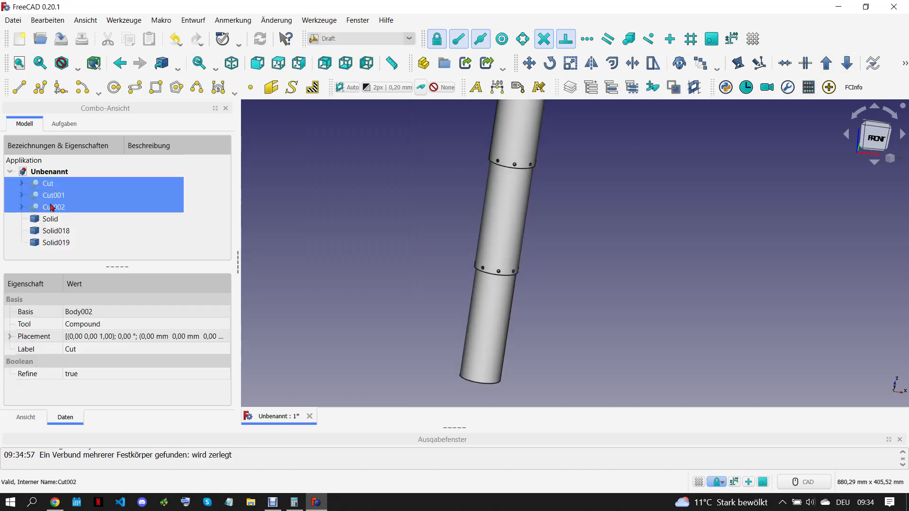
key(Delete)
click(60, 184)
shift+click(61, 220)
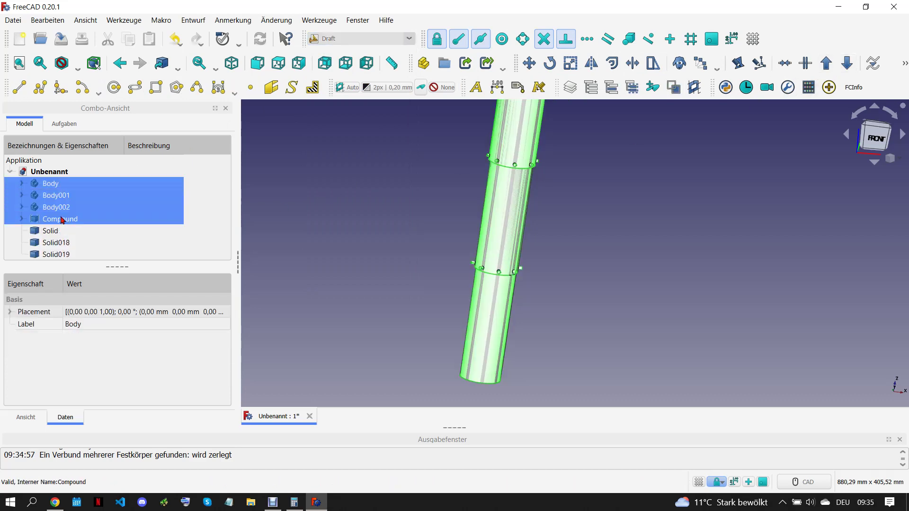
key(Delete)
Delete the leftover pin solids, close the output panel, and return to the PDF drawing
click(61, 185)
scroll(91, 192, down, 3)
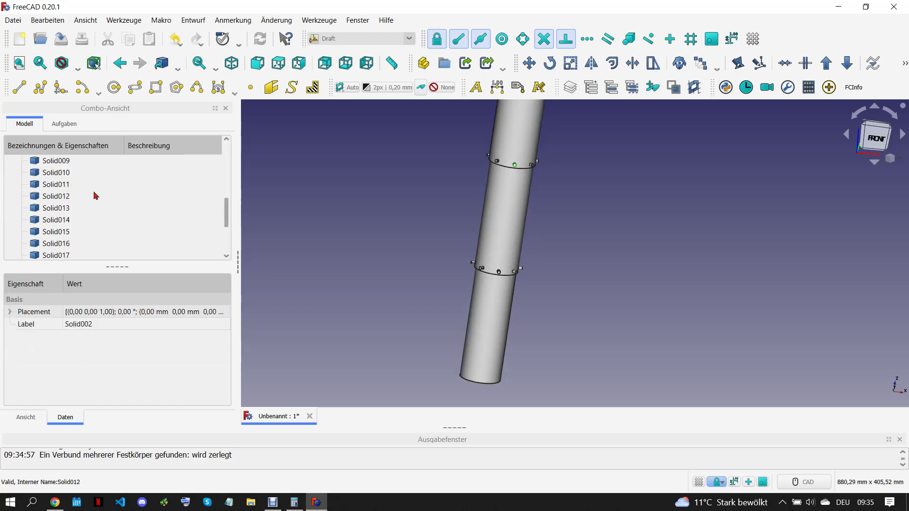
scroll(97, 207, down, 2)
shift+click(65, 211)
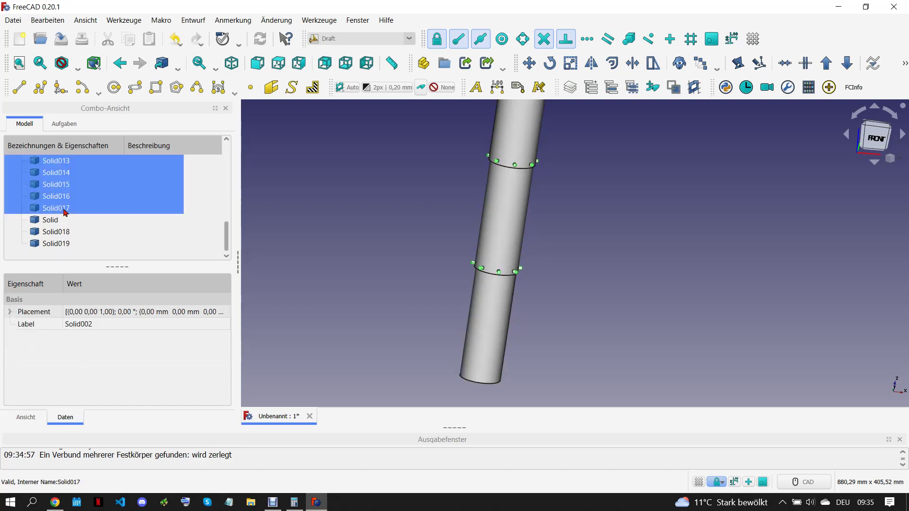
key(Delete)
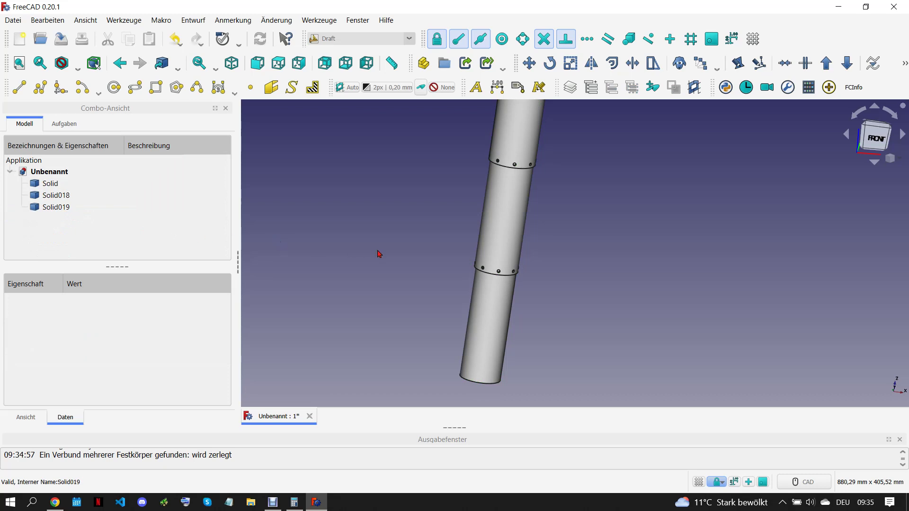
key(1)
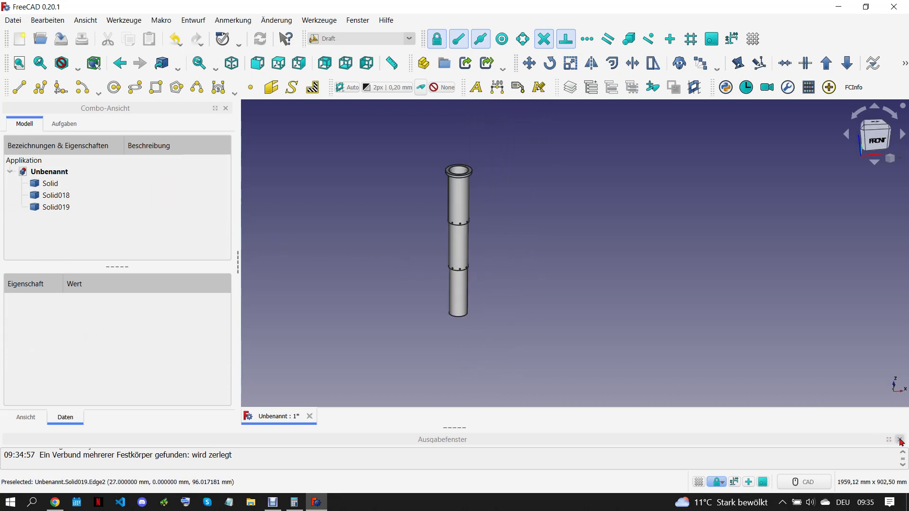
click(900, 440)
scroll(365, 275, up, 3)
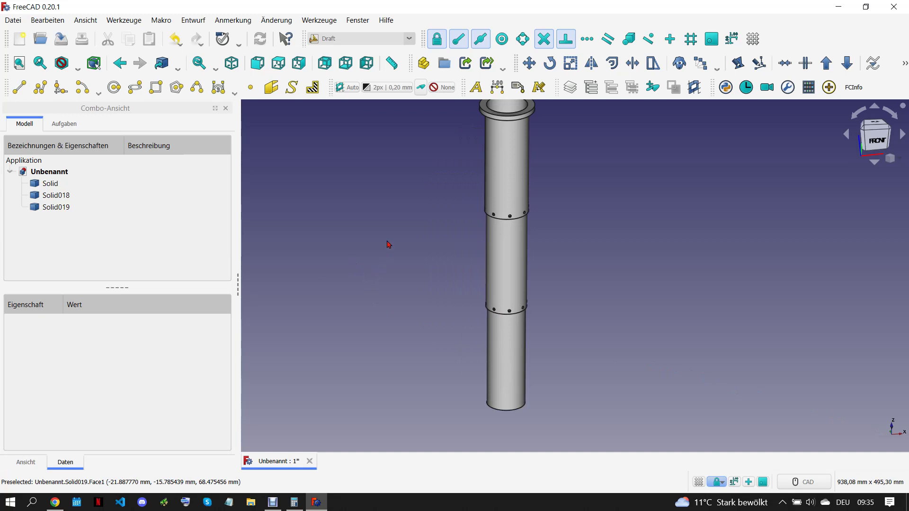
click(55, 502)
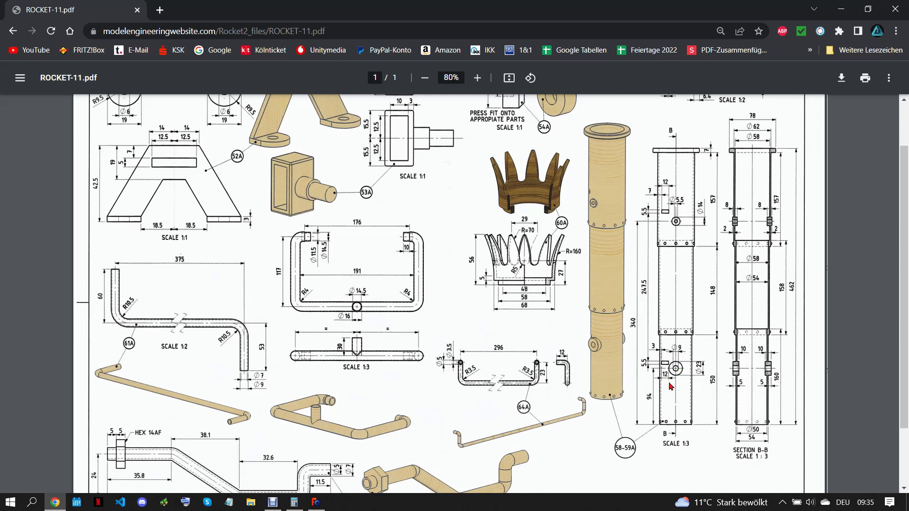
click(315, 503)
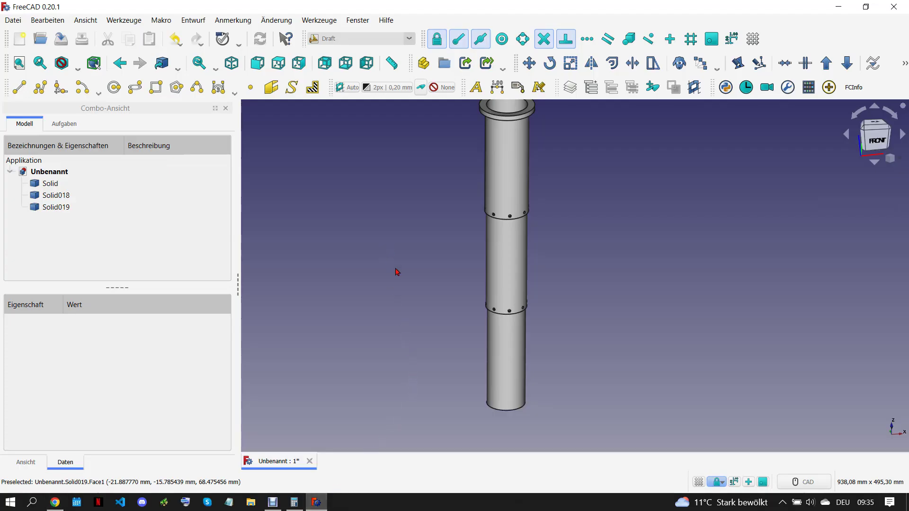
In Part Design, create a new body and start a sketch on the XZ plane
click(360, 42)
click(356, 70)
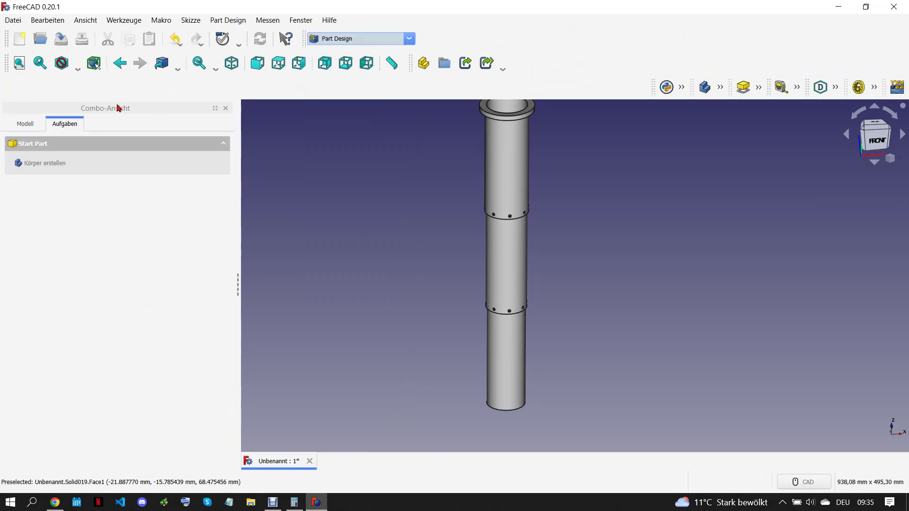
click(33, 126)
click(19, 88)
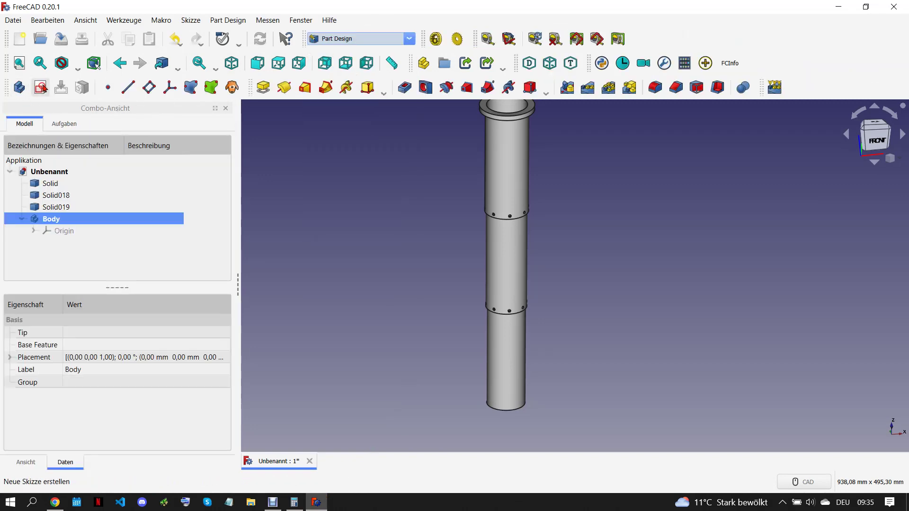
click(40, 88)
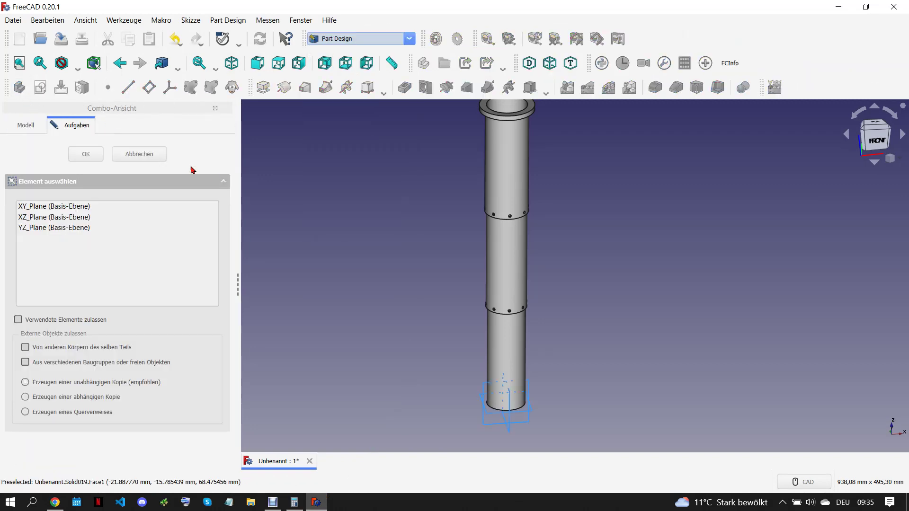
click(71, 218)
key(Return)
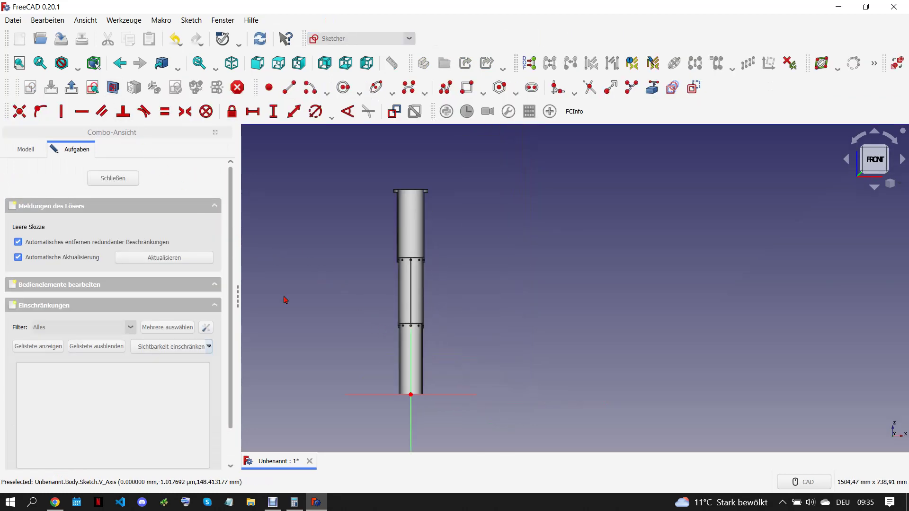
scroll(392, 381, up, 4)
scroll(397, 360, up, 4)
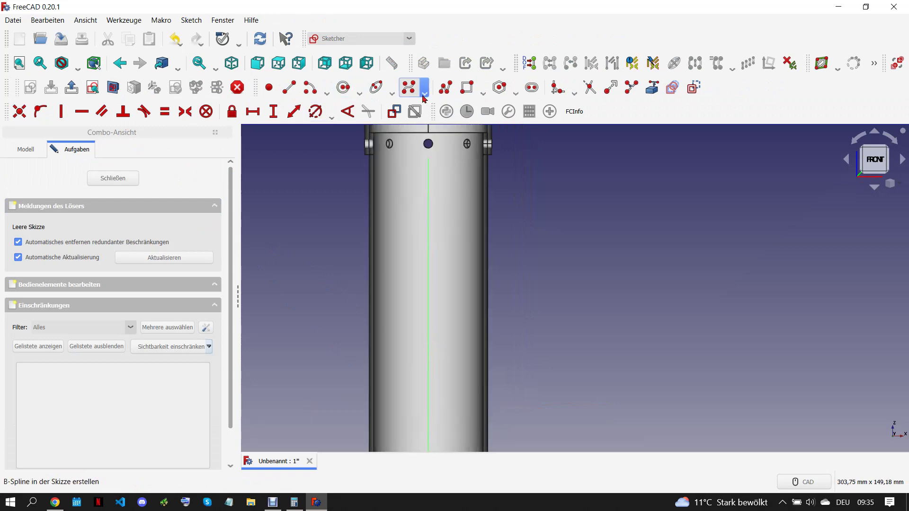
Draw two small rectangles, one on the lower tube section and one on the upper
click(467, 87)
click(391, 267)
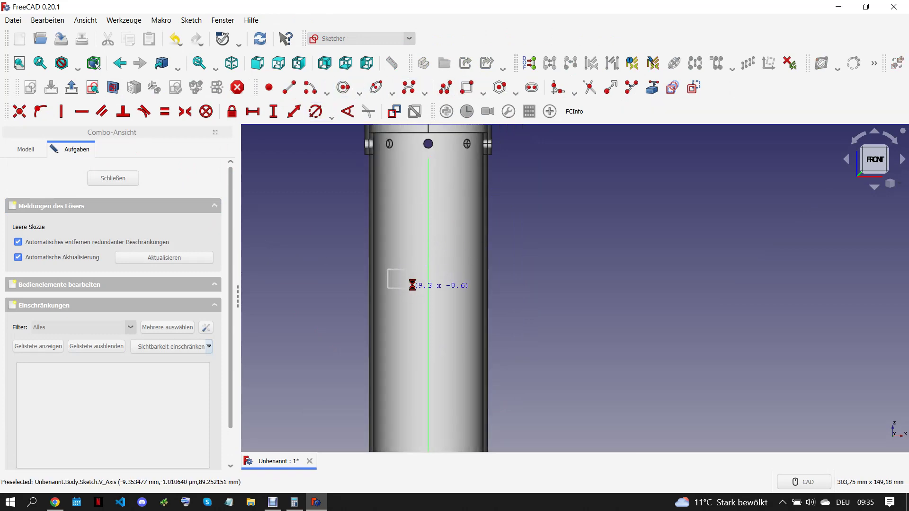
click(409, 284)
scroll(396, 284, down, 2)
scroll(395, 286, down, 3)
scroll(395, 286, down, 3)
scroll(403, 192, up, 3)
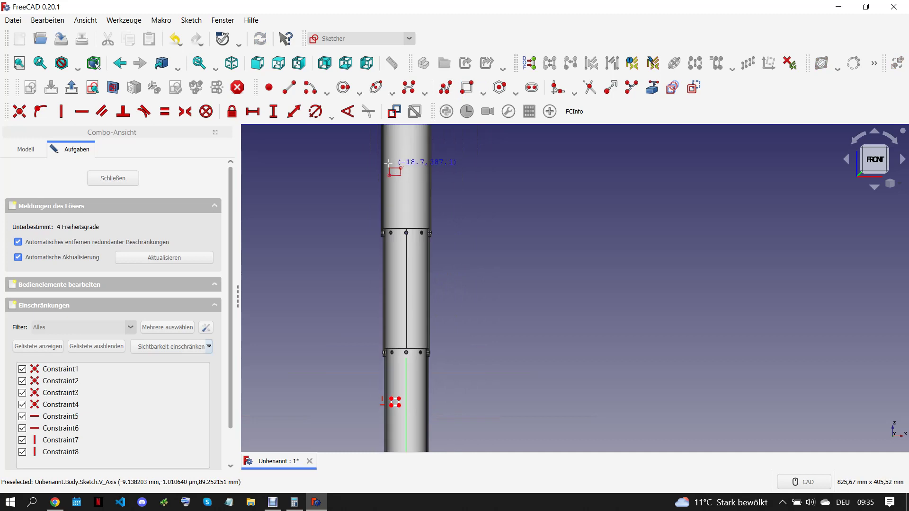
click(405, 184)
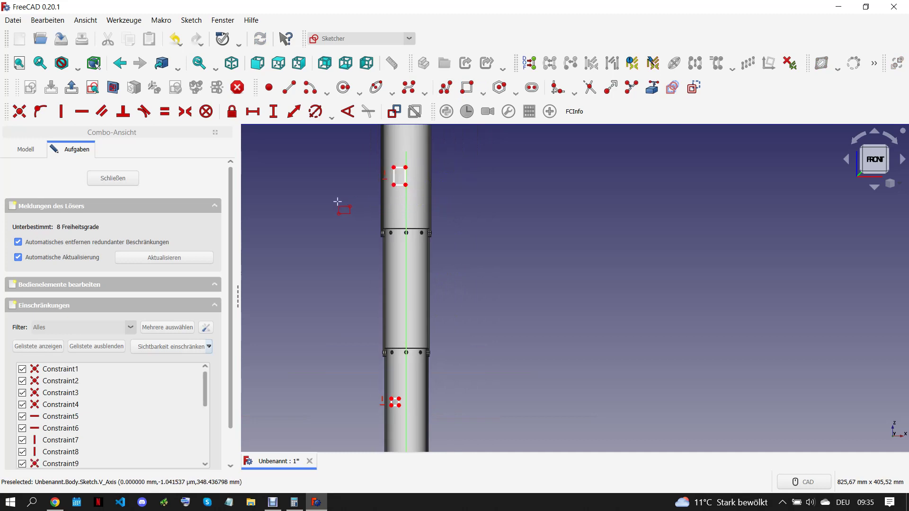
scroll(337, 202, down, 2)
scroll(423, 176, up, 3)
scroll(422, 176, up, 3)
scroll(397, 180, down, 3)
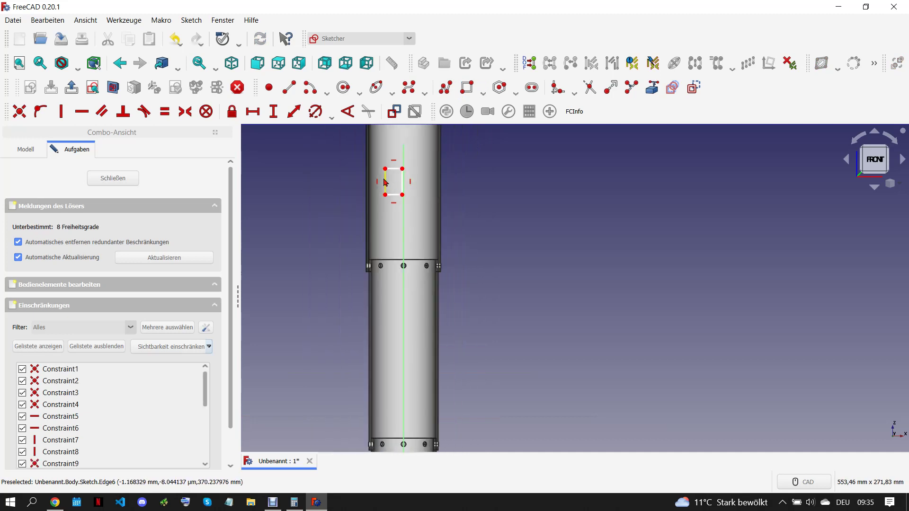
scroll(388, 183, down, 2)
scroll(388, 369, up, 2)
Constrain the two rectangles' left edges and top edges to be equal
click(381, 368)
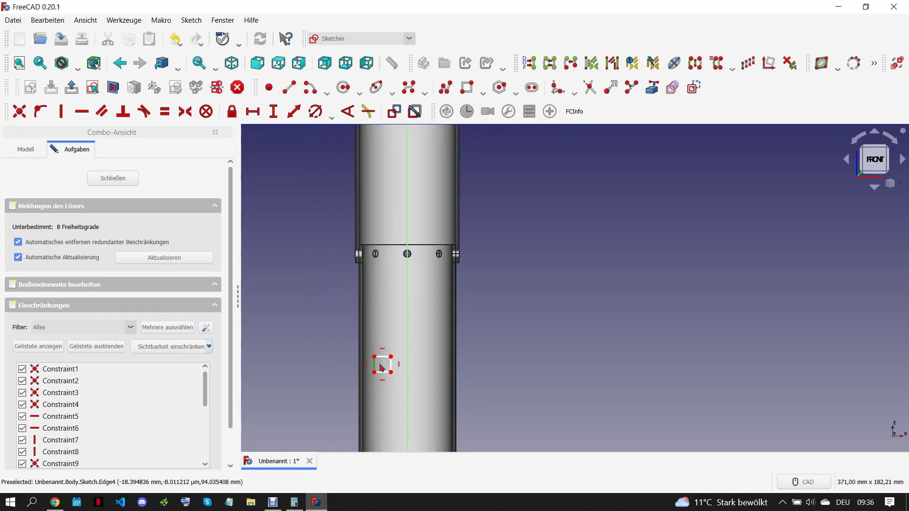
key(p)
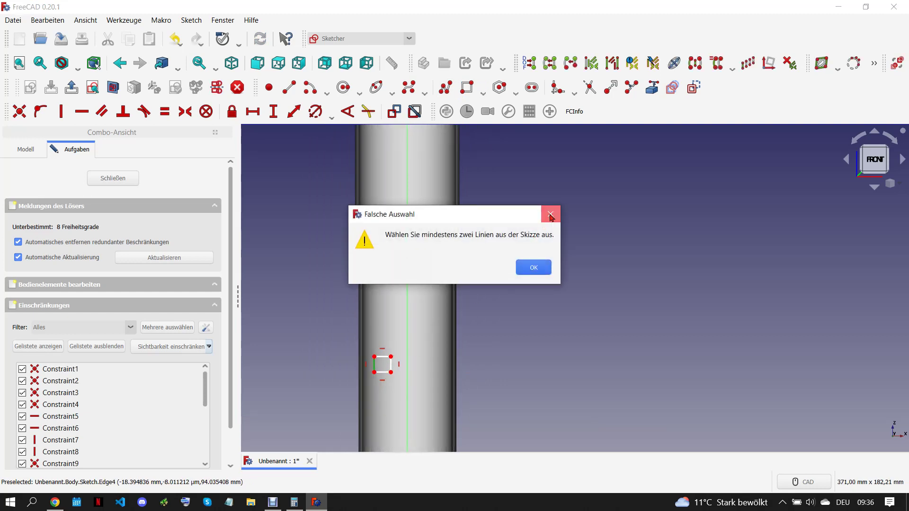
click(551, 211)
scroll(404, 350, down, 3)
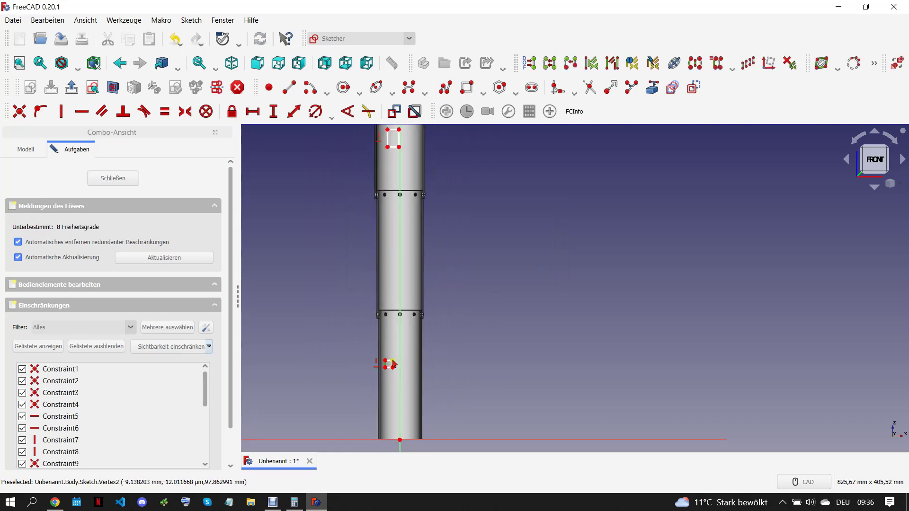
click(388, 140)
scroll(381, 365, up, 2)
click(382, 365)
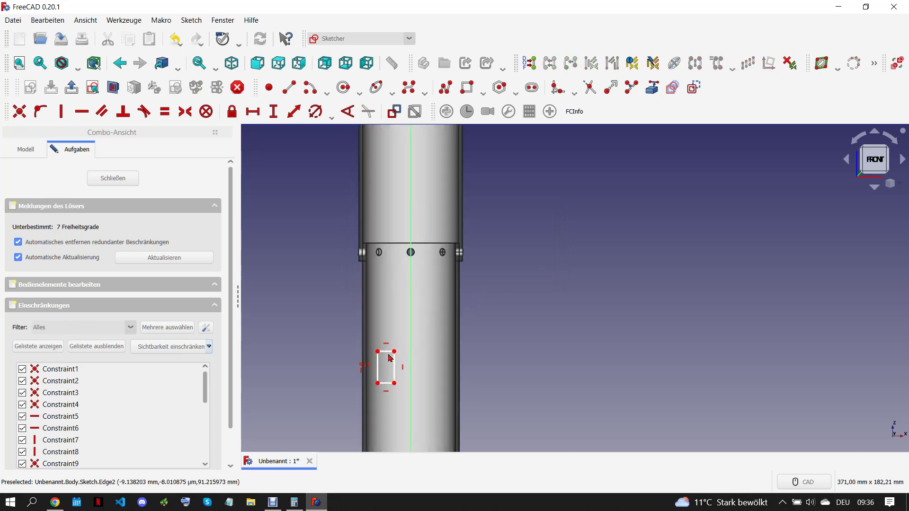
key(e)
scroll(402, 280, down, 4)
scroll(401, 280, up, 3)
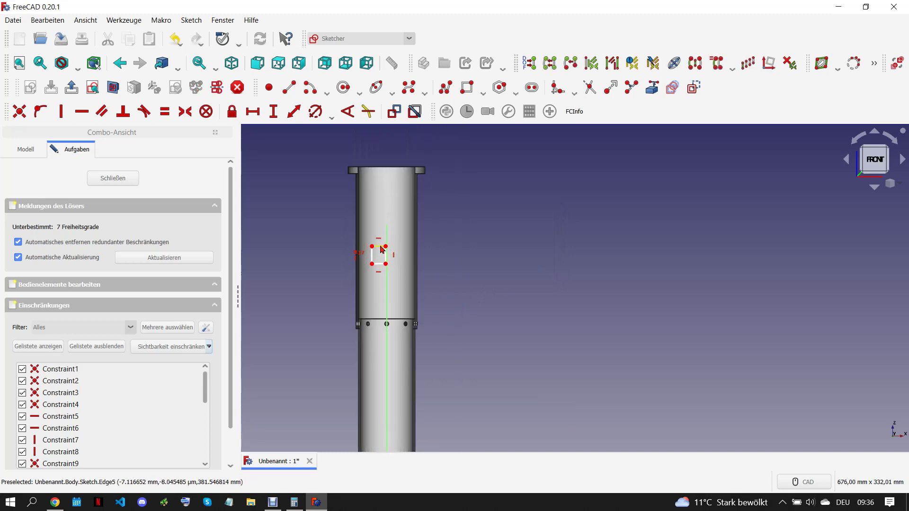
key(e)
scroll(383, 287, down, 2)
scroll(390, 259, up, 2)
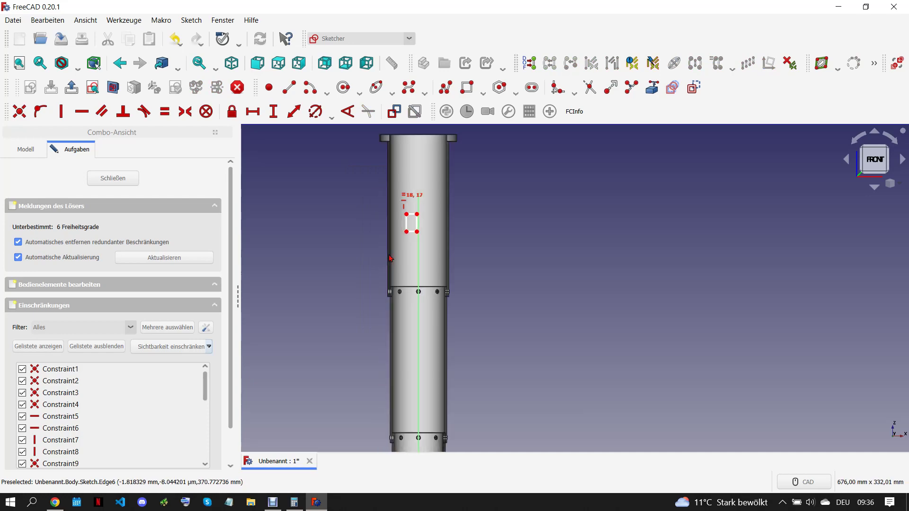
Glance at the rocket drawing PDF and return to the sketch
click(55, 503)
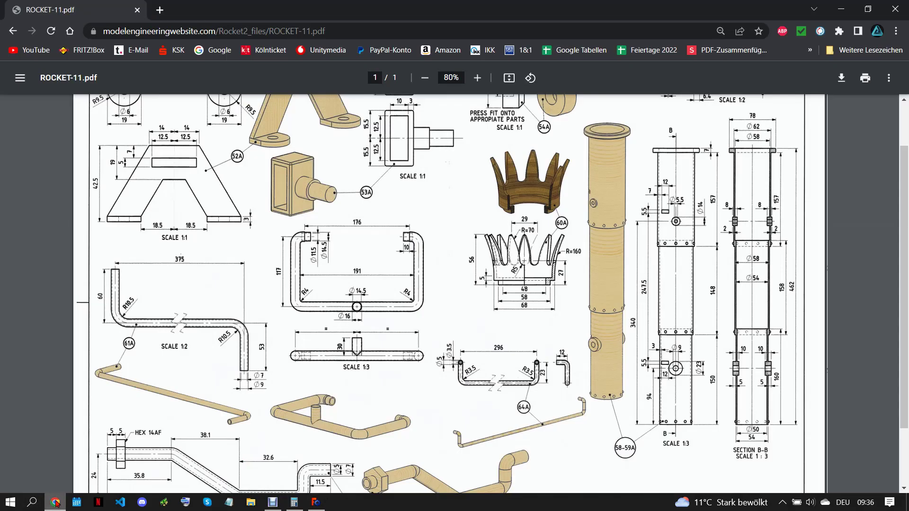
click(316, 502)
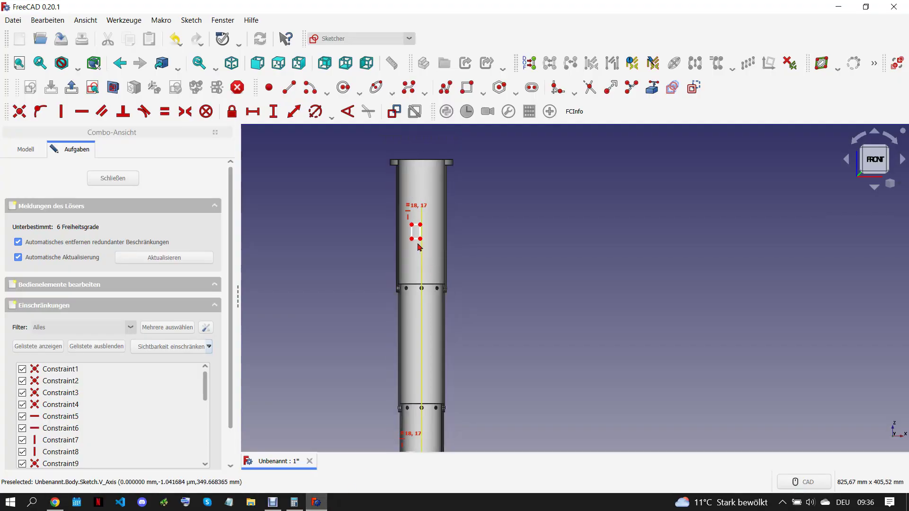
scroll(419, 247, up, 4)
Size the upper slot rectangle to 5.5 mm left edge and 12 mm top edge
click(405, 219)
click(294, 111)
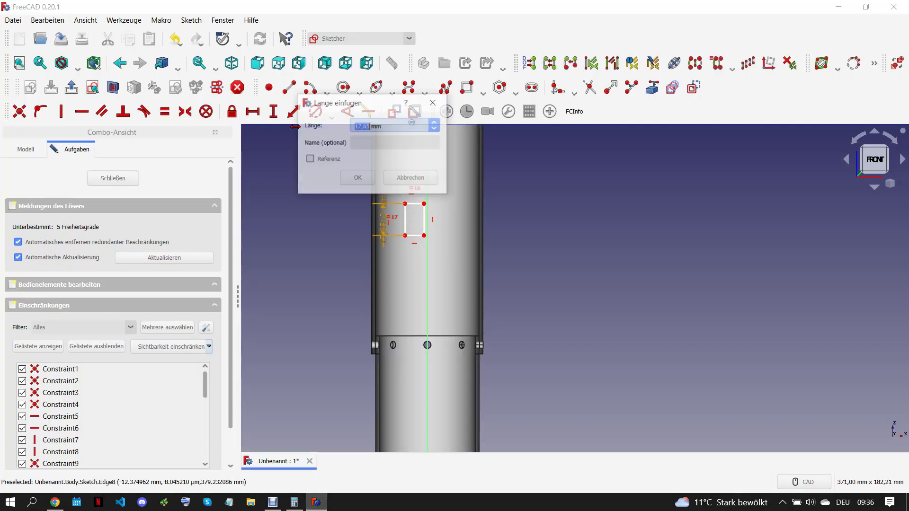
text(5)
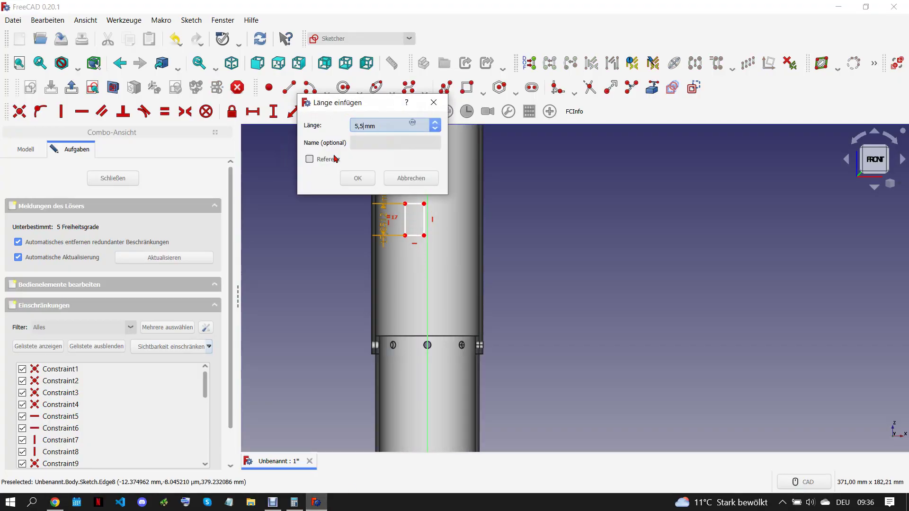
click(357, 178)
click(420, 221)
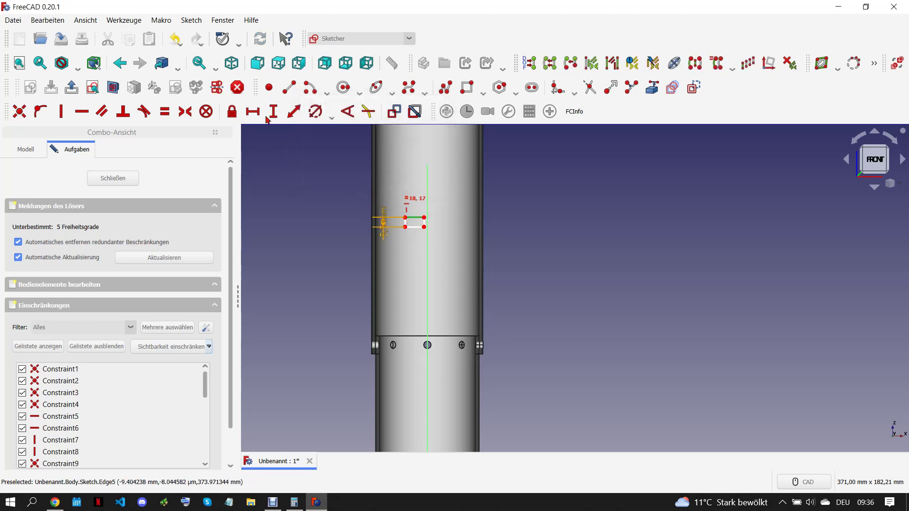
click(253, 111)
text(12)
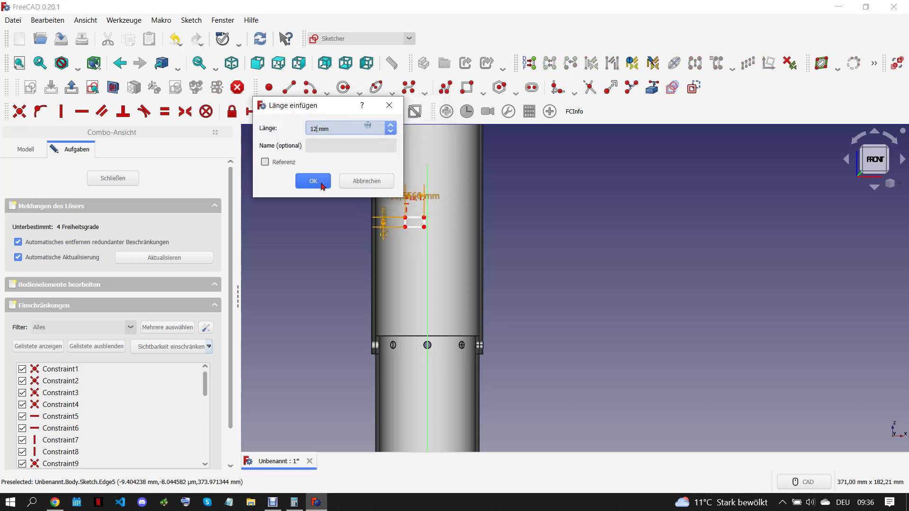
click(313, 181)
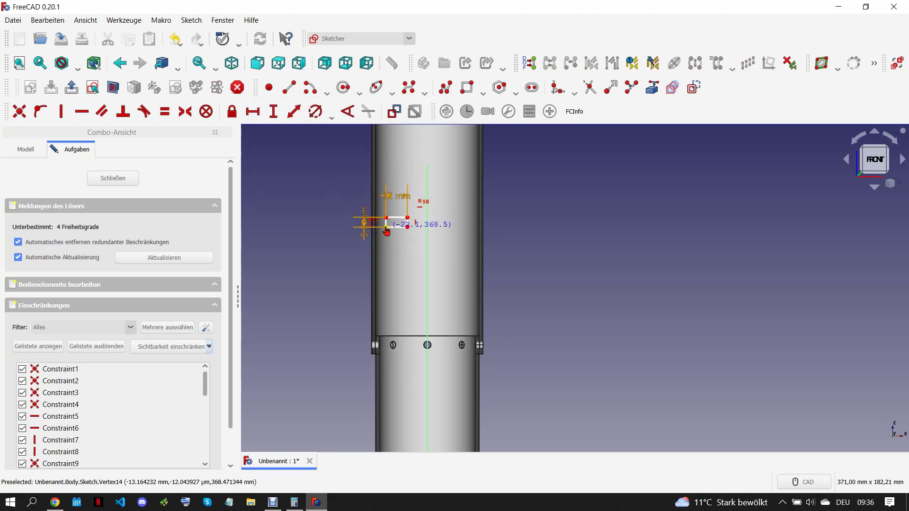
Add a sketch point left of the slot at -31 mm horizontal distance from the axis
scroll(383, 223, up, 2)
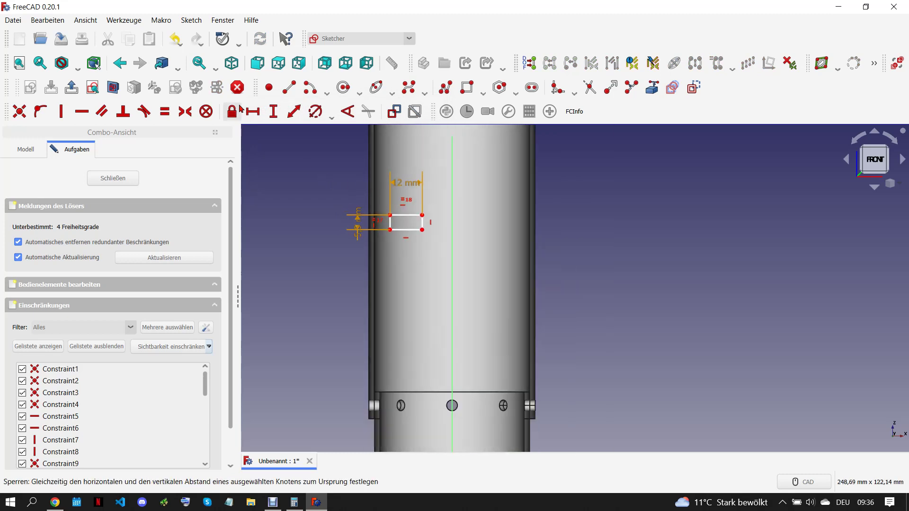
click(269, 87)
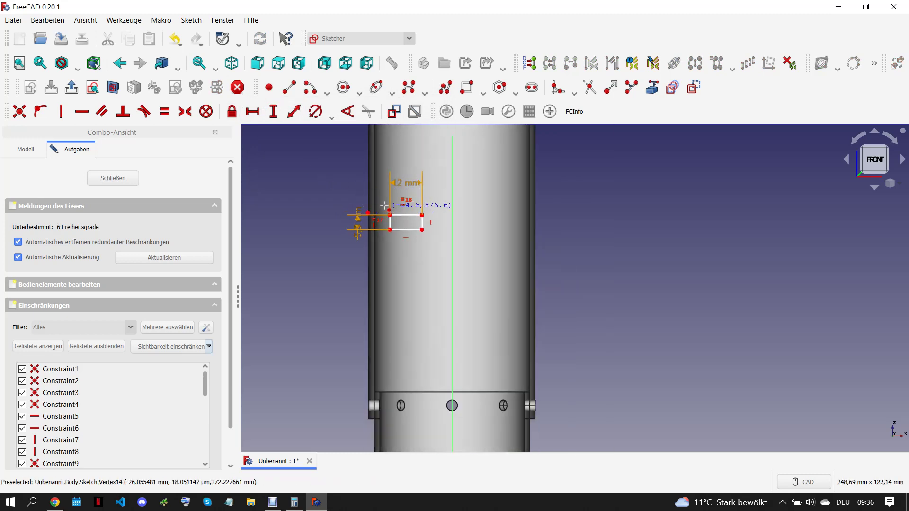
click(368, 212)
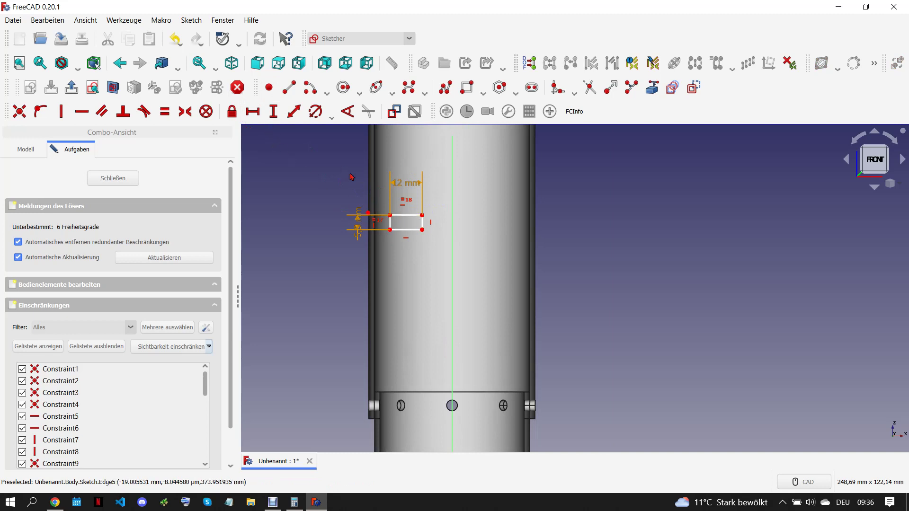
click(370, 215)
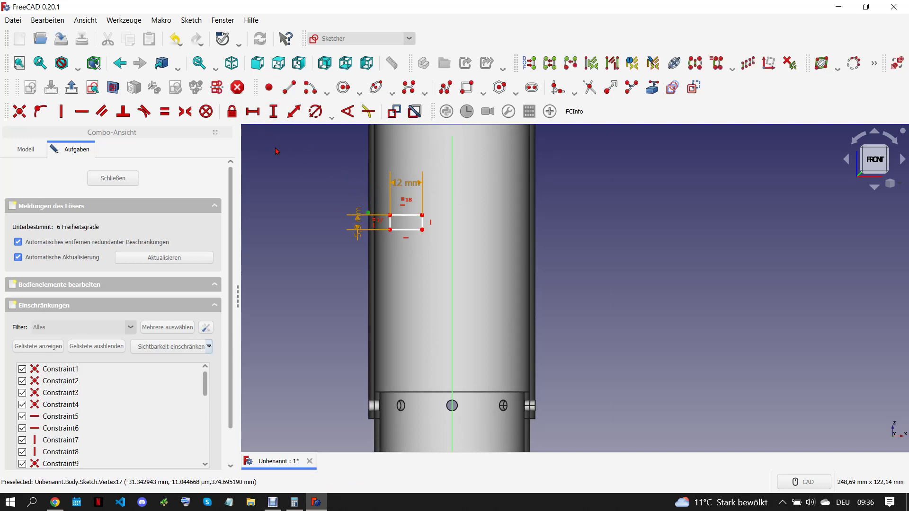
click(255, 117)
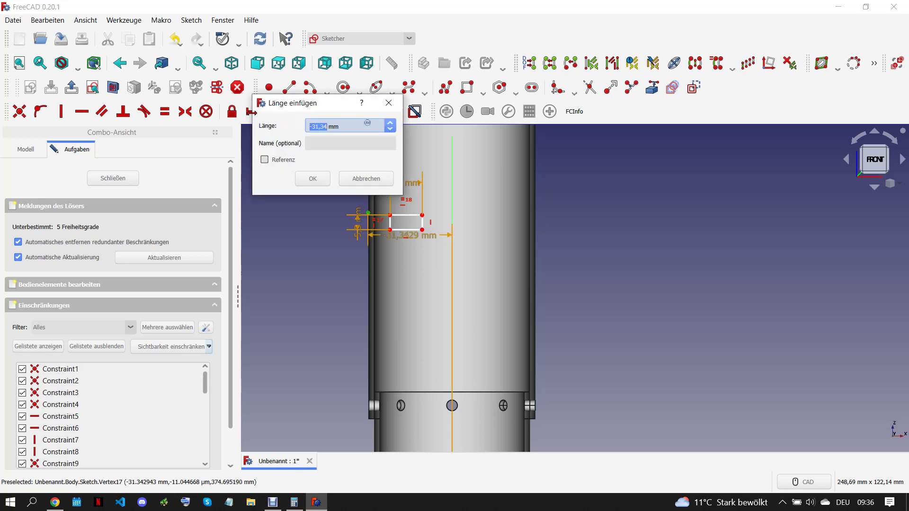
text(-)
click(312, 178)
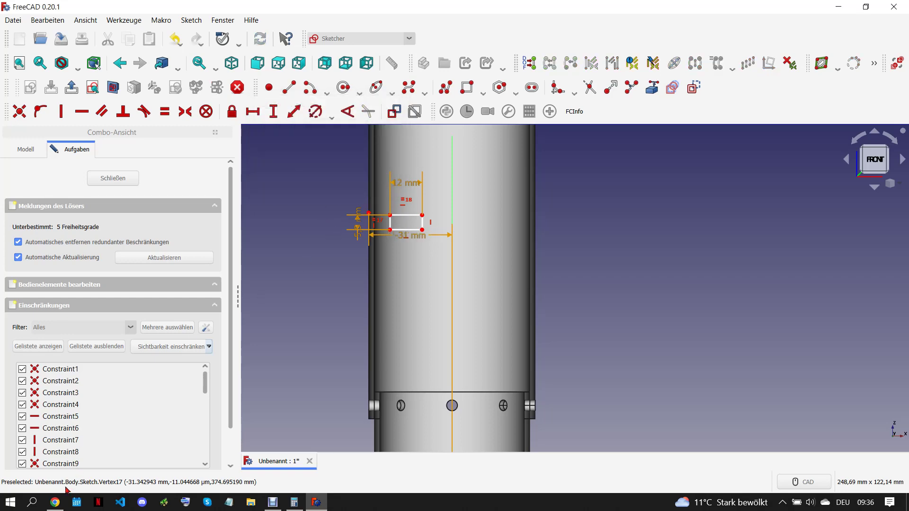
click(54, 498)
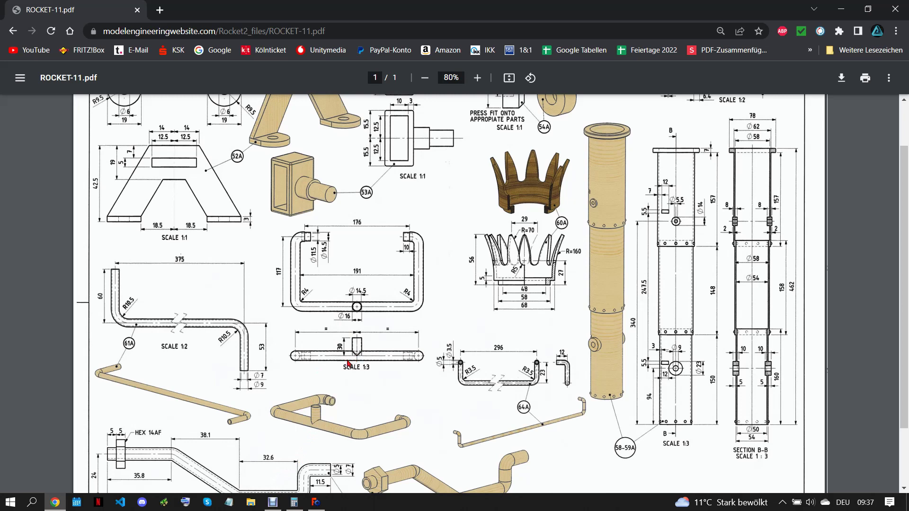
Constrain the sketch point horizontally level with the slot's top-left corner
click(316, 502)
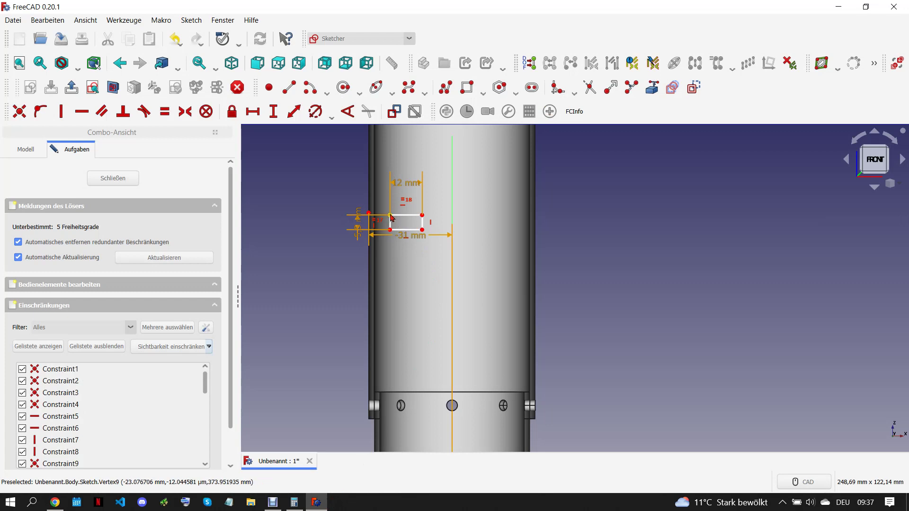
click(390, 216)
click(370, 214)
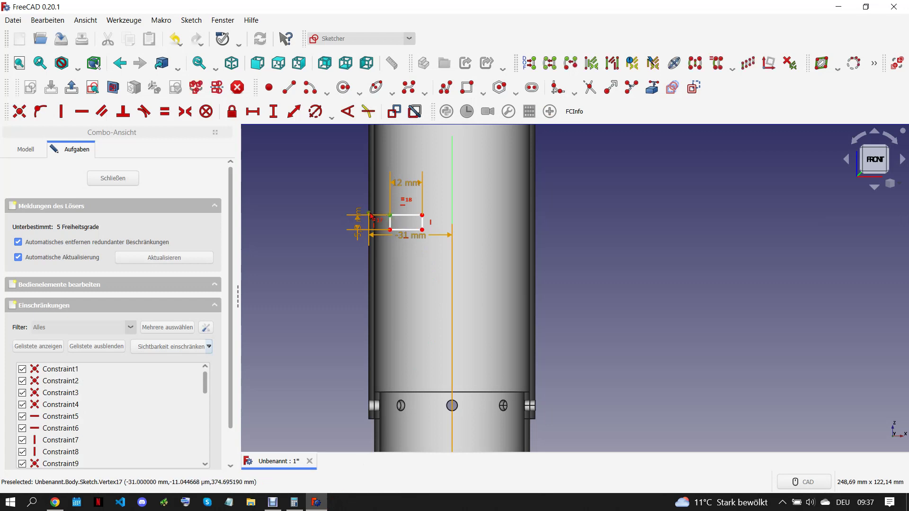
key(h)
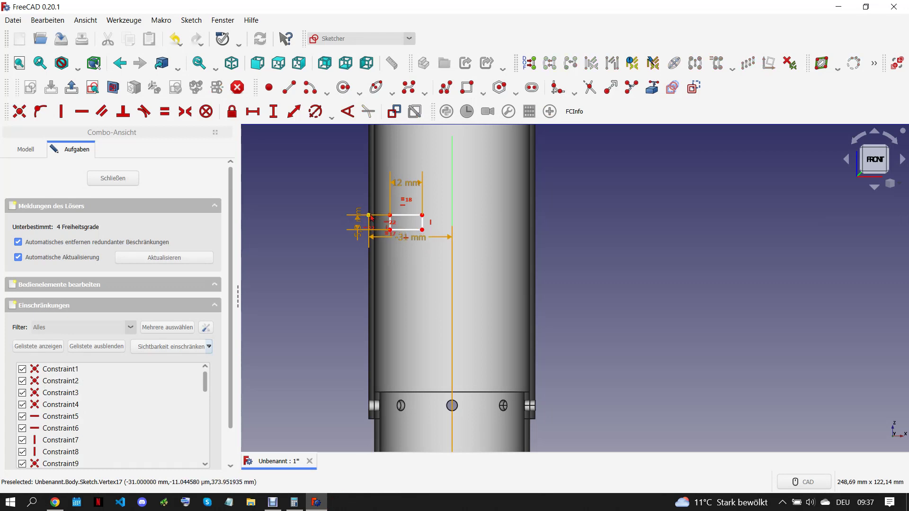
Add a 7 mm horizontal distance from the side point to the slot corner
click(389, 217)
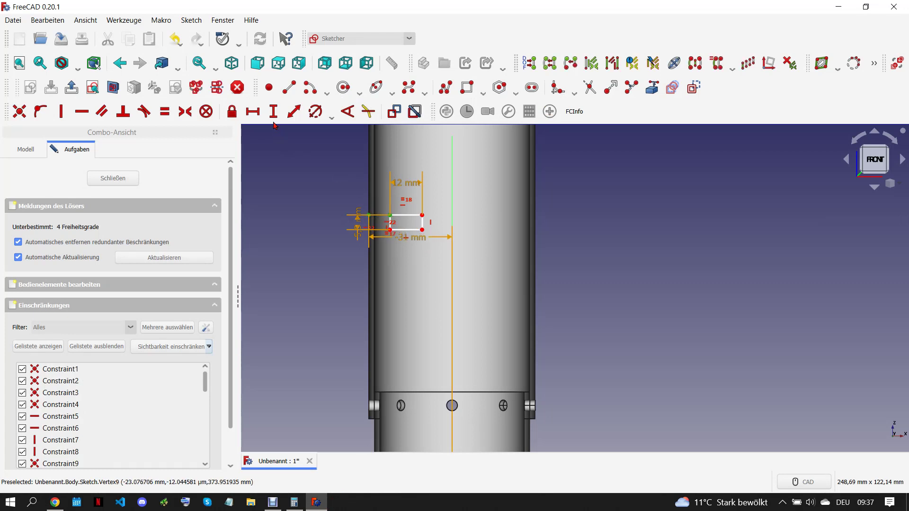
click(253, 111)
text(7)
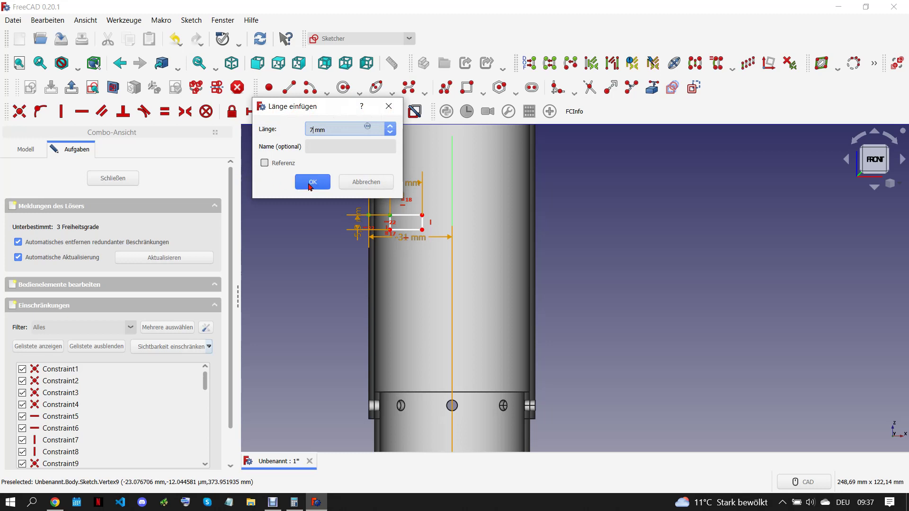
click(313, 182)
Drag the 7 mm and 31 mm dimension labels clear of the slot
drag(377, 193, 339, 191)
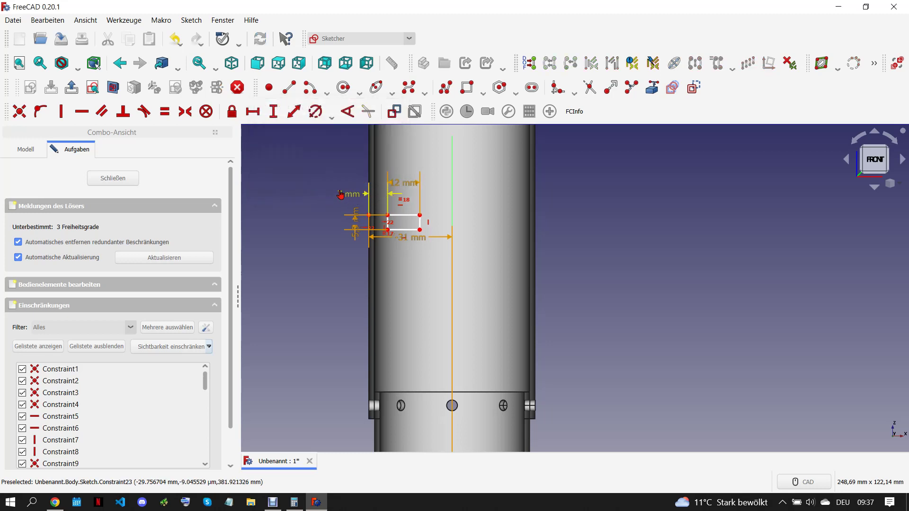
drag(350, 234, 322, 262)
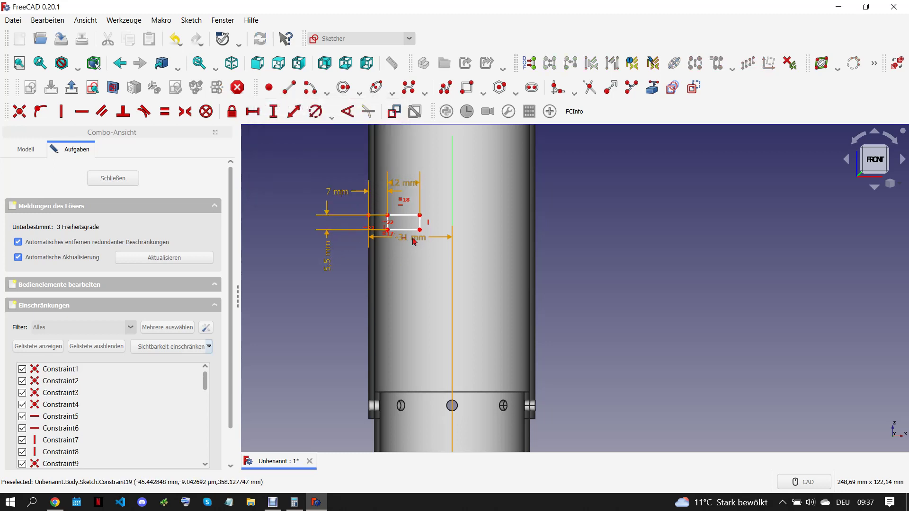
scroll(409, 241, up, 2)
scroll(417, 238, up, 3)
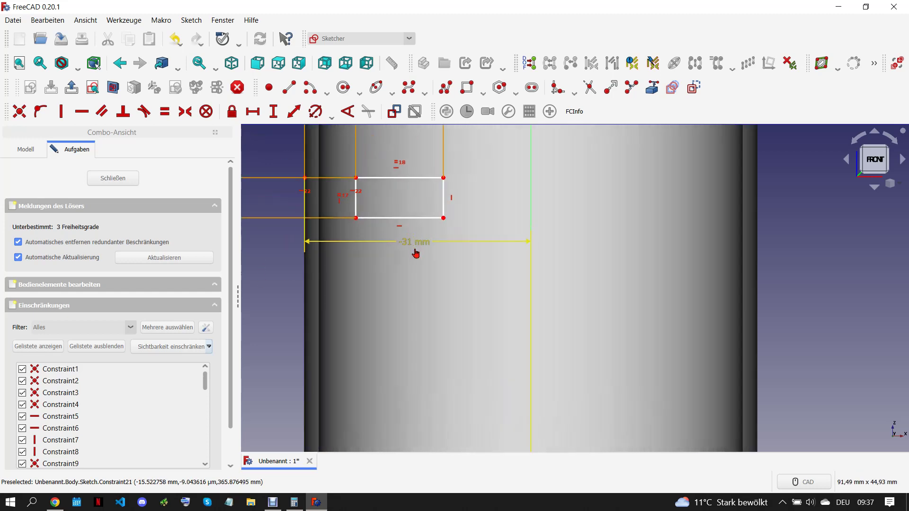
drag(417, 238, 438, 278)
scroll(438, 278, down, 5)
scroll(426, 265, down, 2)
scroll(412, 284, up, 2)
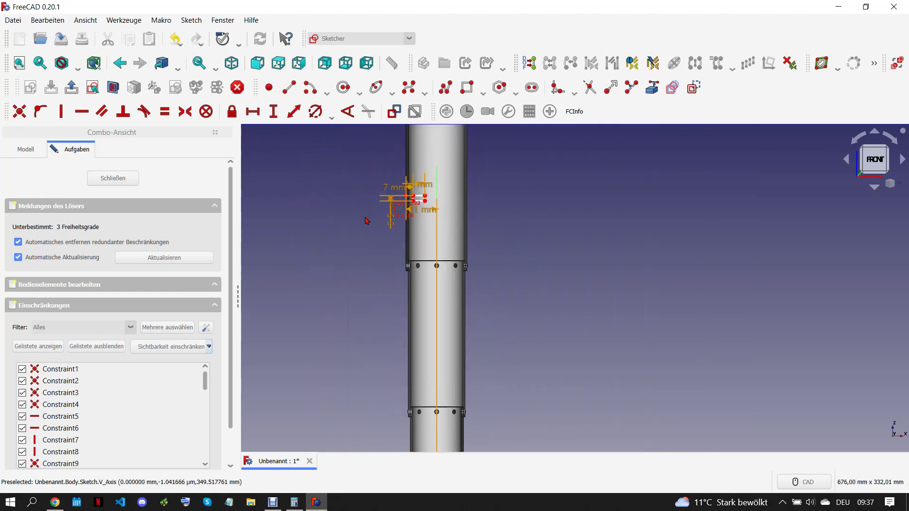
scroll(385, 366, down, 3)
scroll(393, 341, up, 5)
scroll(407, 284, up, 2)
scroll(332, 256, down, 1)
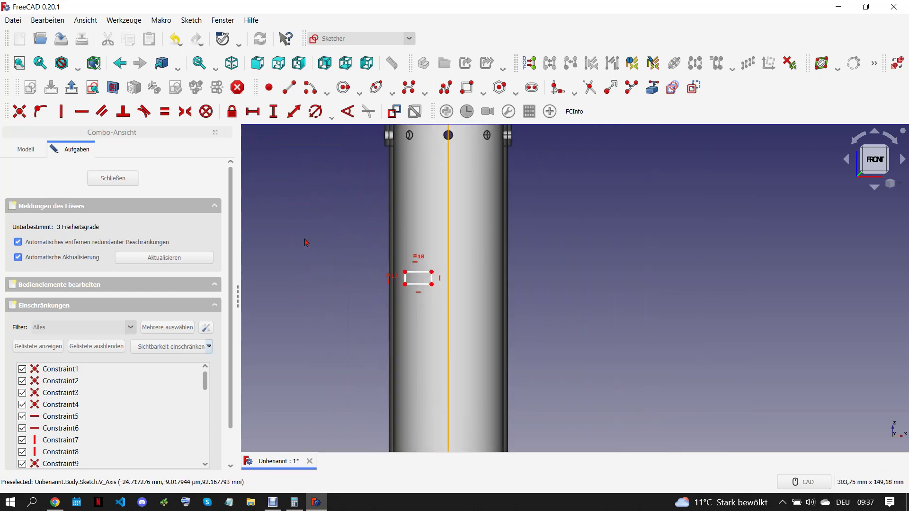
Place a reference point on the tube's left edge at -27 mm from the axis
click(269, 87)
click(387, 258)
scroll(394, 264, up, 4)
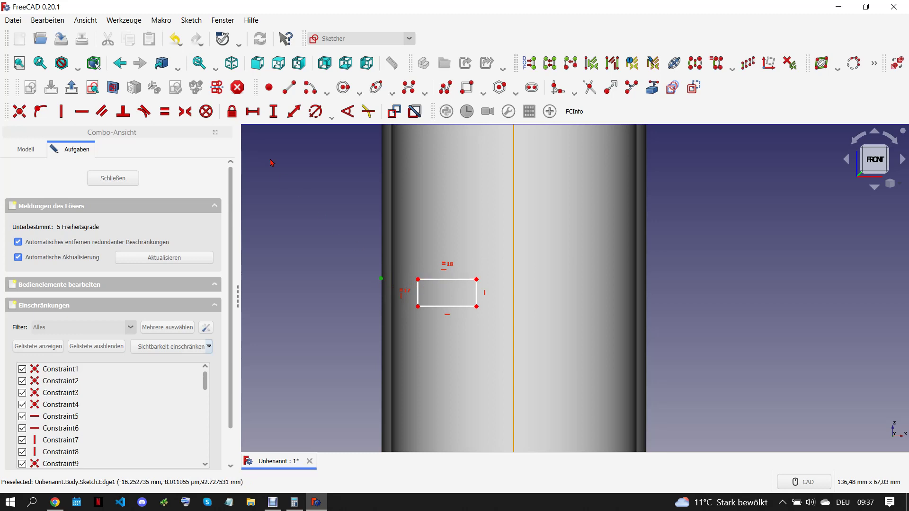
click(253, 111)
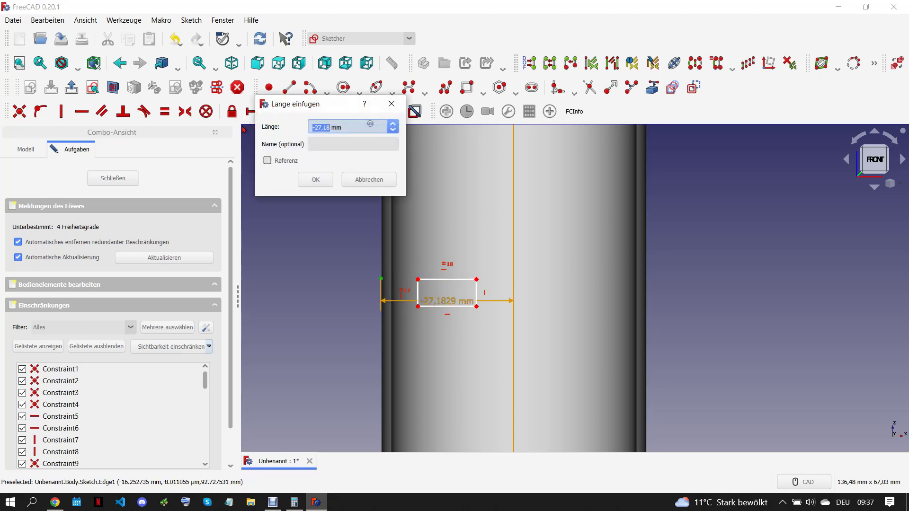
key(BackSpace)
text(-27)
key(Return)
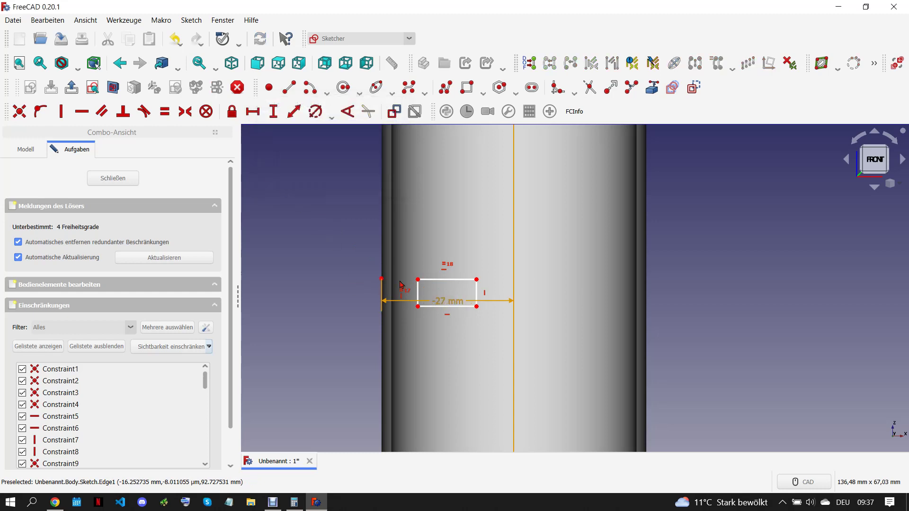
Make the point level with the slot's top-left corner, 3 mm away horizontally
click(382, 278)
click(418, 279)
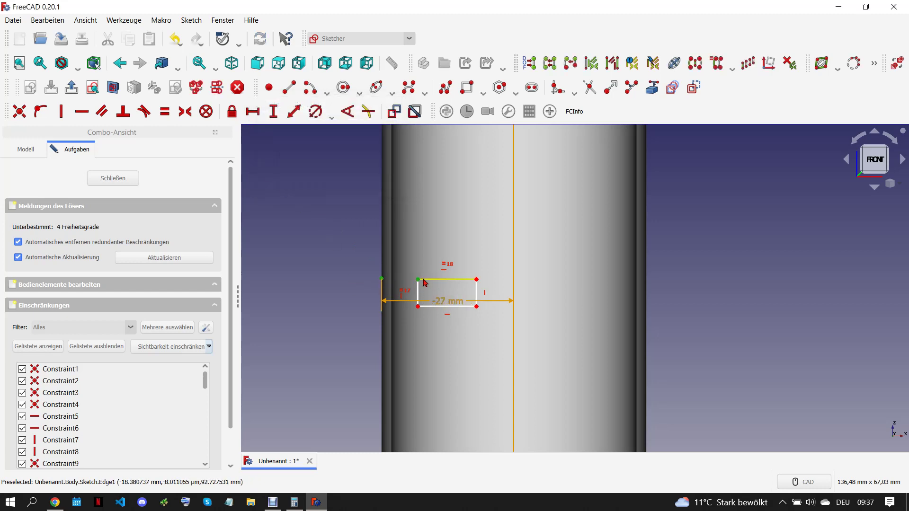
key(h)
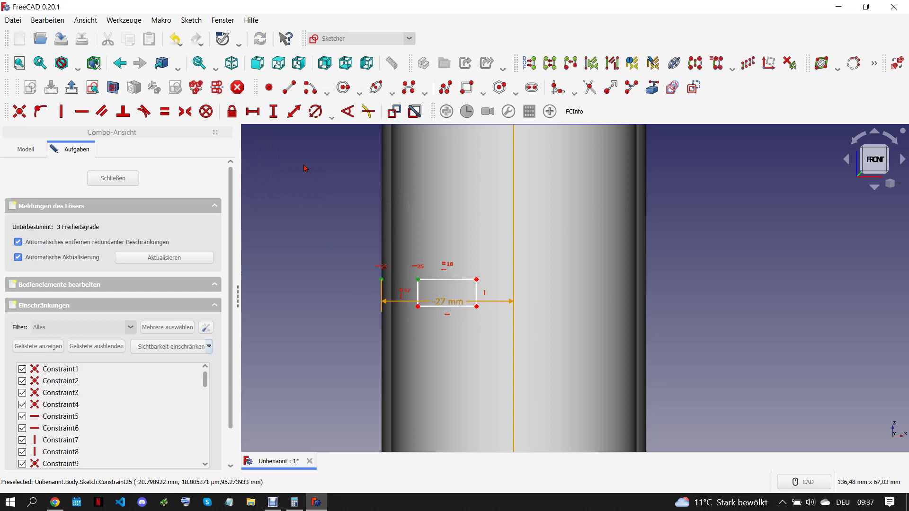
click(253, 111)
text(3)
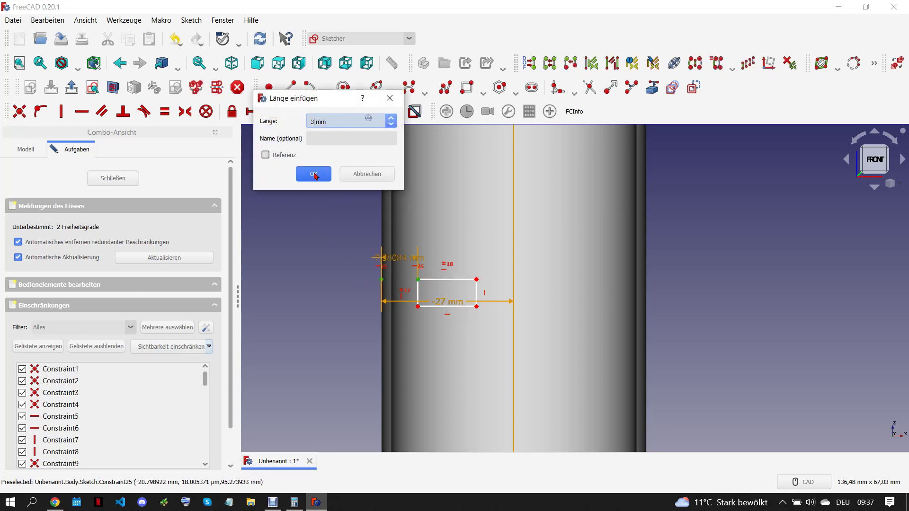
click(314, 174)
scroll(452, 282, down, 2)
scroll(447, 272, down, 2)
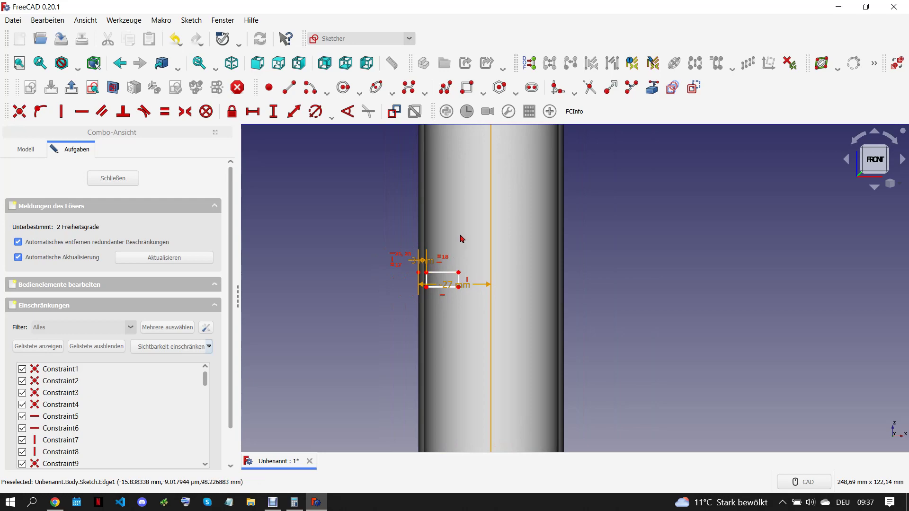
scroll(462, 239, up, 1)
scroll(462, 239, up, 1)
After checking the drawing, compute 23 ÷ 2 + 94 = 105,5 in Calculator
click(55, 503)
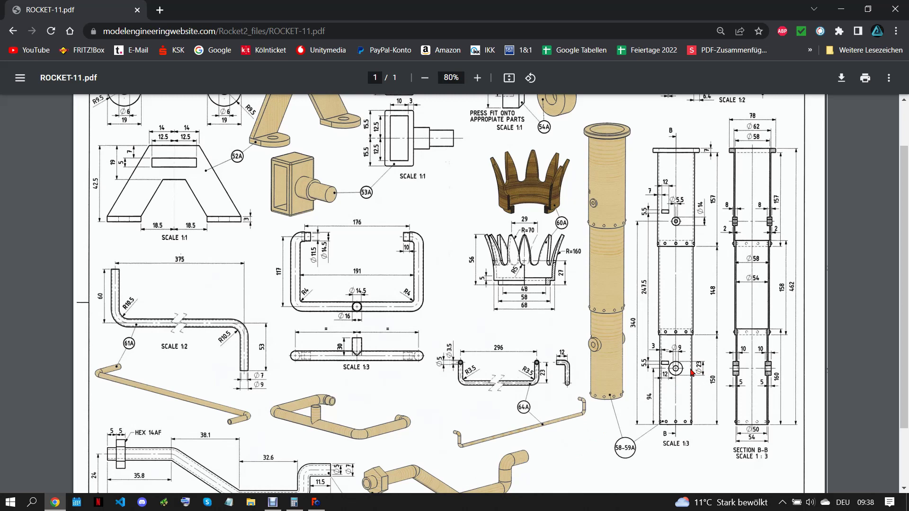
click(294, 502)
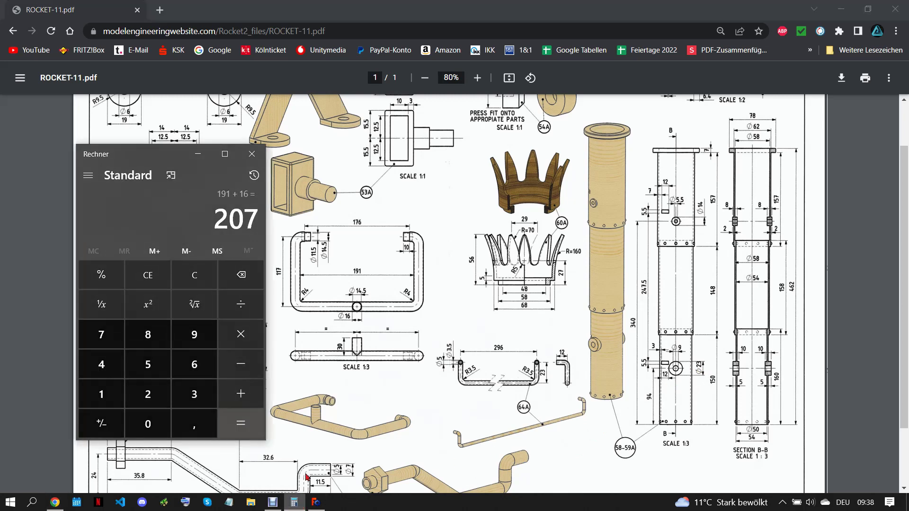
click(150, 393)
click(194, 394)
click(241, 304)
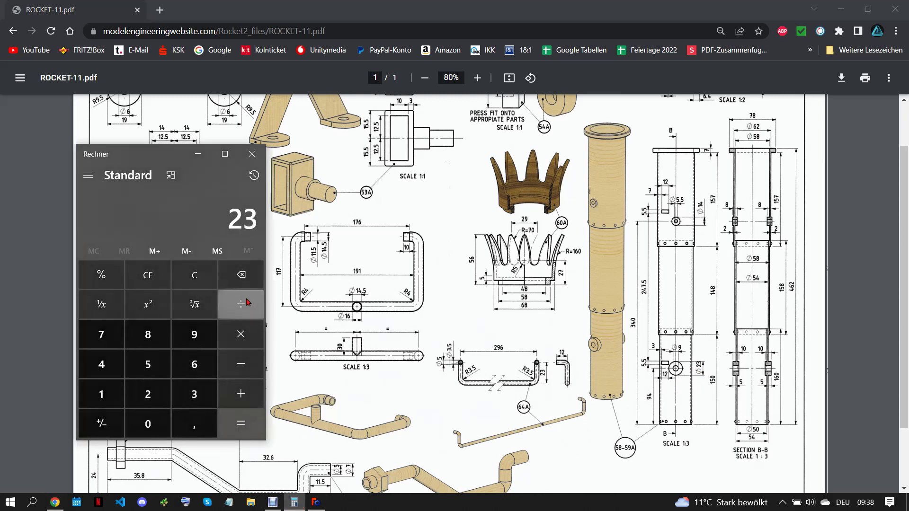
click(151, 397)
click(241, 425)
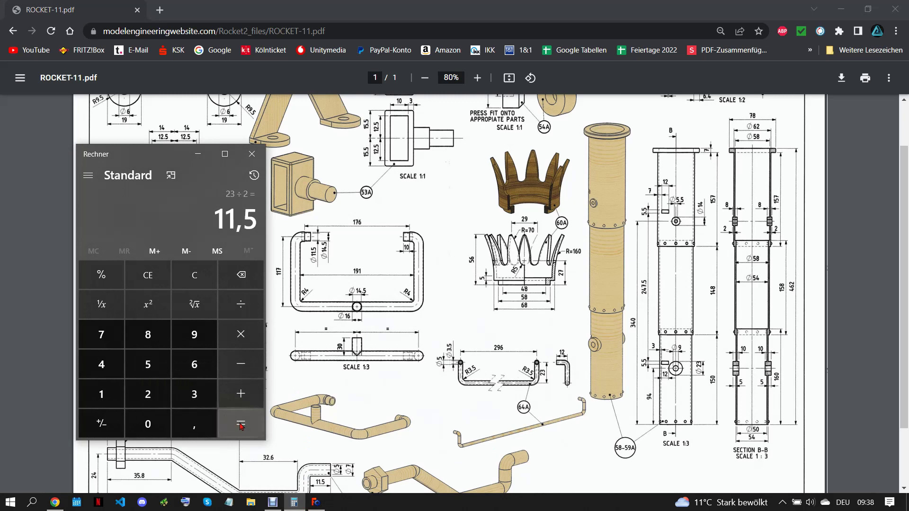
click(241, 394)
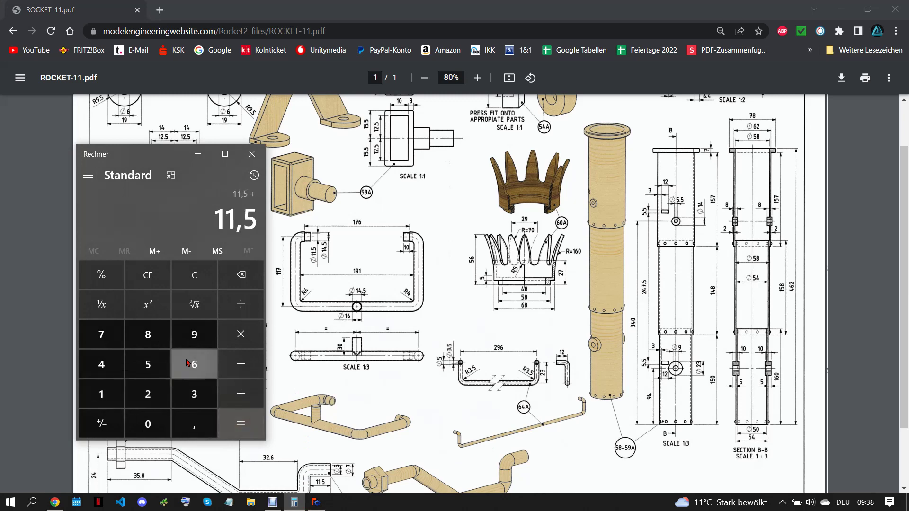
click(195, 335)
click(101, 364)
click(241, 423)
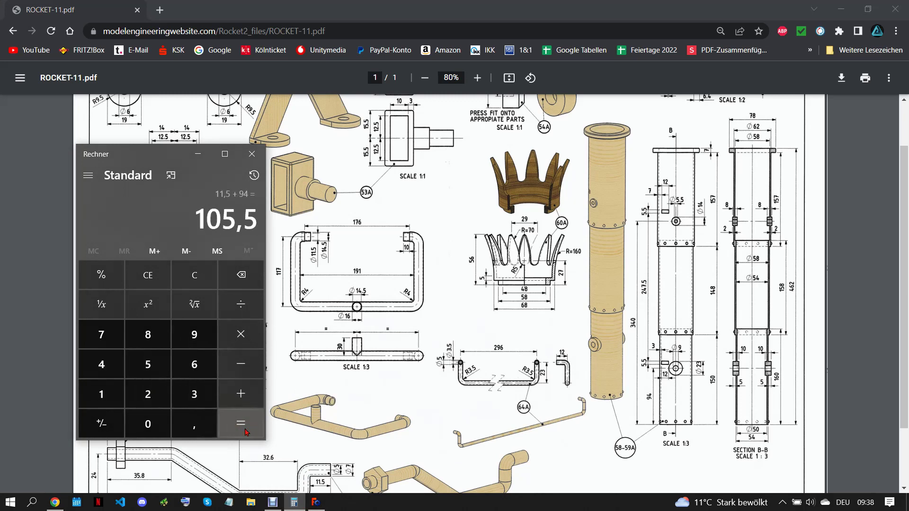
click(317, 502)
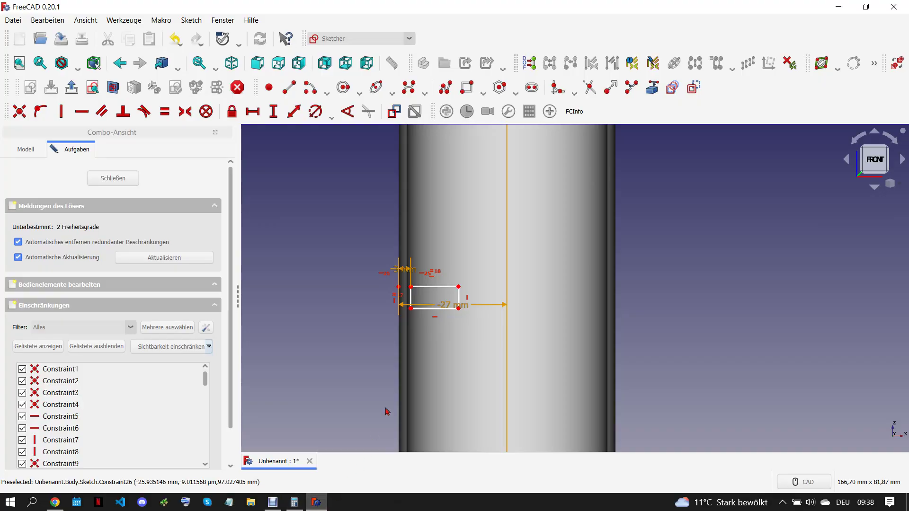
Dimension the reference point 105,5 mm vertically above the sketch origin
click(398, 287)
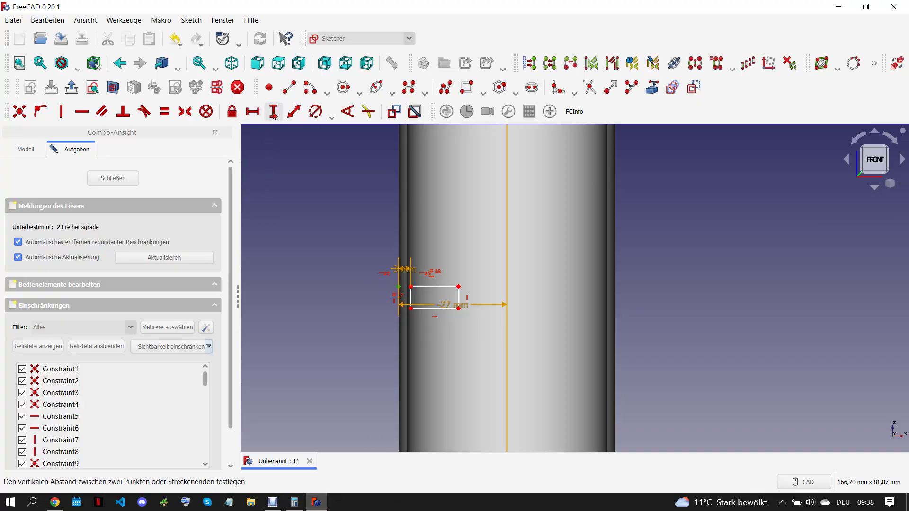
click(55, 502)
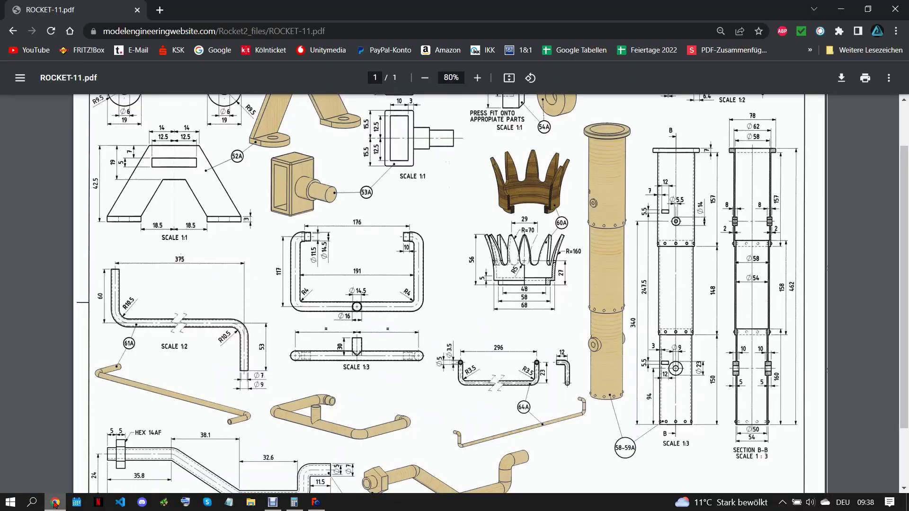
click(315, 502)
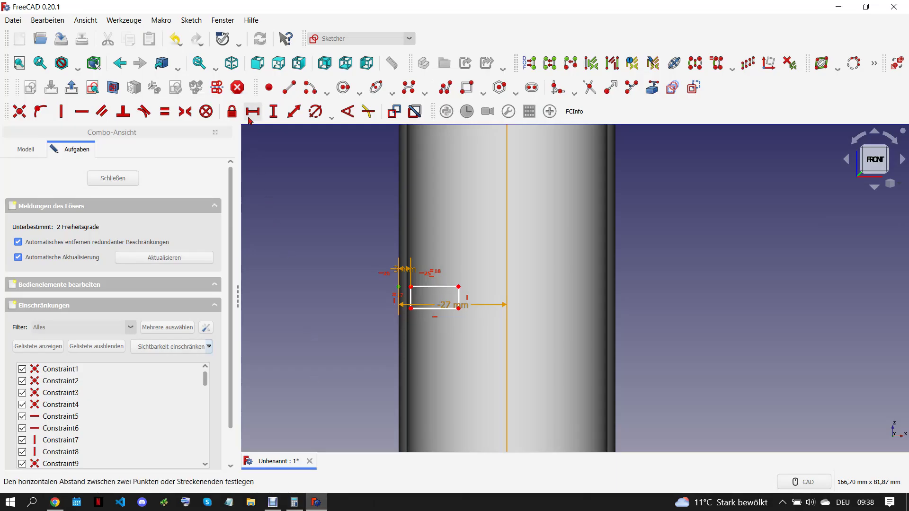
click(274, 112)
text(105)
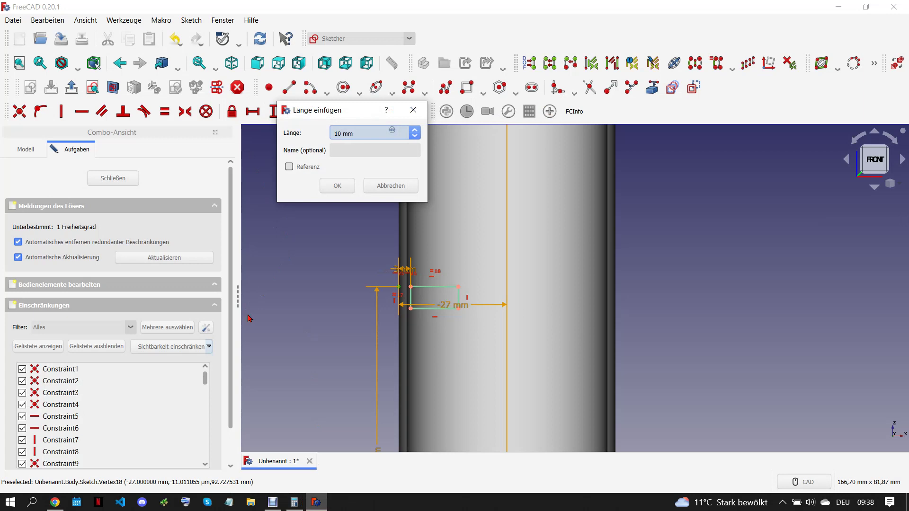
text(,5)
click(337, 187)
Zoom around the sketch and compare it with the rocket drawing PDF again
scroll(449, 325, down, 5)
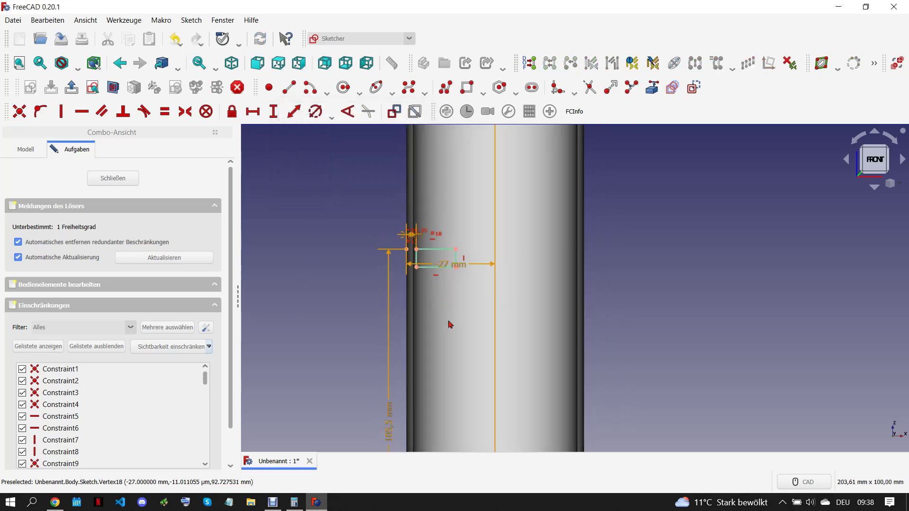
scroll(438, 303, down, 3)
scroll(446, 286, down, 4)
scroll(445, 286, up, 2)
scroll(438, 331, up, 2)
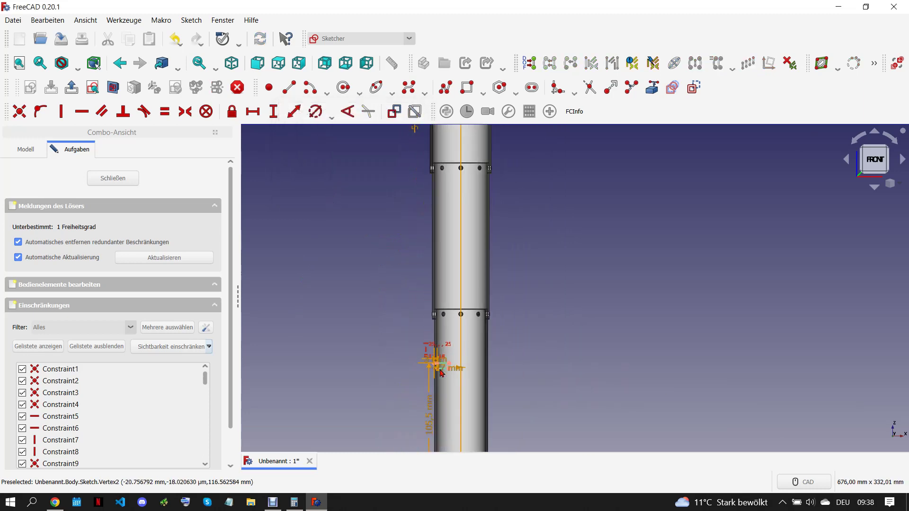
scroll(431, 364, up, 4)
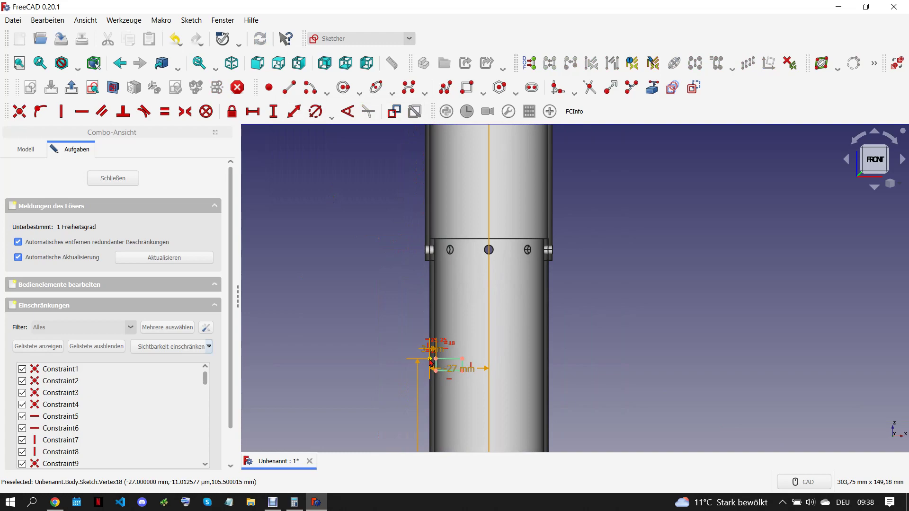
scroll(430, 362, down, 2)
scroll(431, 363, down, 2)
scroll(429, 369, down, 1)
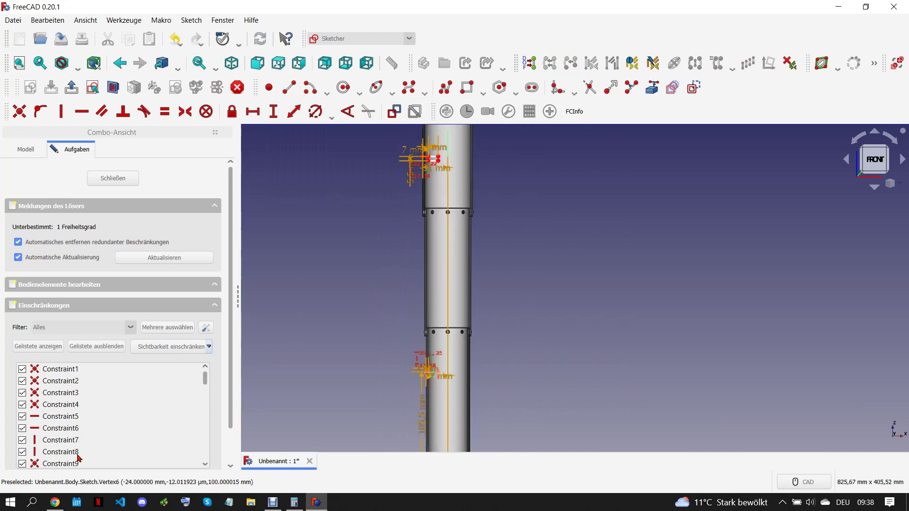
click(54, 503)
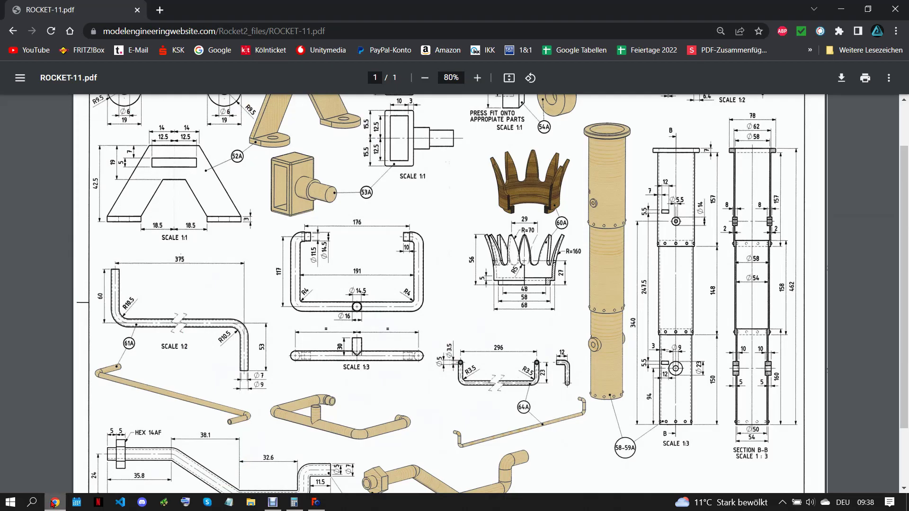
click(316, 503)
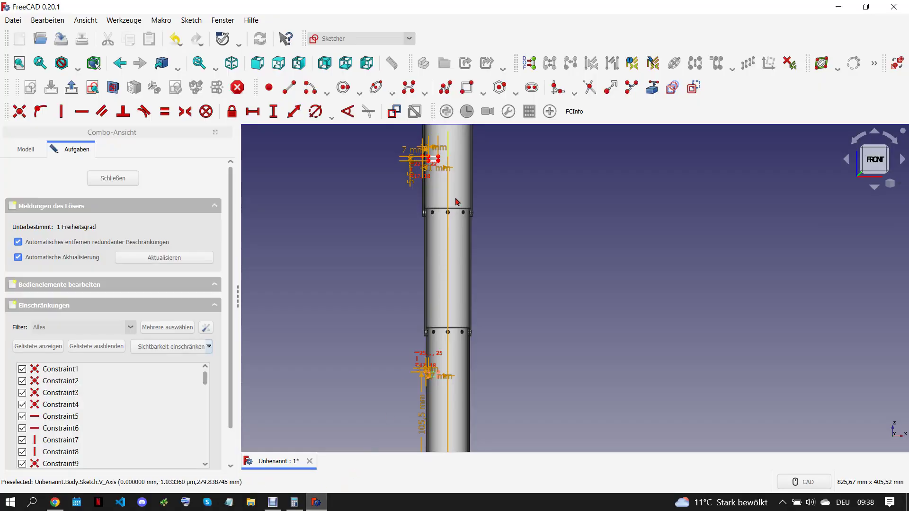
scroll(457, 201, up, 4)
scroll(457, 202, up, 1)
Place a reference point on the vertical axis with a 34 mm vertical distance
click(344, 87)
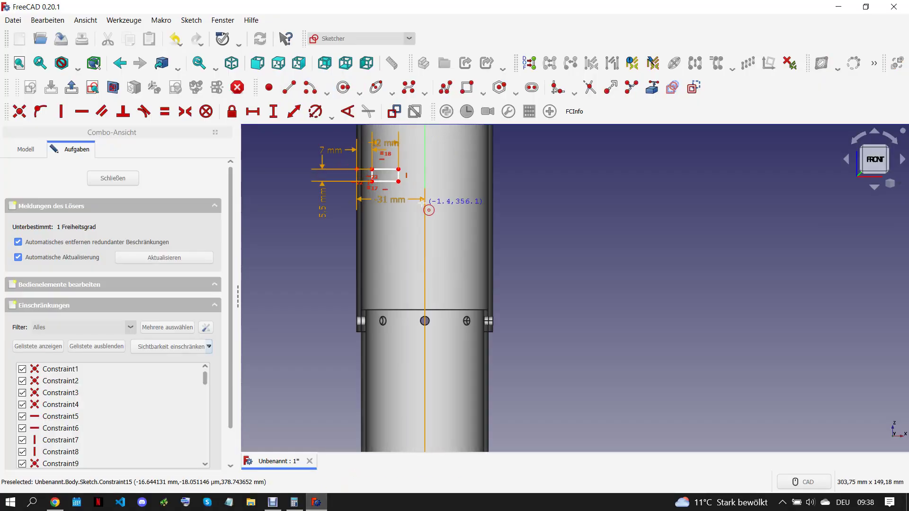
click(269, 87)
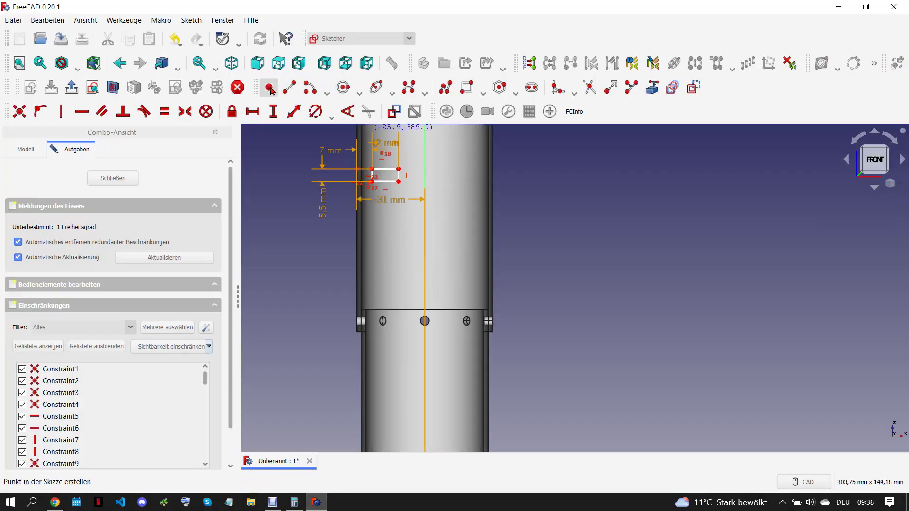
click(425, 243)
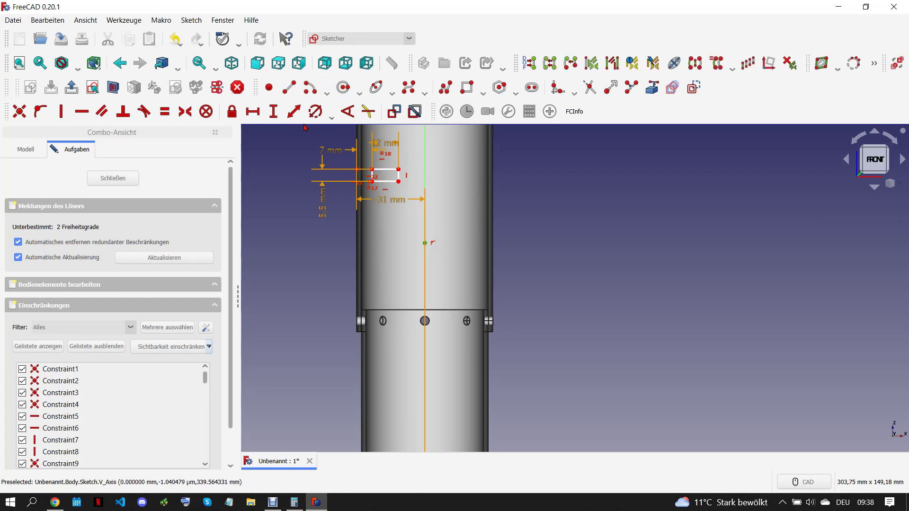
click(273, 111)
text(340)
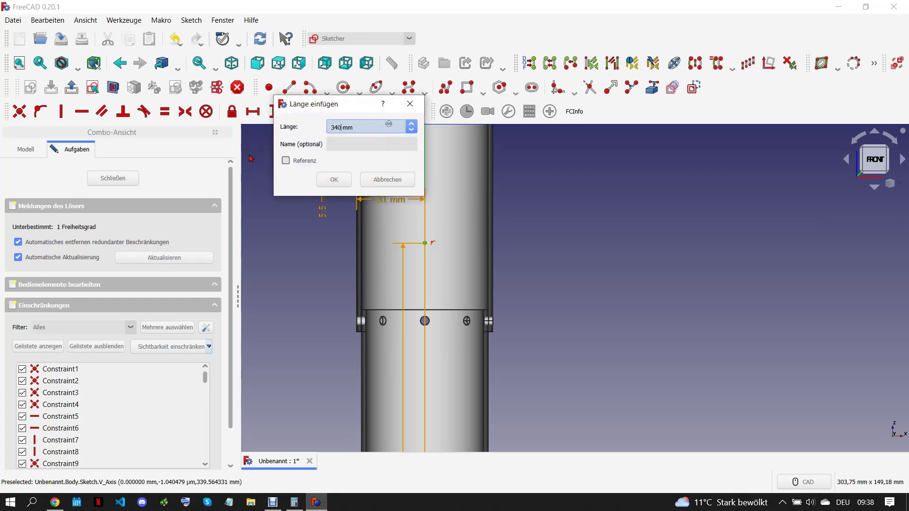
key(Return)
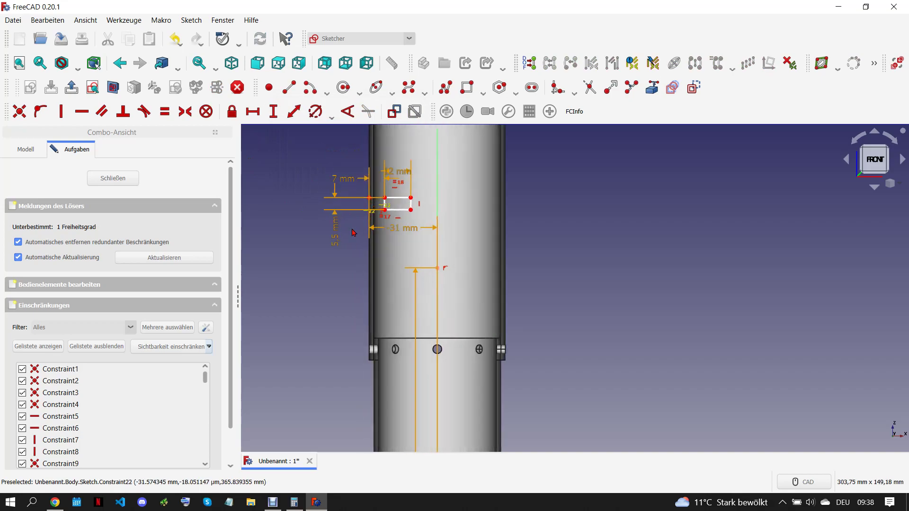
After checking the drawing, constrain the slot corner 21 mm vertically from the point
click(55, 503)
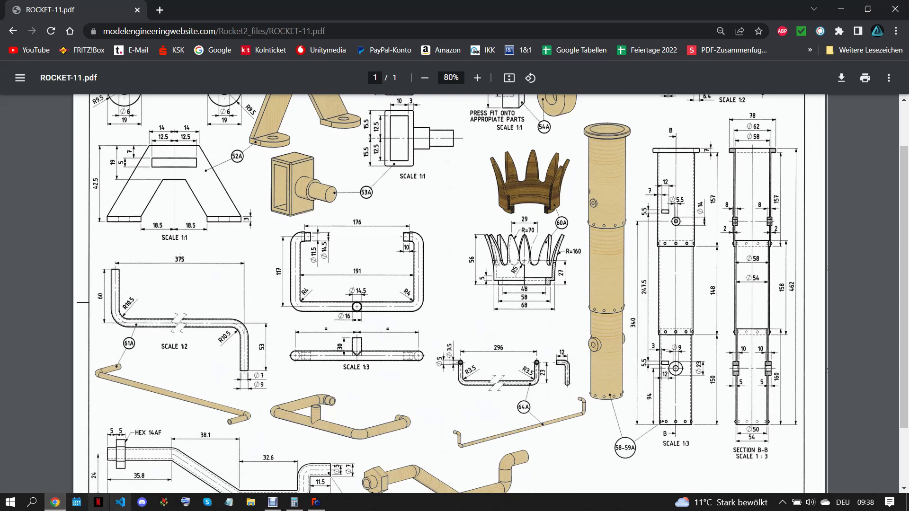
click(316, 503)
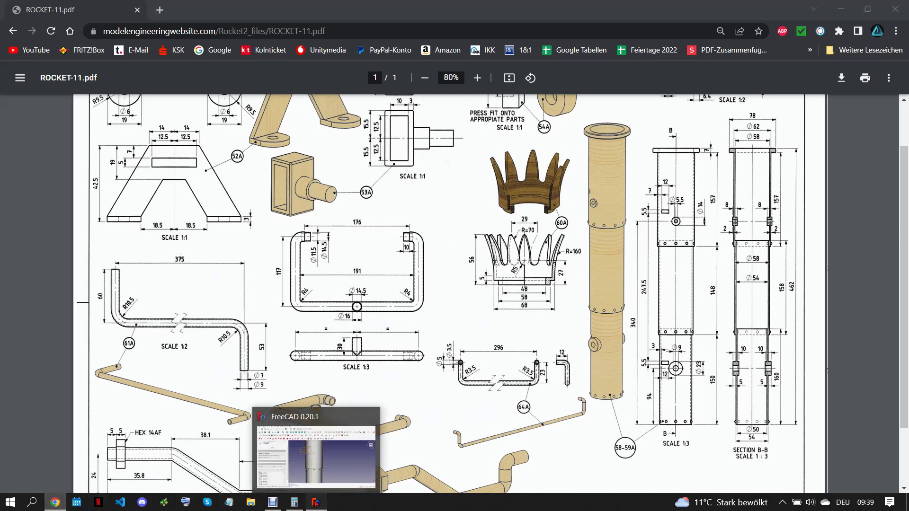
click(438, 268)
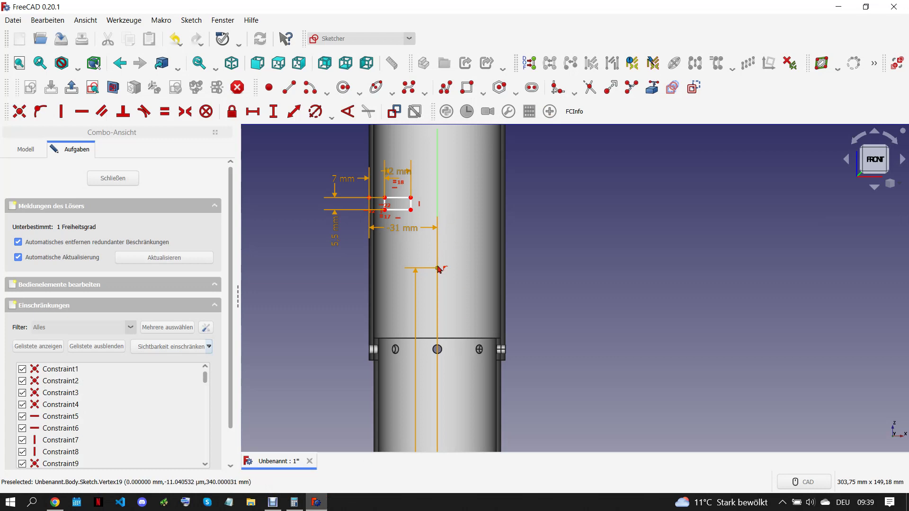
click(411, 198)
click(274, 112)
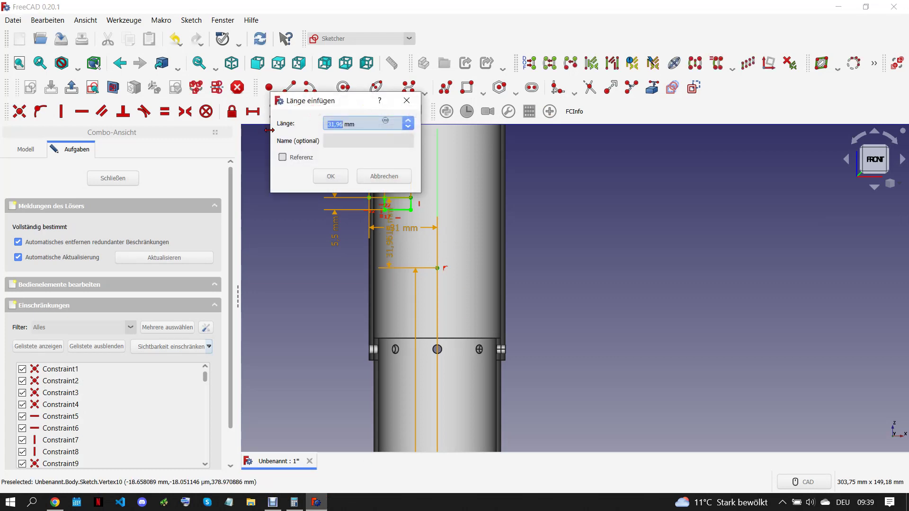
text(21)
click(341, 178)
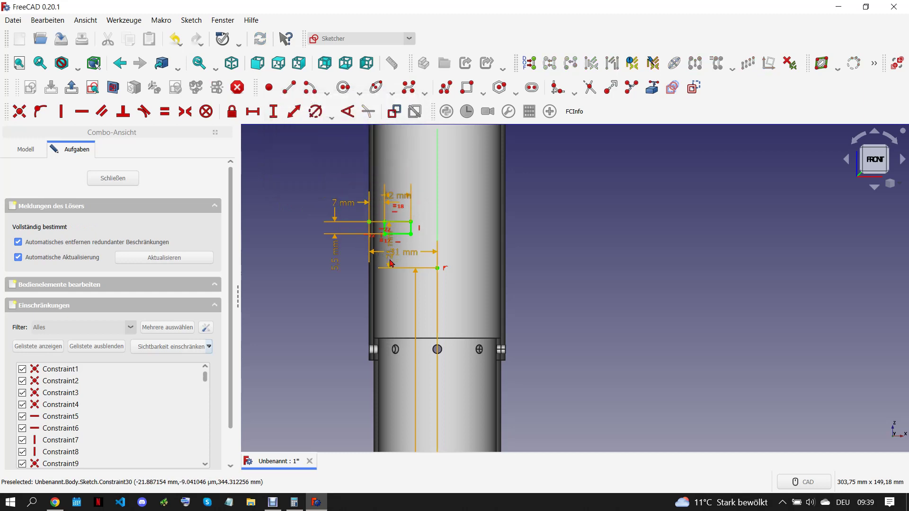
Move the 12 mm dimension label aside and close the slot sketch
click(407, 253)
mouse_move(502, 188)
mouse_down()
mouse_move(390, 261)
mouse_move(469, 166)
mouse_up()
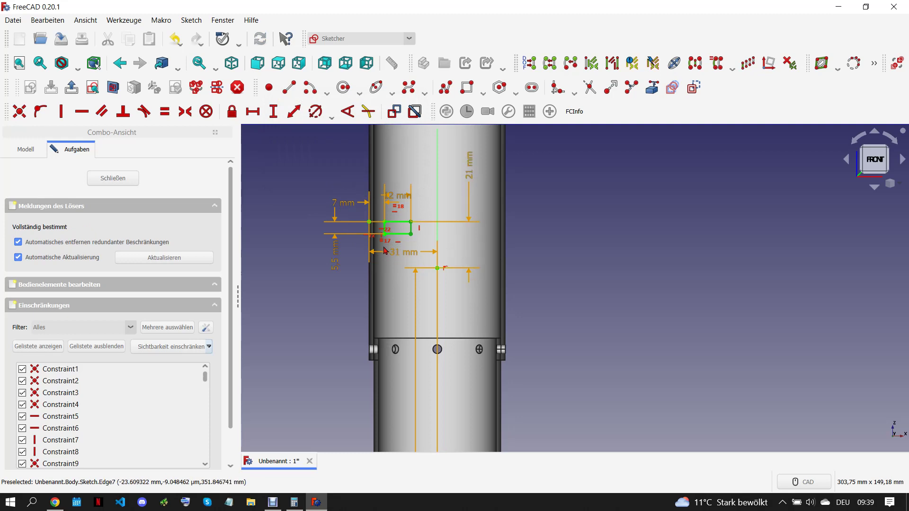
drag(402, 199, 431, 193)
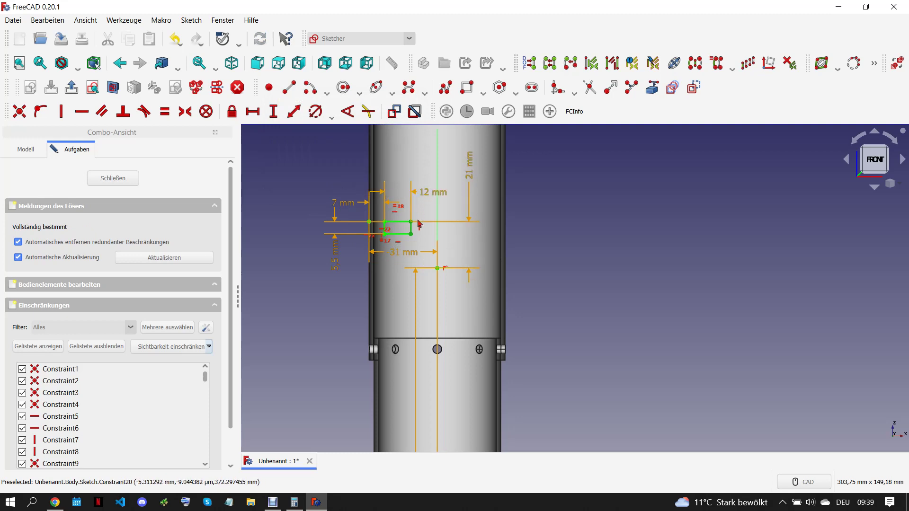
scroll(393, 182, down, 3)
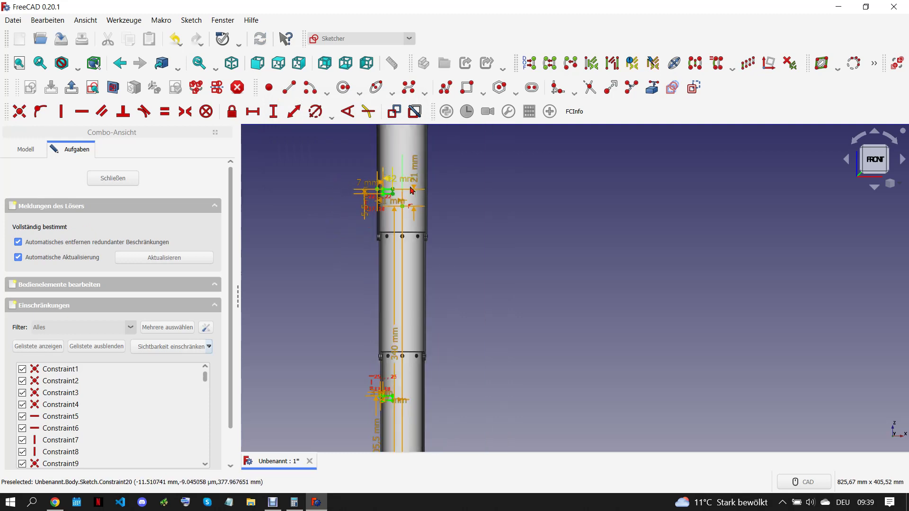
scroll(416, 208, down, 2)
click(491, 254)
click(123, 180)
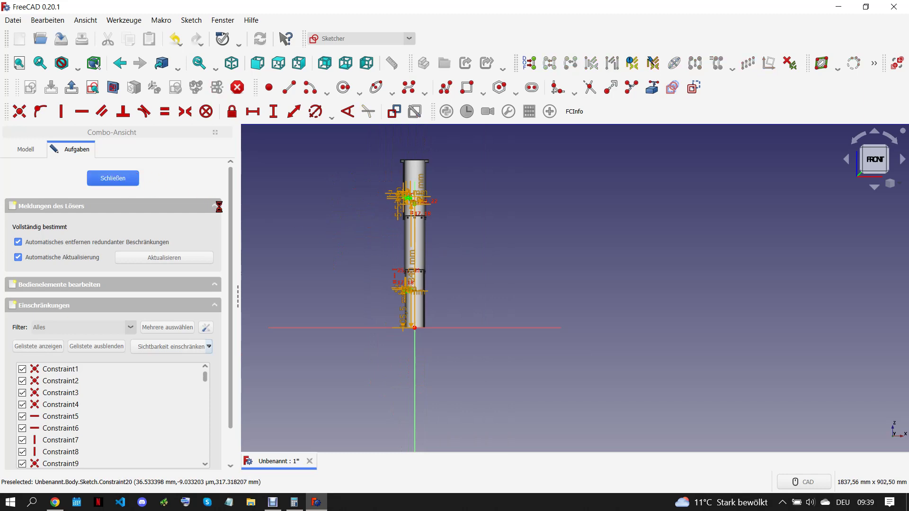
scroll(382, 280, down, 2)
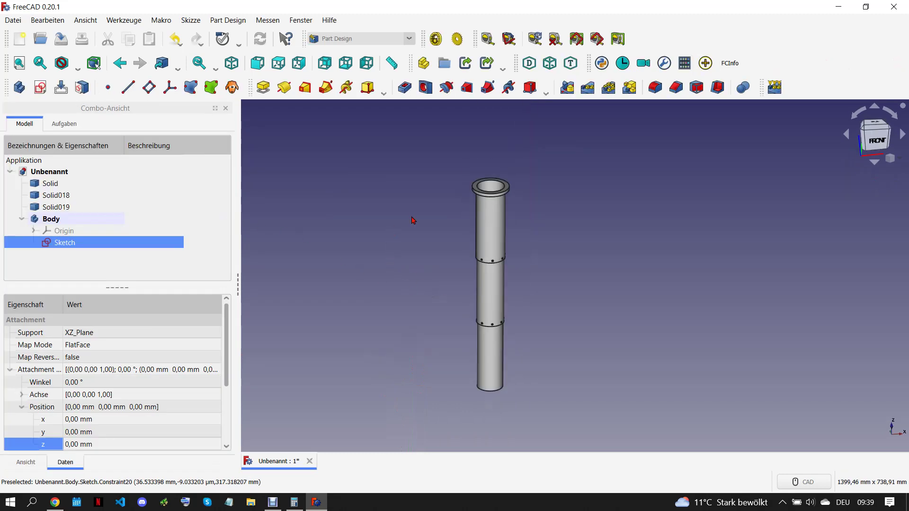
click(49, 504)
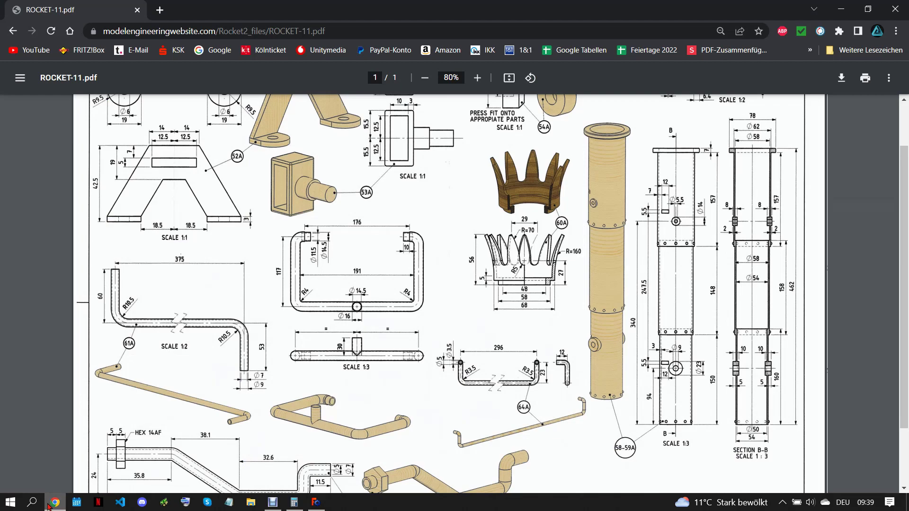
In the Part workbench, extrude the slot sketch 34 mm into an Extrude solid
click(316, 503)
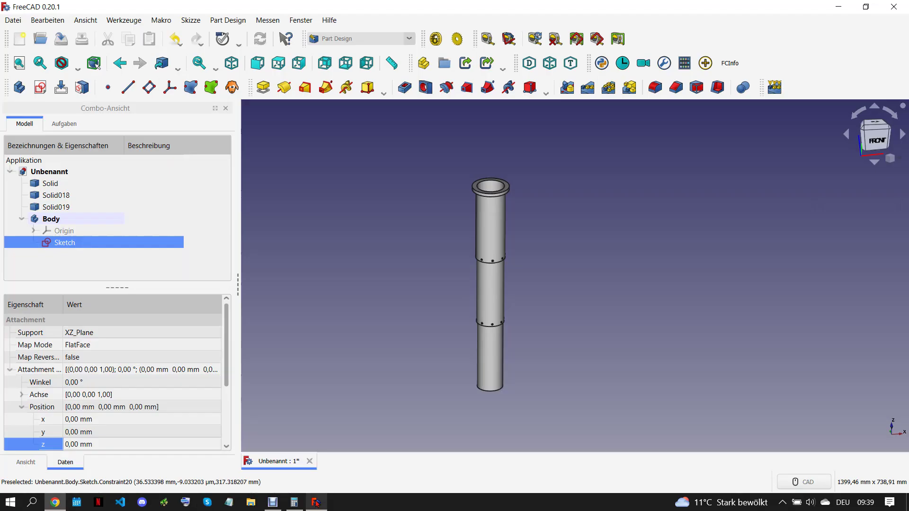
click(365, 40)
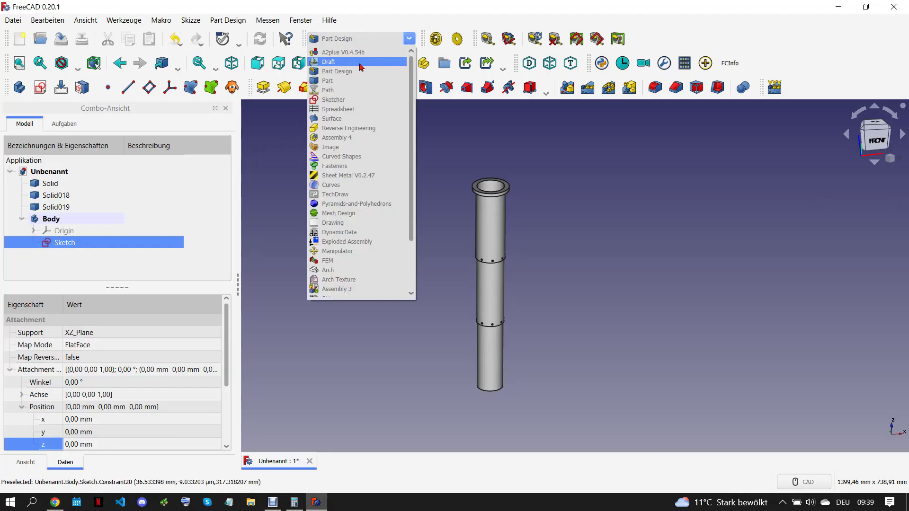
click(344, 84)
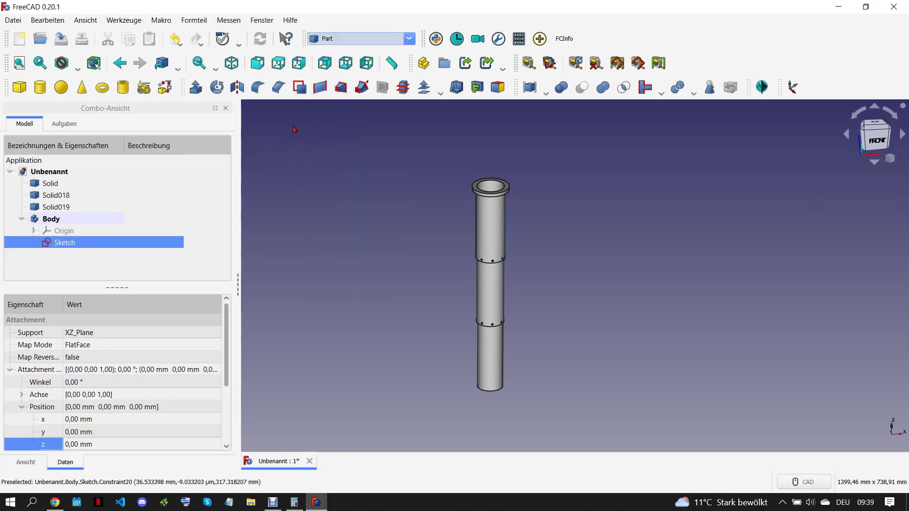
click(196, 87)
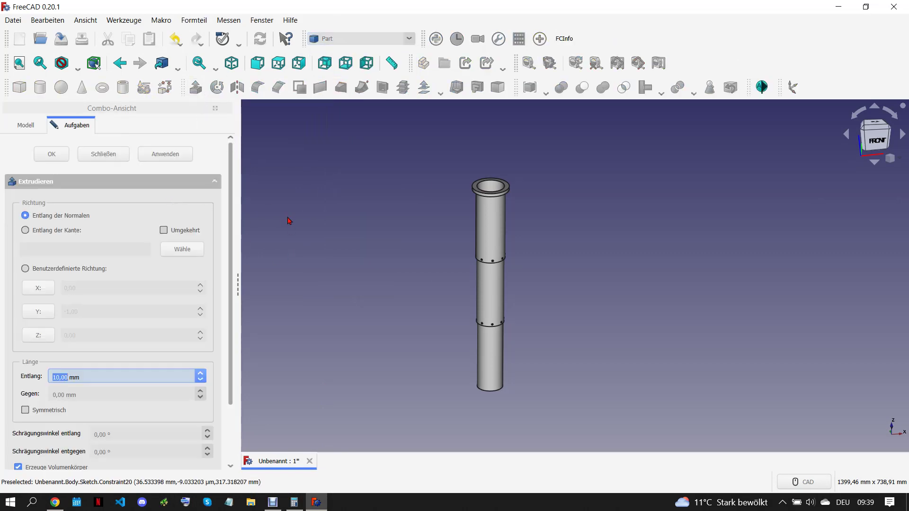
text(34)
click(51, 155)
Downgrade the Extrude into separate slot solids using the Draft workbench
click(351, 254)
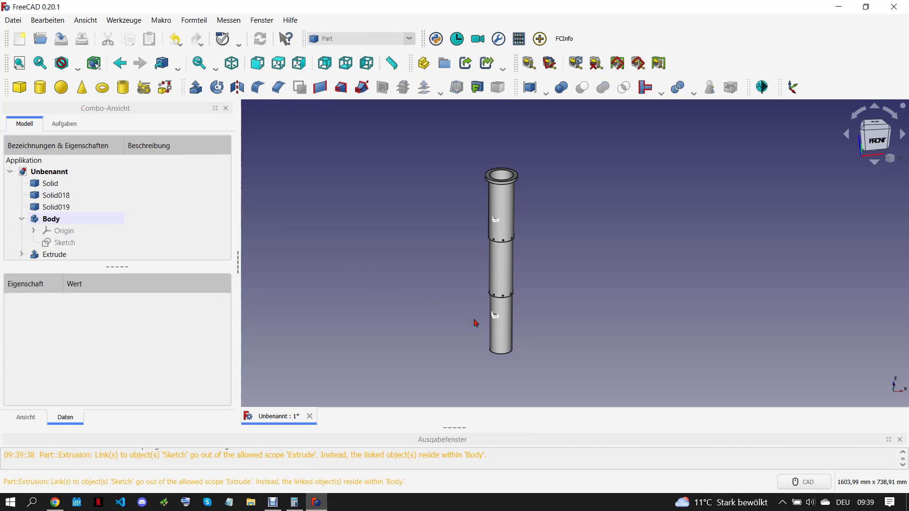
scroll(534, 309, up, 2)
scroll(544, 309, up, 2)
scroll(542, 310, down, 2)
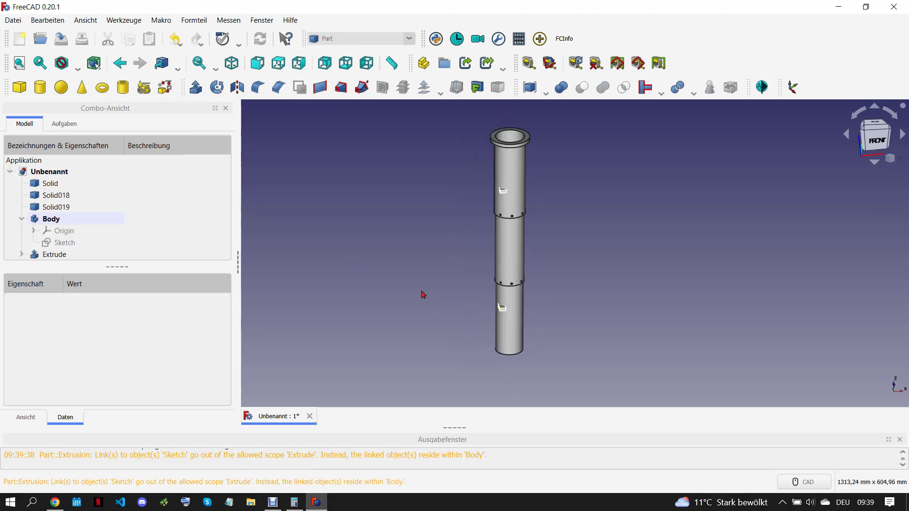
click(90, 256)
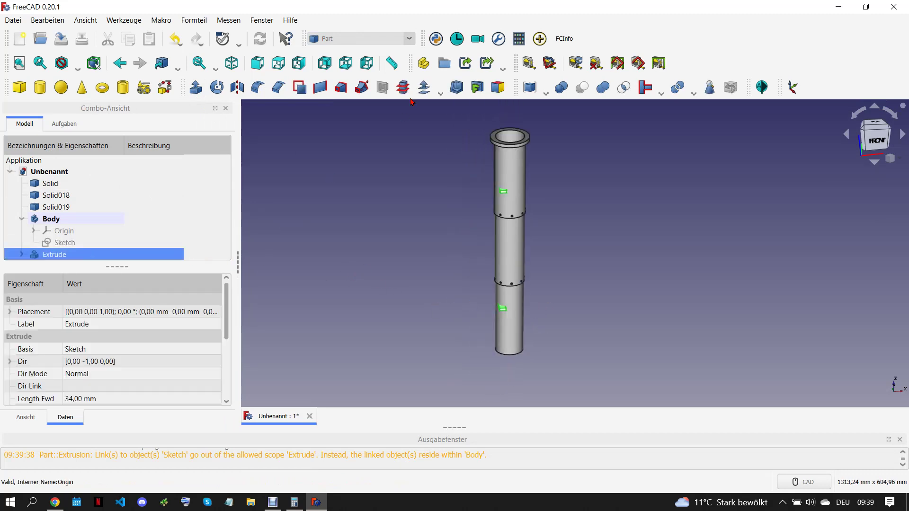
click(383, 41)
click(369, 63)
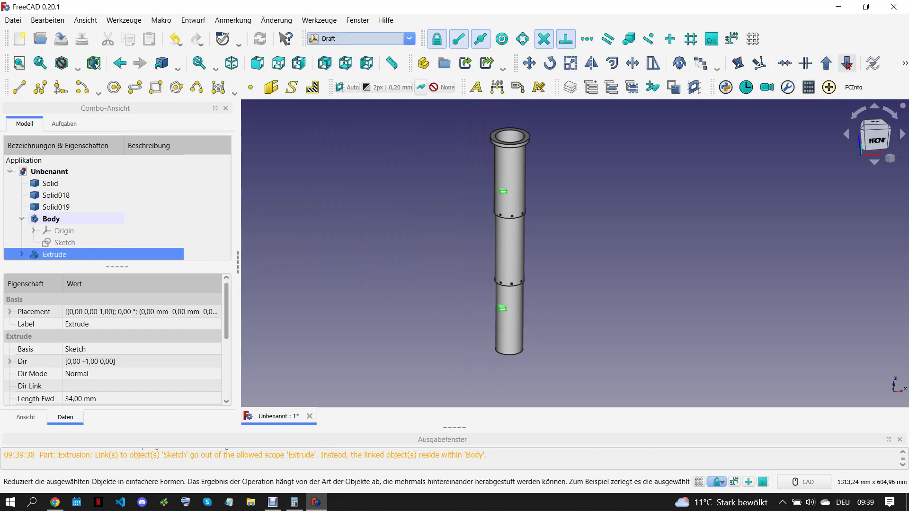
click(325, 260)
Delete the empty Body and its sketch, then select the top tube section and upper slot solid
click(69, 220)
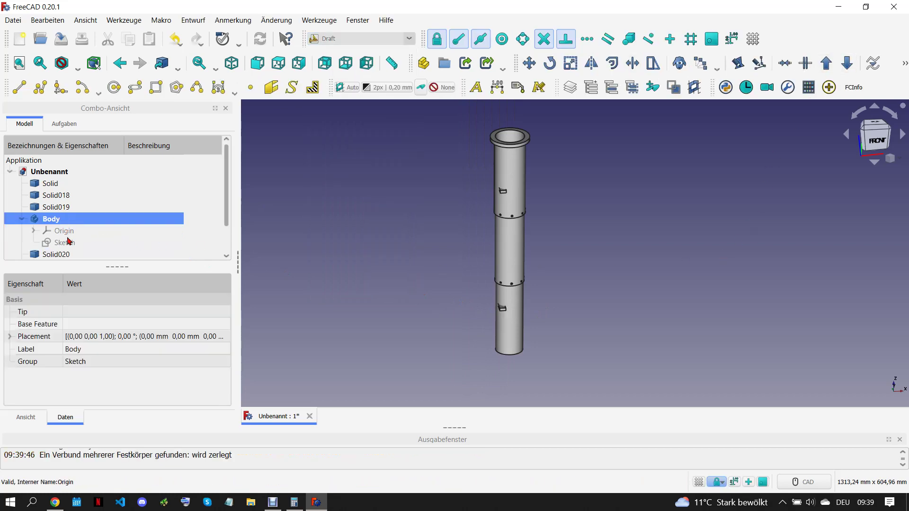
click(69, 244)
click(69, 220)
key(Delete)
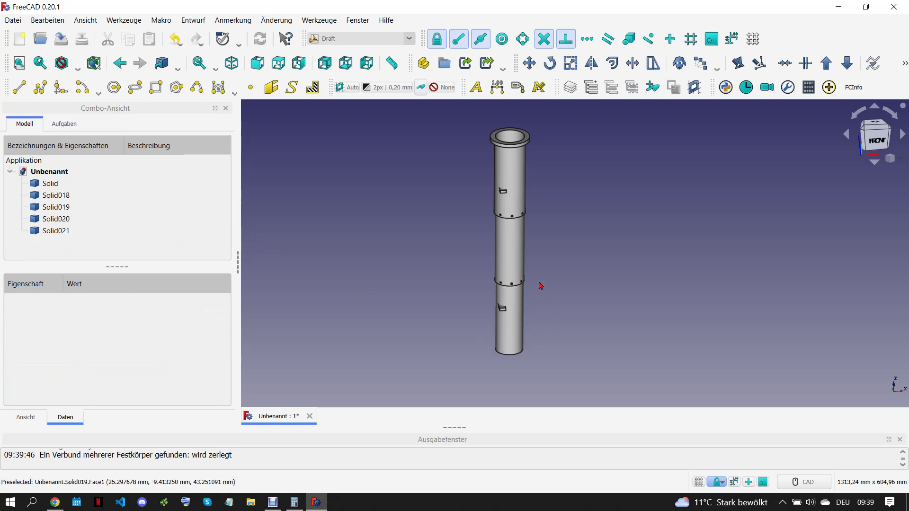
click(510, 185)
scroll(510, 188, up, 4)
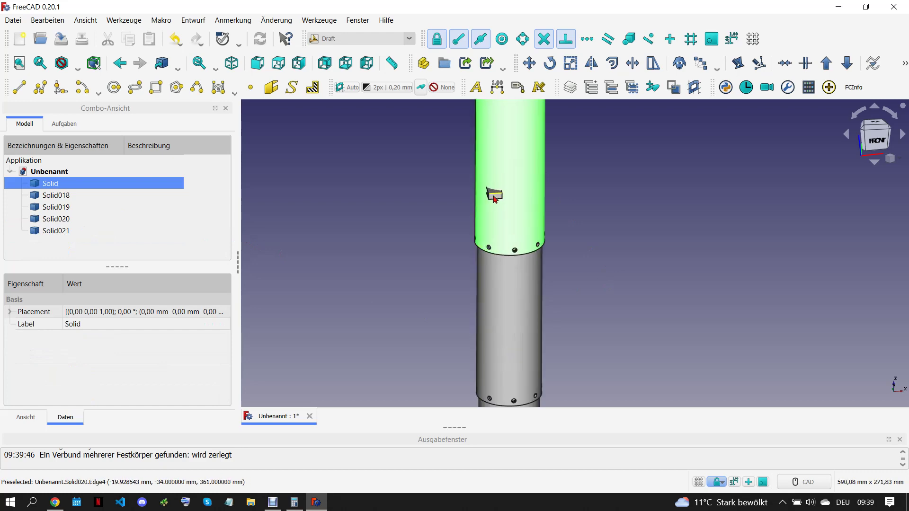
ctrl+click(495, 194)
click(360, 38)
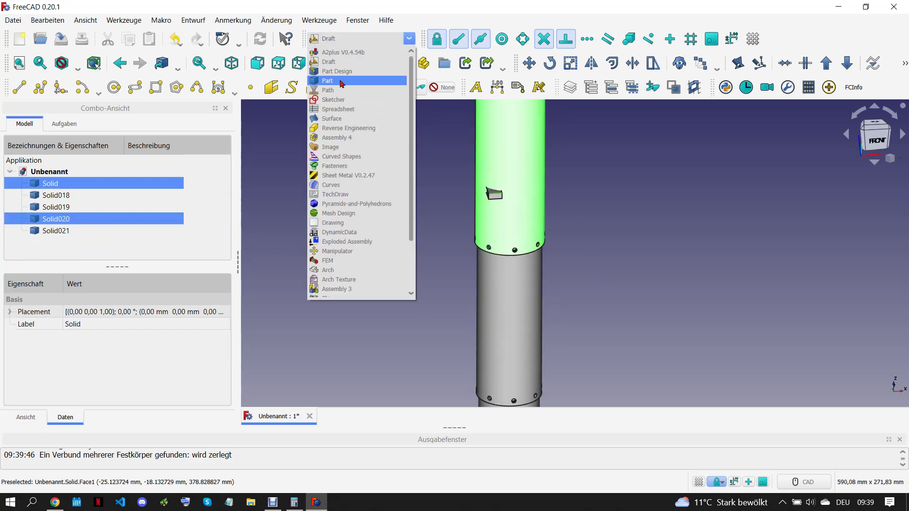
Boolean-cut the slot solids out of the top tube and lower Solid019 sections
click(343, 81)
click(586, 91)
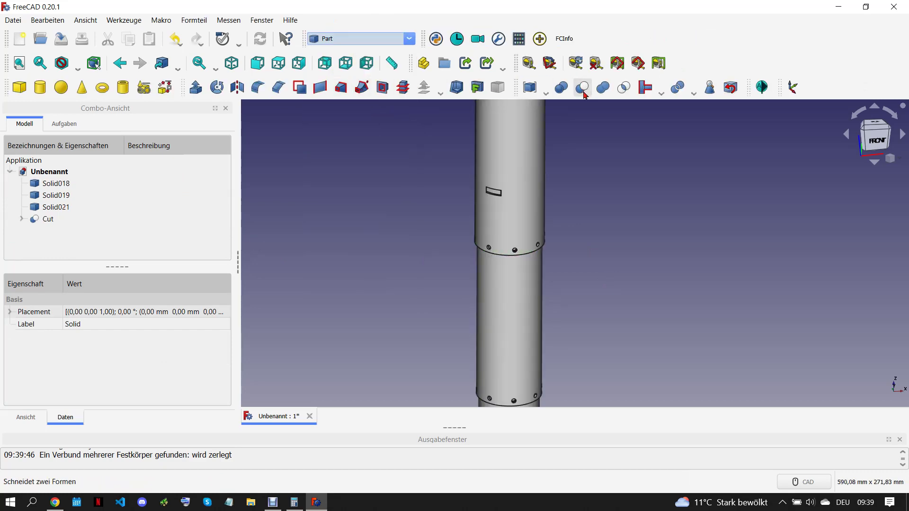
scroll(497, 199, down, 2)
scroll(426, 223, down, 2)
scroll(493, 287, up, 2)
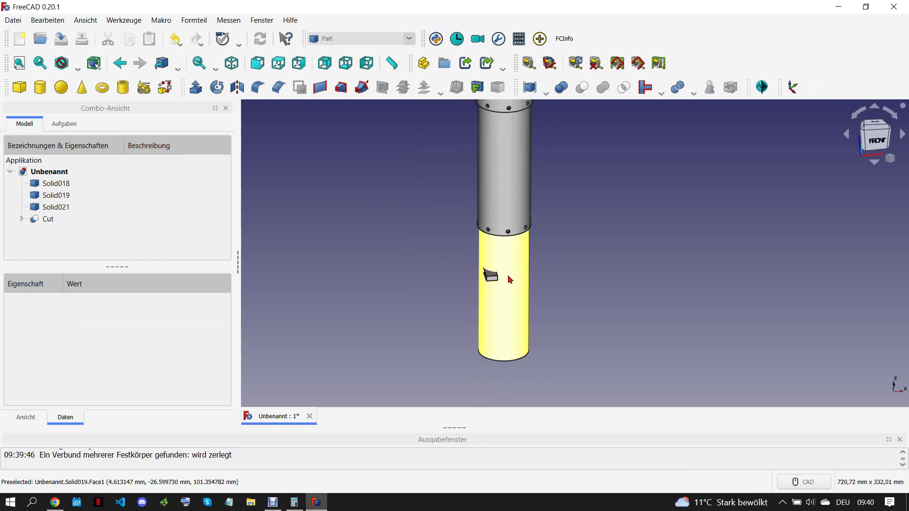
click(493, 286)
click(591, 90)
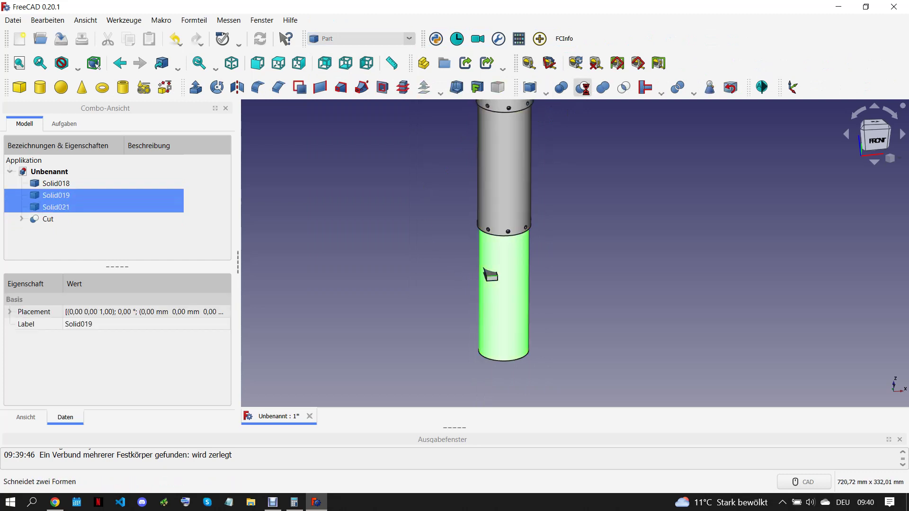
Combine Cut and Cut001 into a single Compound
scroll(571, 325, down, 3)
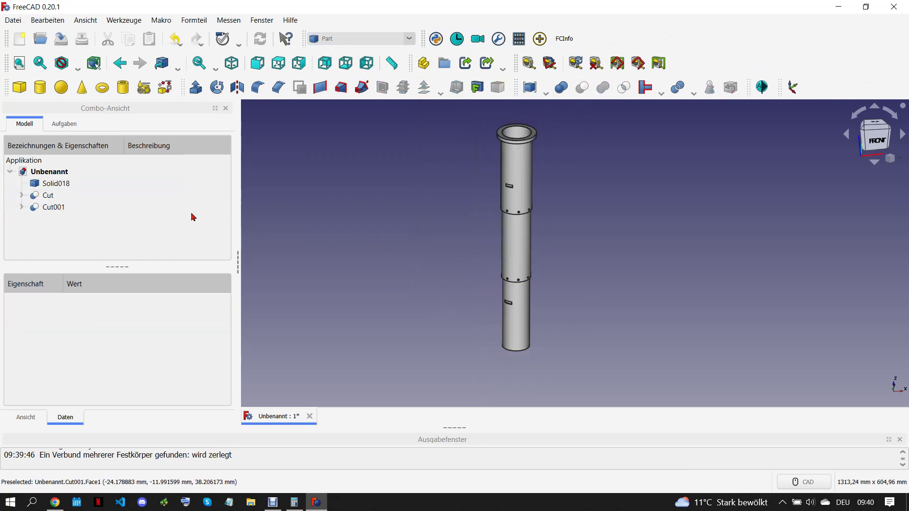
click(61, 196)
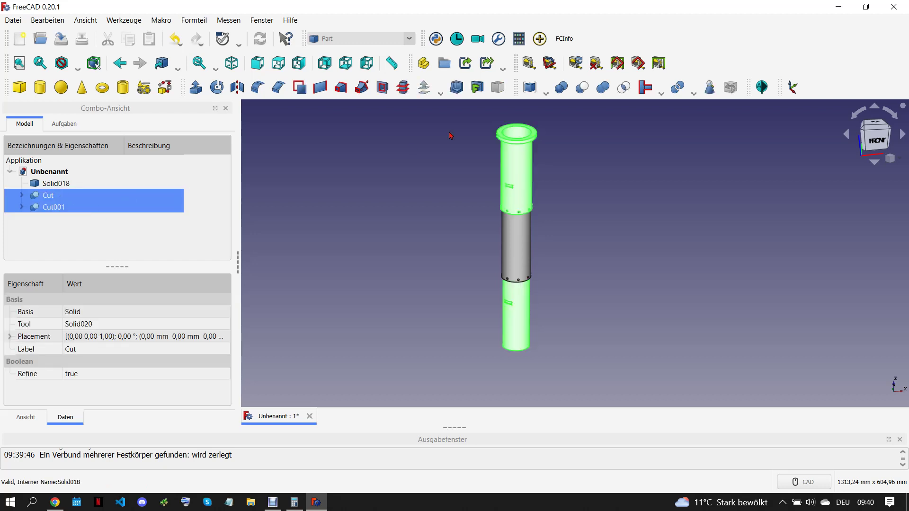
click(531, 88)
Downgrade the Compound in Draft and delete the leftover Cut and Cut001
click(365, 38)
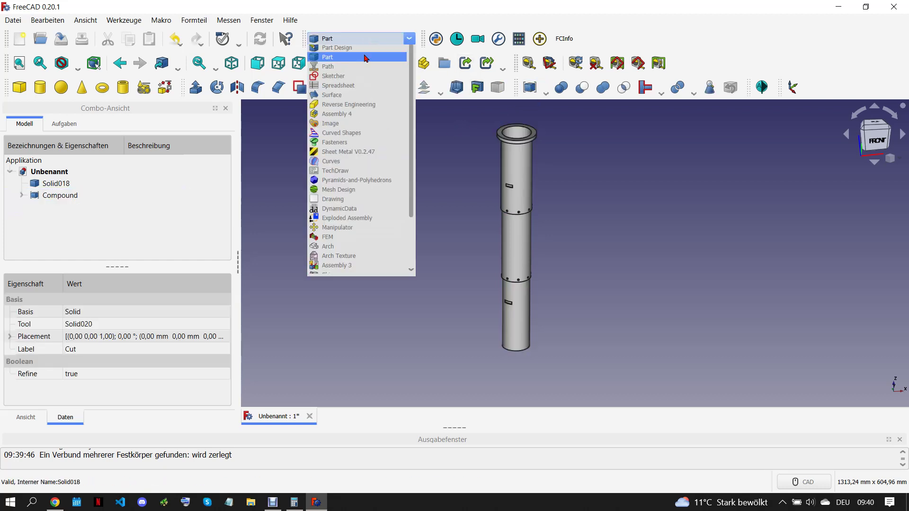
scroll(364, 58, up, 1)
click(341, 66)
click(60, 195)
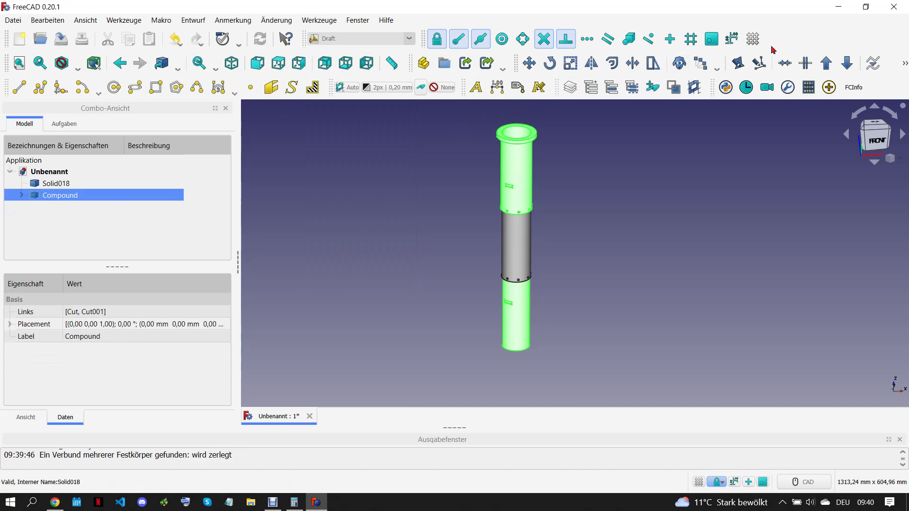
click(759, 63)
click(421, 256)
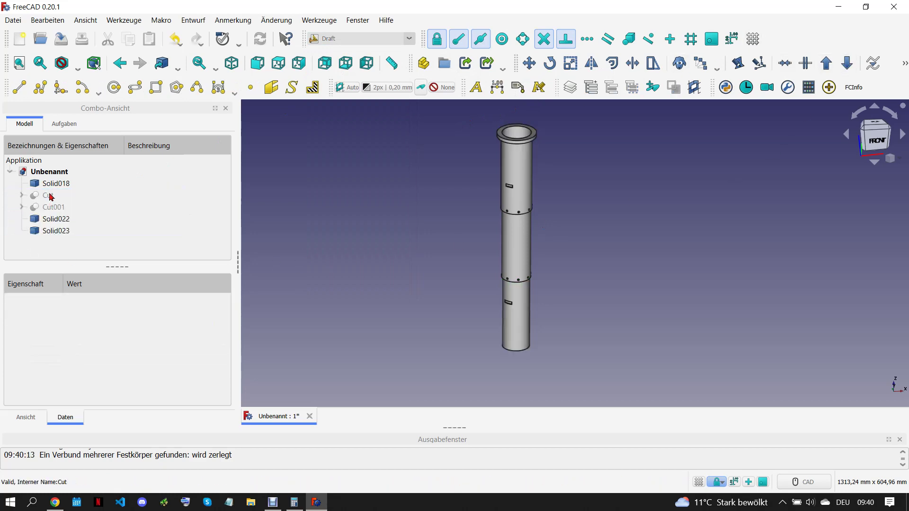
click(51, 196)
key(Delete)
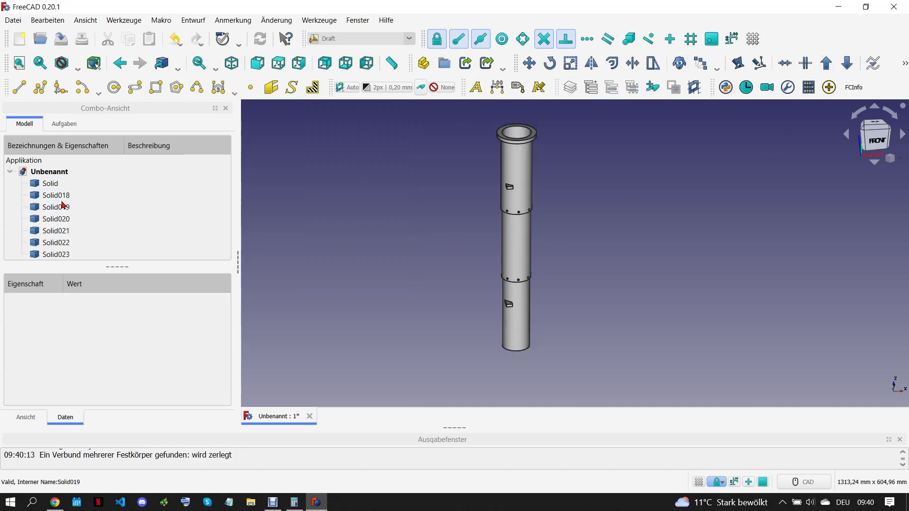
Delete the upper slot piece Solid020 and the original Solid
click(63, 195)
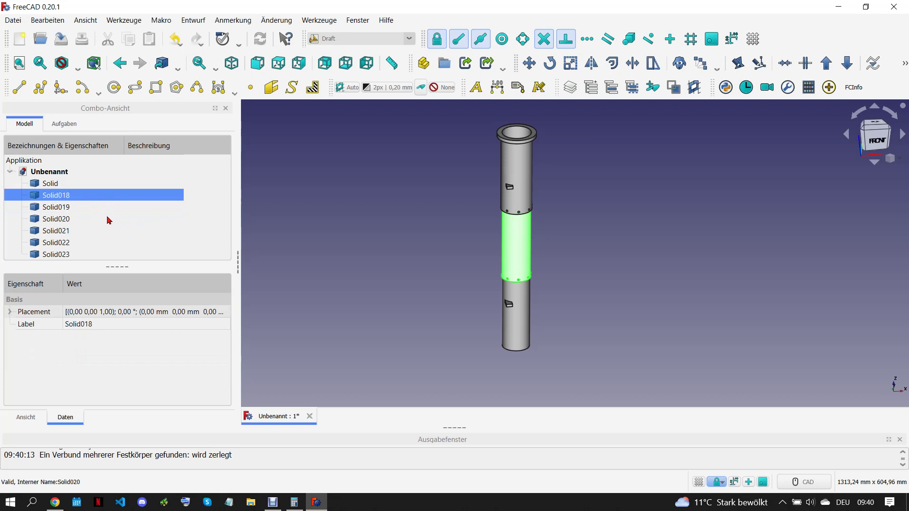
click(288, 232)
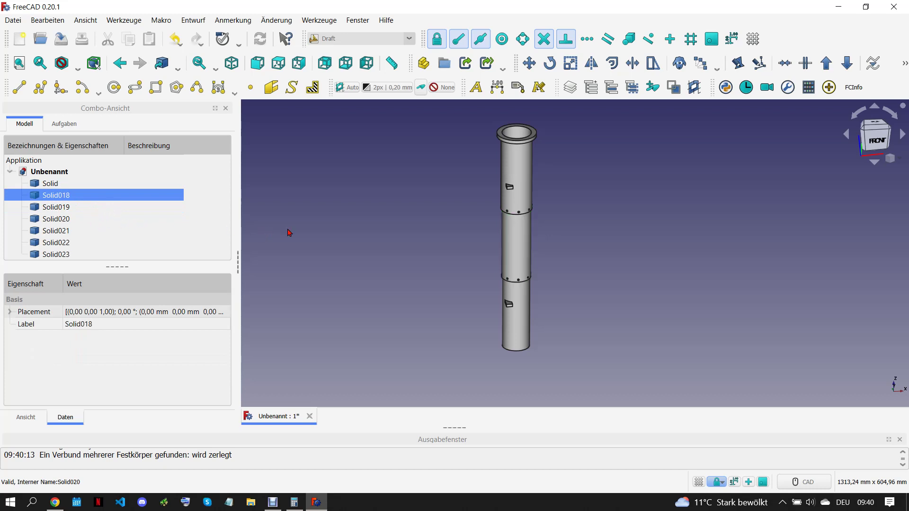
click(519, 201)
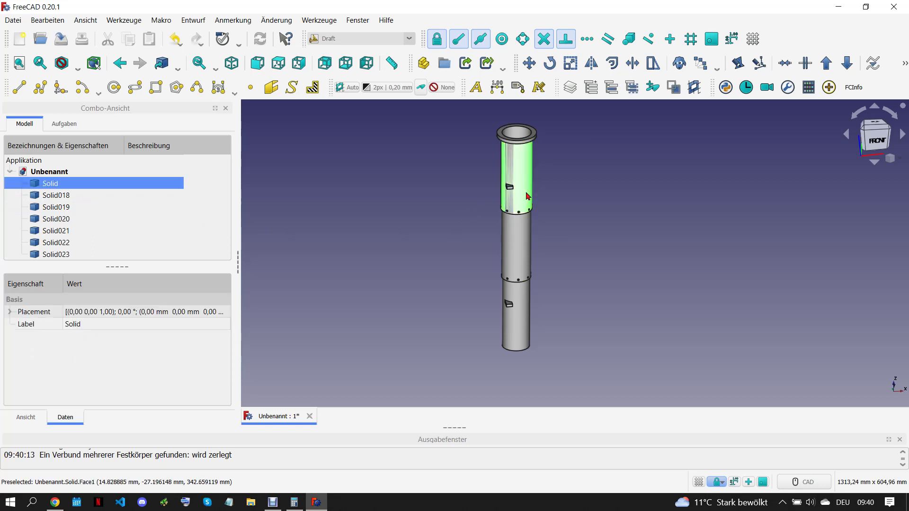
scroll(520, 205, up, 5)
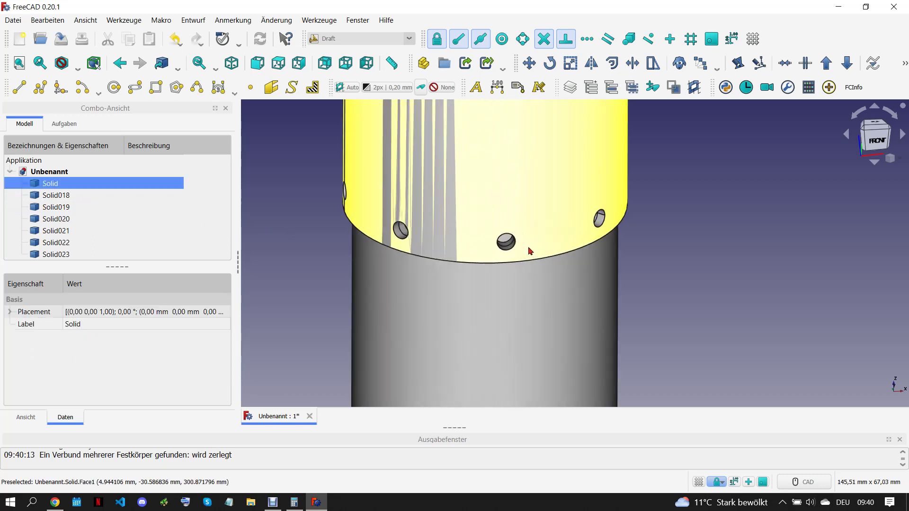
scroll(530, 250, down, 3)
scroll(524, 244, down, 2)
scroll(508, 237, up, 2)
click(497, 213)
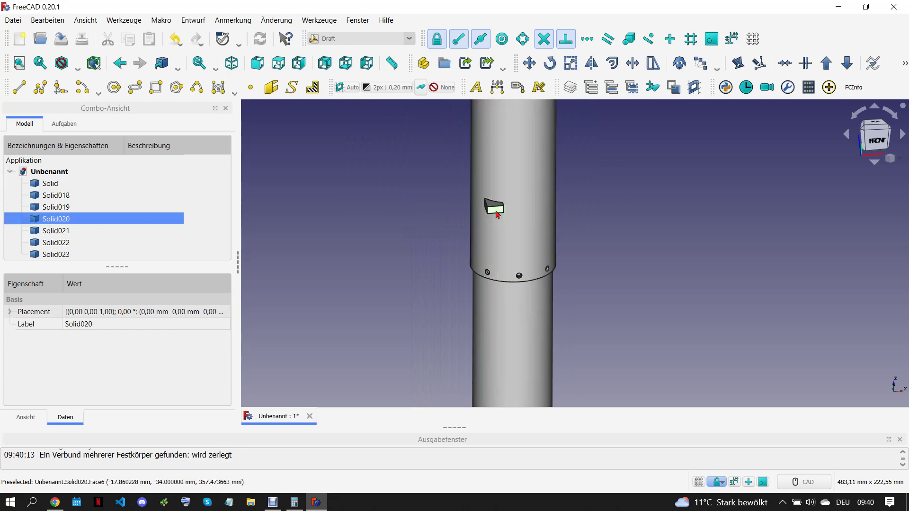
key(Delete)
click(496, 209)
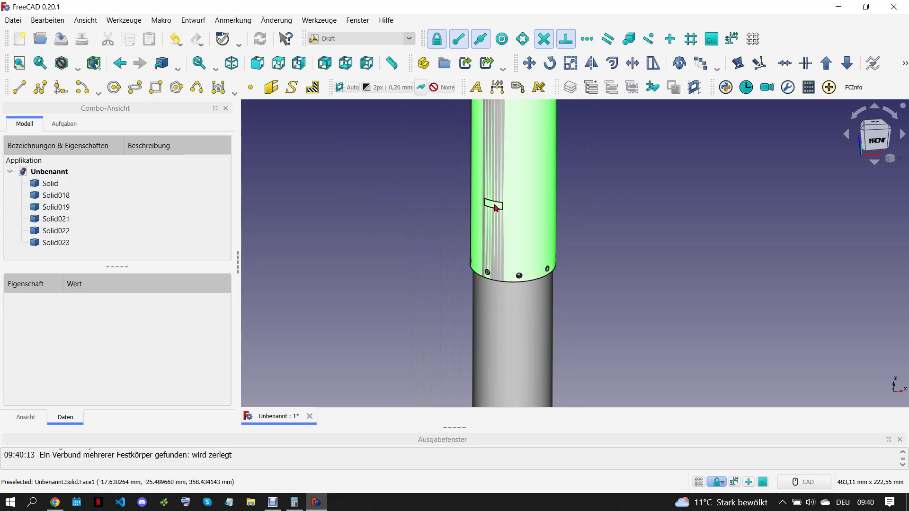
key(Delete)
Delete Solid021 and Solid019, check Solid018, and close the report view
scroll(502, 265, down, 3)
scroll(490, 326, up, 3)
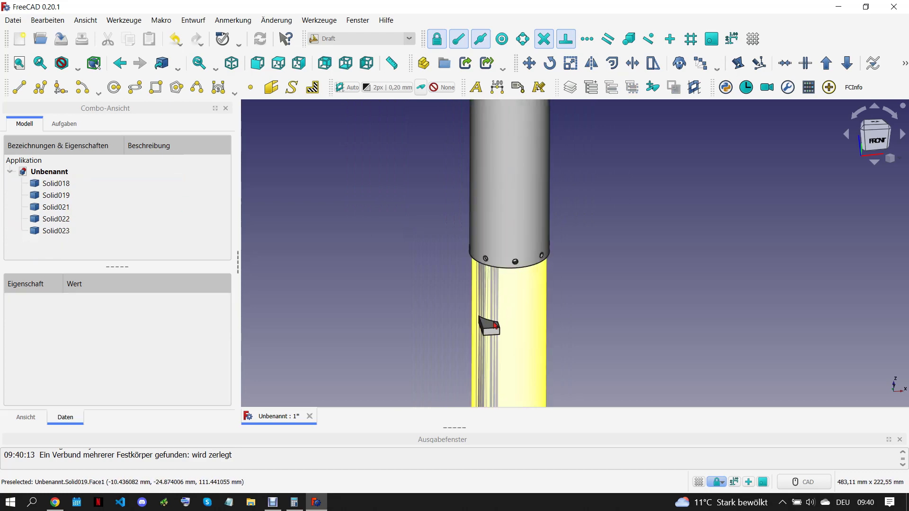
click(494, 338)
key(Delete)
click(493, 321)
key(Delete)
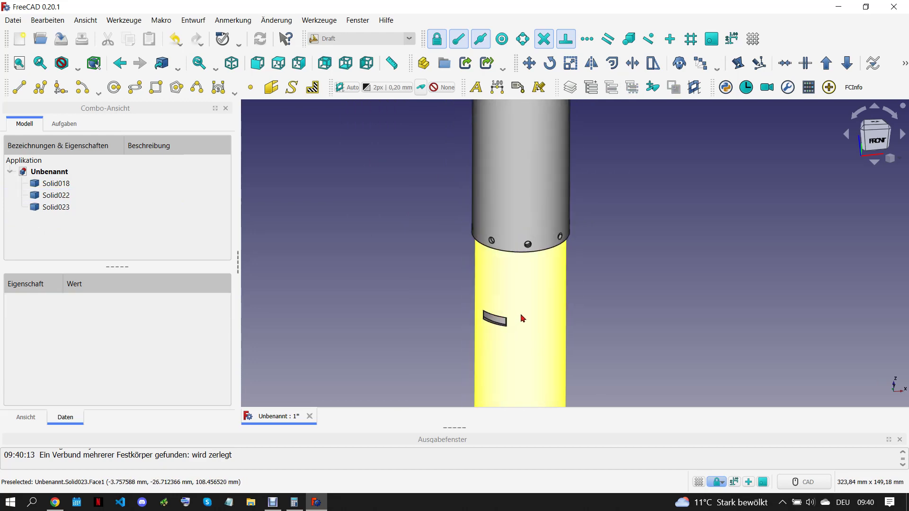
scroll(473, 303, down, 5)
click(71, 185)
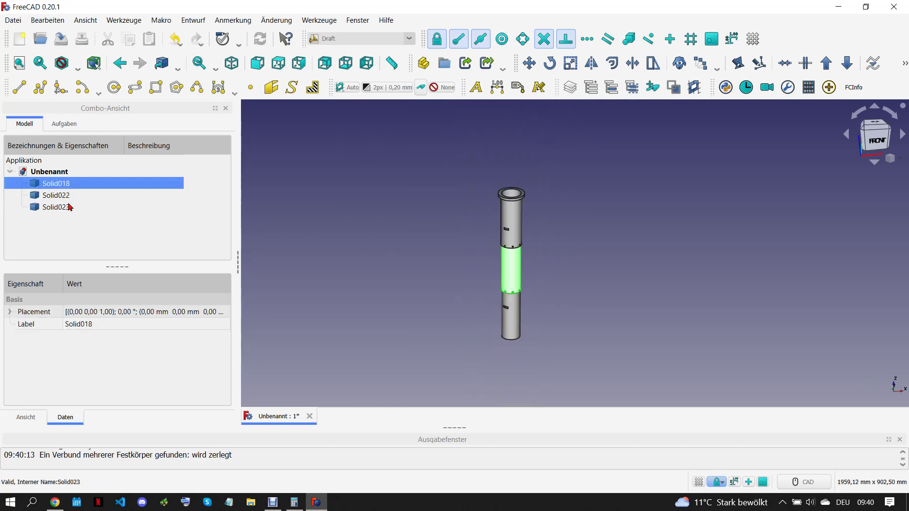
click(401, 321)
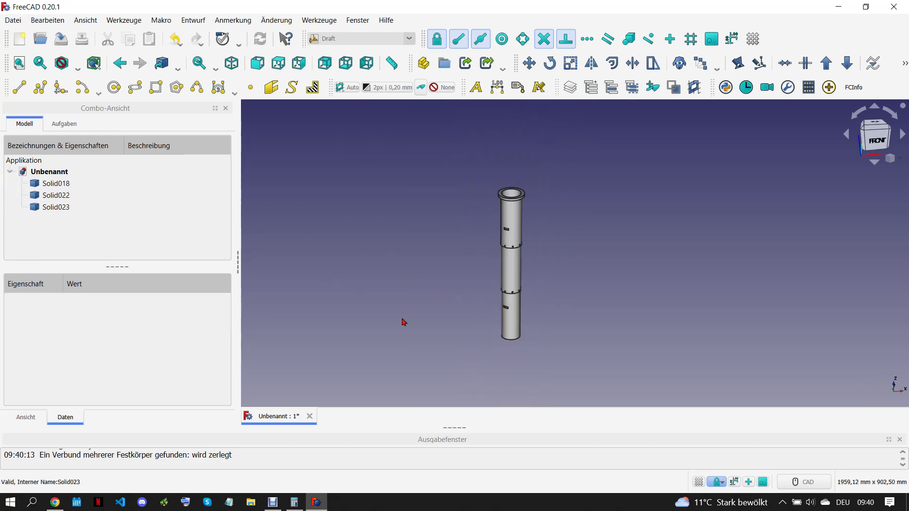
click(899, 440)
Compare the tube with the ROCKET-11.pdf drawing and switch to the Part Design workbench
click(55, 502)
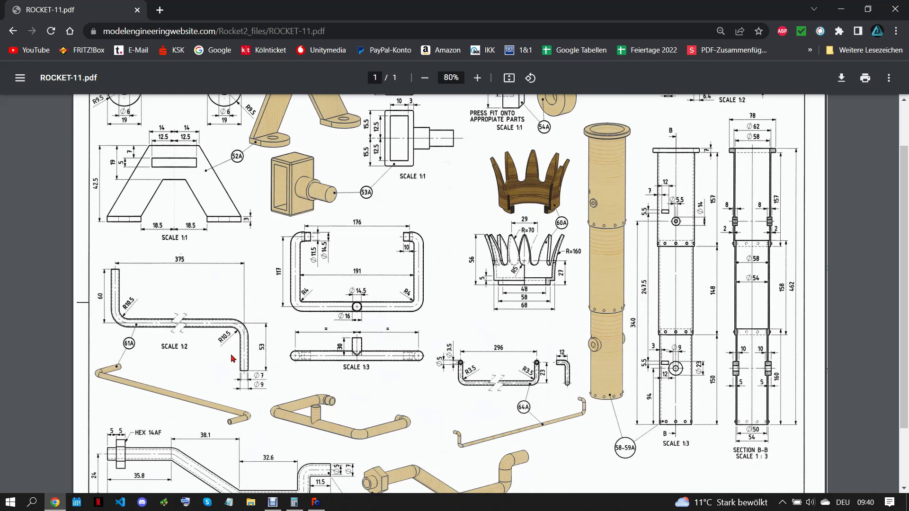
click(316, 502)
mouse_move(568, 347)
middle_down()
mouse_move(540, 369)
mouse_move(470, 226)
middle_up()
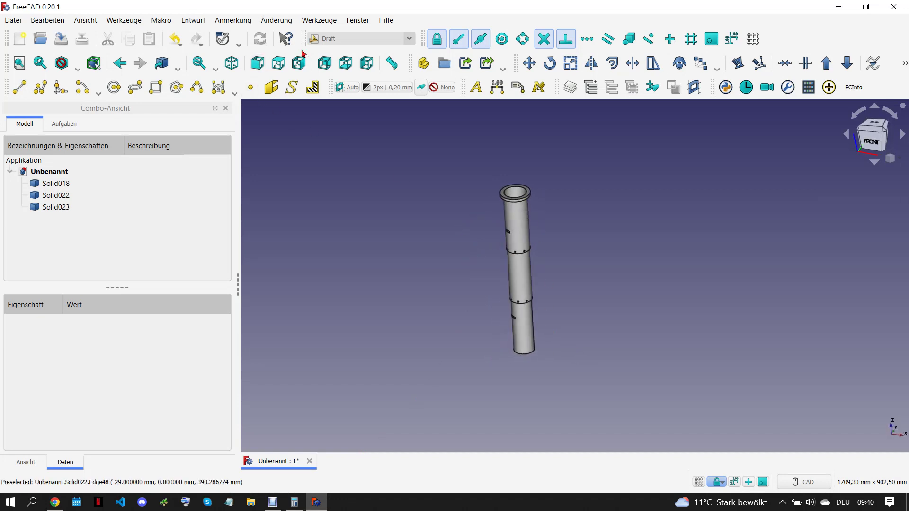
click(360, 38)
click(360, 84)
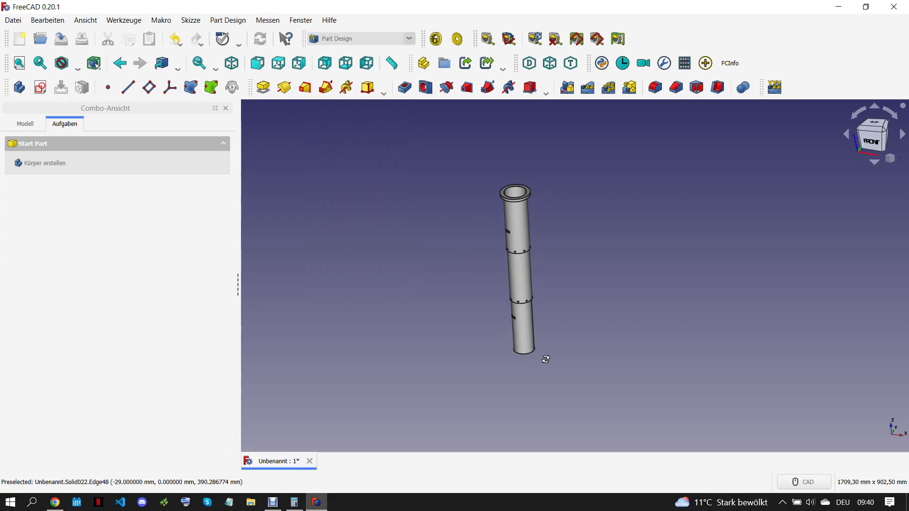
middle_drag(544, 360, 584, 355)
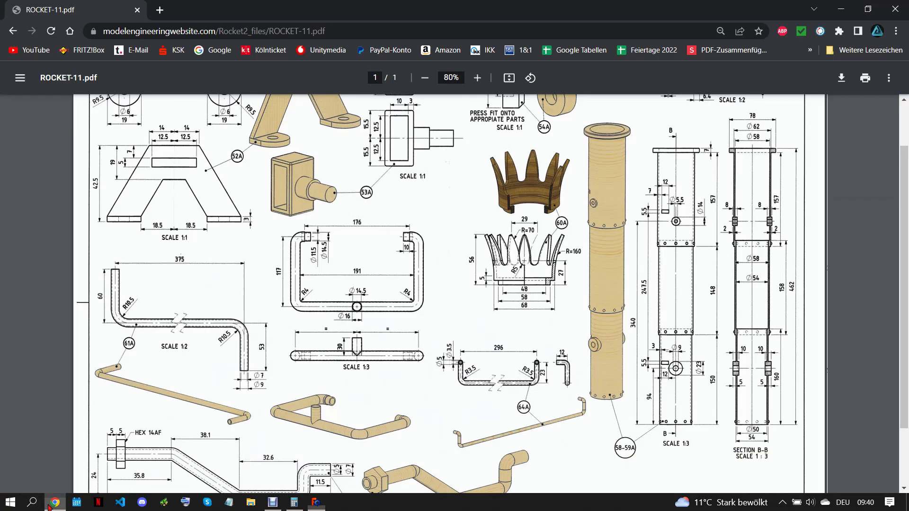
click(53, 503)
click(316, 502)
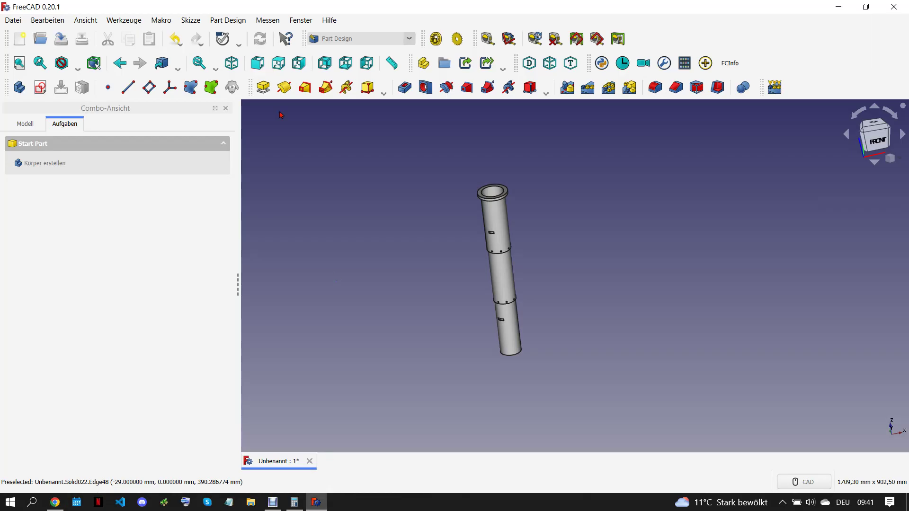
Start a new sketch on the XZ plane
click(40, 87)
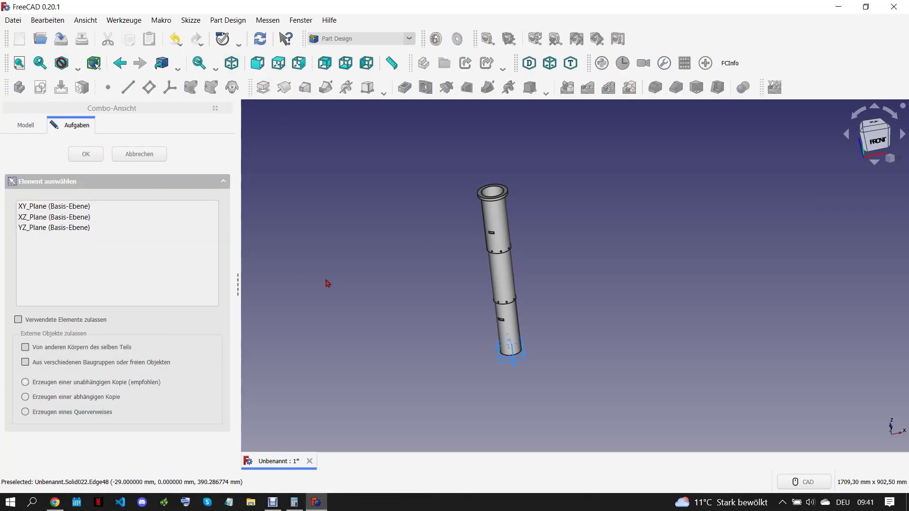
click(73, 217)
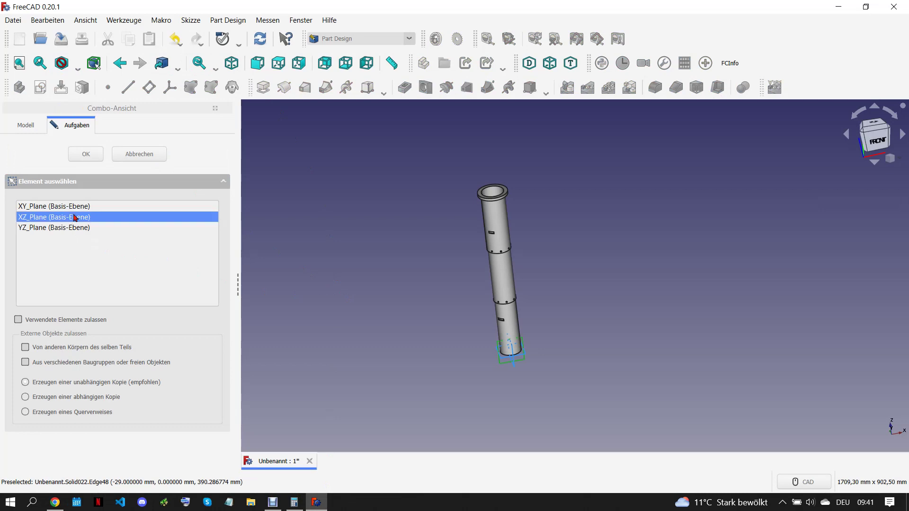
click(88, 157)
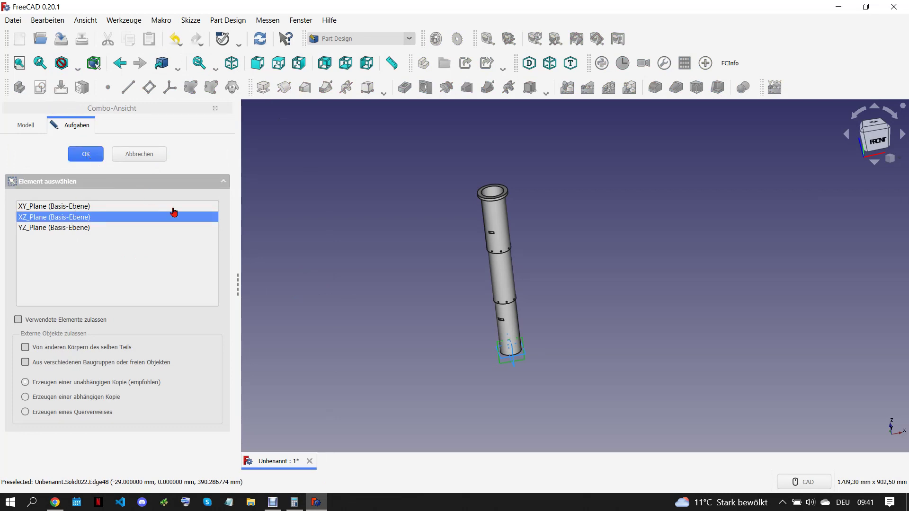
scroll(586, 263, up, 2)
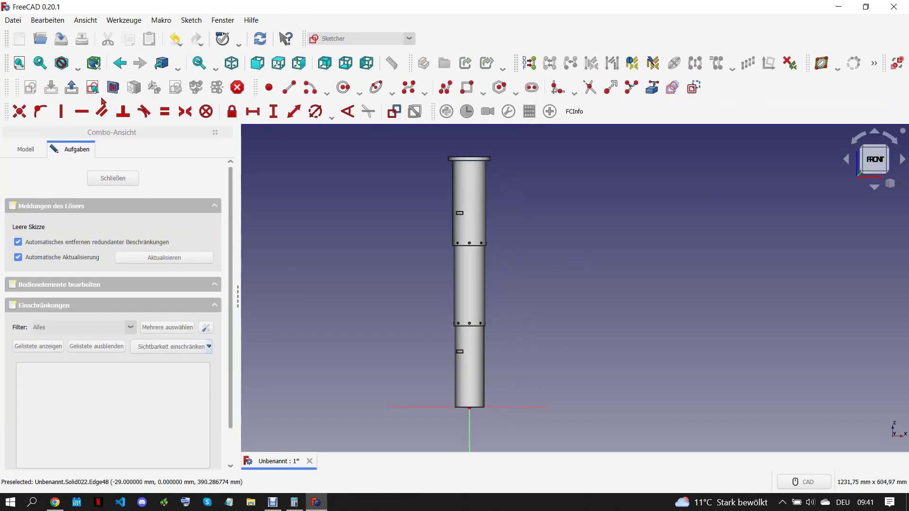
scroll(512, 204, up, 2)
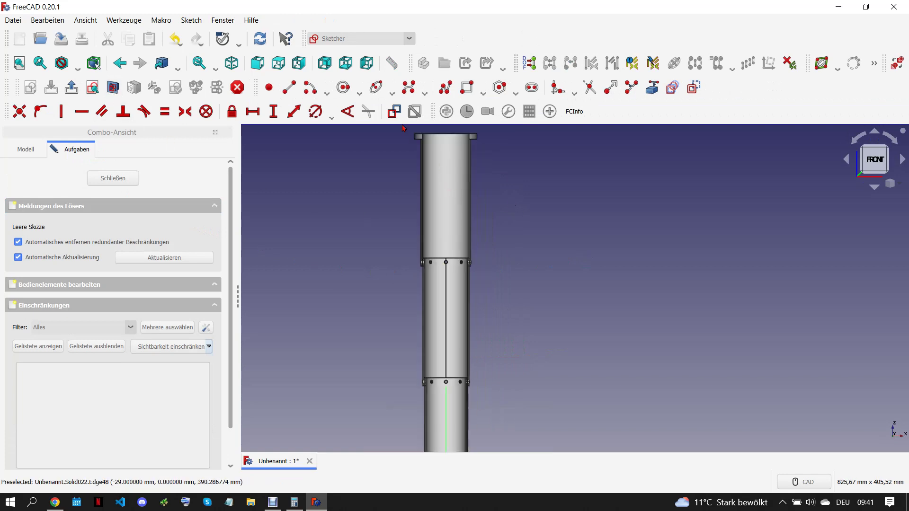
Draw two small circles centred on the vertical axis, upper and lower on the tube
click(343, 88)
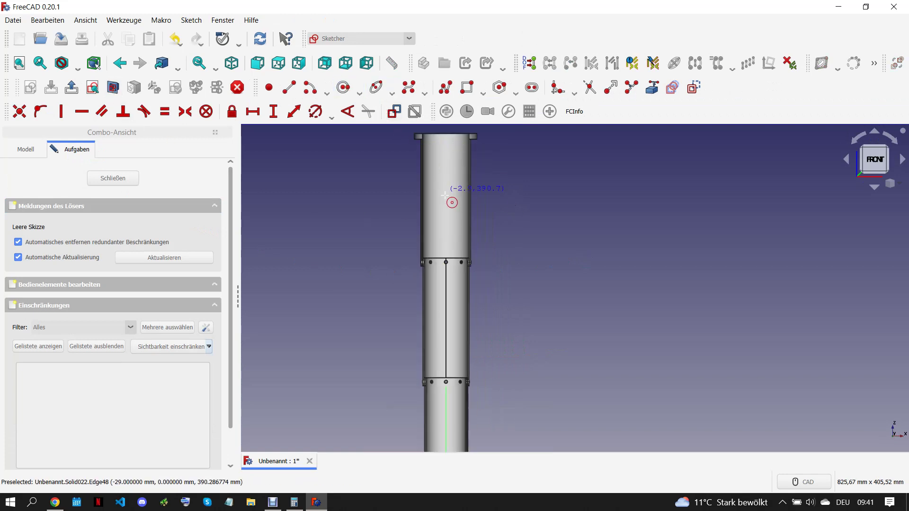
click(444, 229)
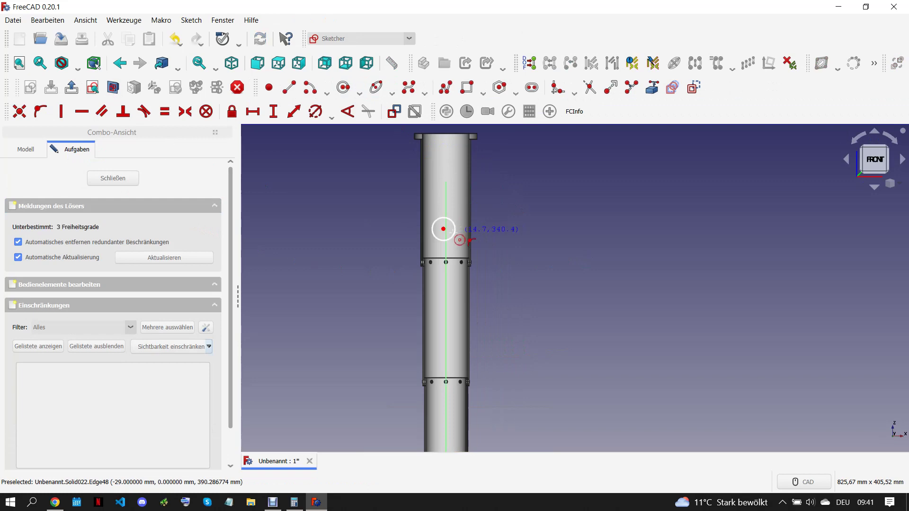
click(447, 228)
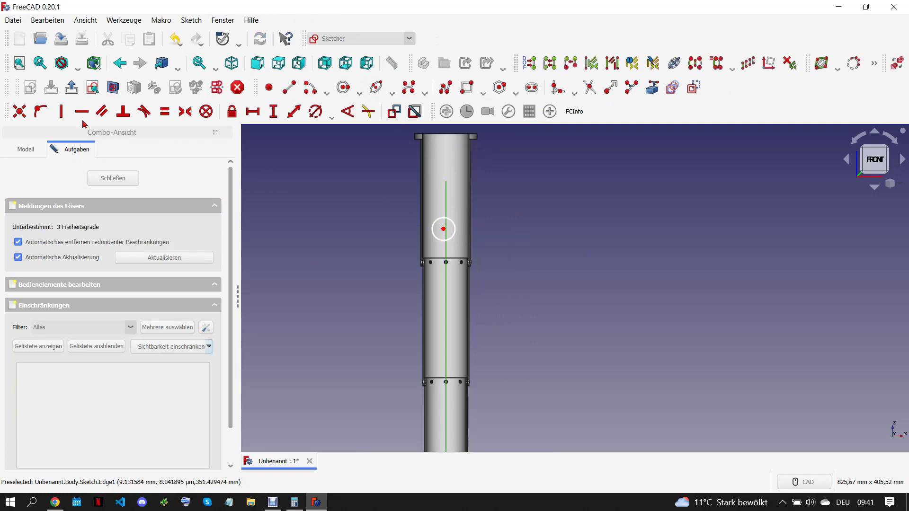
click(444, 229)
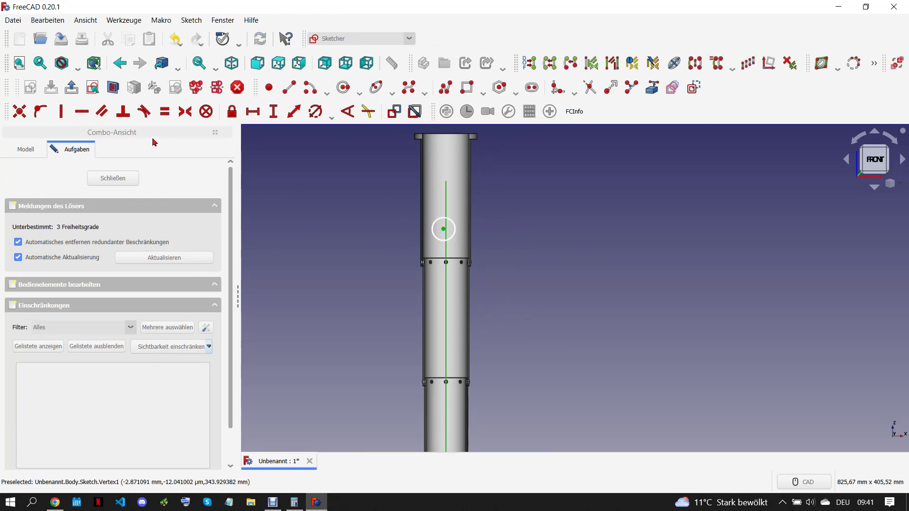
click(40, 113)
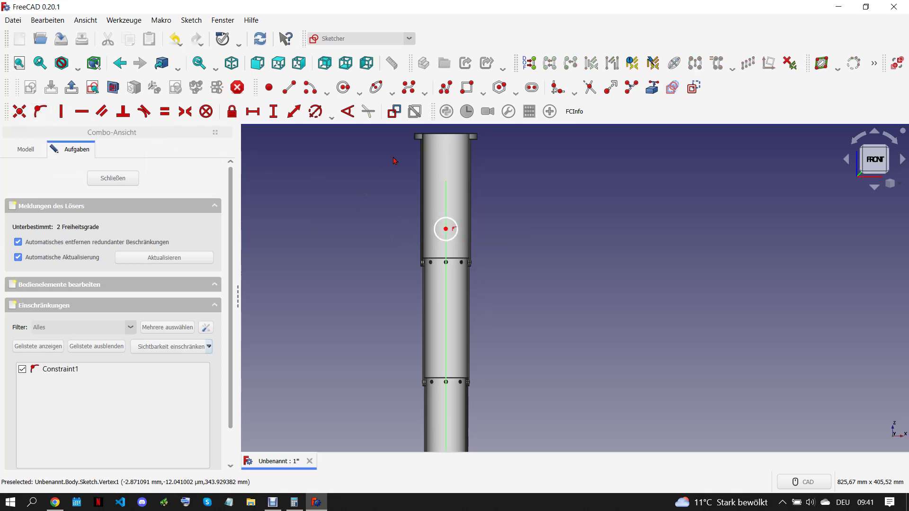
scroll(395, 161, down, 2)
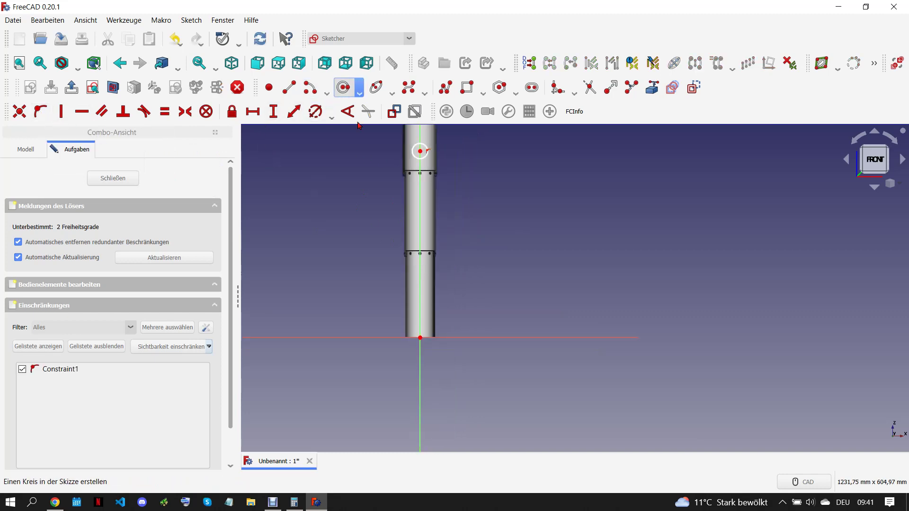
click(420, 297)
click(427, 298)
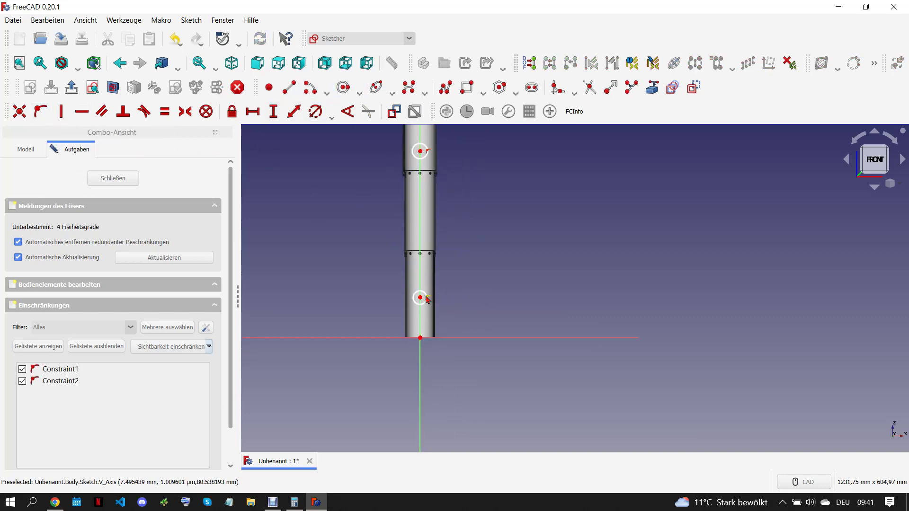
click(55, 503)
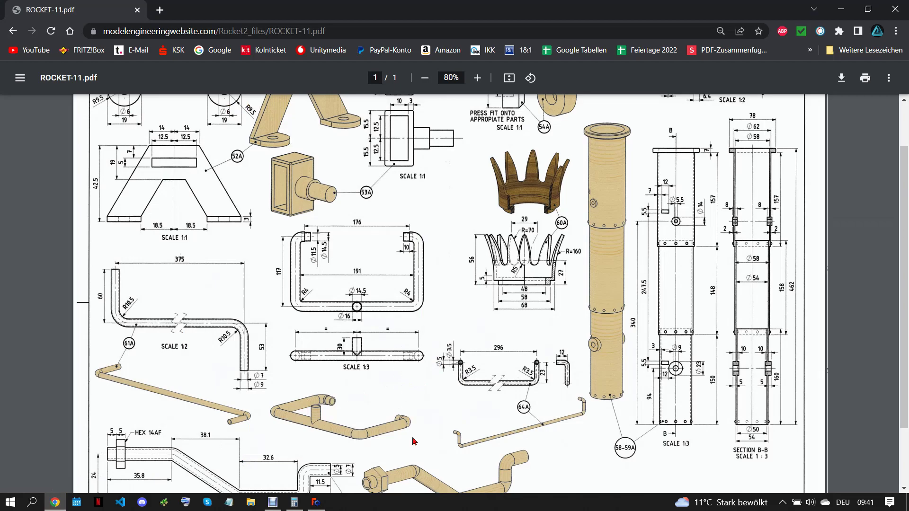
Constrain the lower circle to a 1 inch (25,4 mm) diameter
click(317, 502)
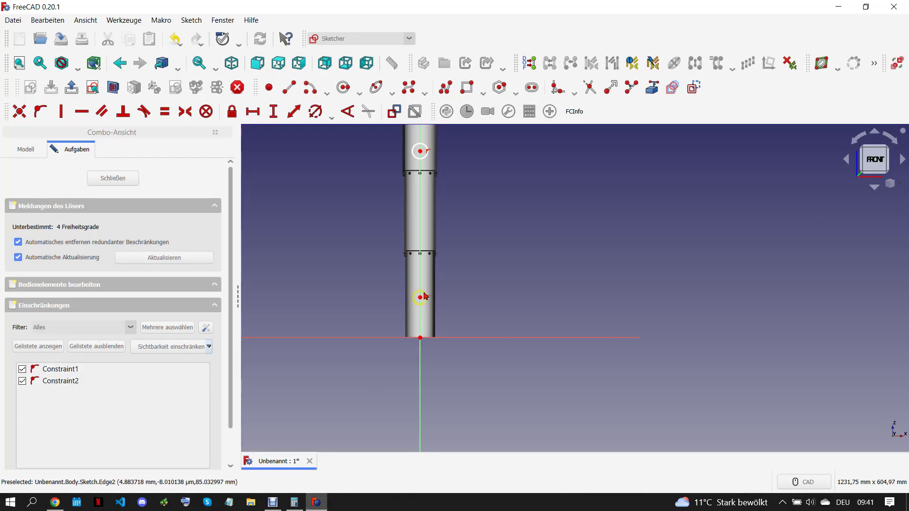
click(315, 111)
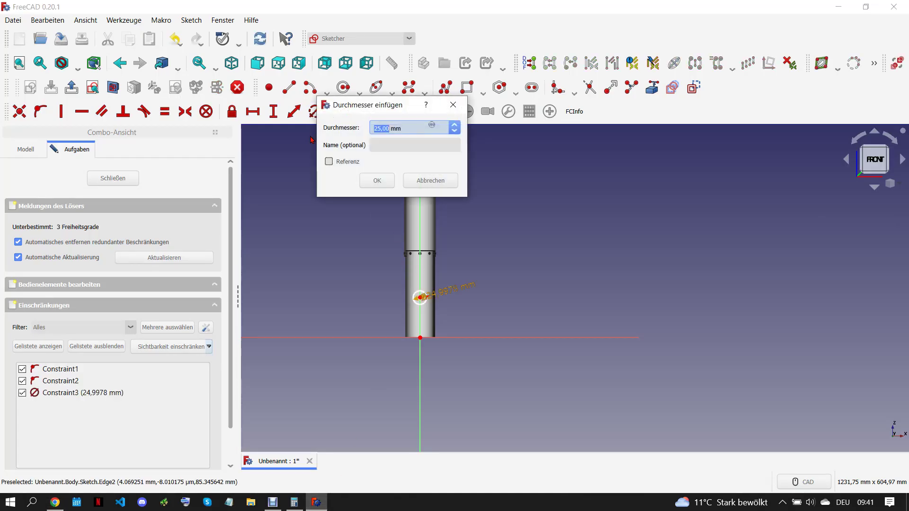
text(1)
key(Return)
scroll(417, 294, down, 2)
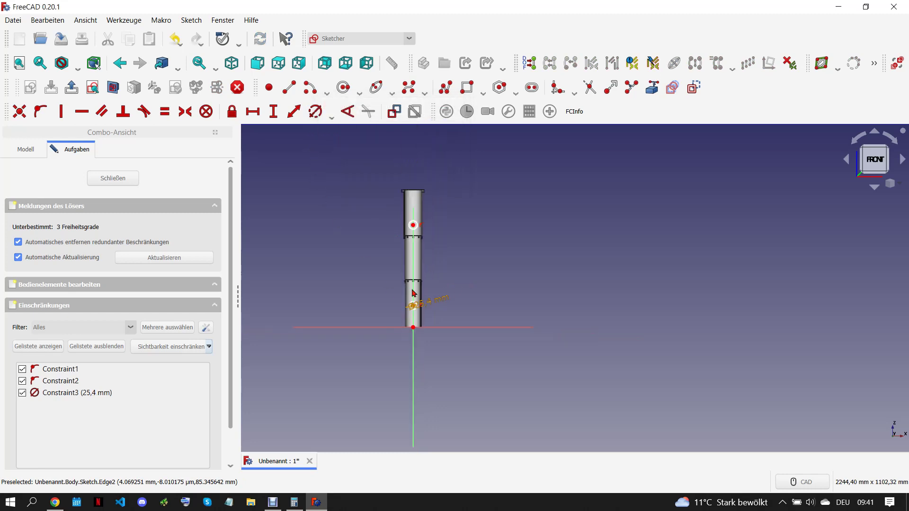
scroll(407, 227, up, 3)
Constrain the upper circle to a 28,31 mm diameter and recheck the drawing
click(413, 230)
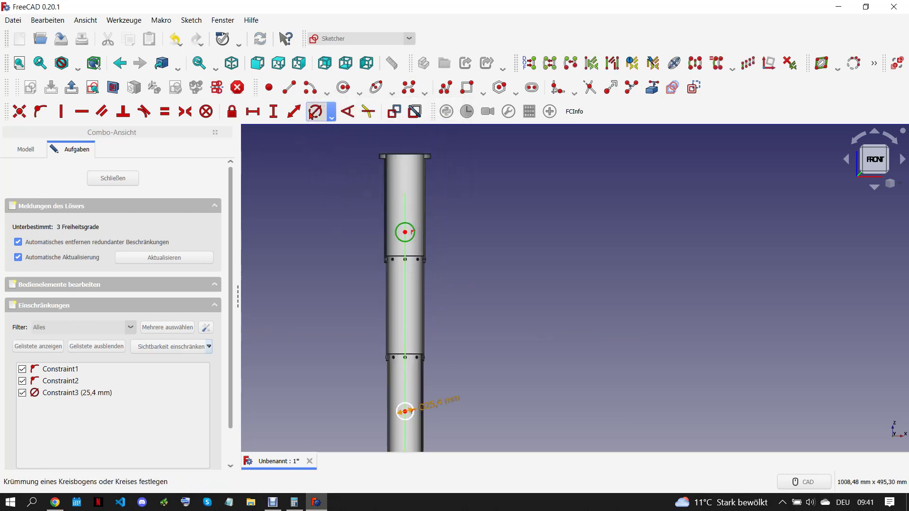
click(315, 112)
text(!$ mm)
click(383, 183)
scroll(406, 199, down, 2)
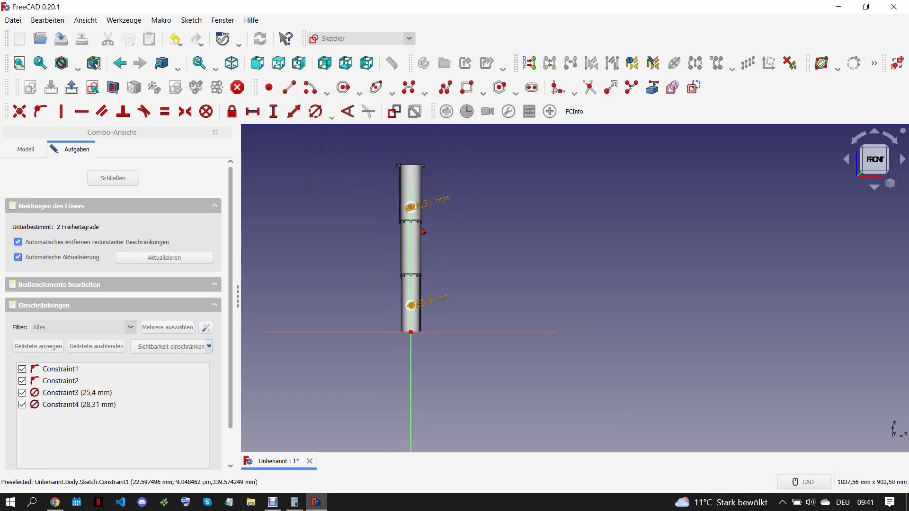
scroll(360, 284, up, 2)
click(55, 502)
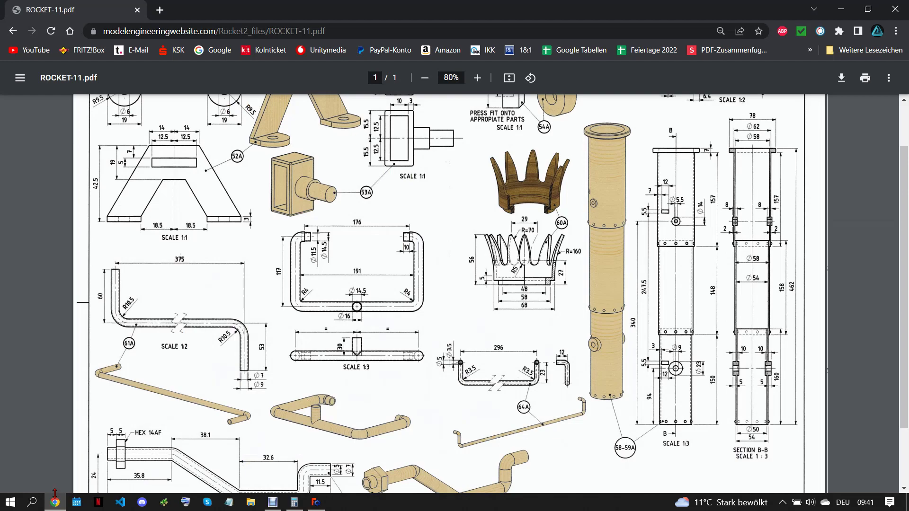
Constrain the lower circle centre's vertical distance from the origin
click(316, 502)
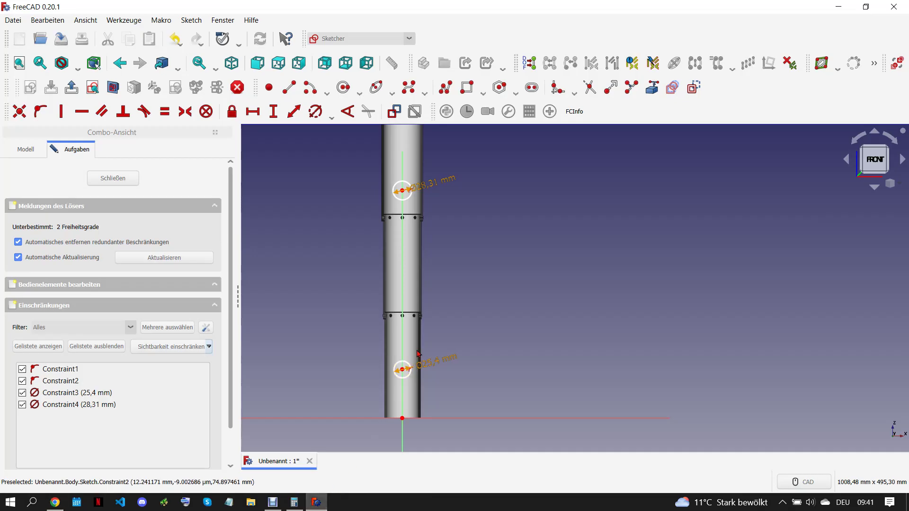
click(403, 372)
click(274, 112)
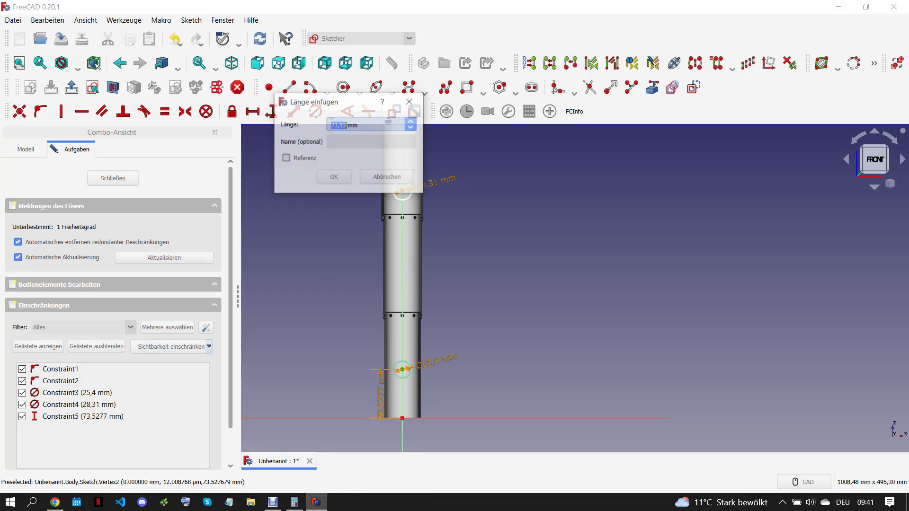
text()8)
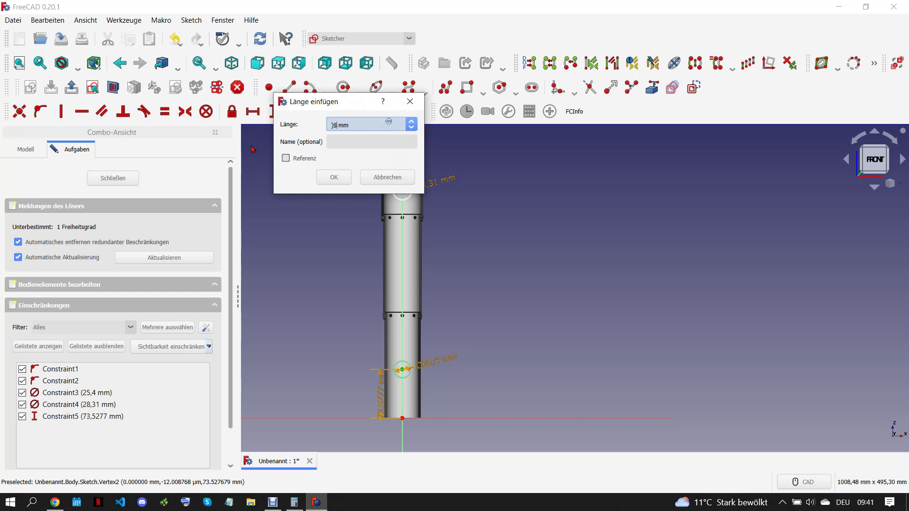
key(Return)
scroll(377, 222, down, 2)
scroll(378, 218, up, 2)
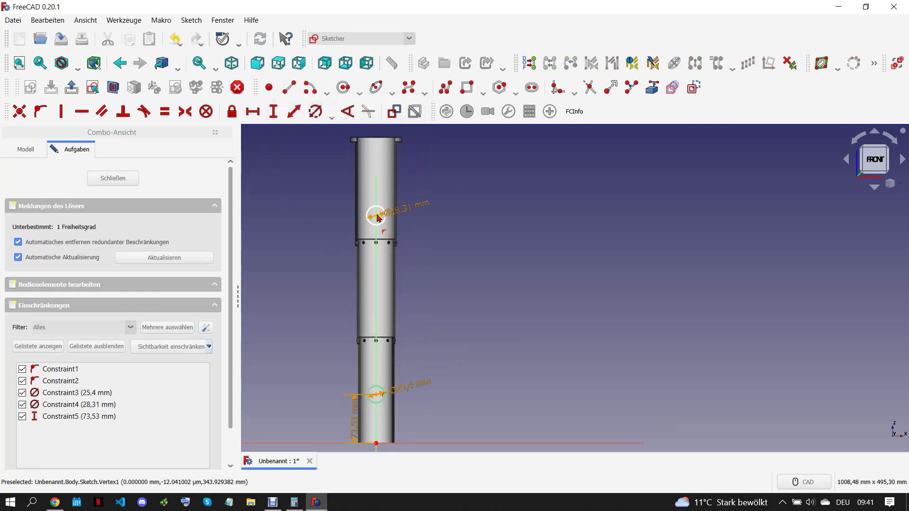
Constrain the upper circle centre 340 mm above the origin using the formula editor
click(378, 217)
click(274, 111)
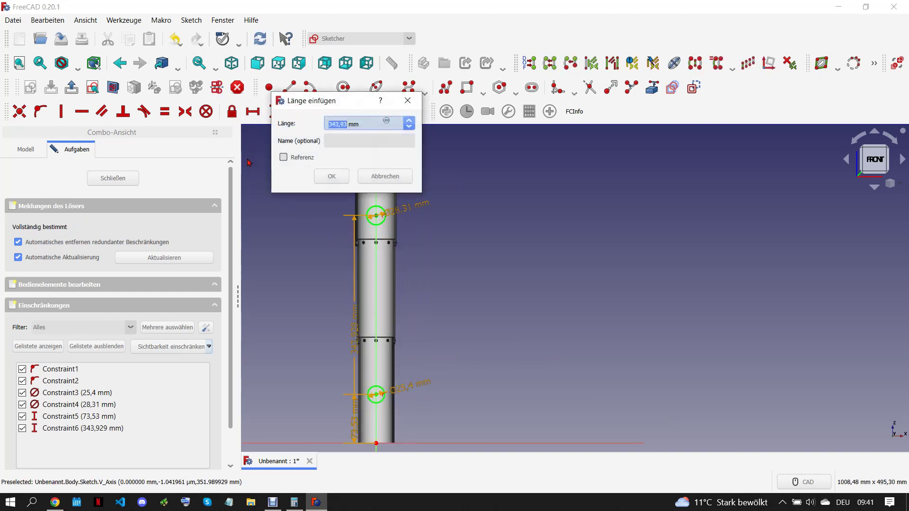
text(=)
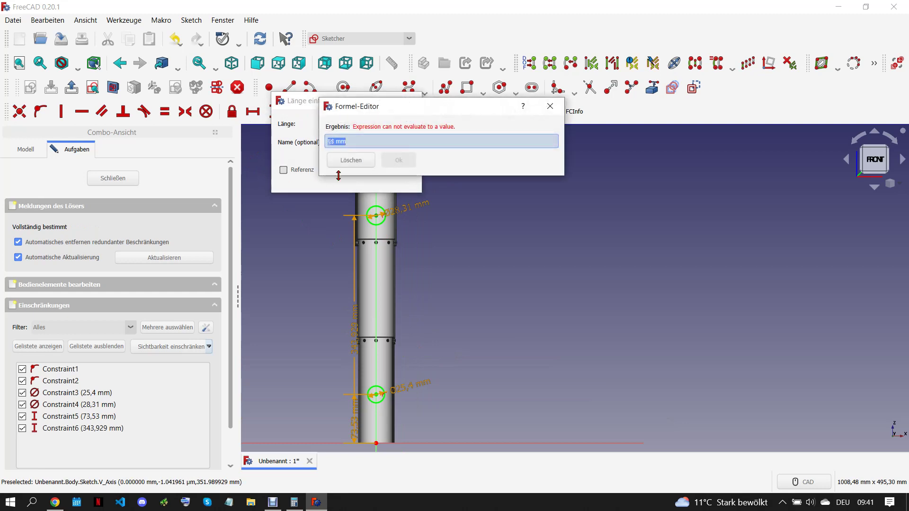
click(349, 139)
drag(349, 139, 300, 144)
text(340)
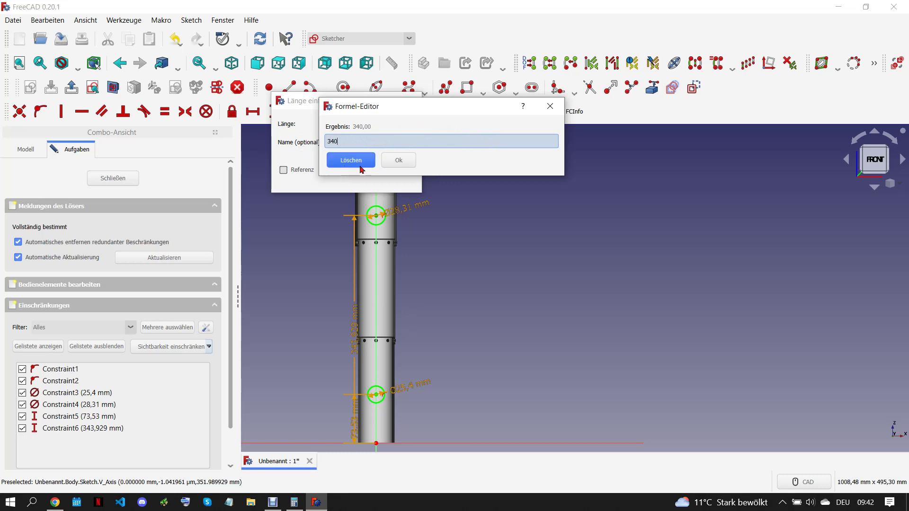
click(401, 159)
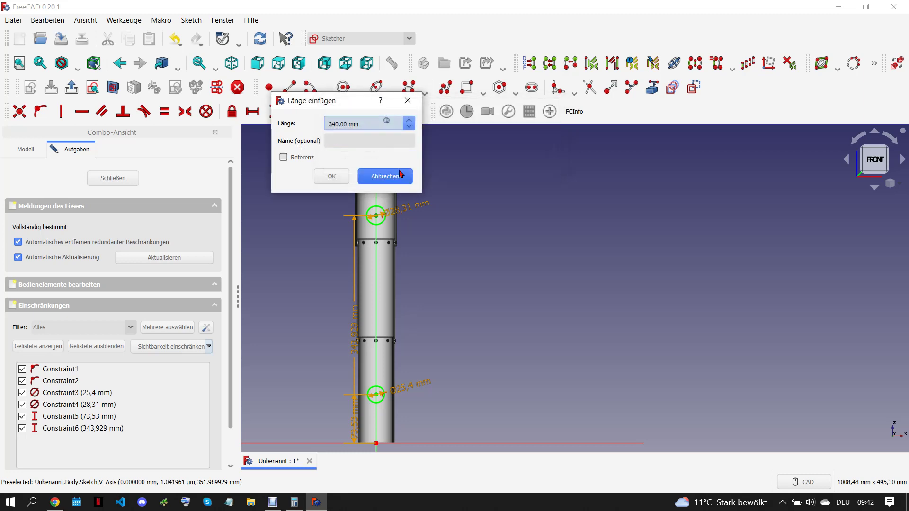
click(331, 177)
scroll(376, 189, down, 3)
scroll(388, 277, up, 3)
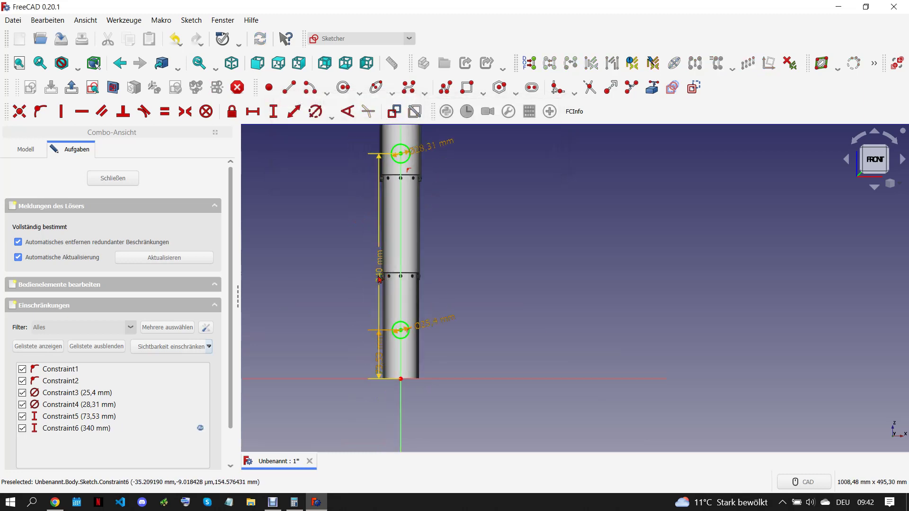
Replace the 340 mm dimension with a freshly added 340 mm height on the upper centre
drag(389, 277, 350, 303)
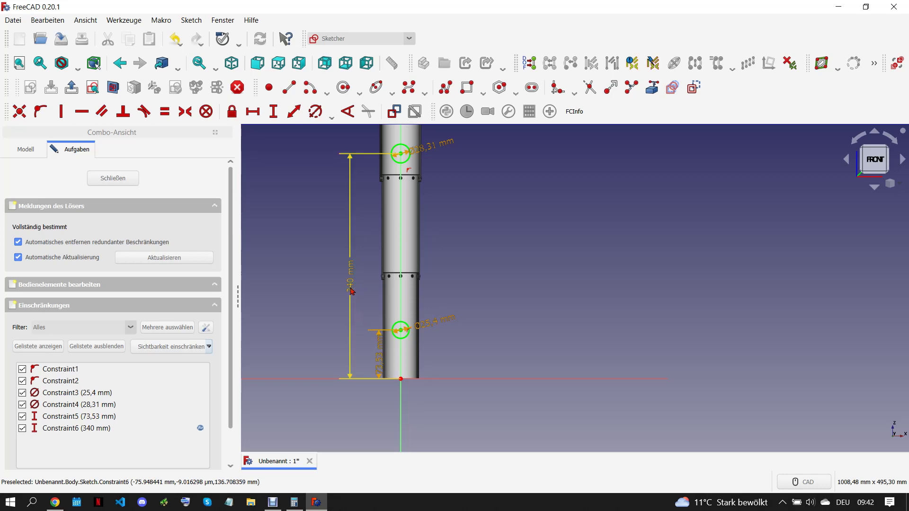
click(351, 291)
key(Delete)
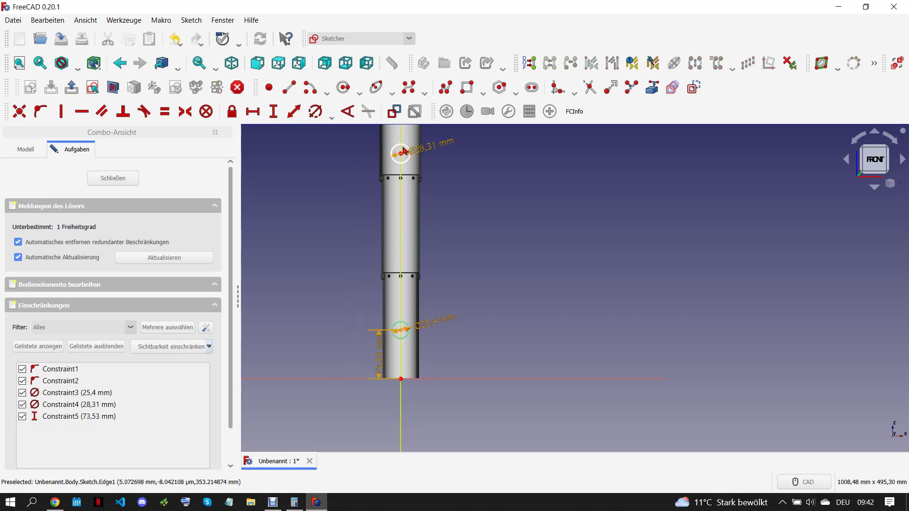
click(401, 153)
click(273, 111)
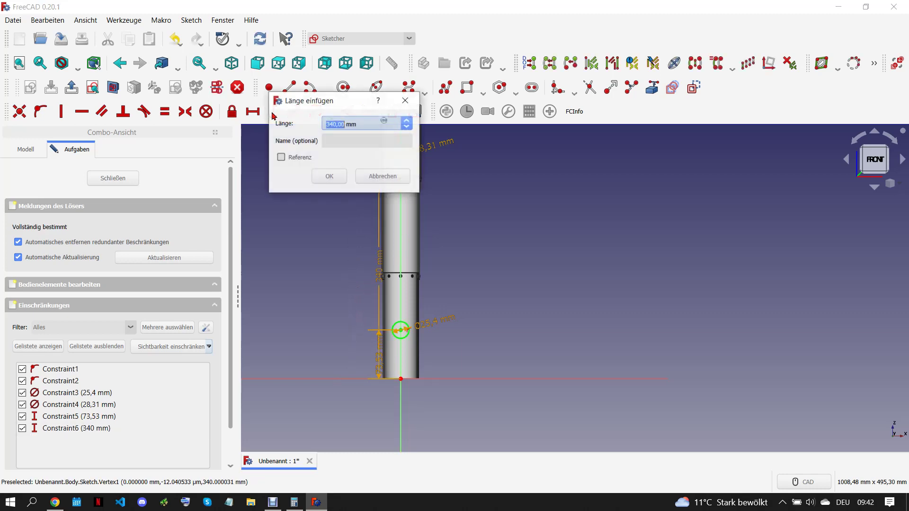
click(328, 177)
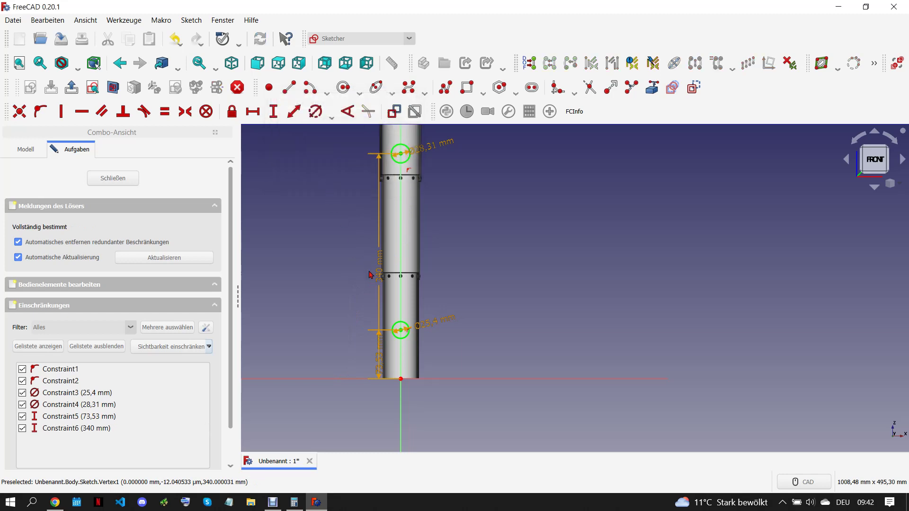
Change the lower circle's height from 73.53 mm to 94 mm
drag(379, 362, 366, 364)
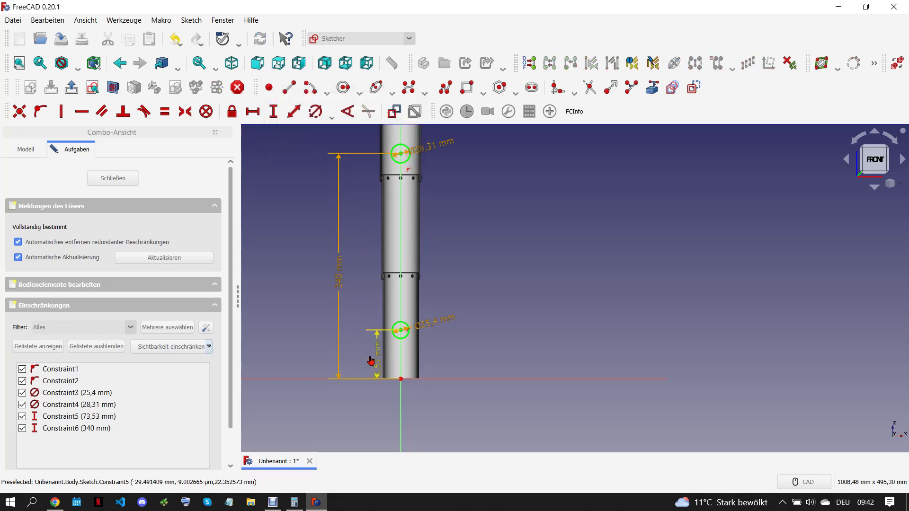
double_click(366, 364)
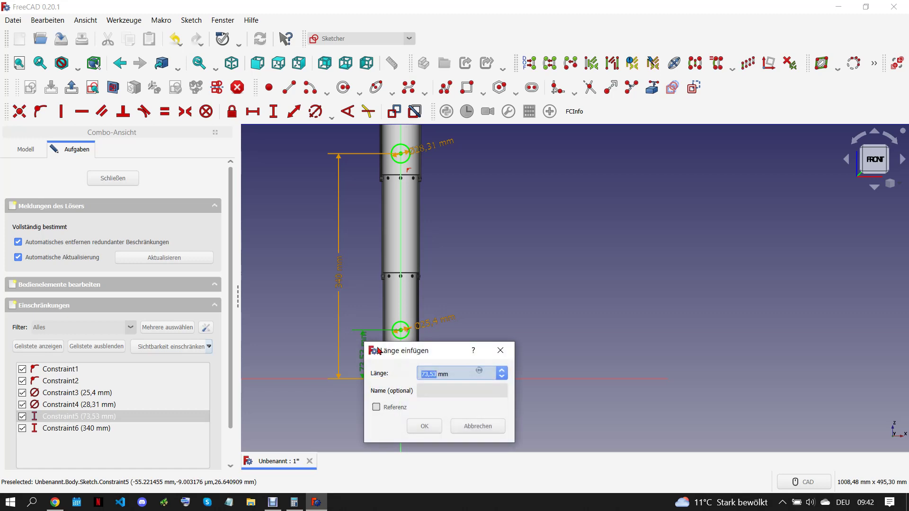
text(94)
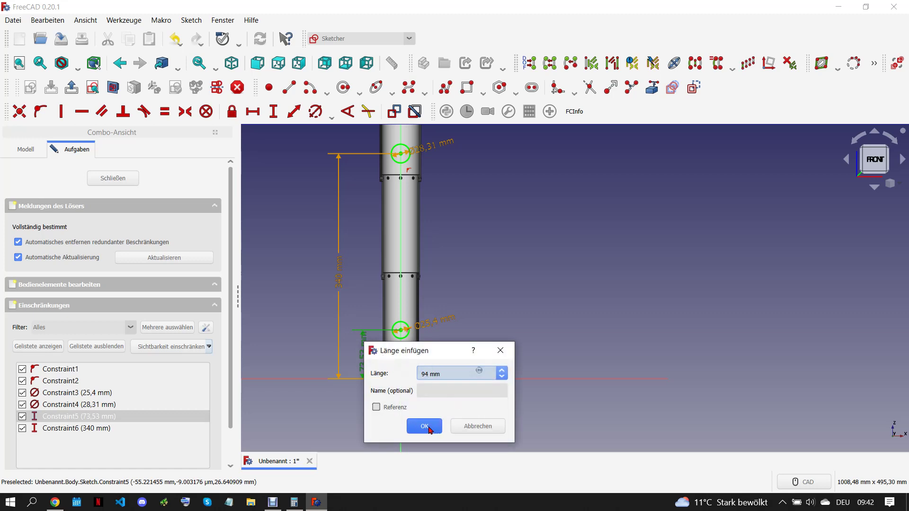
click(429, 428)
scroll(471, 375, down, 3)
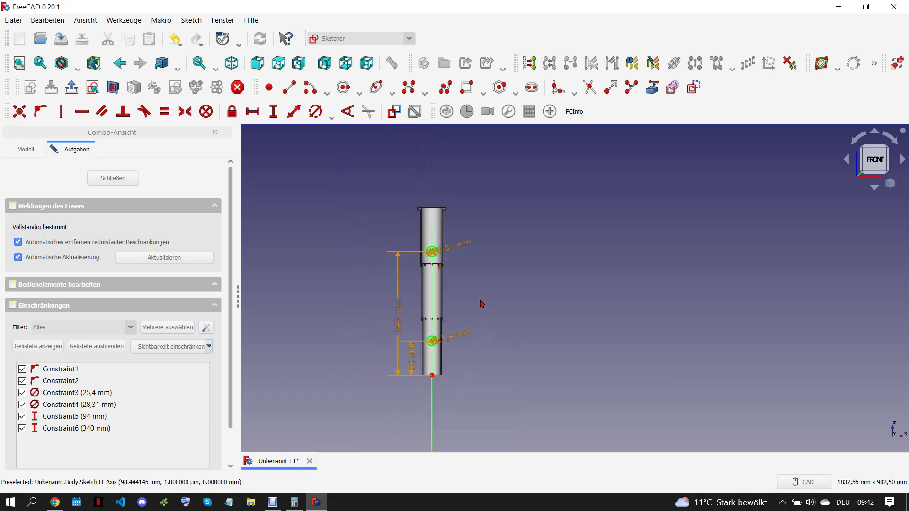
Close the constrained sketch and bring up ROCKET-11.pdf in Chrome
click(112, 178)
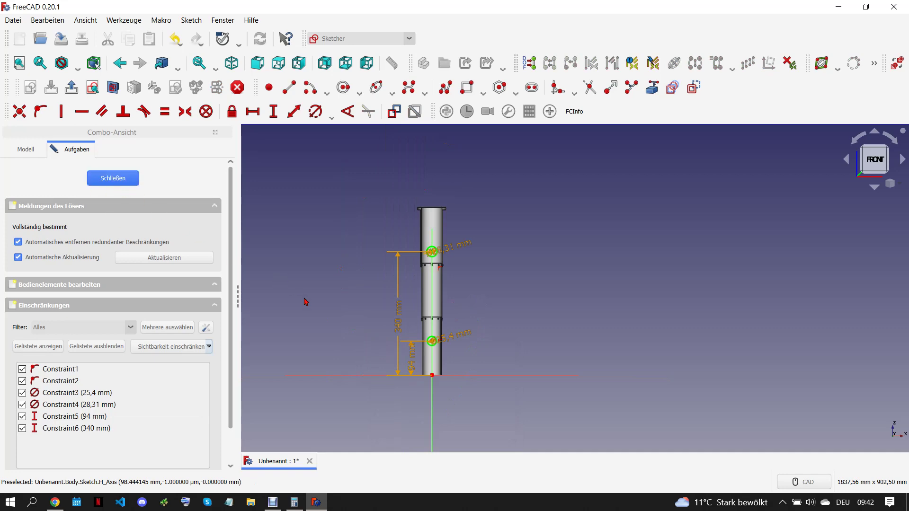
click(56, 501)
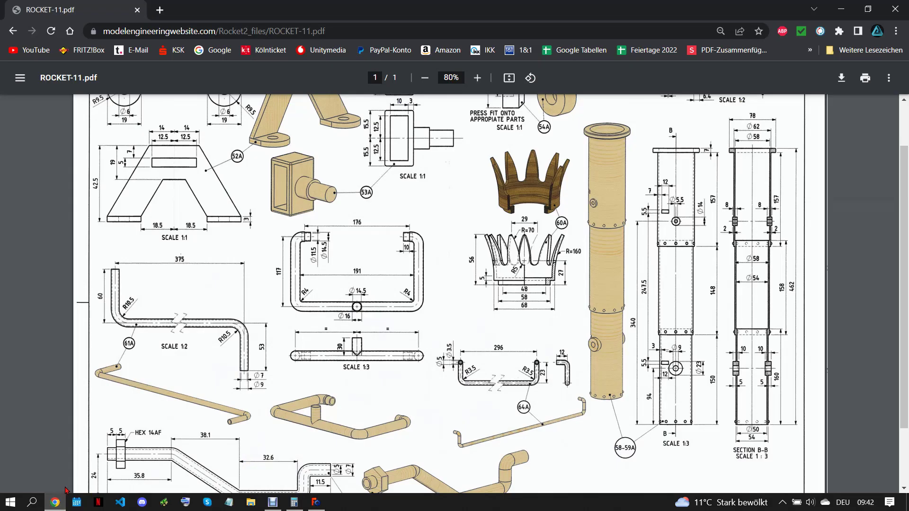
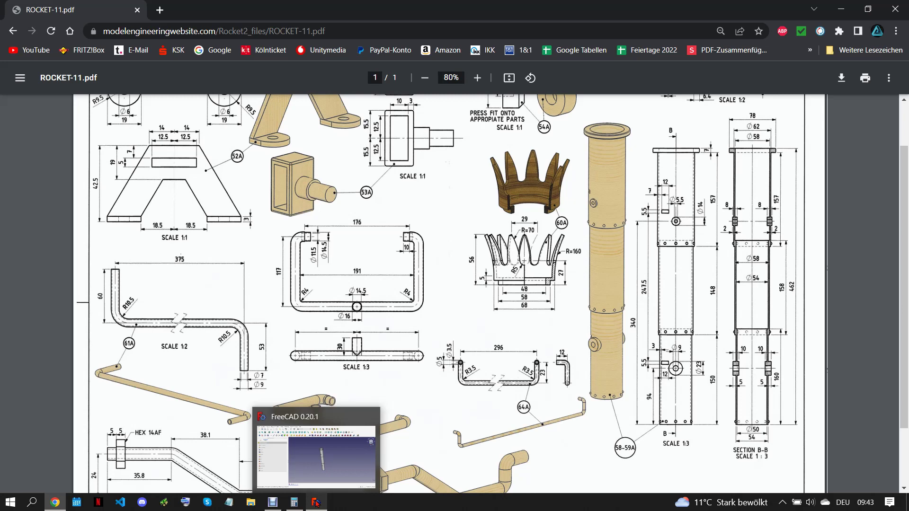
Switch FreeCAD to the Part workbench and show the model tree
click(317, 503)
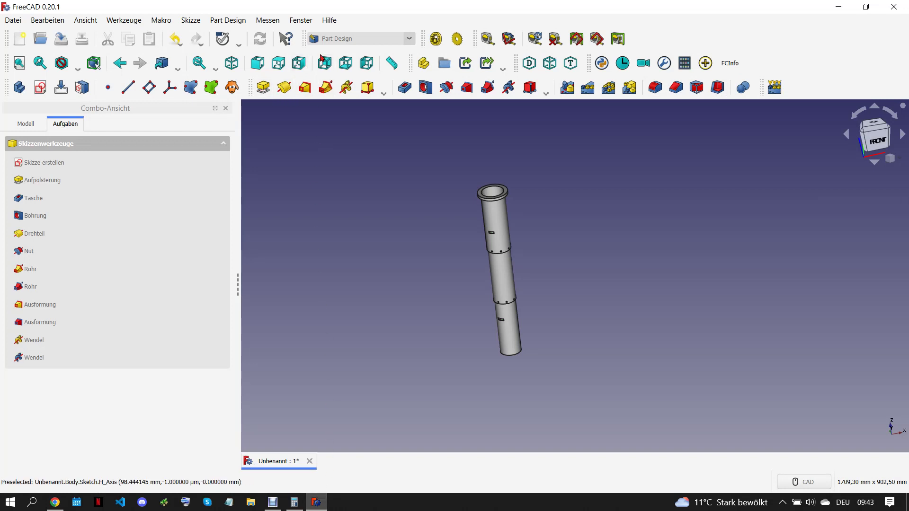
click(346, 38)
click(347, 72)
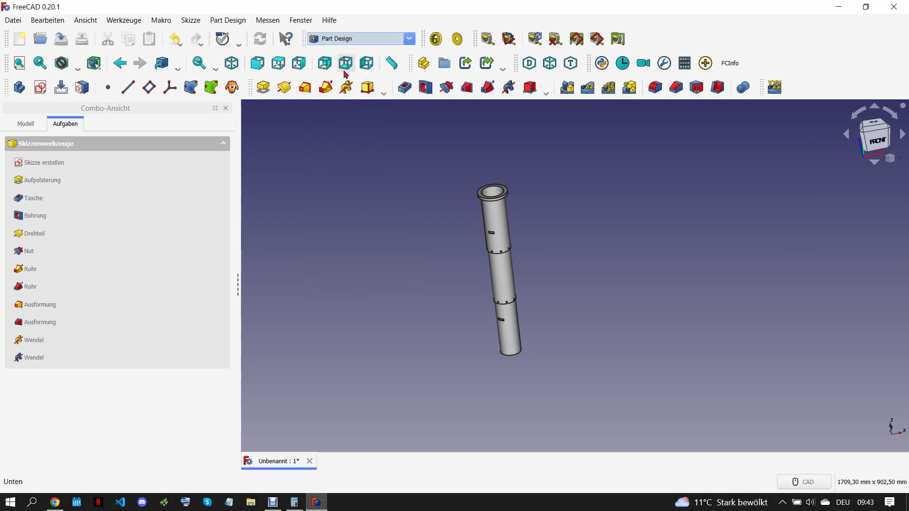
click(349, 40)
click(346, 80)
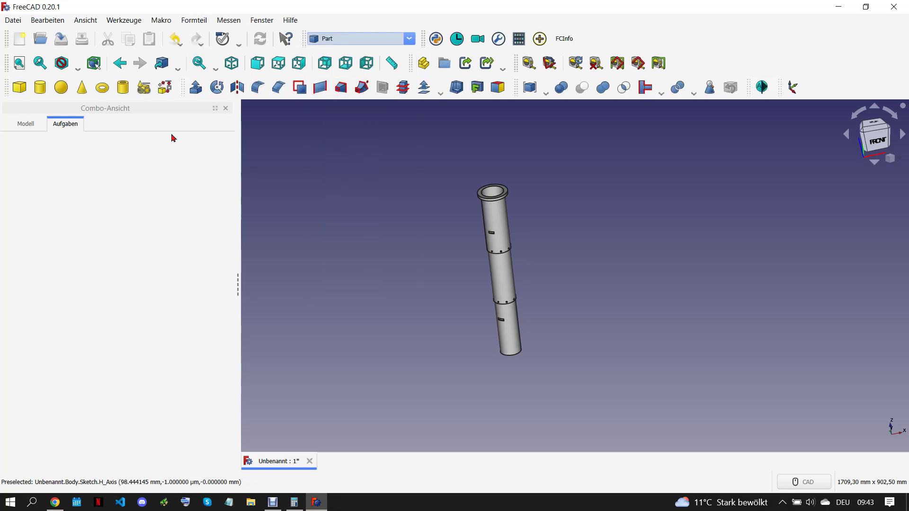
click(25, 123)
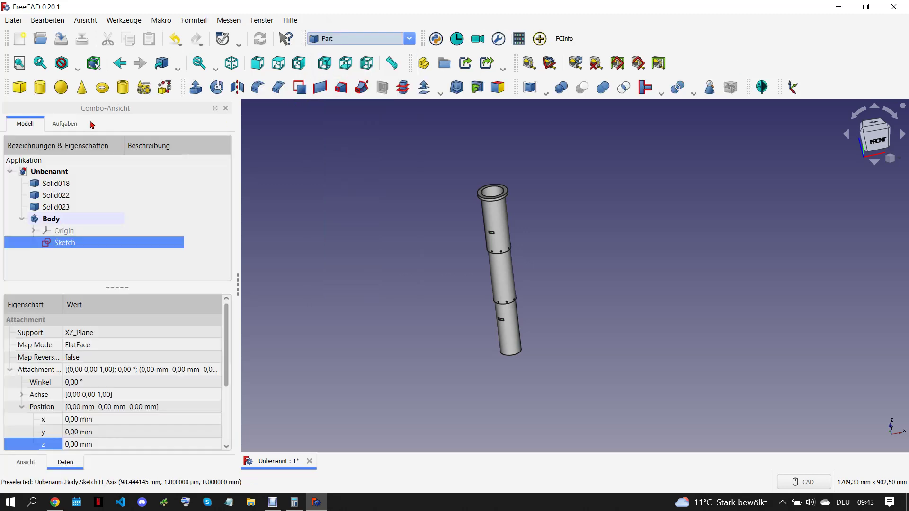
Extrude the sketch 66 mm symmetrically to form the two round bosses
click(196, 88)
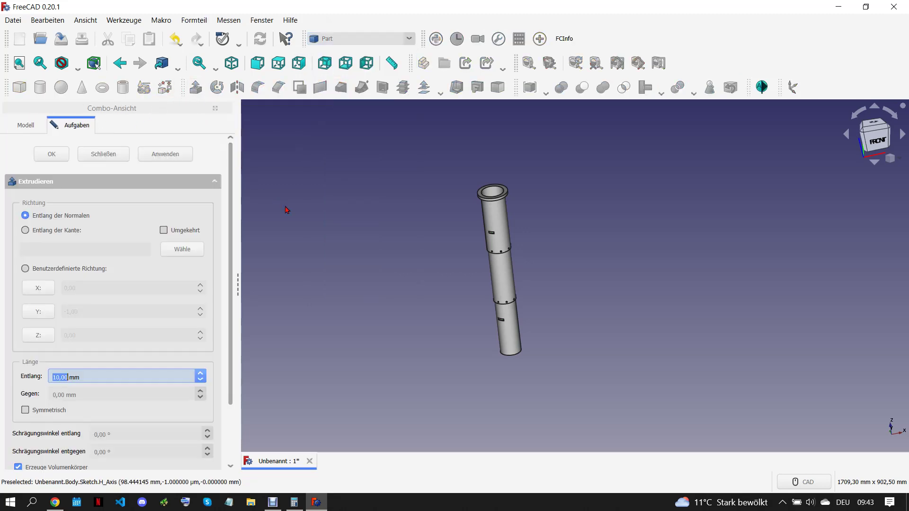
text(66)
click(25, 411)
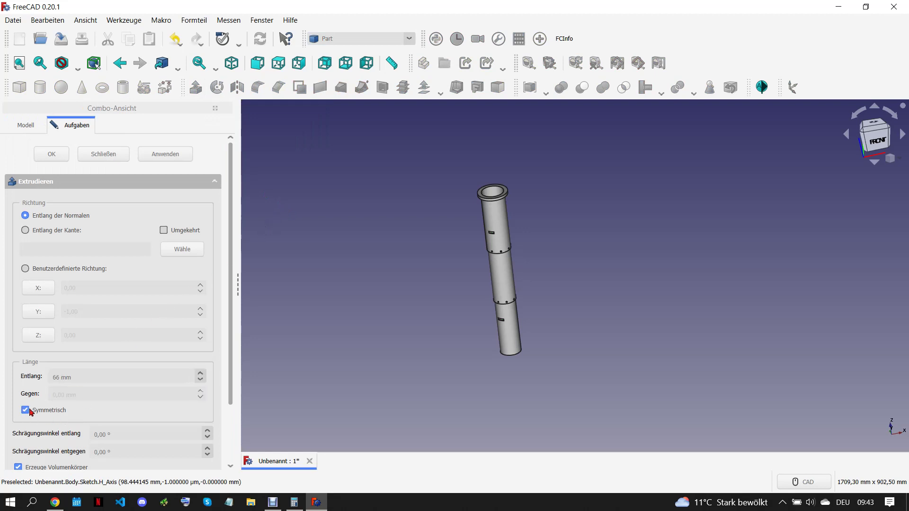
click(56, 156)
click(534, 246)
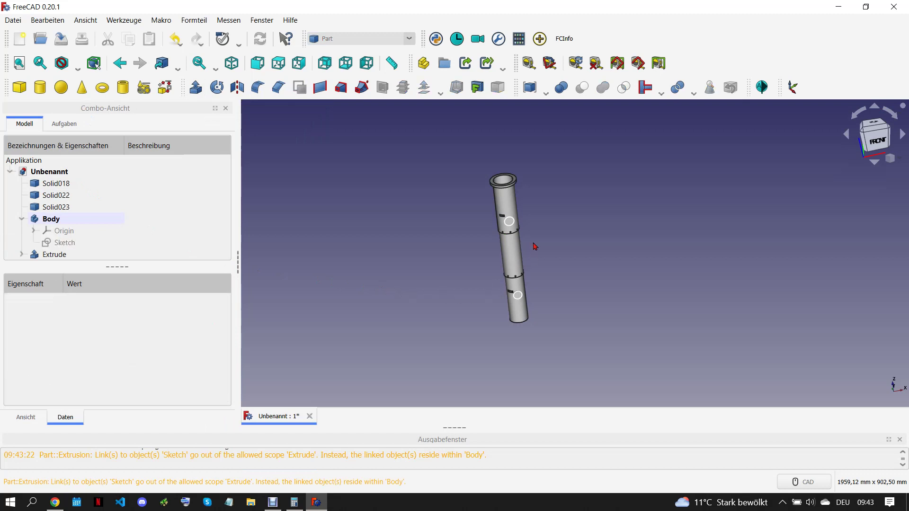
mouse_move(534, 246)
middle_down()
mouse_move(597, 293)
mouse_move(562, 266)
mouse_move(588, 309)
mouse_move(583, 330)
middle_up()
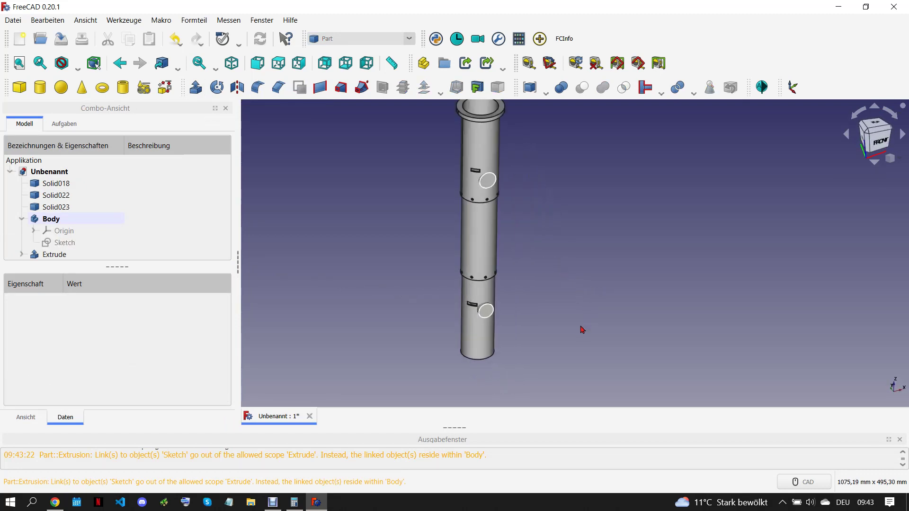
Close the report view, select Extrude and switch to the Draft workbench
click(900, 439)
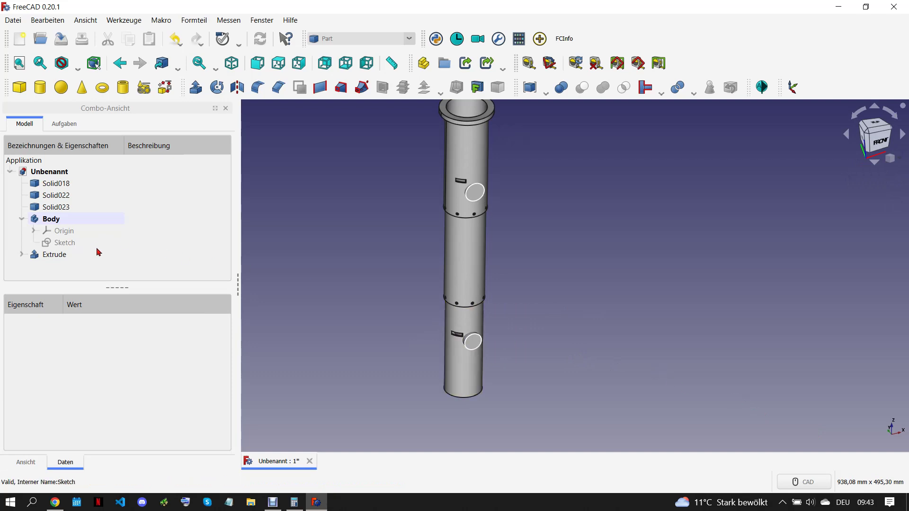
click(61, 256)
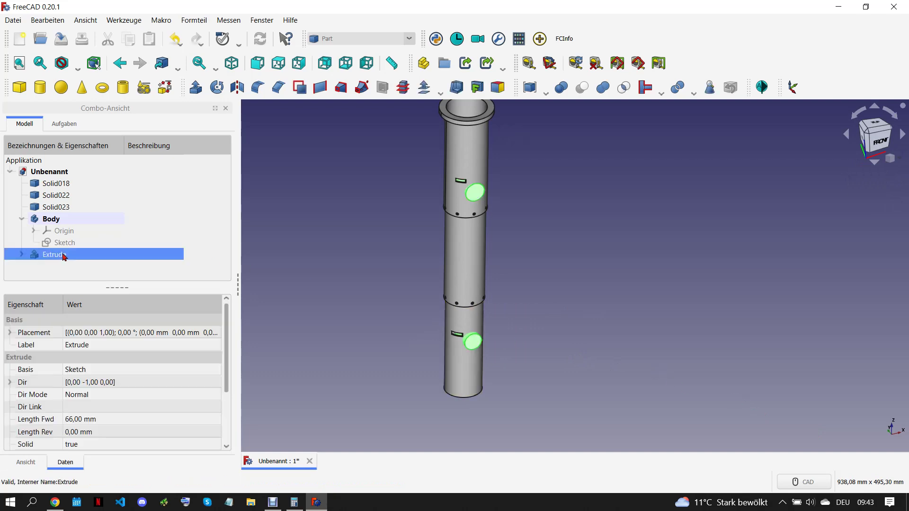
click(369, 39)
click(345, 66)
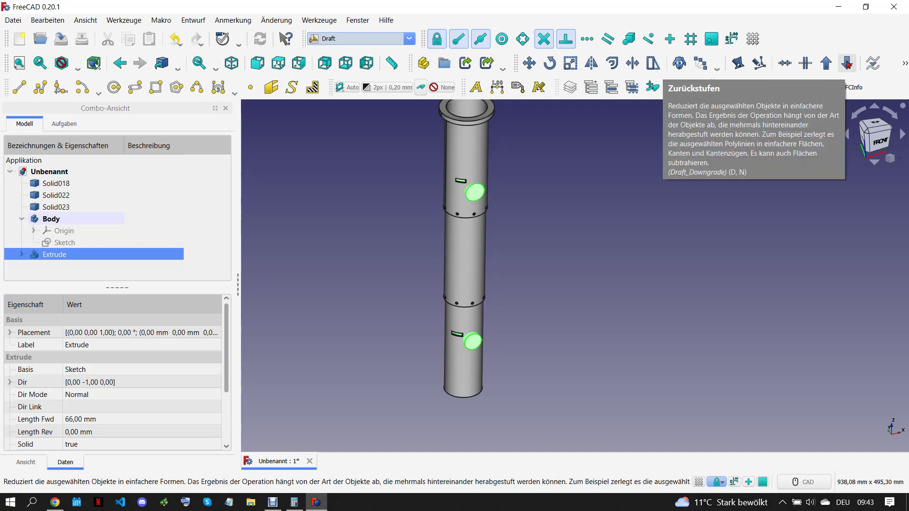
Downgrade the Extrude into separate solids and delete the old Body, Origin and Sketch
click(847, 63)
click(649, 270)
click(57, 220)
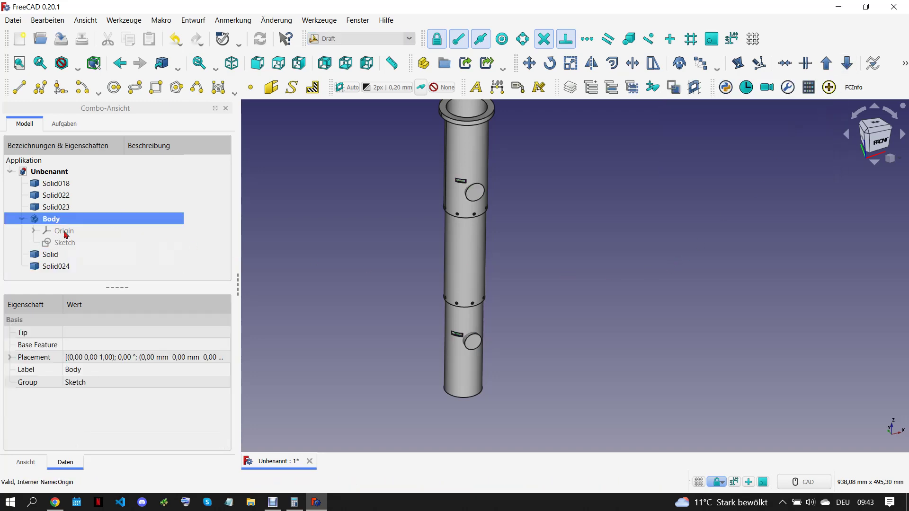
shift+click(68, 244)
key(Delete)
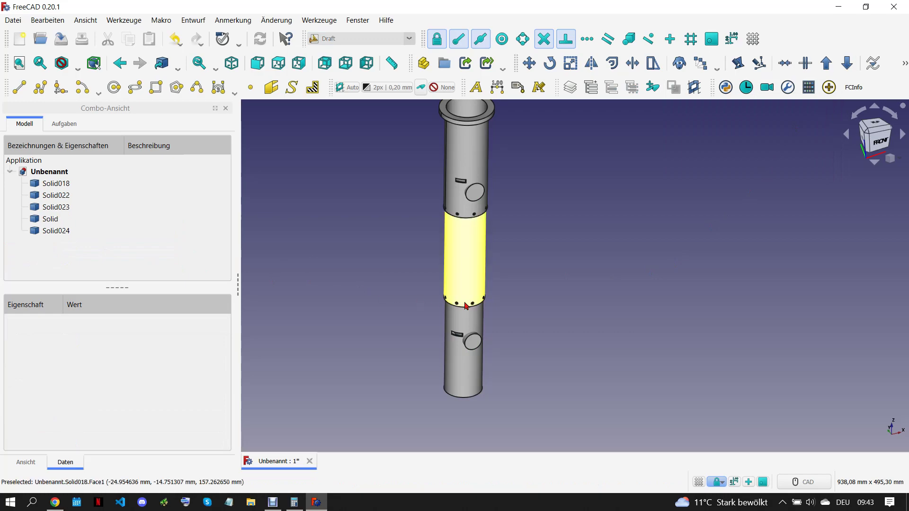
scroll(464, 299, up, 1)
Create a new Part Design Body using Solid024 as its BaseFeature
click(56, 501)
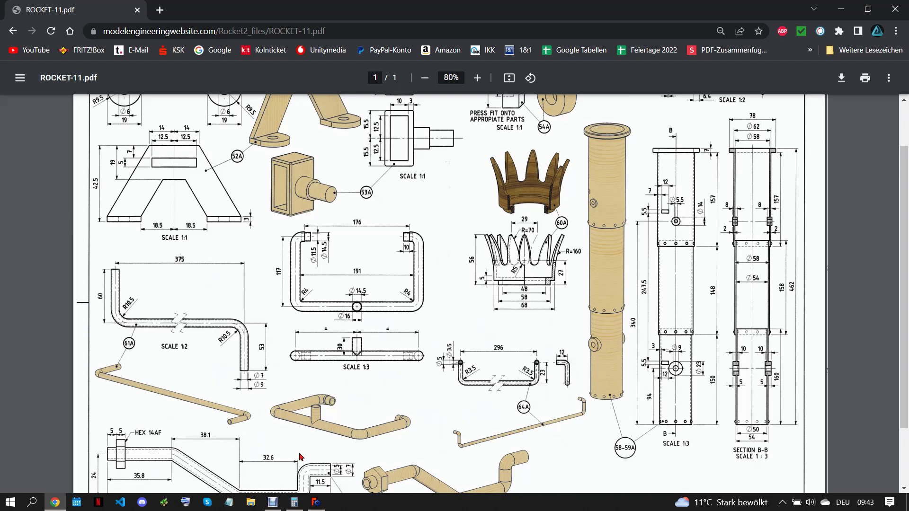
click(316, 502)
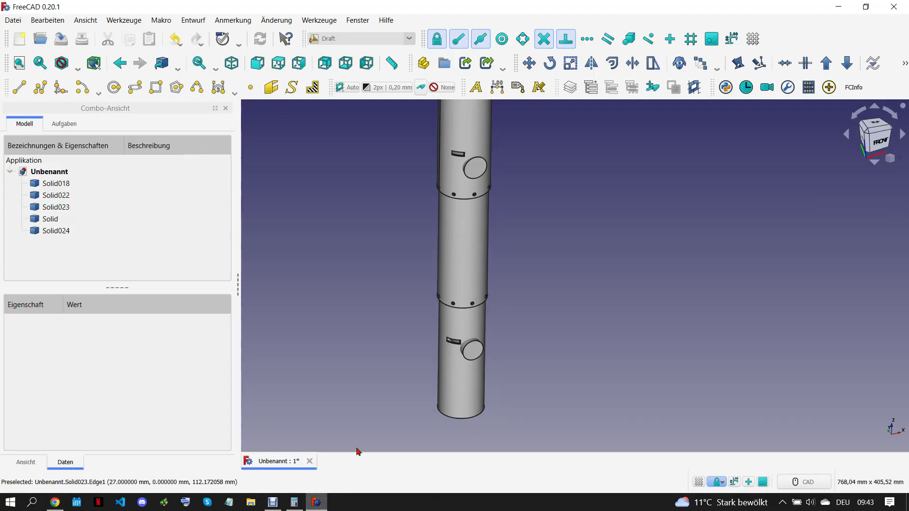
click(478, 351)
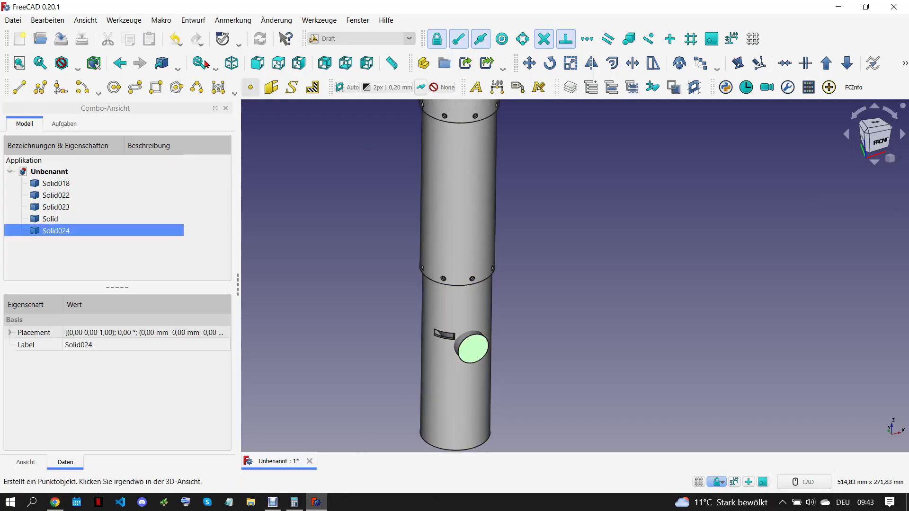
click(360, 38)
click(332, 81)
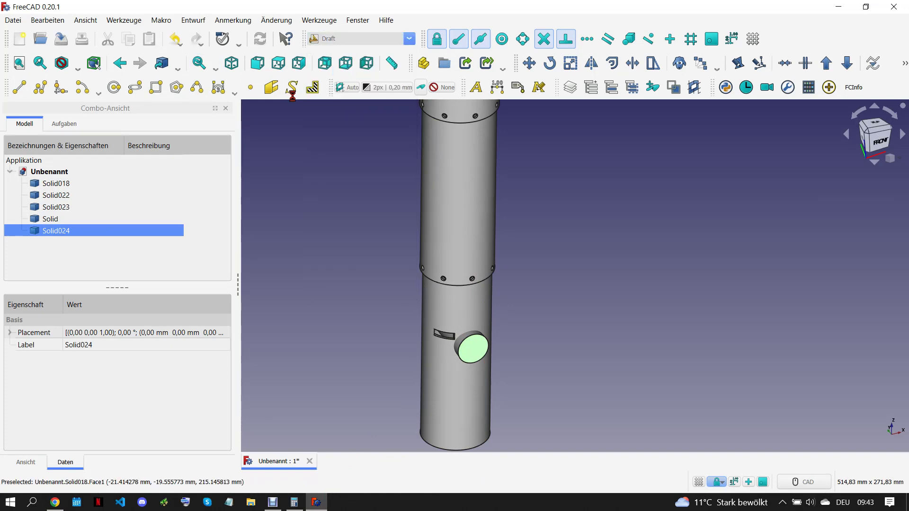
click(28, 123)
click(19, 87)
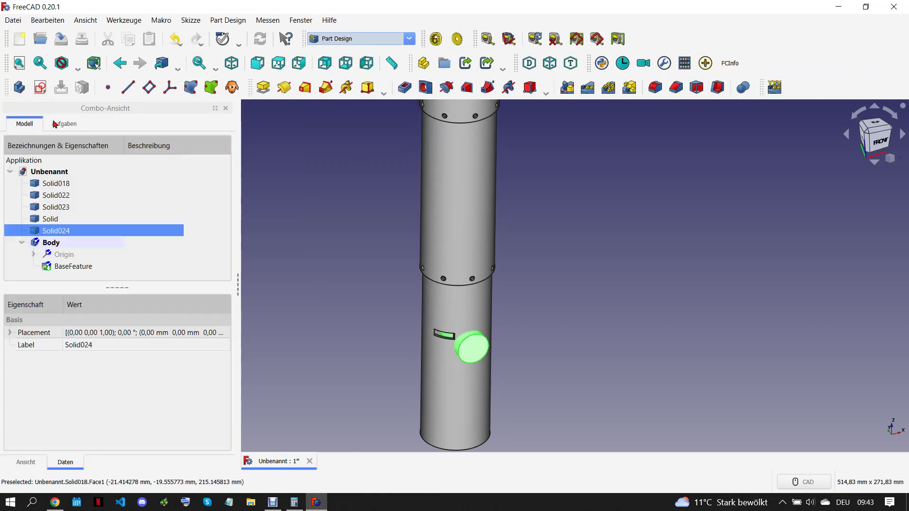
Select the boss's round face and compare it with the rocket drawing PDF
click(473, 348)
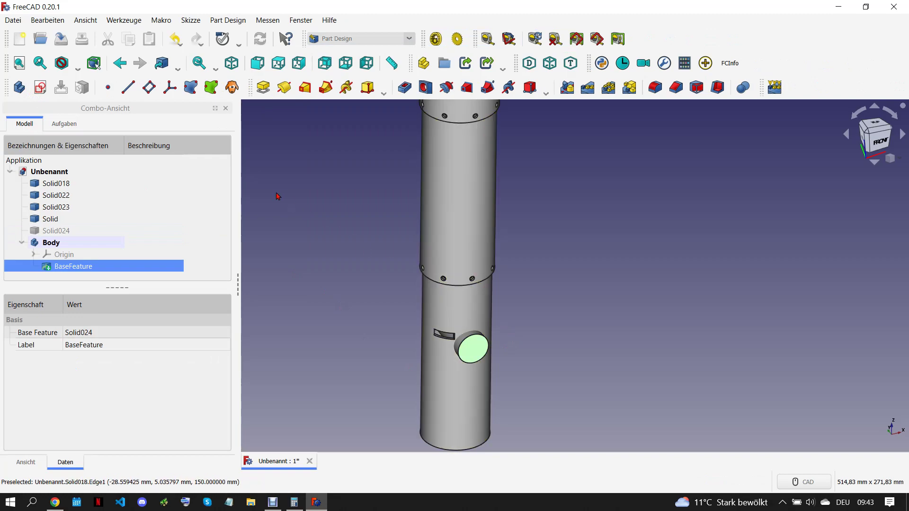
click(55, 502)
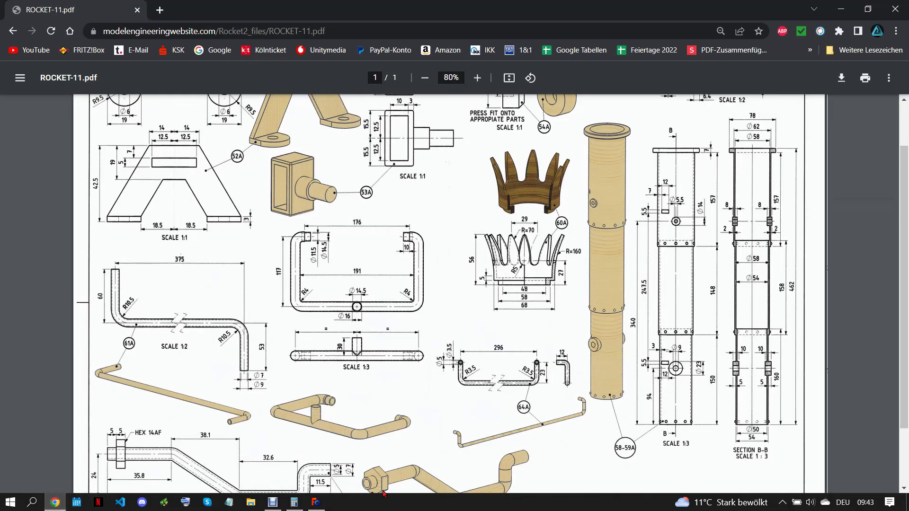
click(316, 502)
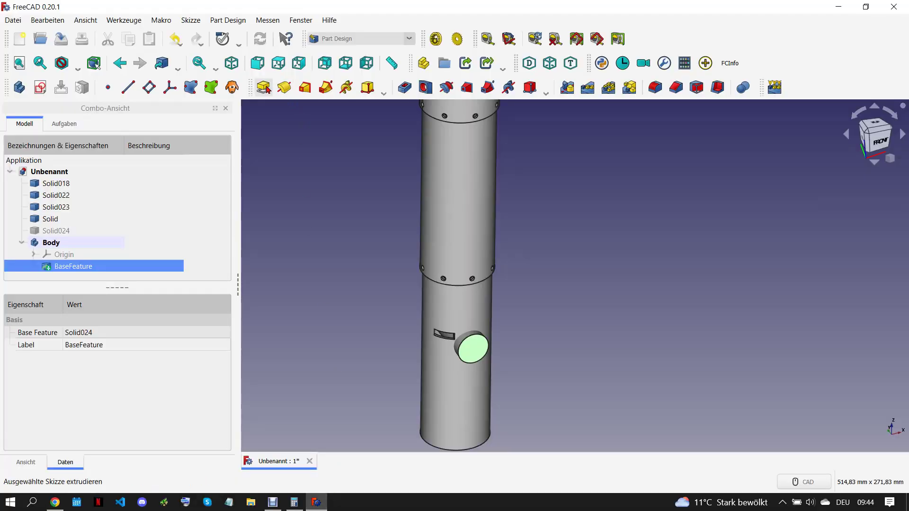
Cut a 3 mm pocket into the first boss's end face
click(409, 89)
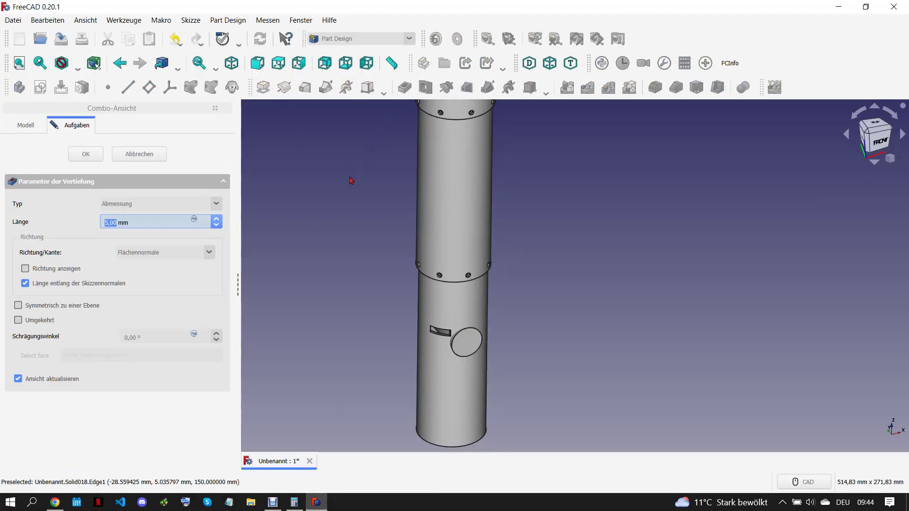
text(3)
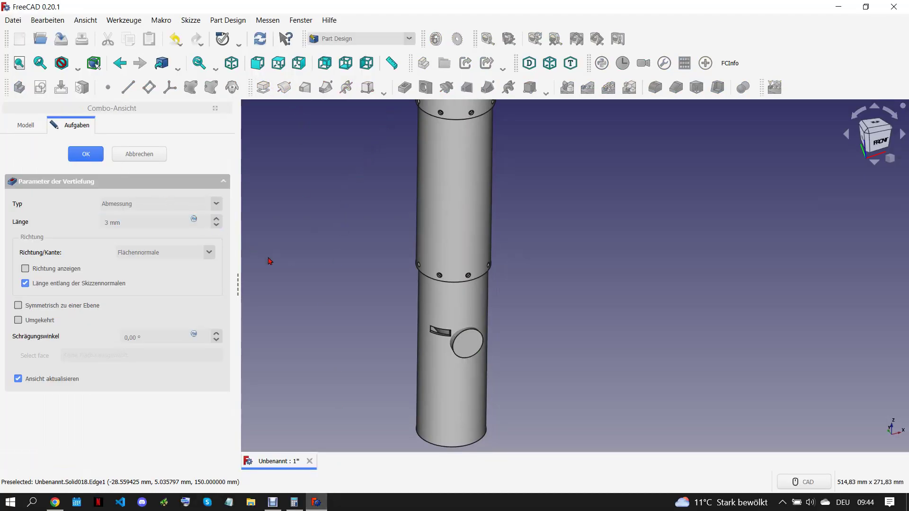
key(Return)
mouse_move(429, 320)
middle_down()
mouse_move(621, 331)
mouse_move(367, 304)
mouse_move(388, 312)
middle_up()
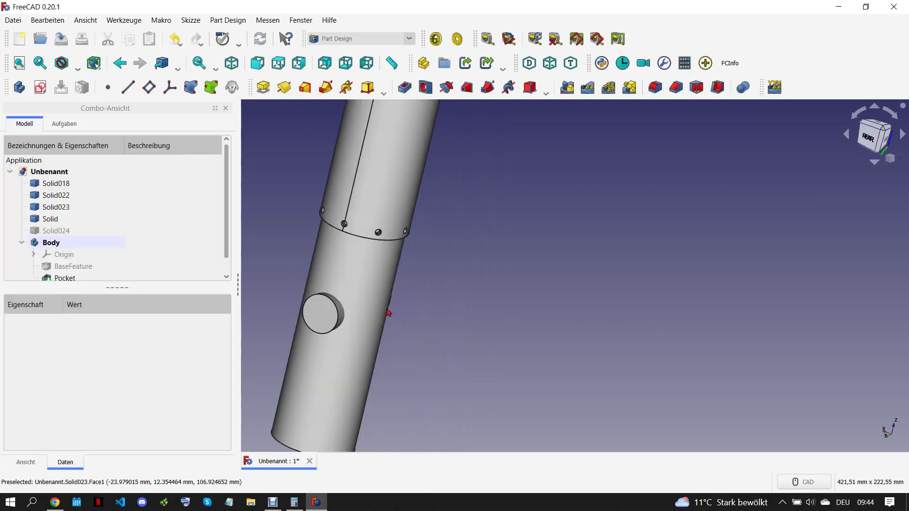
Cut a 3 mm pocket into the other boss's face and collapse the Body
click(323, 313)
click(405, 87)
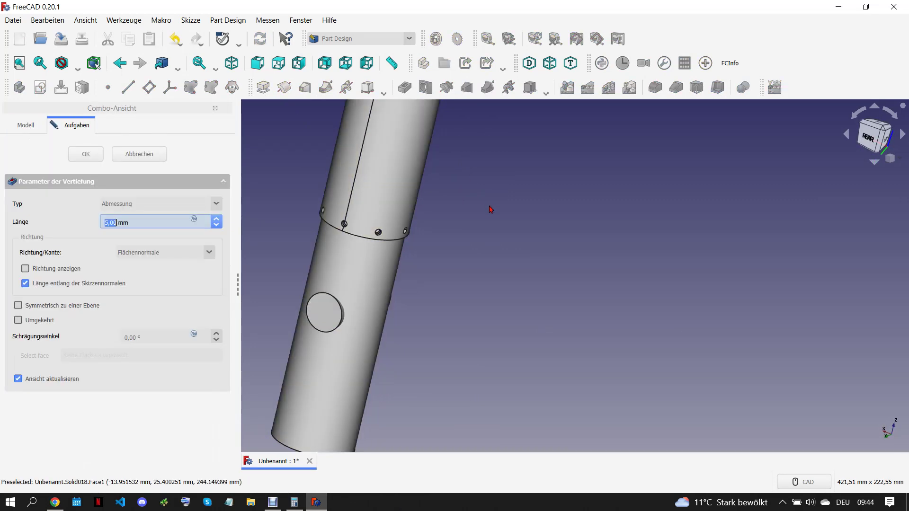
text(3)
scroll(428, 334, down, 3)
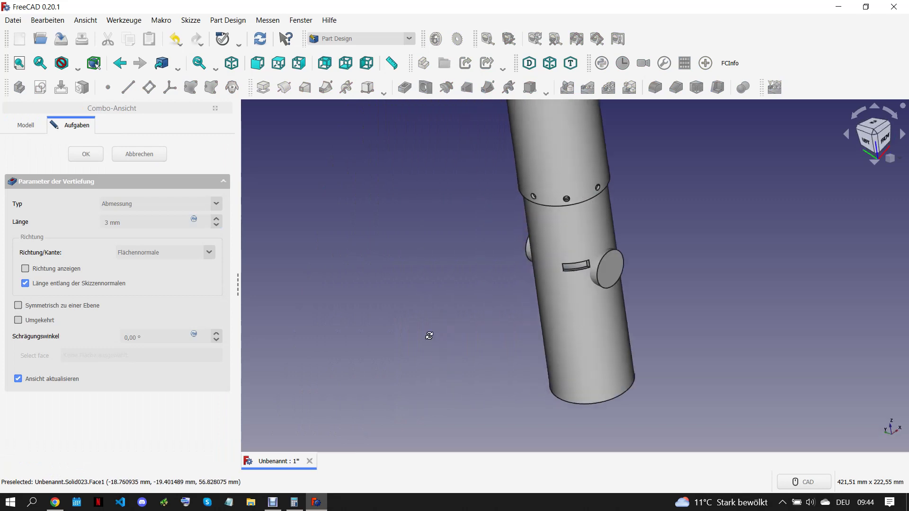
scroll(505, 238, down, 2)
middle_drag(505, 238, 530, 258)
scroll(582, 200, up, 2)
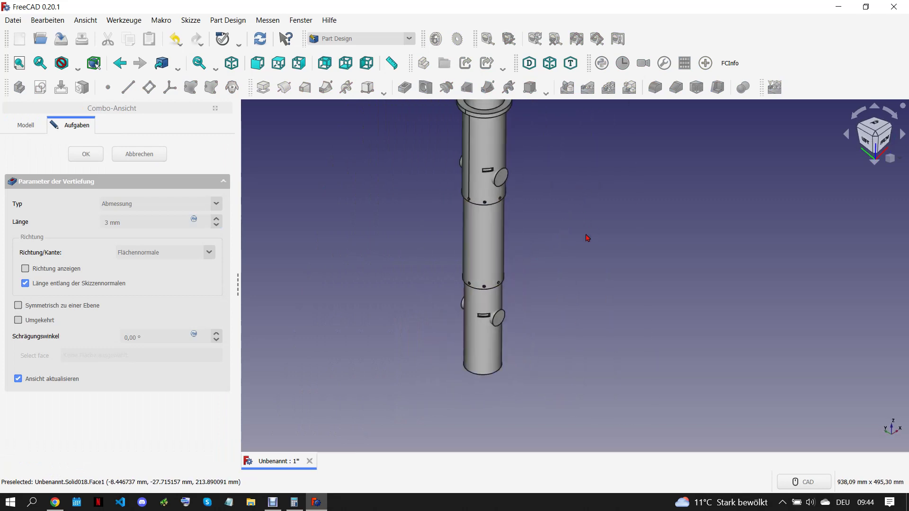
click(86, 154)
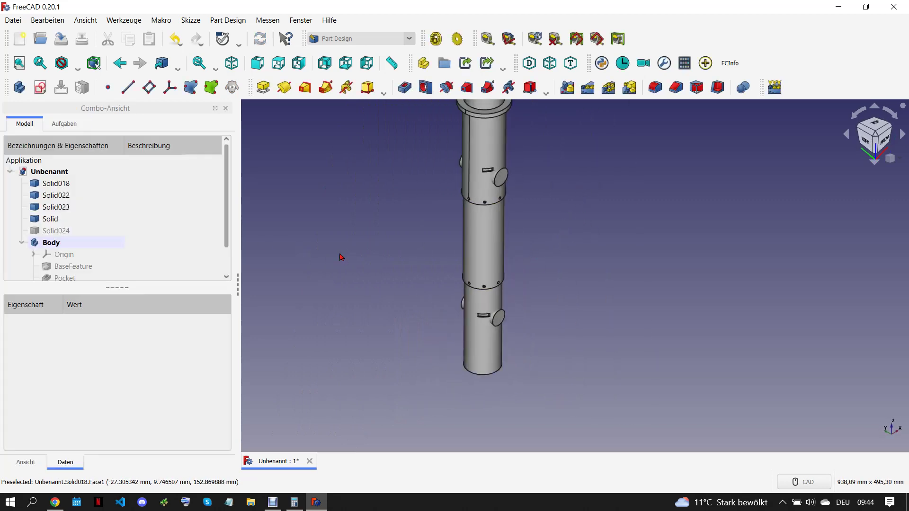
scroll(382, 283, down, 2)
scroll(467, 258, up, 2)
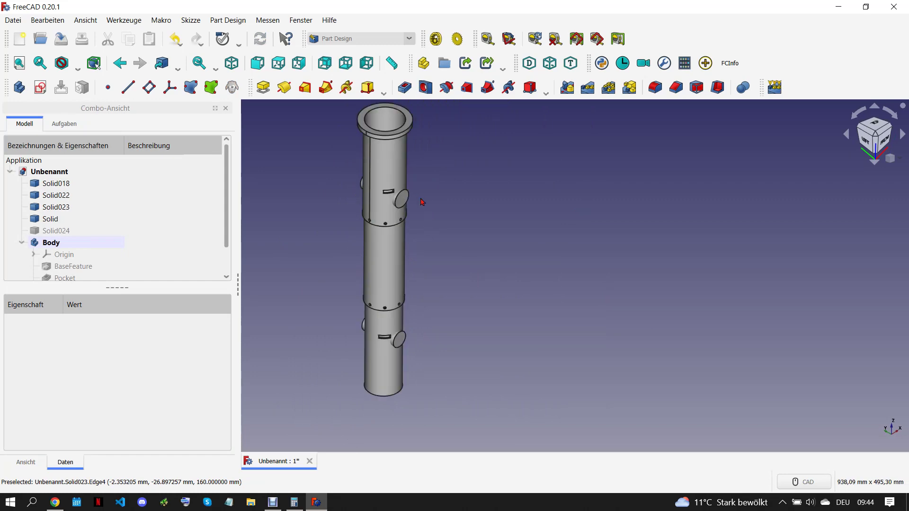
click(22, 242)
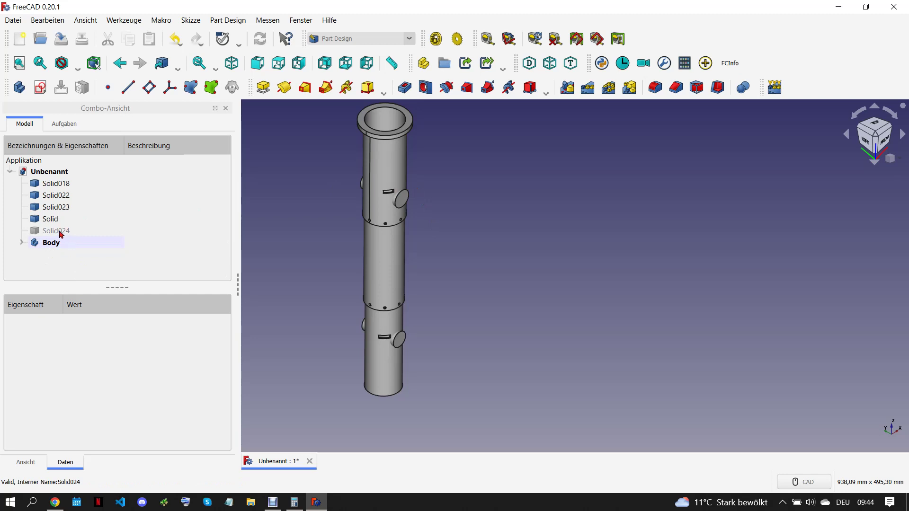
Try downgrading and upgrading the Body in Draft, then undo those changes
click(56, 240)
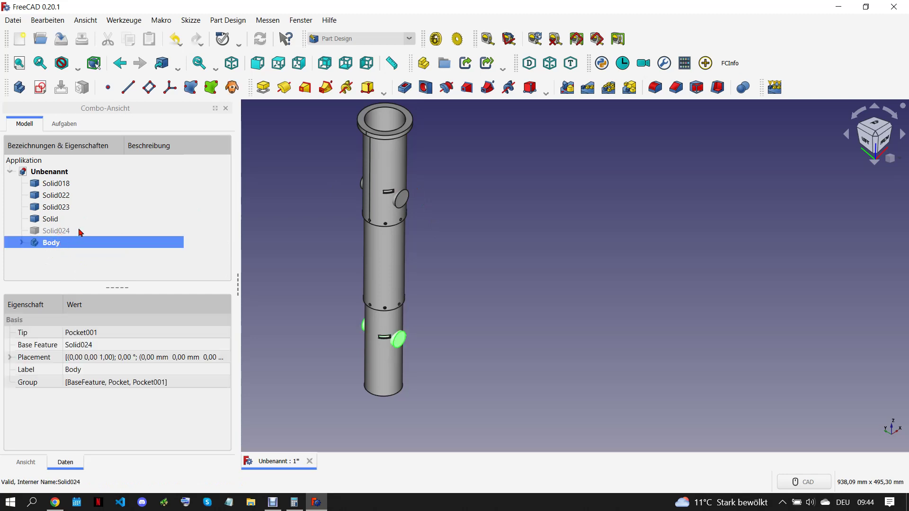
click(360, 38)
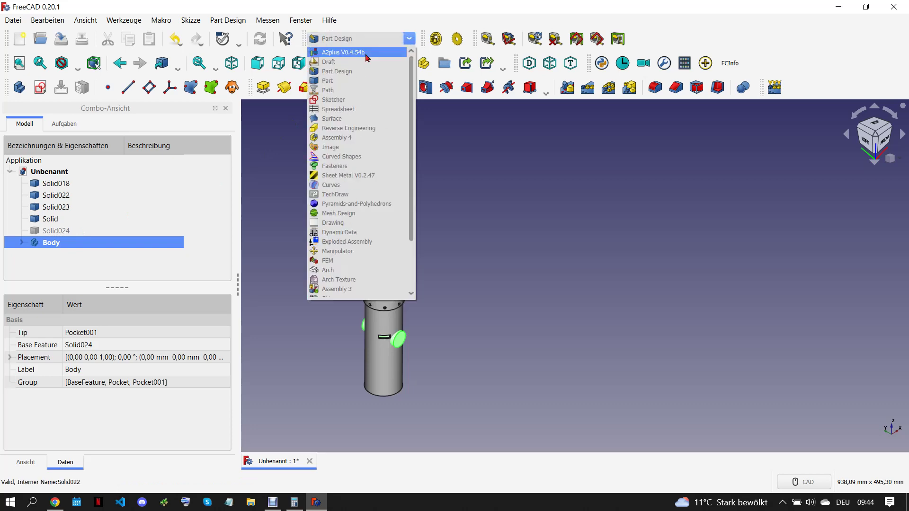
click(379, 63)
click(848, 64)
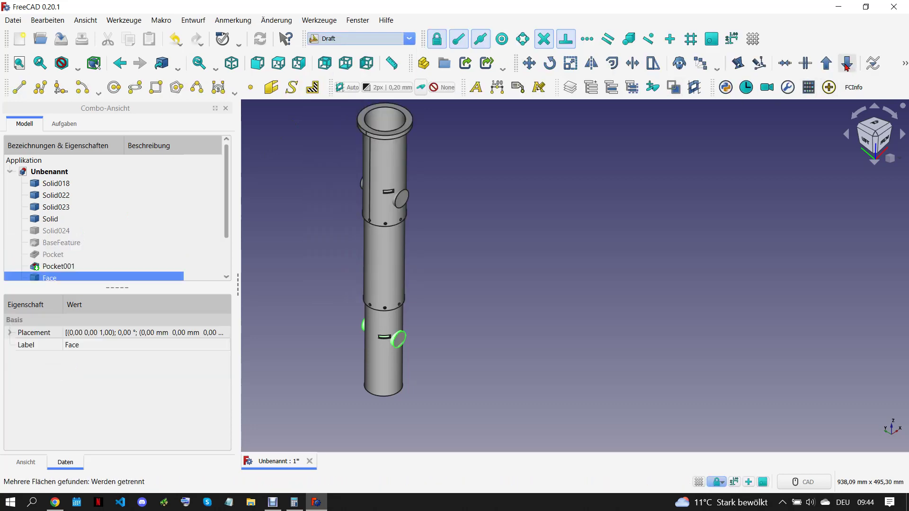
click(834, 65)
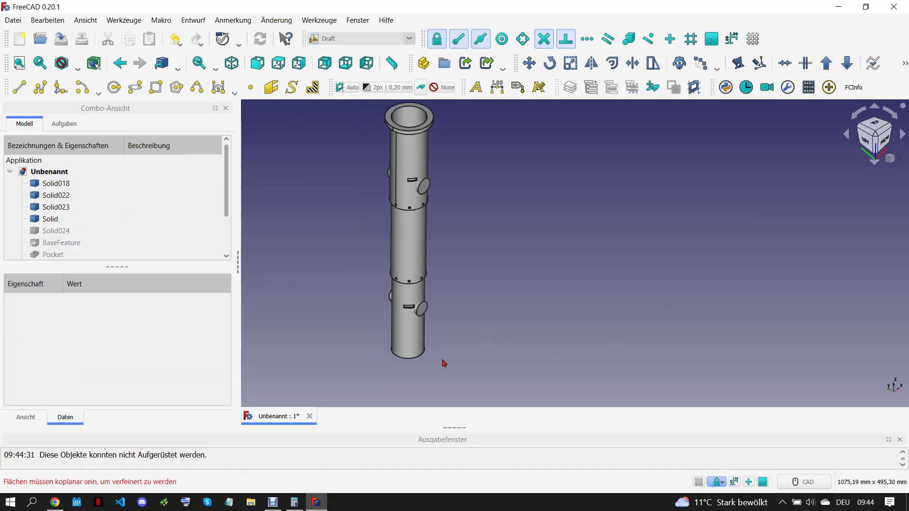
click(900, 440)
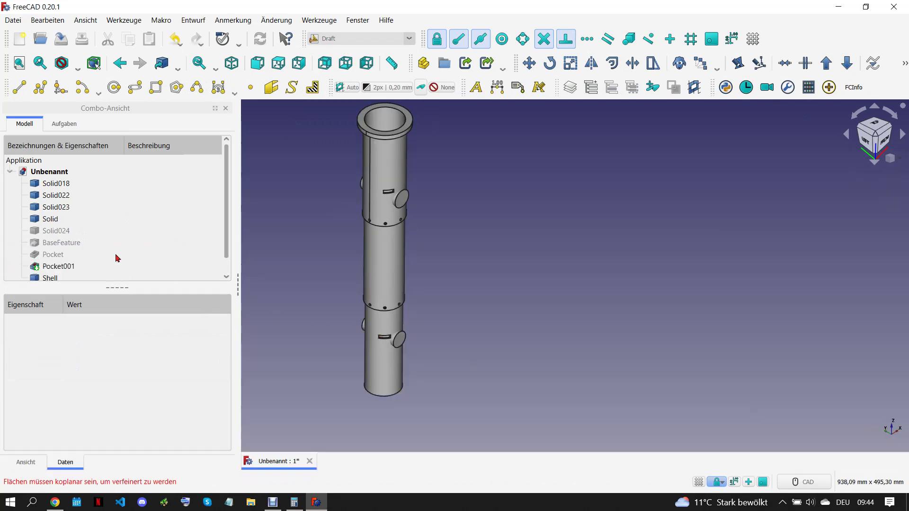
click(175, 39)
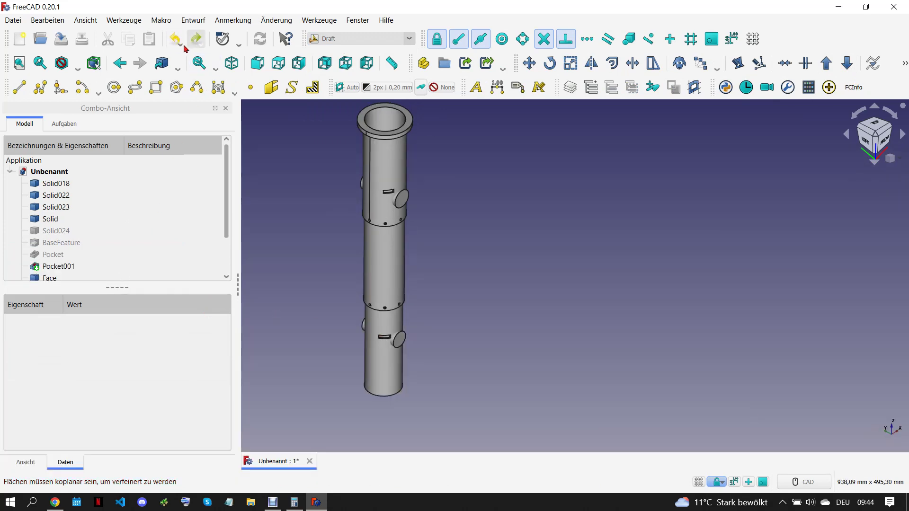
click(182, 44)
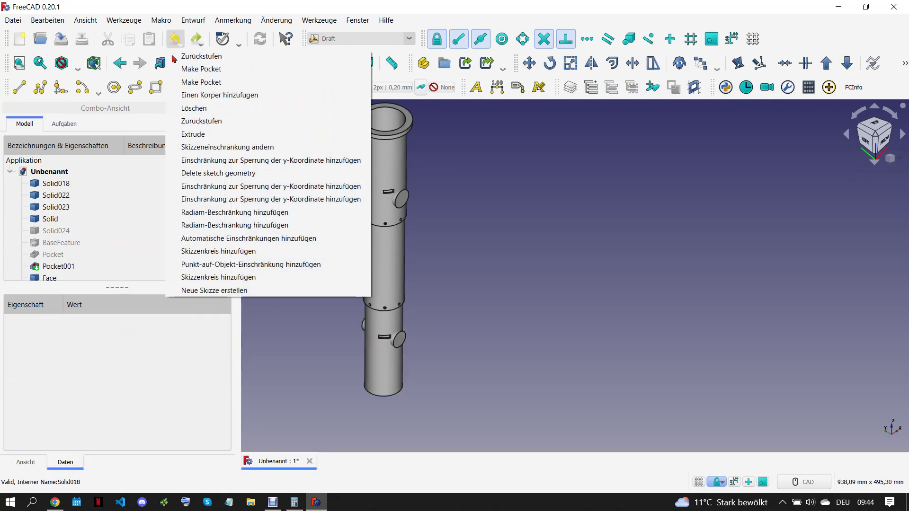
click(209, 68)
Turn the Body into a Part compound and select it in Draft
click(55, 243)
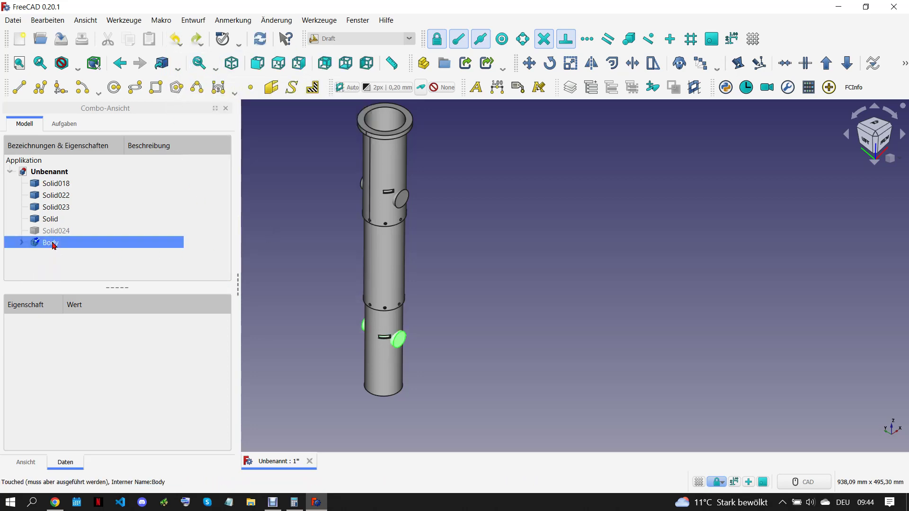
click(333, 43)
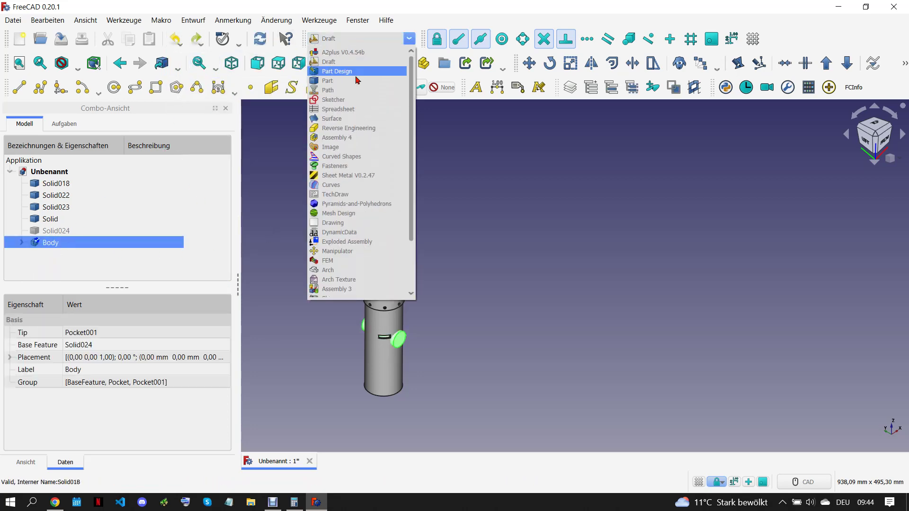
click(355, 76)
click(531, 90)
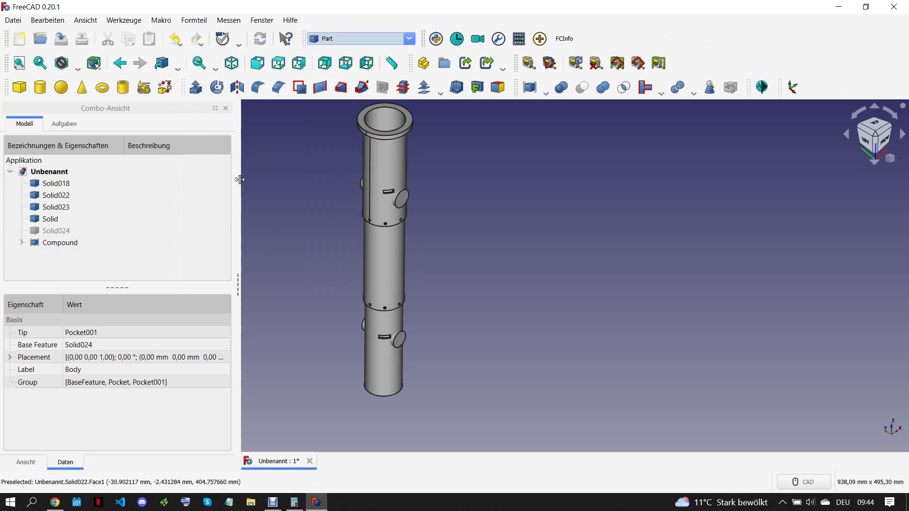
click(332, 39)
click(353, 52)
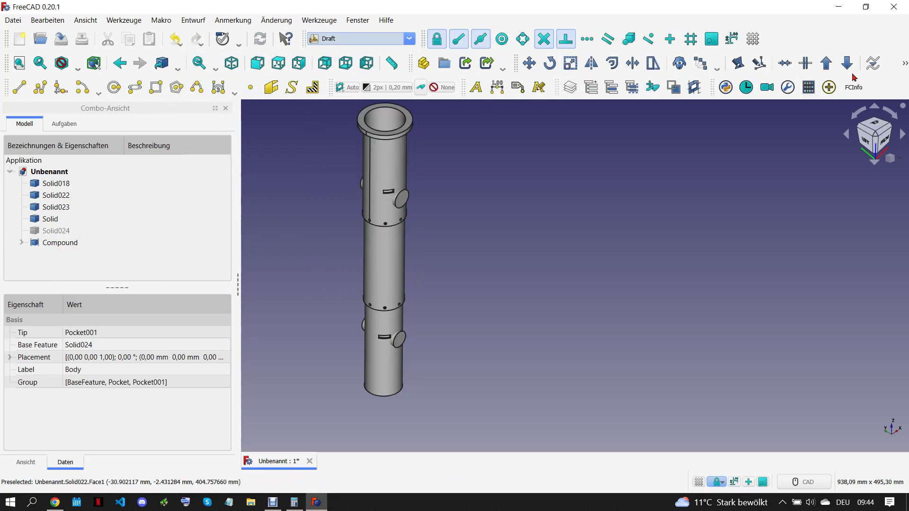
click(58, 243)
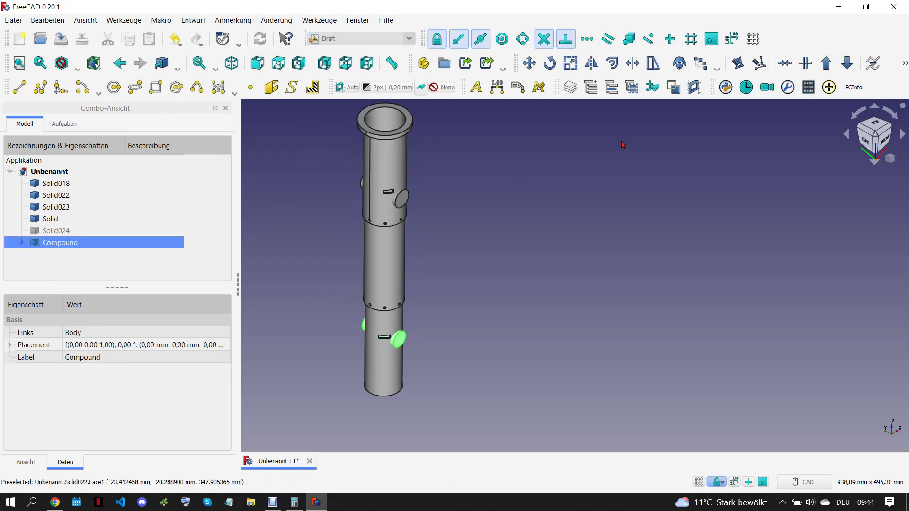
Downgrade the compound into faces, upgrade them to a Shell, then delete the Shell
click(848, 63)
click(622, 230)
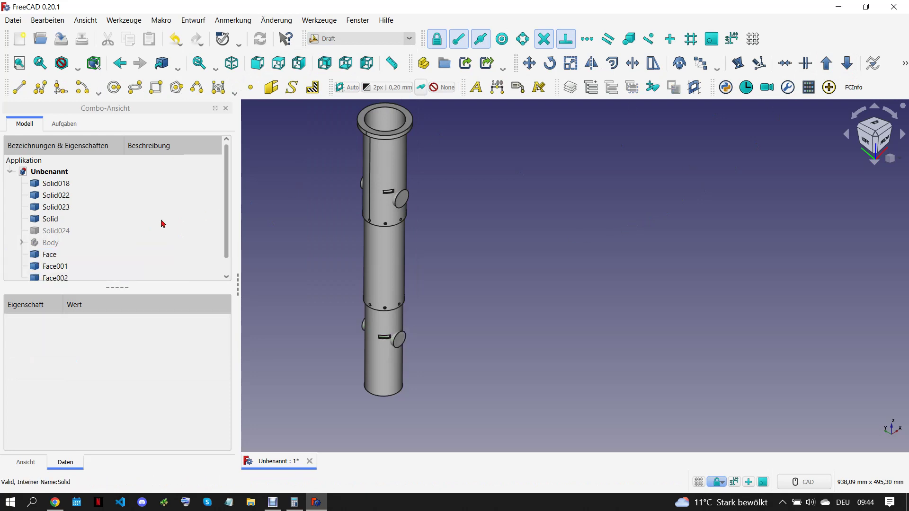
click(71, 256)
shift+click(89, 267)
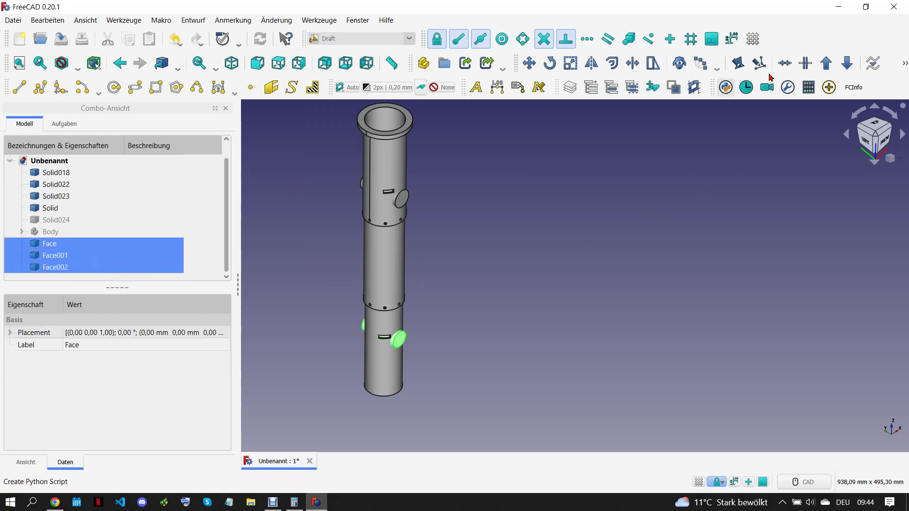
click(829, 63)
click(830, 63)
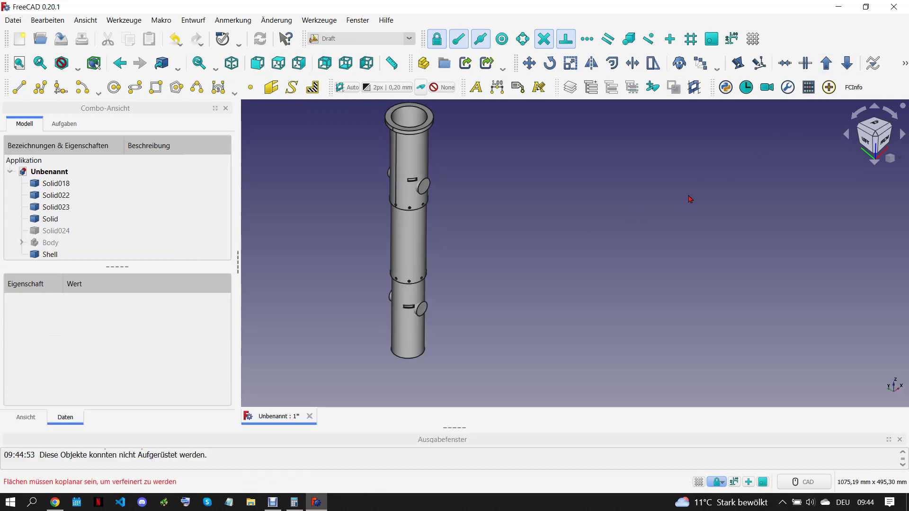
click(70, 256)
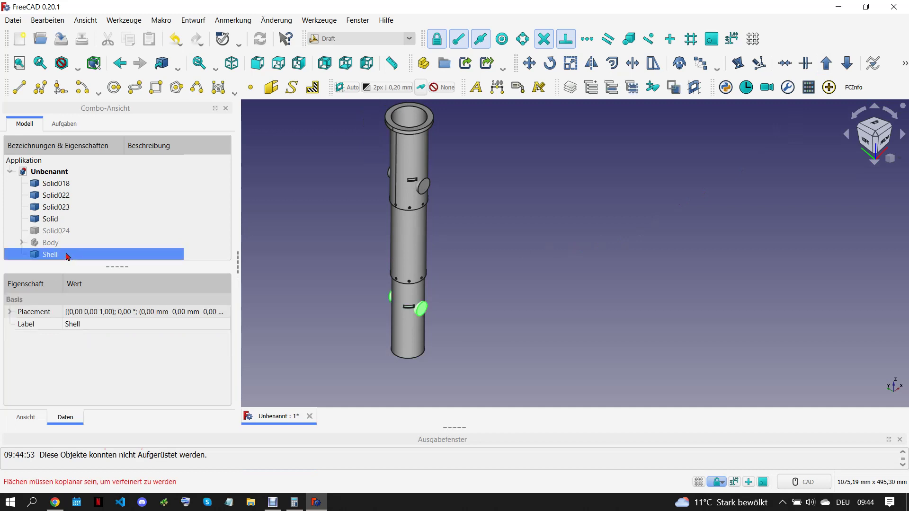
key(Delete)
Make the Body visible again and select Solid024 with the lower tube section
click(62, 242)
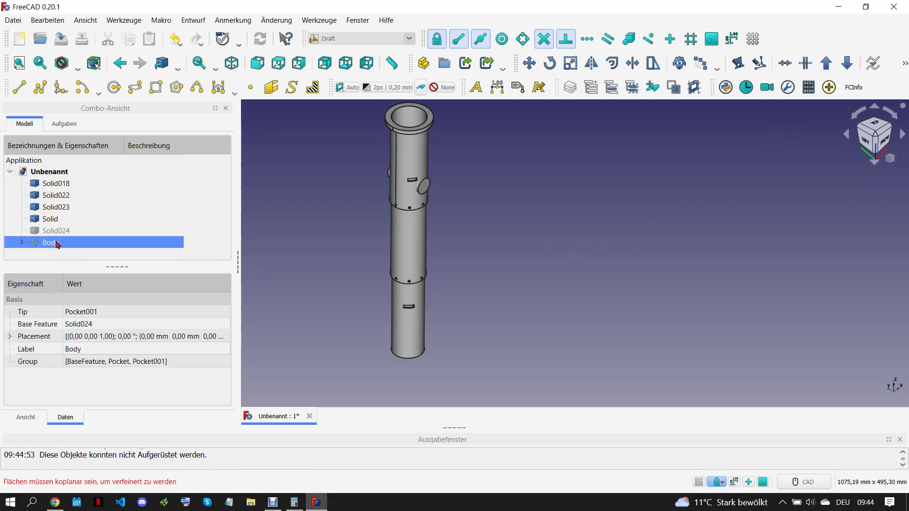
key(space)
click(503, 335)
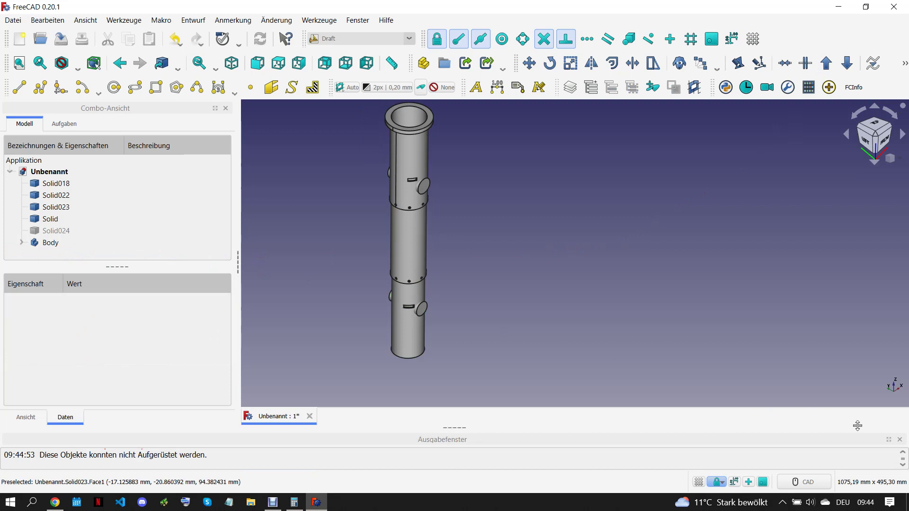
click(900, 439)
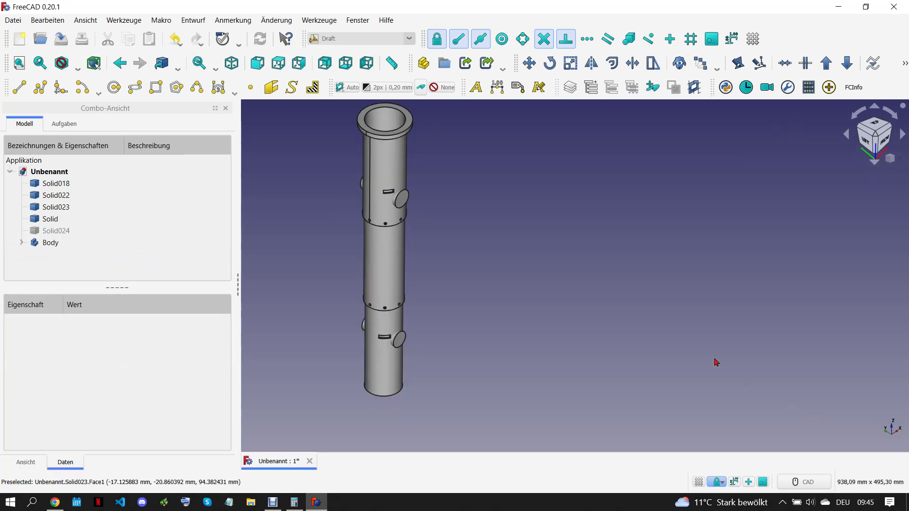
click(52, 232)
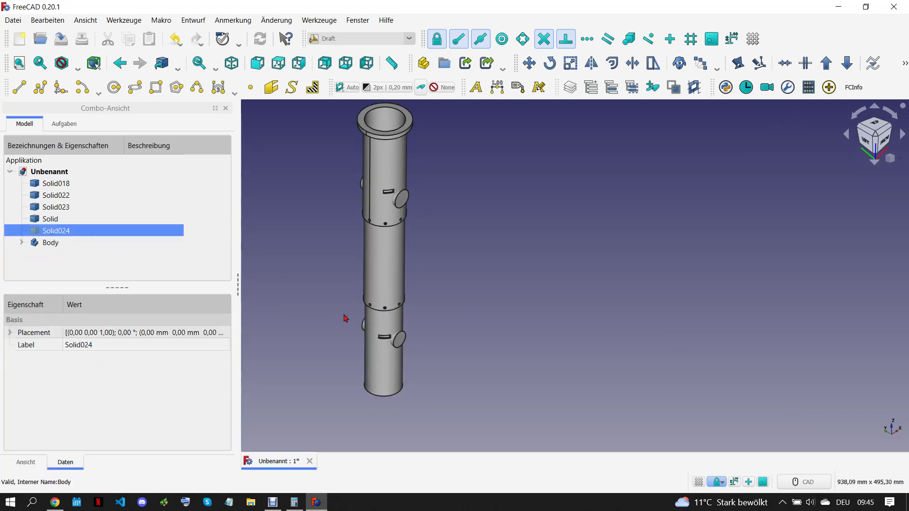
click(399, 338)
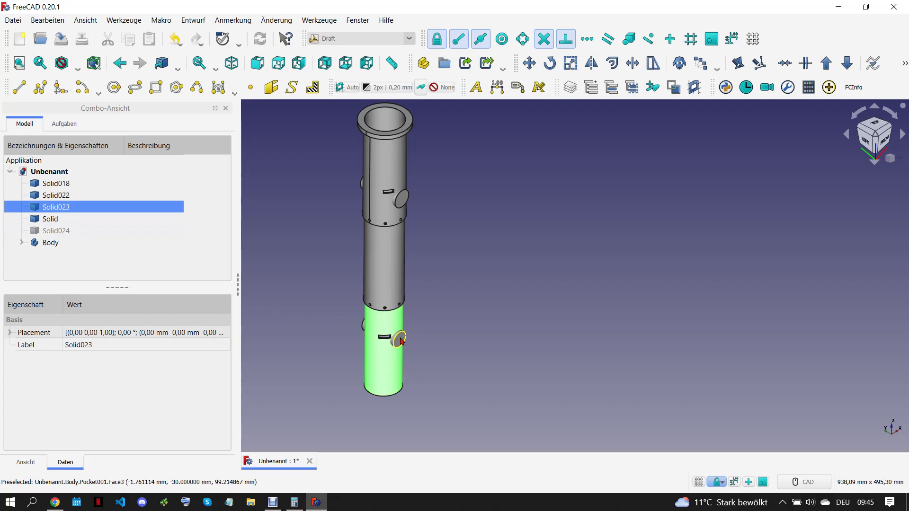
click(387, 42)
Fuse the selected lower tube parts into a Part union named Fusion
click(345, 67)
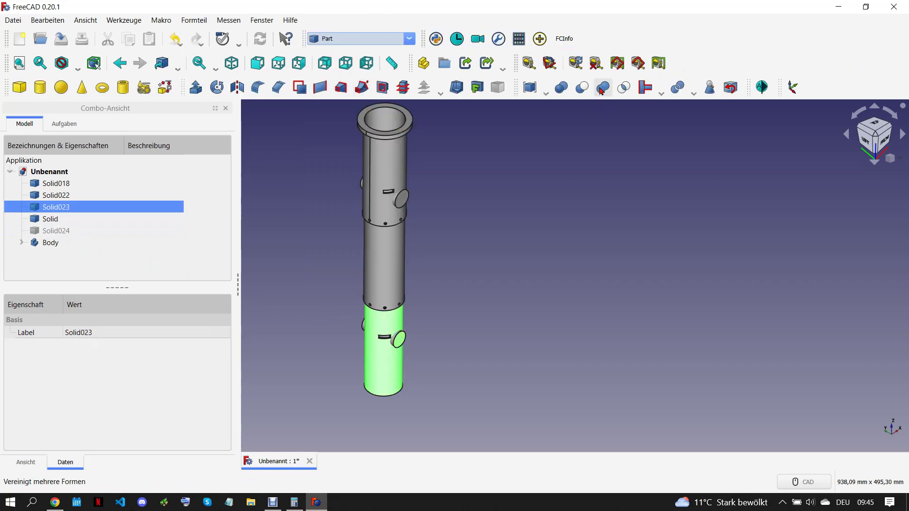
click(601, 90)
scroll(361, 313, up, 2)
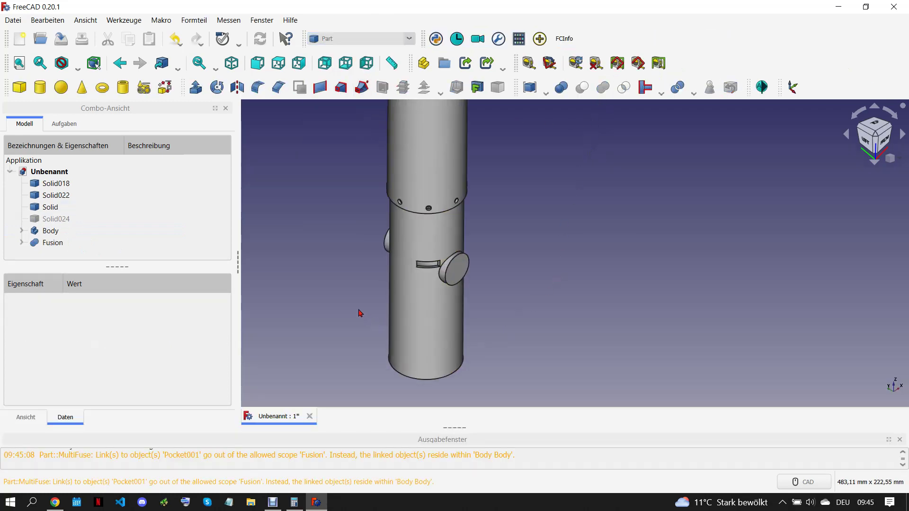
mouse_move(426, 285)
middle_down()
mouse_move(415, 260)
mouse_move(359, 290)
middle_up()
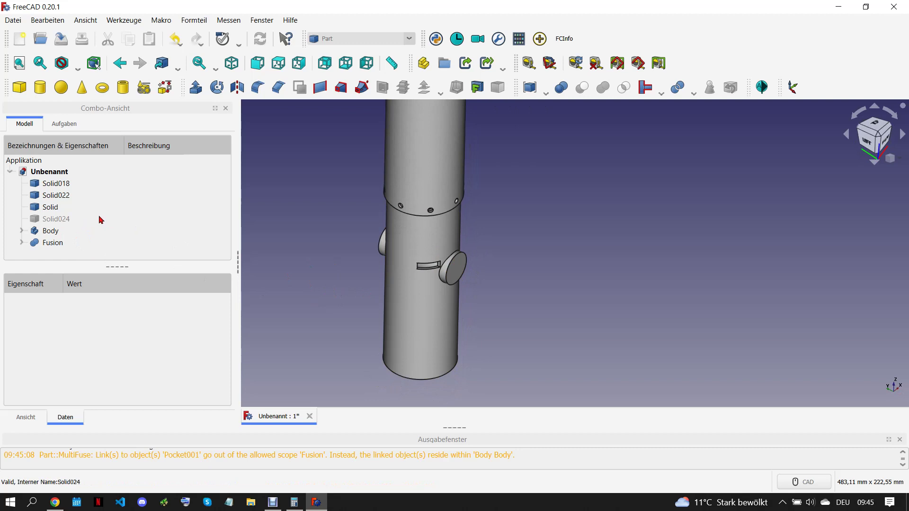
scroll(348, 298, down, 3)
scroll(390, 216, down, 1)
scroll(390, 216, up, 1)
Fuse the knob and upper tube into Fusion001
click(386, 260)
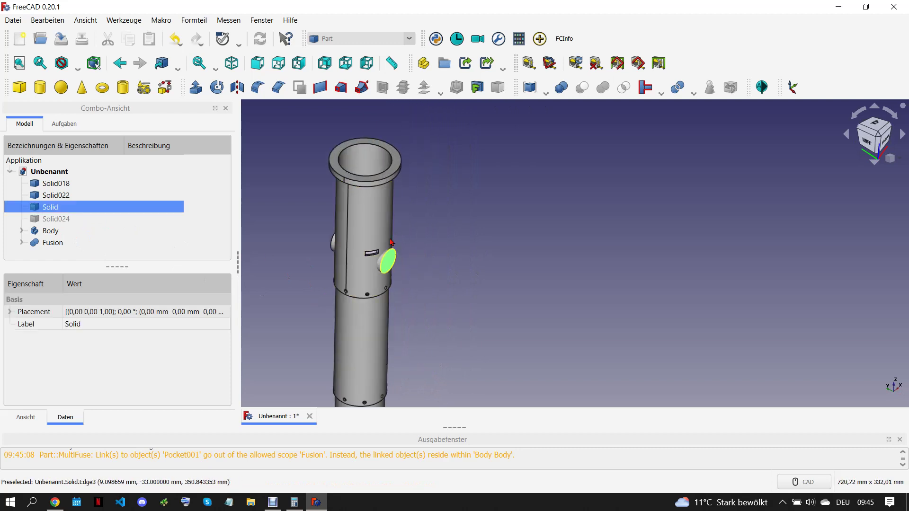
ctrl+click(365, 213)
click(597, 92)
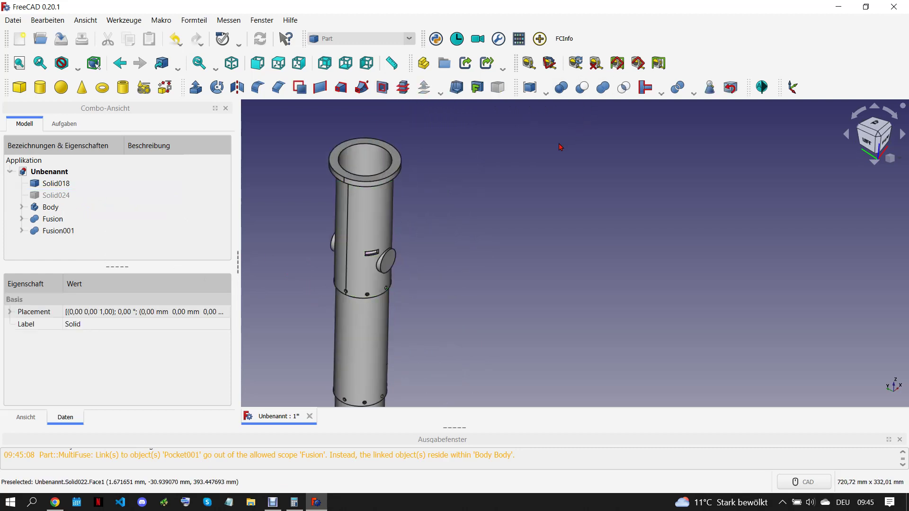
scroll(562, 146, down, 3)
scroll(538, 230, up, 3)
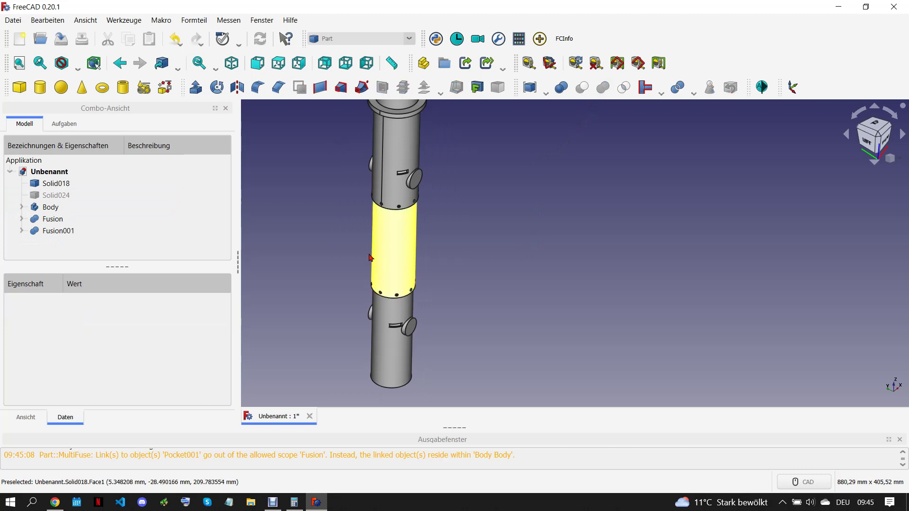
click(65, 233)
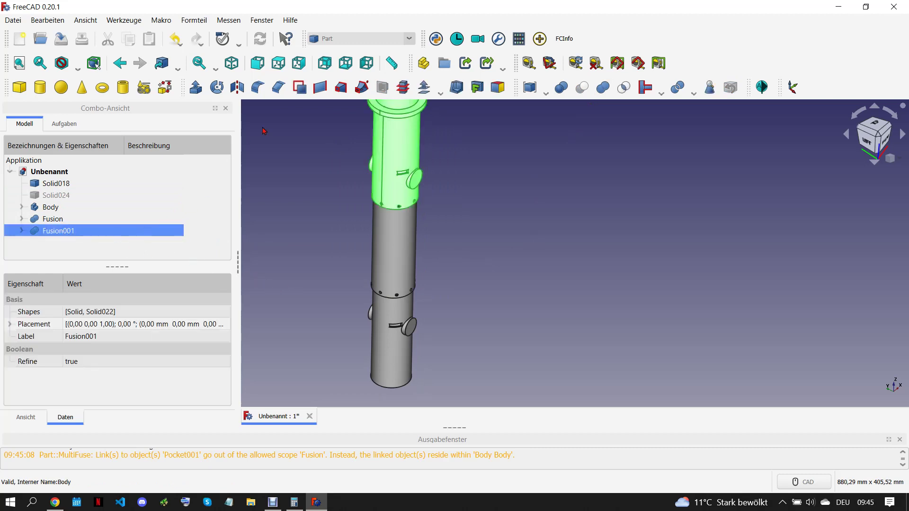
Compare the model with the rocket drawing PDF and clear the selection
click(56, 503)
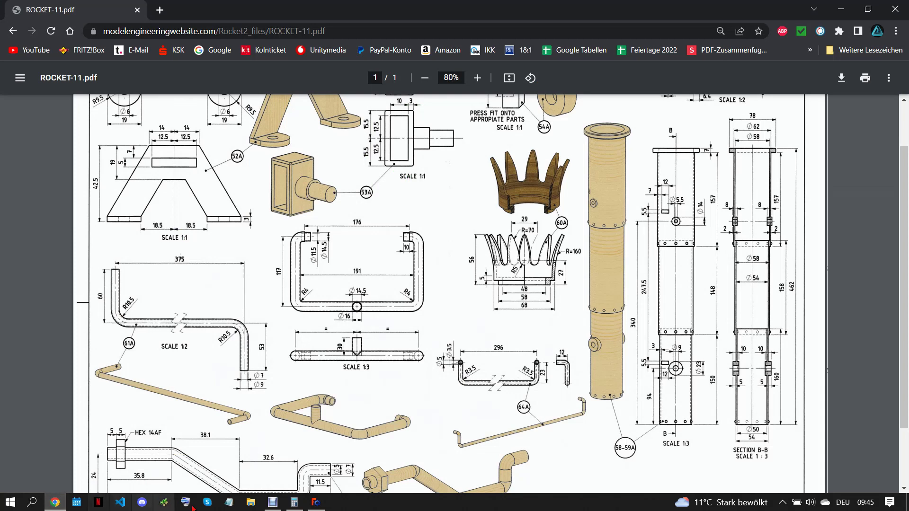
click(324, 503)
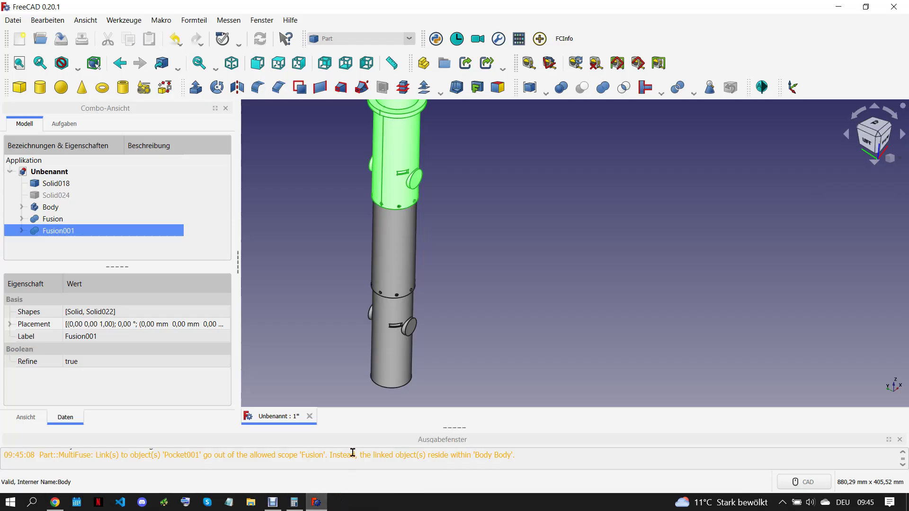
click(305, 249)
click(369, 38)
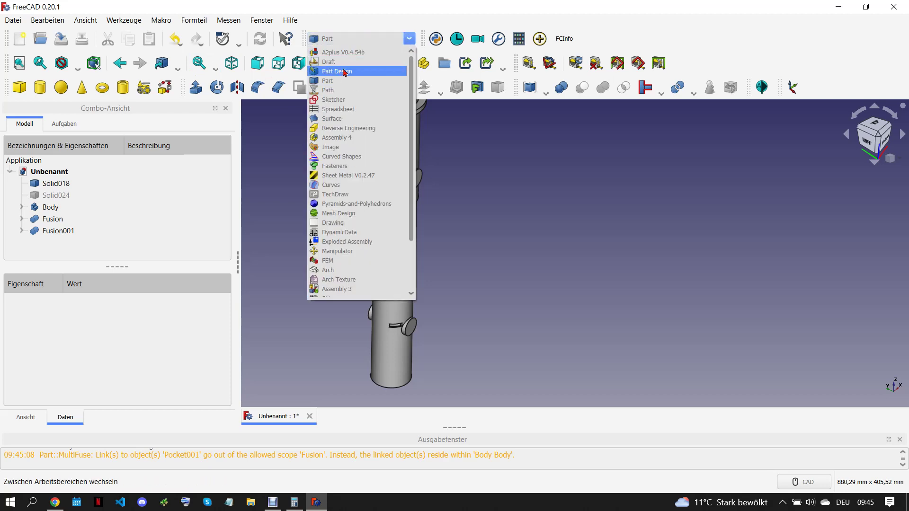
Create Body001 in Part Design from Fusion001 and start a new sketch in it
click(371, 70)
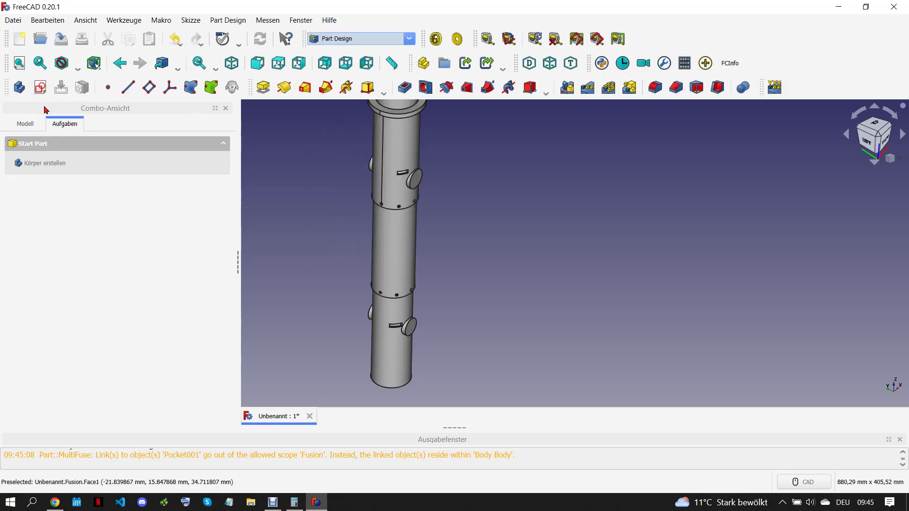
click(28, 125)
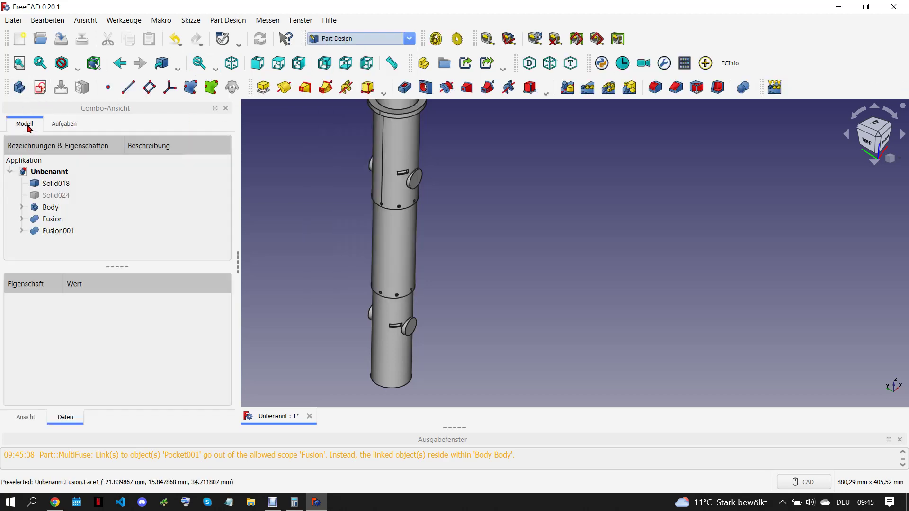
click(55, 220)
click(58, 230)
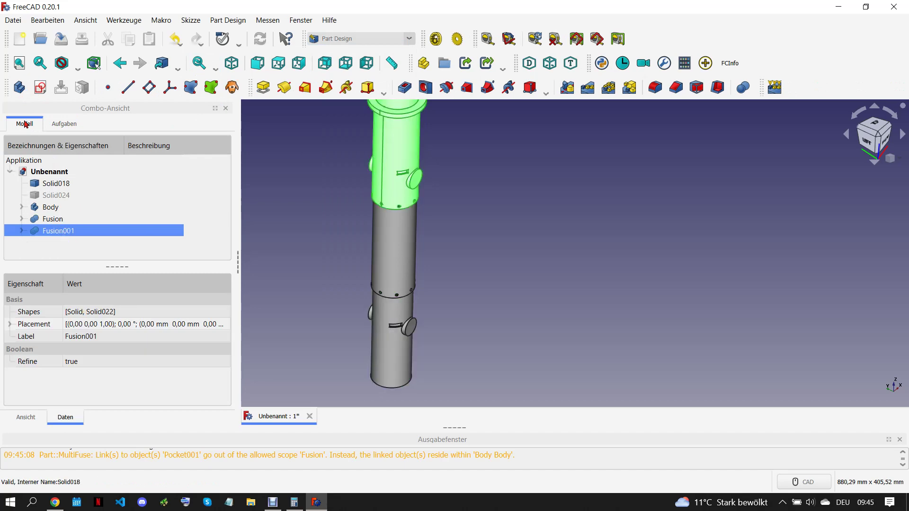
click(19, 87)
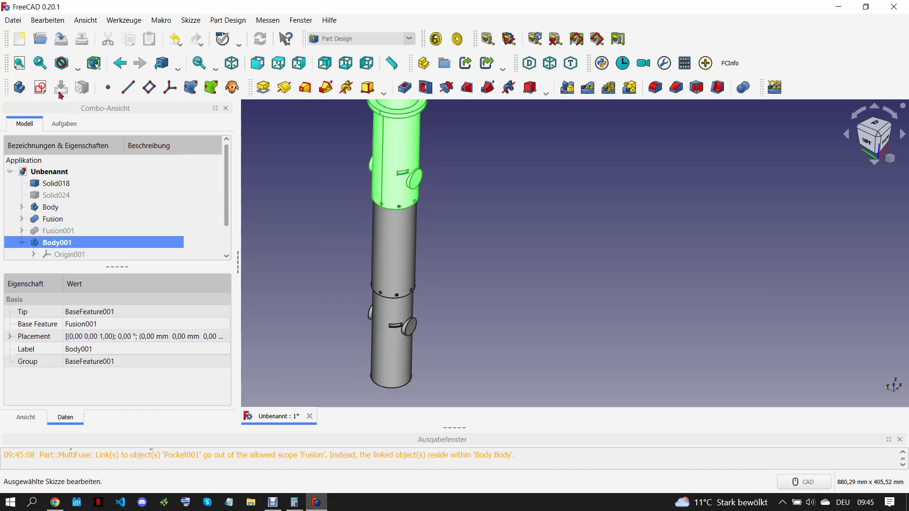
click(40, 87)
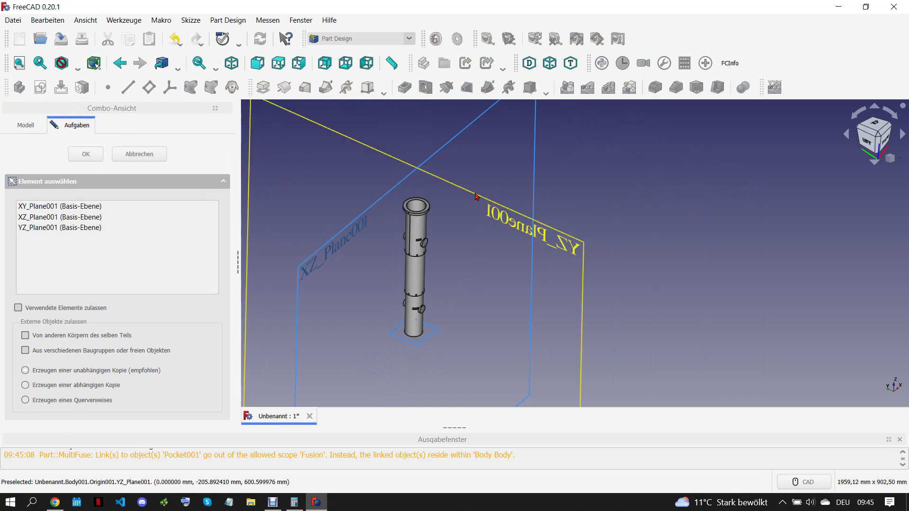
Draw a rectangle across the boss on YZ_Plane001
click(575, 281)
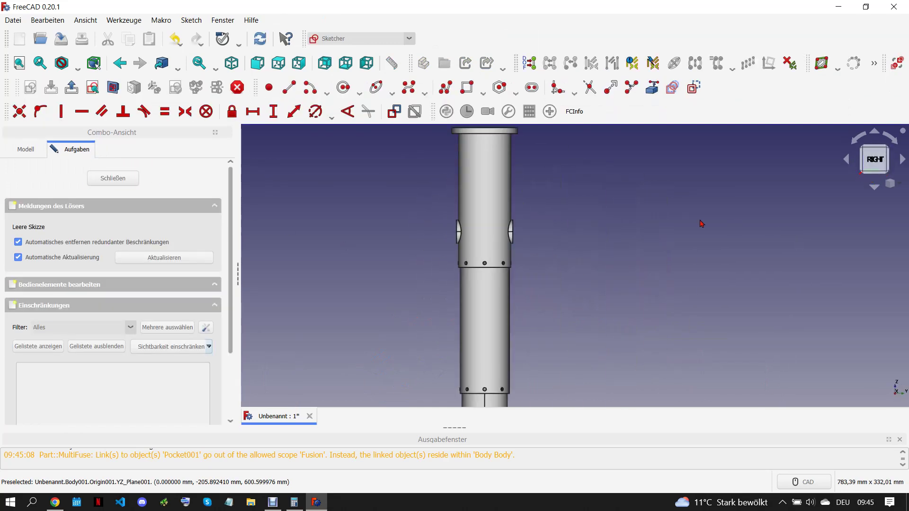
scroll(519, 247, up, 4)
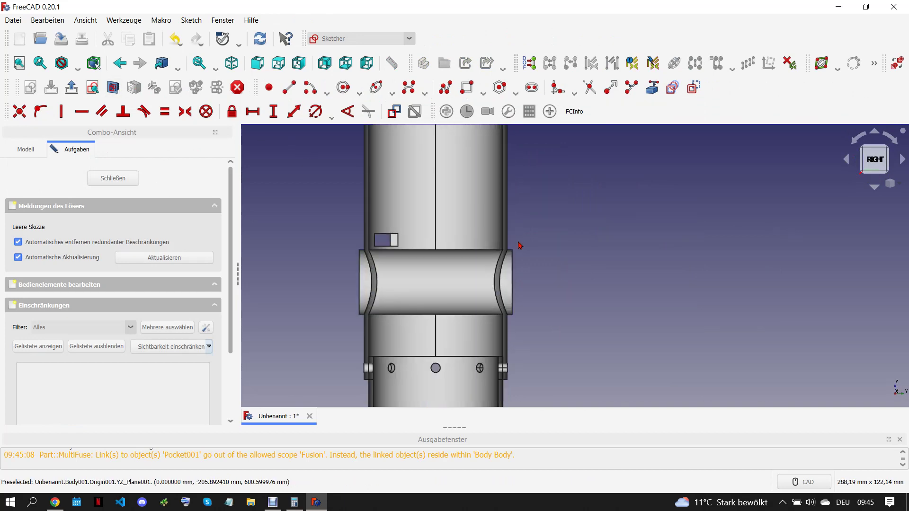
scroll(456, 279, up, 4)
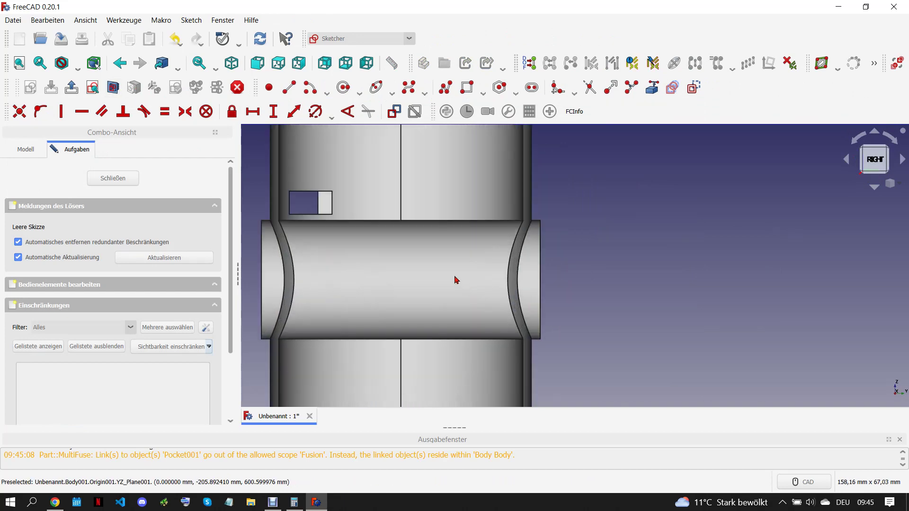
click(467, 88)
scroll(301, 213, up, 3)
scroll(332, 227, down, 3)
click(322, 221)
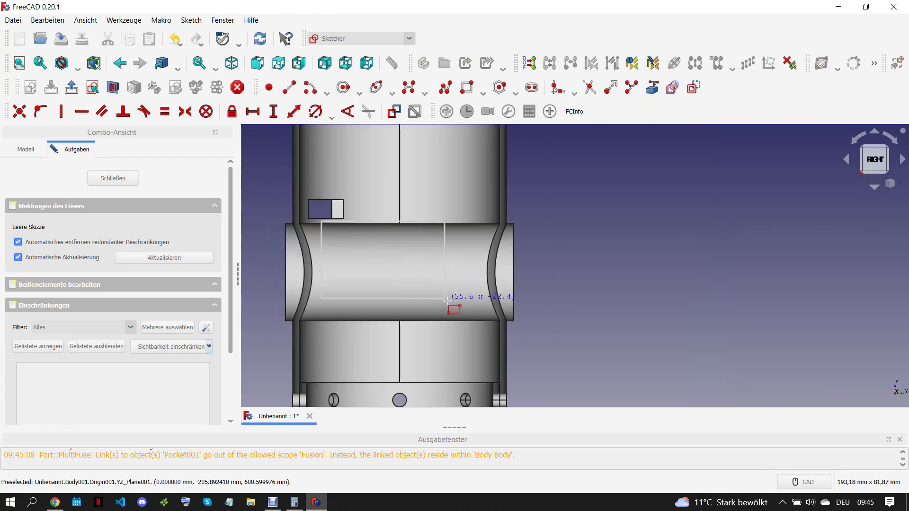
click(473, 338)
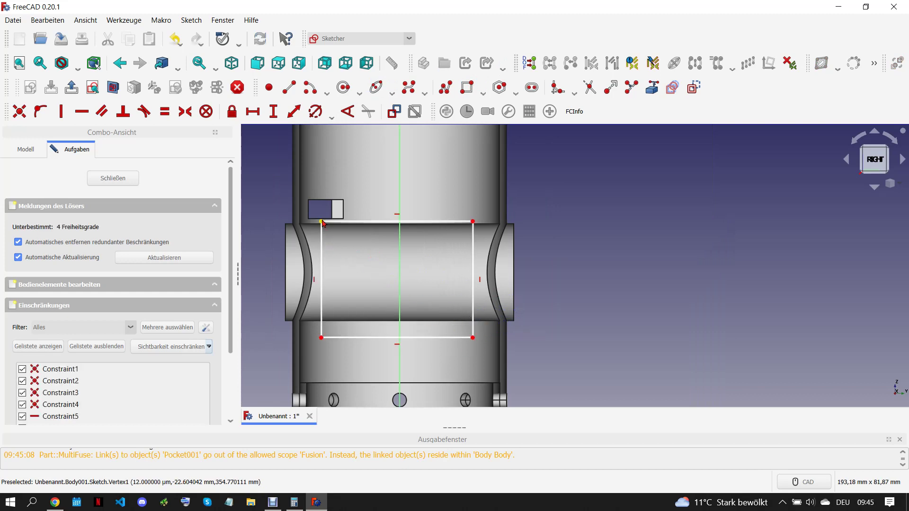
Make the rectangle symmetric about the V axis, 8 mm from the tube's outer edge
click(400, 209)
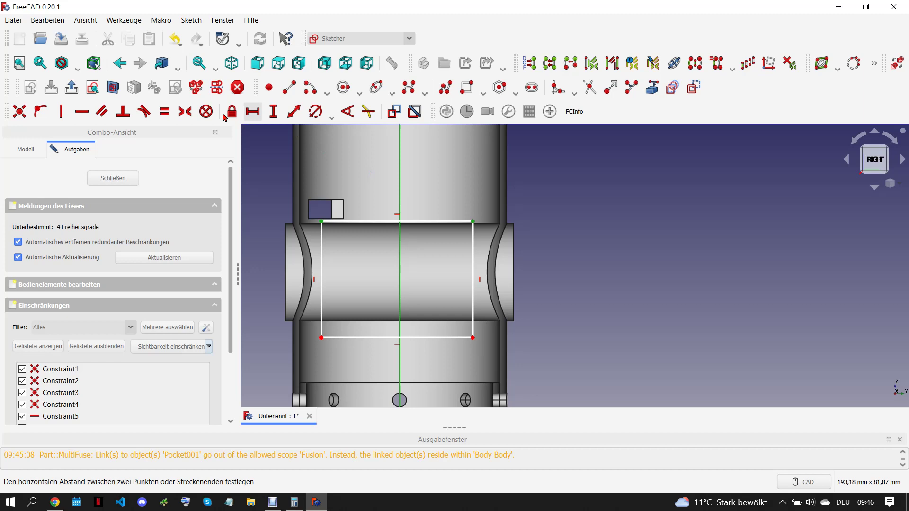
click(185, 111)
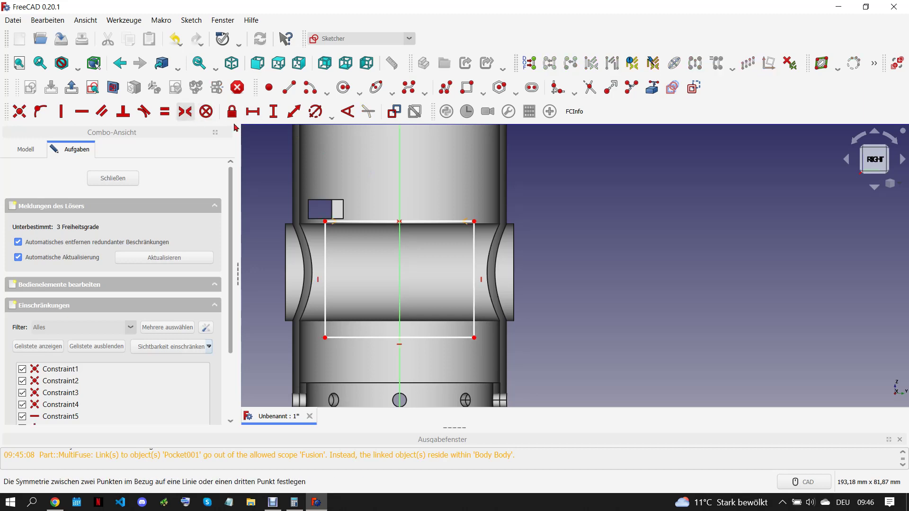
click(517, 238)
key(Escape)
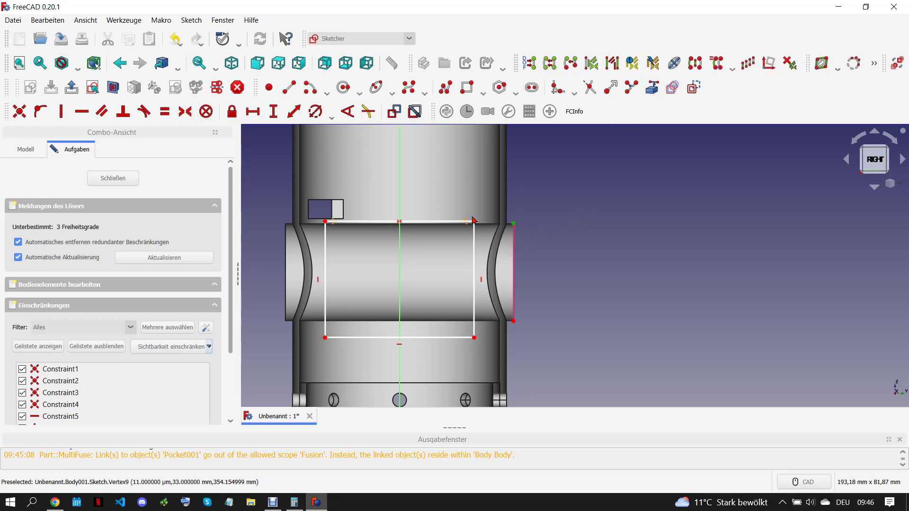
click(474, 222)
click(253, 111)
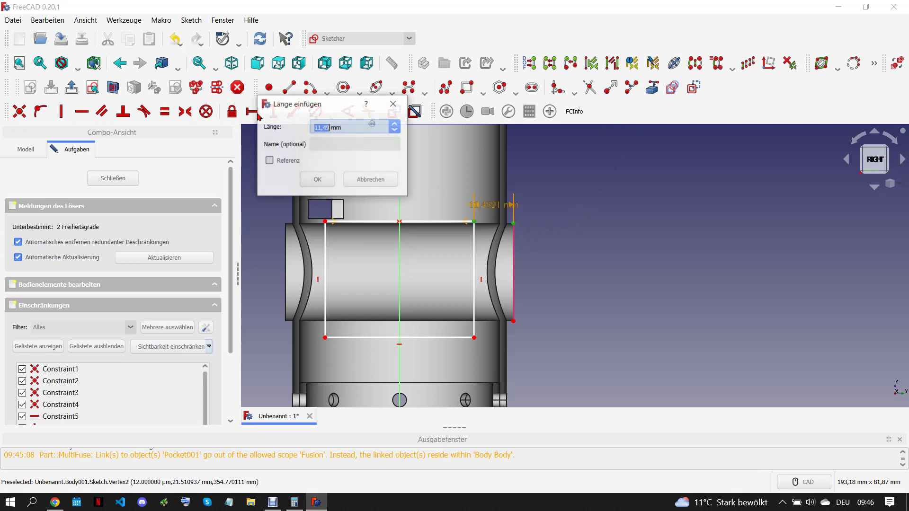
text(8)
key(Return)
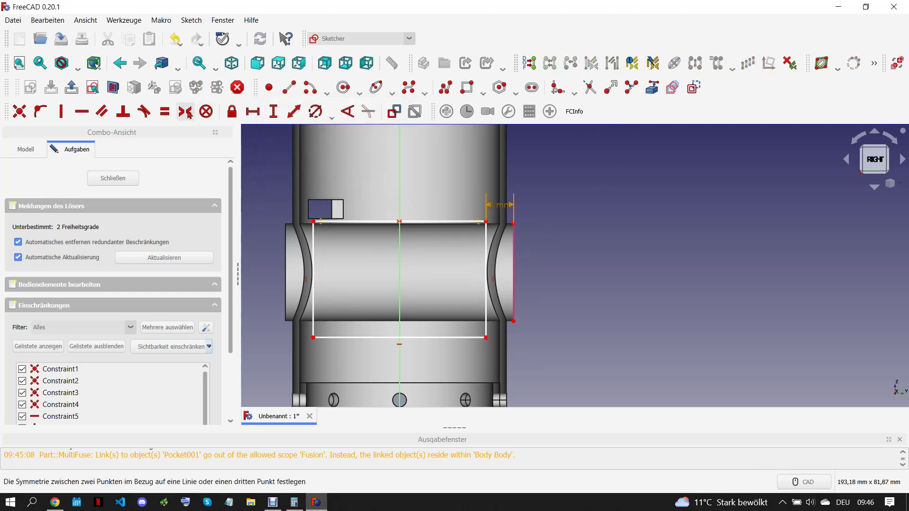
Close the sketch and orbit to look along the tube's axis
click(121, 180)
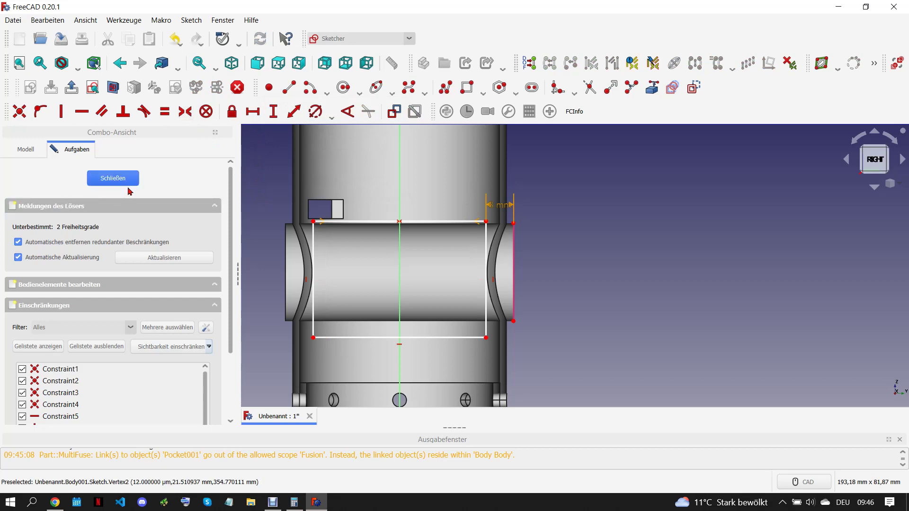
mouse_move(345, 264)
middle_down()
mouse_move(406, 254)
mouse_move(440, 282)
mouse_move(429, 269)
middle_up()
scroll(440, 280, up, 5)
scroll(429, 268, up, 3)
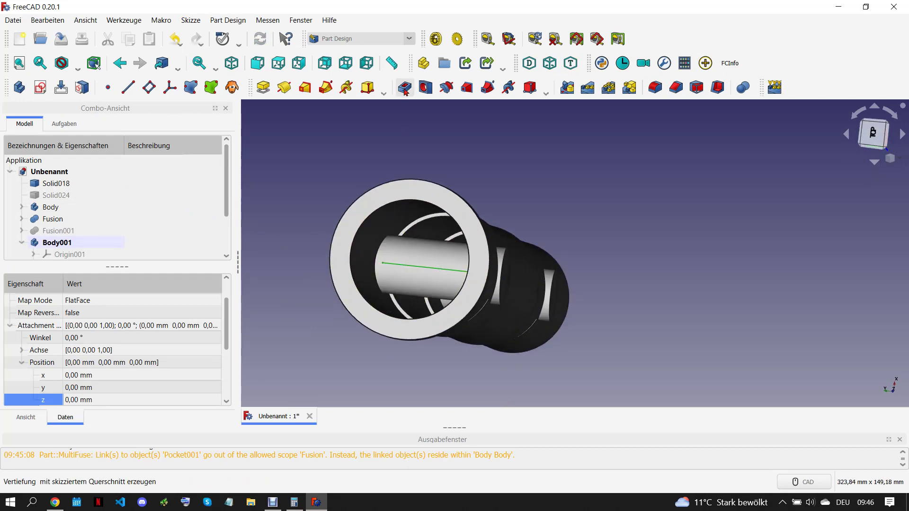
click(56, 503)
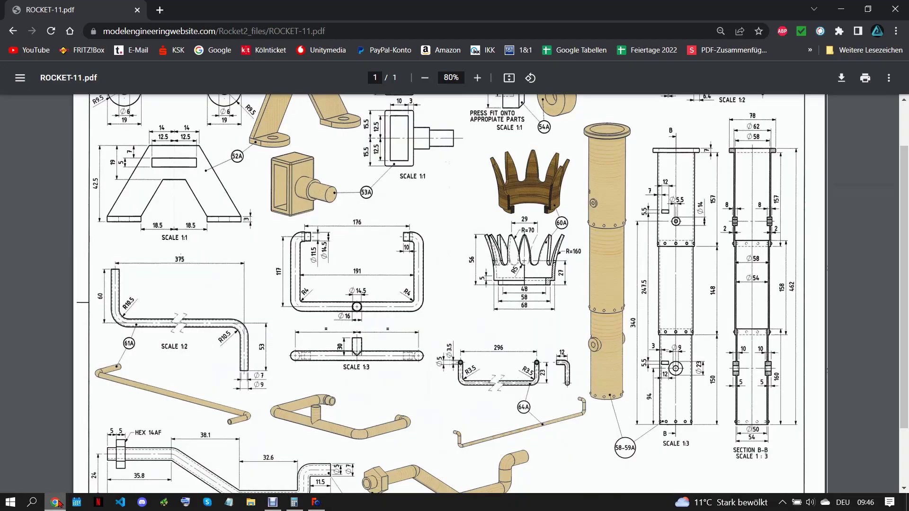
click(322, 502)
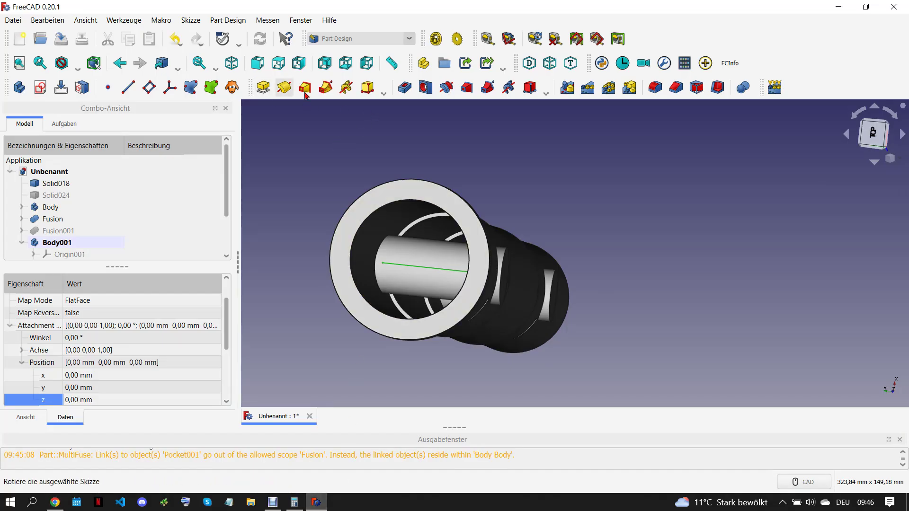
click(405, 87)
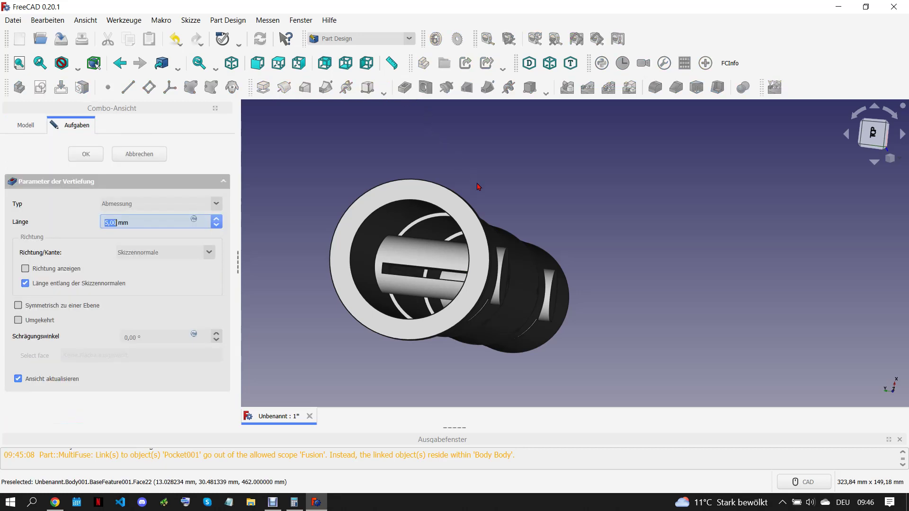
text(14)
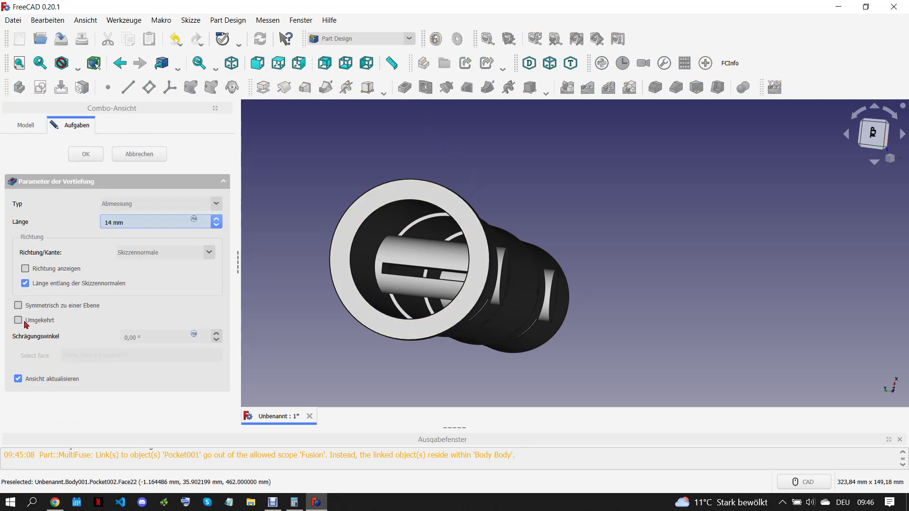
click(18, 306)
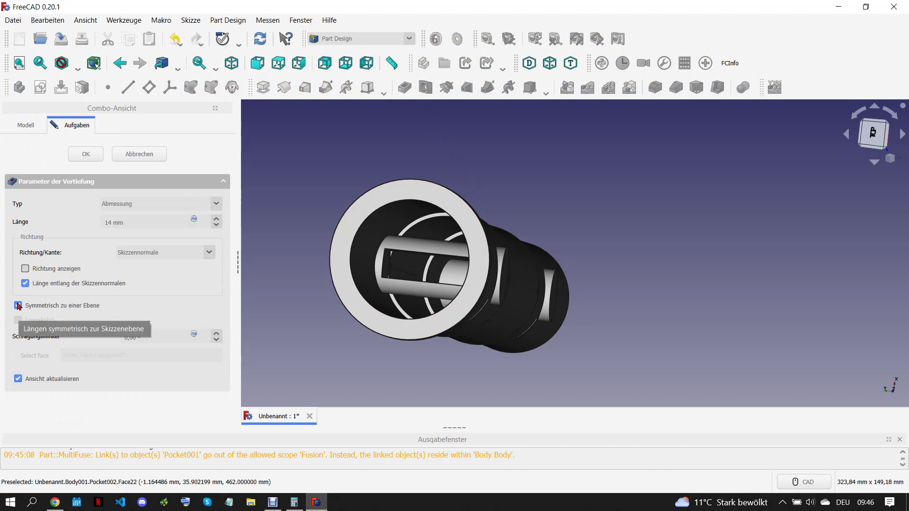
click(55, 503)
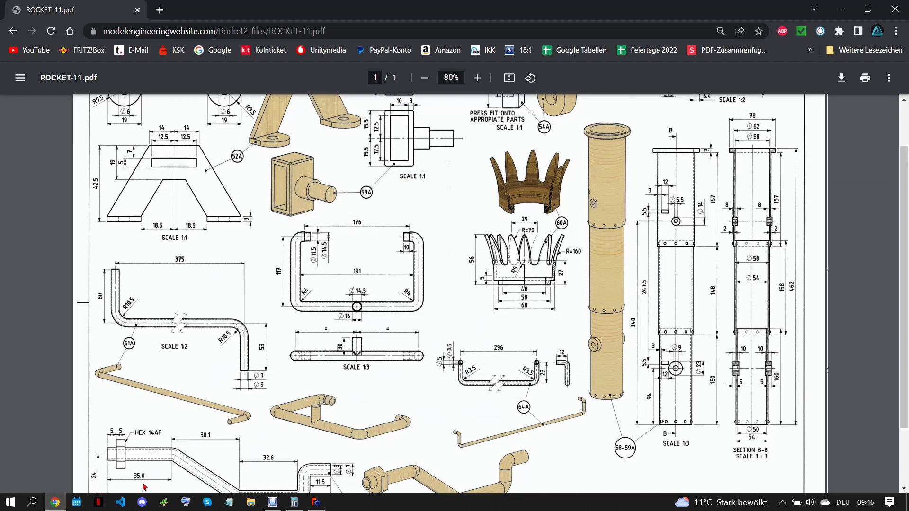
click(317, 503)
mouse_move(390, 342)
middle_down()
mouse_move(390, 228)
mouse_move(399, 259)
mouse_move(355, 230)
mouse_move(161, 278)
middle_up()
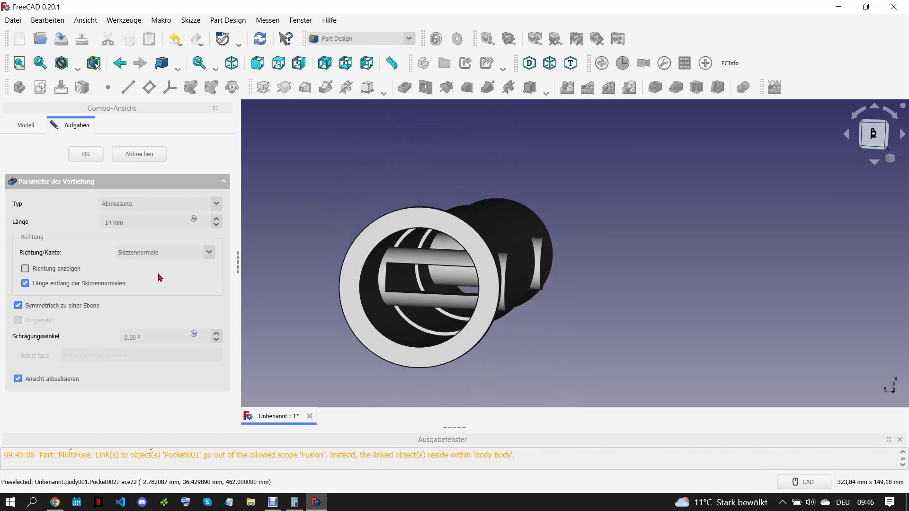
drag(138, 228, 57, 220)
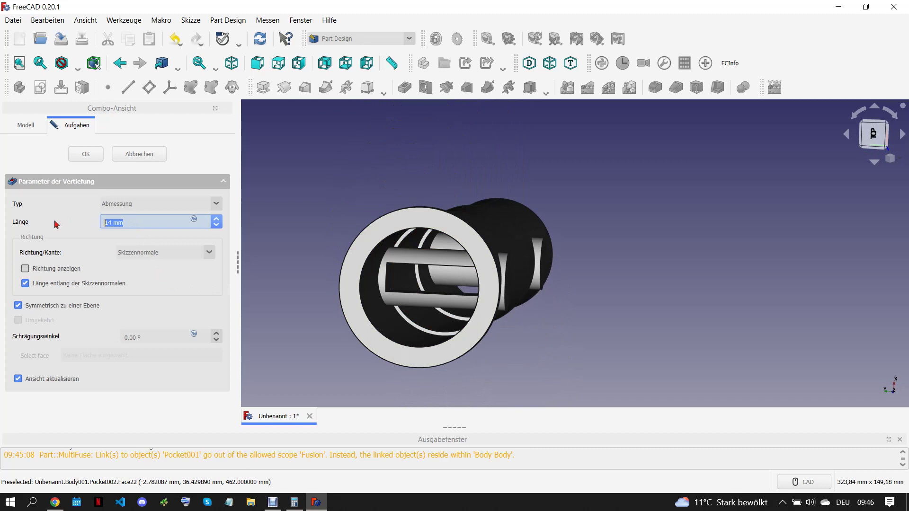
text(23)
key(Tab)
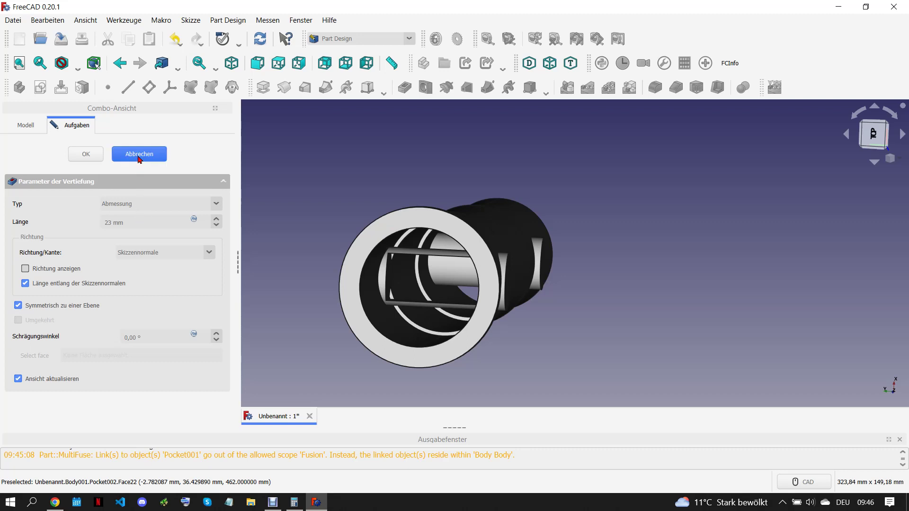
key(Escape)
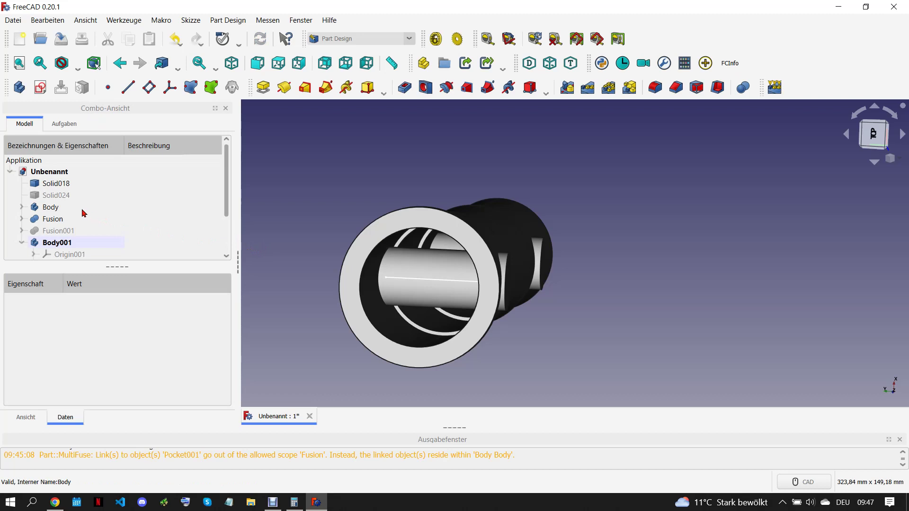
Reopen the Body001 rectangle sketch, close it unchanged, and start a Pocket from it
click(22, 208)
scroll(110, 220, down, 1)
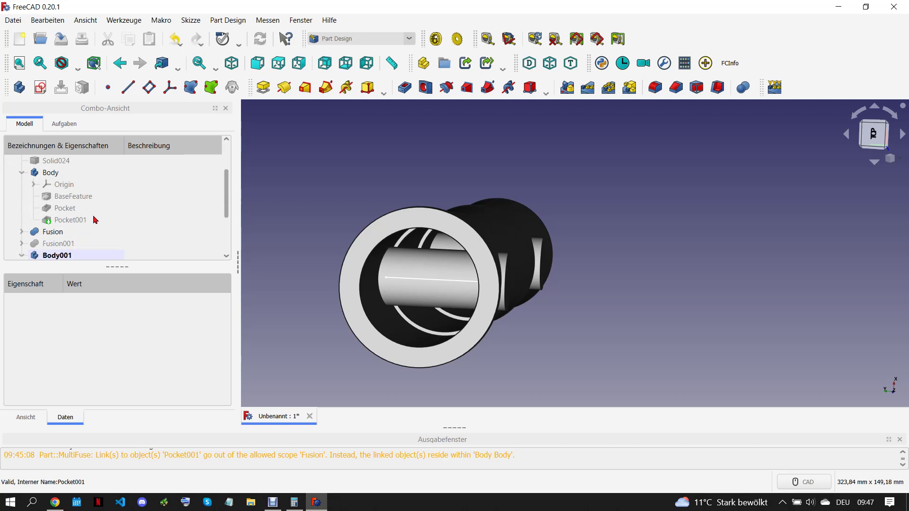
click(42, 177)
mouse_move(433, 269)
middle_down()
mouse_move(449, 280)
mouse_move(403, 265)
mouse_move(388, 248)
middle_up()
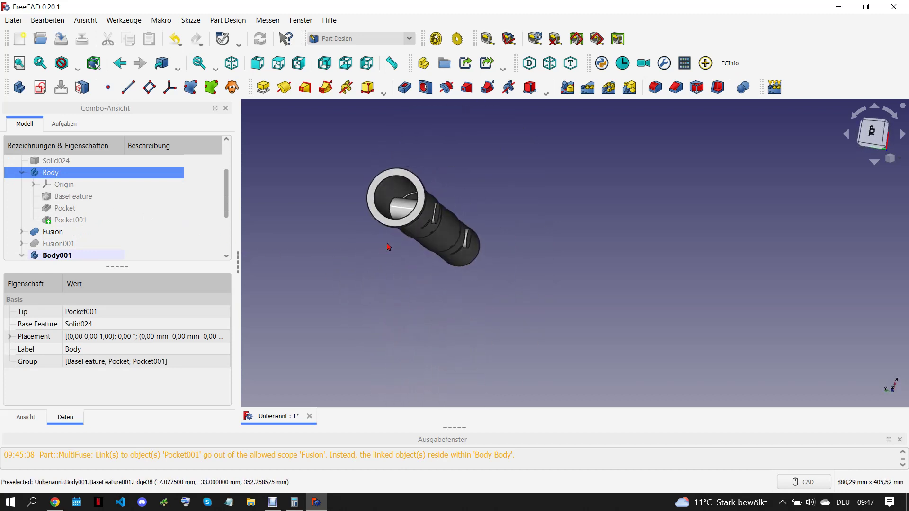
scroll(144, 235, down, 2)
double_click(83, 245)
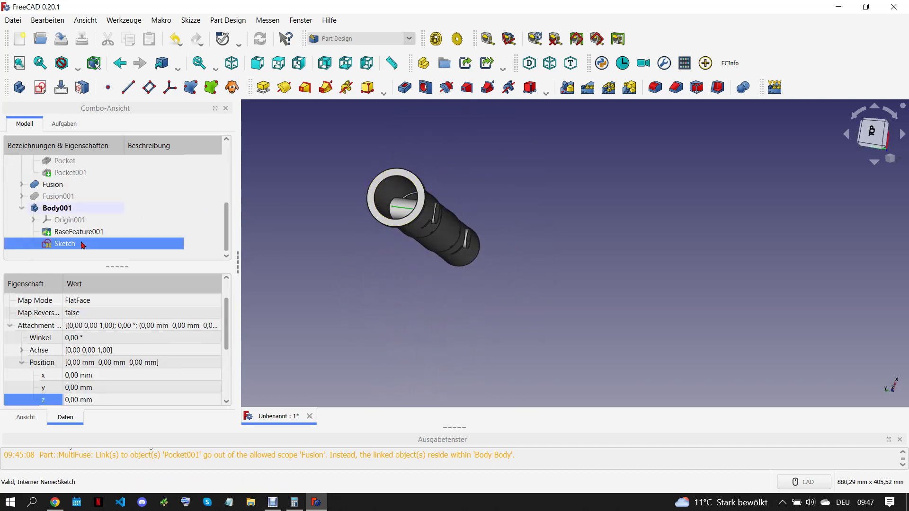
scroll(770, 284, up, 3)
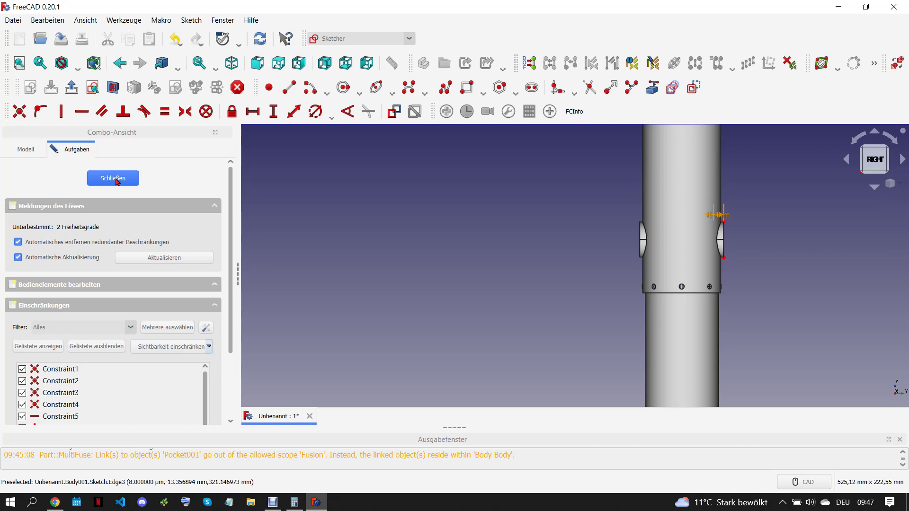
click(117, 182)
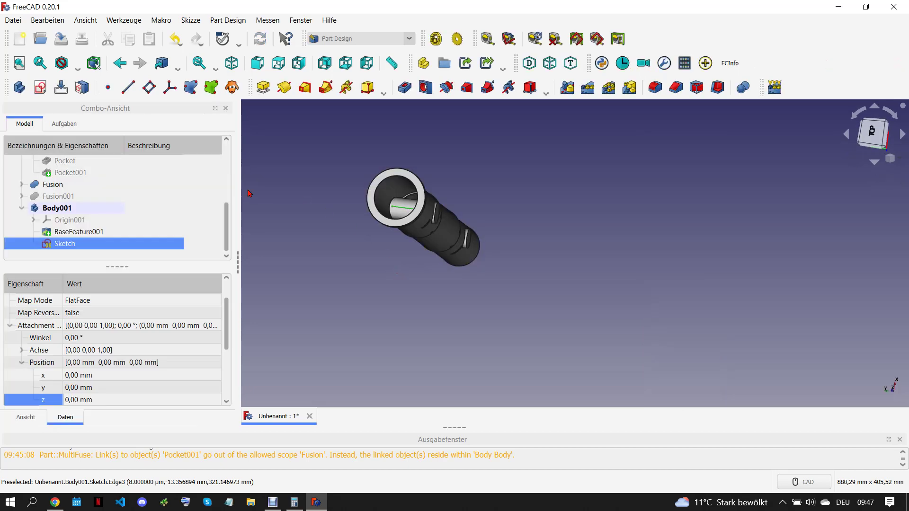
click(404, 88)
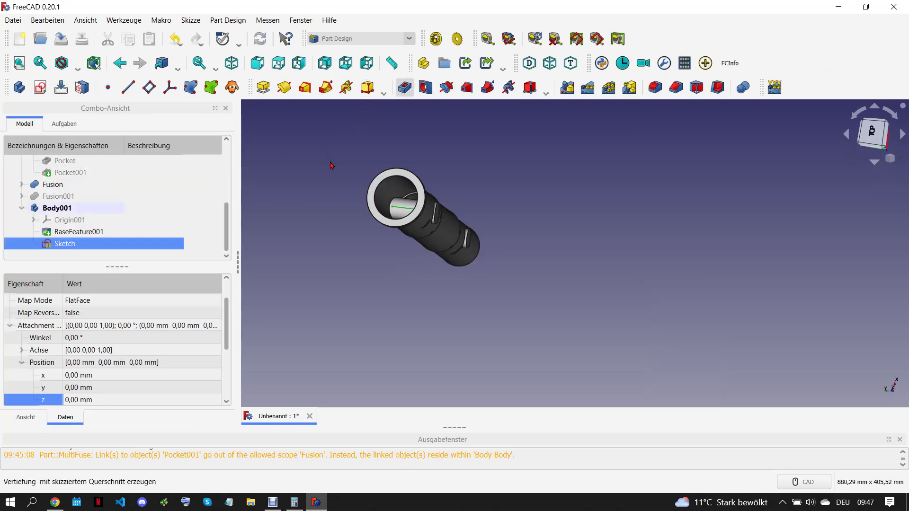
Cut the rectangle as Pocket002: 29 mm long, symmetric to the sketch plane
scroll(131, 223, up, 2)
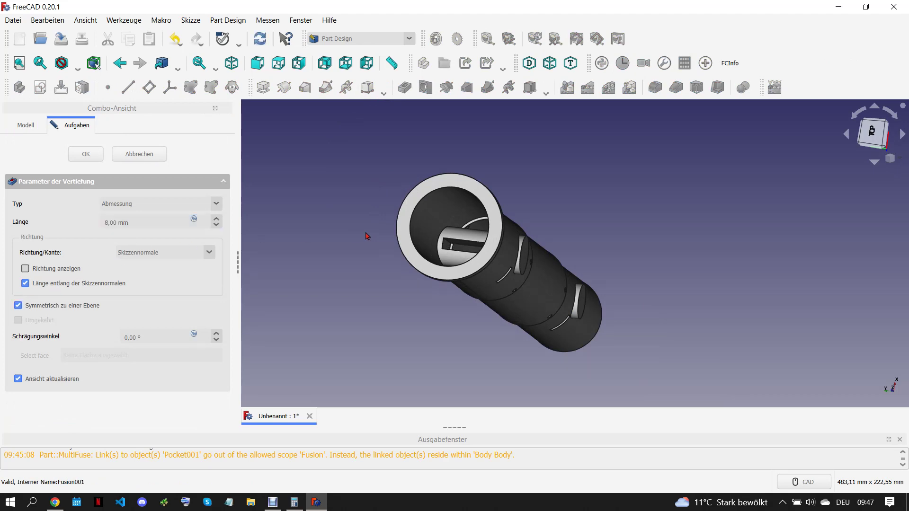
scroll(367, 235, up, 3)
scroll(374, 223, up, 1)
scroll(146, 221, up, 3)
scroll(146, 221, up, 5)
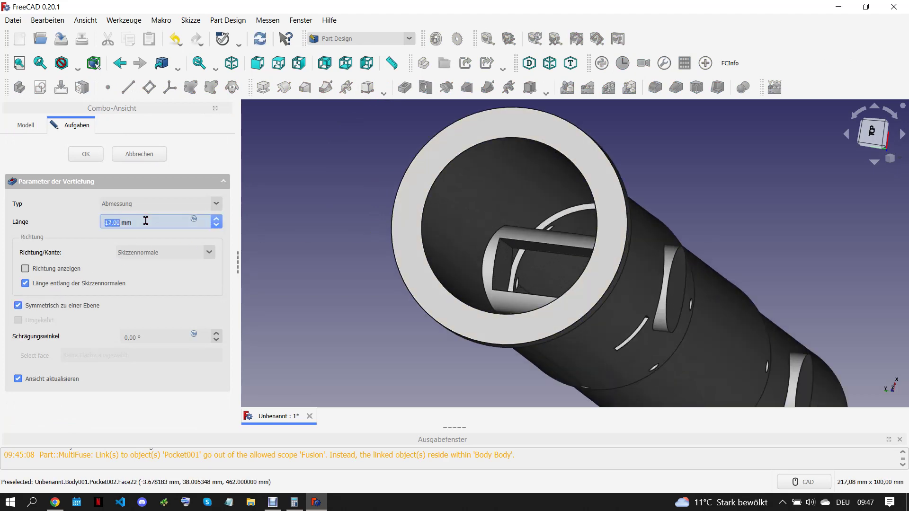
scroll(146, 221, up, 6)
scroll(146, 221, up, 4)
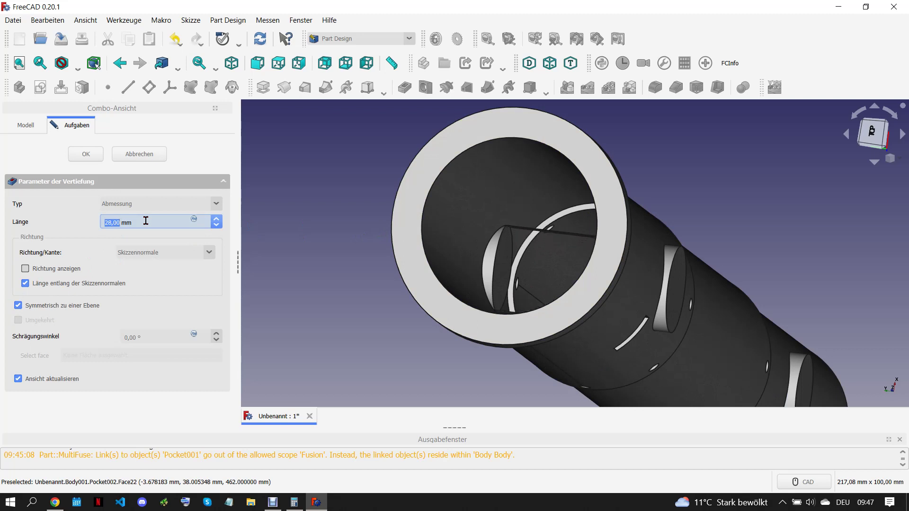
click(91, 155)
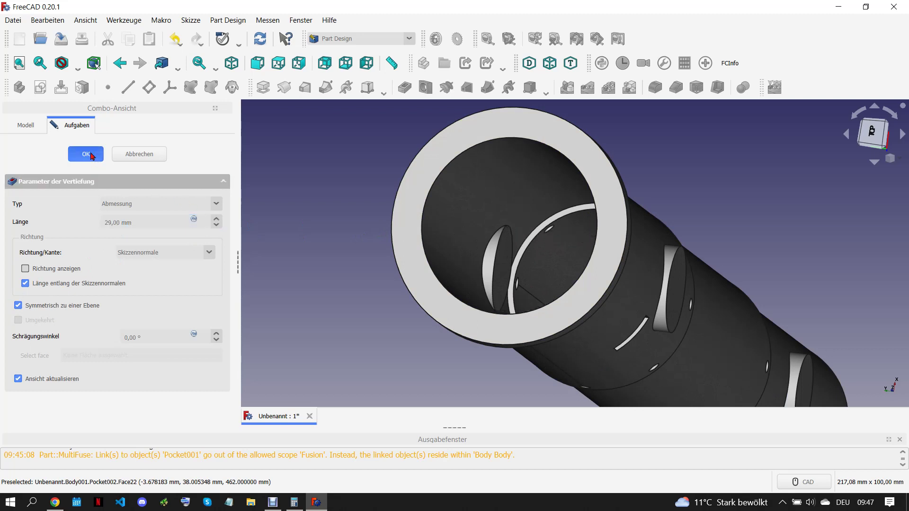
scroll(518, 285, down, 5)
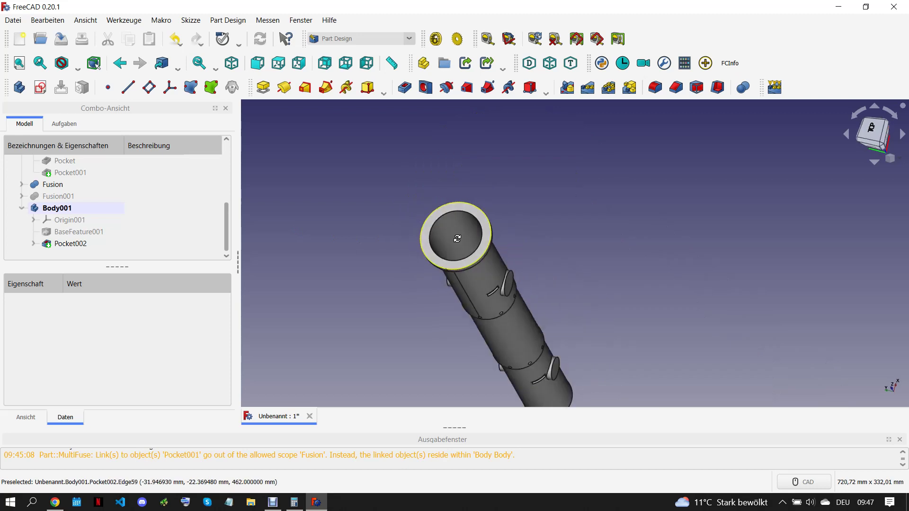
scroll(518, 285, down, 3)
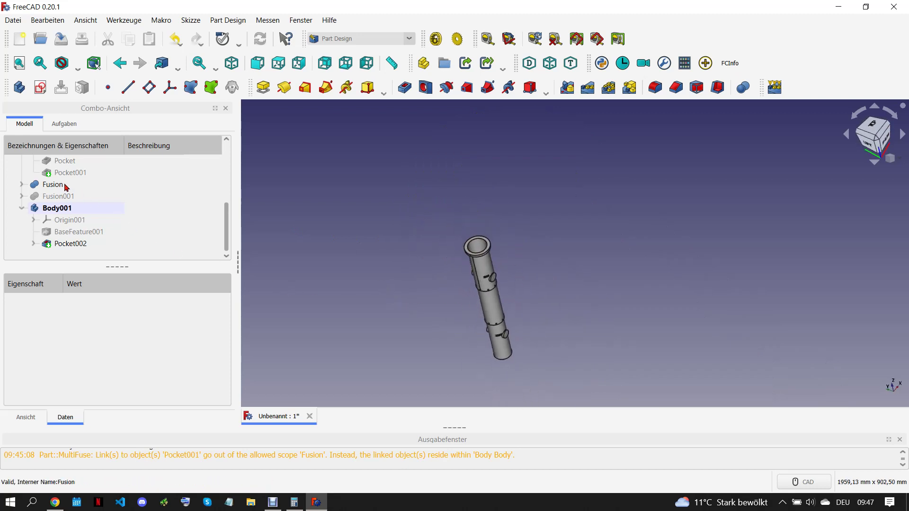
Create a new Body002 from the fused tube and start a sketch on the YZ plane
click(50, 185)
click(19, 87)
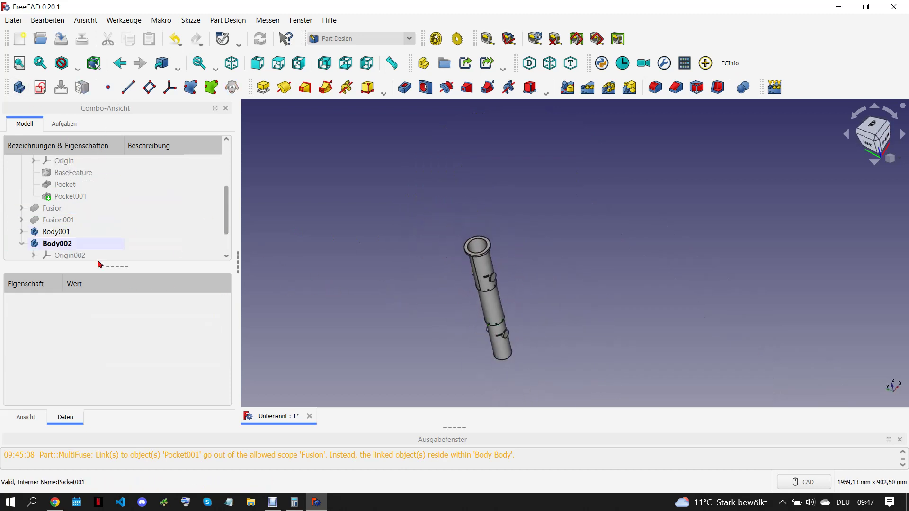
click(40, 87)
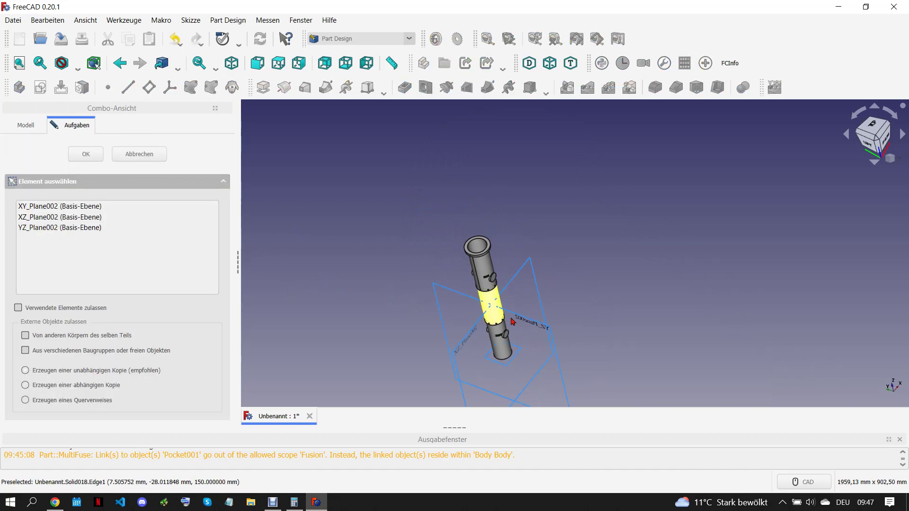
click(85, 154)
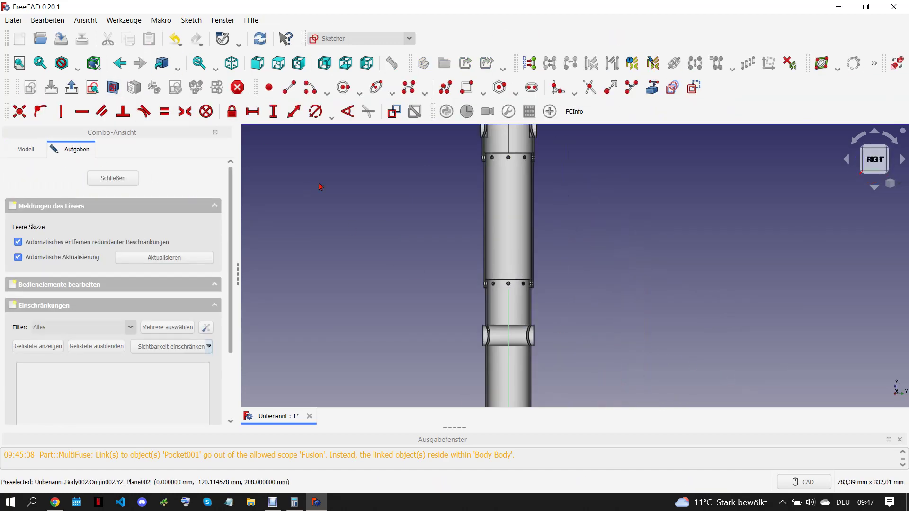
scroll(388, 208, up, 2)
Draw a rectangle around the lower boss with top corners symmetric about the vertical axis
click(468, 87)
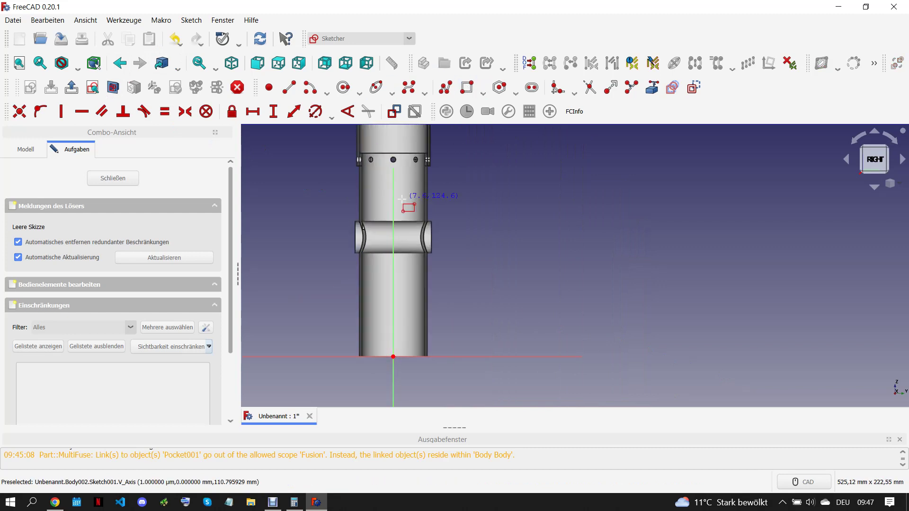
scroll(384, 208, up, 2)
click(363, 214)
click(438, 306)
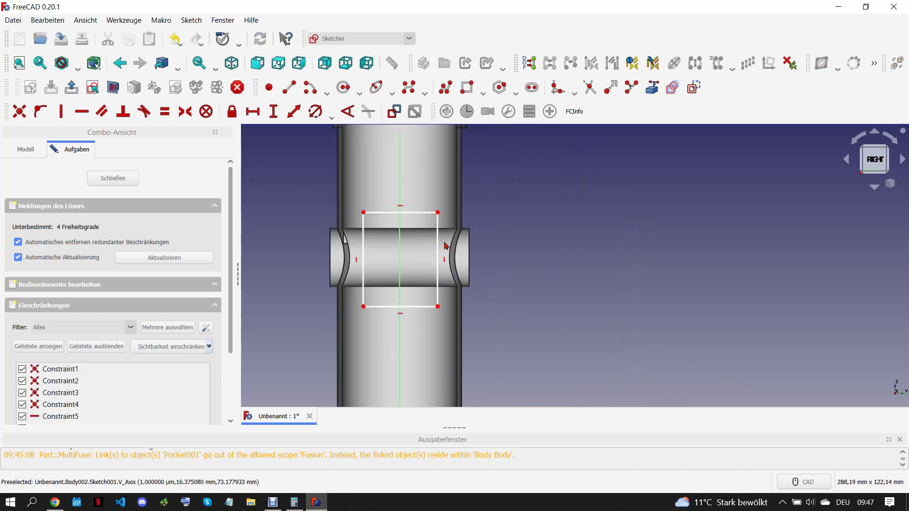
click(437, 214)
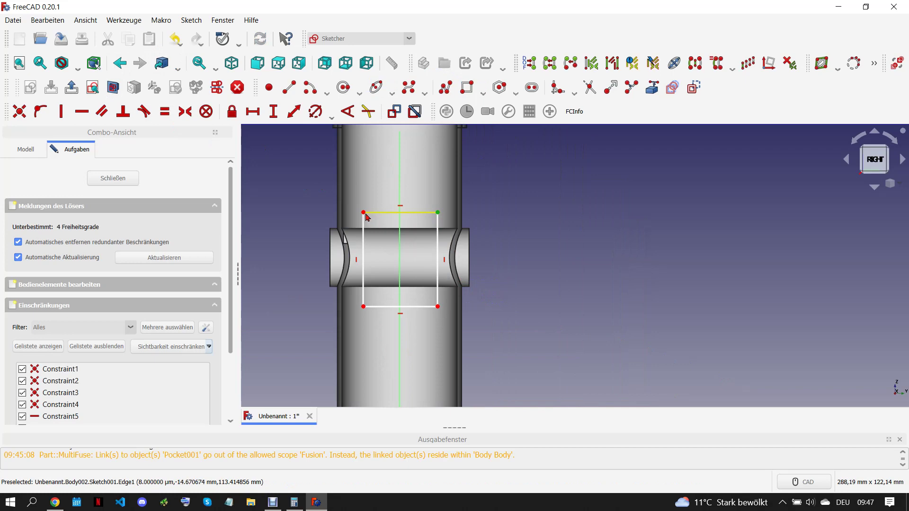
click(364, 213)
click(400, 194)
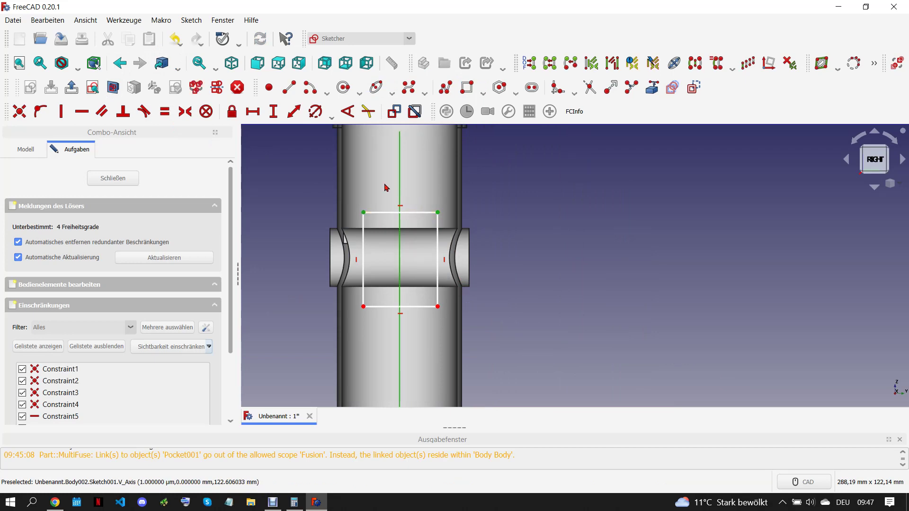
click(185, 111)
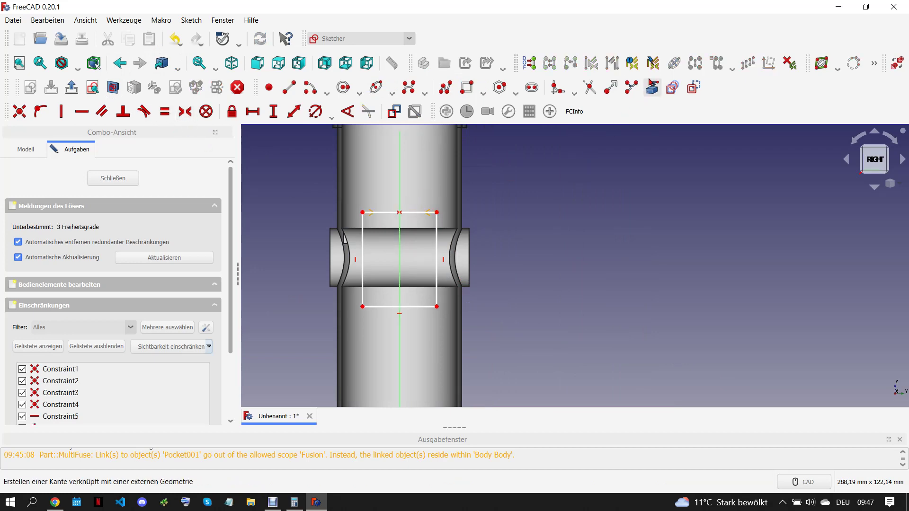
Reference the tube's right outer edge and dimension the rectangle side's gap to it
click(652, 87)
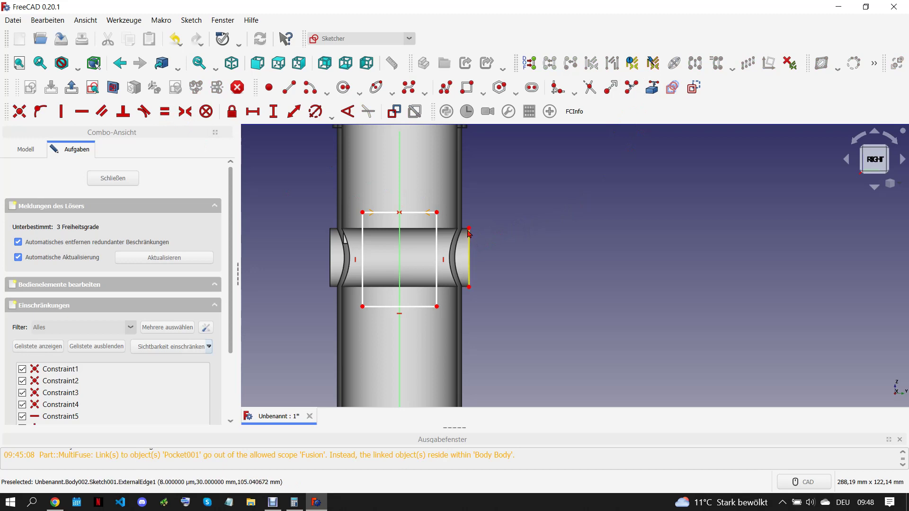
click(469, 251)
key(Escape)
click(438, 223)
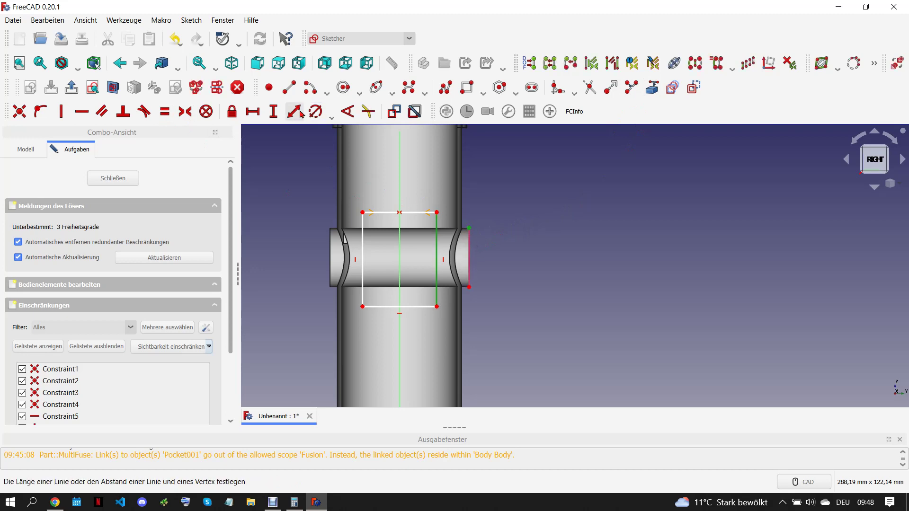
click(294, 111)
click(359, 176)
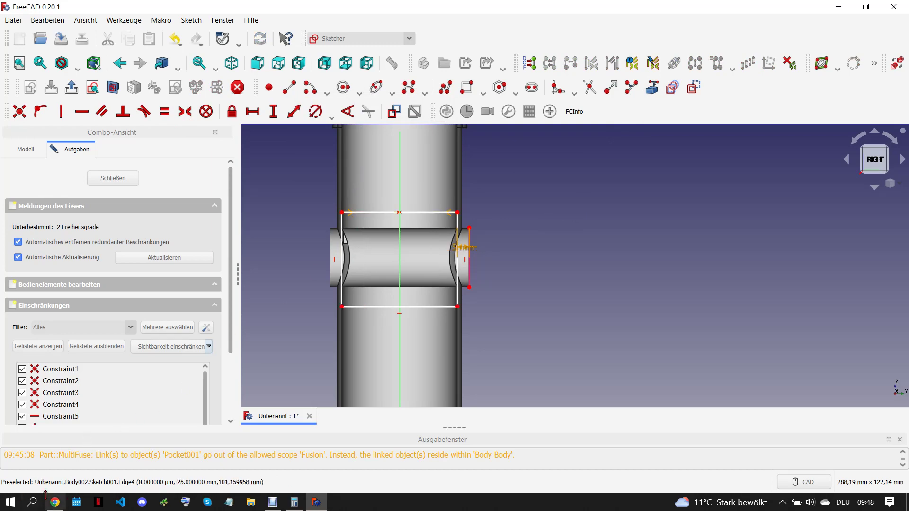
Check the reference drawing and change the edge gap to 10 mm
click(55, 503)
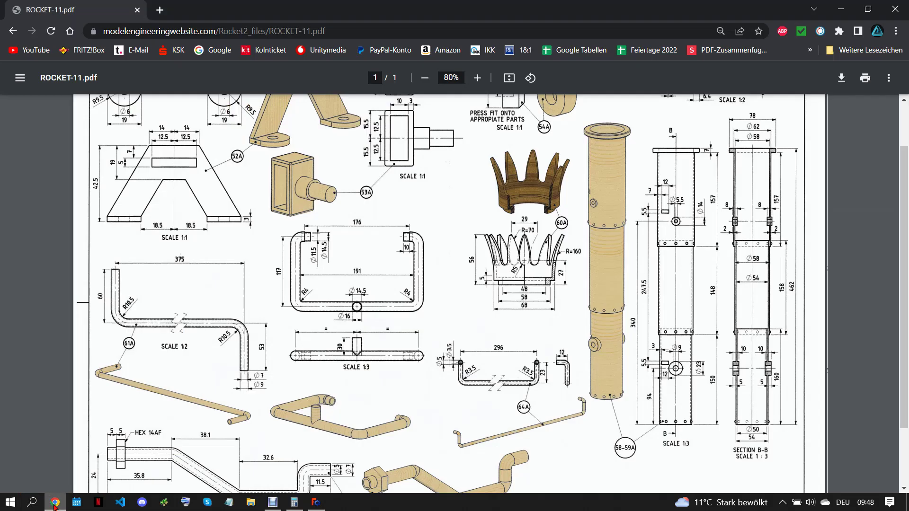
click(316, 502)
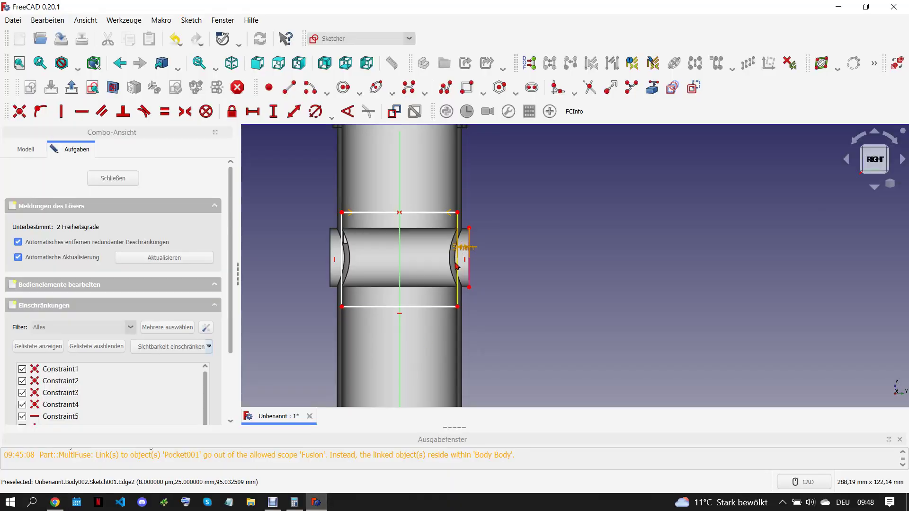
scroll(466, 250, up, 5)
double_click(462, 229)
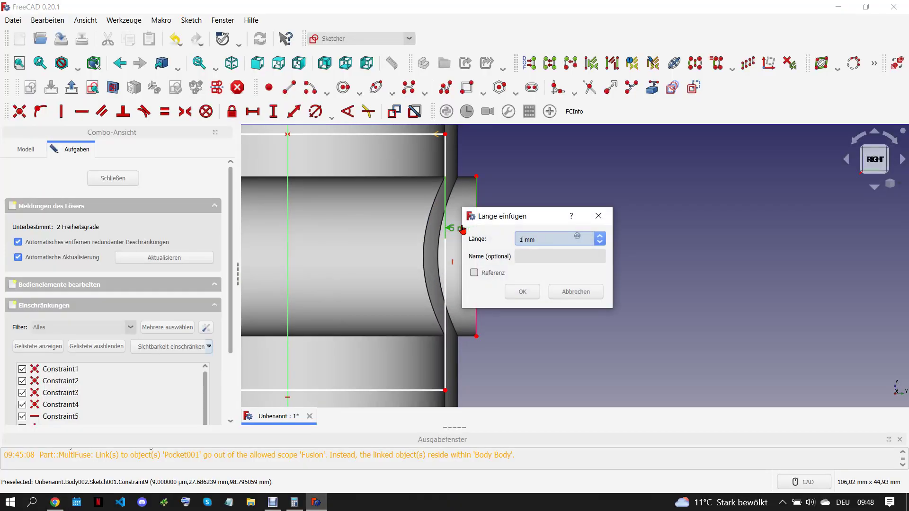
key(Return)
scroll(339, 256, down, 5)
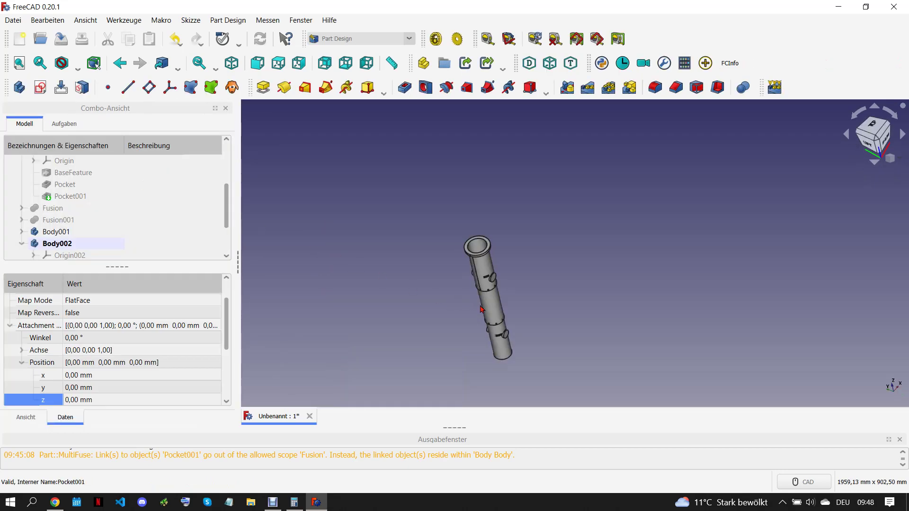
From the bottom view, pocket the rectangle sketch 26 mm, symmetric to its plane
key(1)
key(5)
scroll(493, 349, up, 3)
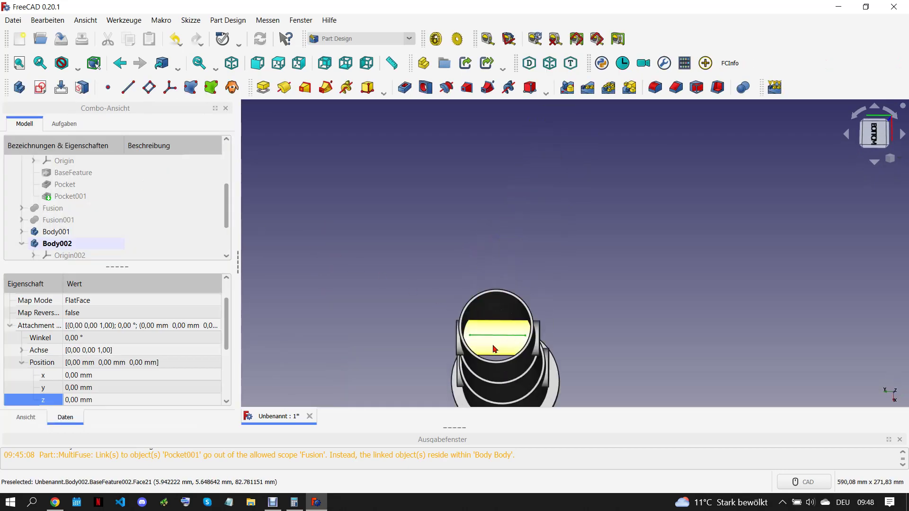
scroll(494, 349, up, 2)
scroll(492, 312, up, 1)
scroll(490, 287, up, 2)
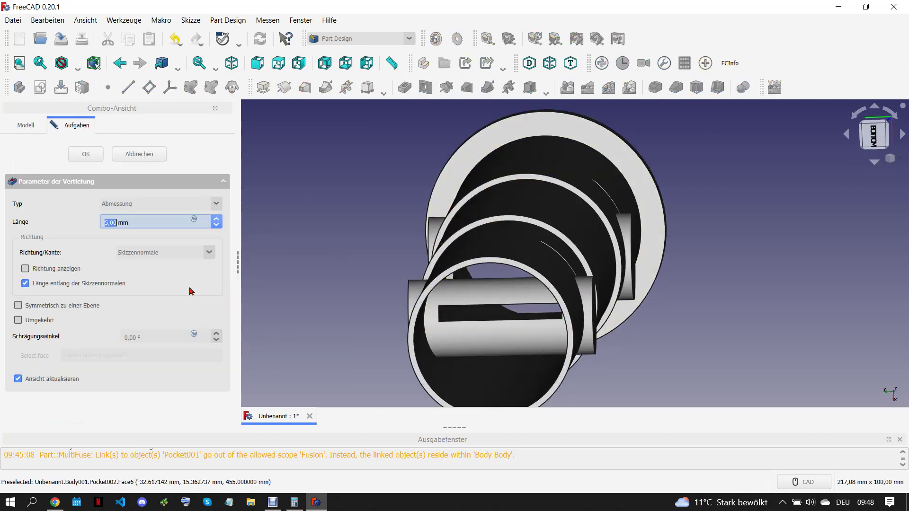
click(18, 305)
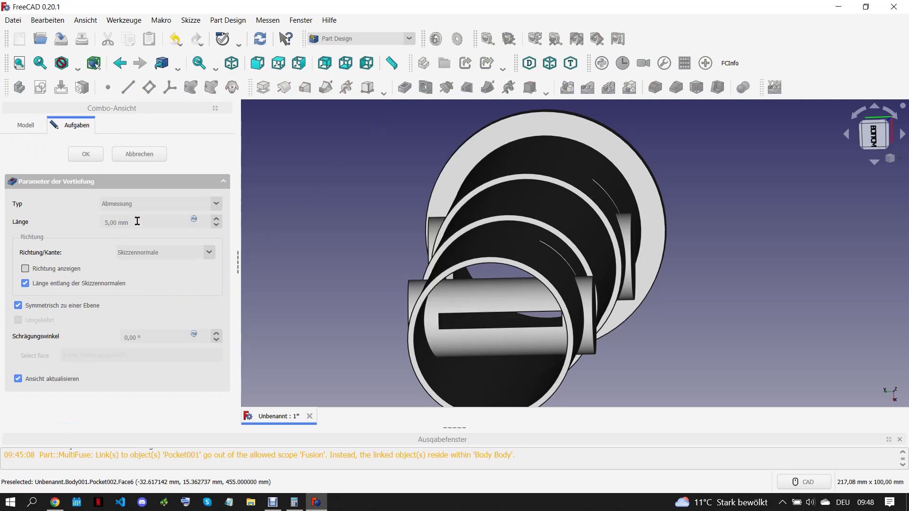
scroll(140, 220, up, 3)
scroll(140, 220, up, 2)
scroll(140, 220, up, 4)
scroll(140, 219, up, 3)
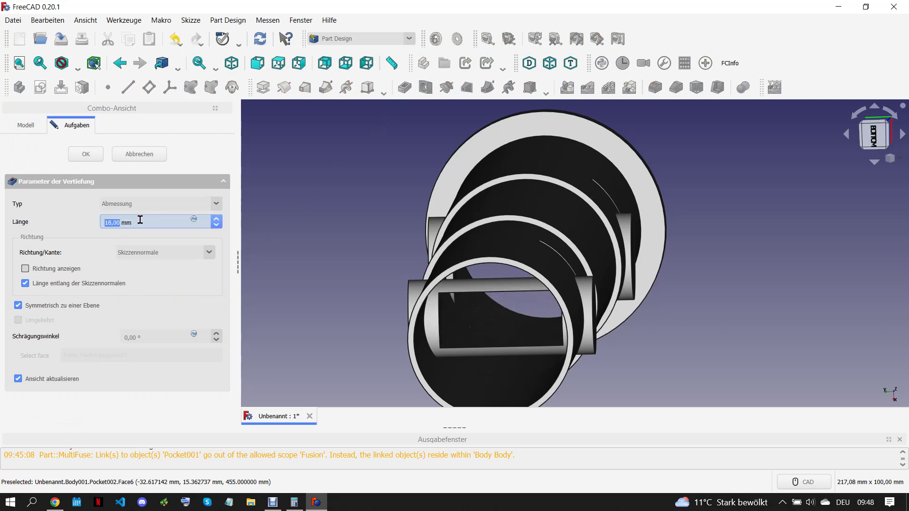
scroll(140, 219, up, 3)
scroll(141, 220, up, 2)
scroll(140, 219, up, 2)
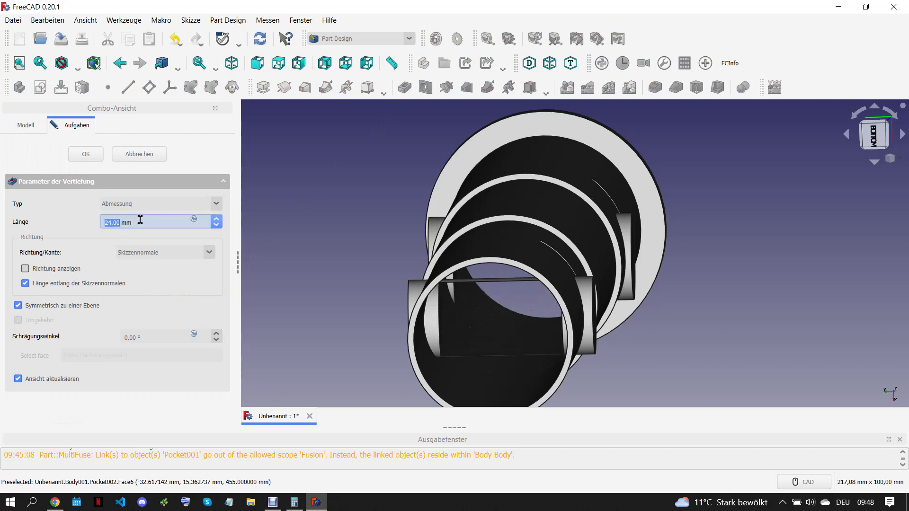
scroll(140, 220, up, 1)
click(162, 191)
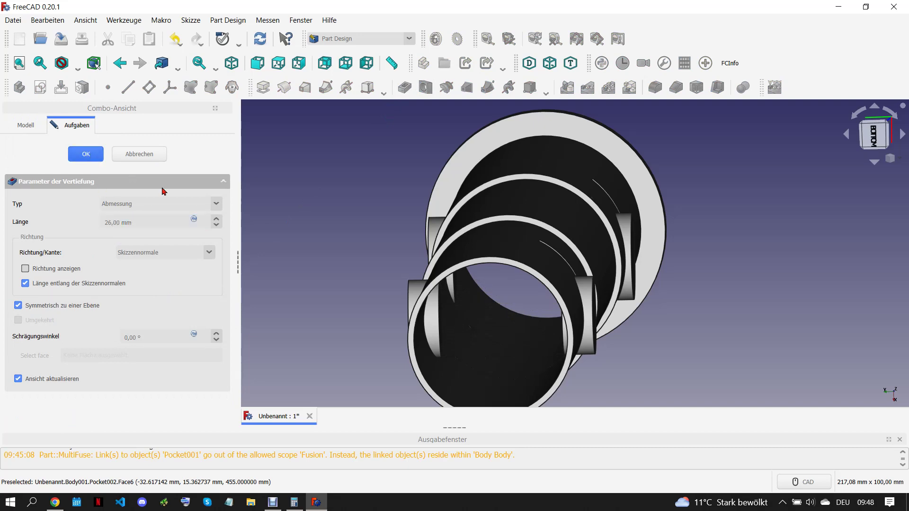
key(Return)
Finish the 26 mm pocket and clear the selection after a false sketch start
key(0)
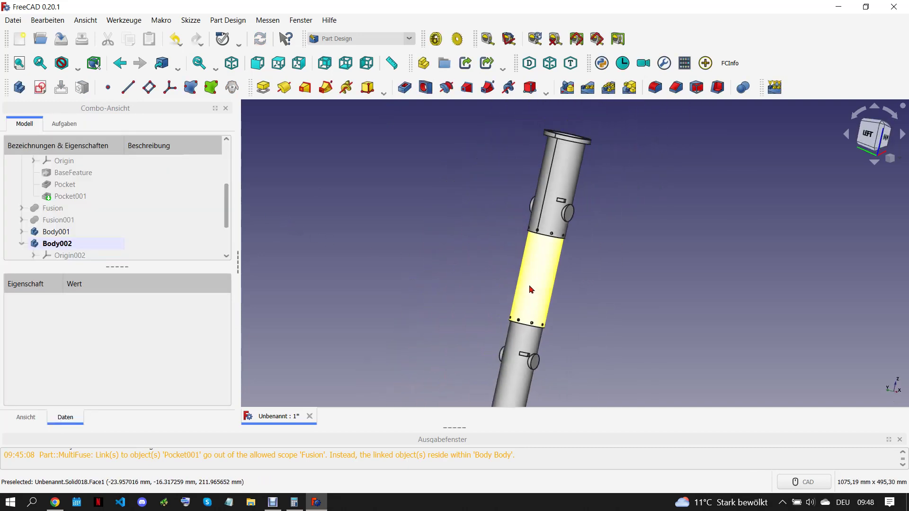
scroll(510, 305, up, 5)
click(545, 228)
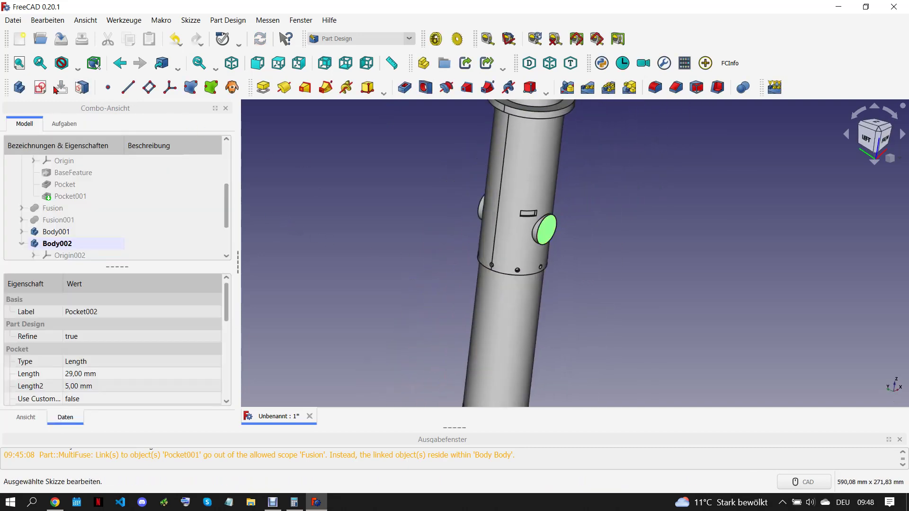
click(40, 87)
click(585, 174)
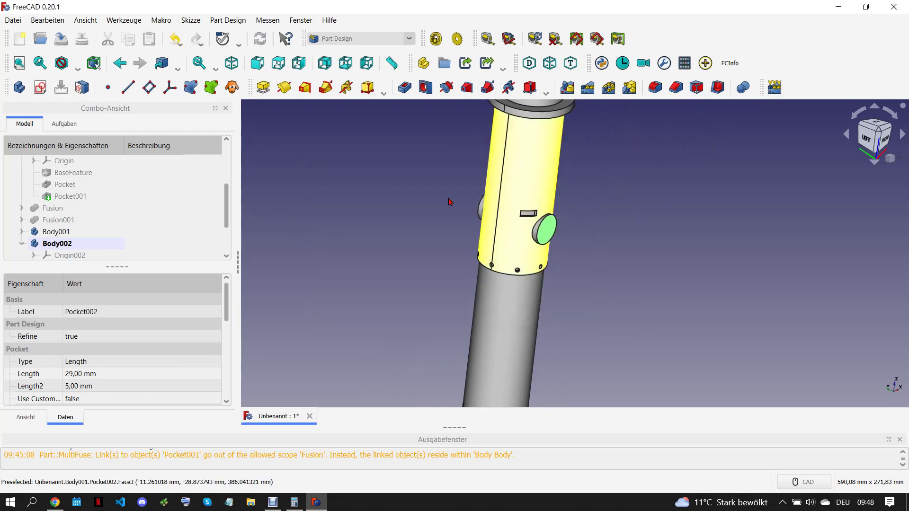
scroll(487, 213, down, 3)
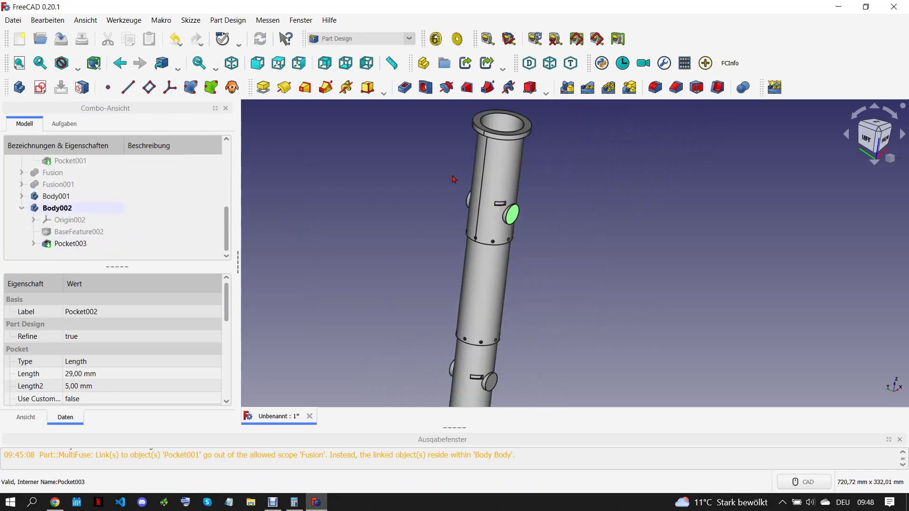
click(485, 318)
Start a sketch on the lower boss's flat face and reference its circular edge
click(462, 253)
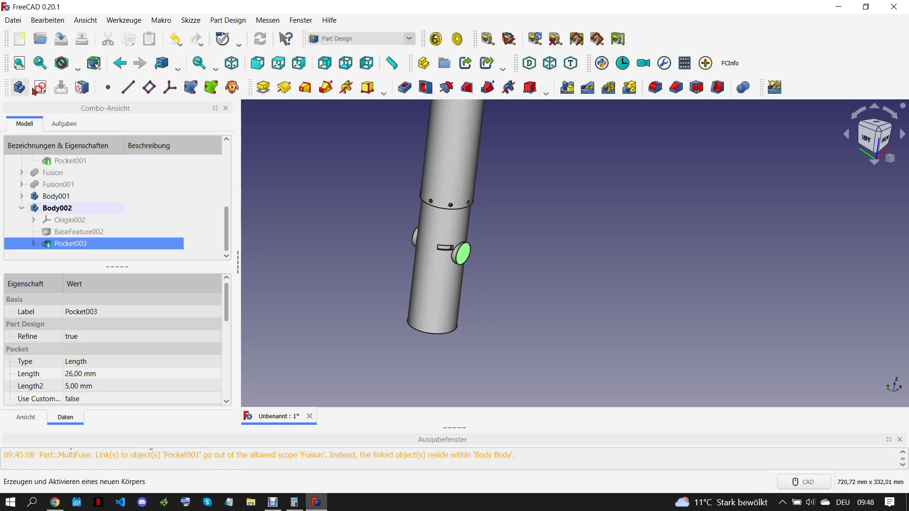
click(19, 87)
scroll(617, 335, up, 3)
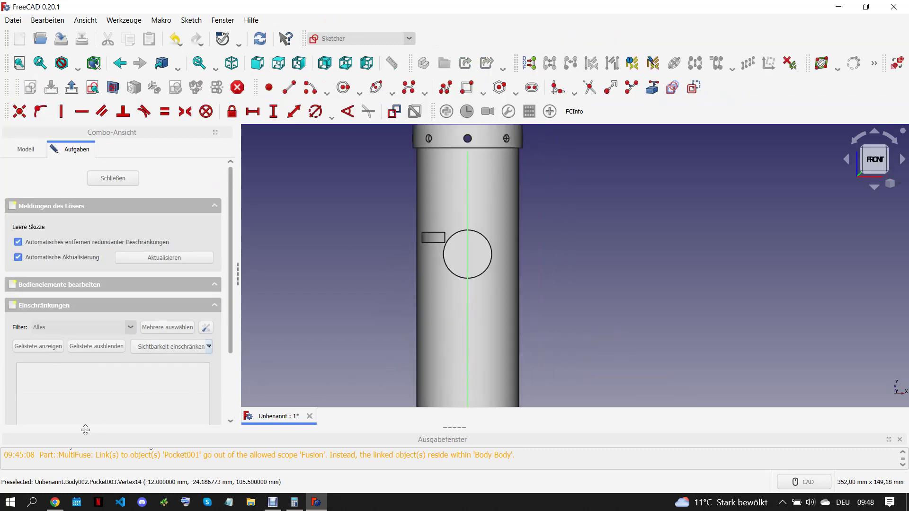
click(56, 503)
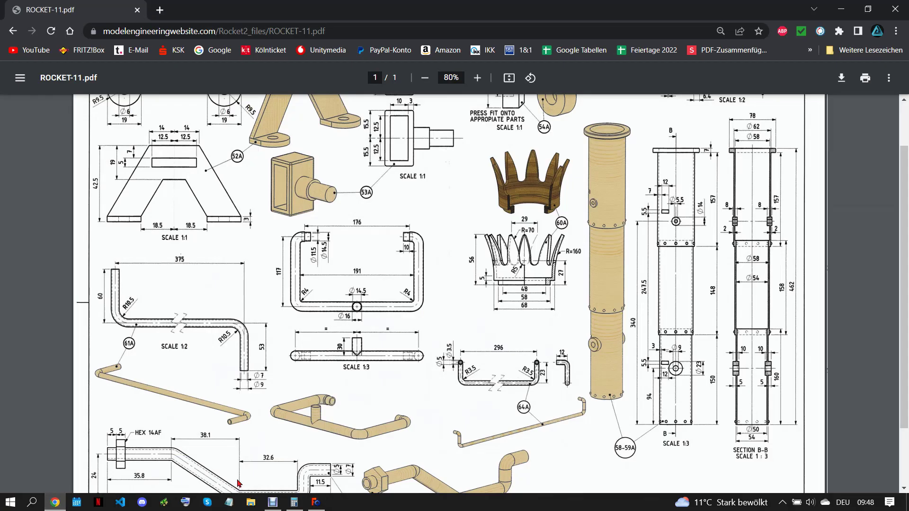
click(316, 502)
scroll(481, 260, up, 3)
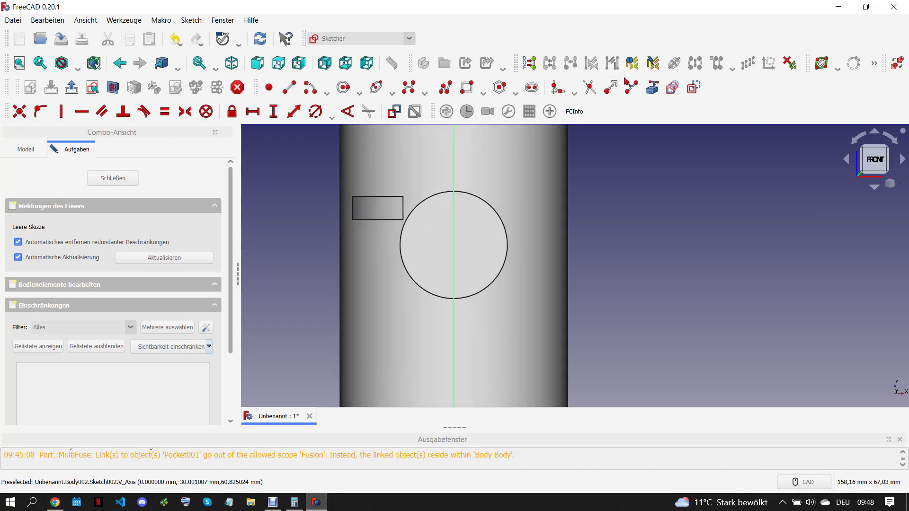
click(653, 92)
click(501, 272)
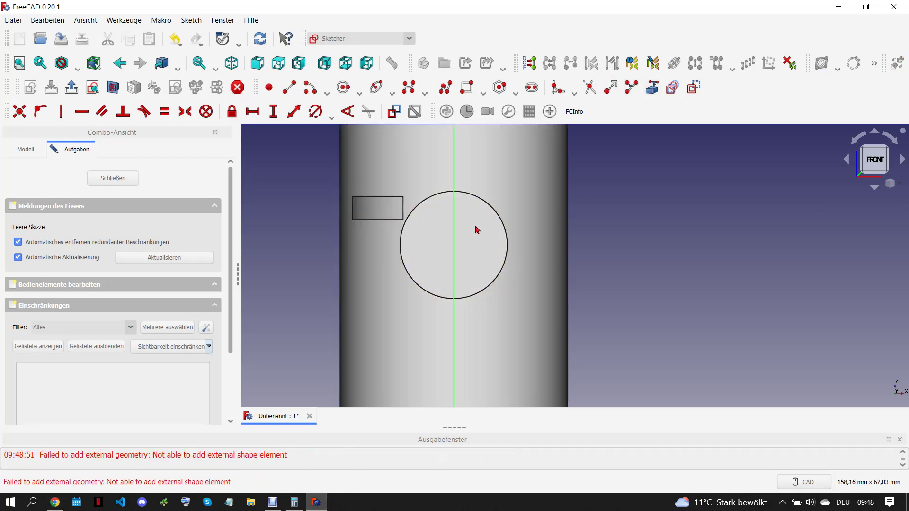
click(652, 88)
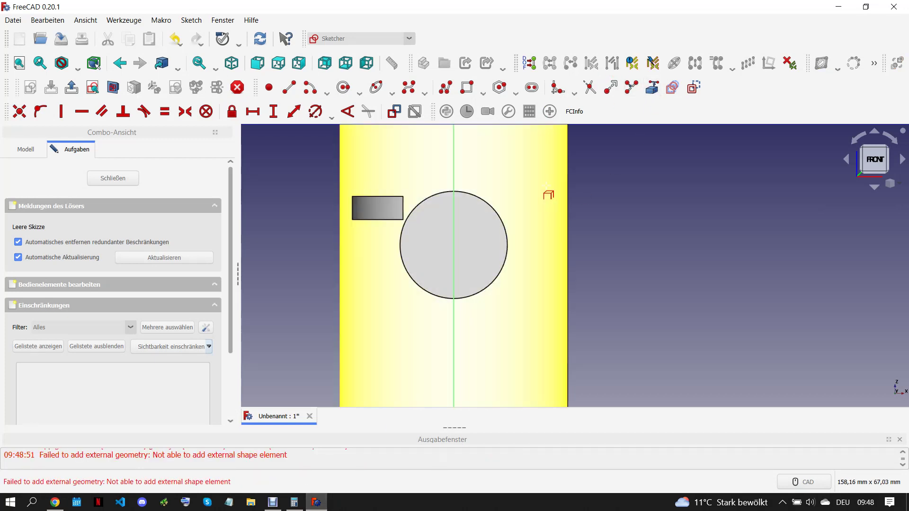
click(498, 214)
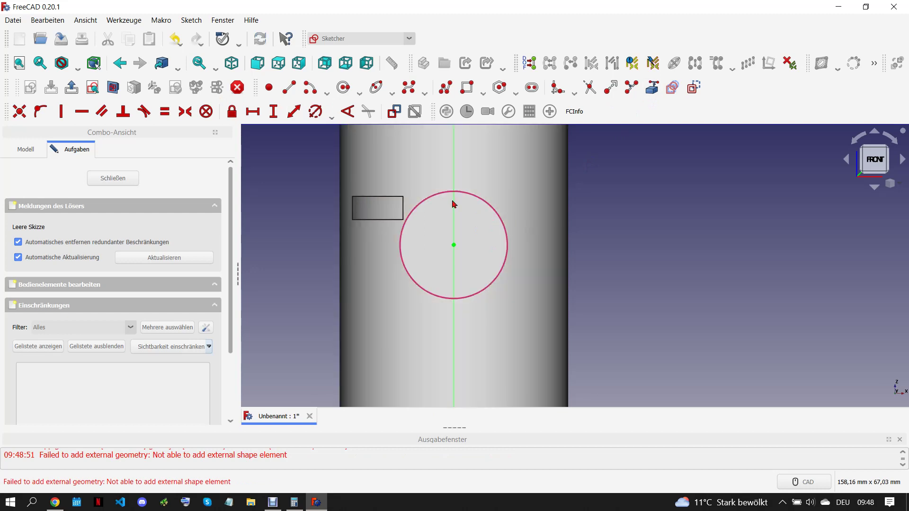
Draw a 9 mm diameter circle centred on the boss and close the sketch
key(g)
key(c)
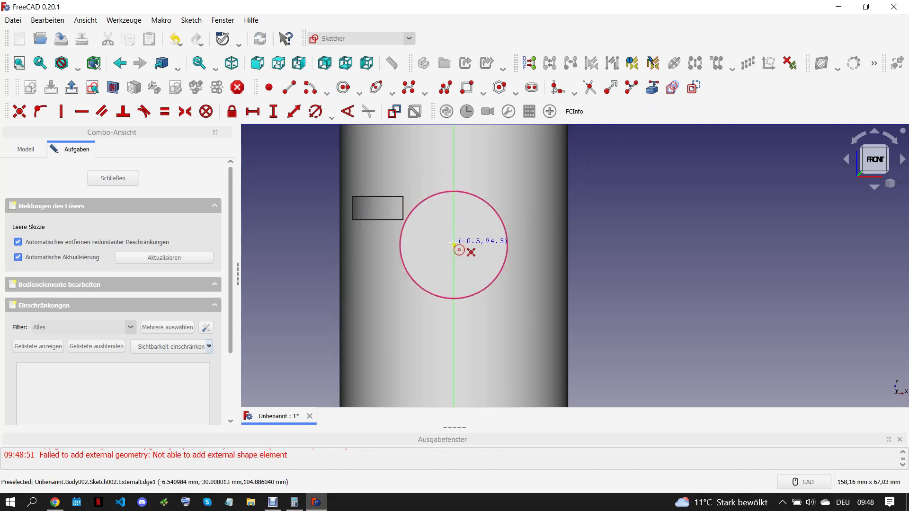
click(453, 245)
click(470, 239)
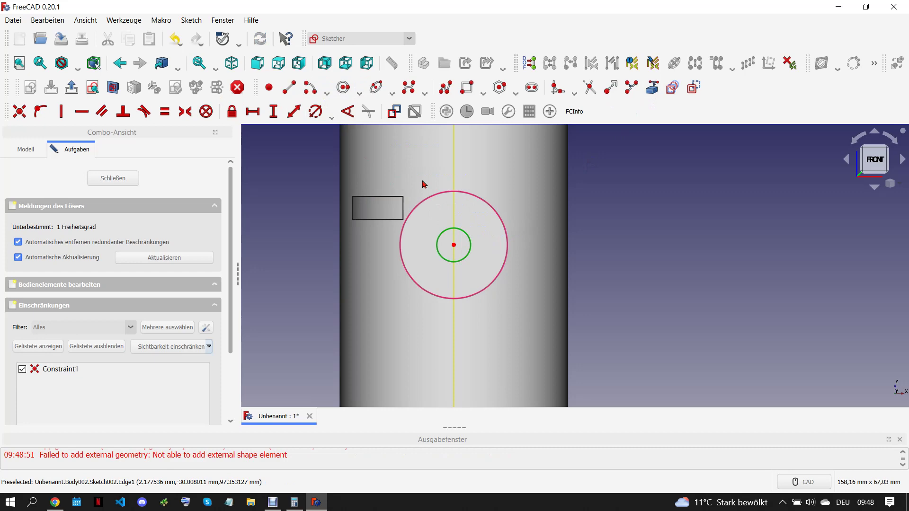
click(315, 112)
text(9)
key(Return)
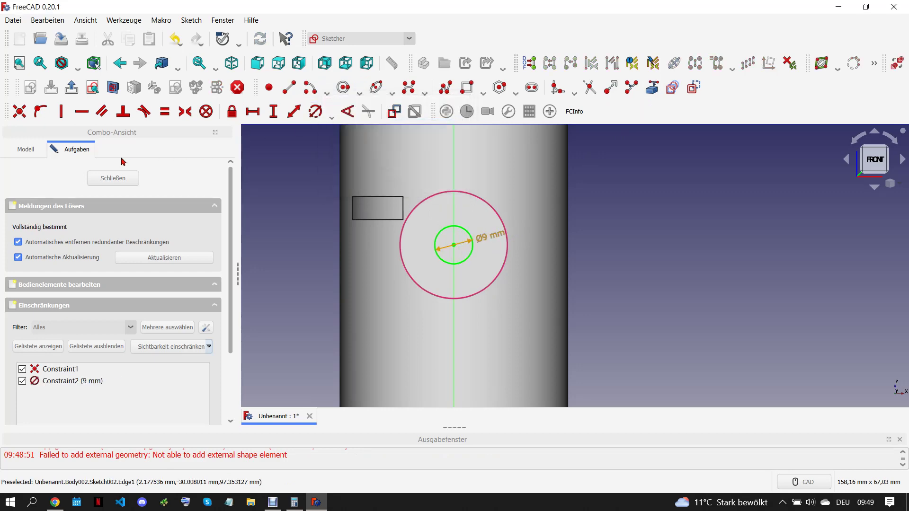
click(112, 179)
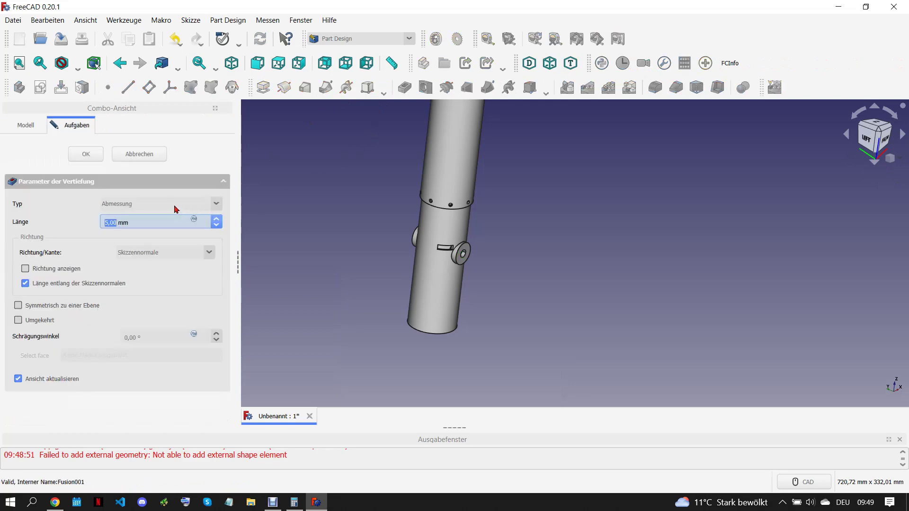
Set the 9 mm circle's pocket type to Through all and confirm
click(174, 209)
click(145, 227)
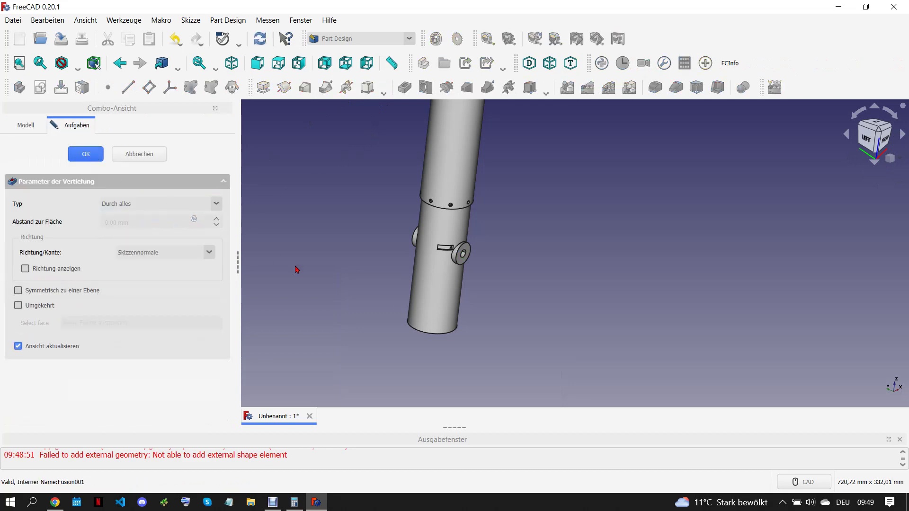
key(Return)
scroll(501, 321, down, 3)
scroll(405, 311, up, 2)
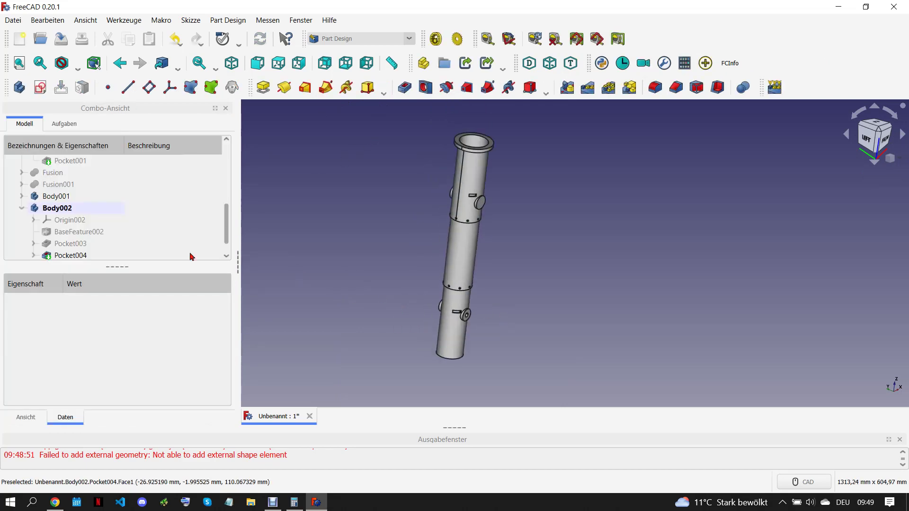
Activate Body001 and start a new sketch on the upper boss's flat face
double_click(67, 198)
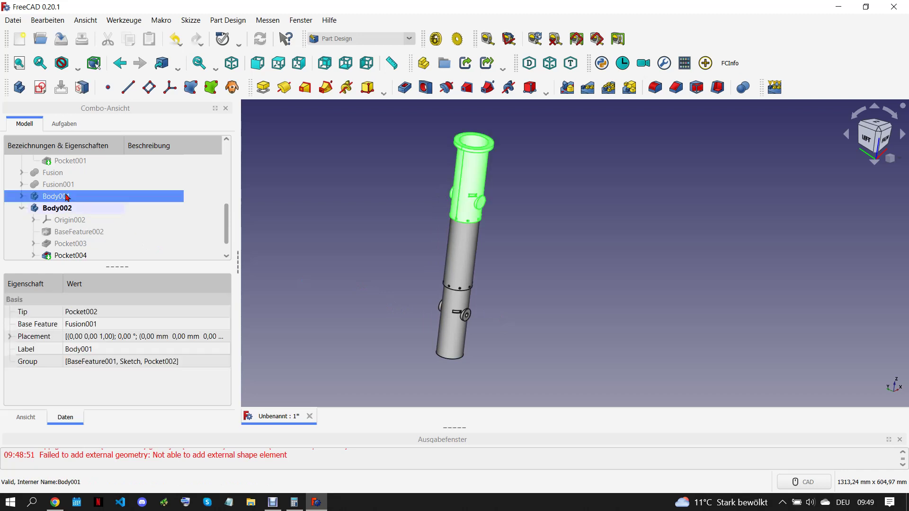
click(278, 240)
scroll(489, 226, up, 2)
scroll(489, 226, up, 3)
click(489, 226)
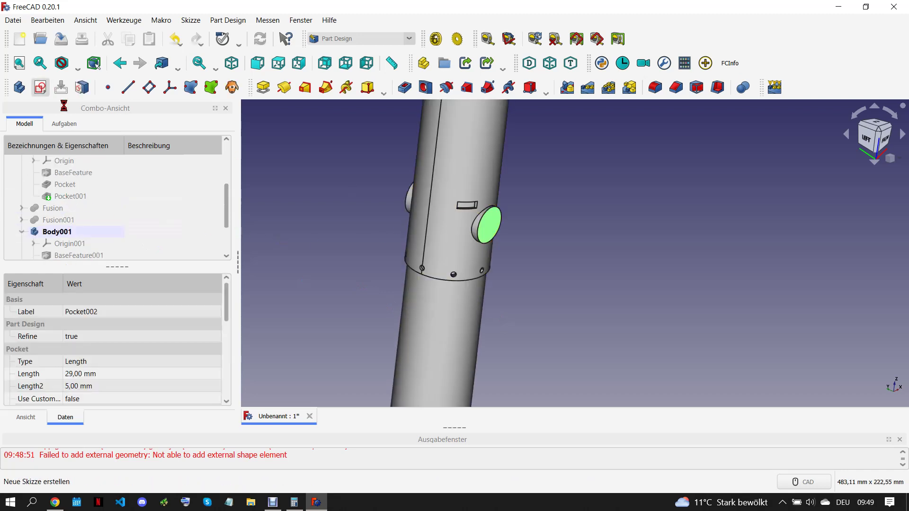
click(41, 87)
scroll(452, 217, up, 3)
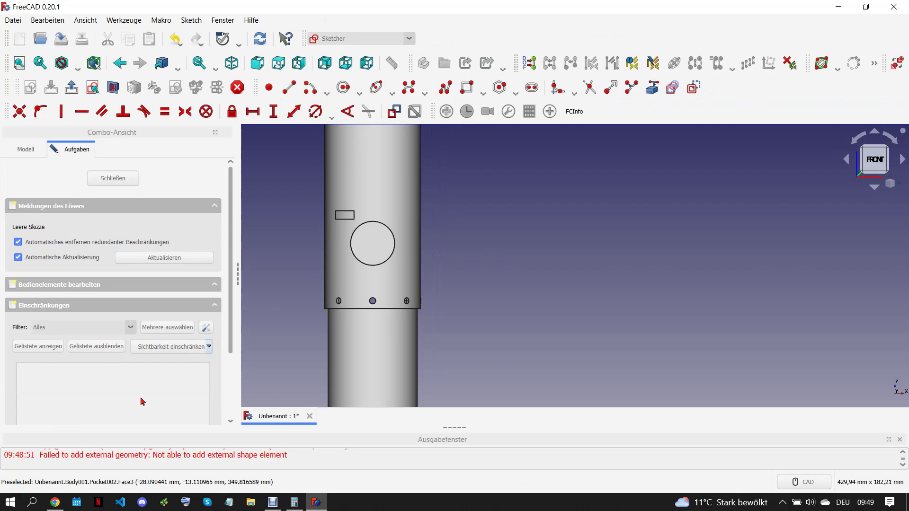
Reference the upper boss edge and draw a centred 5.5 mm diameter circle
click(54, 502)
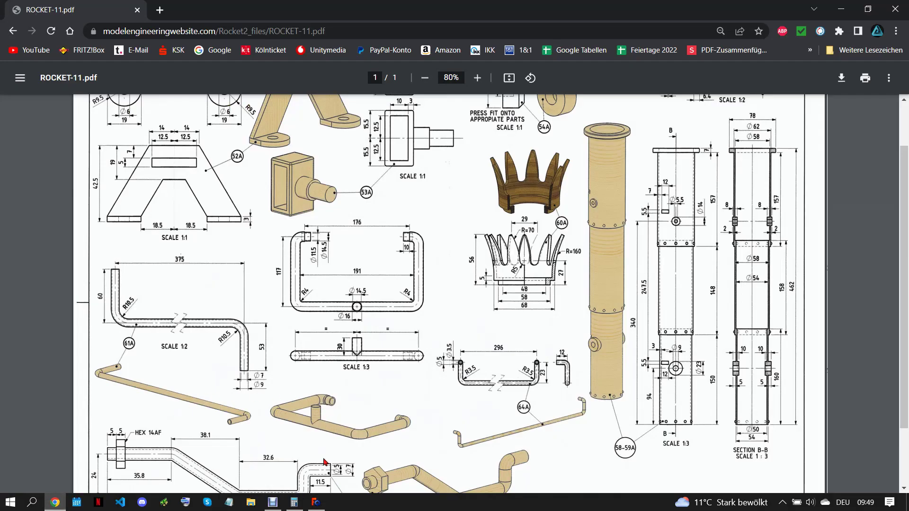
click(317, 502)
scroll(379, 255, up, 3)
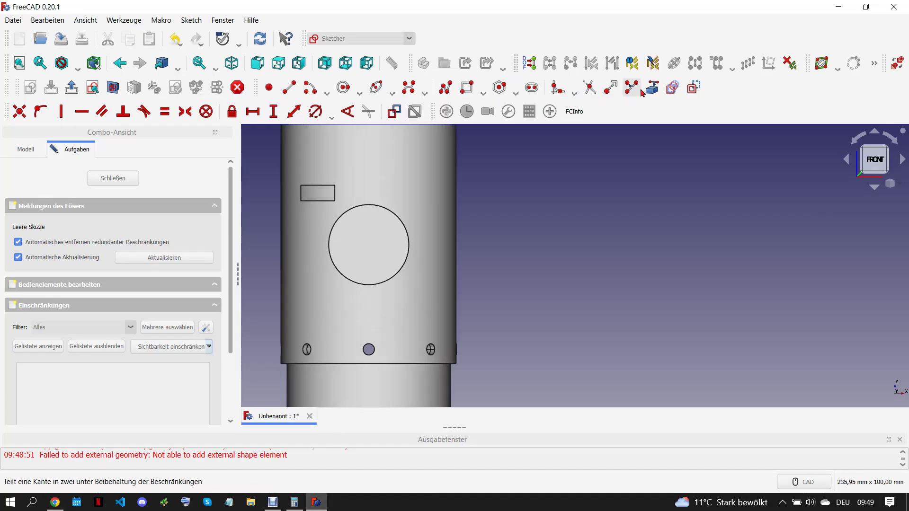
click(403, 271)
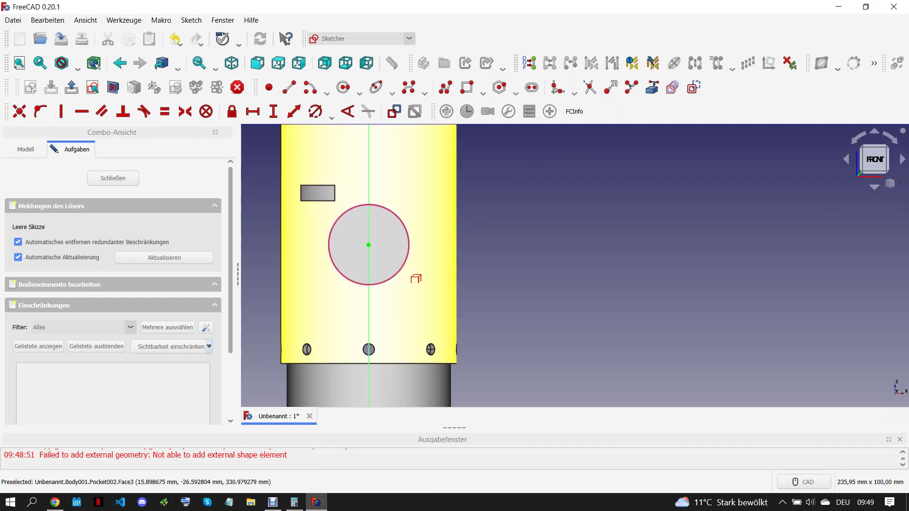
click(343, 87)
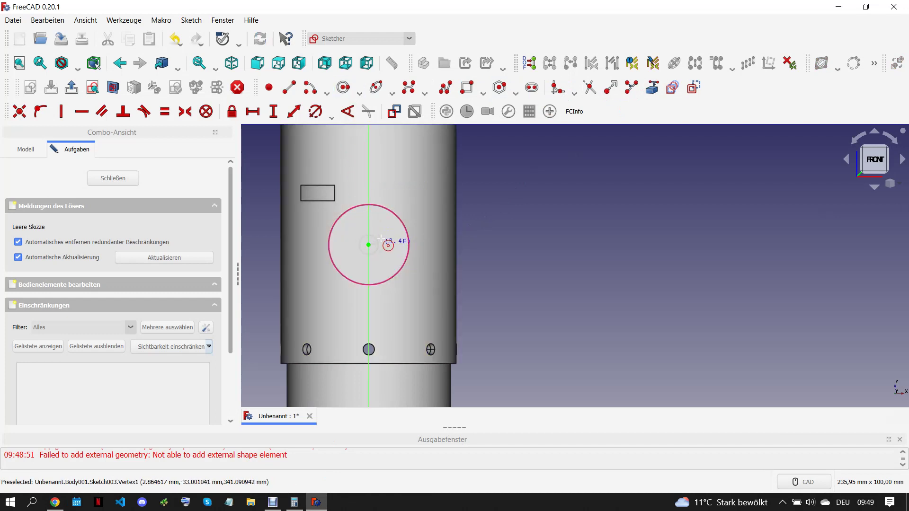
click(368, 245)
click(315, 111)
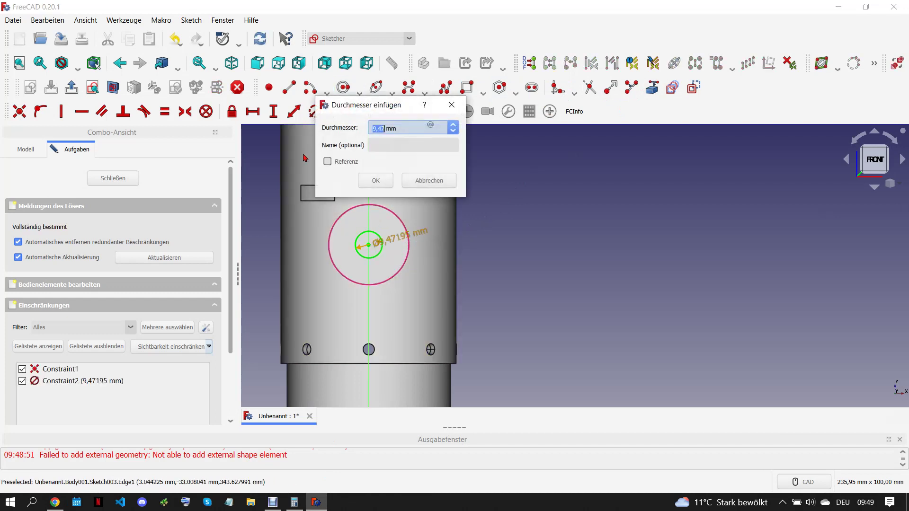
click(376, 180)
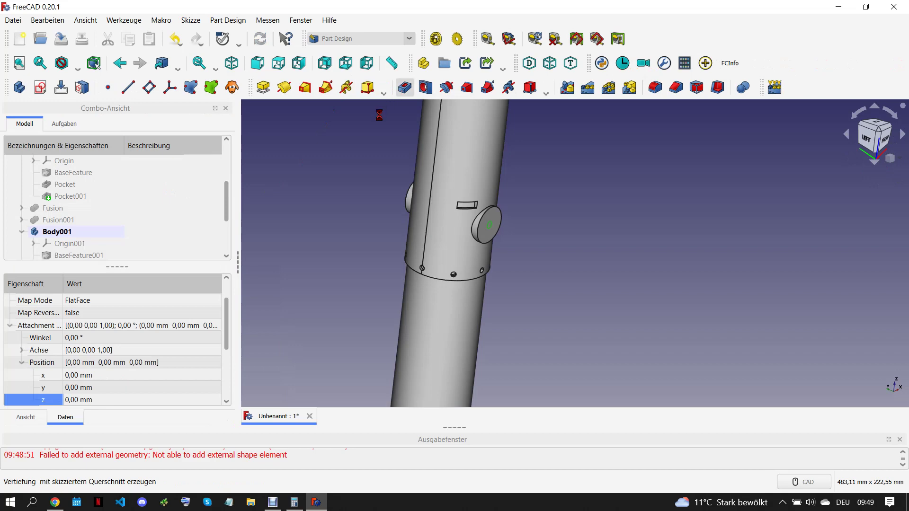
Cut the 5.5 mm circle as a Through all pocket
click(175, 203)
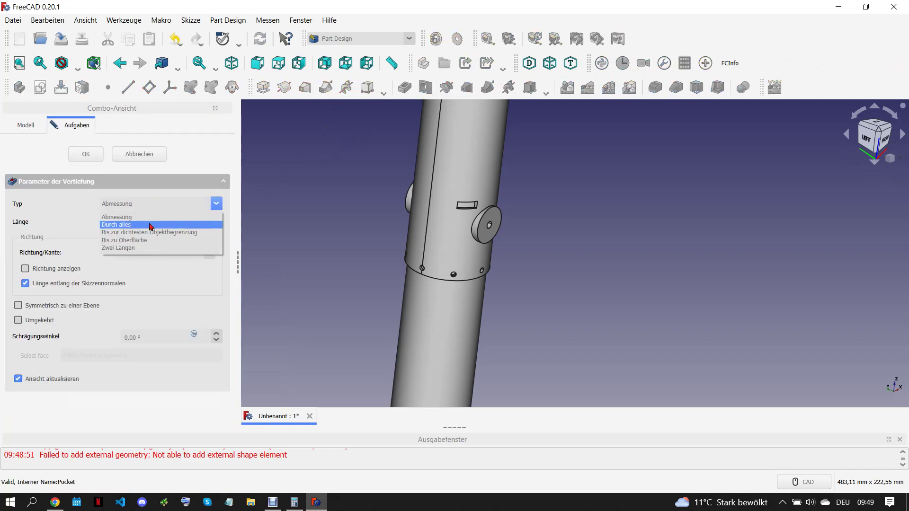
click(142, 221)
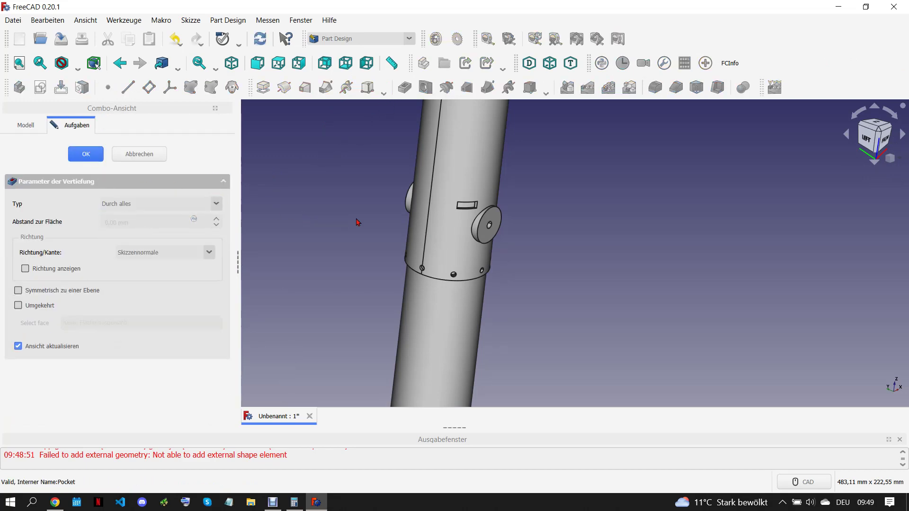
key(Return)
scroll(358, 223, down, 5)
scroll(388, 224, up, 3)
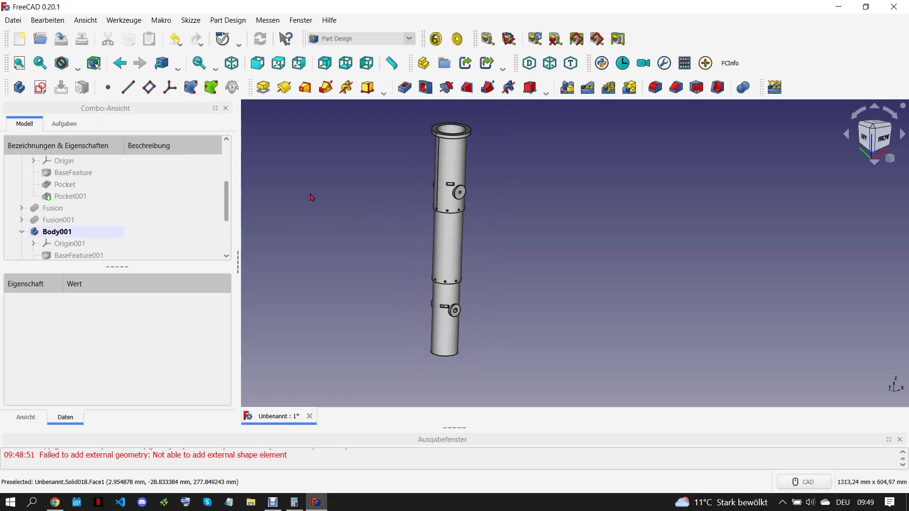
Collapse Body001 and select both Body001 and Body002 in the model tree
scroll(505, 157, up, 2)
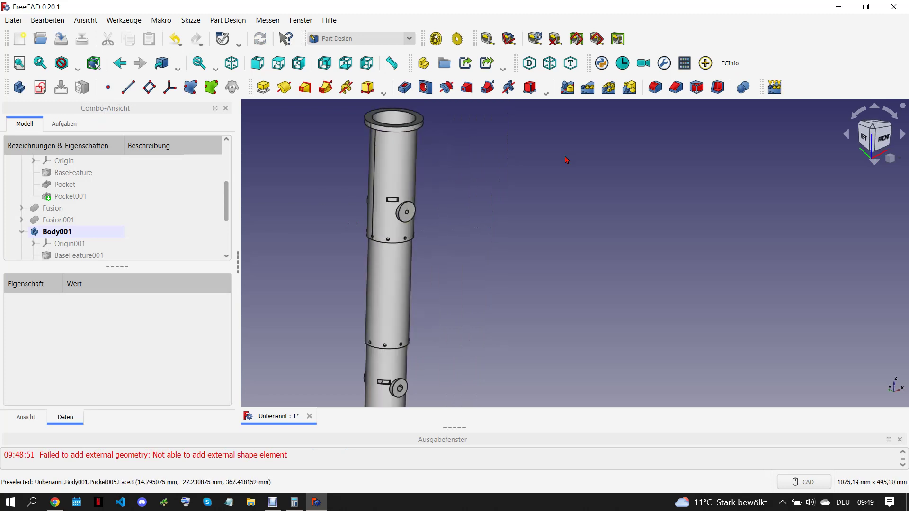
scroll(504, 157, up, 2)
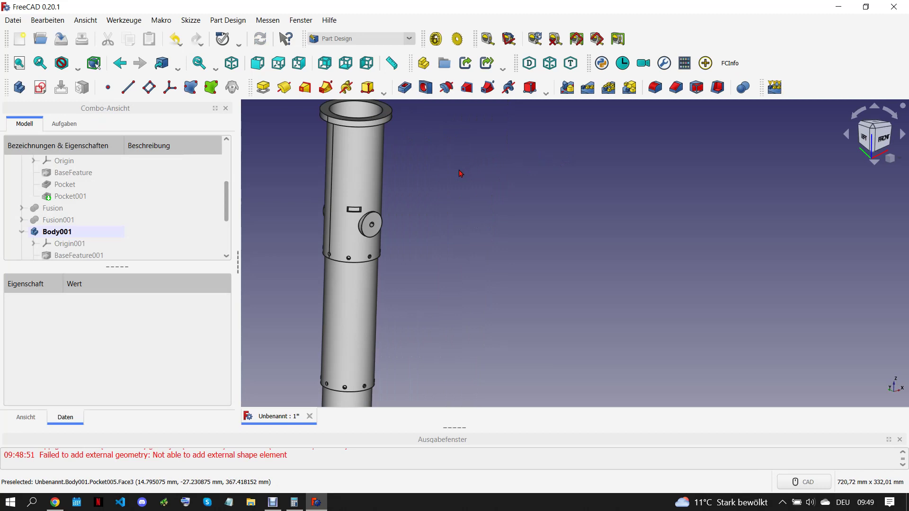
scroll(506, 179, down, 2)
scroll(506, 187, up, 1)
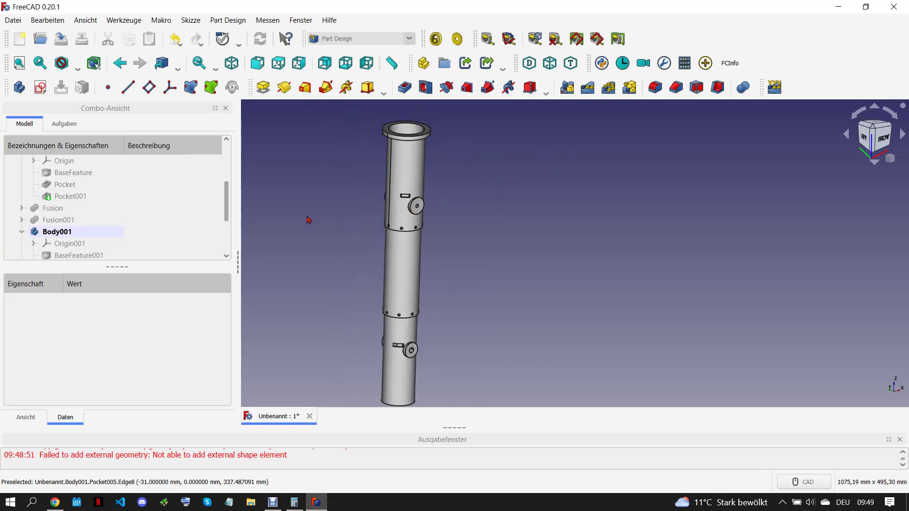
click(21, 232)
click(69, 235)
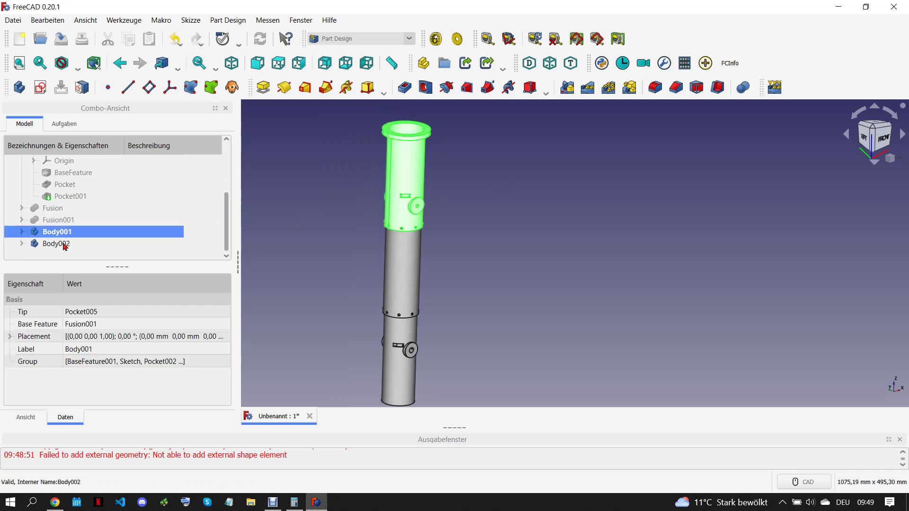
ctrl+click(65, 245)
Make a compound of the two bodies in the Part workbench, then load Draft
click(367, 43)
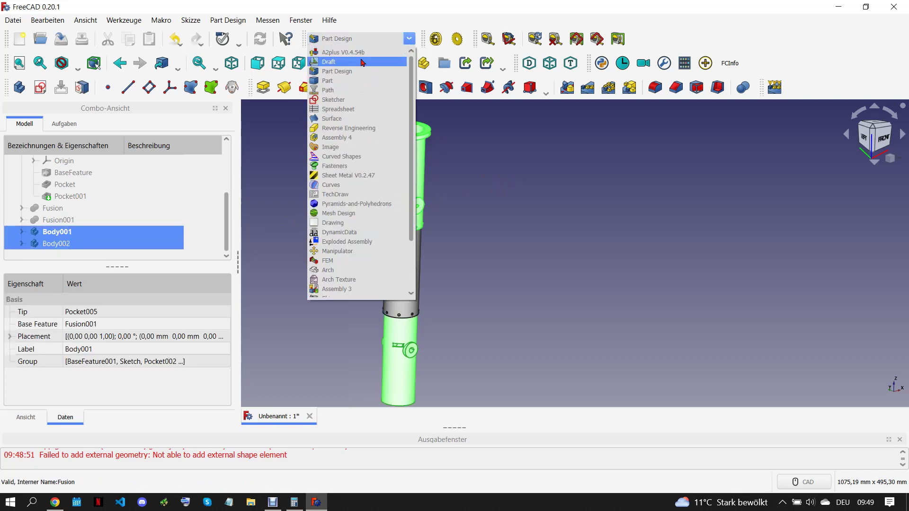
click(344, 82)
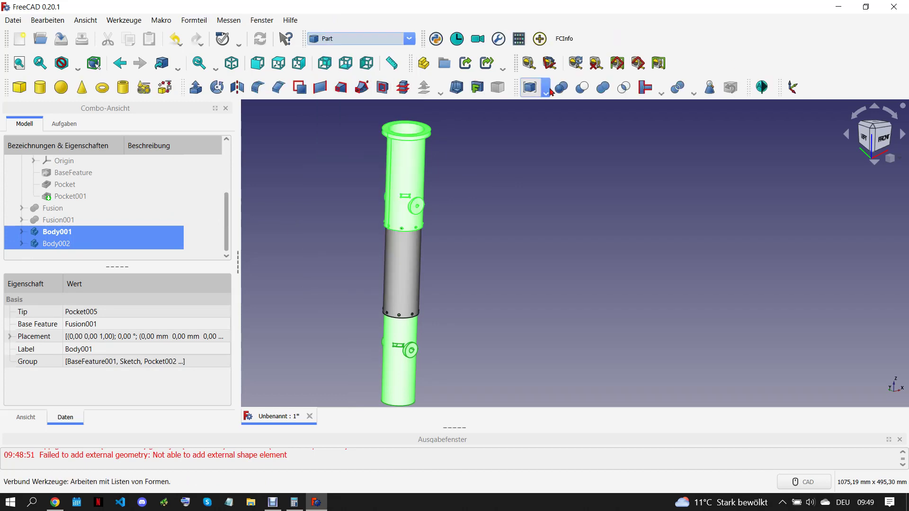
click(530, 88)
click(359, 39)
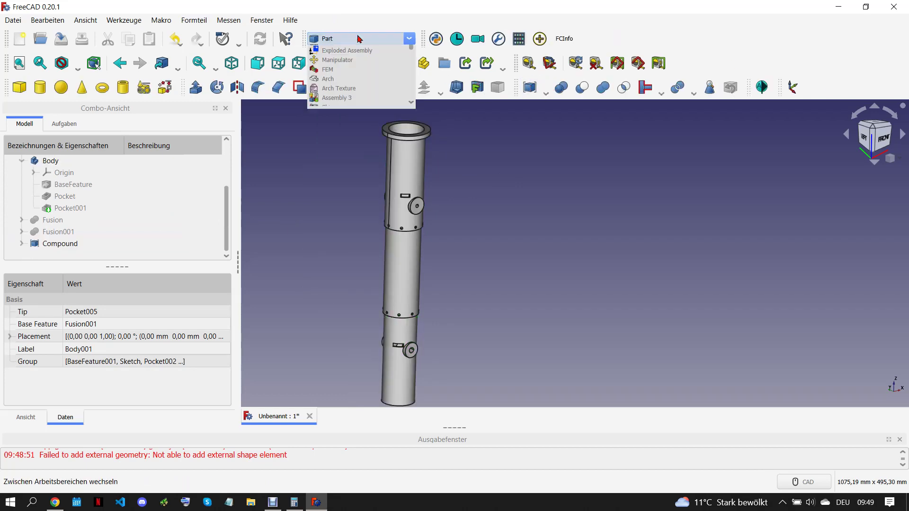
click(345, 62)
Downgrade the Compound into separate solids
click(79, 246)
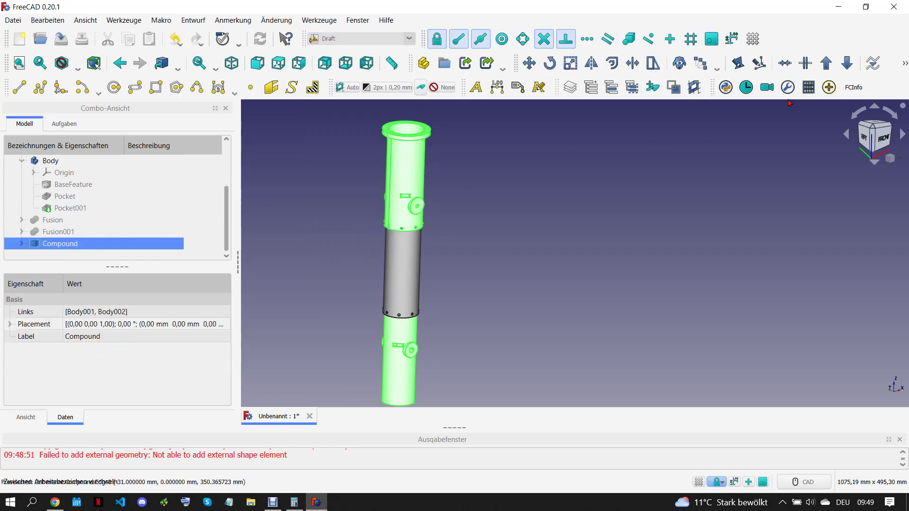
click(848, 63)
click(262, 175)
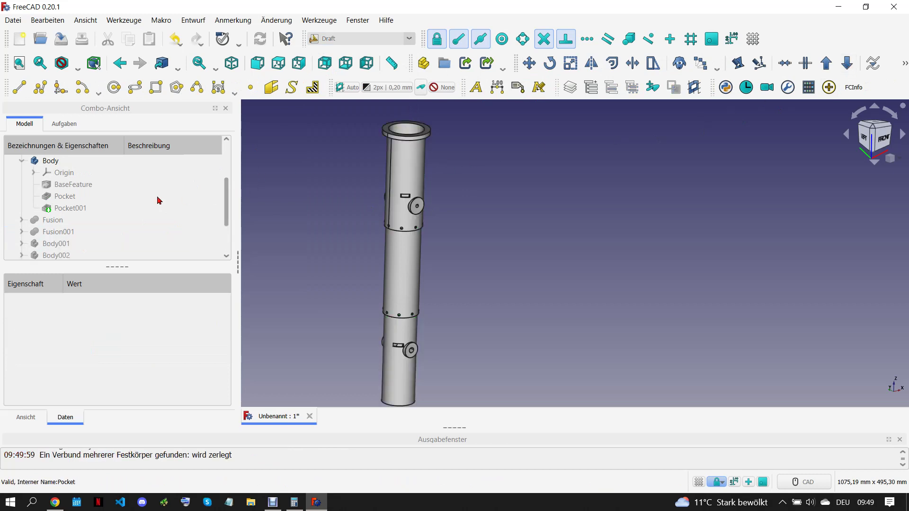
Delete the leftover objects from Pocket through Body002
click(62, 210)
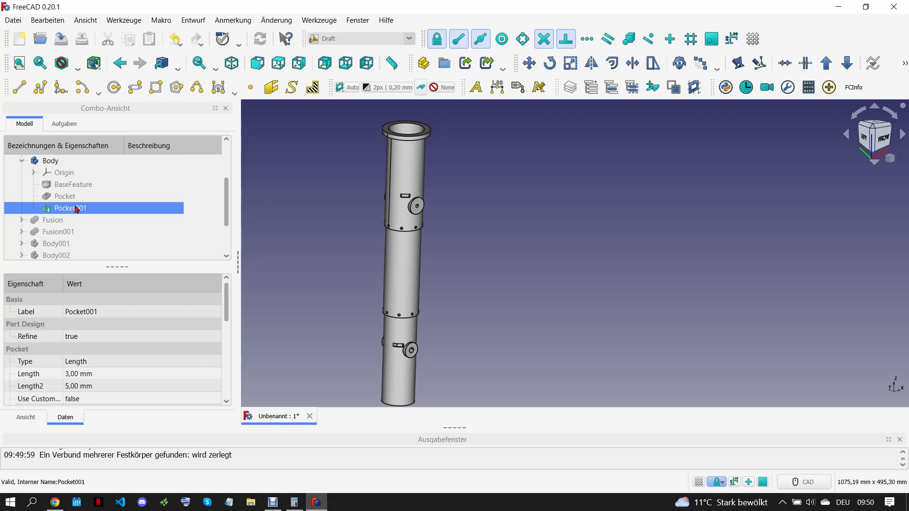
scroll(77, 209, up, 2)
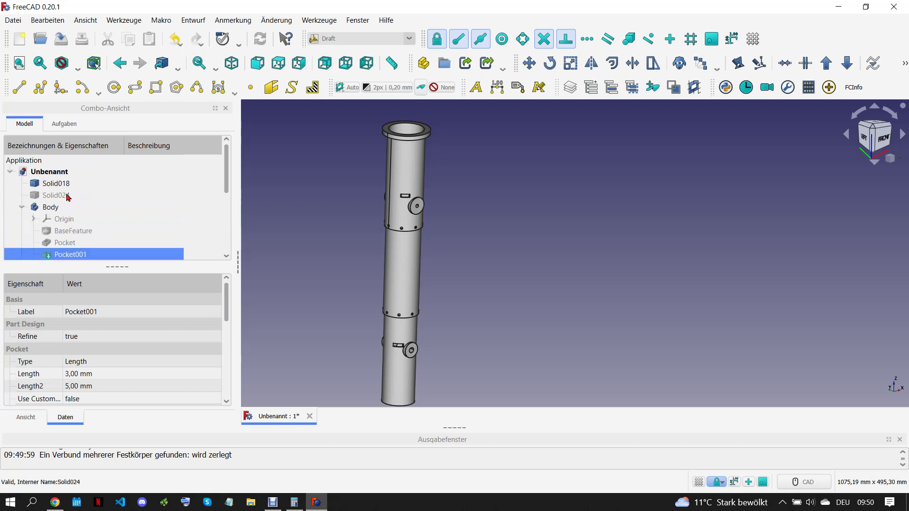
click(68, 196)
scroll(85, 203, down, 3)
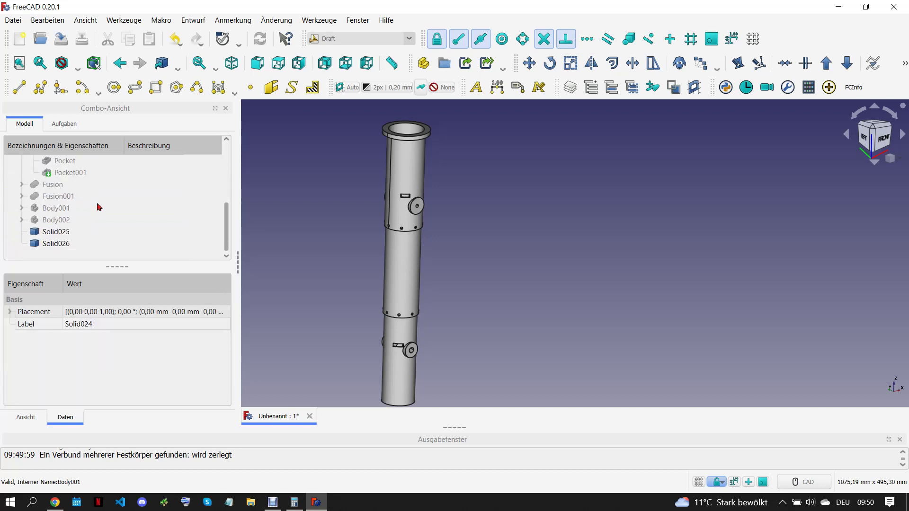
shift+click(78, 221)
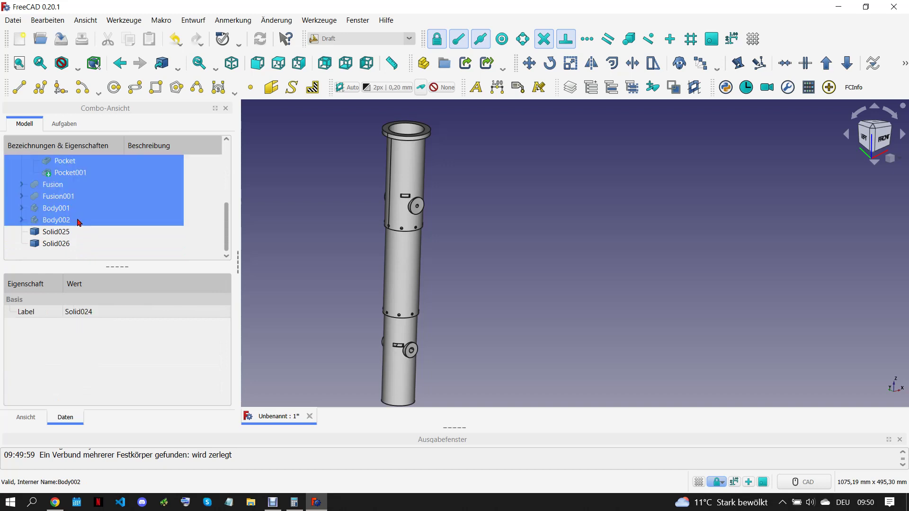
key(Delete)
click(500, 291)
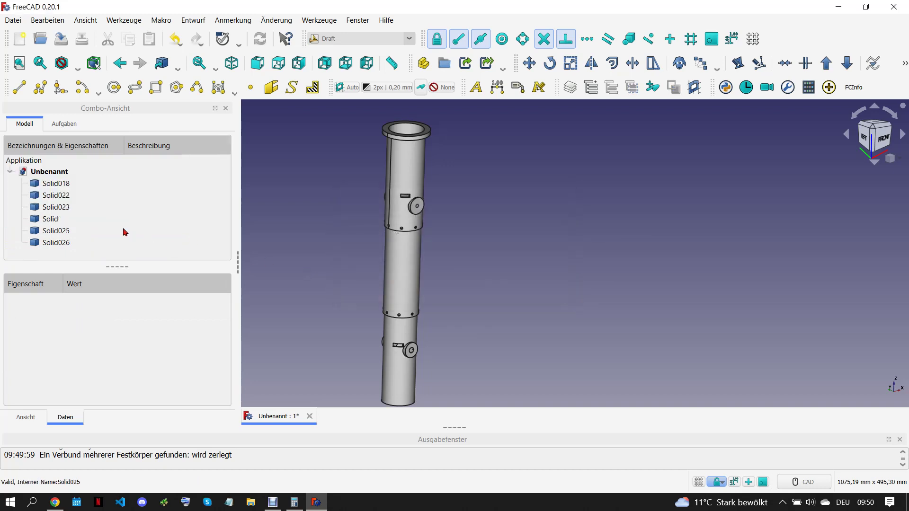
Delete the stray disc solid named Solid from the tube
click(64, 186)
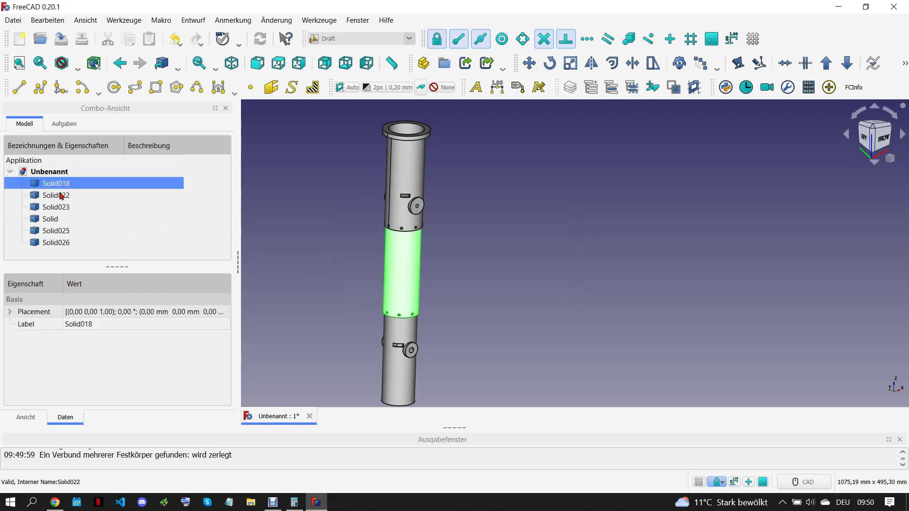
click(61, 196)
scroll(432, 203, up, 5)
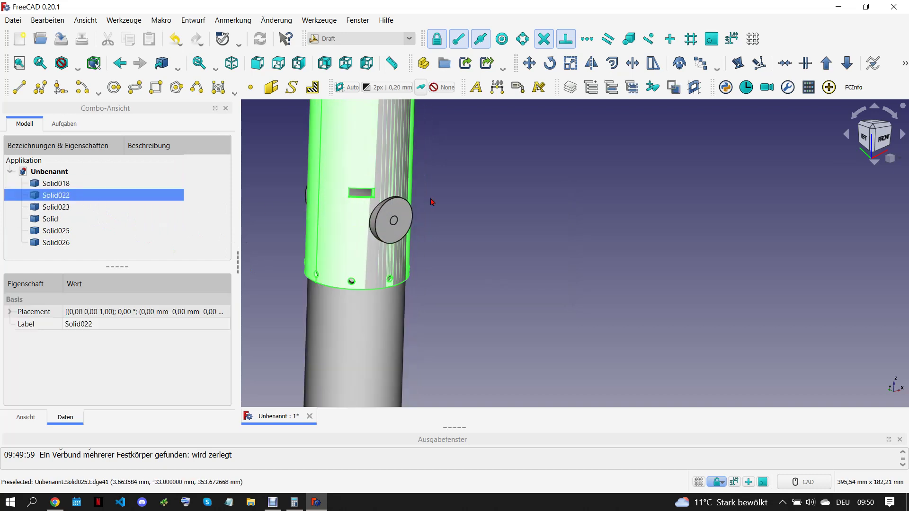
scroll(393, 220, up, 2)
scroll(393, 222, up, 2)
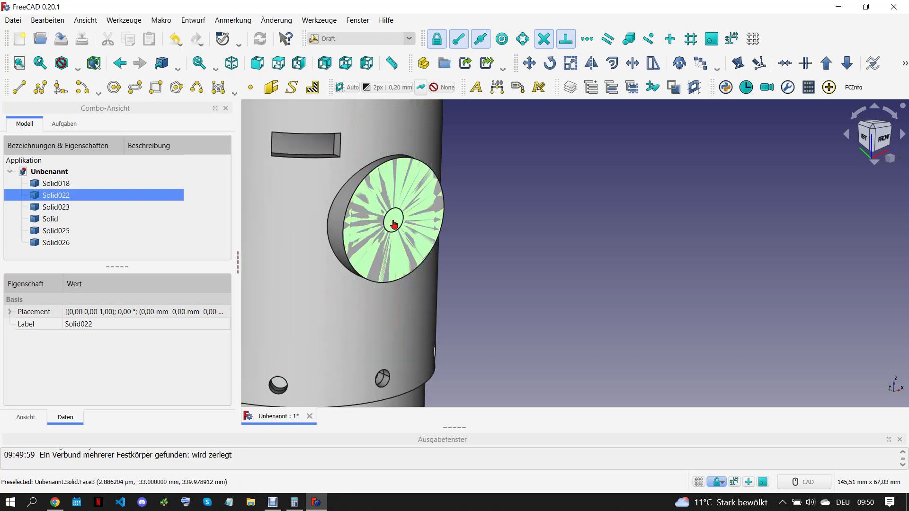
click(394, 224)
key(Delete)
scroll(394, 224, down, 5)
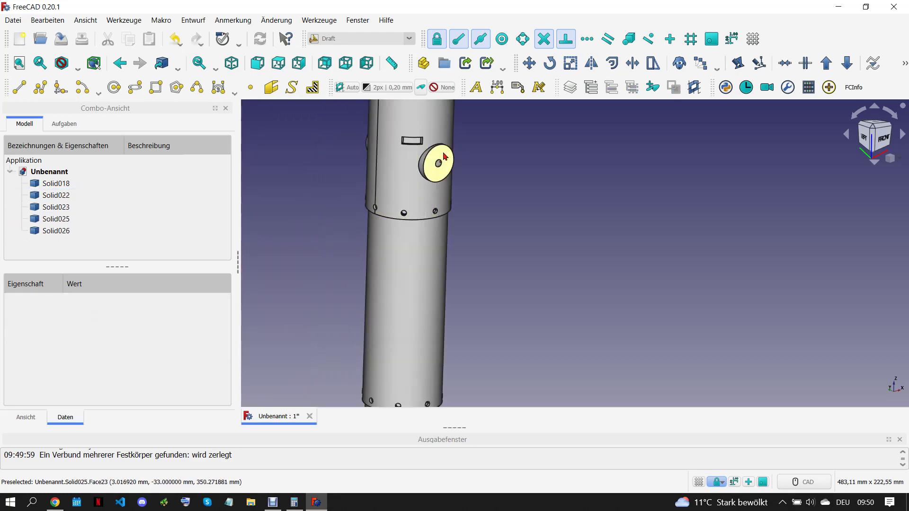
Delete the stray Solid022 and Solid023 discs
scroll(419, 184, up, 4)
scroll(416, 200, up, 2)
click(415, 200)
key(Delete)
scroll(412, 213, down, 3)
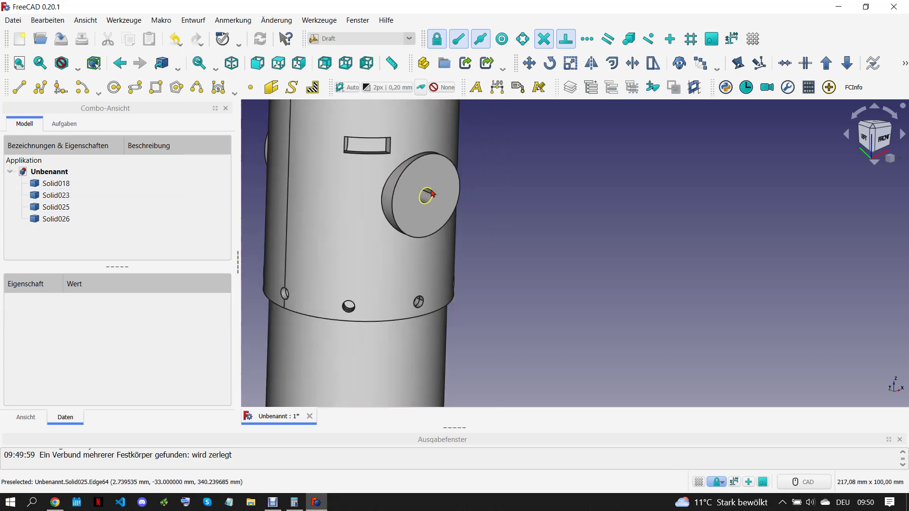
scroll(407, 237, down, 3)
scroll(403, 263, down, 2)
scroll(410, 148, up, 2)
scroll(412, 189, up, 5)
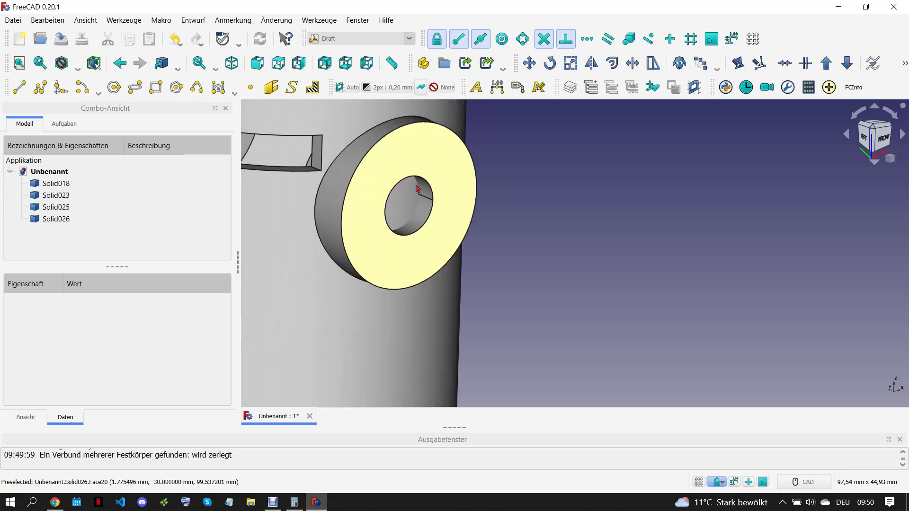
click(463, 218)
key(Delete)
Orbit to check the tube and select Solid018, Solid025 and Solid026
scroll(463, 218, down, 5)
scroll(464, 217, down, 3)
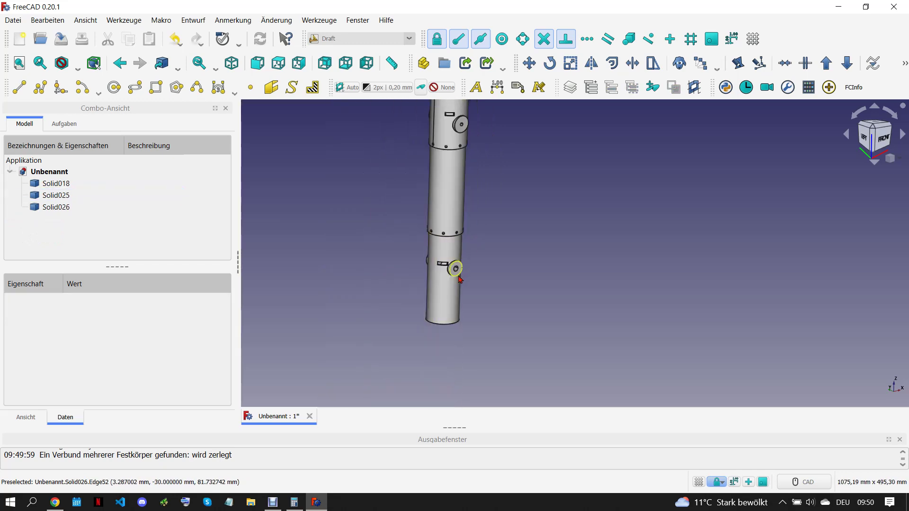
scroll(463, 218, up, 1)
mouse_move(464, 217)
middle_down()
mouse_move(468, 174)
mouse_move(566, 185)
mouse_move(593, 162)
mouse_move(429, 278)
middle_up()
scroll(430, 279, down, 5)
scroll(501, 265, up, 3)
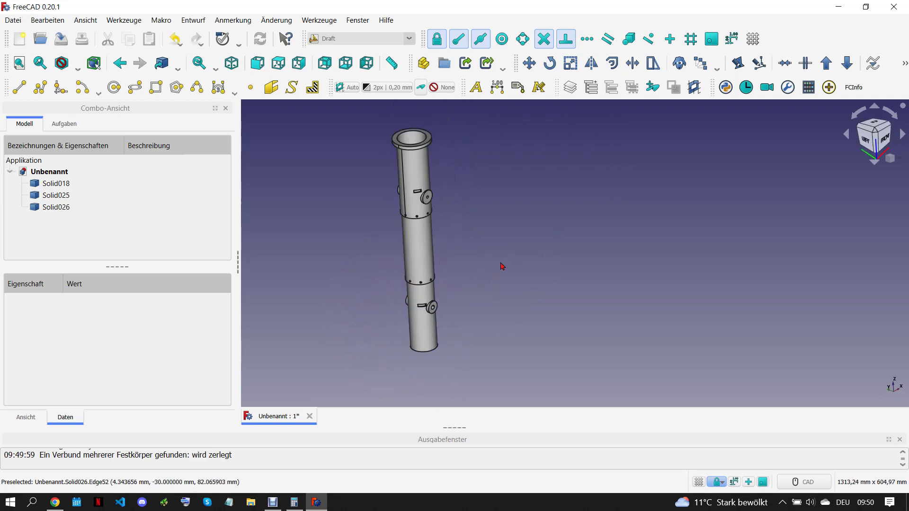
click(90, 183)
shift+click(76, 208)
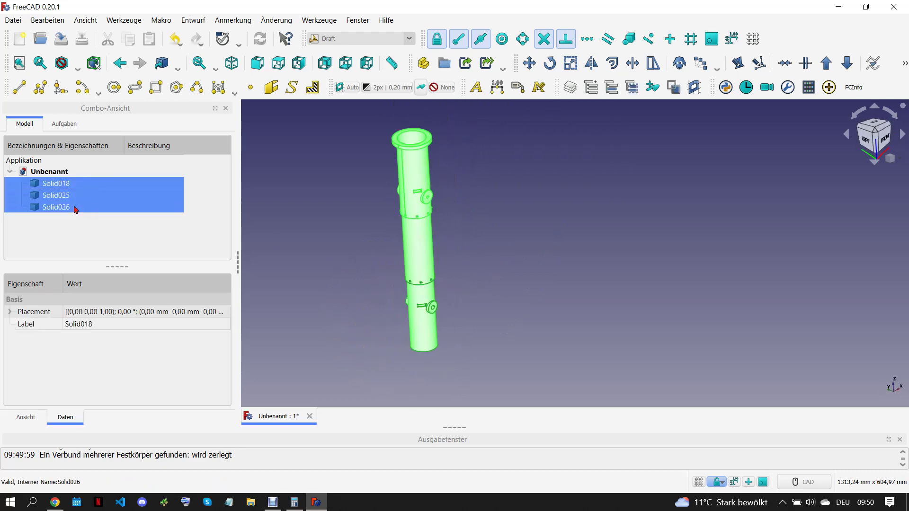
Combine the three solids into one compound in the Part workbench
click(408, 38)
click(355, 86)
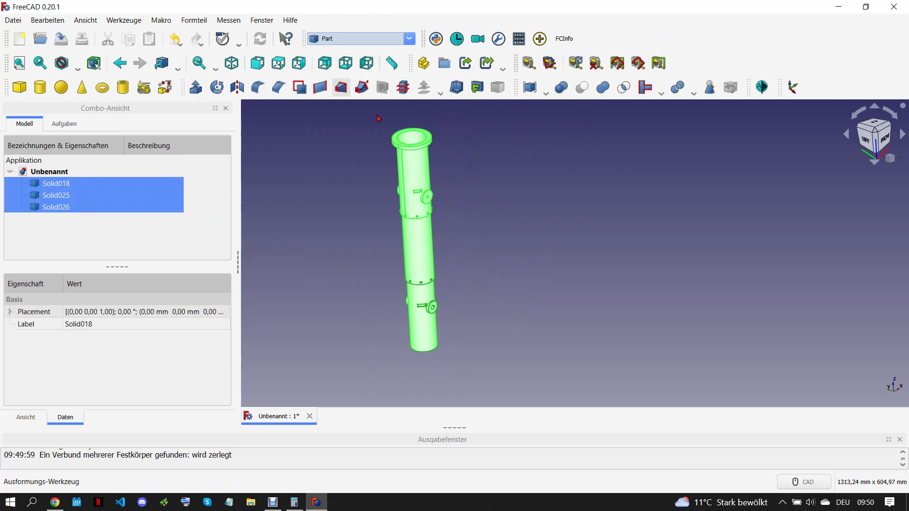
click(529, 94)
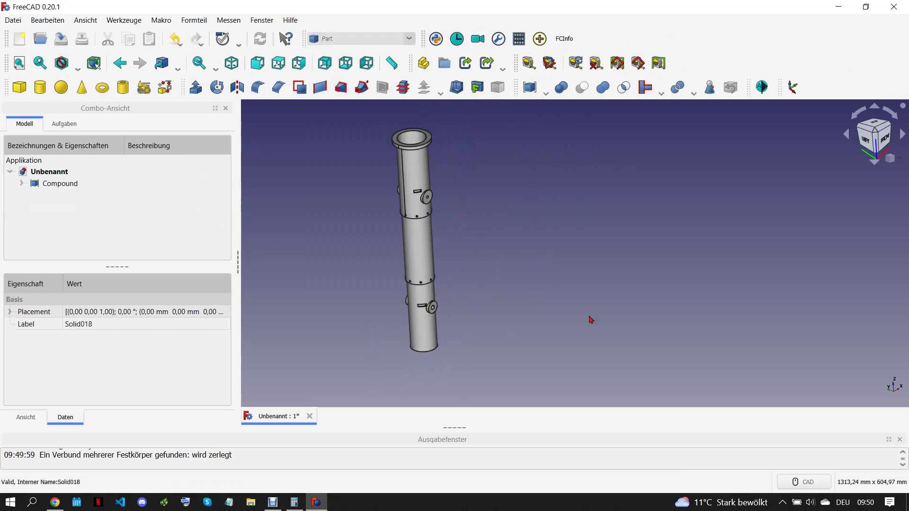
click(900, 440)
Save the document as 58-59.A after checking the ROCKET-11.pdf drawing
click(55, 502)
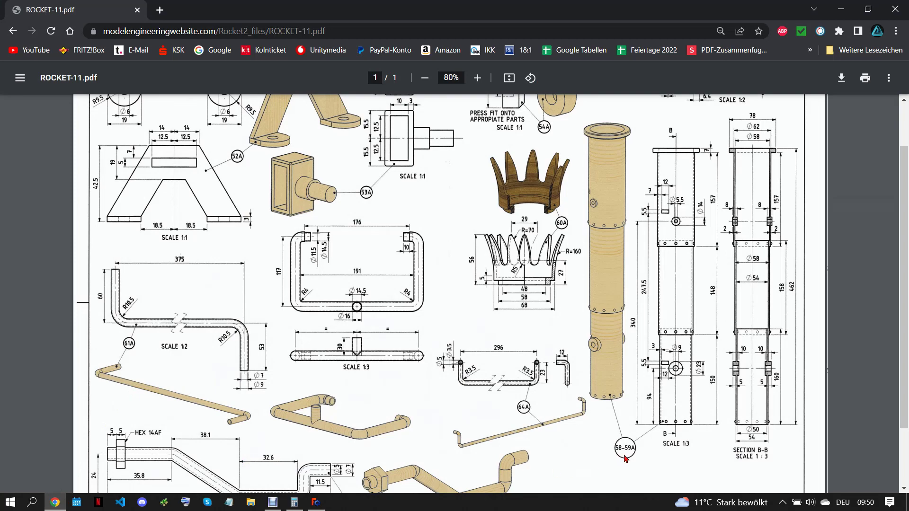
click(316, 502)
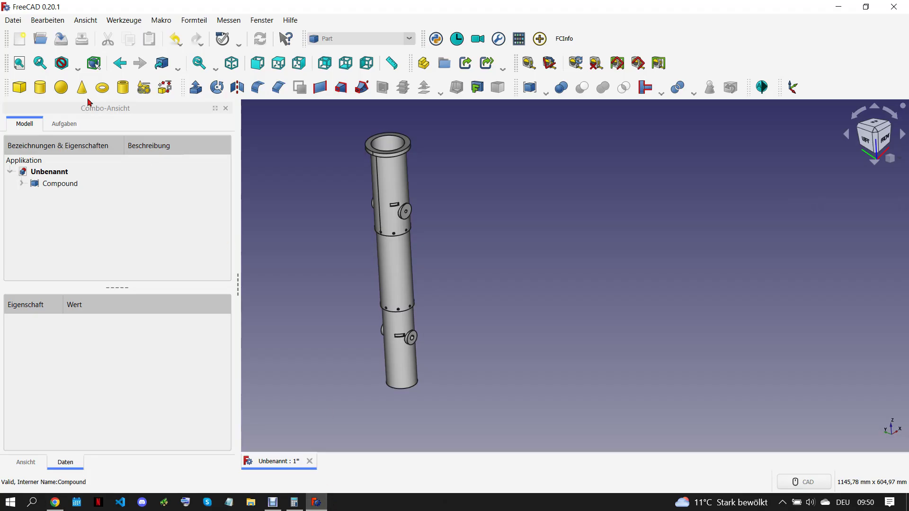
click(11, 21)
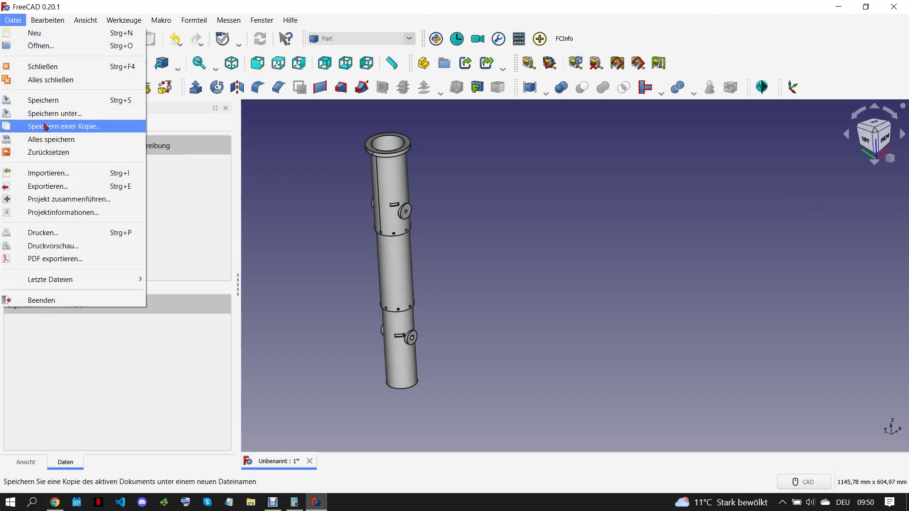
click(81, 113)
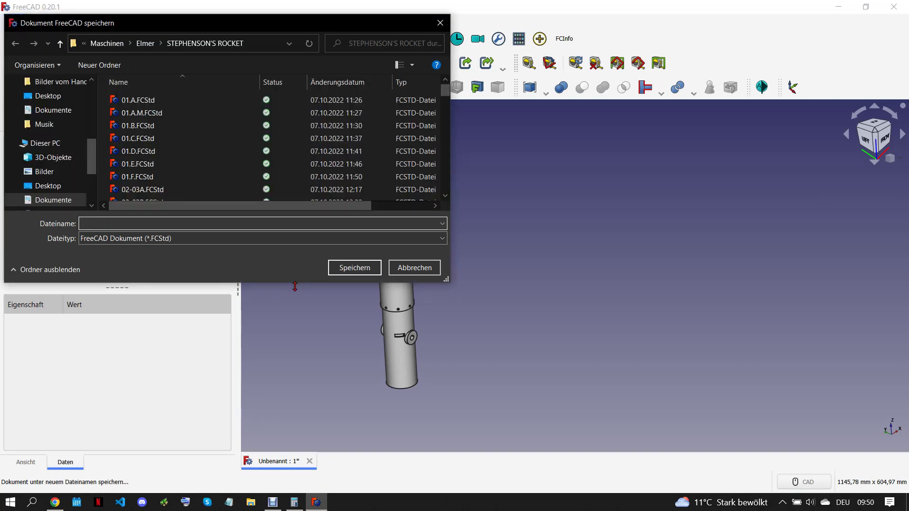
text(58-59.A)
click(361, 270)
scroll(502, 335, down, 3)
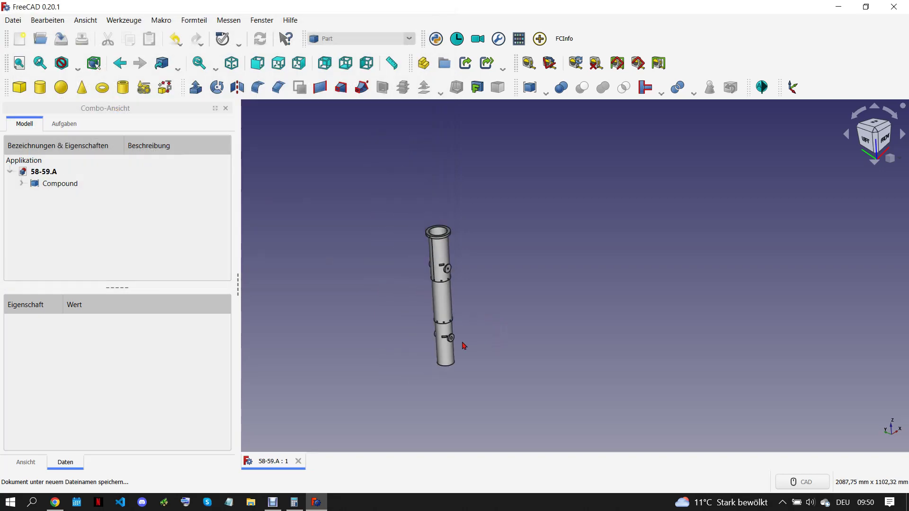
scroll(463, 345, up, 2)
click(274, 504)
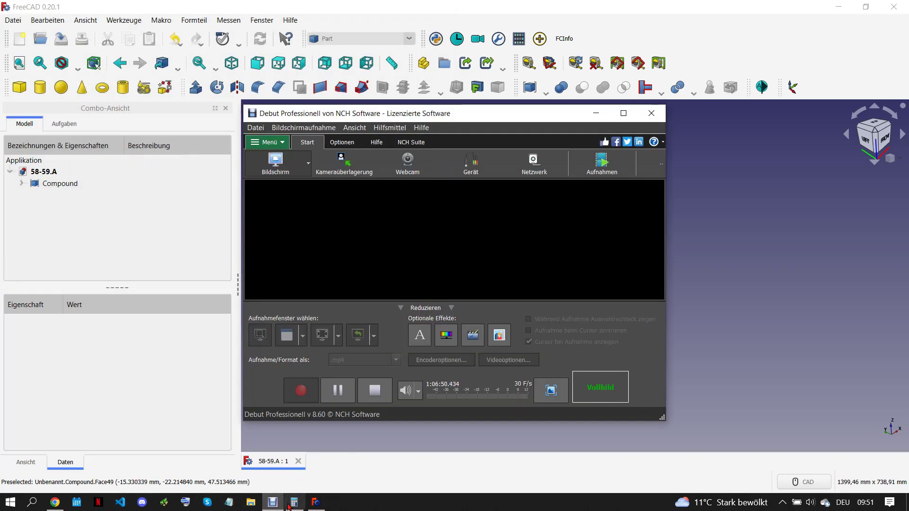
click(55, 503)
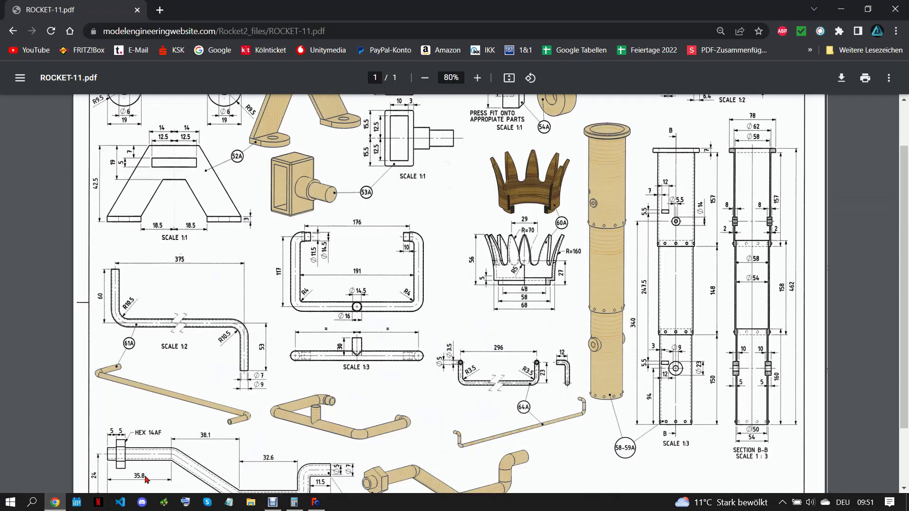
scroll(298, 450, down, 1)
scroll(305, 447, up, 3)
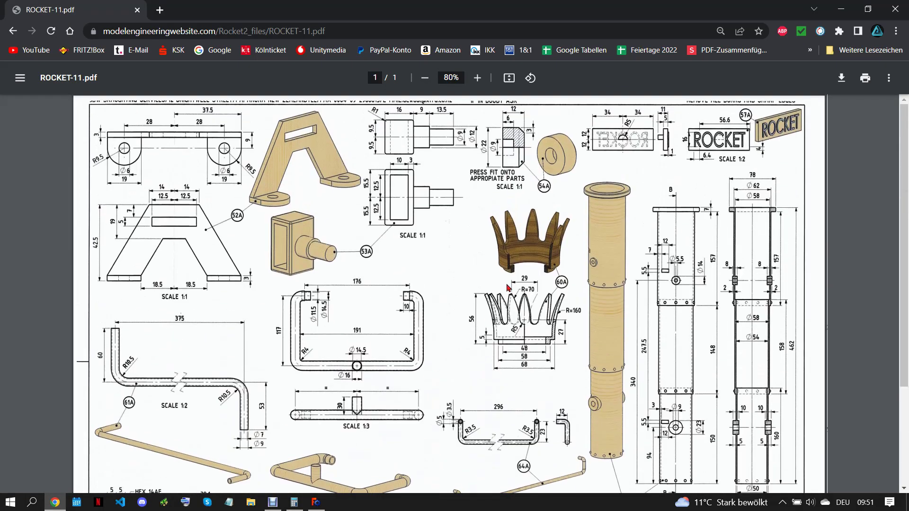
click(327, 504)
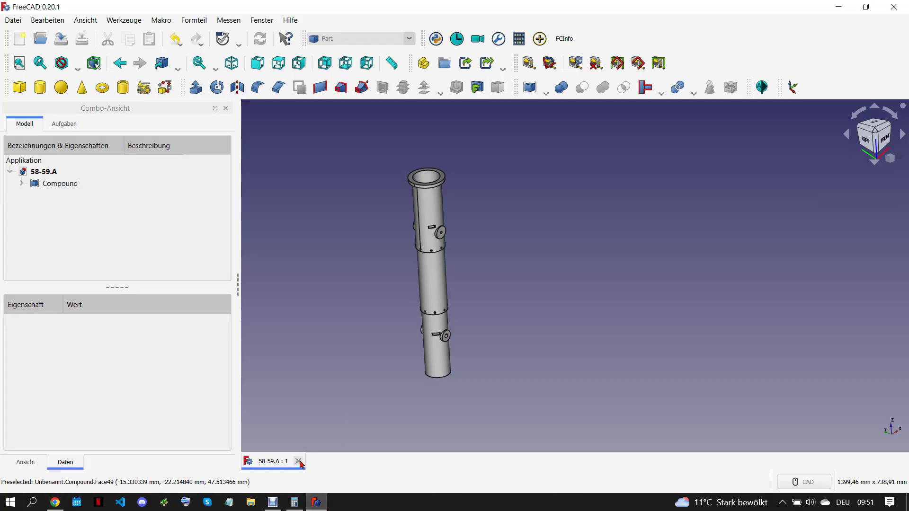